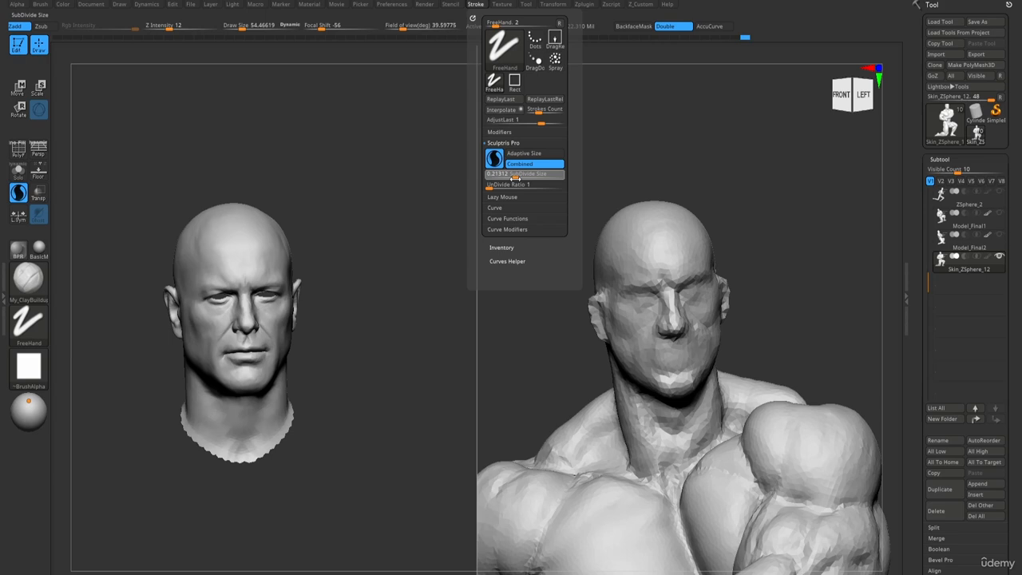
Show the wireframe over the sculpted head and reduce the brush draw size to about 36.
{"action": "left_click", "coordinate": [514, 179]}
{"action": "right_click_drag", "start_coordinate": [614, 239], "coordinate": [679, 312], "text": "ctrl"}
{"action": "key", "text": "shift+f"}
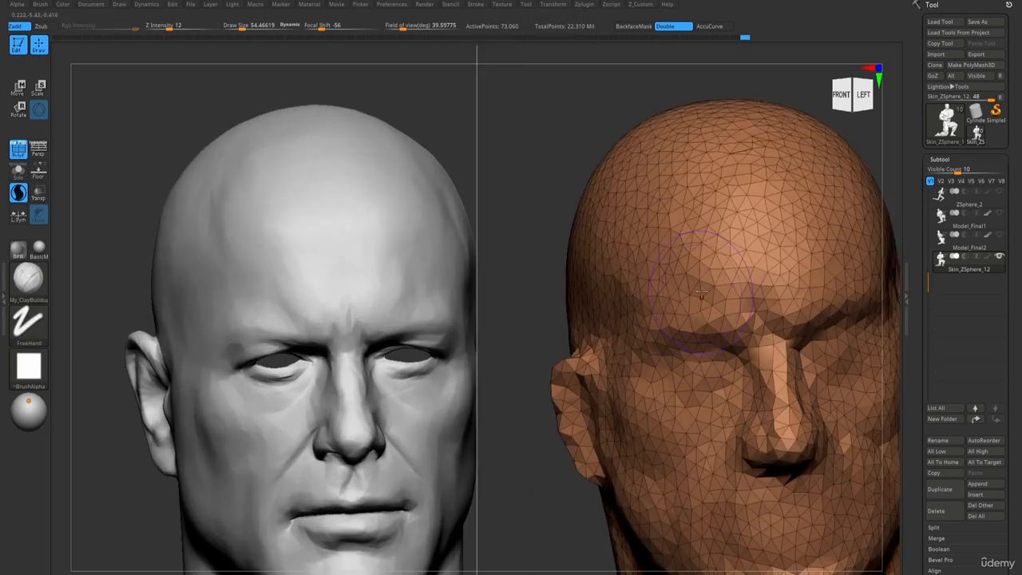
{"action": "key", "text": "s"}
{"action": "left_click_drag", "start_coordinate": [702, 284], "coordinate": [696, 285]}
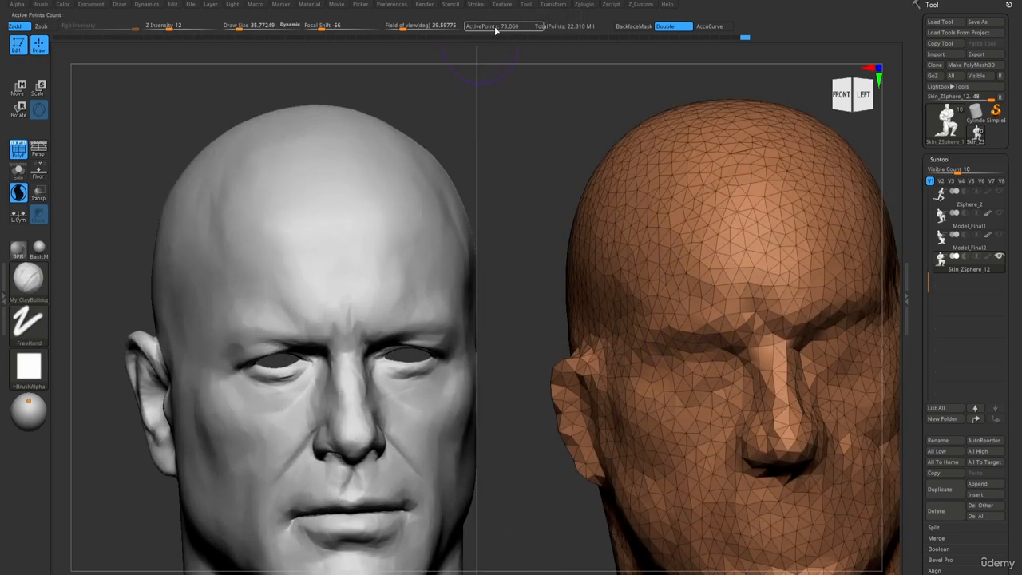
Raise the Sculptris Pro SubDivide Size to about 0.29, try a clay stroke on the forehead, and undo it.
{"action": "left_click", "coordinate": [475, 4]}
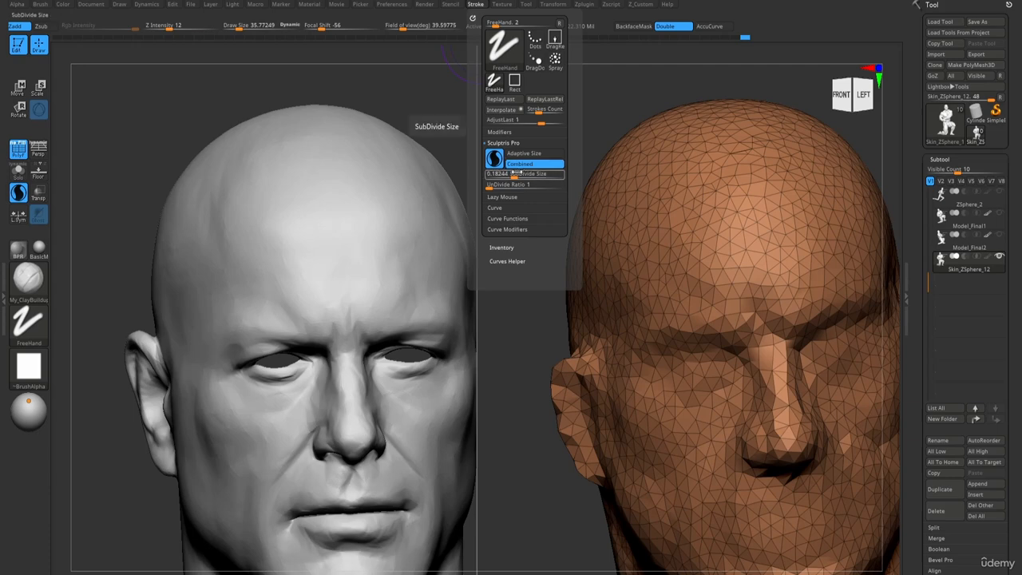
{"action": "left_click_drag", "start_coordinate": [511, 177], "coordinate": [514, 178]}
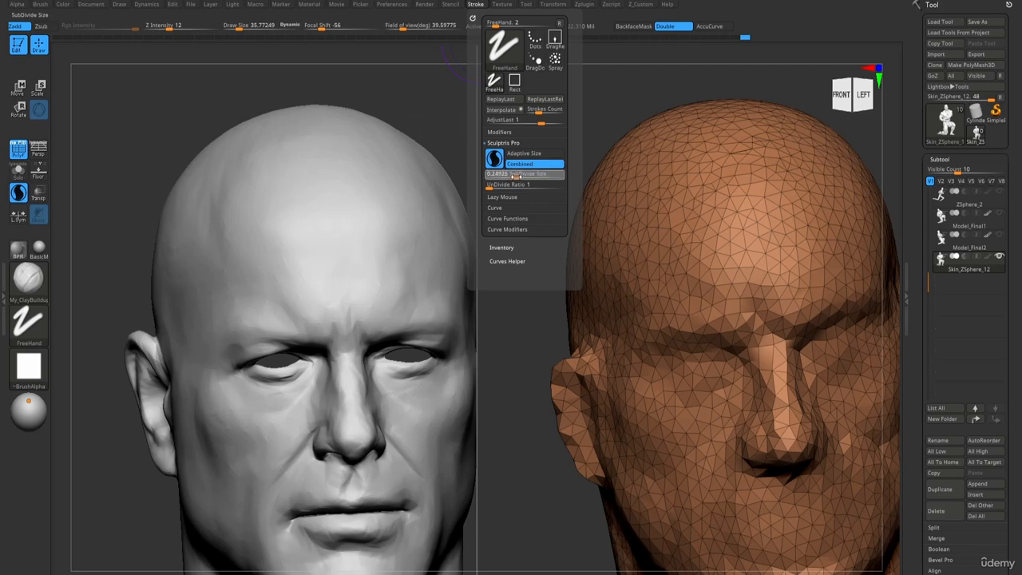
{"action": "mouse_move", "coordinate": [667, 228]}
{"action": "left_mouse_down"}
{"action": "mouse_move", "coordinate": [682, 246]}
{"action": "mouse_move", "coordinate": [724, 245]}
{"action": "mouse_move", "coordinate": [687, 246]}
{"action": "left_mouse_up"}
{"action": "key", "text": "ctrl+z"}
{"action": "key", "text": "ctrl+z"}
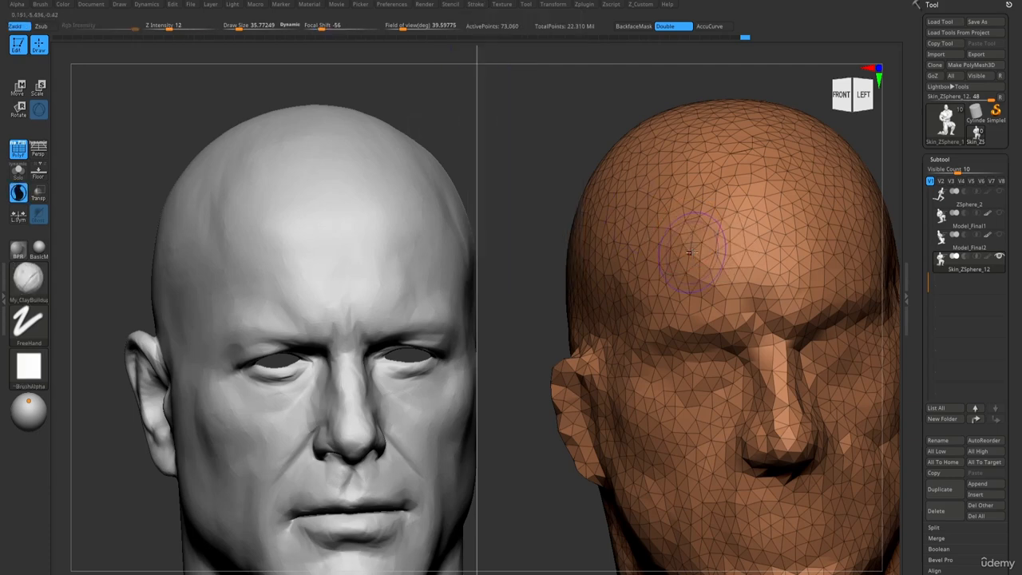
Turn off the wireframe and hide the body mesh, leaving only the sculpted head and neck visible.
{"action": "right_click_drag", "start_coordinate": [683, 420], "coordinate": [694, 361], "text": "ctrl"}
{"action": "key", "text": "shift+f"}
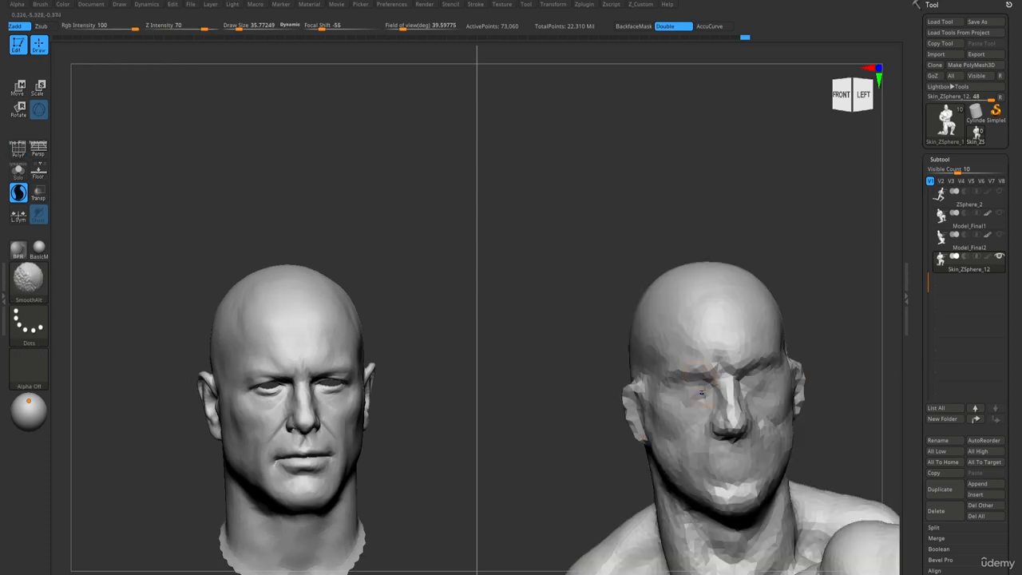
{"action": "right_click_drag", "start_coordinate": [705, 406], "coordinate": [643, 343], "text": "alt"}
{"action": "left_click", "coordinate": [713, 356], "text": "ctrl+shift"}
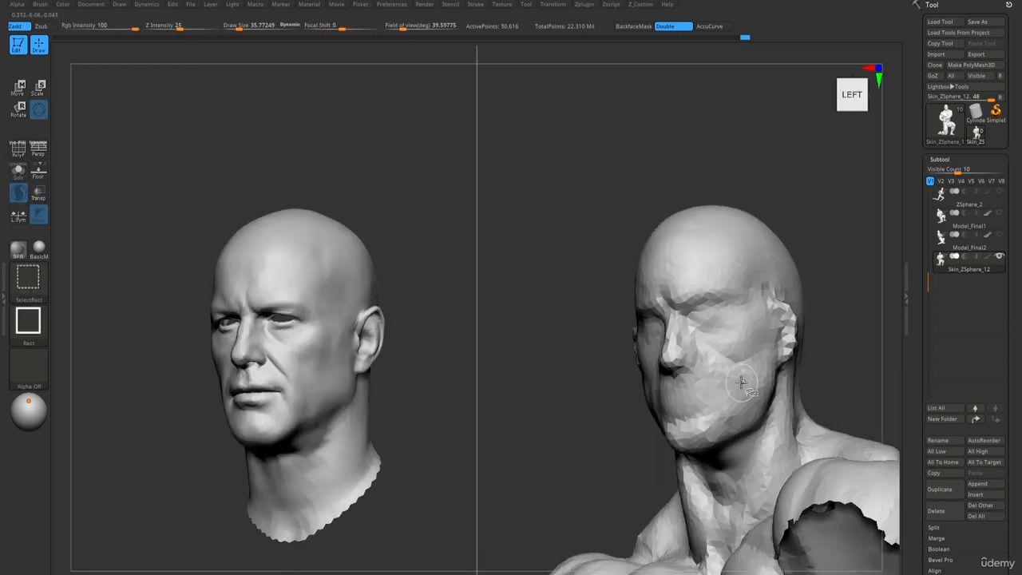
{"action": "right_click_drag", "start_coordinate": [725, 374], "coordinate": [747, 368]}
{"action": "key", "text": "ctrl+z"}
{"action": "left_click_drag", "start_coordinate": [611, 130], "coordinate": [587, 211], "text": "ctrl+alt+shift"}
{"action": "left_click_drag", "start_coordinate": [771, 113], "coordinate": [571, 471], "text": "ctrl+alt+shift"}
{"action": "mouse_move", "coordinate": [571, 471]}
{"action": "right_mouse_down", "text": "alt"}
{"action": "mouse_move", "coordinate": [652, 351]}
{"action": "mouse_move", "coordinate": [688, 241]}
{"action": "mouse_move", "coordinate": [666, 239]}
{"action": "right_mouse_up", "text": "alt"}
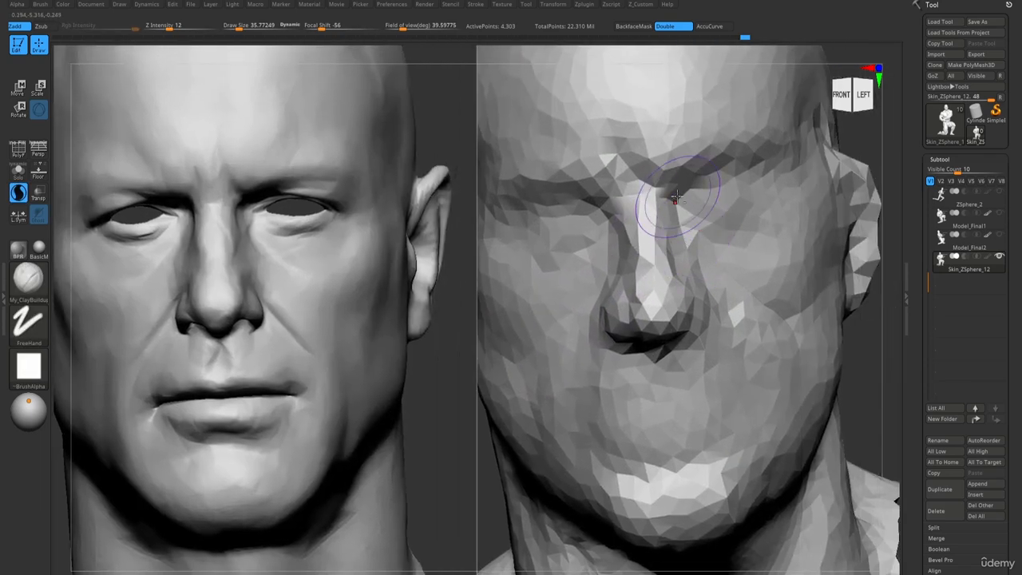
Build up both brow ridges and the sides of the nose bridge with clay strokes.
{"action": "left_click_drag", "start_coordinate": [629, 213], "coordinate": [629, 250]}
{"action": "mouse_move", "coordinate": [721, 199]}
{"action": "left_mouse_down"}
{"action": "mouse_move", "coordinate": [728, 181]}
{"action": "mouse_move", "coordinate": [723, 206]}
{"action": "mouse_move", "coordinate": [718, 186]}
{"action": "mouse_move", "coordinate": [682, 166]}
{"action": "mouse_move", "coordinate": [768, 151]}
{"action": "left_mouse_up"}
{"action": "right_click_drag", "start_coordinate": [600, 178], "coordinate": [671, 247], "text": "alt"}
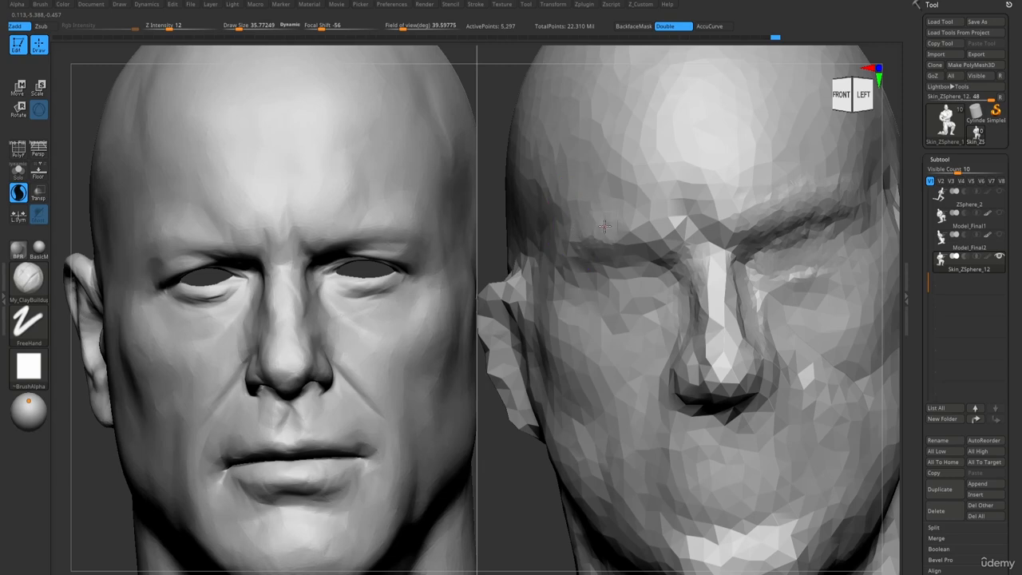
{"action": "left_click_drag", "start_coordinate": [604, 226], "coordinate": [672, 237]}
{"action": "left_click_drag", "start_coordinate": [613, 220], "coordinate": [675, 229]}
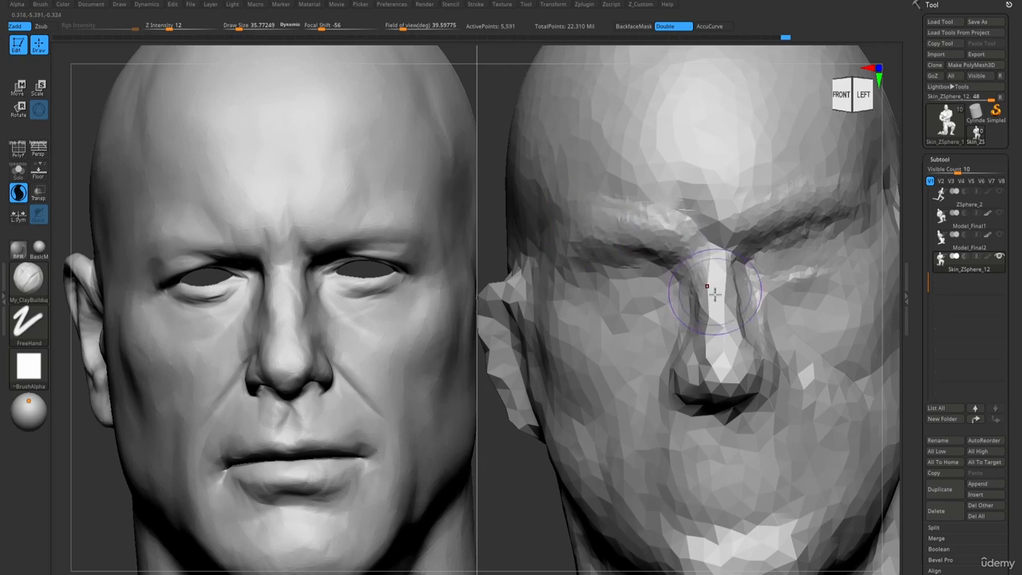
Build up the lower forehead between the brows with the clay brush at about 51 draw size, and smooth it.
{"action": "right_click_drag", "start_coordinate": [711, 292], "coordinate": [638, 221], "text": "alt"}
{"action": "mouse_move", "coordinate": [694, 329]}
{"action": "right_mouse_down", "text": "alt"}
{"action": "mouse_move", "coordinate": [706, 343]}
{"action": "mouse_move", "coordinate": [671, 217]}
{"action": "right_mouse_up", "text": "alt"}
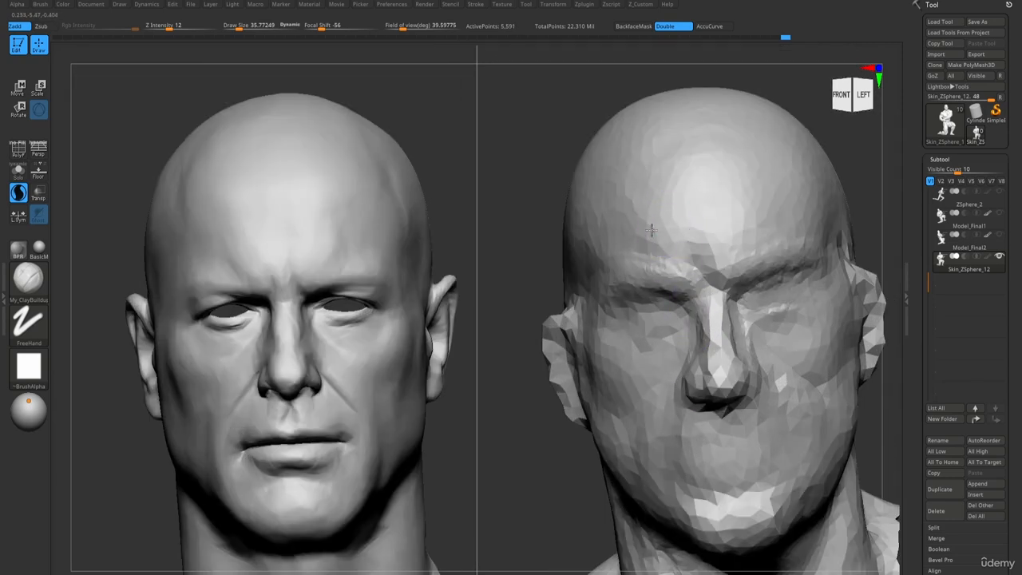
{"action": "key", "text": "bracketright"}
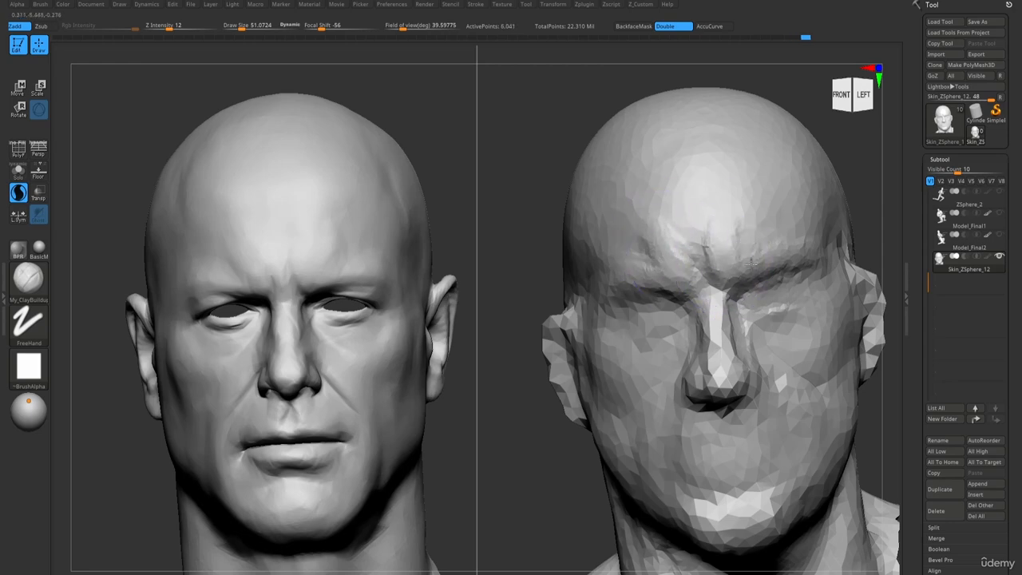
{"action": "mouse_move", "coordinate": [751, 263]}
{"action": "left_mouse_down"}
{"action": "mouse_move", "coordinate": [682, 277]}
{"action": "mouse_move", "coordinate": [693, 264]}
{"action": "left_mouse_up"}
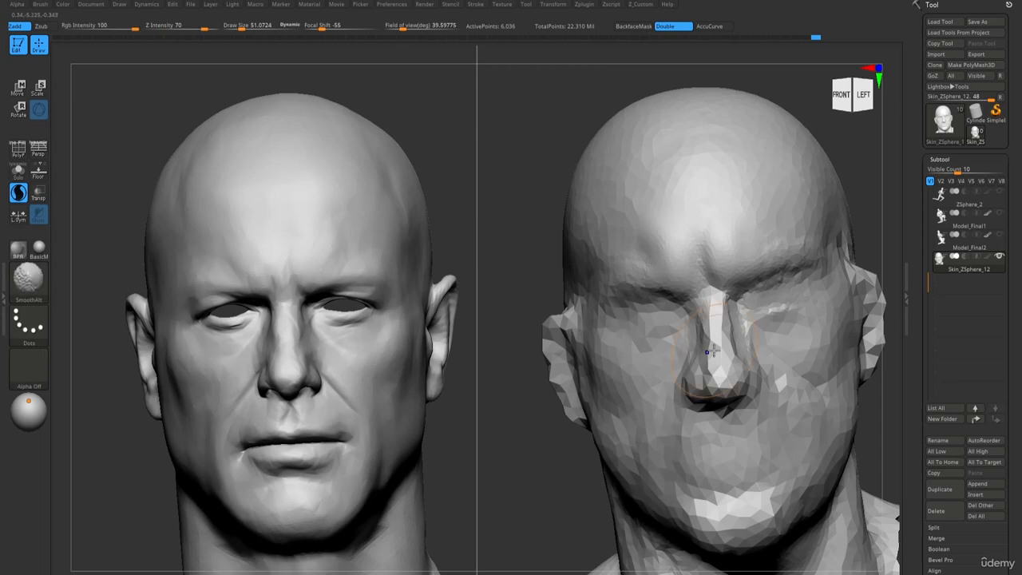
{"action": "right_click_drag", "start_coordinate": [706, 339], "coordinate": [718, 326]}
{"action": "left_click_drag", "start_coordinate": [707, 251], "coordinate": [735, 223]}
{"action": "left_click_drag", "start_coordinate": [711, 257], "coordinate": [700, 283], "text": "shift"}
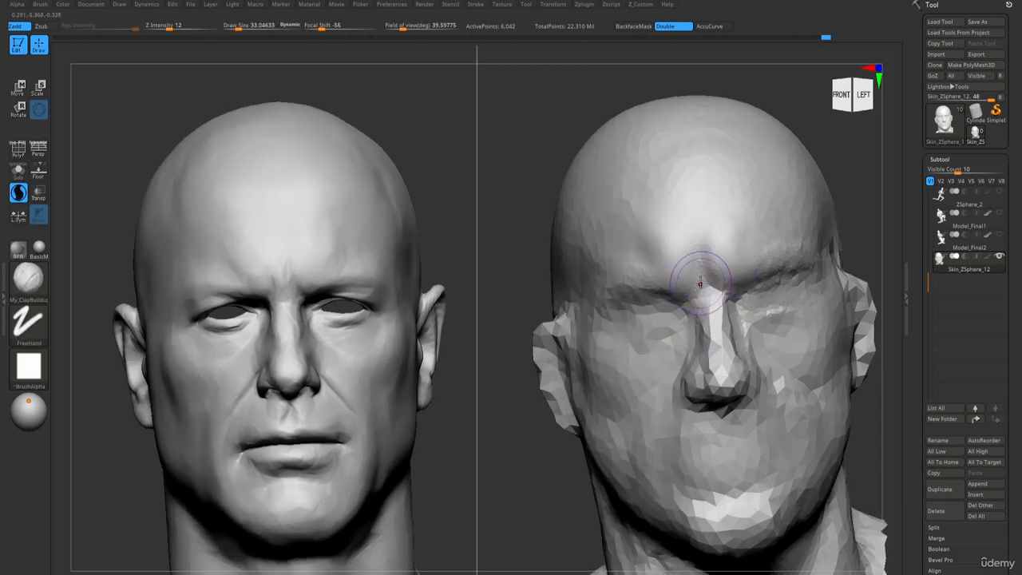
Carve a vertical frown crease between the brows with the DamStandard brush and soften it by smoothing.
{"action": "key", "text": "b"}
{"action": "key", "text": "d"}
{"action": "key", "text": "s"}
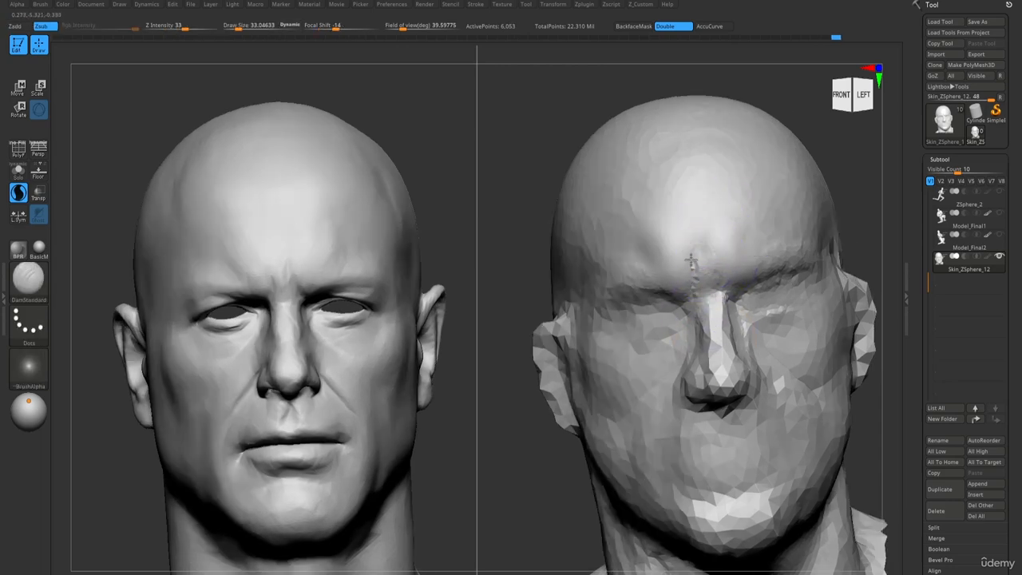
{"action": "left_click_drag", "start_coordinate": [708, 265], "coordinate": [717, 310]}
{"action": "right_click_drag", "start_coordinate": [753, 320], "coordinate": [710, 292]}
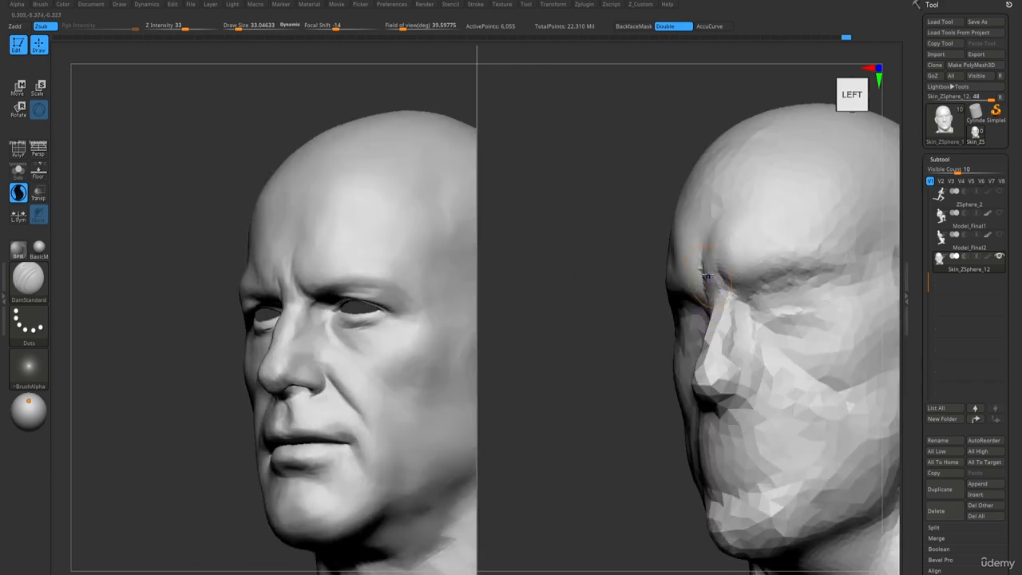
{"action": "left_click_drag", "start_coordinate": [709, 275], "coordinate": [713, 212], "text": "shift"}
{"action": "right_click_drag", "start_coordinate": [713, 210], "coordinate": [684, 219]}
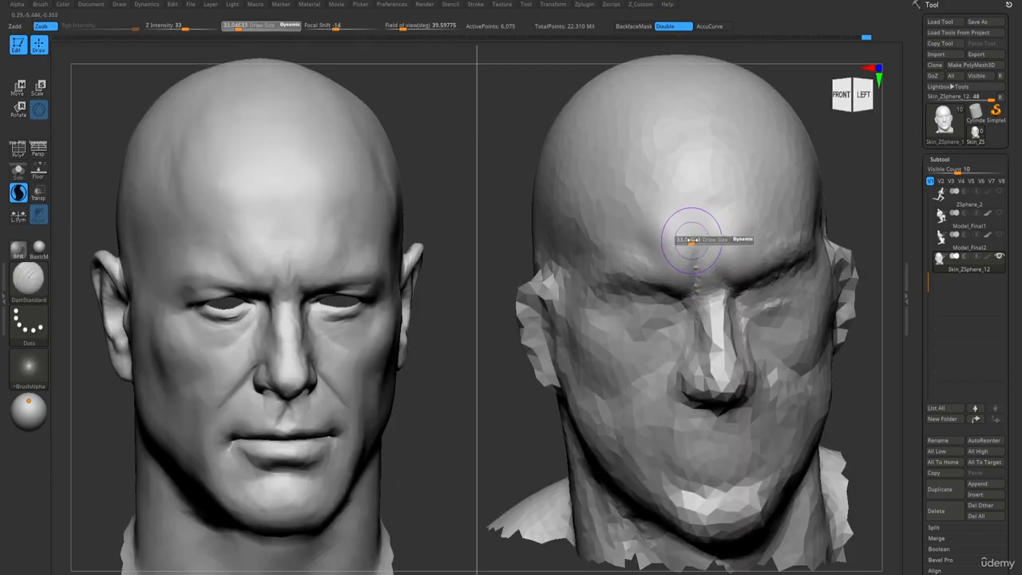
Carve the temporal lines on both sides of the forehead with the DamStandard brush at about 73 draw size.
{"action": "key", "text": "bracketright"}
{"action": "left_click_drag", "start_coordinate": [608, 180], "coordinate": [617, 209]}
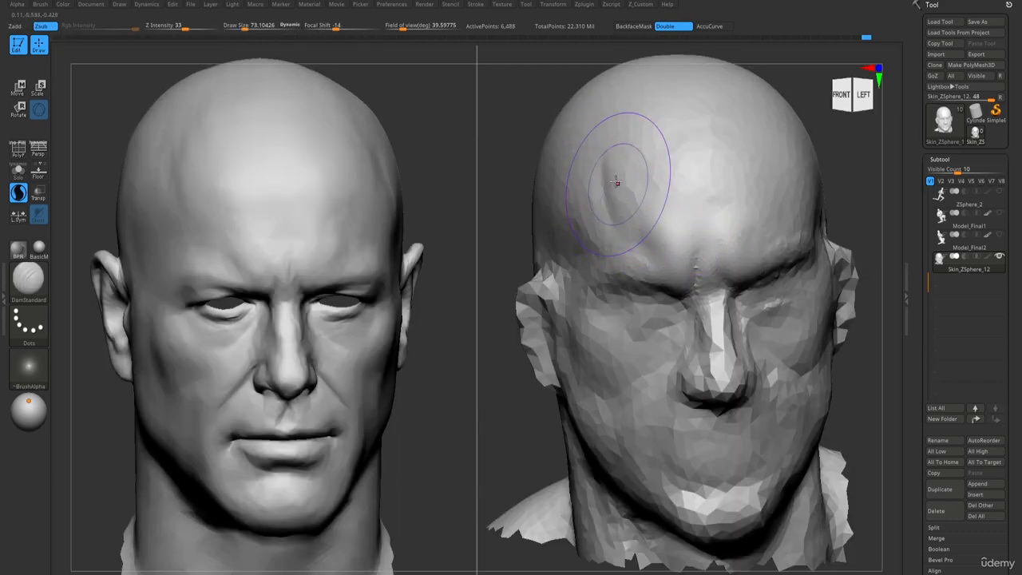
{"action": "right_click_drag", "start_coordinate": [651, 185], "coordinate": [700, 152]}
{"action": "mouse_move", "coordinate": [748, 127]}
{"action": "left_mouse_down"}
{"action": "mouse_move", "coordinate": [740, 187]}
{"action": "mouse_move", "coordinate": [746, 169]}
{"action": "mouse_move", "coordinate": [719, 171]}
{"action": "mouse_move", "coordinate": [723, 150]}
{"action": "left_mouse_up"}
Add clay strokes along the carved temporal lines on both sides of the forehead and smooth them.
{"action": "key", "text": "1"}
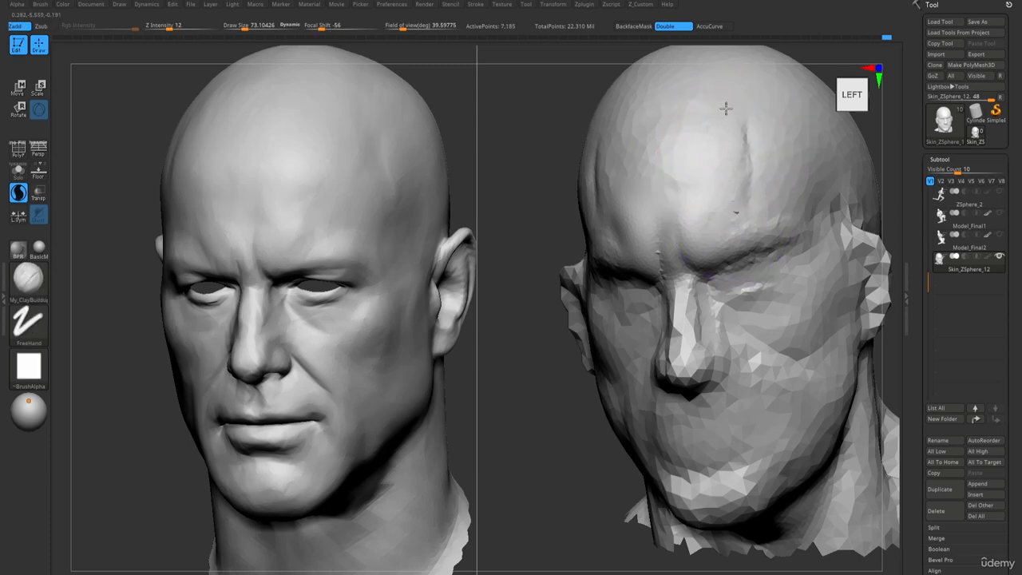
{"action": "left_click_drag", "start_coordinate": [725, 109], "coordinate": [733, 164]}
{"action": "right_click_drag", "start_coordinate": [686, 210], "coordinate": [650, 185]}
{"action": "left_click_drag", "start_coordinate": [594, 182], "coordinate": [570, 171]}
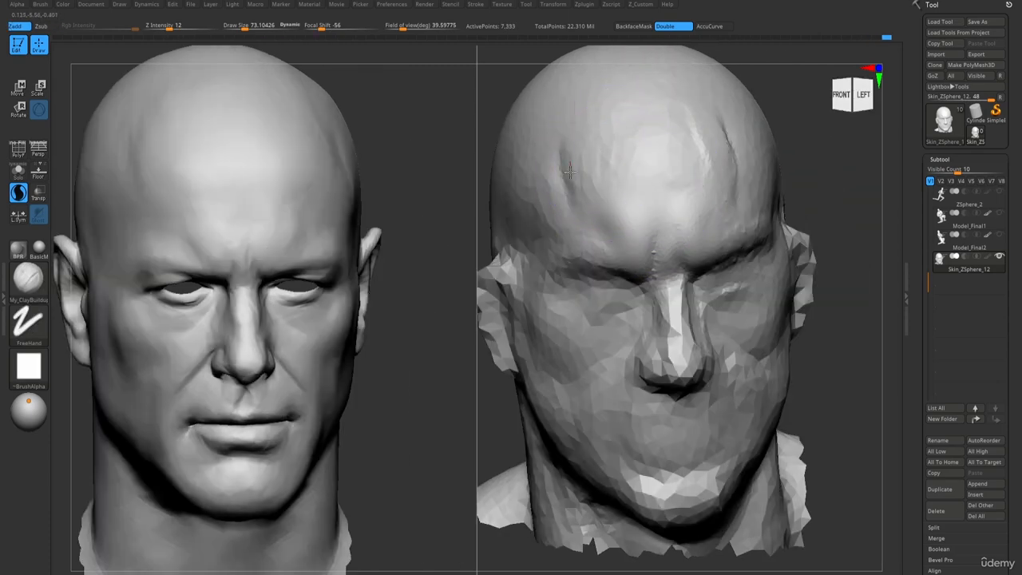
{"action": "left_click_drag", "start_coordinate": [572, 120], "coordinate": [580, 112]}
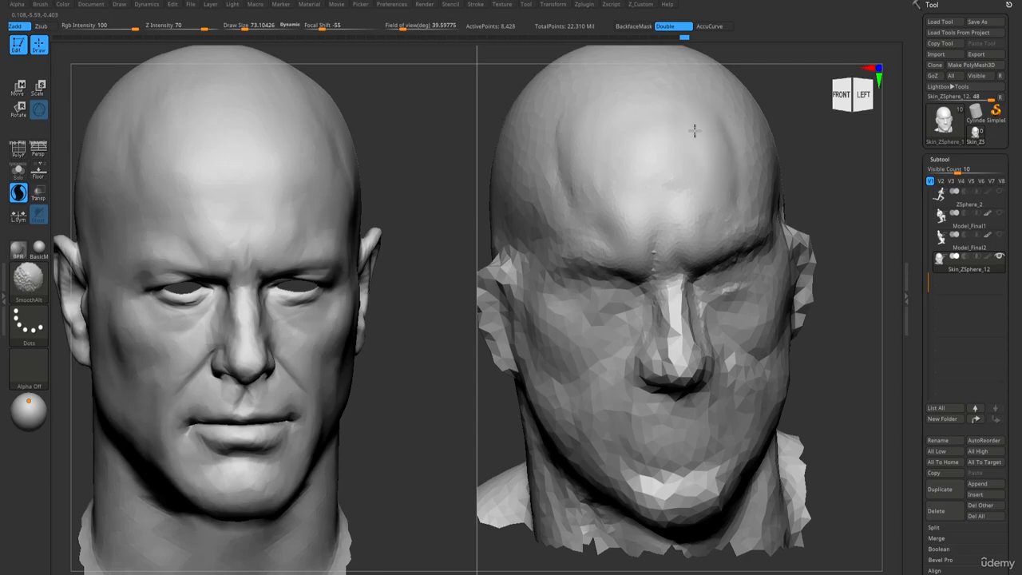
{"action": "right_click_drag", "start_coordinate": [696, 137], "coordinate": [619, 157]}
{"action": "left_click_drag", "start_coordinate": [696, 169], "coordinate": [714, 202], "text": "shift"}
Fill out the forehead planes above both brows with broad clay strokes.
{"action": "mouse_move", "coordinate": [576, 206]}
{"action": "right_mouse_down"}
{"action": "mouse_move", "coordinate": [662, 224]}
{"action": "mouse_move", "coordinate": [663, 241]}
{"action": "right_mouse_up"}
{"action": "key", "text": "1"}
{"action": "left_click_drag", "start_coordinate": [725, 206], "coordinate": [706, 219]}
{"action": "mouse_move", "coordinate": [705, 209]}
{"action": "right_mouse_down"}
{"action": "mouse_move", "coordinate": [584, 205]}
{"action": "mouse_move", "coordinate": [684, 211]}
{"action": "right_mouse_up"}
{"action": "mouse_move", "coordinate": [599, 178]}
{"action": "left_mouse_down"}
{"action": "mouse_move", "coordinate": [605, 195]}
{"action": "mouse_move", "coordinate": [667, 182]}
{"action": "left_mouse_up"}
Round out the middle and upper forehead above the frown crease with the clay brush.
{"action": "right_click_drag", "start_coordinate": [672, 176], "coordinate": [599, 193]}
{"action": "key", "text": "2"}
{"action": "left_click_drag", "start_coordinate": [646, 175], "coordinate": [659, 180]}
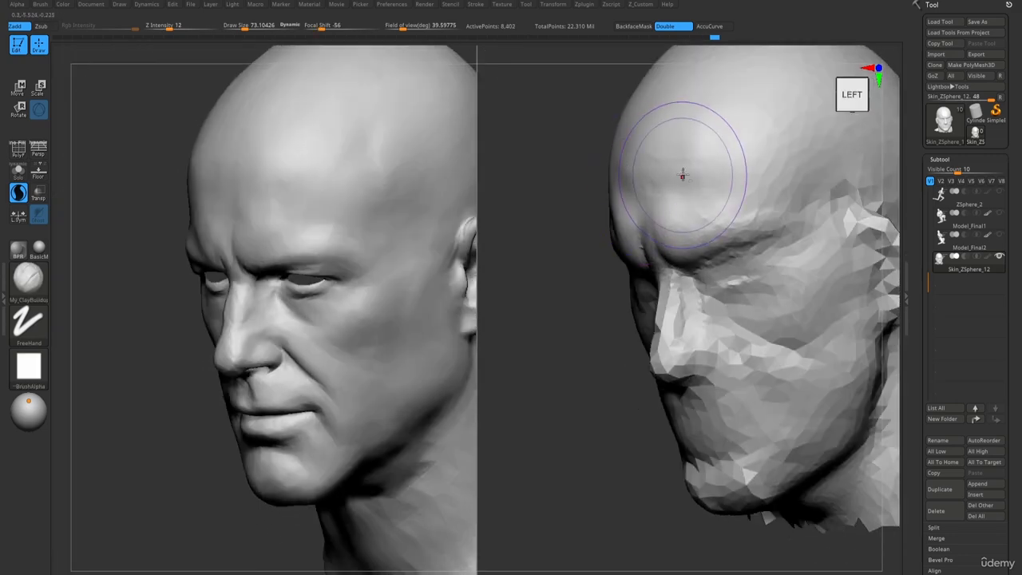
{"action": "right_click_drag", "start_coordinate": [683, 176], "coordinate": [633, 176]}
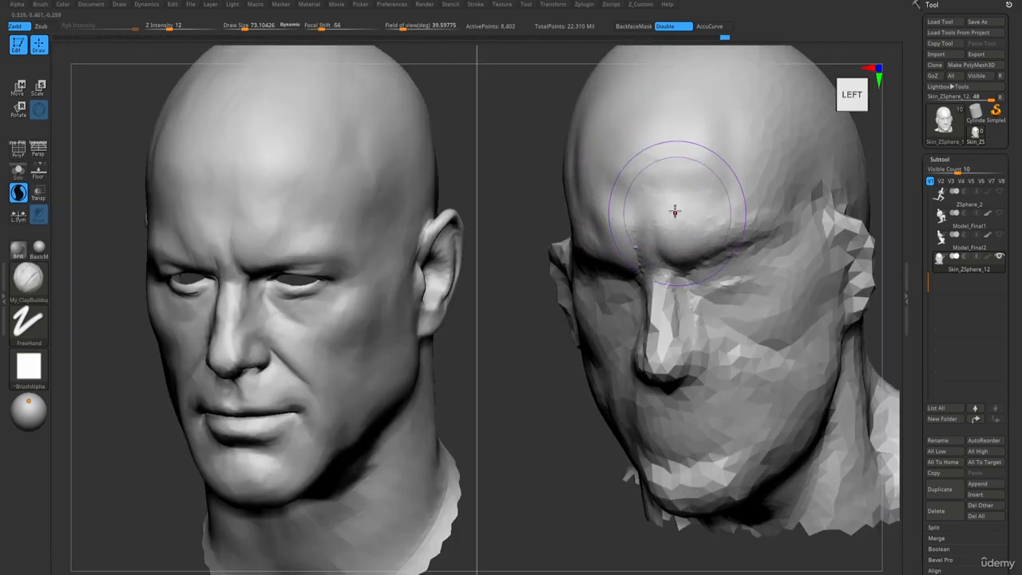
{"action": "left_click_drag", "start_coordinate": [674, 211], "coordinate": [676, 184]}
{"action": "mouse_move", "coordinate": [690, 145]}
{"action": "left_mouse_down"}
{"action": "mouse_move", "coordinate": [639, 159]}
{"action": "mouse_move", "coordinate": [640, 190]}
{"action": "mouse_move", "coordinate": [678, 164]}
{"action": "left_mouse_up"}
Build up the outer brow and eye socket in profile with the clay brush at about 48 draw size.
{"action": "mouse_move", "coordinate": [634, 256]}
{"action": "right_mouse_down", "text": "ctrl"}
{"action": "mouse_move", "coordinate": [586, 139]}
{"action": "mouse_move", "coordinate": [668, 199]}
{"action": "right_mouse_up", "text": "ctrl"}
{"action": "right_click_drag", "start_coordinate": [725, 228], "coordinate": [677, 205], "text": "alt"}
{"action": "right_click_drag", "start_coordinate": [744, 209], "coordinate": [689, 215]}
{"action": "key", "text": "s"}
{"action": "left_click_drag", "start_coordinate": [687, 215], "coordinate": [672, 214]}
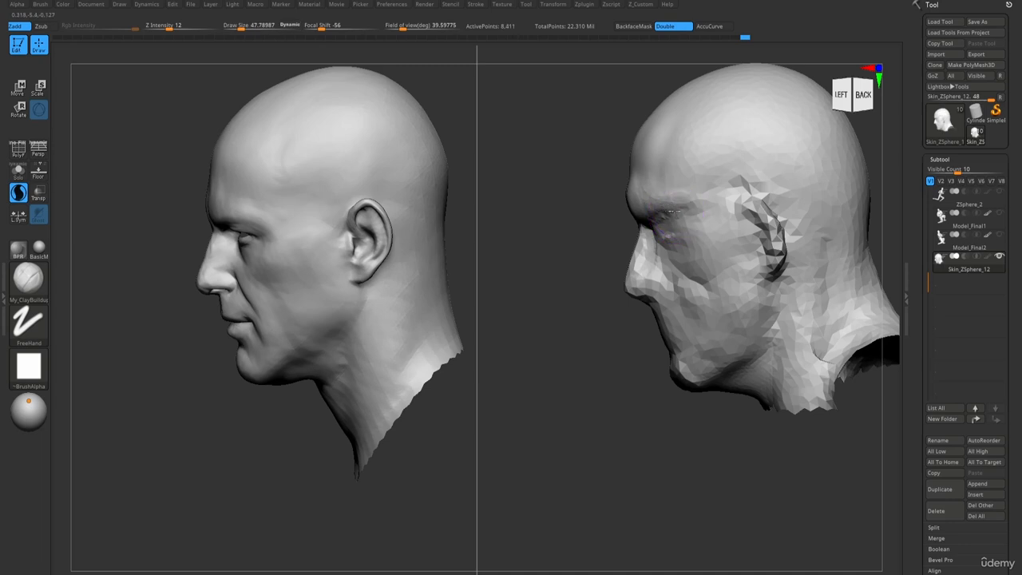
{"action": "right_click_drag", "start_coordinate": [659, 256], "coordinate": [678, 194]}
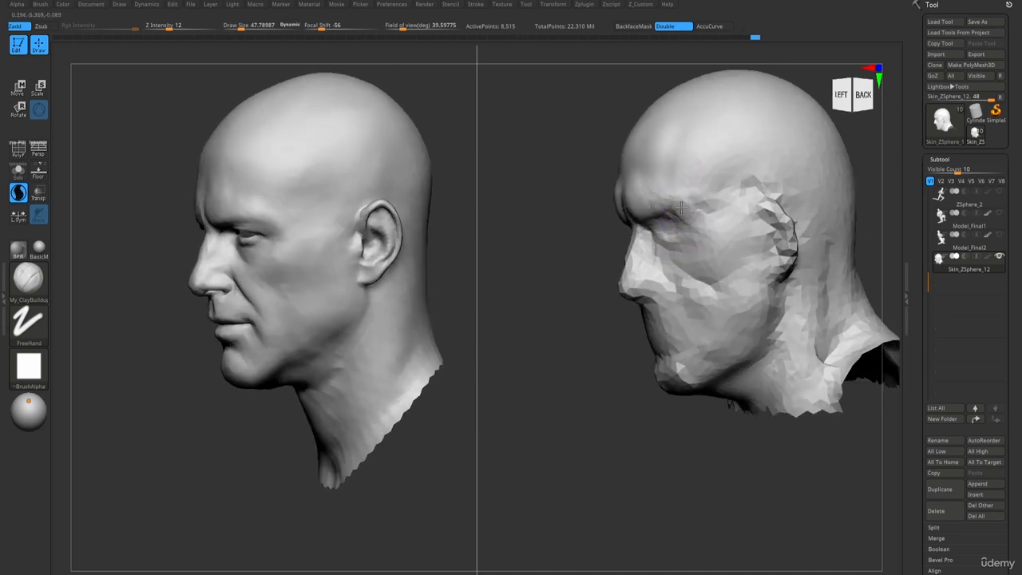
{"action": "mouse_move", "coordinate": [699, 223]}
{"action": "left_mouse_down"}
{"action": "mouse_move", "coordinate": [700, 236]}
{"action": "mouse_move", "coordinate": [718, 235]}
{"action": "mouse_move", "coordinate": [706, 223]}
{"action": "left_mouse_up"}
{"action": "left_click_drag", "start_coordinate": [685, 220], "coordinate": [672, 219]}
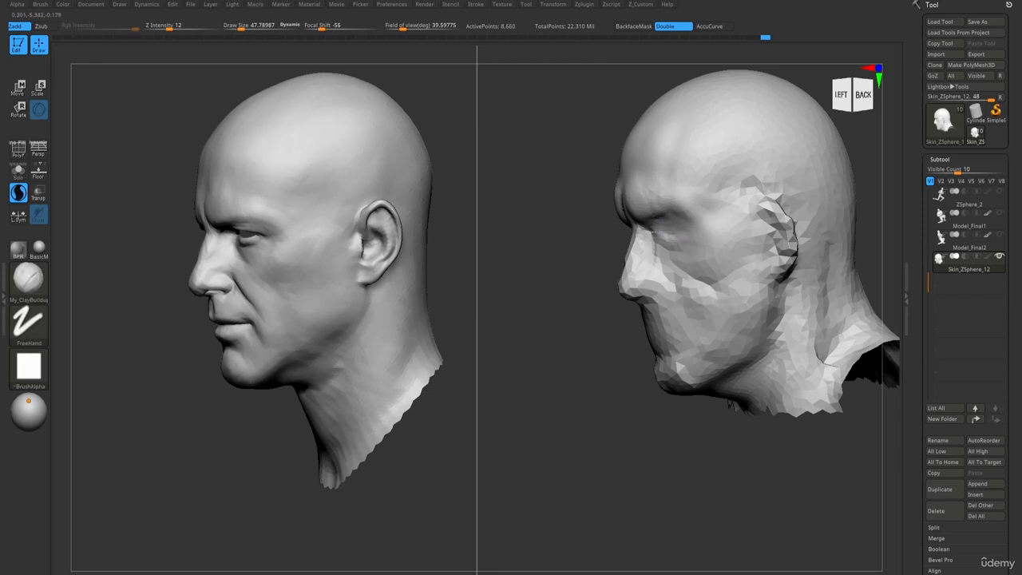
Fill the area between the eye socket and the ear with the clay brush at about 69 draw size.
{"action": "mouse_move", "coordinate": [709, 246]}
{"action": "left_mouse_down"}
{"action": "mouse_move", "coordinate": [725, 182]}
{"action": "mouse_move", "coordinate": [711, 164]}
{"action": "mouse_move", "coordinate": [738, 209]}
{"action": "left_mouse_up"}
{"action": "key", "text": "bracketright"}
{"action": "key", "text": "s"}
{"action": "mouse_move", "coordinate": [729, 247]}
{"action": "left_mouse_down"}
{"action": "mouse_move", "coordinate": [744, 244]}
{"action": "mouse_move", "coordinate": [711, 242]}
{"action": "left_mouse_up"}
{"action": "key", "text": "s"}
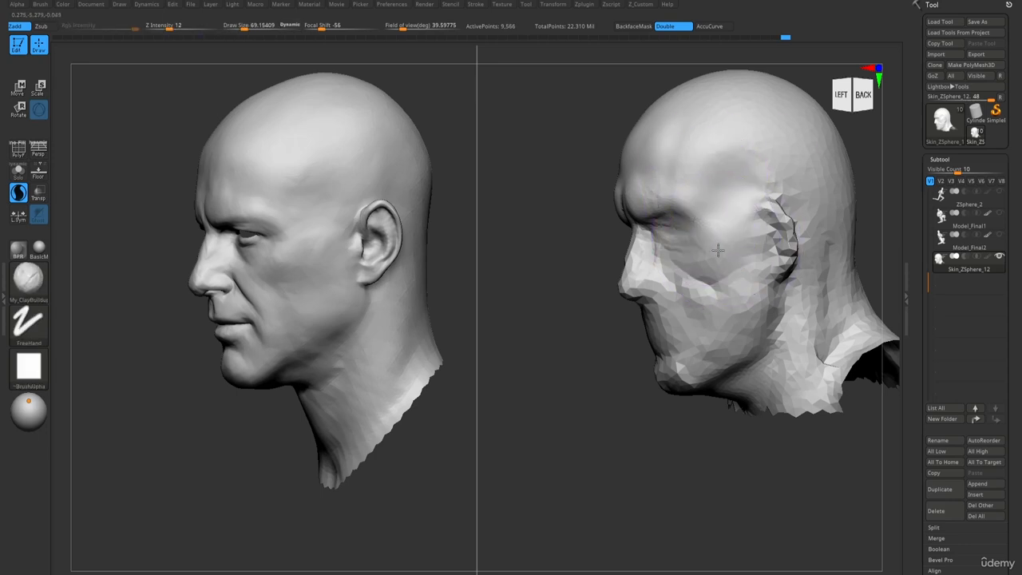
Build up the upper side of the forehead and the opposite temple with clay strokes.
{"action": "right_click_drag", "start_coordinate": [737, 229], "coordinate": [686, 192]}
{"action": "left_click_drag", "start_coordinate": [718, 152], "coordinate": [708, 177]}
{"action": "mouse_move", "coordinate": [661, 253]}
{"action": "right_mouse_down"}
{"action": "mouse_move", "coordinate": [568, 232]}
{"action": "mouse_move", "coordinate": [558, 239]}
{"action": "right_mouse_up"}
{"action": "key", "text": "s"}
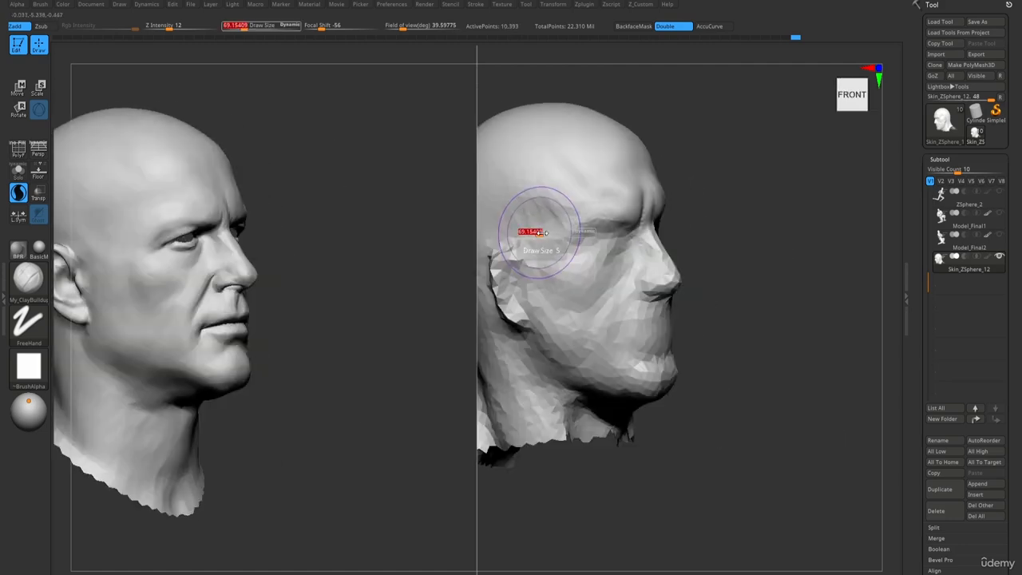
{"action": "mouse_move", "coordinate": [549, 205]}
{"action": "left_mouse_down"}
{"action": "mouse_move", "coordinate": [561, 220]}
{"action": "mouse_move", "coordinate": [550, 207]}
{"action": "left_mouse_up"}
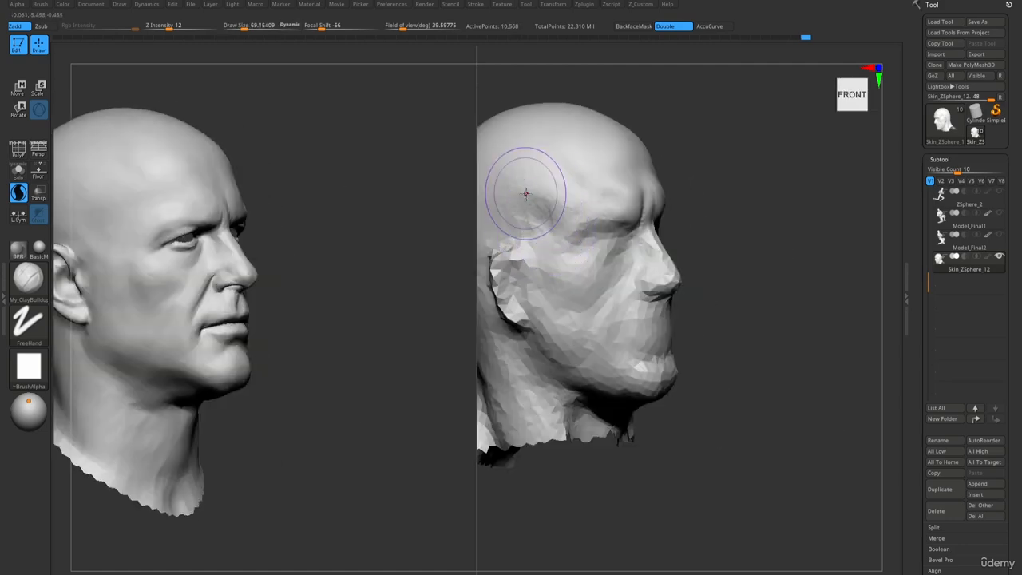
{"action": "mouse_move", "coordinate": [525, 194]}
{"action": "right_mouse_down"}
{"action": "mouse_move", "coordinate": [521, 218]}
{"action": "mouse_move", "coordinate": [546, 204]}
{"action": "right_mouse_up"}
{"action": "left_click_drag", "start_coordinate": [535, 191], "coordinate": [528, 178]}
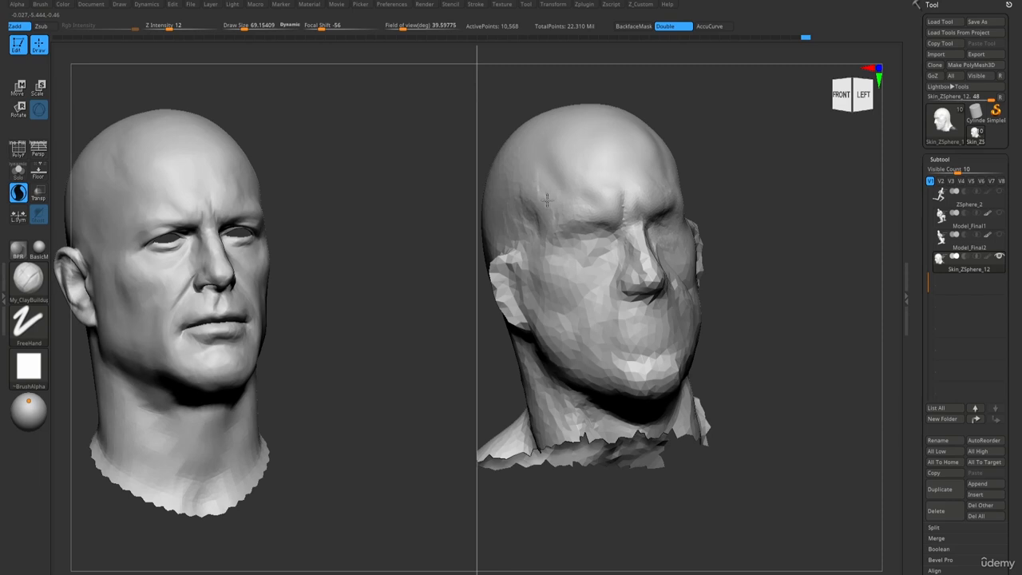
Shape the outer brow and the area below the eye with the clay brush at about 48 draw size.
{"action": "key", "text": "s"}
{"action": "left_click_drag", "start_coordinate": [559, 226], "coordinate": [553, 226]}
{"action": "left_click_drag", "start_coordinate": [550, 205], "coordinate": [555, 223]}
{"action": "key", "text": "s"}
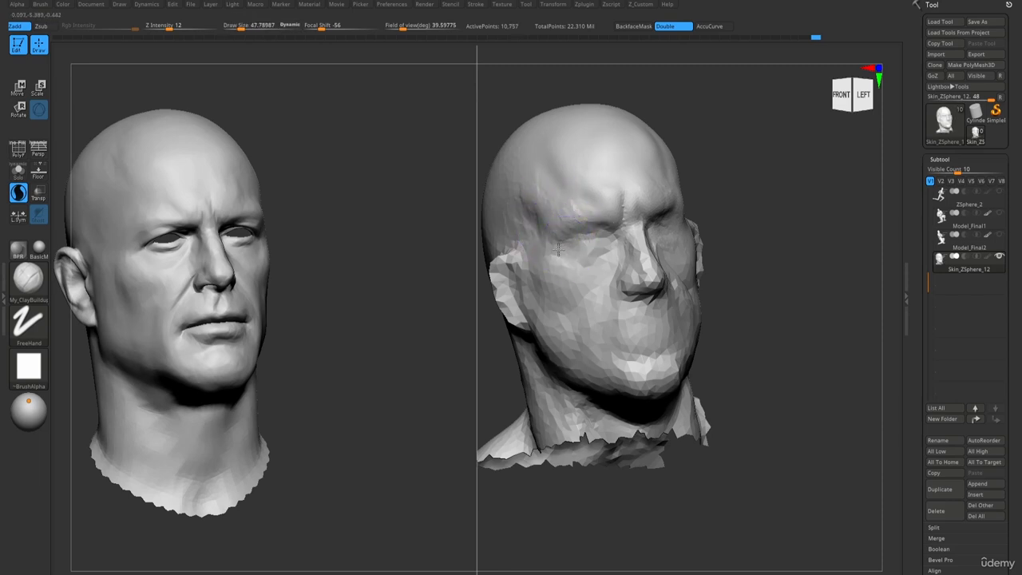
{"action": "left_click_drag", "start_coordinate": [604, 247], "coordinate": [607, 265]}
{"action": "mouse_move", "coordinate": [608, 265]}
{"action": "right_mouse_down"}
{"action": "mouse_move", "coordinate": [593, 274]}
{"action": "mouse_move", "coordinate": [585, 235]}
{"action": "right_mouse_up"}
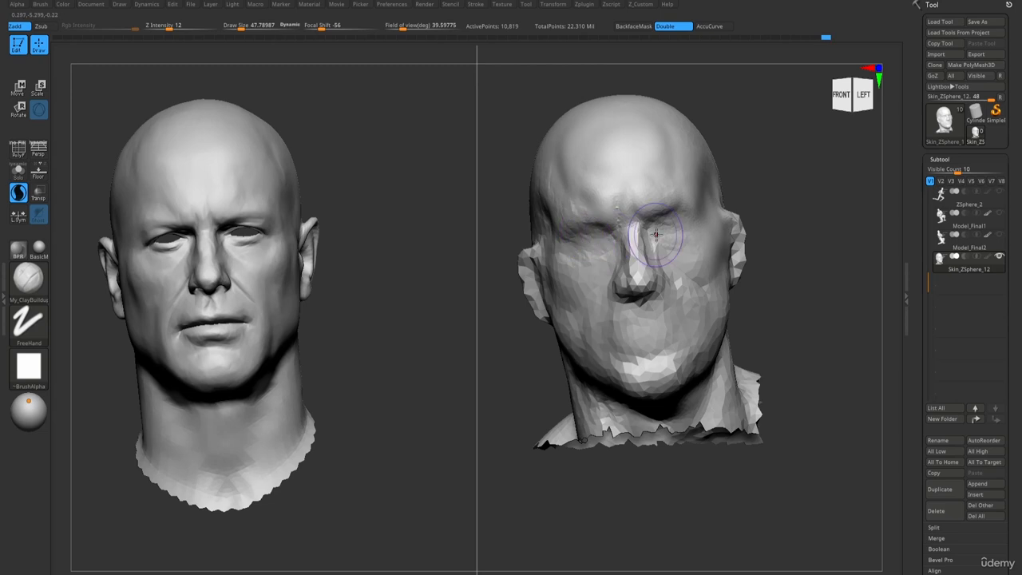
Build up the cheekbone between the eye socket and the ear, and smooth it into the cheek.
{"action": "mouse_move", "coordinate": [662, 220]}
{"action": "right_mouse_down"}
{"action": "mouse_move", "coordinate": [557, 266]}
{"action": "mouse_move", "coordinate": [508, 269]}
{"action": "right_mouse_up"}
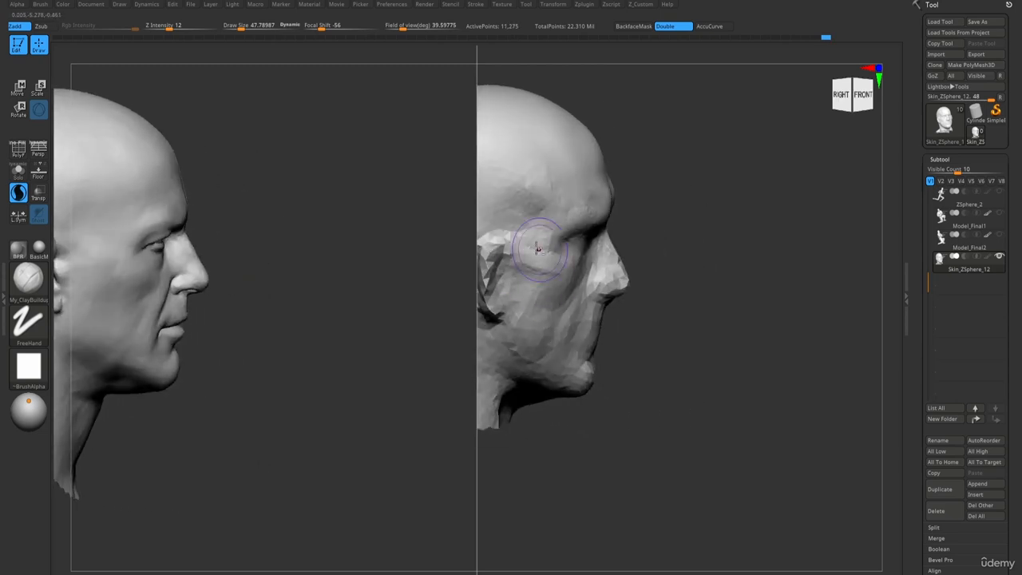
{"action": "key", "text": "shift"}
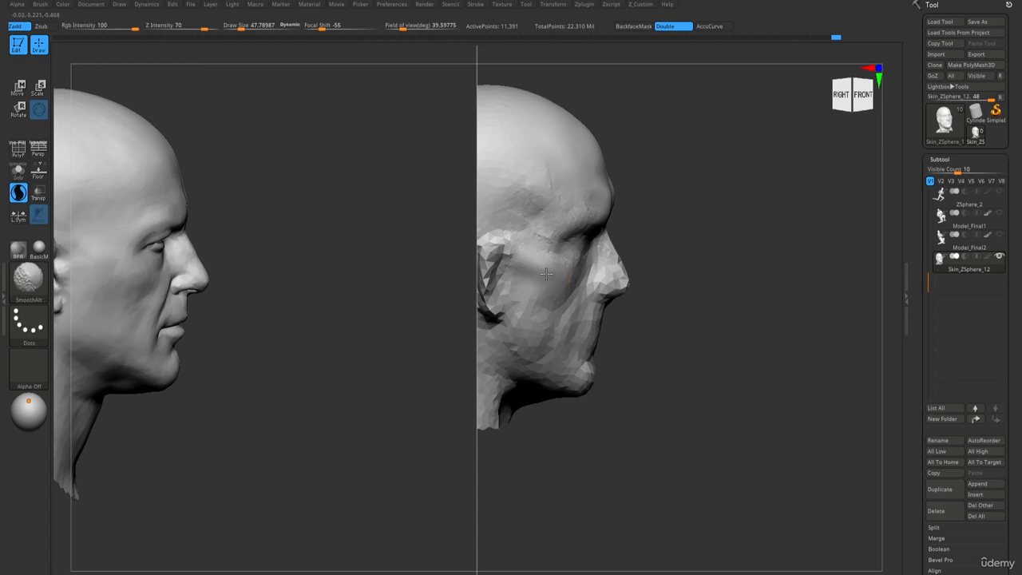
{"action": "mouse_move", "coordinate": [577, 239]}
{"action": "right_mouse_down"}
{"action": "mouse_move", "coordinate": [631, 244]}
{"action": "mouse_move", "coordinate": [529, 246]}
{"action": "right_mouse_up"}
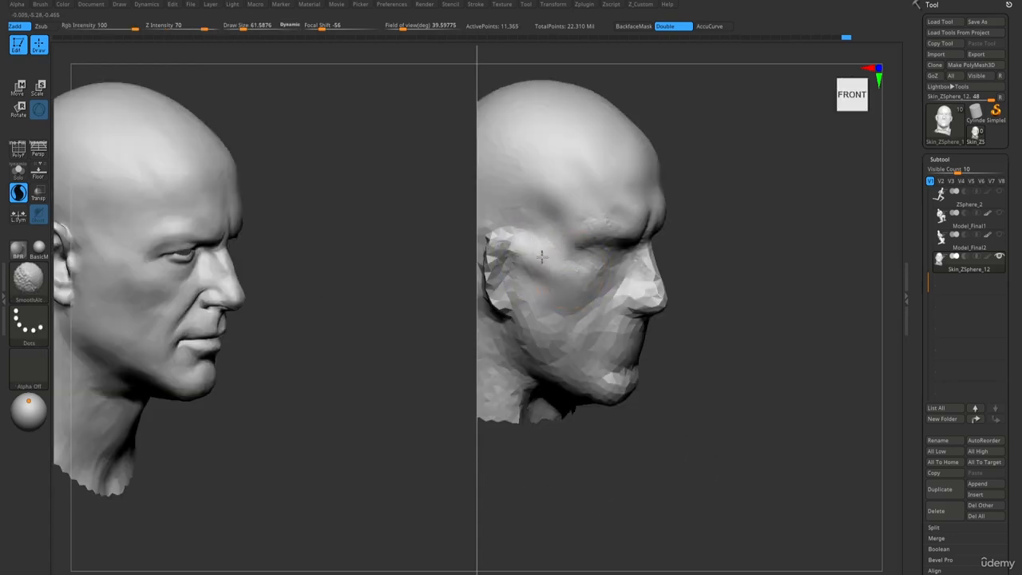
Fill the eye socket area and smooth the cheeks, nose bridge and nose tip.
{"action": "mouse_move", "coordinate": [567, 303]}
{"action": "right_mouse_down"}
{"action": "mouse_move", "coordinate": [621, 316]}
{"action": "mouse_move", "coordinate": [609, 308]}
{"action": "right_mouse_up"}
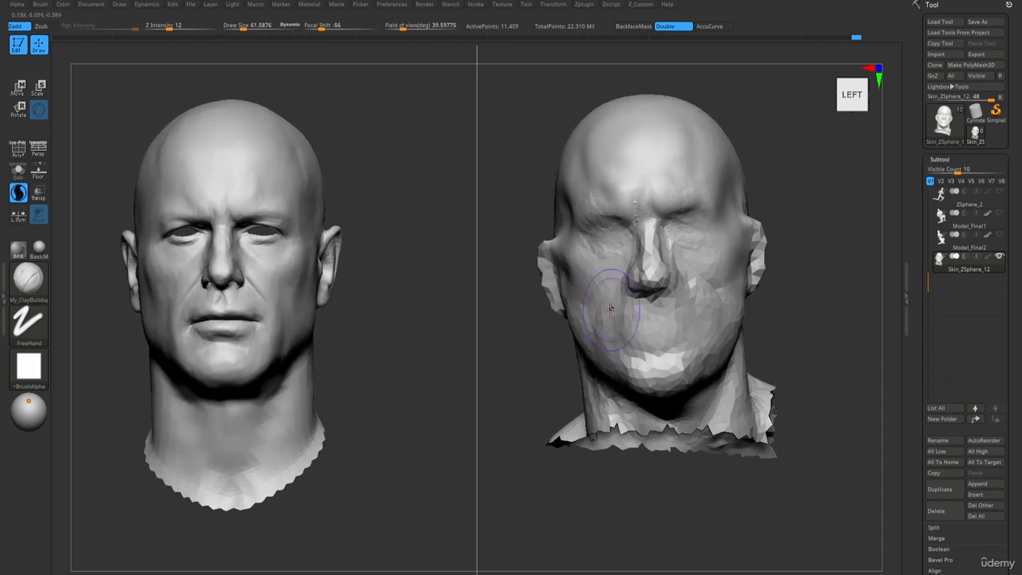
{"action": "right_click_drag", "start_coordinate": [575, 264], "coordinate": [561, 202]}
{"action": "left_click_drag", "start_coordinate": [565, 209], "coordinate": [585, 221], "text": "alt"}
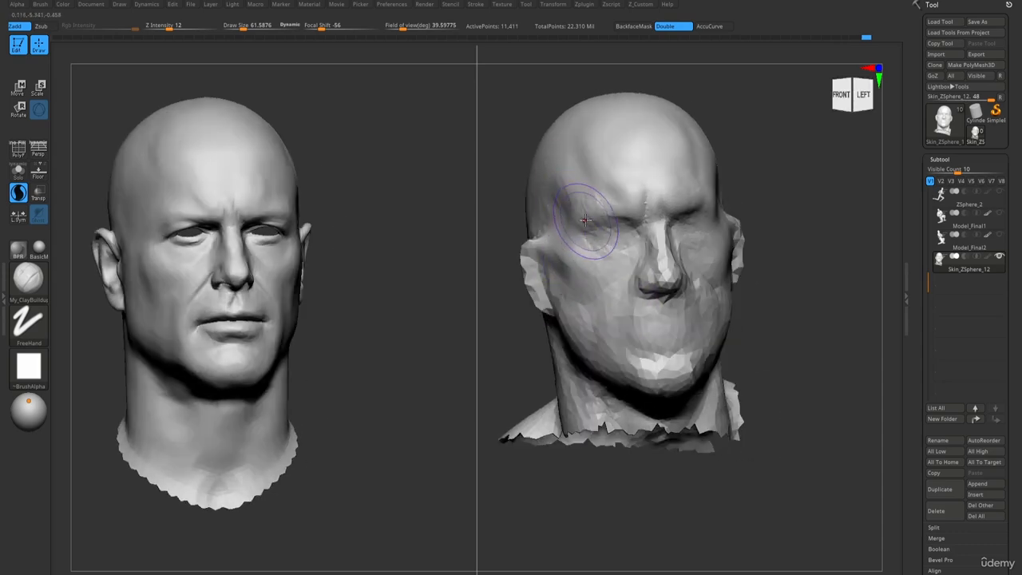
{"action": "right_click_drag", "start_coordinate": [588, 222], "coordinate": [599, 234]}
{"action": "left_click_drag", "start_coordinate": [645, 267], "coordinate": [661, 293], "text": "shift"}
{"action": "right_click_drag", "start_coordinate": [661, 293], "coordinate": [627, 316], "text": "ctrl"}
{"action": "left_click_drag", "start_coordinate": [702, 241], "coordinate": [693, 279], "text": "shift"}
{"action": "right_click_drag", "start_coordinate": [648, 263], "coordinate": [679, 259]}
{"action": "left_click_drag", "start_coordinate": [634, 215], "coordinate": [645, 272], "text": "shift"}
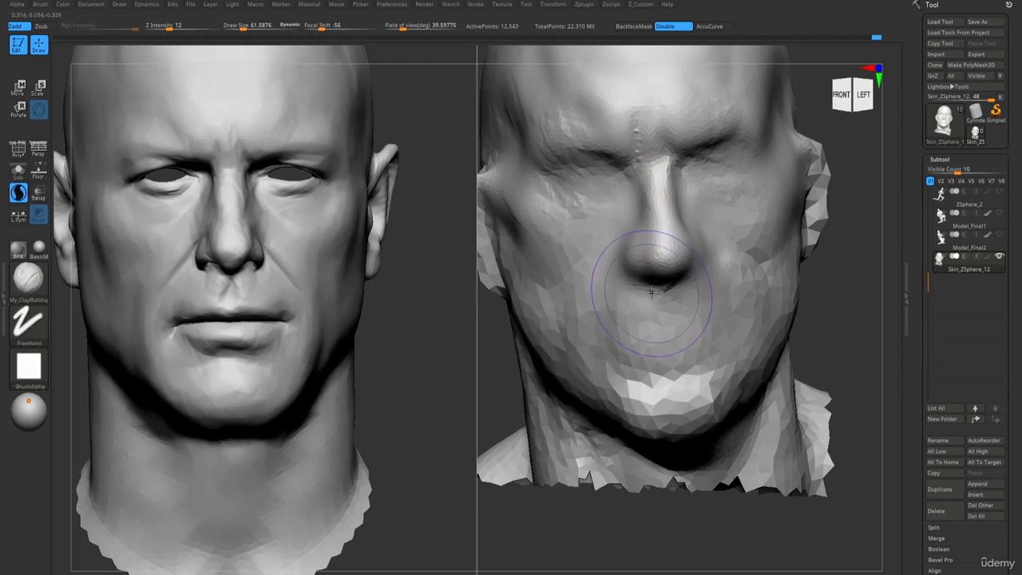
Mark out the nostril wing with clay strokes and DamStandard creases at about 28 draw size.
{"action": "mouse_move", "coordinate": [655, 290]}
{"action": "right_mouse_down"}
{"action": "mouse_move", "coordinate": [677, 271]}
{"action": "mouse_move", "coordinate": [672, 254]}
{"action": "right_mouse_up"}
{"action": "key", "text": "s"}
{"action": "left_click_drag", "start_coordinate": [668, 254], "coordinate": [678, 276]}
{"action": "mouse_move", "coordinate": [648, 275]}
{"action": "right_mouse_down"}
{"action": "mouse_move", "coordinate": [662, 273]}
{"action": "mouse_move", "coordinate": [639, 256]}
{"action": "mouse_move", "coordinate": [659, 279]}
{"action": "mouse_move", "coordinate": [600, 299]}
{"action": "right_mouse_up"}
{"action": "key", "text": "2"}
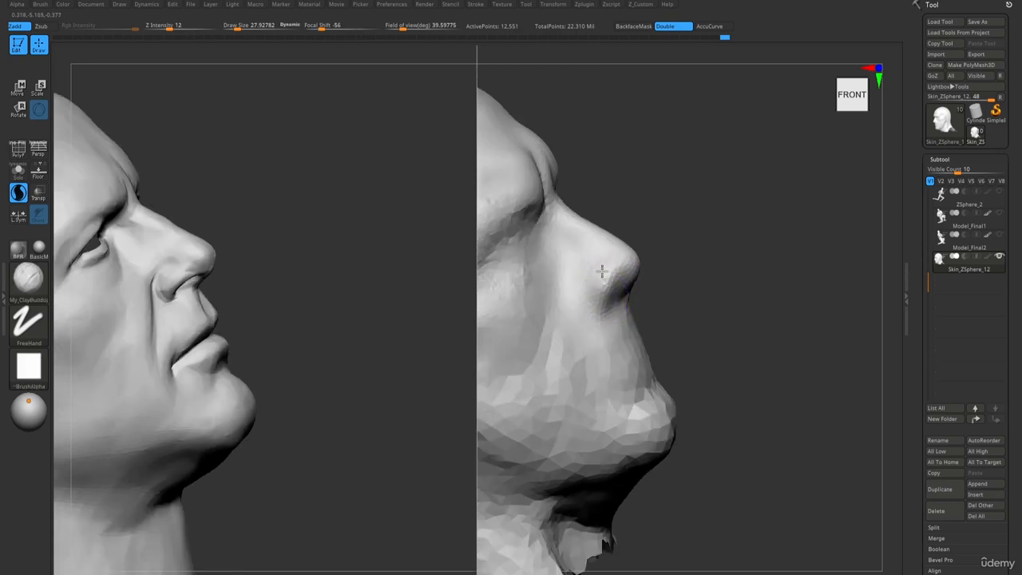
{"action": "key", "text": "3"}
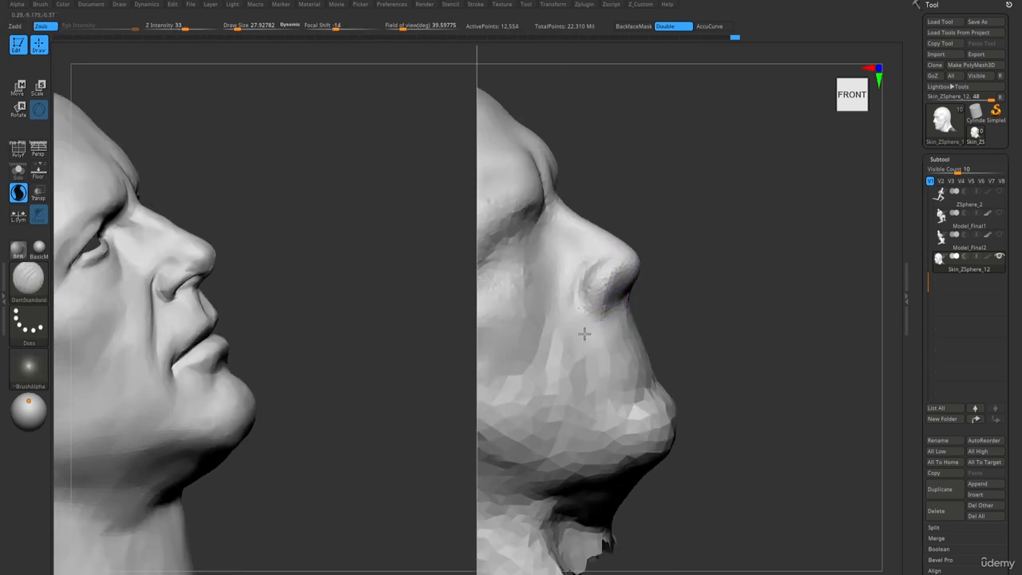
{"action": "mouse_move", "coordinate": [595, 399]}
{"action": "right_mouse_down"}
{"action": "mouse_move", "coordinate": [646, 301]}
{"action": "mouse_move", "coordinate": [648, 249]}
{"action": "mouse_move", "coordinate": [684, 292]}
{"action": "right_mouse_up"}
{"action": "left_click_drag", "start_coordinate": [672, 260], "coordinate": [741, 349]}
{"action": "mouse_move", "coordinate": [599, 347]}
{"action": "right_mouse_down"}
{"action": "mouse_move", "coordinate": [701, 328]}
{"action": "mouse_move", "coordinate": [679, 315]}
{"action": "right_mouse_up"}
Build up the side of the nose above the nostril with the clay brush at about 28 draw size.
{"action": "key", "text": "f"}
{"action": "mouse_move", "coordinate": [678, 315]}
{"action": "right_mouse_down", "text": "ctrl"}
{"action": "mouse_move", "coordinate": [702, 344]}
{"action": "mouse_move", "coordinate": [645, 362]}
{"action": "right_mouse_up", "text": "ctrl"}
{"action": "key", "text": "2"}
{"action": "key", "text": "s"}
{"action": "key", "text": "s"}
{"action": "left_click_drag", "start_coordinate": [644, 363], "coordinate": [644, 364]}
{"action": "right_click_drag", "start_coordinate": [619, 343], "coordinate": [648, 324]}
{"action": "key", "text": "s"}
{"action": "left_click_drag", "start_coordinate": [648, 320], "coordinate": [643, 309]}
{"action": "right_click_drag", "start_coordinate": [621, 309], "coordinate": [641, 307]}
{"action": "left_click_drag", "start_coordinate": [642, 310], "coordinate": [647, 319]}
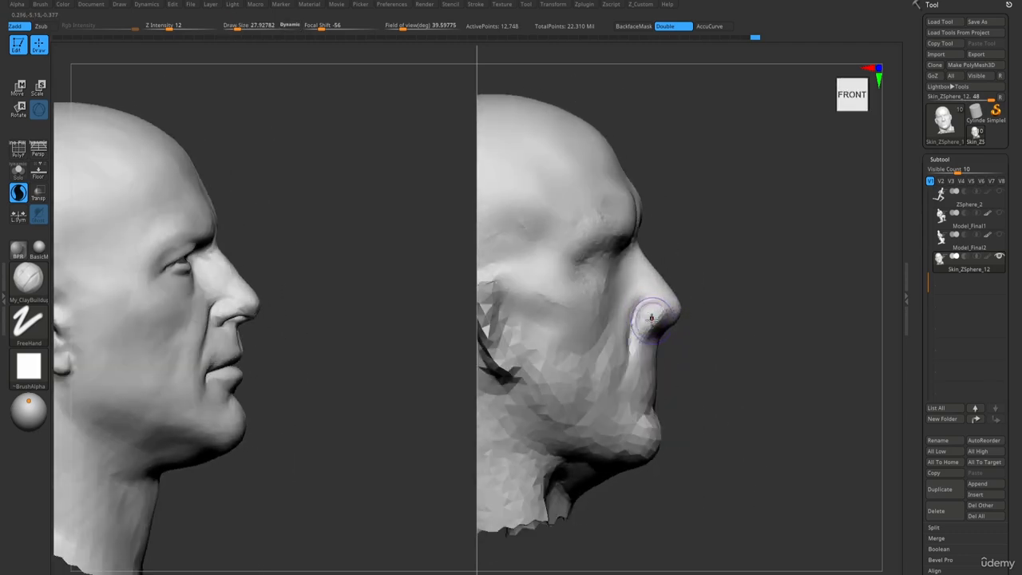
Build up the cheek fold beside the nostril wing with the clay brush at about 51 draw size.
{"action": "right_click_drag", "start_coordinate": [651, 318], "coordinate": [631, 314]}
{"action": "left_click_drag", "start_coordinate": [628, 298], "coordinate": [626, 314]}
{"action": "key", "text": "s"}
{"action": "left_click_drag", "start_coordinate": [627, 317], "coordinate": [618, 345]}
{"action": "right_click_drag", "start_coordinate": [632, 310], "coordinate": [621, 289]}
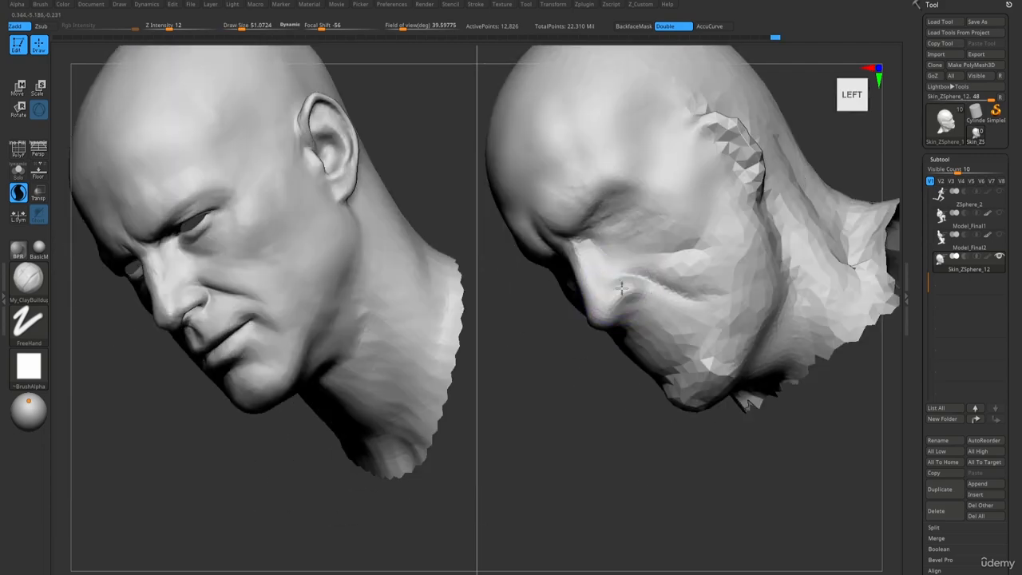
{"action": "left_click_drag", "start_coordinate": [720, 273], "coordinate": [657, 263]}
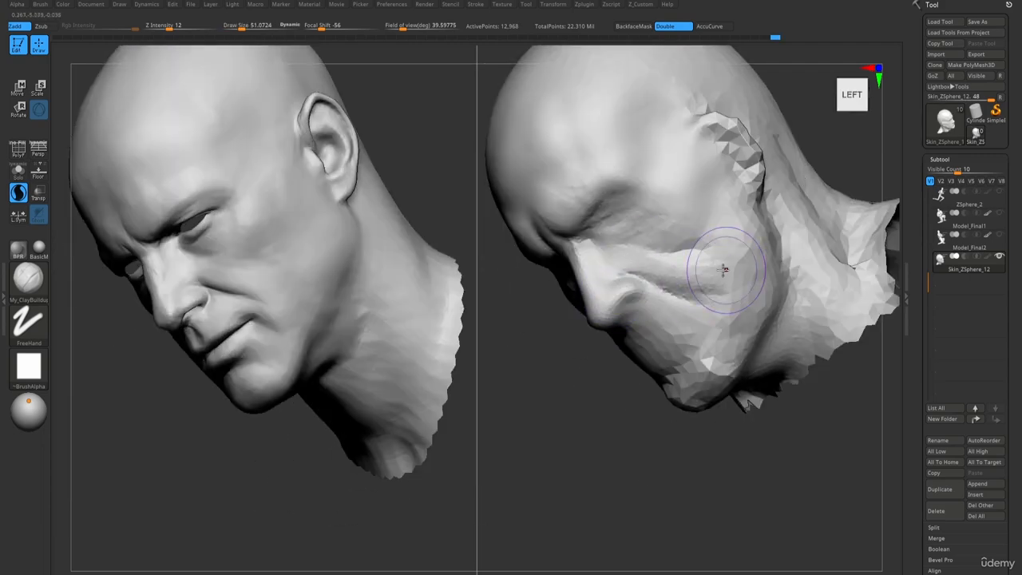
Define the fold from the nostril wing down toward the mouth, and smooth the surrounding cheek and upper lip area.
{"action": "right_click_drag", "start_coordinate": [724, 270], "coordinate": [586, 277]}
{"action": "mouse_move", "coordinate": [576, 280]}
{"action": "left_mouse_down"}
{"action": "mouse_move", "coordinate": [559, 376]}
{"action": "mouse_move", "coordinate": [588, 340]}
{"action": "left_mouse_up"}
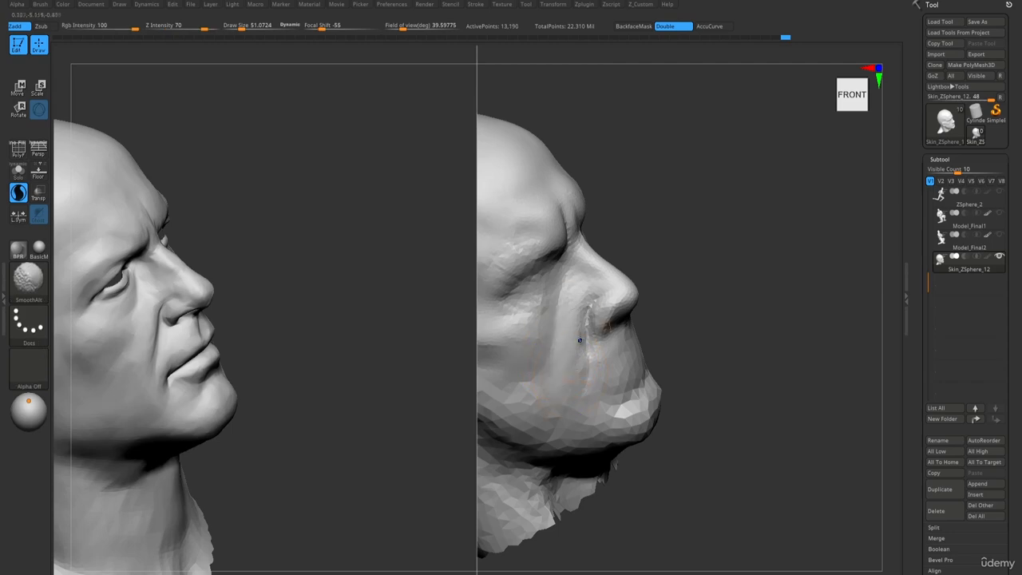
{"action": "mouse_move", "coordinate": [542, 339]}
{"action": "right_mouse_down"}
{"action": "mouse_move", "coordinate": [564, 386]}
{"action": "mouse_move", "coordinate": [659, 339]}
{"action": "right_mouse_up"}
{"action": "mouse_move", "coordinate": [648, 327]}
{"action": "left_mouse_down", "text": "shift"}
{"action": "mouse_move", "coordinate": [601, 302]}
{"action": "mouse_move", "coordinate": [630, 324]}
{"action": "left_mouse_up", "text": "shift"}
{"action": "right_click_drag", "start_coordinate": [676, 375], "coordinate": [648, 280], "text": "ctrl"}
{"action": "right_click_drag", "start_coordinate": [649, 279], "coordinate": [630, 335]}
{"action": "mouse_move", "coordinate": [648, 413]}
{"action": "right_mouse_down"}
{"action": "mouse_move", "coordinate": [648, 343]}
{"action": "mouse_move", "coordinate": [632, 340]}
{"action": "mouse_move", "coordinate": [646, 341]}
{"action": "mouse_move", "coordinate": [615, 357]}
{"action": "mouse_move", "coordinate": [636, 343]}
{"action": "right_mouse_up"}
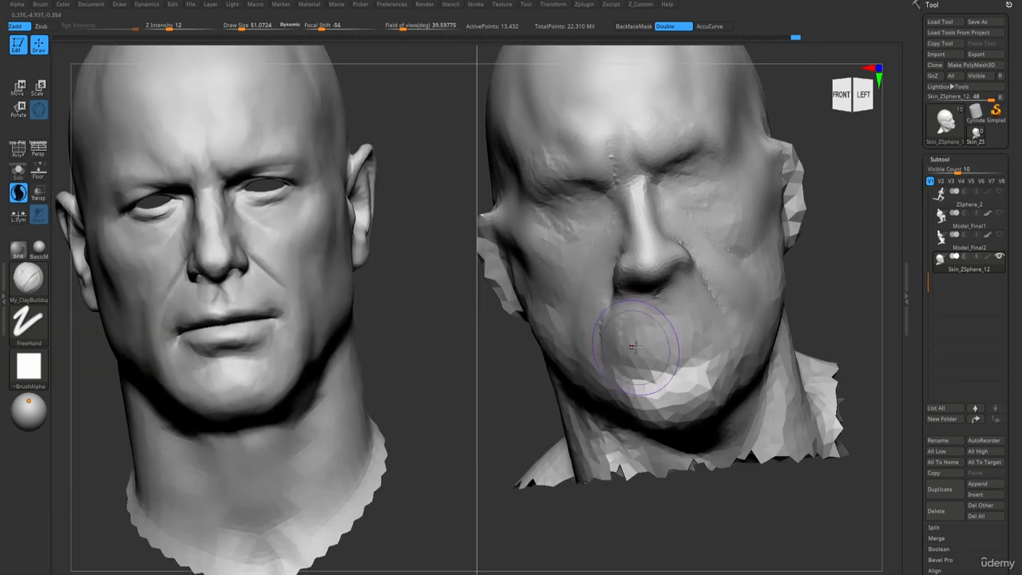
Carve the line between the lips with DamStandard at about 51 draw size.
{"action": "key", "text": "b"}
{"action": "key", "text": "d"}
{"action": "key", "text": "s"}
{"action": "left_click_drag", "start_coordinate": [633, 348], "coordinate": [677, 332]}
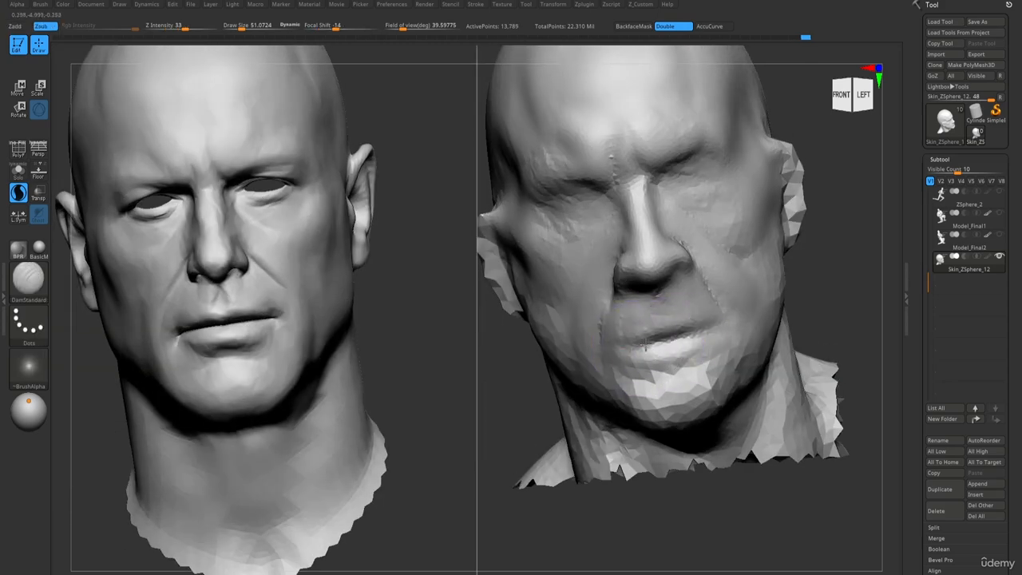
Build up the volume of the upper and lower lips with the clay brush at about 36 draw size.
{"action": "mouse_move", "coordinate": [666, 355]}
{"action": "right_mouse_down"}
{"action": "mouse_move", "coordinate": [661, 363]}
{"action": "mouse_move", "coordinate": [629, 330]}
{"action": "mouse_move", "coordinate": [651, 334]}
{"action": "mouse_move", "coordinate": [604, 370]}
{"action": "mouse_move", "coordinate": [661, 338]}
{"action": "right_mouse_up"}
{"action": "key", "text": "b"}
{"action": "key", "text": "s"}
{"action": "key", "text": "t"}
{"action": "key", "text": "b"}
{"action": "key", "text": "c"}
{"action": "key", "text": "b"}
{"action": "key", "text": "bracketleft"}
Carve the mouth line back to its corner with DamStandard at about 36 draw size.
{"action": "key", "text": "b"}
{"action": "key", "text": "d"}
{"action": "key", "text": "s"}
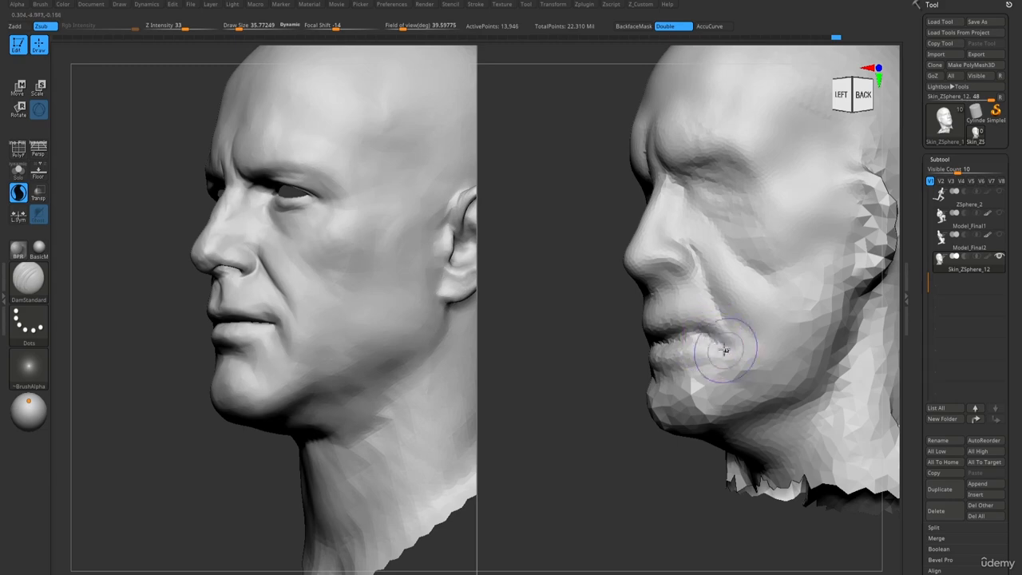
{"action": "mouse_move", "coordinate": [725, 351]}
{"action": "right_mouse_down"}
{"action": "mouse_move", "coordinate": [669, 365]}
{"action": "mouse_move", "coordinate": [700, 341]}
{"action": "right_mouse_up"}
{"action": "left_click_drag", "start_coordinate": [700, 342], "coordinate": [707, 349]}
{"action": "mouse_move", "coordinate": [707, 349]}
{"action": "right_mouse_down"}
{"action": "mouse_move", "coordinate": [666, 221]}
{"action": "mouse_move", "coordinate": [607, 230]}
{"action": "mouse_move", "coordinate": [680, 340]}
{"action": "mouse_move", "coordinate": [717, 349]}
{"action": "right_mouse_up"}
Add clay around the corner of the mouth with the clay brush at about 33 draw size.
{"action": "key", "text": "b"}
{"action": "key", "text": "c"}
{"action": "key", "text": "b"}
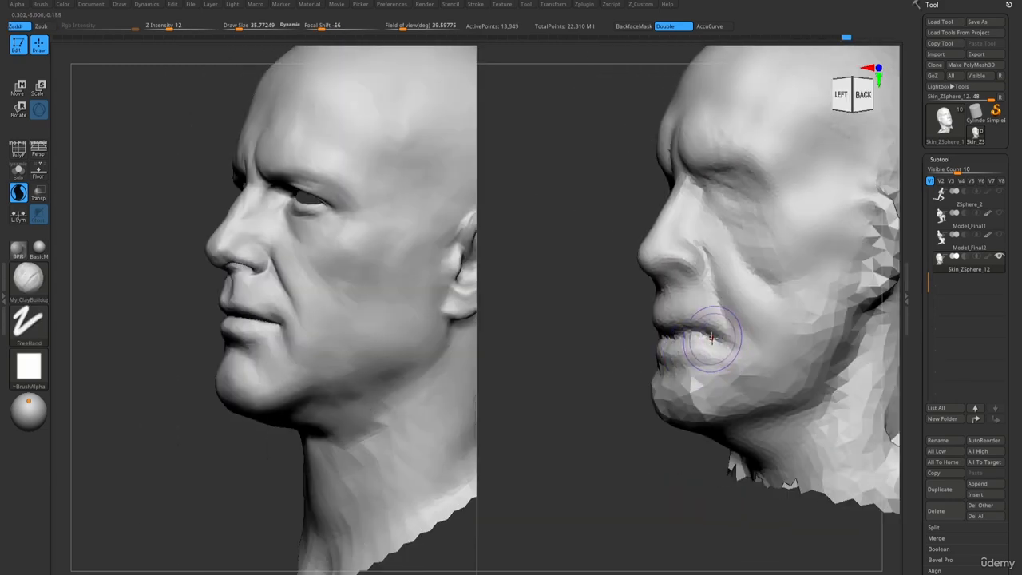
{"action": "left_click_drag", "start_coordinate": [712, 326], "coordinate": [717, 320]}
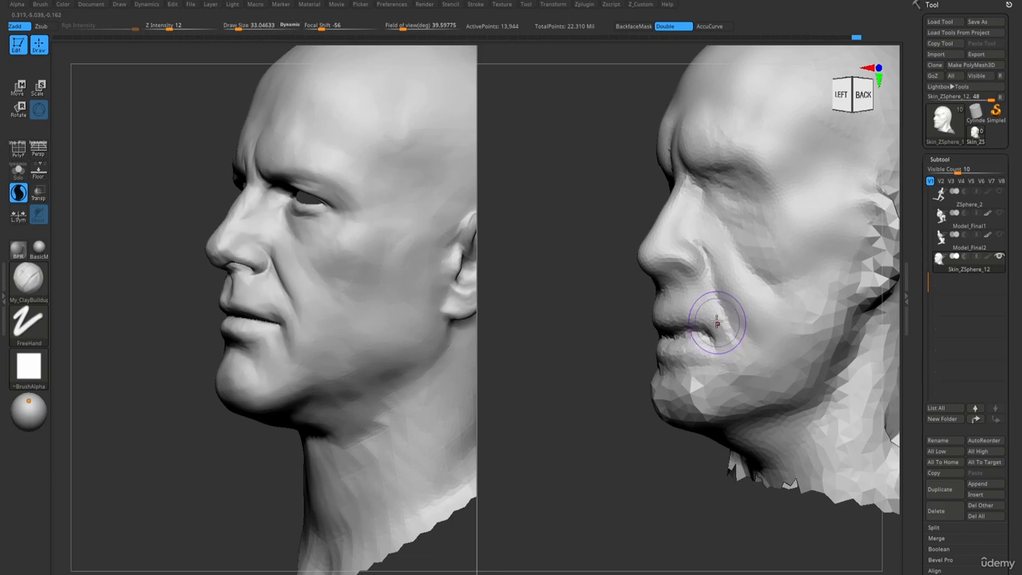
Deepen the mouth corner and the groove beside the lower lip with DamStandard at about 33 draw size.
{"action": "key", "text": "b"}
{"action": "key", "text": "d"}
{"action": "key", "text": "s"}
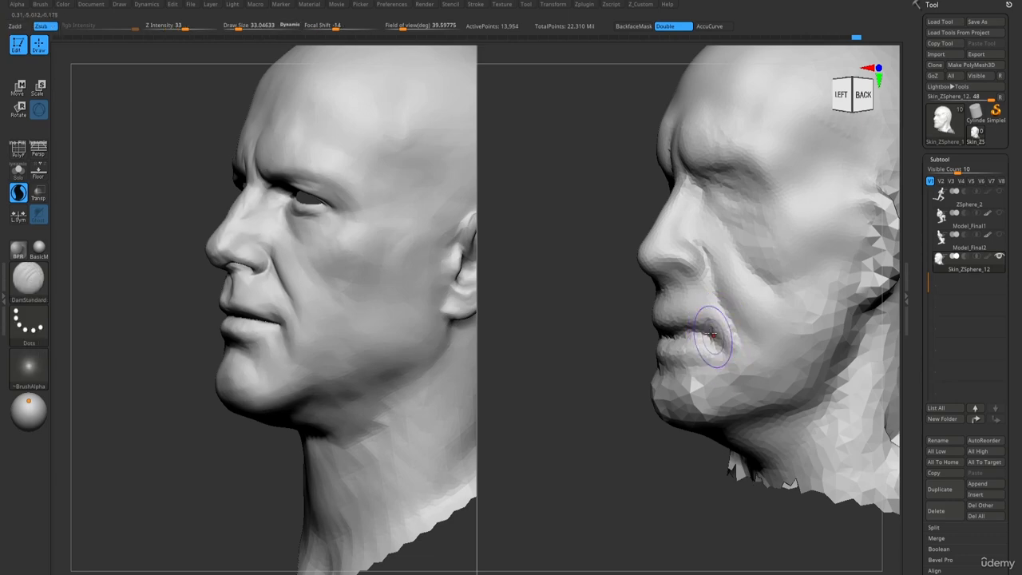
{"action": "left_click_drag", "start_coordinate": [733, 351], "coordinate": [725, 376]}
{"action": "mouse_move", "coordinate": [725, 376]}
{"action": "right_mouse_down", "text": "ctrl"}
{"action": "mouse_move", "coordinate": [617, 246]}
{"action": "mouse_move", "coordinate": [631, 250]}
{"action": "mouse_move", "coordinate": [664, 423]}
{"action": "mouse_move", "coordinate": [735, 423]}
{"action": "right_mouse_up", "text": "ctrl"}
{"action": "mouse_move", "coordinate": [734, 424]}
{"action": "right_mouse_down", "text": "alt"}
{"action": "mouse_move", "coordinate": [630, 285]}
{"action": "mouse_move", "coordinate": [674, 330]}
{"action": "mouse_move", "coordinate": [675, 284]}
{"action": "right_mouse_up", "text": "alt"}
Refine the fold around the mouth corner with clay and DamStandard strokes, and smooth the area beside the lips.
{"action": "key", "text": "b"}
{"action": "key", "text": "c"}
{"action": "key", "text": "b"}
{"action": "key", "text": "b"}
{"action": "key", "text": "d"}
{"action": "key", "text": "s"}
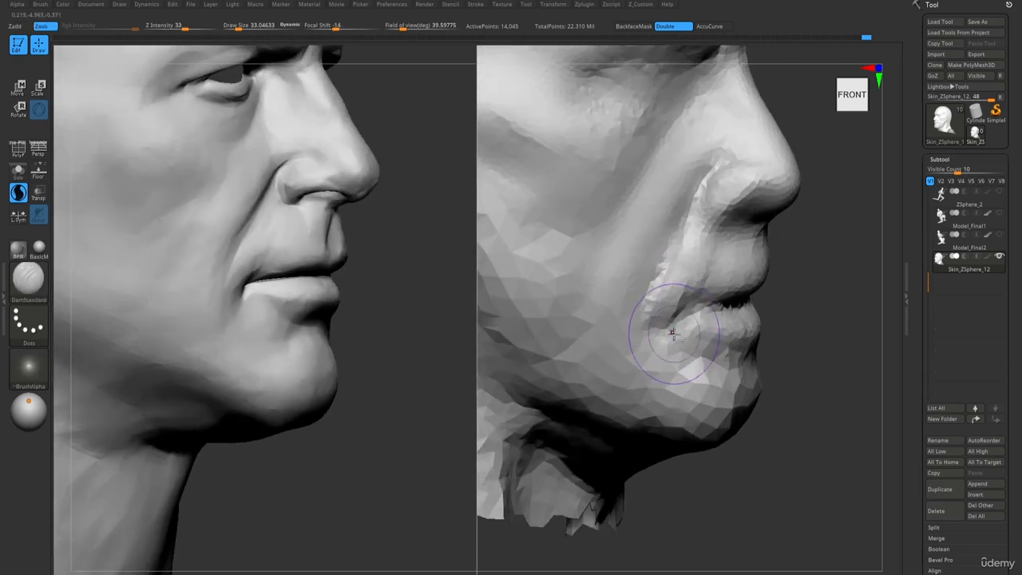
{"action": "left_click_drag", "start_coordinate": [682, 282], "coordinate": [660, 336], "text": "shift"}
{"action": "right_click_drag", "start_coordinate": [641, 383], "coordinate": [664, 343]}
Shape the groove between nose and upper lip with the Standard brush at about 17 draw size, and smooth the upper lip.
{"action": "mouse_move", "coordinate": [796, 354]}
{"action": "right_mouse_down"}
{"action": "mouse_move", "coordinate": [725, 343]}
{"action": "mouse_move", "coordinate": [742, 296]}
{"action": "mouse_move", "coordinate": [735, 306]}
{"action": "right_mouse_up"}
{"action": "key", "text": "1"}
{"action": "key", "text": "s"}
{"action": "left_click_drag", "start_coordinate": [742, 292], "coordinate": [737, 293]}
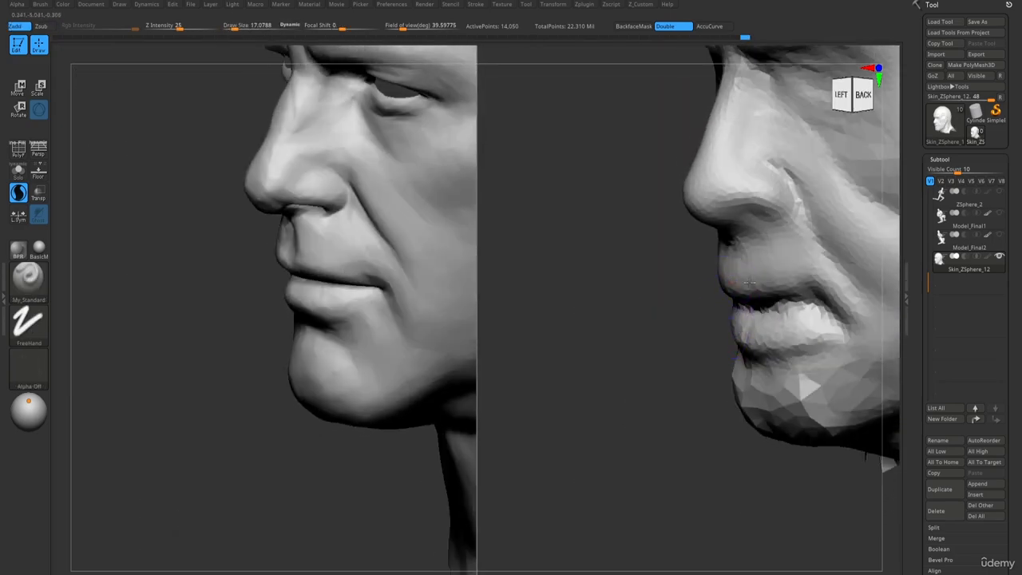
{"action": "right_click_drag", "start_coordinate": [775, 302], "coordinate": [711, 290]}
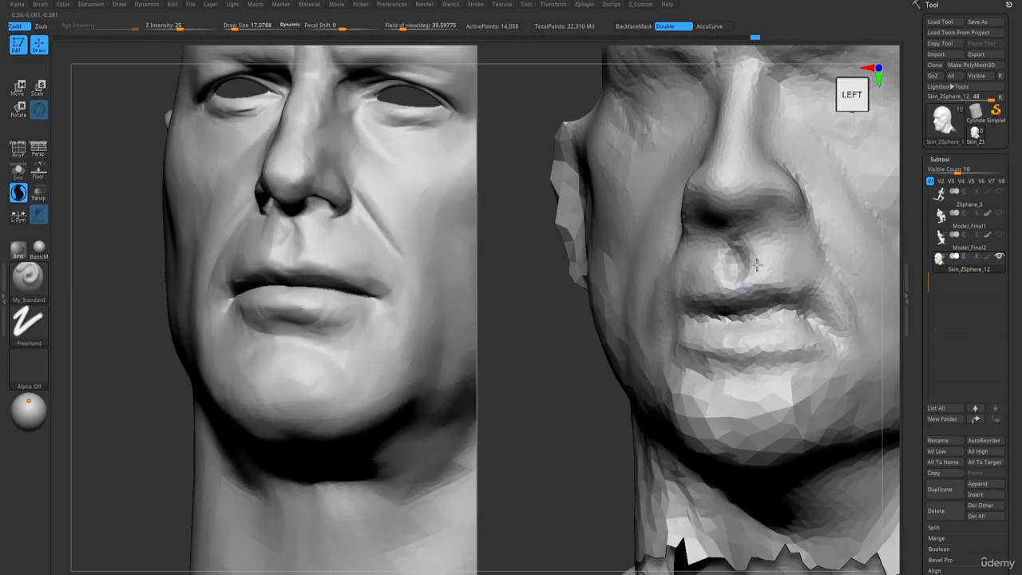
{"action": "right_click_drag", "start_coordinate": [794, 281], "coordinate": [719, 294]}
{"action": "left_click_drag", "start_coordinate": [743, 292], "coordinate": [764, 297], "text": "shift"}
{"action": "mouse_move", "coordinate": [764, 307]}
{"action": "right_mouse_down"}
{"action": "mouse_move", "coordinate": [750, 292]}
{"action": "mouse_move", "coordinate": [715, 308]}
{"action": "mouse_move", "coordinate": [701, 298]}
{"action": "mouse_move", "coordinate": [725, 283]}
{"action": "right_mouse_up"}
Reshape the upper lip's contour with the Move brush at about 17 to 19 draw size, and smooth it.
{"action": "key", "text": "b"}
{"action": "key", "text": "m"}
{"action": "key", "text": "v"}
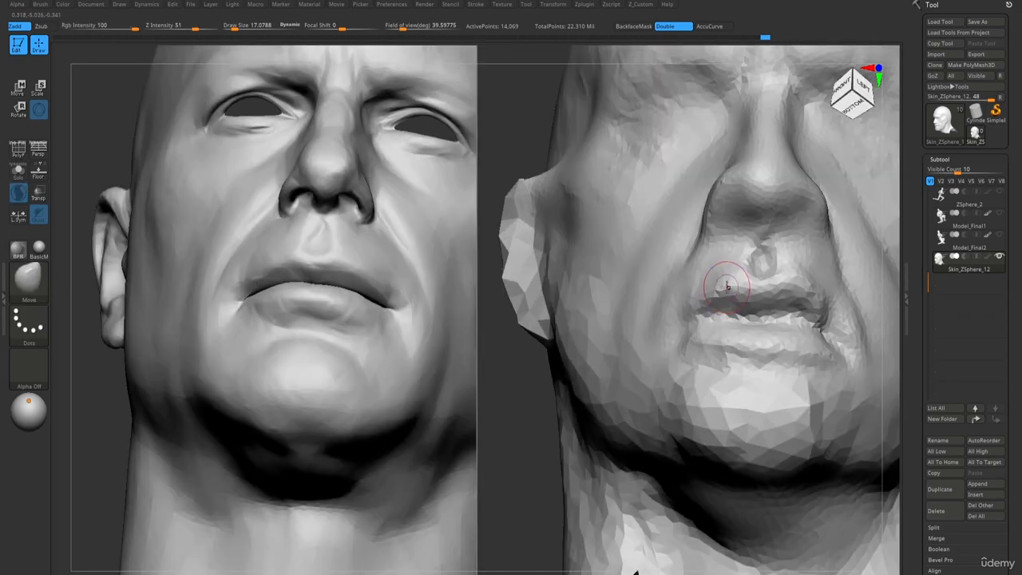
{"action": "left_click_drag", "start_coordinate": [727, 287], "coordinate": [728, 280]}
{"action": "right_click_drag", "start_coordinate": [748, 272], "coordinate": [722, 281]}
{"action": "mouse_move", "coordinate": [722, 283]}
{"action": "left_mouse_down", "text": "shift"}
{"action": "mouse_move", "coordinate": [787, 290]}
{"action": "mouse_move", "coordinate": [743, 296]}
{"action": "left_mouse_up", "text": "shift"}
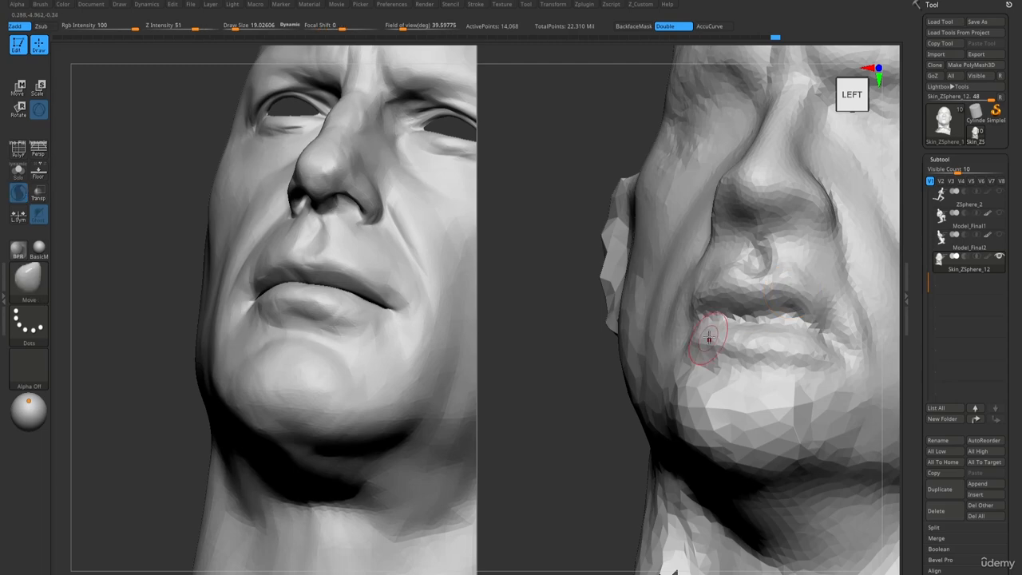
Refine the lower lip with clay and recut the line between the lips with DamStandard at about 19 draw size.
{"action": "key", "text": "b"}
{"action": "key", "text": "c"}
{"action": "key", "text": "b"}
{"action": "mouse_move", "coordinate": [708, 338]}
{"action": "right_mouse_down"}
{"action": "mouse_move", "coordinate": [730, 335]}
{"action": "mouse_move", "coordinate": [738, 318]}
{"action": "mouse_move", "coordinate": [710, 323]}
{"action": "mouse_move", "coordinate": [759, 327]}
{"action": "mouse_move", "coordinate": [744, 308]}
{"action": "mouse_move", "coordinate": [707, 348]}
{"action": "mouse_move", "coordinate": [744, 326]}
{"action": "right_mouse_up"}
{"action": "key", "text": "b"}
{"action": "key", "text": "d"}
{"action": "key", "text": "s"}
{"action": "left_click_drag", "start_coordinate": [824, 341], "coordinate": [799, 333]}
{"action": "mouse_move", "coordinate": [751, 329]}
{"action": "right_mouse_down", "text": "ctrl"}
{"action": "mouse_move", "coordinate": [653, 244]}
{"action": "mouse_move", "coordinate": [647, 263]}
{"action": "mouse_move", "coordinate": [751, 332]}
{"action": "mouse_move", "coordinate": [778, 325]}
{"action": "right_mouse_up", "text": "ctrl"}
{"action": "left_click_drag", "start_coordinate": [778, 325], "coordinate": [803, 347]}
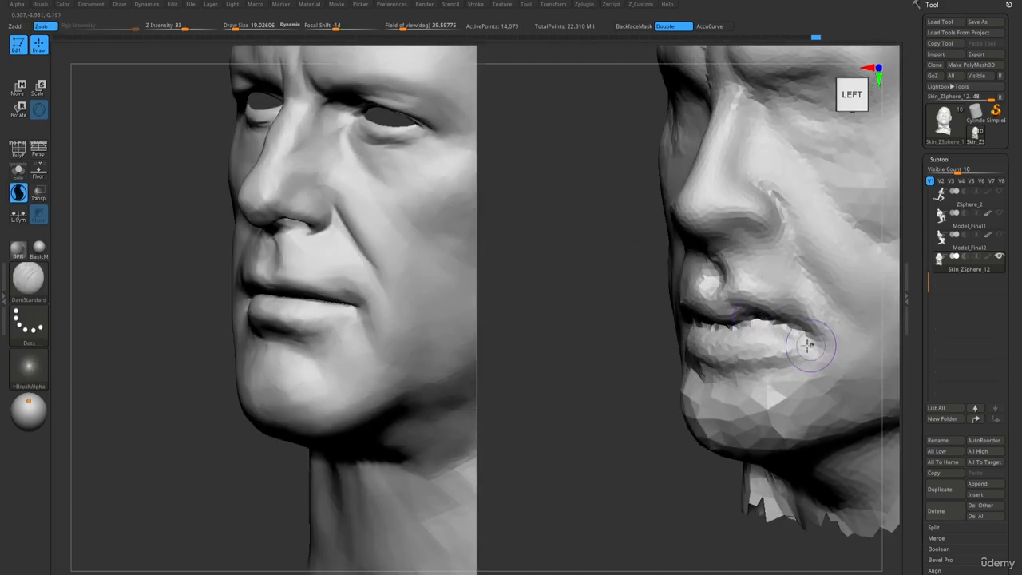
Carve the nostril opening into the underside of the nose with DamStandard at about 19 draw size.
{"action": "right_click_drag", "start_coordinate": [803, 346], "coordinate": [702, 263], "text": "ctrl"}
{"action": "mouse_move", "coordinate": [702, 264]}
{"action": "right_mouse_down"}
{"action": "mouse_move", "coordinate": [671, 261]}
{"action": "mouse_move", "coordinate": [694, 305]}
{"action": "mouse_move", "coordinate": [780, 372]}
{"action": "mouse_move", "coordinate": [736, 278]}
{"action": "mouse_move", "coordinate": [719, 273]}
{"action": "mouse_move", "coordinate": [734, 240]}
{"action": "mouse_move", "coordinate": [743, 251]}
{"action": "mouse_move", "coordinate": [729, 224]}
{"action": "mouse_move", "coordinate": [701, 206]}
{"action": "right_mouse_up"}
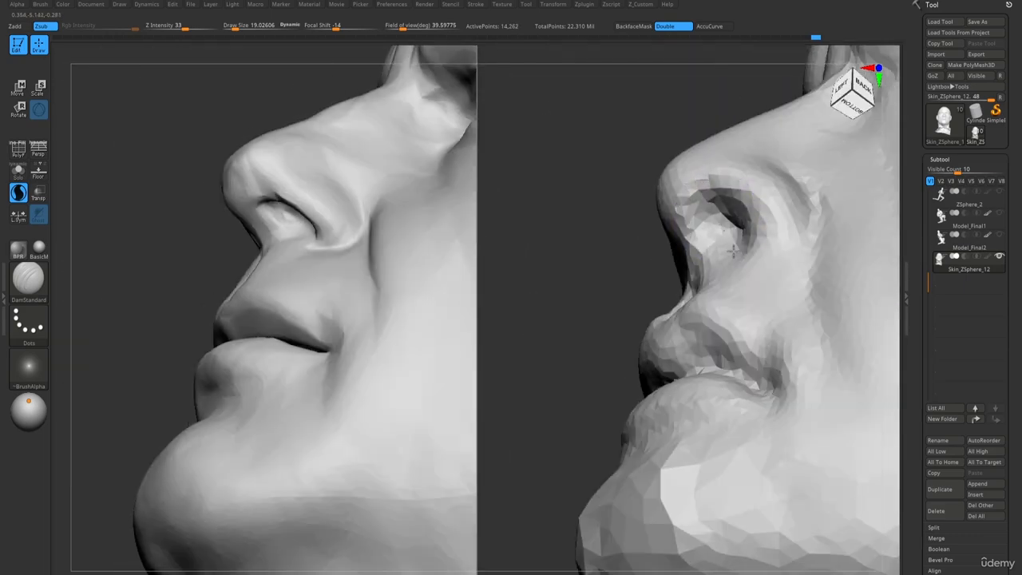
{"action": "right_click_drag", "start_coordinate": [735, 245], "coordinate": [629, 269]}
Reshape the nostril rim from below with the Move brush at about 28 draw size.
{"action": "key", "text": "b"}
{"action": "key", "text": "m"}
{"action": "key", "text": "v"}
{"action": "key", "text": "s"}
{"action": "mouse_move", "coordinate": [620, 269]}
{"action": "left_mouse_down"}
{"action": "mouse_move", "coordinate": [629, 268]}
{"action": "mouse_move", "coordinate": [613, 265]}
{"action": "left_mouse_up"}
{"action": "key", "text": "s"}
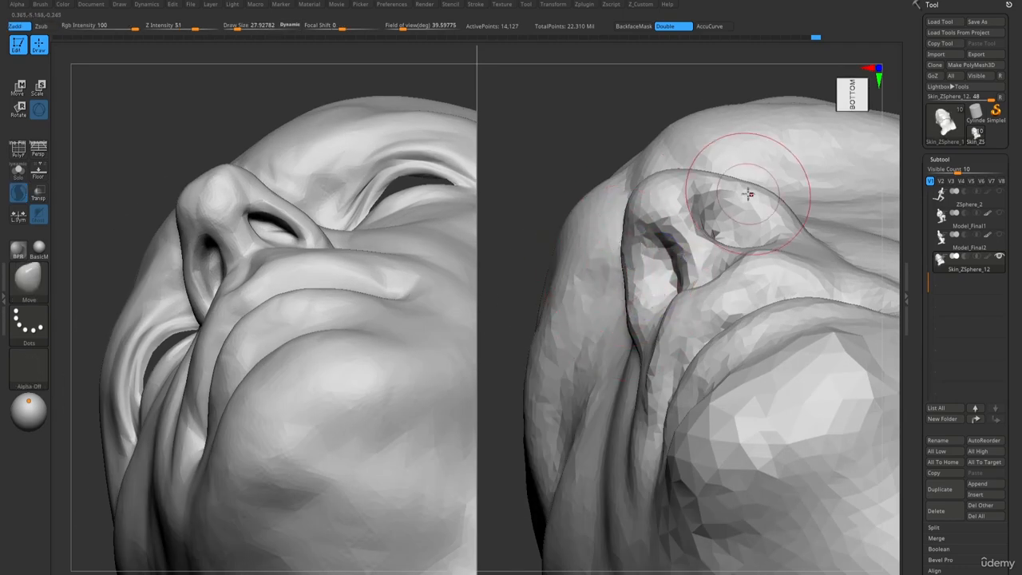
{"action": "left_click_drag", "start_coordinate": [742, 201], "coordinate": [739, 198]}
{"action": "right_click_drag", "start_coordinate": [739, 199], "coordinate": [659, 319]}
Carve the crease around the nostril wing with DamStandard at about 17 draw size, and undo the last stroke.
{"action": "key", "text": "b"}
{"action": "key", "text": "d"}
{"action": "key", "text": "s"}
{"action": "key", "text": "s"}
{"action": "left_click_drag", "start_coordinate": [650, 336], "coordinate": [646, 342]}
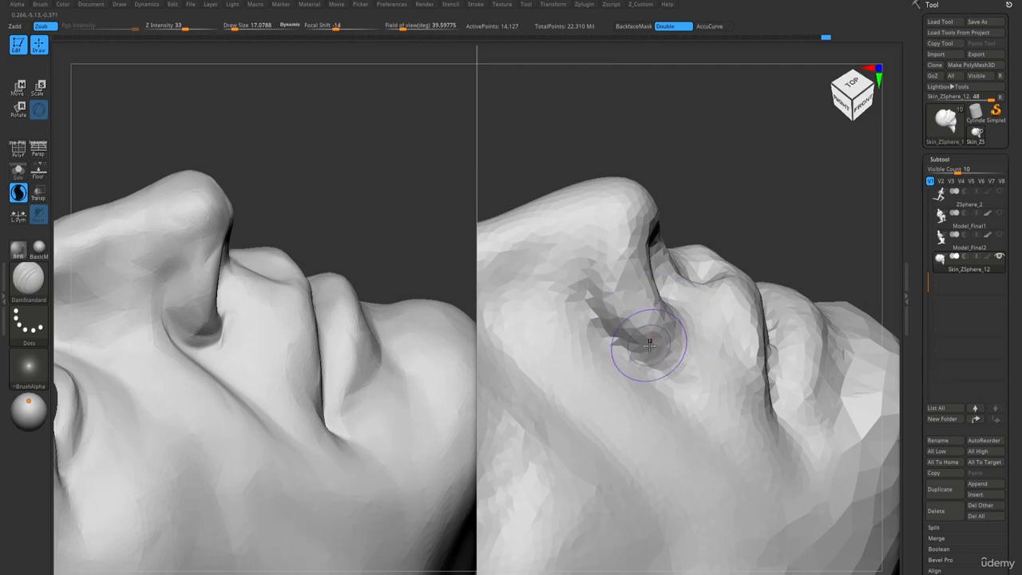
{"action": "right_click_drag", "start_coordinate": [647, 342], "coordinate": [627, 337]}
{"action": "mouse_move", "coordinate": [626, 338]}
{"action": "left_mouse_down"}
{"action": "mouse_move", "coordinate": [648, 354]}
{"action": "mouse_move", "coordinate": [678, 280]}
{"action": "left_mouse_up"}
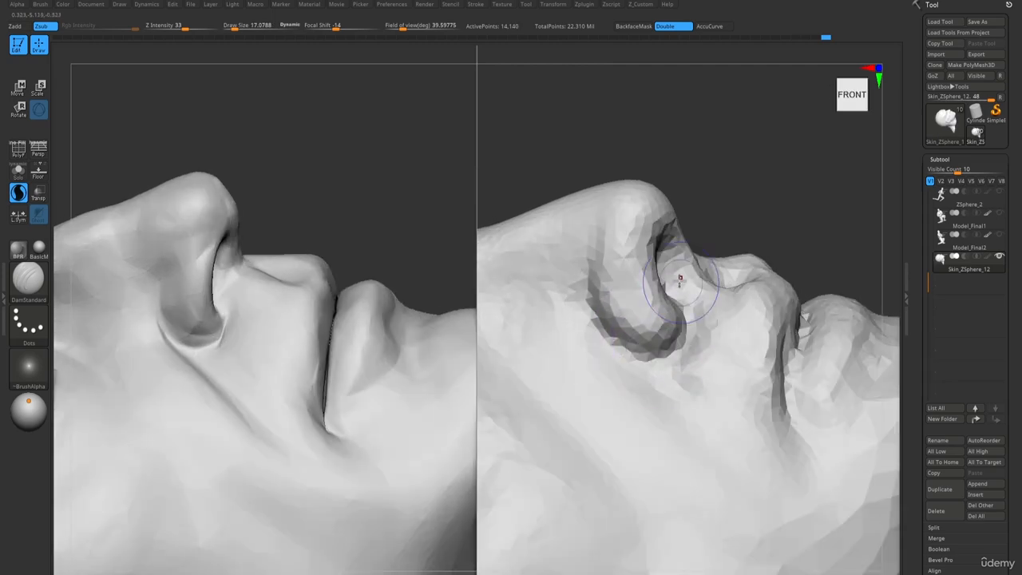
{"action": "mouse_move", "coordinate": [678, 281]}
{"action": "right_mouse_down"}
{"action": "mouse_move", "coordinate": [682, 313]}
{"action": "mouse_move", "coordinate": [677, 278]}
{"action": "right_mouse_up"}
{"action": "key", "text": "ctrl+z"}
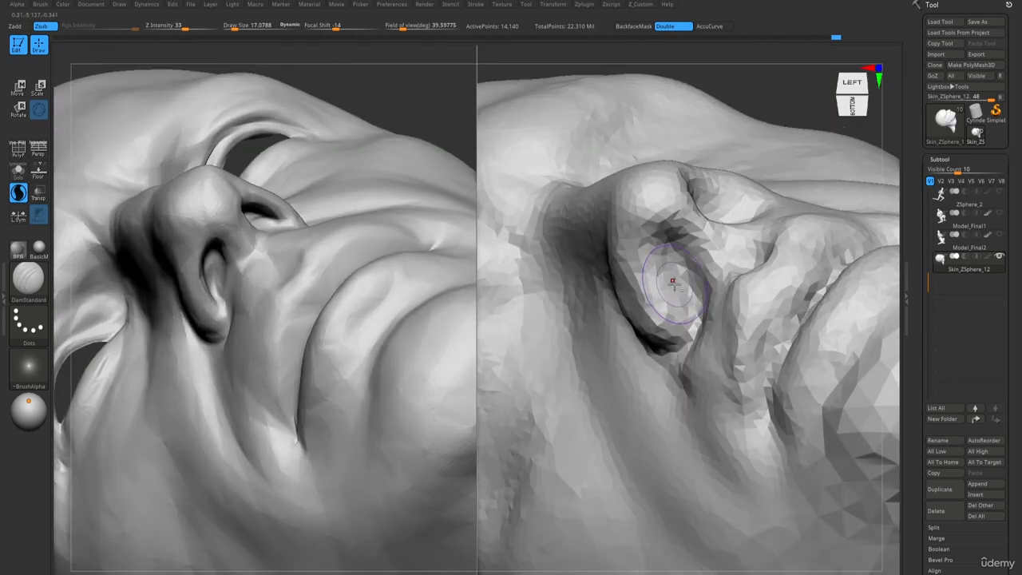
Deepen the nostril cavity with the Standard brush at about 14 draw size.
{"action": "key", "text": "b"}
{"action": "key", "text": "s"}
{"action": "key", "text": "t"}
{"action": "key", "text": "s"}
{"action": "mouse_move", "coordinate": [676, 274]}
{"action": "left_mouse_down"}
{"action": "mouse_move", "coordinate": [650, 267]}
{"action": "mouse_move", "coordinate": [676, 281]}
{"action": "left_mouse_up"}
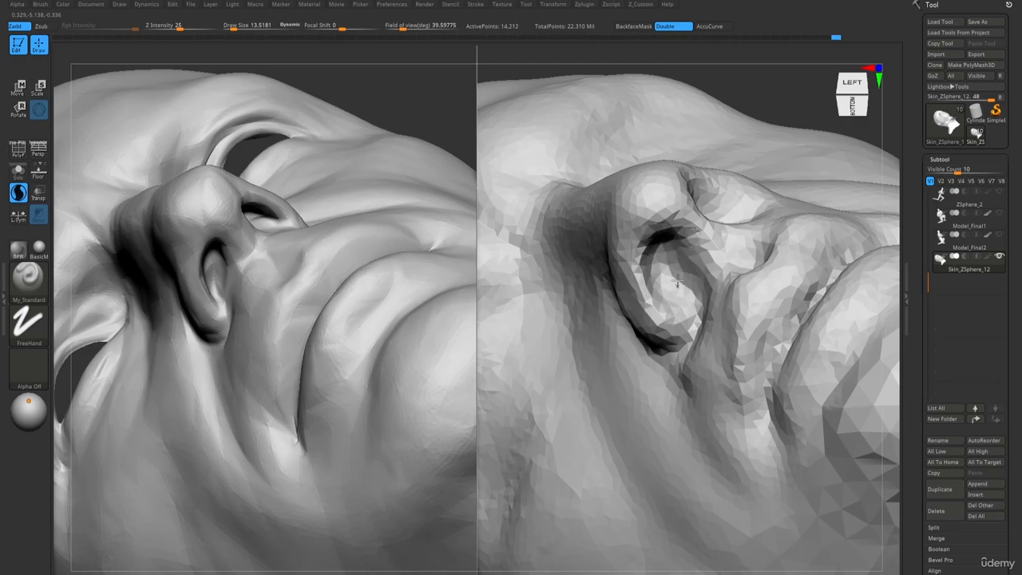
Define the nostril's inner rim and base with the Standard brush, and smooth the lower edge of the wing.
{"action": "right_click_drag", "start_coordinate": [691, 295], "coordinate": [709, 210]}
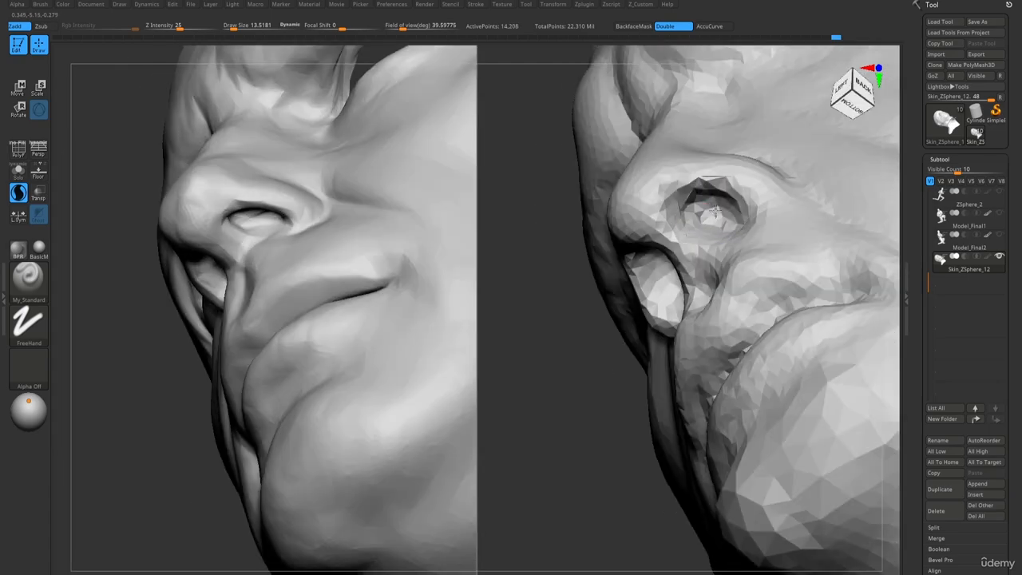
{"action": "left_click_drag", "start_coordinate": [715, 211], "coordinate": [712, 203]}
{"action": "mouse_move", "coordinate": [718, 198]}
{"action": "right_mouse_down"}
{"action": "mouse_move", "coordinate": [736, 196]}
{"action": "mouse_move", "coordinate": [736, 251]}
{"action": "right_mouse_up"}
{"action": "mouse_move", "coordinate": [739, 245]}
{"action": "left_mouse_down"}
{"action": "mouse_move", "coordinate": [728, 237]}
{"action": "mouse_move", "coordinate": [756, 230]}
{"action": "left_mouse_up"}
{"action": "right_click_drag", "start_coordinate": [758, 246], "coordinate": [773, 235]}
{"action": "mouse_move", "coordinate": [755, 233]}
{"action": "left_mouse_down", "text": "shift"}
{"action": "mouse_move", "coordinate": [738, 227]}
{"action": "mouse_move", "coordinate": [756, 238]}
{"action": "mouse_move", "coordinate": [782, 215]}
{"action": "left_mouse_up", "text": "shift"}
Cut the crease above and behind the nostril wing with DamStandard at about 14 draw size.
{"action": "key", "text": "b"}
{"action": "key", "text": "d"}
{"action": "key", "text": "s"}
{"action": "right_click_drag", "start_coordinate": [788, 205], "coordinate": [752, 243]}
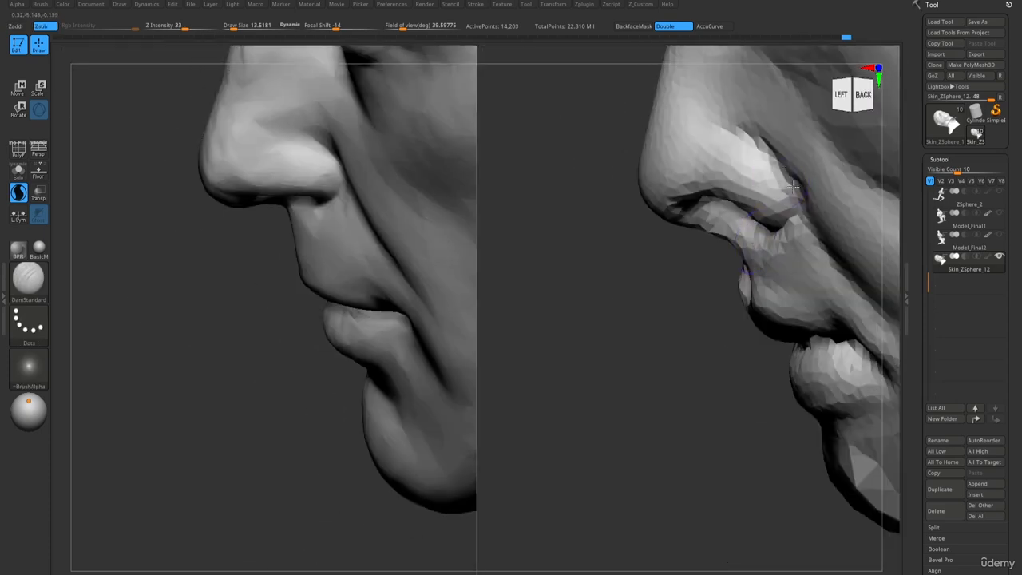
{"action": "left_click_drag", "start_coordinate": [793, 186], "coordinate": [733, 137]}
{"action": "right_click_drag", "start_coordinate": [729, 165], "coordinate": [760, 143]}
{"action": "left_click_drag", "start_coordinate": [730, 137], "coordinate": [771, 203]}
{"action": "right_click_drag", "start_coordinate": [735, 167], "coordinate": [723, 166]}
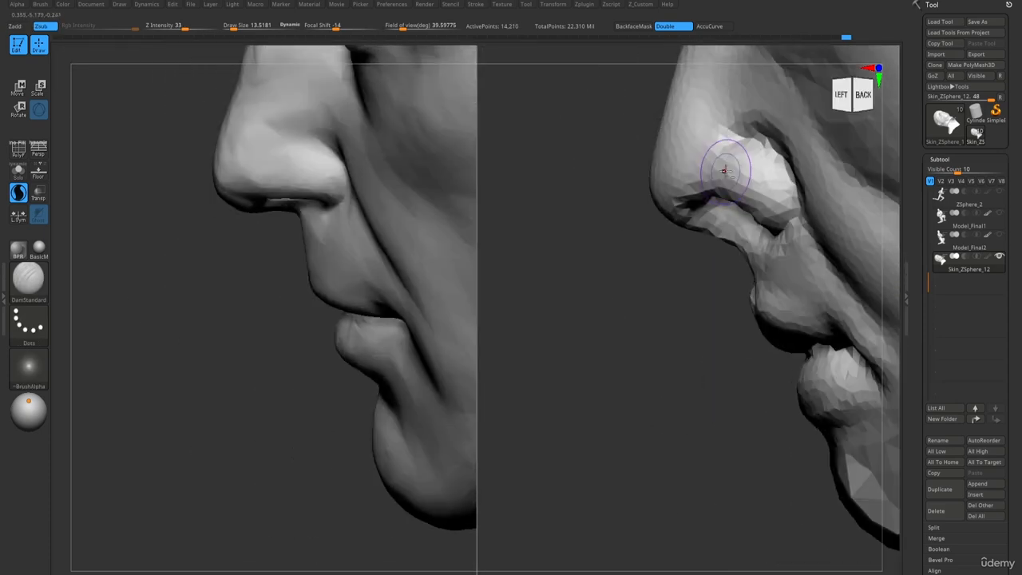
Push the nostril wing and its lower edge into shape with the Move brush at up to about 36 draw size.
{"action": "key", "text": "b"}
{"action": "key", "text": "m"}
{"action": "key", "text": "v"}
{"action": "left_click_drag", "start_coordinate": [739, 160], "coordinate": [757, 157]}
{"action": "key", "text": "bracketright"}
{"action": "left_click_drag", "start_coordinate": [775, 214], "coordinate": [778, 194]}
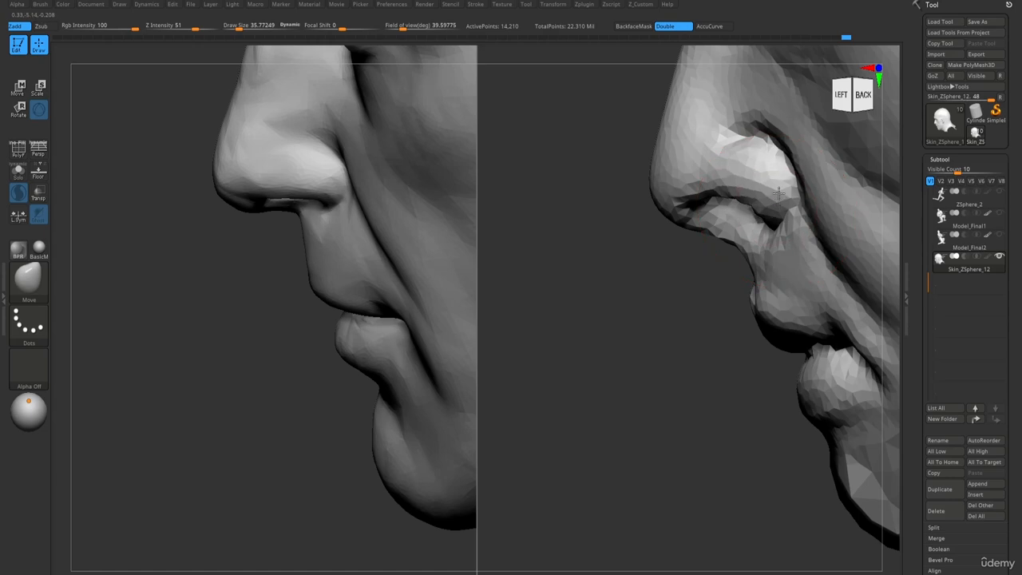
Adjust the nose profile and the base of the nostril with the Move brush at about 26 to 33 draw size.
{"action": "mouse_move", "coordinate": [778, 193]}
{"action": "right_mouse_down"}
{"action": "mouse_move", "coordinate": [748, 263]}
{"action": "mouse_move", "coordinate": [739, 209]}
{"action": "right_mouse_up"}
{"action": "right_click_drag", "start_coordinate": [738, 209], "coordinate": [729, 169]}
{"action": "key", "text": "s"}
{"action": "left_click_drag", "start_coordinate": [773, 192], "coordinate": [764, 191]}
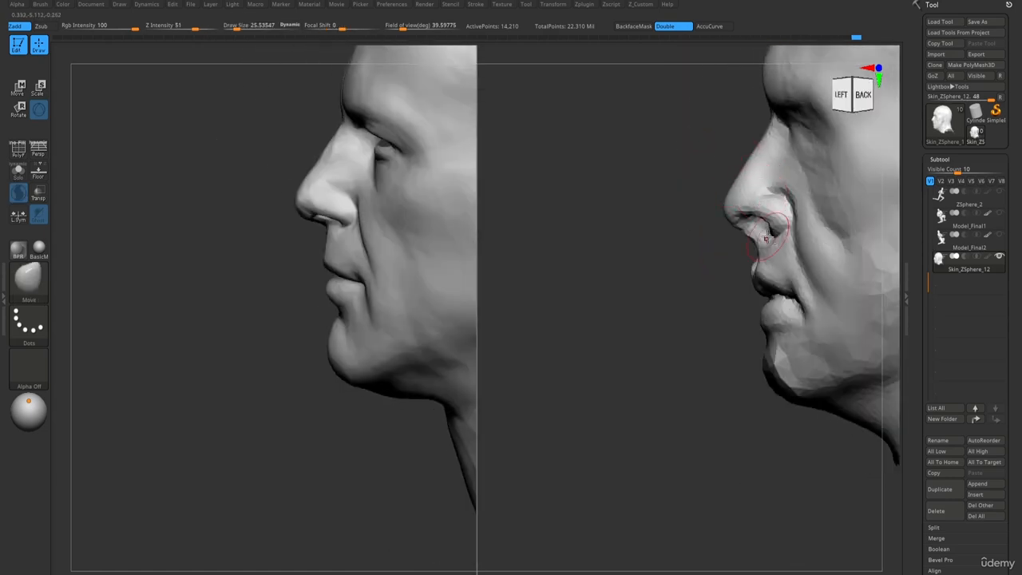
{"action": "right_click_drag", "start_coordinate": [765, 237], "coordinate": [731, 243], "text": "alt"}
{"action": "left_click_drag", "start_coordinate": [744, 180], "coordinate": [744, 218]}
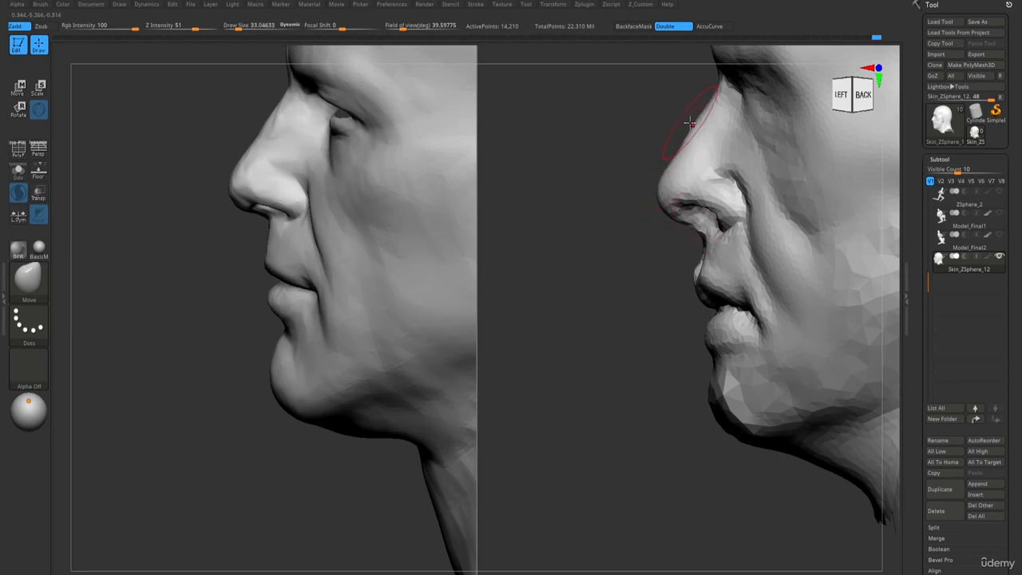
Adjust the width and outline of the nostril wings from below with the Move brush at about 33 draw size.
{"action": "right_click_drag", "start_coordinate": [670, 160], "coordinate": [739, 171]}
{"action": "right_click_drag", "start_coordinate": [738, 171], "coordinate": [631, 235], "text": "ctrl"}
{"action": "left_click_drag", "start_coordinate": [609, 235], "coordinate": [597, 224]}
{"action": "left_click_drag", "start_coordinate": [700, 205], "coordinate": [688, 214]}
{"action": "right_click_drag", "start_coordinate": [688, 214], "coordinate": [698, 213]}
{"action": "left_click_drag", "start_coordinate": [599, 188], "coordinate": [606, 188]}
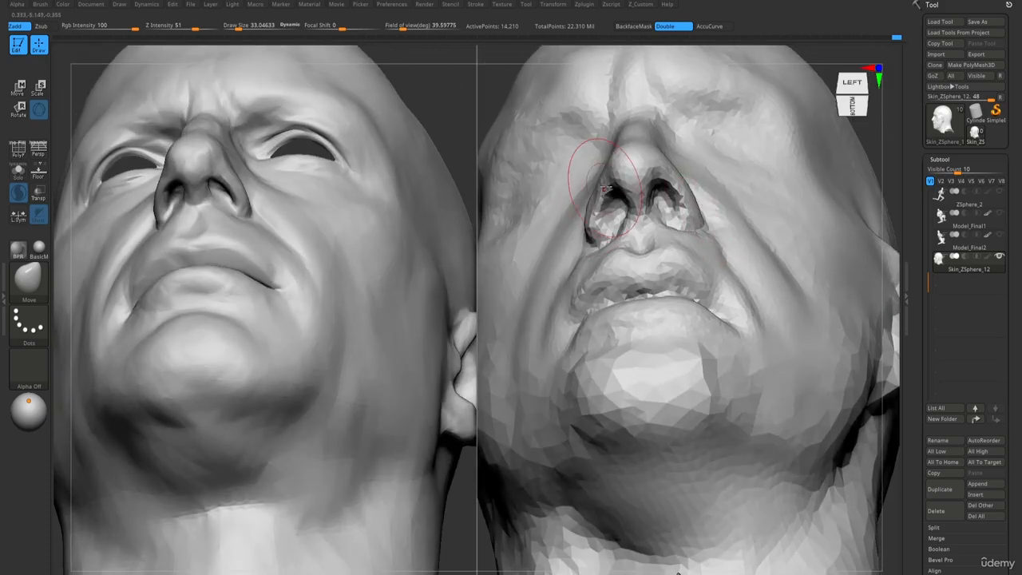
Shape the nostril opening and its inner rim with the Move brush at about 12 to 15 draw size.
{"action": "left_click_drag", "start_coordinate": [668, 170], "coordinate": [654, 205]}
{"action": "key", "text": "s"}
{"action": "right_click_drag", "start_coordinate": [653, 205], "coordinate": [629, 209]}
{"action": "key", "text": "s"}
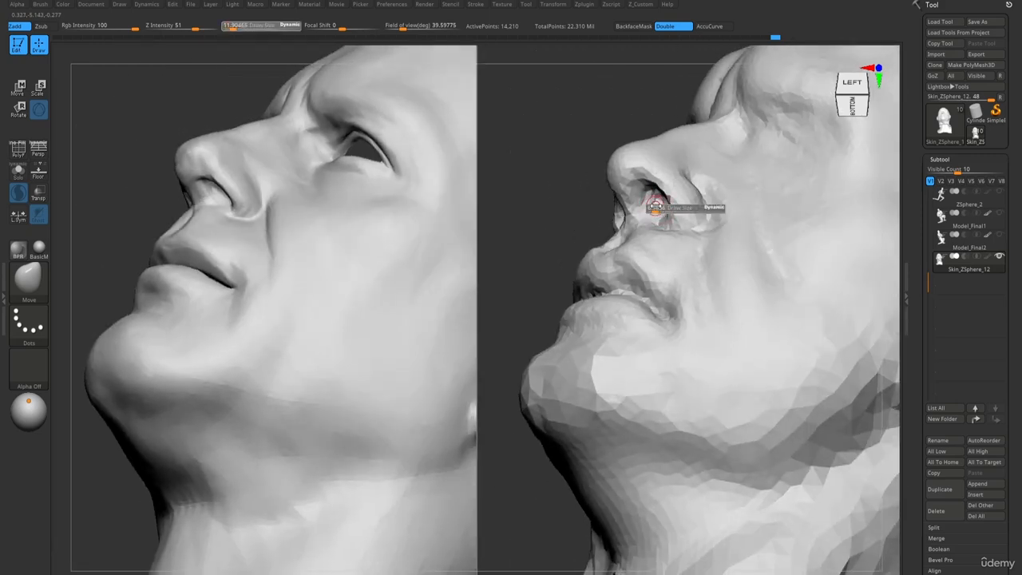
{"action": "left_click_drag", "start_coordinate": [656, 206], "coordinate": [641, 183]}
{"action": "key", "text": "s"}
{"action": "key", "text": "s"}
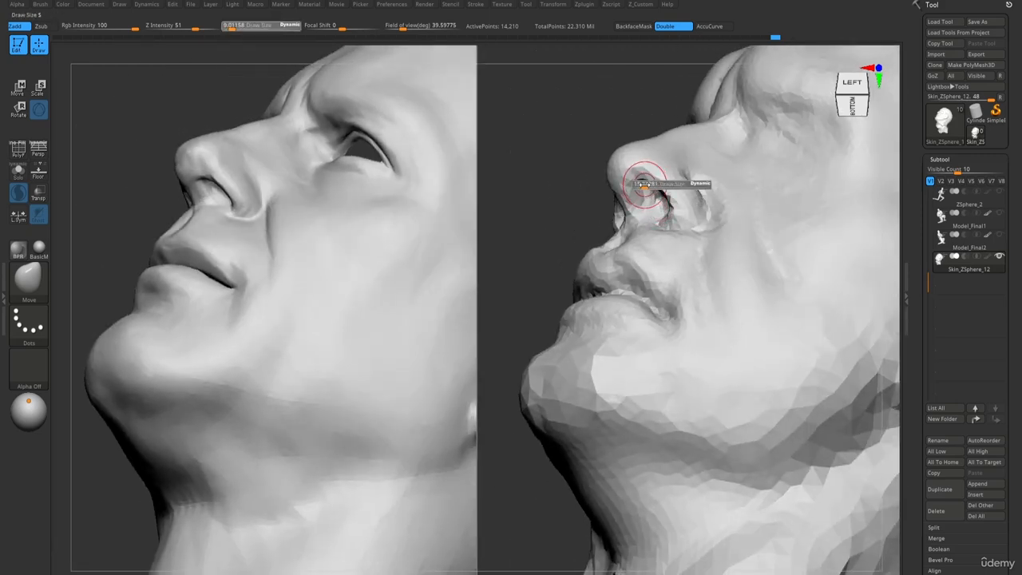
{"action": "right_click_drag", "start_coordinate": [647, 199], "coordinate": [661, 189]}
{"action": "left_click_drag", "start_coordinate": [660, 188], "coordinate": [654, 186]}
{"action": "mouse_move", "coordinate": [653, 185]}
{"action": "right_mouse_down"}
{"action": "mouse_move", "coordinate": [620, 196]}
{"action": "mouse_move", "coordinate": [644, 230]}
{"action": "right_mouse_up"}
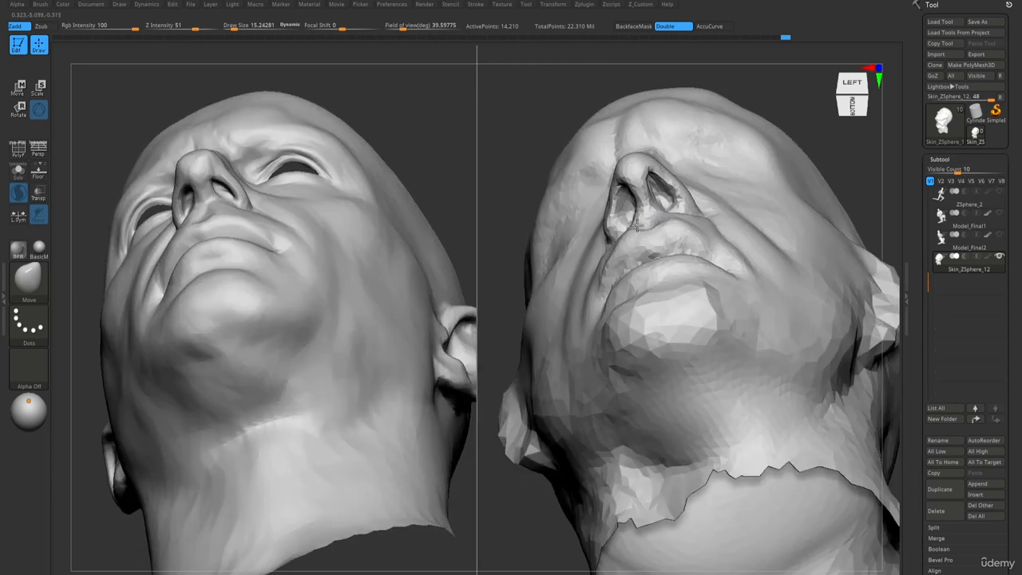
Smooth the faceted surface of the chin and the underside of the jaw at about 42 draw size.
{"action": "key", "text": "f"}
{"action": "key", "text": "f"}
{"action": "key", "text": "s"}
{"action": "left_click_drag", "start_coordinate": [650, 292], "coordinate": [655, 294]}
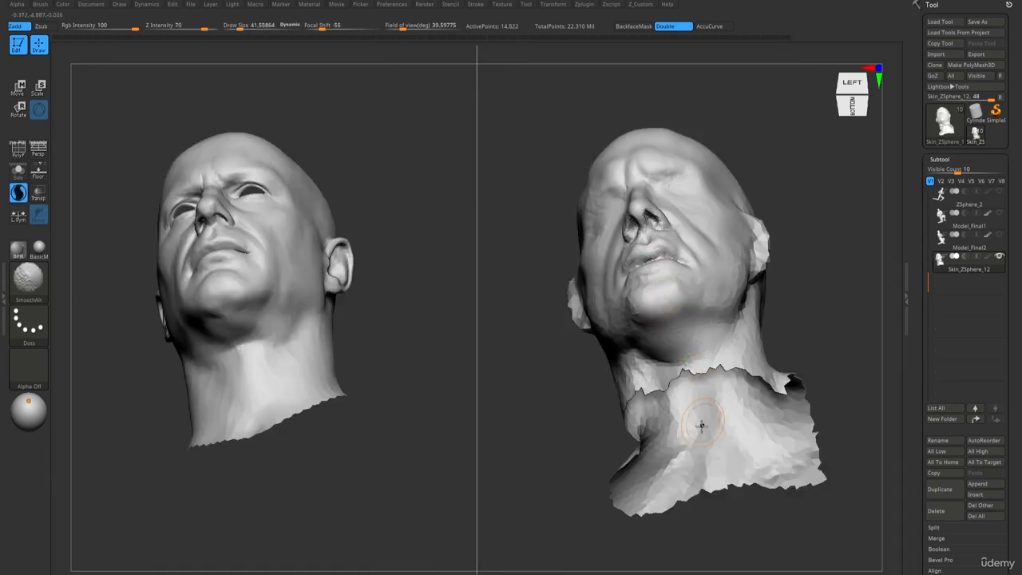
{"action": "right_click_drag", "start_coordinate": [702, 426], "coordinate": [688, 463]}
{"action": "right_click_drag", "start_coordinate": [688, 463], "coordinate": [679, 440], "text": "ctrl"}
{"action": "left_click_drag", "start_coordinate": [695, 354], "coordinate": [720, 388], "text": "shift"}
{"action": "key", "text": "f"}
{"action": "left_click_drag", "start_coordinate": [681, 361], "coordinate": [715, 377]}
{"action": "right_click_drag", "start_coordinate": [710, 375], "coordinate": [640, 357]}
Build up volume along the underside of the jaw with the ClayBuildup brush at about 42 draw size.
{"action": "key", "text": "1"}
{"action": "mouse_move", "coordinate": [679, 338]}
{"action": "left_mouse_down"}
{"action": "mouse_move", "coordinate": [726, 360]}
{"action": "mouse_move", "coordinate": [685, 362]}
{"action": "mouse_move", "coordinate": [778, 357]}
{"action": "left_mouse_up"}
{"action": "right_click_drag", "start_coordinate": [777, 357], "coordinate": [594, 263], "text": "alt"}
{"action": "right_click_drag", "start_coordinate": [595, 263], "coordinate": [647, 283]}
{"action": "mouse_move", "coordinate": [632, 339]}
{"action": "right_mouse_down", "text": "alt"}
{"action": "mouse_move", "coordinate": [656, 286]}
{"action": "mouse_move", "coordinate": [680, 353]}
{"action": "right_mouse_up", "text": "alt"}
{"action": "mouse_move", "coordinate": [680, 353]}
{"action": "right_mouse_down"}
{"action": "mouse_move", "coordinate": [710, 372]}
{"action": "mouse_move", "coordinate": [705, 325]}
{"action": "right_mouse_up"}
{"action": "mouse_move", "coordinate": [705, 325]}
{"action": "right_mouse_down", "text": "ctrl"}
{"action": "mouse_move", "coordinate": [716, 349]}
{"action": "mouse_move", "coordinate": [702, 296]}
{"action": "mouse_move", "coordinate": [713, 292]}
{"action": "right_mouse_up", "text": "ctrl"}
Cut the boundary behind the ear with DamStandard at about 42 draw size, and smooth the cheek and ear surface.
{"action": "key", "text": "2"}
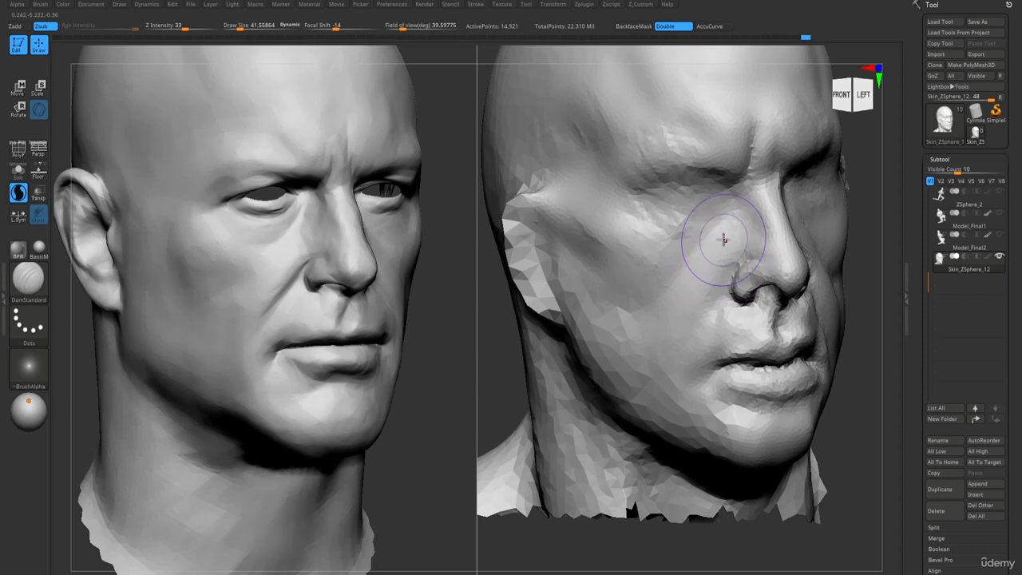
{"action": "key", "text": "1"}
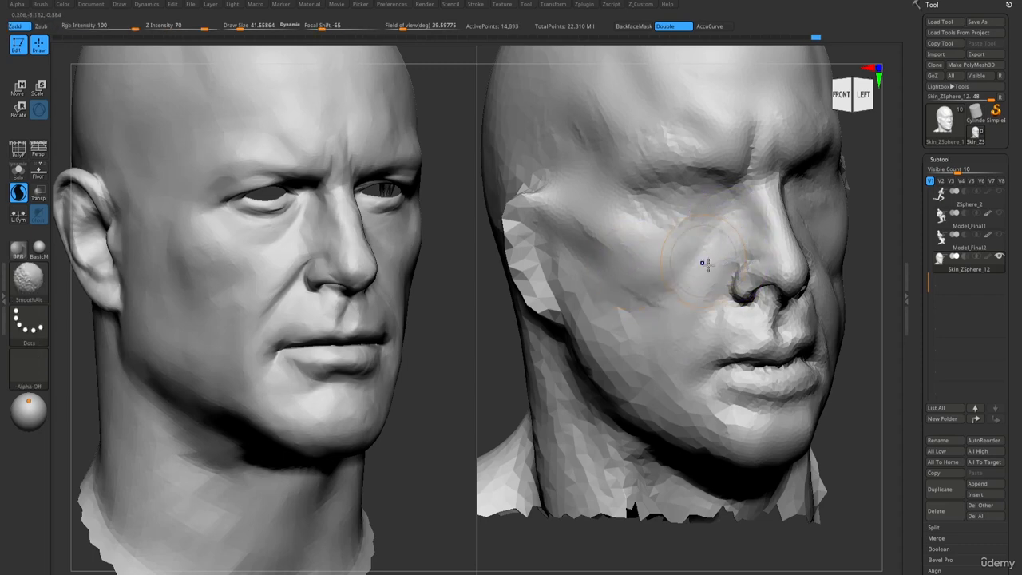
{"action": "mouse_move", "coordinate": [695, 269]}
{"action": "right_mouse_down", "text": "ctrl"}
{"action": "mouse_move", "coordinate": [645, 221]}
{"action": "mouse_move", "coordinate": [662, 309]}
{"action": "mouse_move", "coordinate": [700, 319]}
{"action": "right_mouse_up", "text": "ctrl"}
{"action": "key", "text": "2"}
{"action": "key", "text": "1"}
{"action": "key", "text": "2"}
{"action": "left_click_drag", "start_coordinate": [611, 277], "coordinate": [627, 300]}
{"action": "right_click_drag", "start_coordinate": [655, 350], "coordinate": [680, 347]}
{"action": "left_click_drag", "start_coordinate": [599, 298], "coordinate": [620, 367], "text": "shift"}
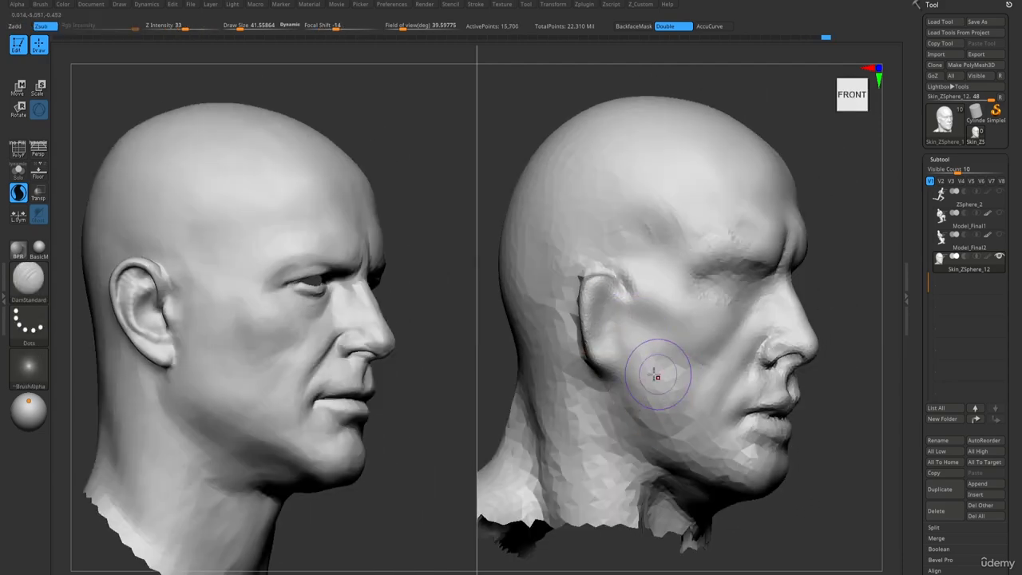
Smooth the ear on the opposite side and push its back edge into a clean curve with the Move brush.
{"action": "right_click_drag", "start_coordinate": [738, 368], "coordinate": [675, 366]}
{"action": "right_click_drag", "start_coordinate": [762, 334], "coordinate": [643, 268], "text": "alt"}
{"action": "left_click_drag", "start_coordinate": [778, 242], "coordinate": [798, 295], "text": "shift"}
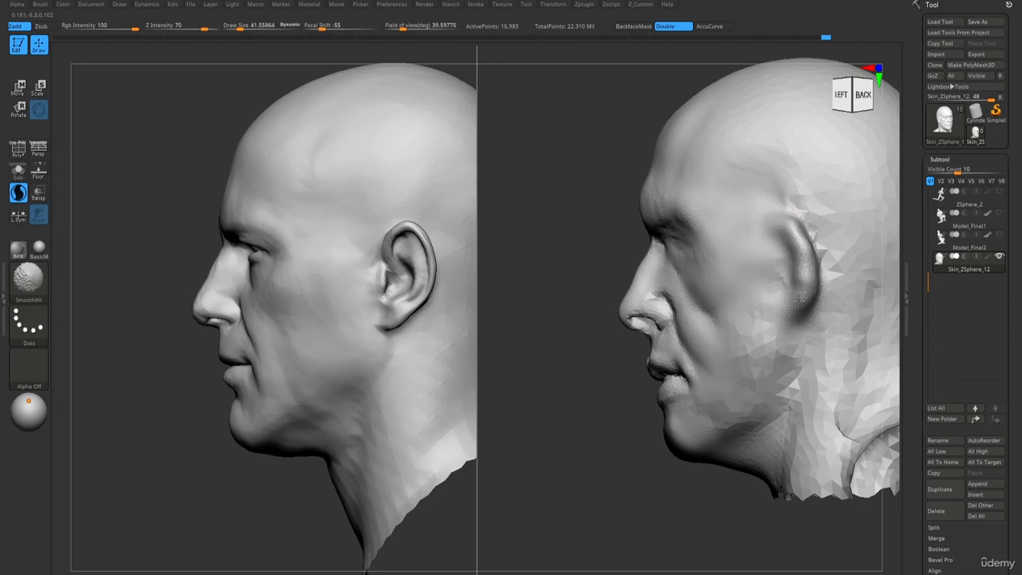
{"action": "right_click_drag", "start_coordinate": [769, 258], "coordinate": [777, 270]}
{"action": "key", "text": "1"}
{"action": "key", "text": "3"}
{"action": "mouse_move", "coordinate": [794, 244]}
{"action": "left_mouse_down"}
{"action": "mouse_move", "coordinate": [817, 236]}
{"action": "mouse_move", "coordinate": [827, 275]}
{"action": "mouse_move", "coordinate": [804, 318]}
{"action": "left_mouse_up"}
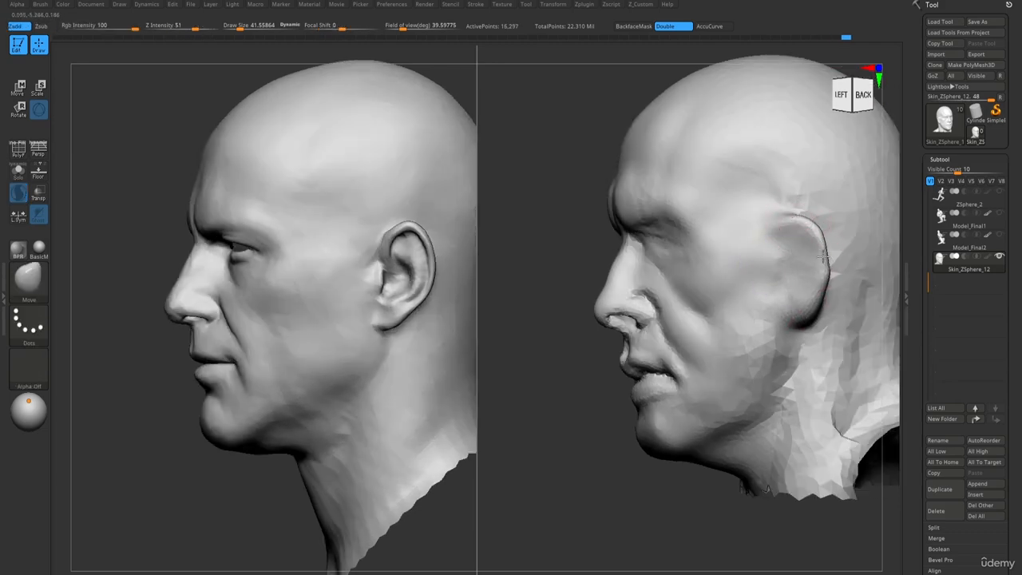
Adjust the outline of the ear's rear edge with the Move brush at about 42 draw size and smooth the eye area.
{"action": "right_click_drag", "start_coordinate": [725, 267], "coordinate": [637, 340]}
{"action": "mouse_move", "coordinate": [615, 333]}
{"action": "left_mouse_down"}
{"action": "mouse_move", "coordinate": [619, 319]}
{"action": "mouse_move", "coordinate": [605, 316]}
{"action": "left_mouse_up"}
{"action": "right_click_drag", "start_coordinate": [605, 317], "coordinate": [596, 317]}
{"action": "mouse_move", "coordinate": [600, 318]}
{"action": "left_mouse_down"}
{"action": "mouse_move", "coordinate": [594, 301]}
{"action": "mouse_move", "coordinate": [642, 281]}
{"action": "left_mouse_up"}
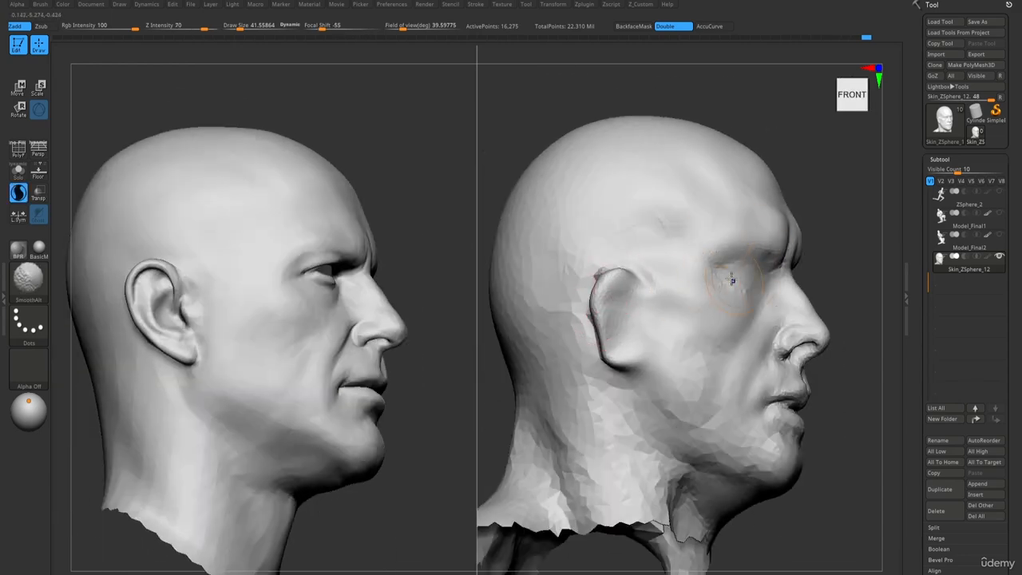
{"action": "left_click_drag", "start_coordinate": [732, 279], "coordinate": [739, 275], "text": "shift"}
Deepen the nasolabial fold beside the nostril wing with DamStandard at about 10 draw size.
{"action": "right_click_drag", "start_coordinate": [678, 255], "coordinate": [605, 217], "text": "ctrl"}
{"action": "right_click_drag", "start_coordinate": [631, 240], "coordinate": [718, 336], "text": "ctrl"}
{"action": "mouse_move", "coordinate": [766, 371]}
{"action": "right_mouse_down"}
{"action": "mouse_move", "coordinate": [726, 345]}
{"action": "mouse_move", "coordinate": [744, 399]}
{"action": "right_mouse_up"}
{"action": "key", "text": "1"}
{"action": "key", "text": "["}
{"action": "key", "text": "["}
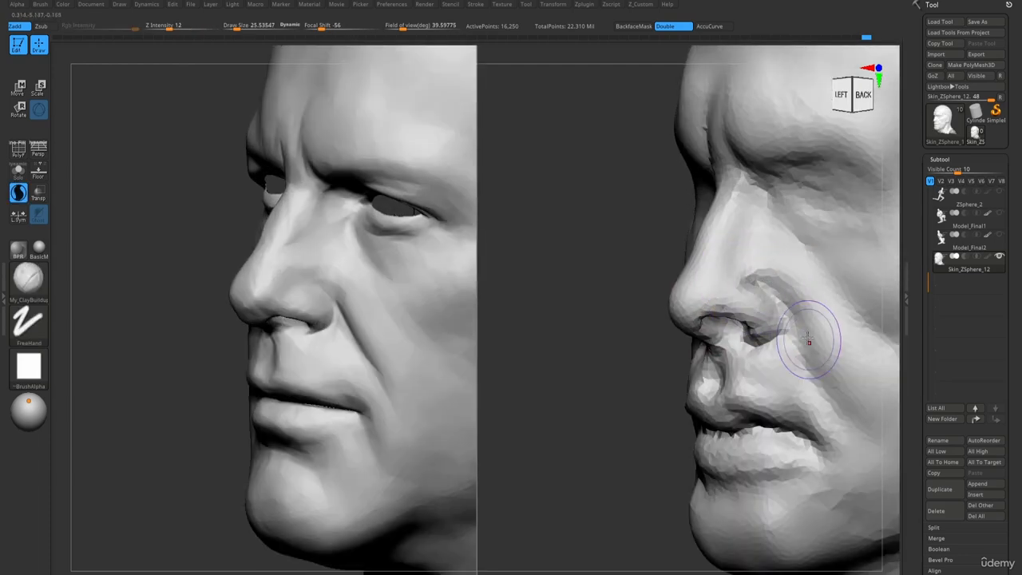
{"action": "right_click_drag", "start_coordinate": [807, 339], "coordinate": [758, 304], "text": "alt"}
{"action": "key", "text": "2"}
{"action": "key", "text": "3"}
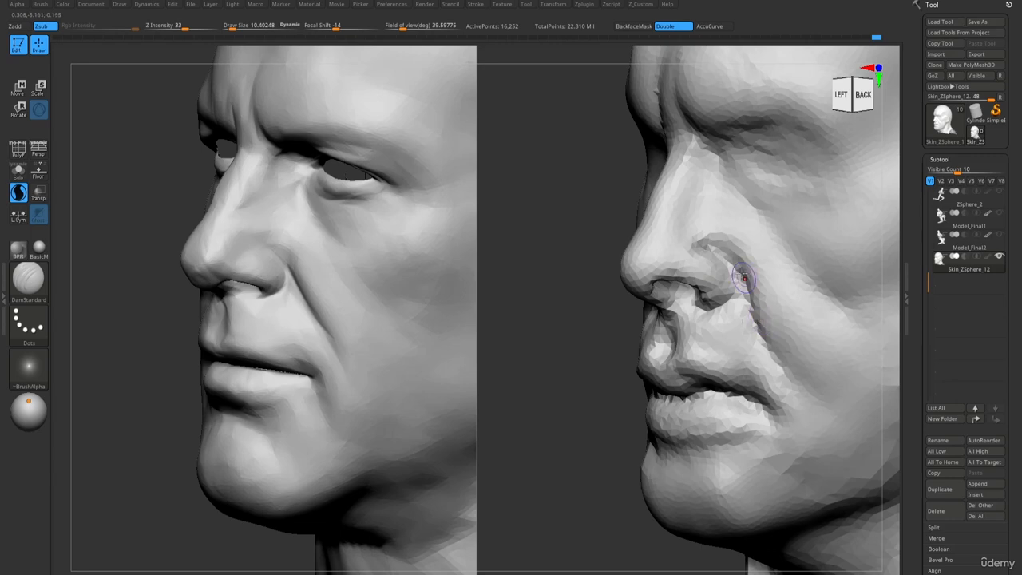
Build up and smooth the skin along the nasolabial fold with ClayBuildup at about 23 draw size.
{"action": "mouse_move", "coordinate": [743, 277]}
{"action": "right_mouse_down"}
{"action": "mouse_move", "coordinate": [713, 264]}
{"action": "mouse_move", "coordinate": [723, 266]}
{"action": "right_mouse_up"}
{"action": "key", "text": "1"}
{"action": "key", "text": "]"}
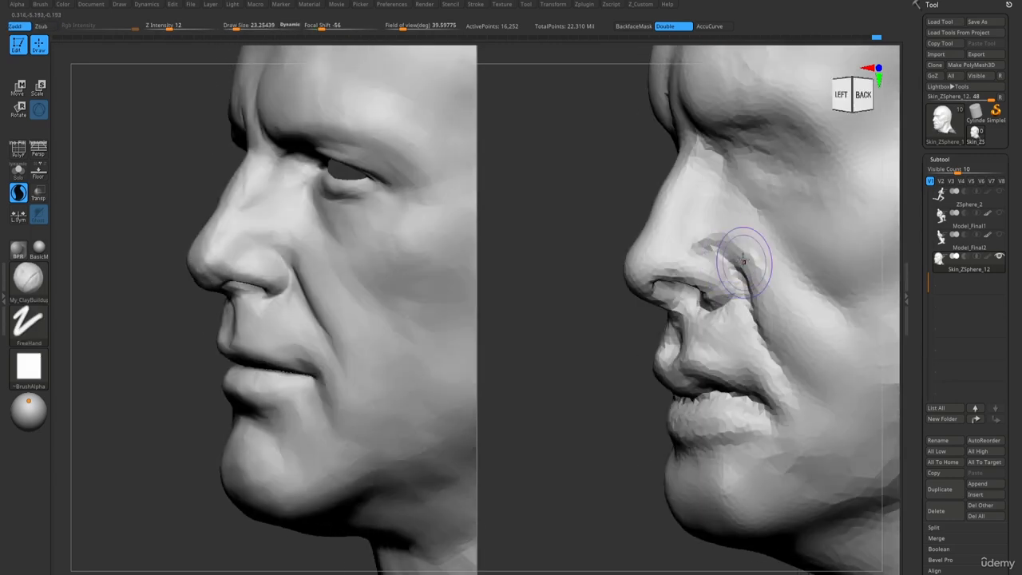
{"action": "left_click_drag", "start_coordinate": [769, 322], "coordinate": [767, 330], "text": "shift"}
{"action": "mouse_move", "coordinate": [767, 330]}
{"action": "right_mouse_down", "text": "ctrl"}
{"action": "mouse_move", "coordinate": [654, 185]}
{"action": "mouse_move", "coordinate": [735, 306]}
{"action": "right_mouse_up", "text": "ctrl"}
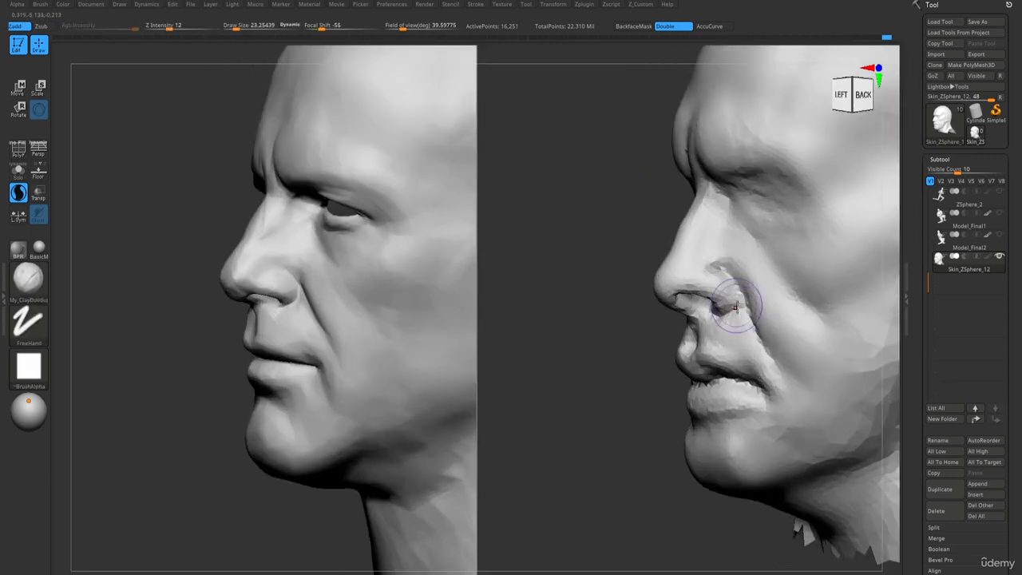
{"action": "right_click_drag", "start_coordinate": [785, 356], "coordinate": [751, 319]}
Carve the jawline from the chin to below the ear with DamStandard at about 54 draw size and smooth it.
{"action": "key", "text": "2"}
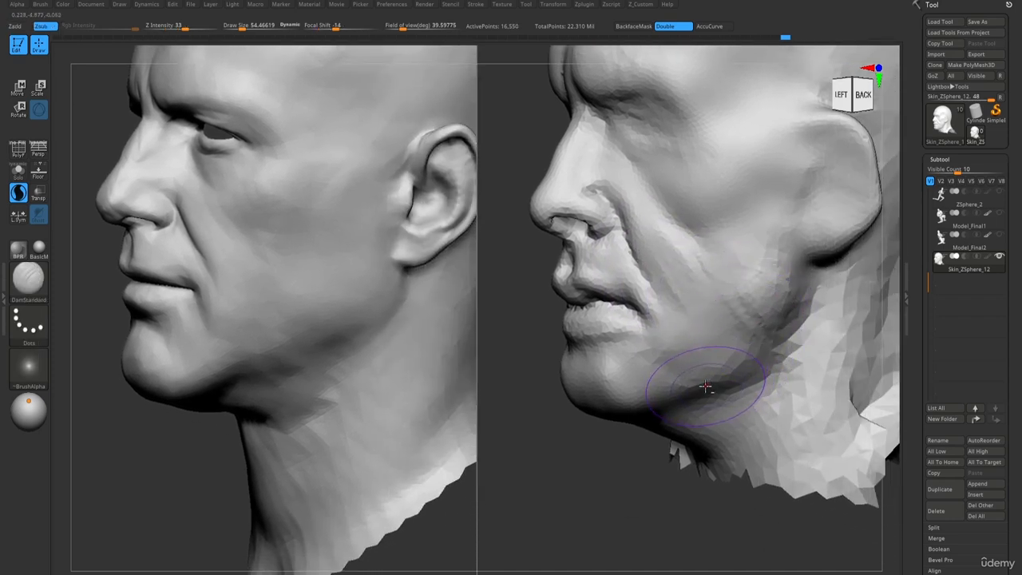
{"action": "left_click_drag", "start_coordinate": [662, 405], "coordinate": [815, 345]}
{"action": "left_click_drag", "start_coordinate": [717, 391], "coordinate": [747, 380]}
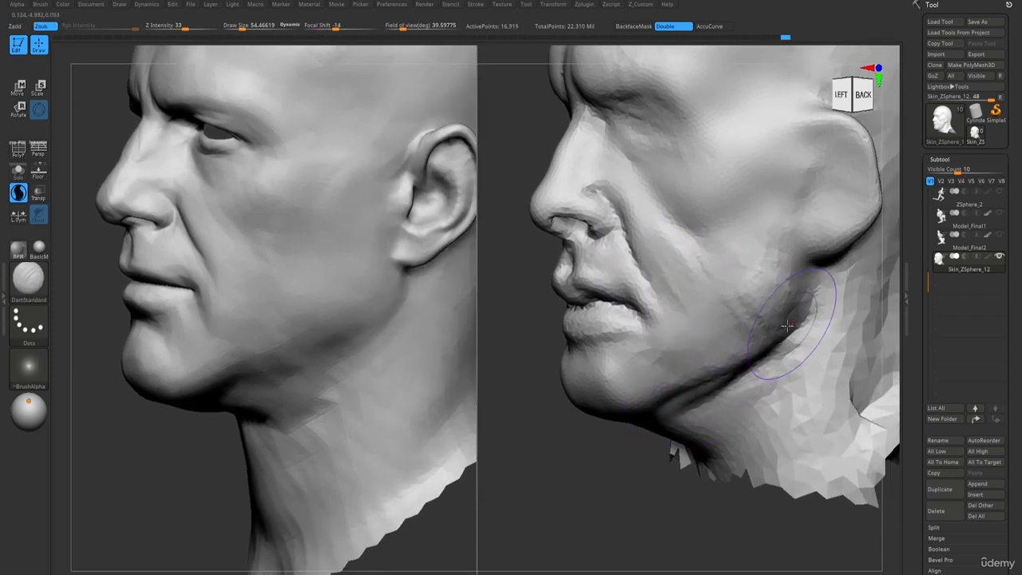
{"action": "key", "text": "1"}
{"action": "left_click_drag", "start_coordinate": [791, 325], "coordinate": [799, 301]}
{"action": "left_click_drag", "start_coordinate": [749, 335], "coordinate": [703, 371], "text": "shift"}
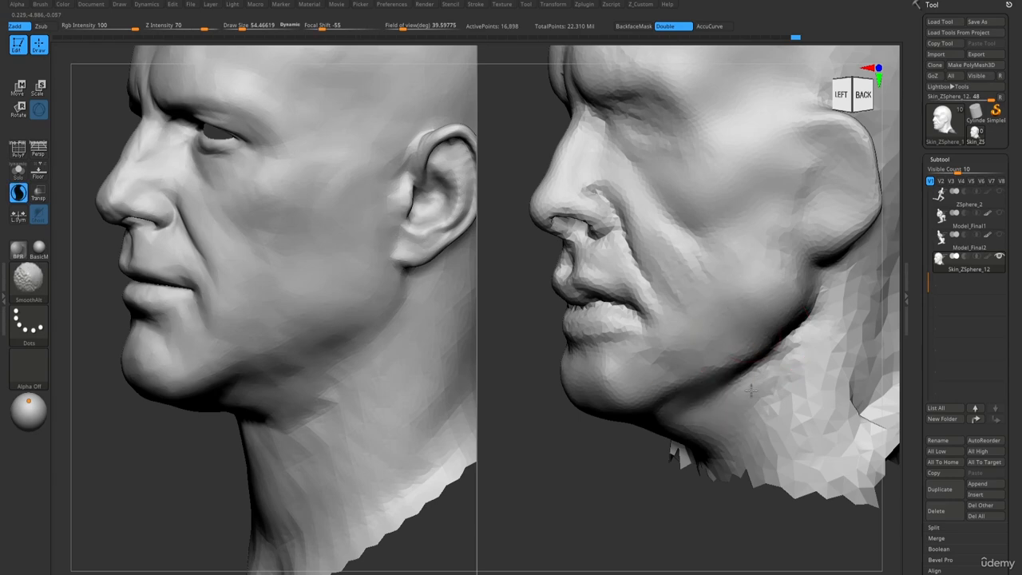
Carve the opposite jawline from the earlobe toward the chin with DamStandard at about 54 draw size and smooth it.
{"action": "mouse_move", "coordinate": [687, 260]}
{"action": "right_mouse_down", "text": "ctrl"}
{"action": "mouse_move", "coordinate": [657, 183]}
{"action": "mouse_move", "coordinate": [655, 299]}
{"action": "mouse_move", "coordinate": [678, 375]}
{"action": "right_mouse_up", "text": "ctrl"}
{"action": "right_click_drag", "start_coordinate": [678, 375], "coordinate": [708, 353]}
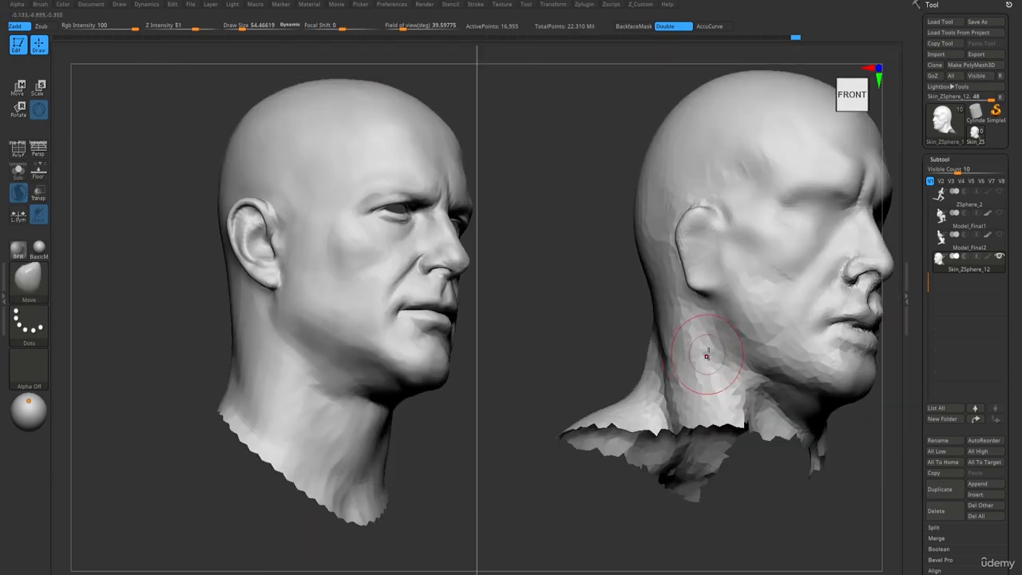
{"action": "key", "text": "2"}
{"action": "left_click_drag", "start_coordinate": [742, 356], "coordinate": [805, 388]}
{"action": "mouse_move", "coordinate": [760, 365]}
{"action": "right_mouse_down"}
{"action": "mouse_move", "coordinate": [786, 360]}
{"action": "mouse_move", "coordinate": [774, 360]}
{"action": "right_mouse_up"}
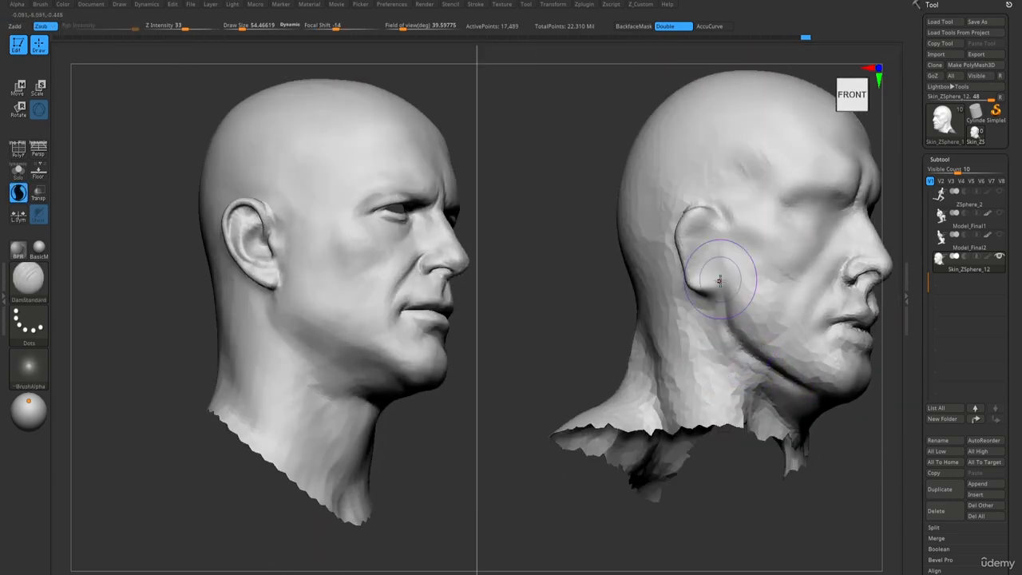
{"action": "left_click_drag", "start_coordinate": [721, 289], "coordinate": [766, 363]}
{"action": "left_click_drag", "start_coordinate": [746, 328], "coordinate": [760, 339], "text": "shift"}
Adjust the width of the jaw and the area below the ear with the Move brush at about 65 draw size.
{"action": "right_click_drag", "start_coordinate": [777, 374], "coordinate": [670, 340]}
{"action": "right_click_drag", "start_coordinate": [582, 332], "coordinate": [601, 275]}
{"action": "key", "text": "1"}
{"action": "key", "text": "s"}
{"action": "key", "text": "s"}
{"action": "left_click_drag", "start_coordinate": [600, 275], "coordinate": [608, 269]}
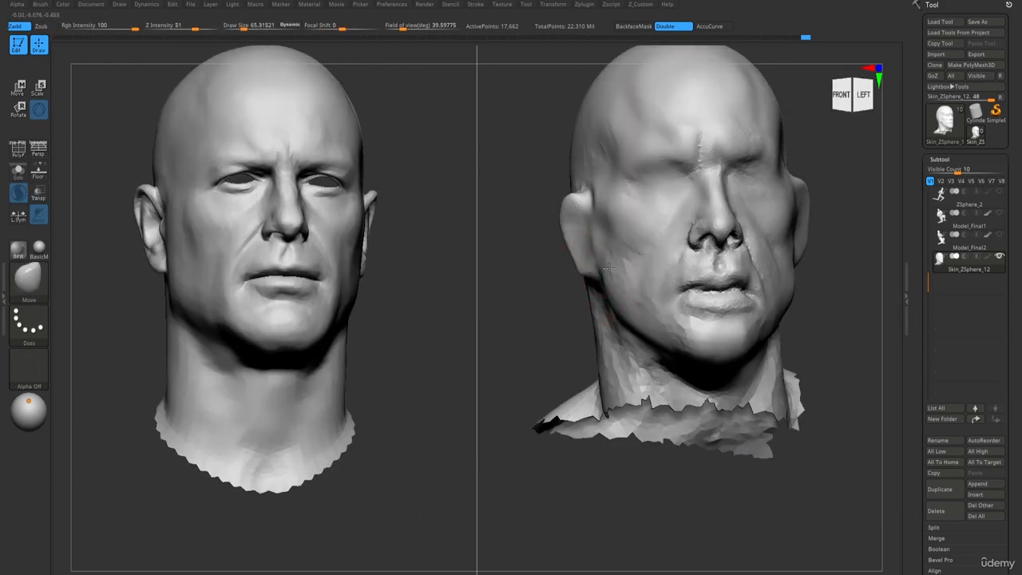
{"action": "right_click_drag", "start_coordinate": [615, 306], "coordinate": [625, 322]}
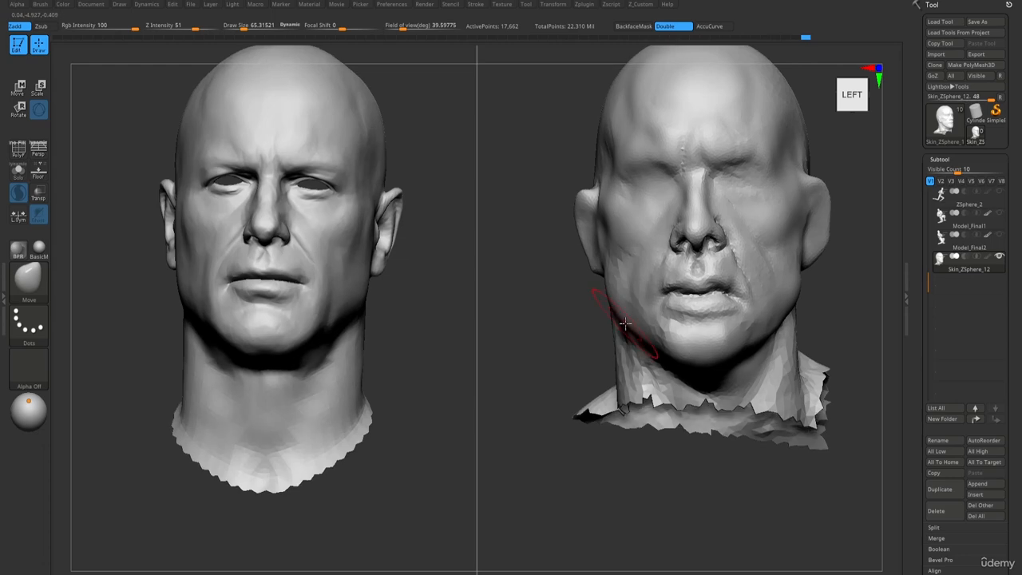
{"action": "right_click_drag", "start_coordinate": [753, 343], "coordinate": [725, 340]}
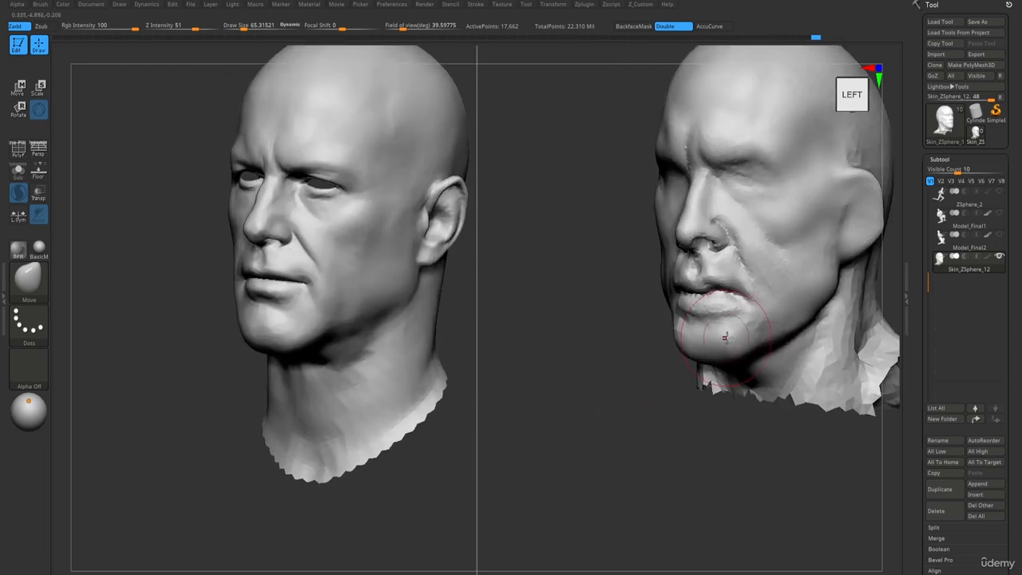
Build up the chin from below with the ClayBuildup brush at about 65 draw size.
{"action": "key", "text": "ctrl+2"}
{"action": "mouse_move", "coordinate": [702, 383]}
{"action": "right_mouse_down"}
{"action": "mouse_move", "coordinate": [718, 378]}
{"action": "mouse_move", "coordinate": [722, 349]}
{"action": "right_mouse_up"}
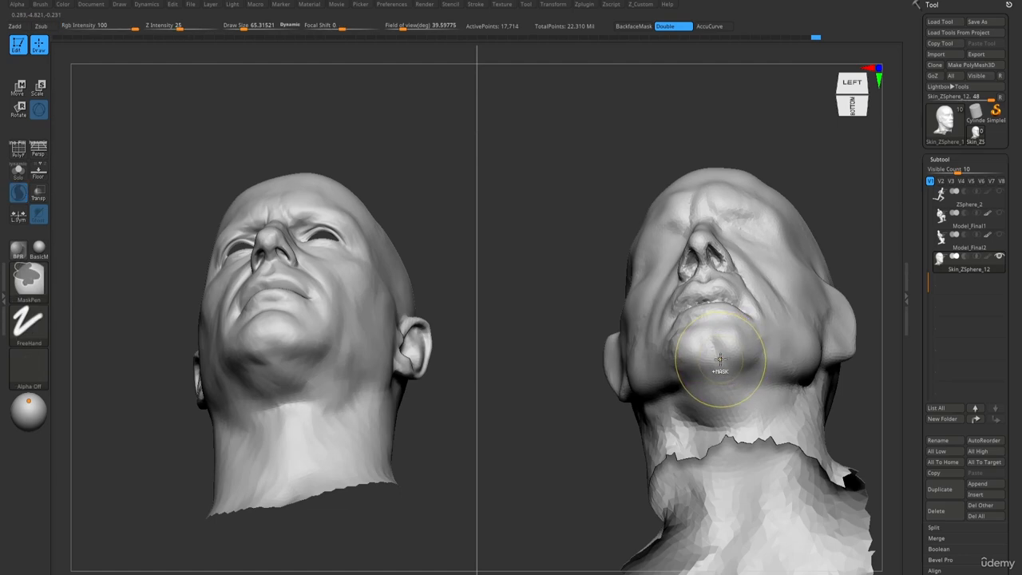
{"action": "key", "text": "ctrl+1"}
{"action": "left_click_drag", "start_coordinate": [717, 349], "coordinate": [723, 373]}
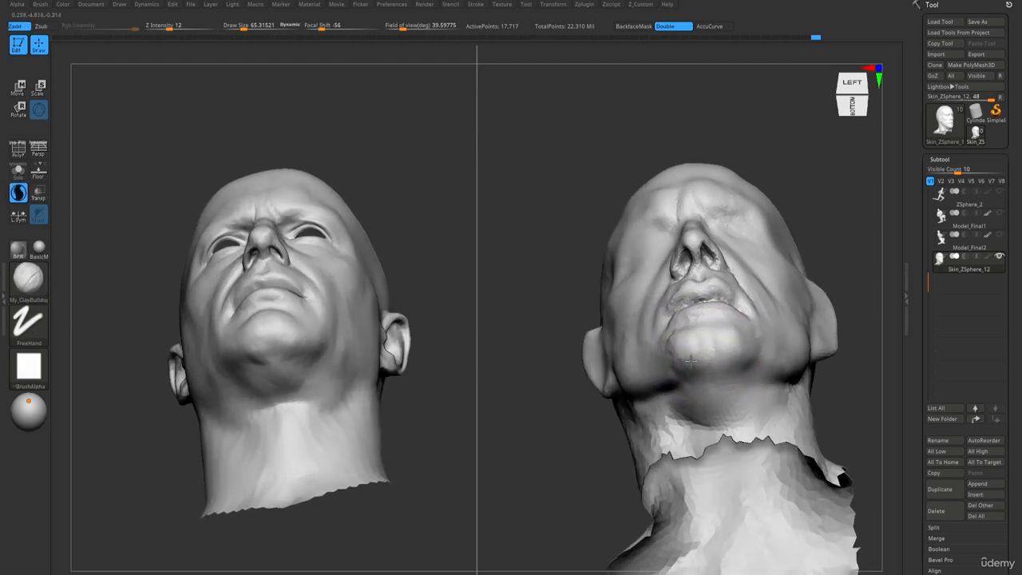
{"action": "right_click_drag", "start_coordinate": [688, 350], "coordinate": [722, 341]}
Reshape the lower edge of the chin with the Move brush at about 73 to 86 draw size.
{"action": "key", "text": "b"}
{"action": "key", "text": "m"}
{"action": "key", "text": "v"}
{"action": "key", "text": "bracketright"}
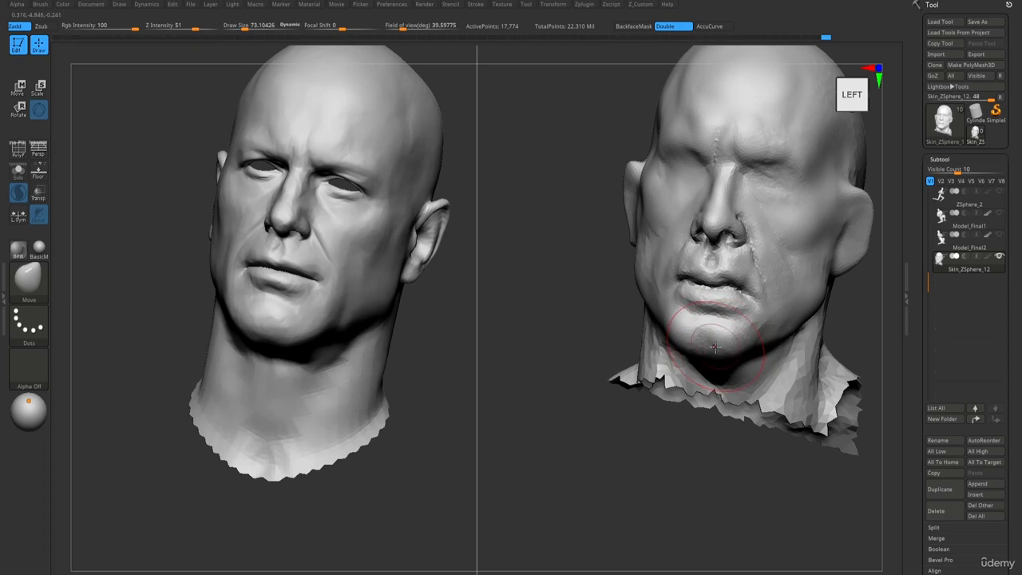
{"action": "key", "text": "bracketright"}
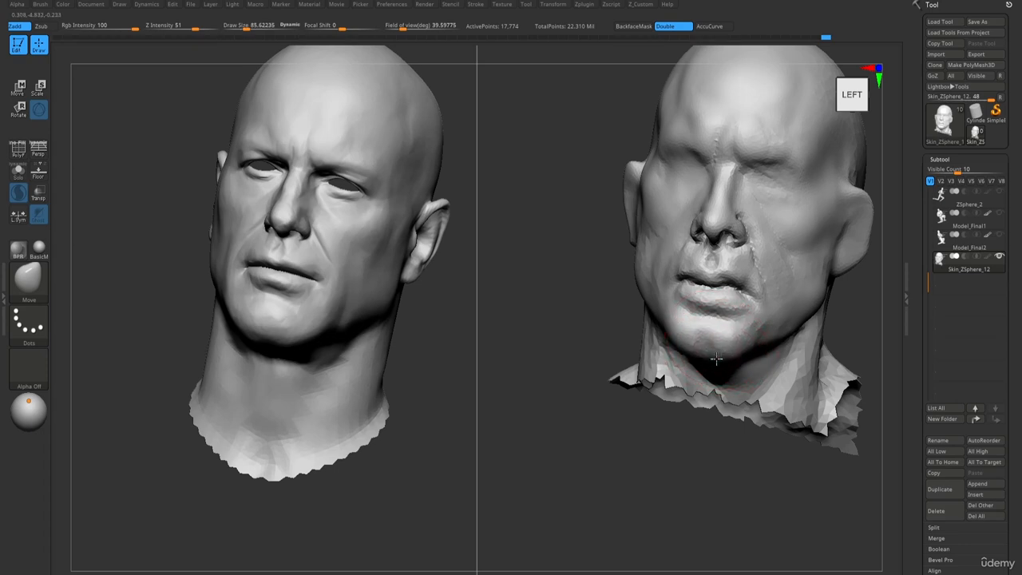
Define the crease below the lower lip and the corner of the mouth with ClayBuildup and DamStandard at about 30 draw size.
{"action": "right_click_drag", "start_coordinate": [717, 348], "coordinate": [764, 345], "text": "ctrl"}
{"action": "key", "text": "1"}
{"action": "key", "text": "s"}
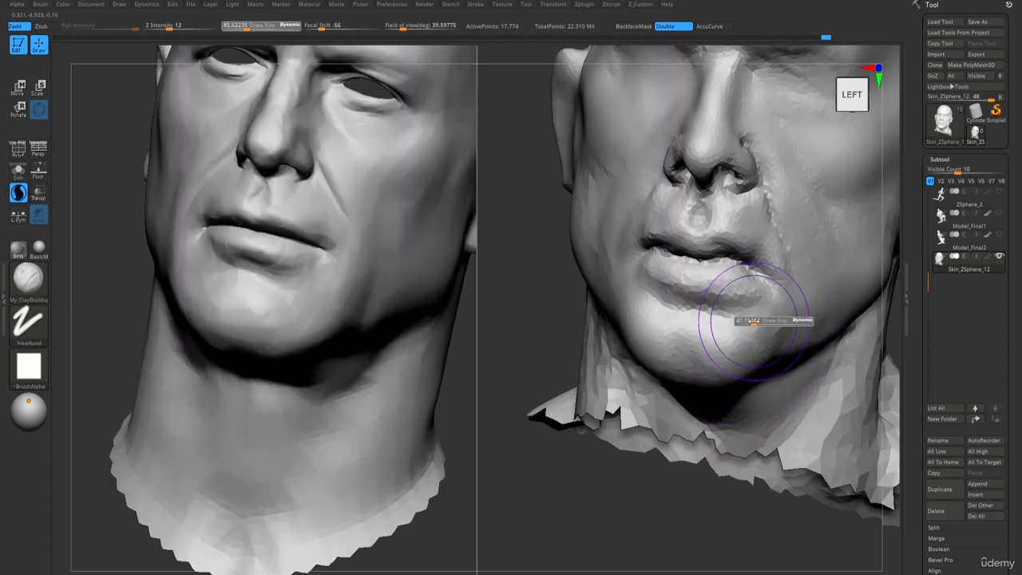
{"action": "left_click_drag", "start_coordinate": [759, 319], "coordinate": [750, 319]}
{"action": "key", "text": "2"}
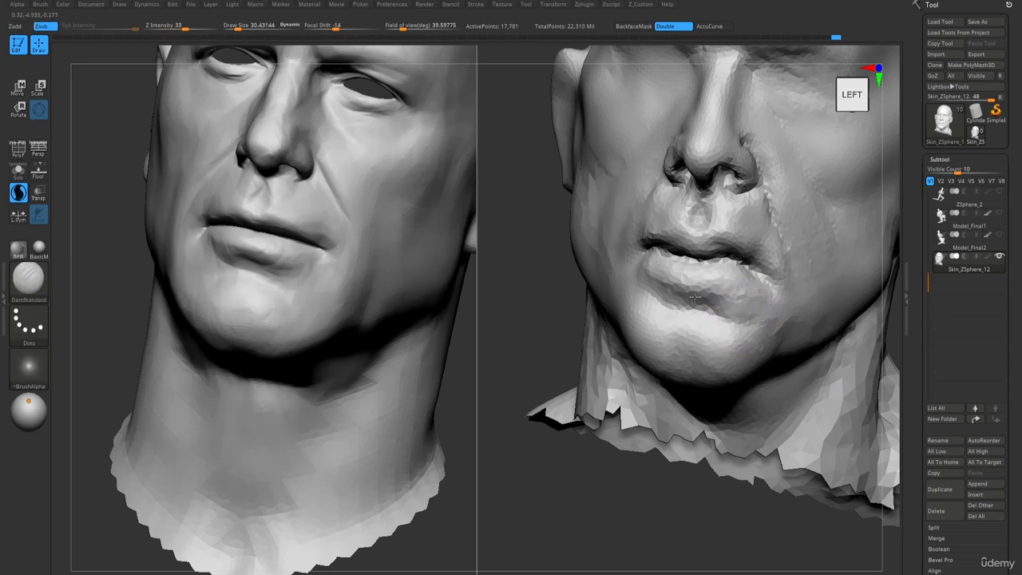
{"action": "right_click_drag", "start_coordinate": [737, 317], "coordinate": [667, 310]}
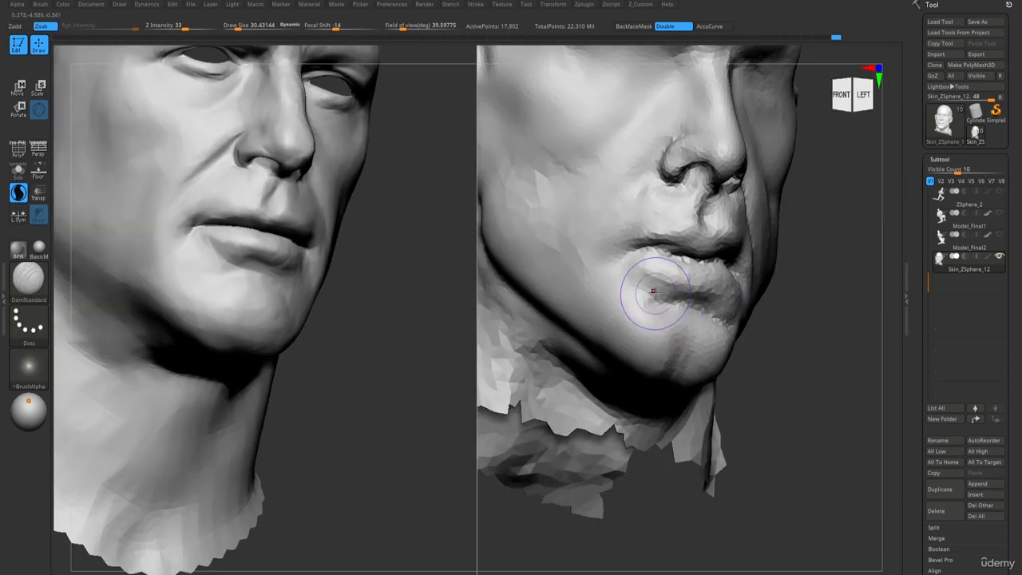
{"action": "key", "text": "1"}
{"action": "left_click_drag", "start_coordinate": [646, 284], "coordinate": [659, 275]}
Adjust the chin and lower lip in profile with the Move brush at about 58 draw size.
{"action": "mouse_move", "coordinate": [636, 278]}
{"action": "right_mouse_down", "text": "ctrl"}
{"action": "mouse_move", "coordinate": [628, 192]}
{"action": "mouse_move", "coordinate": [609, 205]}
{"action": "mouse_move", "coordinate": [692, 263]}
{"action": "right_mouse_up", "text": "ctrl"}
{"action": "mouse_move", "coordinate": [707, 405]}
{"action": "right_mouse_down"}
{"action": "mouse_move", "coordinate": [679, 401]}
{"action": "mouse_move", "coordinate": [689, 412]}
{"action": "right_mouse_up"}
{"action": "mouse_move", "coordinate": [689, 413]}
{"action": "right_mouse_down", "text": "ctrl"}
{"action": "mouse_move", "coordinate": [707, 406]}
{"action": "mouse_move", "coordinate": [704, 379]}
{"action": "mouse_move", "coordinate": [711, 388]}
{"action": "mouse_move", "coordinate": [786, 392]}
{"action": "mouse_move", "coordinate": [775, 395]}
{"action": "right_mouse_up", "text": "ctrl"}
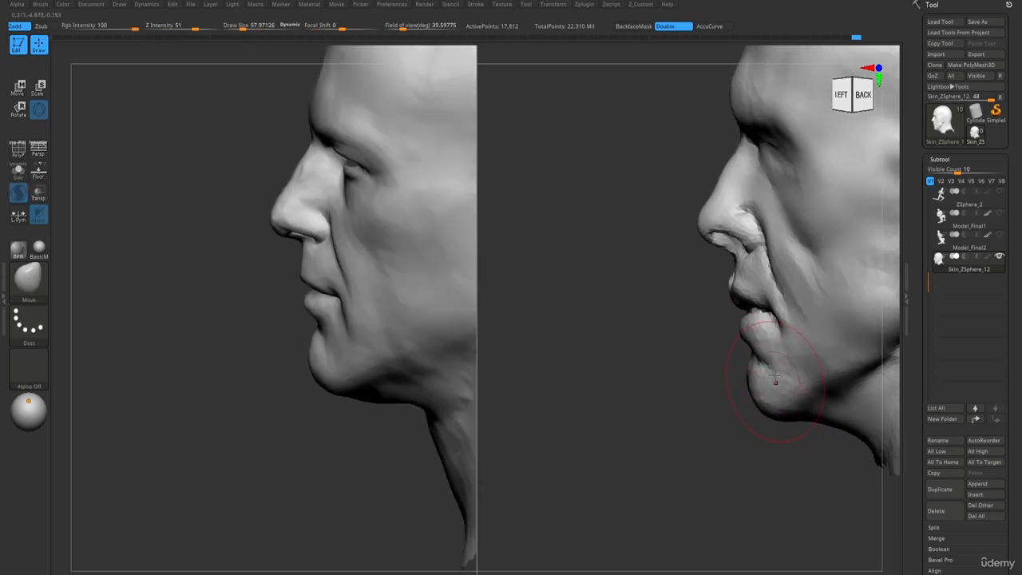
{"action": "right_click_drag", "start_coordinate": [749, 293], "coordinate": [750, 256], "text": "ctrl"}
{"action": "right_click_drag", "start_coordinate": [750, 255], "coordinate": [739, 385], "text": "ctrl"}
{"action": "mouse_move", "coordinate": [732, 350]}
{"action": "right_mouse_down"}
{"action": "mouse_move", "coordinate": [746, 378]}
{"action": "mouse_move", "coordinate": [746, 363]}
{"action": "right_mouse_up"}
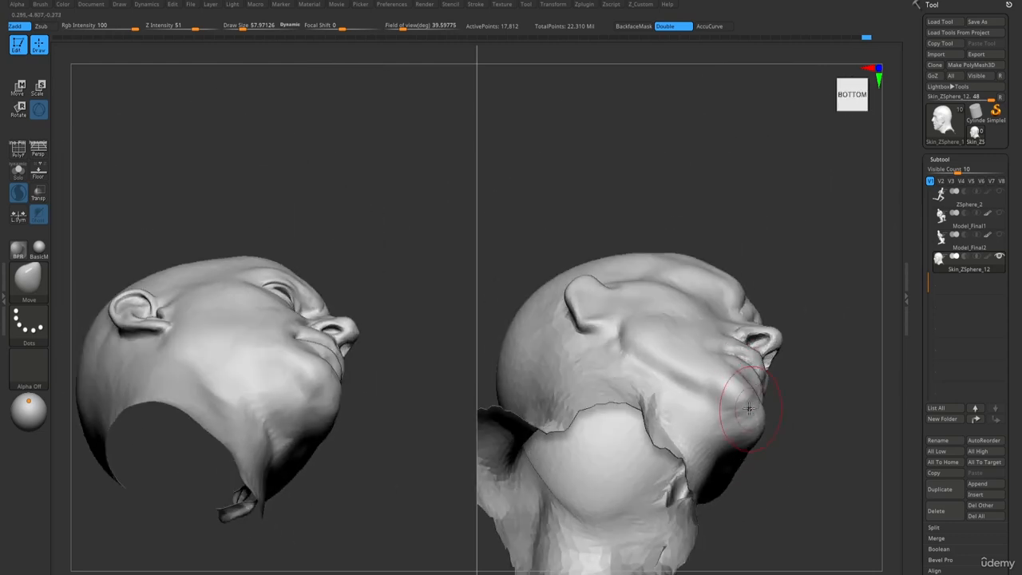
Smooth the tip and underside of the chin at about 58 draw size.
{"action": "left_click_drag", "start_coordinate": [748, 409], "coordinate": [764, 460], "text": "shift"}
{"action": "right_click_drag", "start_coordinate": [754, 423], "coordinate": [734, 449]}
{"action": "left_click_drag", "start_coordinate": [770, 451], "coordinate": [793, 453], "text": "shift"}
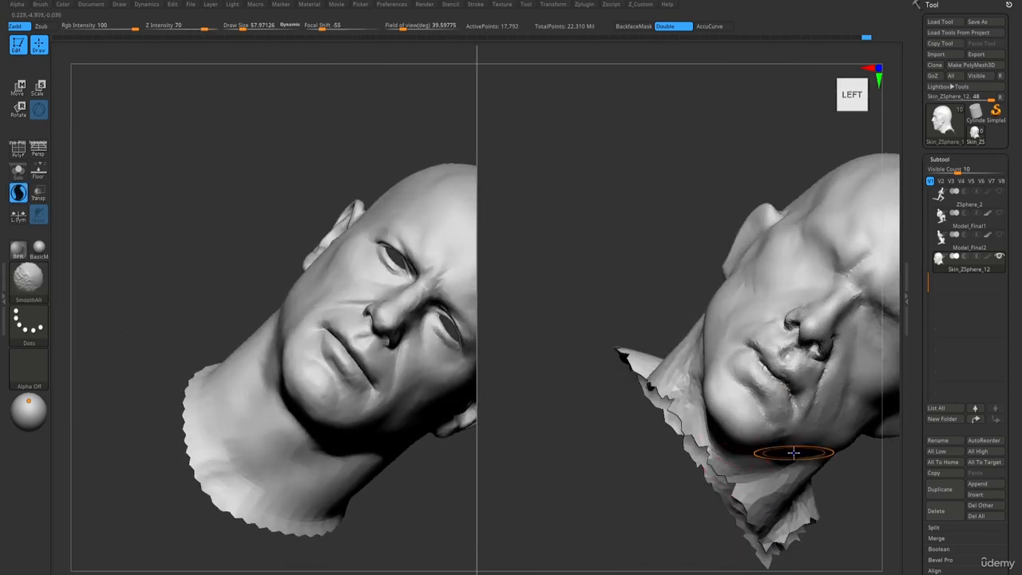
Refine the jaw and chin contour from the front with the Move brush at about 86 draw size.
{"action": "mouse_move", "coordinate": [794, 452]}
{"action": "right_mouse_down", "text": "ctrl"}
{"action": "mouse_move", "coordinate": [642, 248]}
{"action": "mouse_move", "coordinate": [693, 393]}
{"action": "right_mouse_up", "text": "ctrl"}
{"action": "right_click_drag", "start_coordinate": [693, 392], "coordinate": [724, 402]}
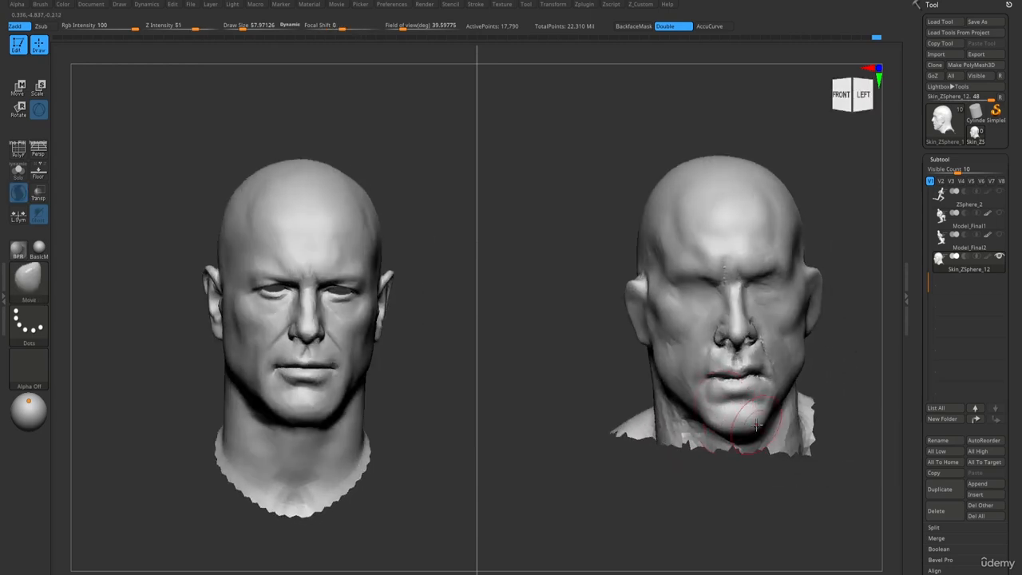
{"action": "key", "text": "bracketright"}
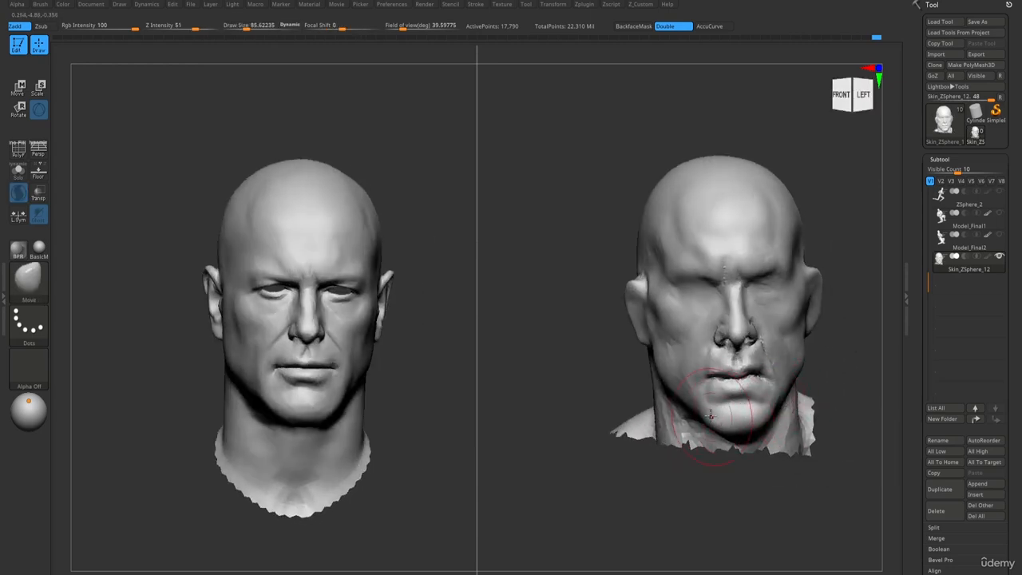
{"action": "right_click_drag", "start_coordinate": [689, 391], "coordinate": [681, 404]}
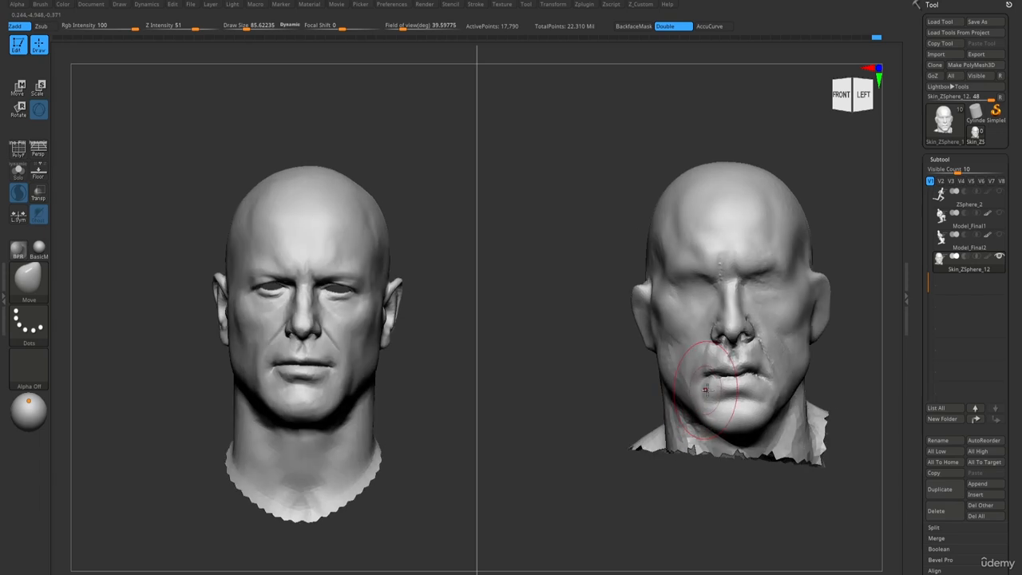
Fill out the cheek beside the nasolabial fold and mouth corner with C_Clay at about 42 draw size and Z Intensity 8.
{"action": "key", "text": "1"}
{"action": "mouse_move", "coordinate": [781, 351]}
{"action": "right_mouse_down", "text": "ctrl"}
{"action": "mouse_move", "coordinate": [794, 407]}
{"action": "mouse_move", "coordinate": [776, 404]}
{"action": "right_mouse_up", "text": "ctrl"}
{"action": "key", "text": "2"}
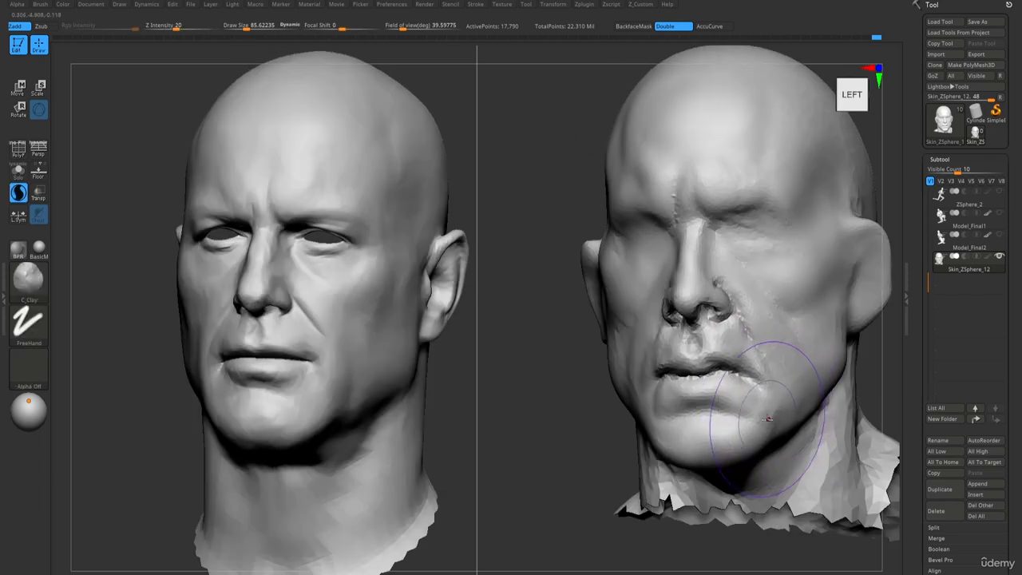
{"action": "key", "text": "space"}
{"action": "key", "text": "s"}
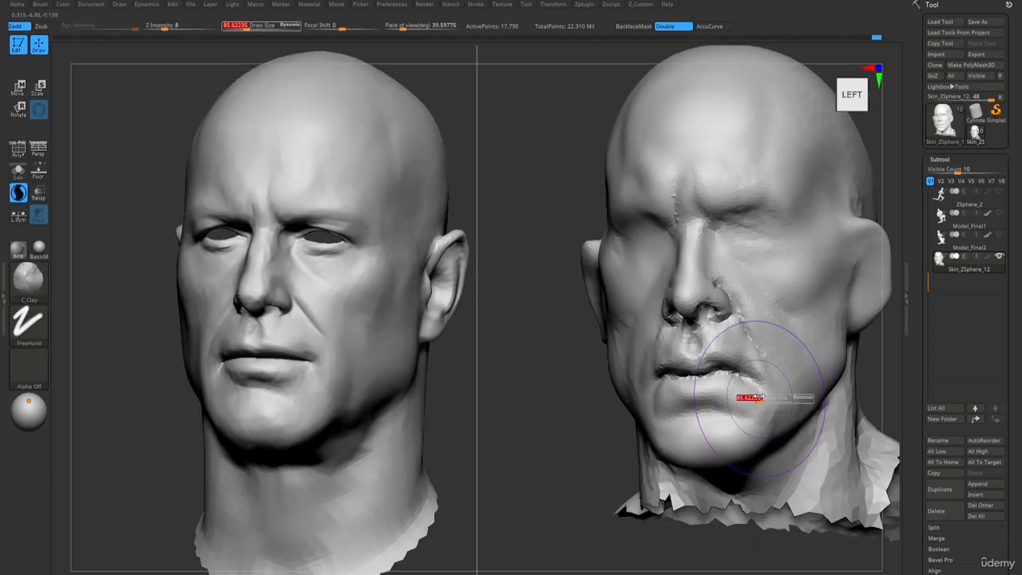
{"action": "left_click_drag", "start_coordinate": [767, 398], "coordinate": [753, 401]}
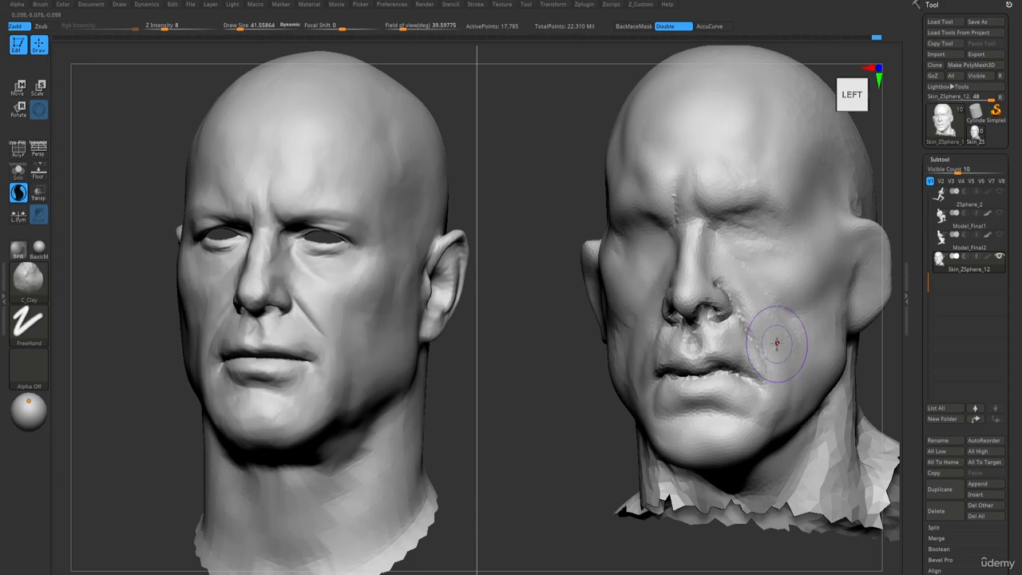
{"action": "mouse_move", "coordinate": [786, 409]}
{"action": "right_mouse_down"}
{"action": "mouse_move", "coordinate": [765, 403]}
{"action": "mouse_move", "coordinate": [738, 433]}
{"action": "mouse_move", "coordinate": [684, 439]}
{"action": "mouse_move", "coordinate": [755, 432]}
{"action": "mouse_move", "coordinate": [790, 404]}
{"action": "right_mouse_up"}
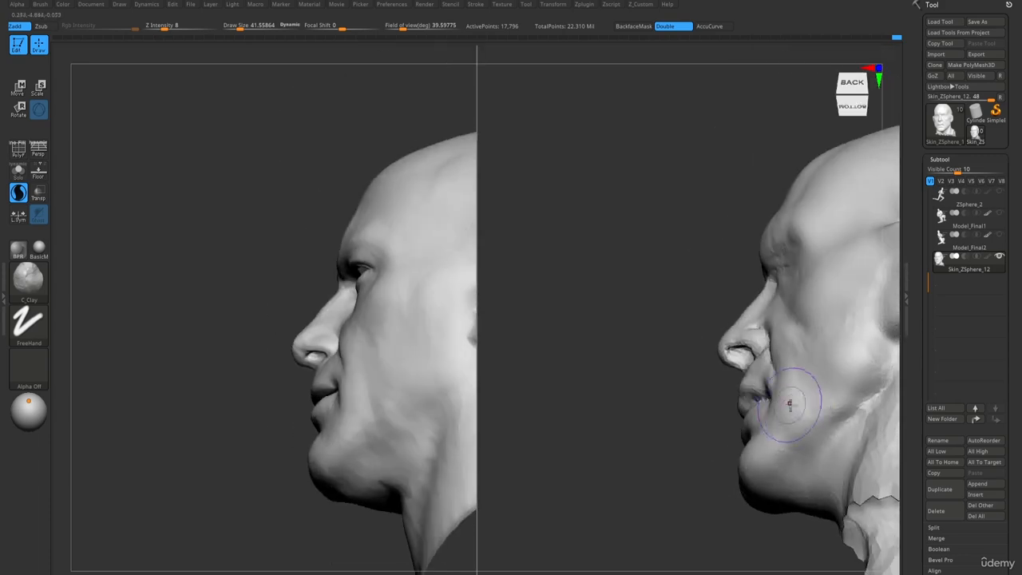
Build up and smooth the jawline and lower cheek on both sides with C_Clay at about 54 draw size.
{"action": "right_click_drag", "start_coordinate": [794, 441], "coordinate": [699, 453]}
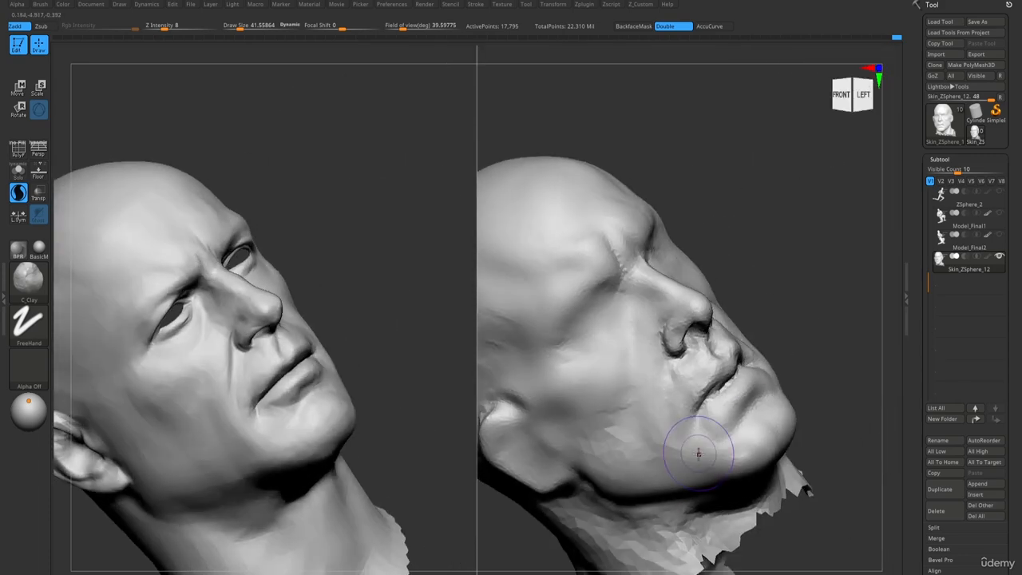
{"action": "mouse_move", "coordinate": [746, 476]}
{"action": "right_mouse_down"}
{"action": "mouse_move", "coordinate": [704, 465]}
{"action": "mouse_move", "coordinate": [684, 269]}
{"action": "mouse_move", "coordinate": [693, 486]}
{"action": "right_mouse_up"}
{"action": "key", "text": "s"}
{"action": "left_click_drag", "start_coordinate": [692, 486], "coordinate": [695, 486]}
{"action": "right_click_drag", "start_coordinate": [695, 486], "coordinate": [652, 233], "text": "alt"}
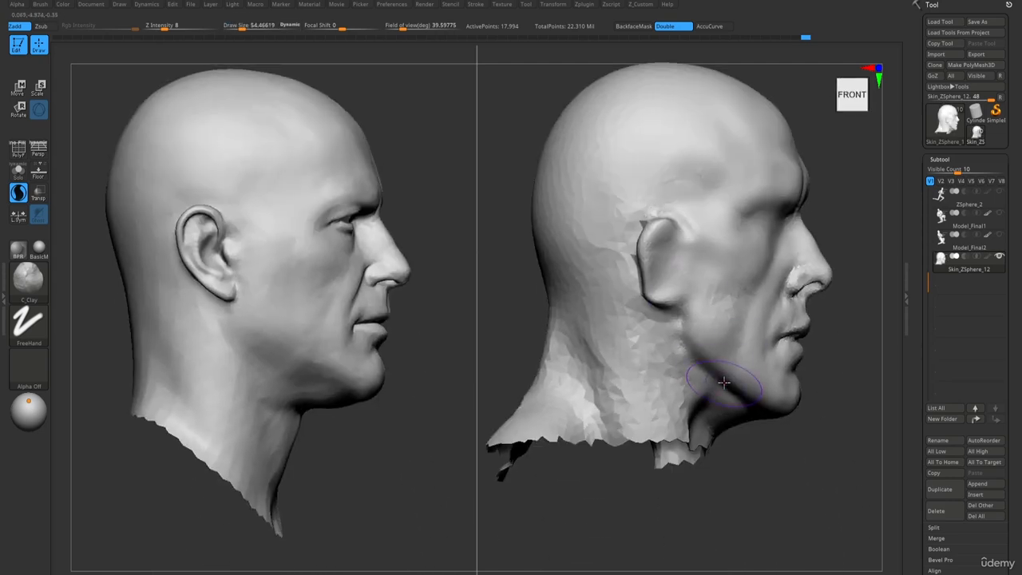
{"action": "right_click_drag", "start_coordinate": [726, 383], "coordinate": [707, 365]}
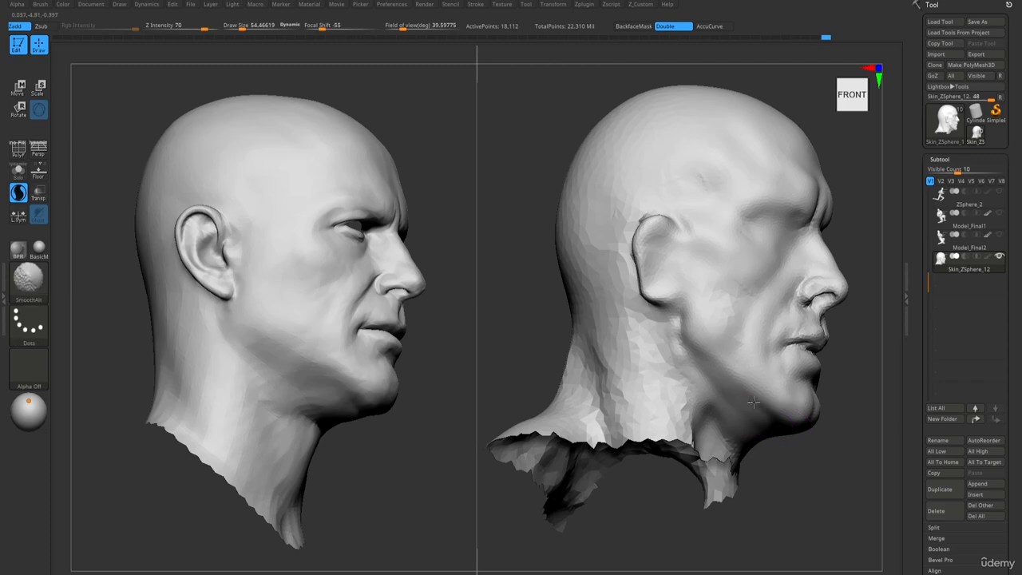
{"action": "mouse_move", "coordinate": [768, 419]}
{"action": "right_mouse_down"}
{"action": "mouse_move", "coordinate": [729, 404]}
{"action": "mouse_move", "coordinate": [630, 436]}
{"action": "right_mouse_up"}
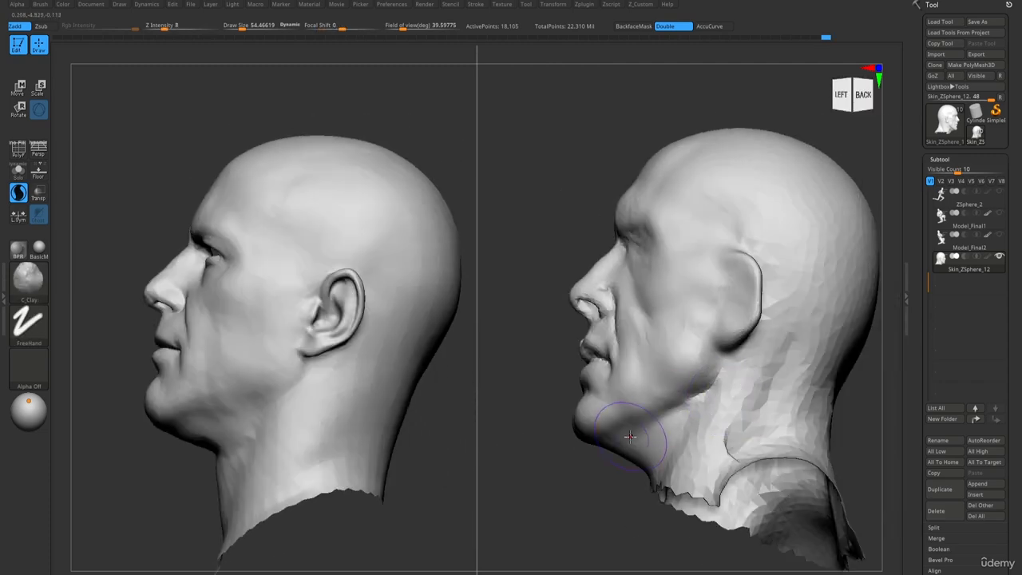
Sharpen the line between the lips and the mouth corner with My_Standard at about 21 draw size.
{"action": "mouse_move", "coordinate": [710, 383]}
{"action": "right_mouse_down"}
{"action": "mouse_move", "coordinate": [639, 431]}
{"action": "mouse_move", "coordinate": [670, 422]}
{"action": "mouse_move", "coordinate": [654, 429]}
{"action": "mouse_move", "coordinate": [676, 373]}
{"action": "mouse_move", "coordinate": [636, 280]}
{"action": "mouse_move", "coordinate": [697, 276]}
{"action": "mouse_move", "coordinate": [754, 400]}
{"action": "mouse_move", "coordinate": [754, 370]}
{"action": "right_mouse_up"}
{"action": "key", "text": "1"}
{"action": "key", "text": "s"}
{"action": "left_click_drag", "start_coordinate": [762, 351], "coordinate": [804, 354]}
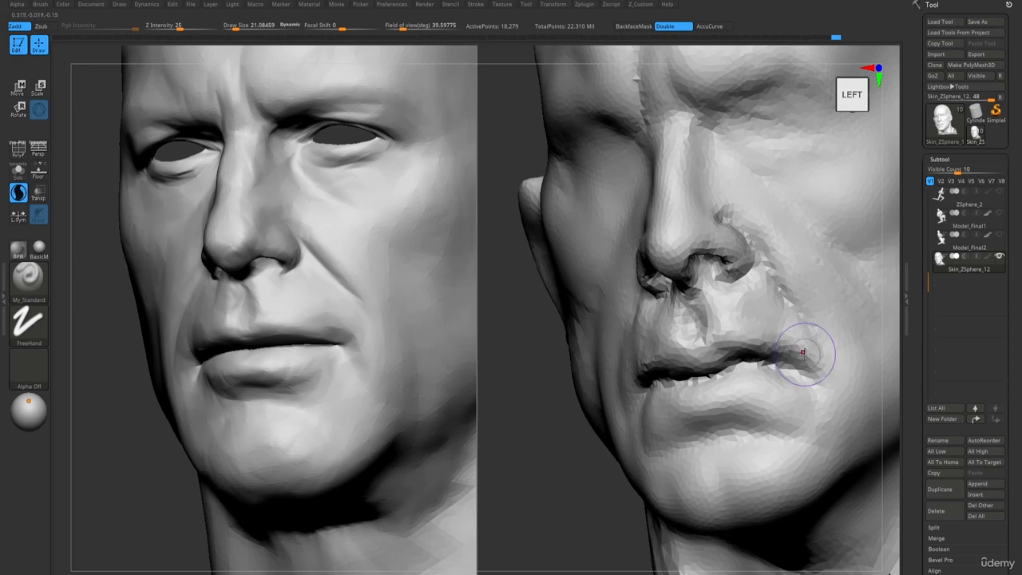
{"action": "mouse_move", "coordinate": [803, 354]}
{"action": "right_mouse_down"}
{"action": "mouse_move", "coordinate": [740, 357]}
{"action": "mouse_move", "coordinate": [830, 363]}
{"action": "right_mouse_up"}
{"action": "left_click_drag", "start_coordinate": [658, 378], "coordinate": [712, 355]}
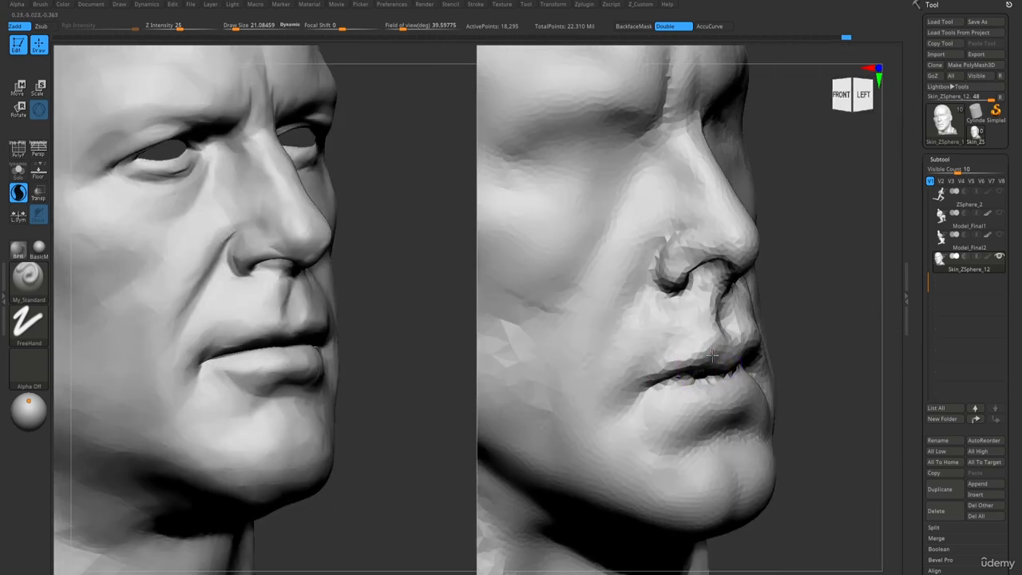
Adjust the bridge of the nose in profile with the Move brush at about 25 draw size.
{"action": "right_click_drag", "start_coordinate": [705, 388], "coordinate": [675, 319], "text": "ctrl"}
{"action": "right_click_drag", "start_coordinate": [675, 319], "coordinate": [688, 319]}
{"action": "key", "text": "2"}
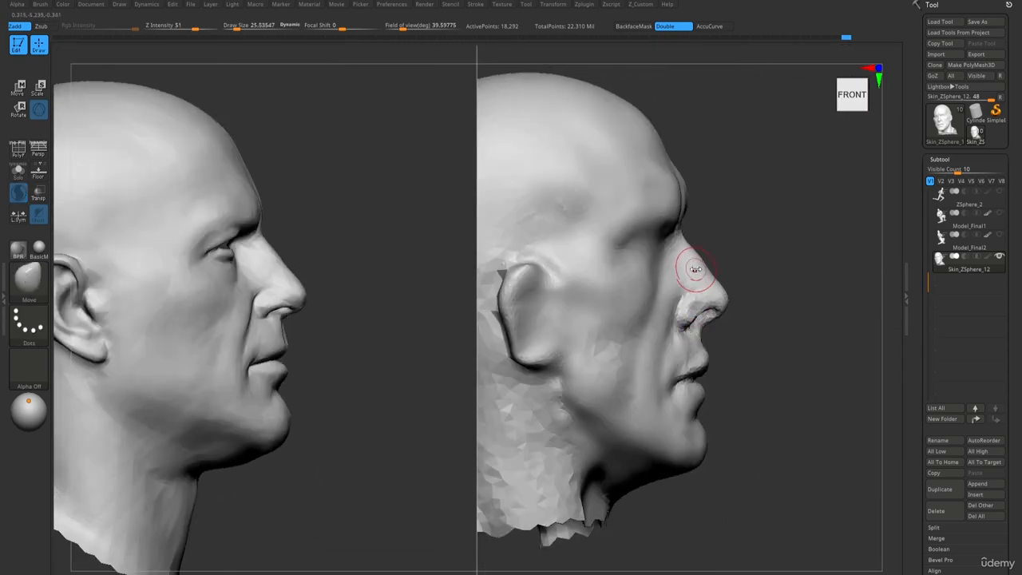
{"action": "left_click_drag", "start_coordinate": [696, 267], "coordinate": [699, 252]}
{"action": "right_click_drag", "start_coordinate": [700, 339], "coordinate": [684, 353], "text": "ctrl"}
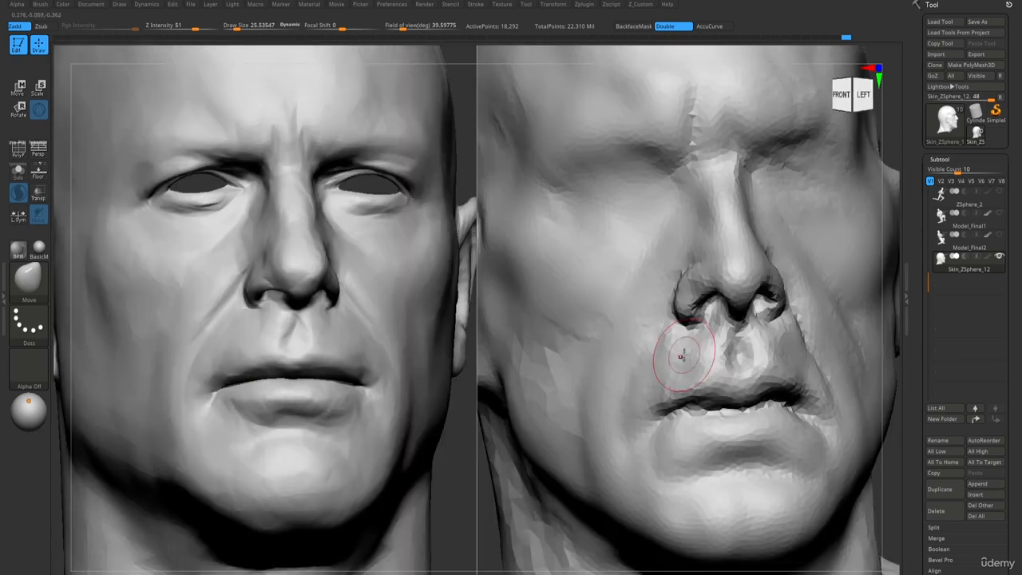
Smooth the area between the nostrils, the upper lip and the nasolabial folds.
{"action": "left_click_drag", "start_coordinate": [707, 349], "coordinate": [653, 363], "text": "shift"}
{"action": "left_click_drag", "start_coordinate": [782, 338], "coordinate": [791, 327], "text": "shift"}
{"action": "mouse_move", "coordinate": [792, 334]}
{"action": "right_mouse_down"}
{"action": "mouse_move", "coordinate": [799, 339]}
{"action": "mouse_move", "coordinate": [786, 350]}
{"action": "mouse_move", "coordinate": [736, 329]}
{"action": "mouse_move", "coordinate": [739, 299]}
{"action": "mouse_move", "coordinate": [780, 324]}
{"action": "mouse_move", "coordinate": [791, 314]}
{"action": "right_mouse_up"}
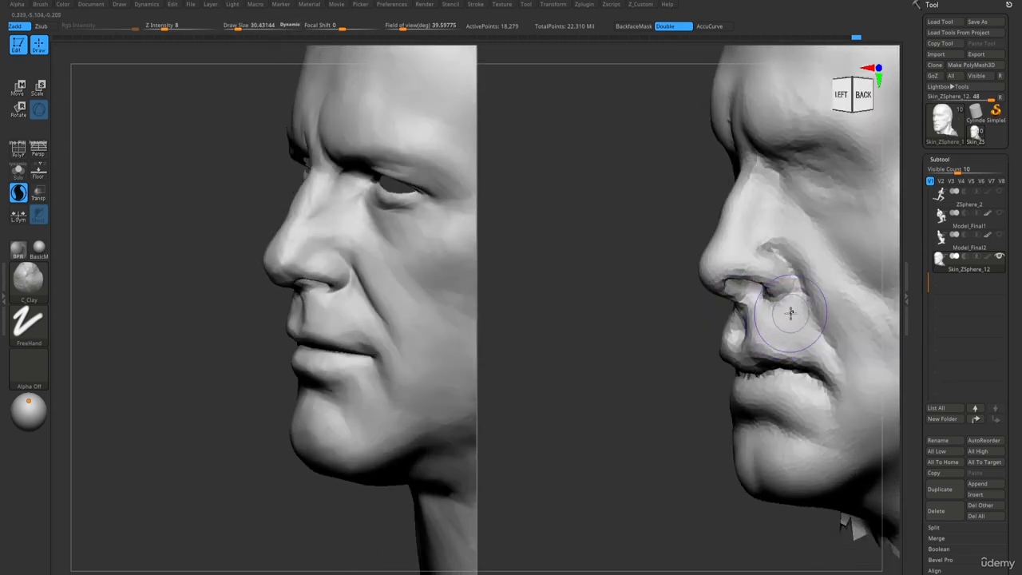
Reposition the nasolabial fold between the nostril and the mouth corner with the Move brush.
{"action": "key", "text": "b"}
{"action": "key", "text": "m"}
{"action": "key", "text": "v"}
{"action": "mouse_move", "coordinate": [803, 309]}
{"action": "left_mouse_down"}
{"action": "mouse_move", "coordinate": [819, 310]}
{"action": "mouse_move", "coordinate": [819, 366]}
{"action": "left_mouse_up"}
{"action": "key", "text": "1"}
Add volume around the outer corner of the mouth with C_Clay at about 42 draw size.
{"action": "right_click_drag", "start_coordinate": [818, 372], "coordinate": [793, 356]}
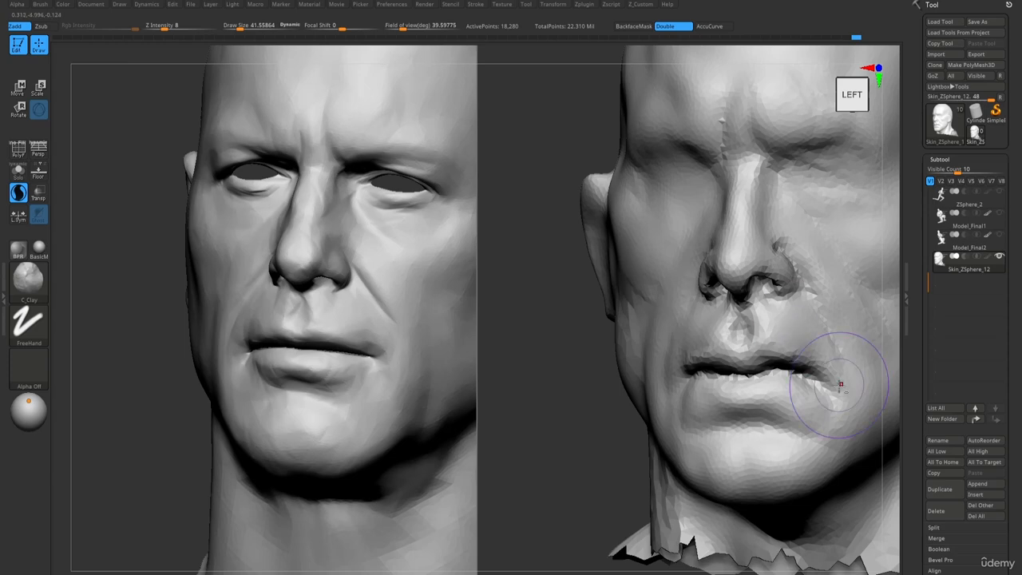
{"action": "left_click_drag", "start_coordinate": [847, 387], "coordinate": [813, 381]}
{"action": "right_click_drag", "start_coordinate": [813, 382], "coordinate": [810, 381]}
Cut the crease at the mouth corner with DamStandard at about 25 draw size and smooth the skin around it.
{"action": "key", "text": "s"}
{"action": "mouse_move", "coordinate": [810, 381]}
{"action": "left_mouse_down"}
{"action": "mouse_move", "coordinate": [825, 410]}
{"action": "mouse_move", "coordinate": [822, 379]}
{"action": "mouse_move", "coordinate": [825, 391]}
{"action": "mouse_move", "coordinate": [837, 376]}
{"action": "mouse_move", "coordinate": [828, 375]}
{"action": "left_mouse_up"}
{"action": "key", "text": "b"}
{"action": "key", "text": "d"}
{"action": "key", "text": "s"}
{"action": "key", "text": "1"}
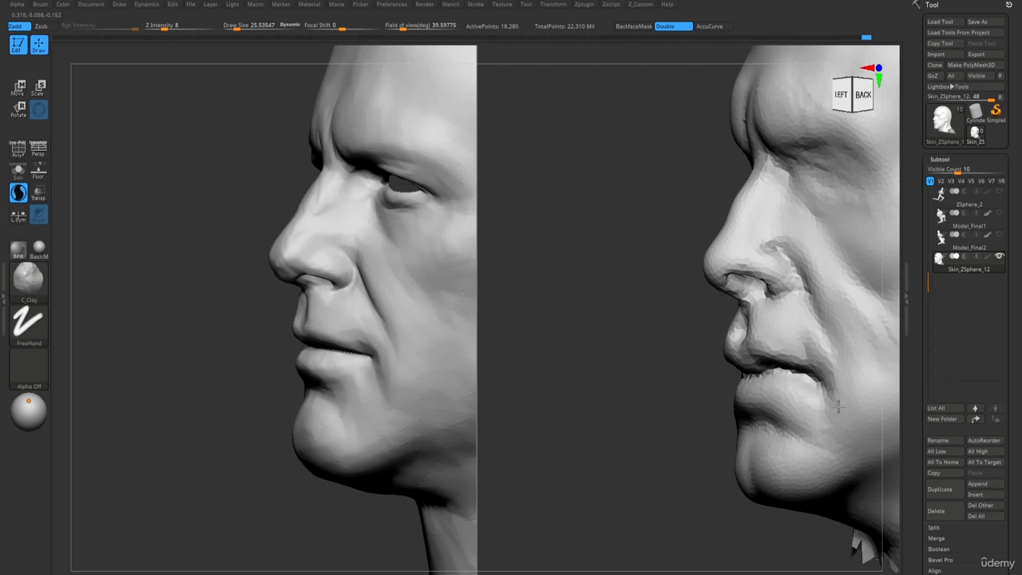
{"action": "mouse_move", "coordinate": [838, 406]}
{"action": "right_mouse_down", "text": "ctrl"}
{"action": "mouse_move", "coordinate": [725, 278]}
{"action": "mouse_move", "coordinate": [715, 280]}
{"action": "mouse_move", "coordinate": [767, 351]}
{"action": "right_mouse_up", "text": "ctrl"}
{"action": "left_click_drag", "start_coordinate": [816, 388], "coordinate": [838, 404], "text": "shift"}
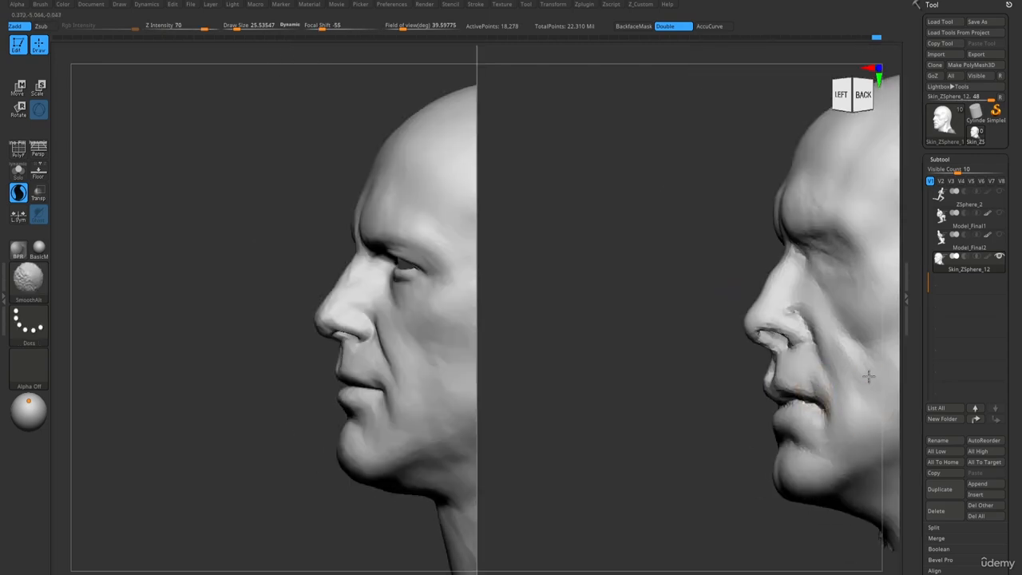
Model the cheek and nasolabial fold beside the nostril with C_Clay at about 36 draw size.
{"action": "mouse_move", "coordinate": [869, 376]}
{"action": "right_mouse_down", "text": "ctrl"}
{"action": "mouse_move", "coordinate": [725, 301]}
{"action": "mouse_move", "coordinate": [798, 307]}
{"action": "mouse_move", "coordinate": [762, 403]}
{"action": "mouse_move", "coordinate": [790, 389]}
{"action": "right_mouse_up", "text": "ctrl"}
{"action": "left_click_drag", "start_coordinate": [753, 396], "coordinate": [747, 404]}
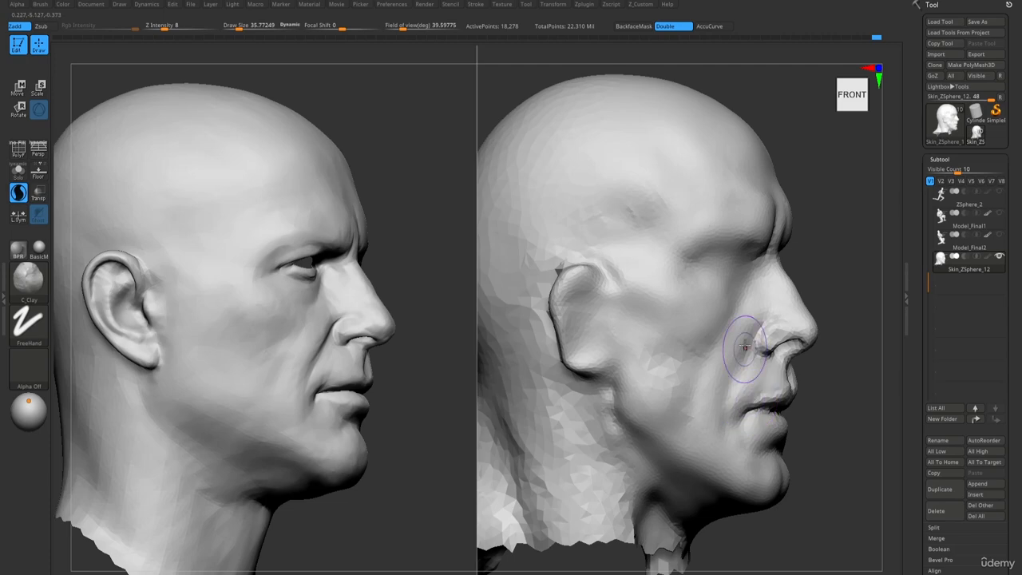
{"action": "mouse_move", "coordinate": [753, 295]}
{"action": "left_mouse_down"}
{"action": "mouse_move", "coordinate": [727, 347]}
{"action": "mouse_move", "coordinate": [713, 353]}
{"action": "left_mouse_up"}
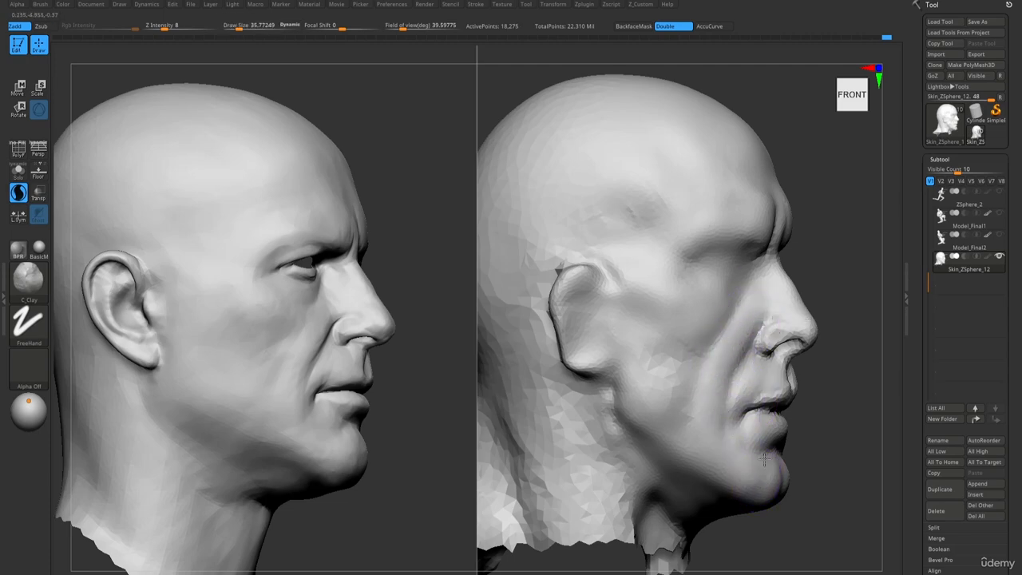
Reshape the lower lip and the hollow above the chin in profile with the Move brush.
{"action": "mouse_move", "coordinate": [765, 471]}
{"action": "right_mouse_down"}
{"action": "mouse_move", "coordinate": [782, 467]}
{"action": "mouse_move", "coordinate": [765, 468]}
{"action": "right_mouse_up"}
{"action": "key", "text": "b"}
{"action": "key", "text": "m"}
{"action": "key", "text": "v"}
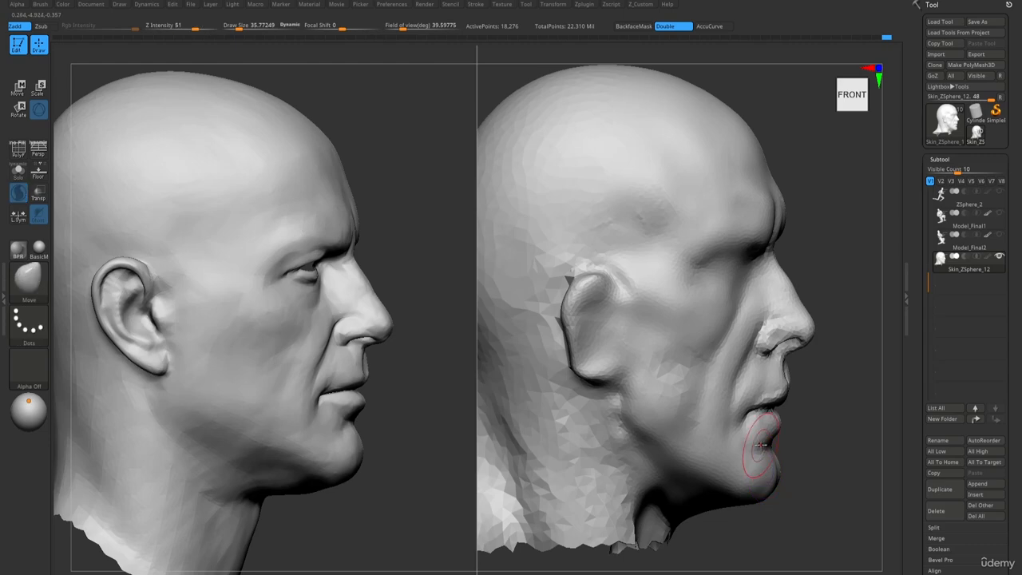
{"action": "key", "text": "s"}
{"action": "left_click_drag", "start_coordinate": [763, 445], "coordinate": [764, 413]}
{"action": "right_click_drag", "start_coordinate": [782, 420], "coordinate": [736, 428]}
{"action": "left_click_drag", "start_coordinate": [791, 428], "coordinate": [807, 428]}
{"action": "right_click_drag", "start_coordinate": [807, 428], "coordinate": [800, 439]}
Adjust the front and side contours of the chin with the Move brush at about 51 draw size.
{"action": "key", "text": "s"}
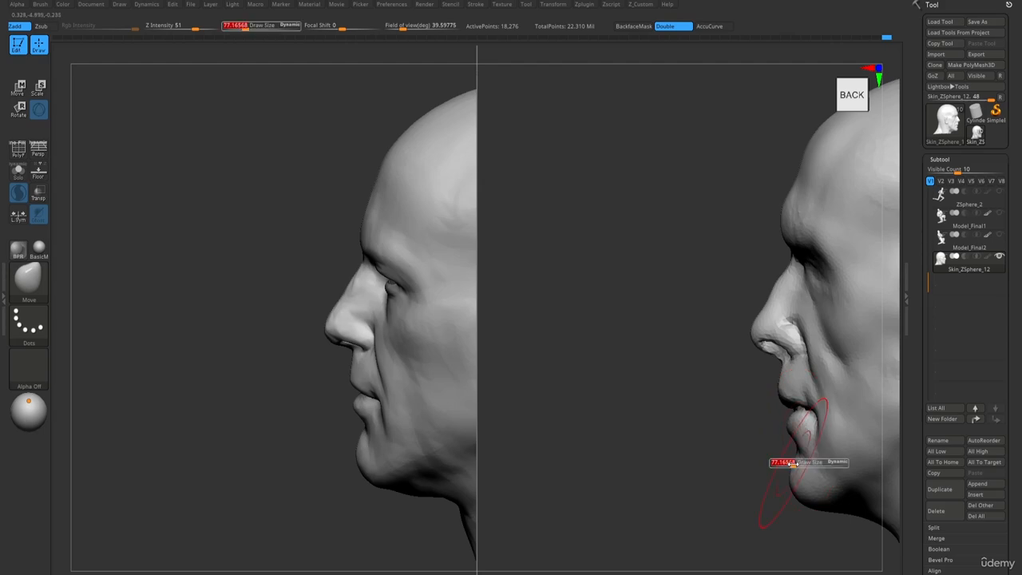
{"action": "left_click_drag", "start_coordinate": [790, 464], "coordinate": [786, 464]}
{"action": "right_click_drag", "start_coordinate": [785, 463], "coordinate": [802, 438]}
{"action": "left_click_drag", "start_coordinate": [787, 468], "coordinate": [782, 468]}
{"action": "right_click_drag", "start_coordinate": [775, 483], "coordinate": [781, 479]}
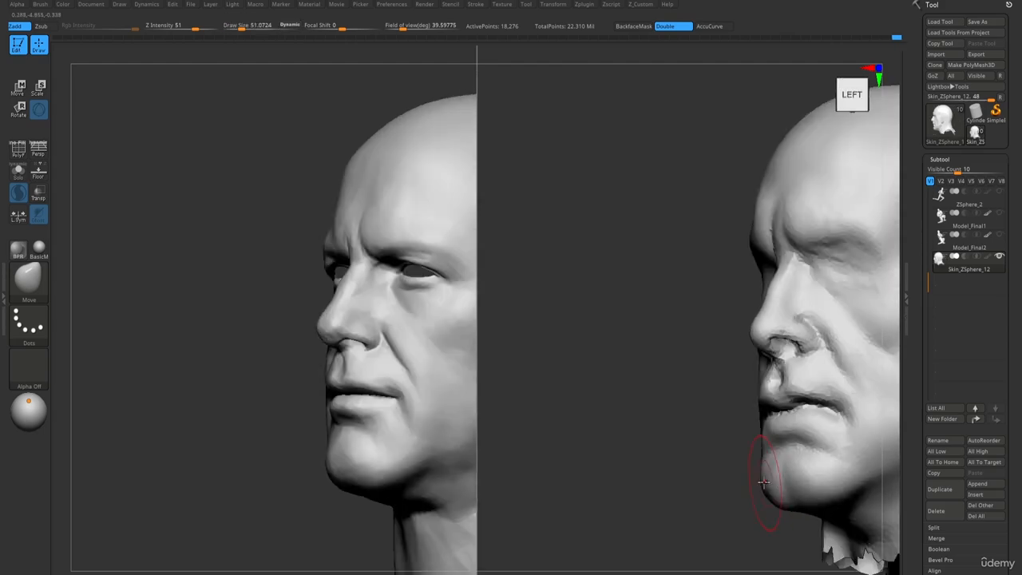
{"action": "left_click_drag", "start_coordinate": [779, 478], "coordinate": [772, 479]}
{"action": "mouse_move", "coordinate": [773, 479]}
{"action": "right_mouse_down"}
{"action": "mouse_move", "coordinate": [736, 477]}
{"action": "mouse_move", "coordinate": [706, 506]}
{"action": "right_mouse_up"}
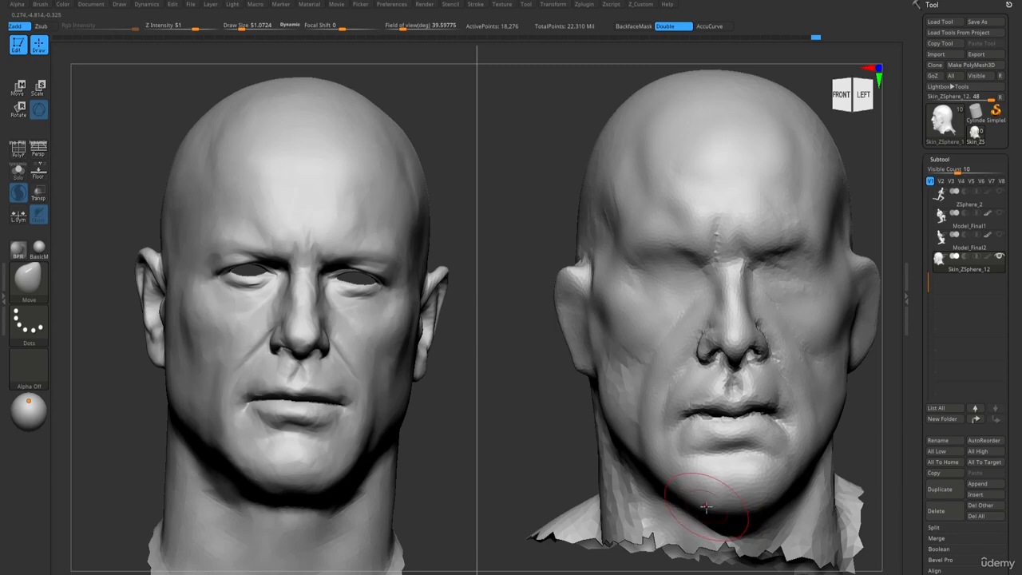
Refine the nasolabial fold from the nostril toward the mouth corner with C_Clay at about 30 draw size.
{"action": "right_click_drag", "start_coordinate": [738, 464], "coordinate": [710, 463]}
{"action": "key", "text": "1"}
{"action": "key", "text": "s"}
{"action": "left_click_drag", "start_coordinate": [779, 386], "coordinate": [775, 386]}
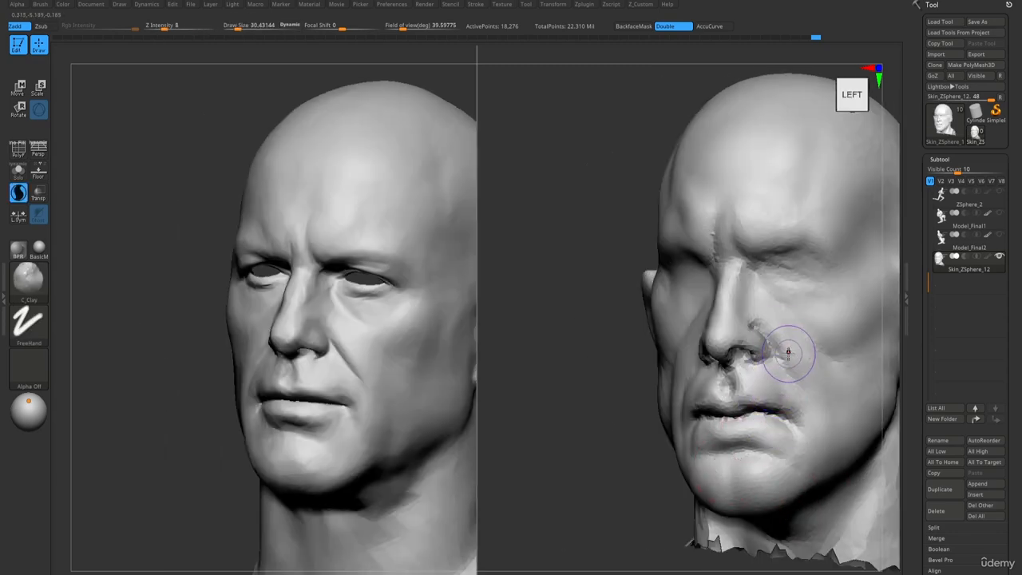
{"action": "right_click_drag", "start_coordinate": [803, 369], "coordinate": [802, 380]}
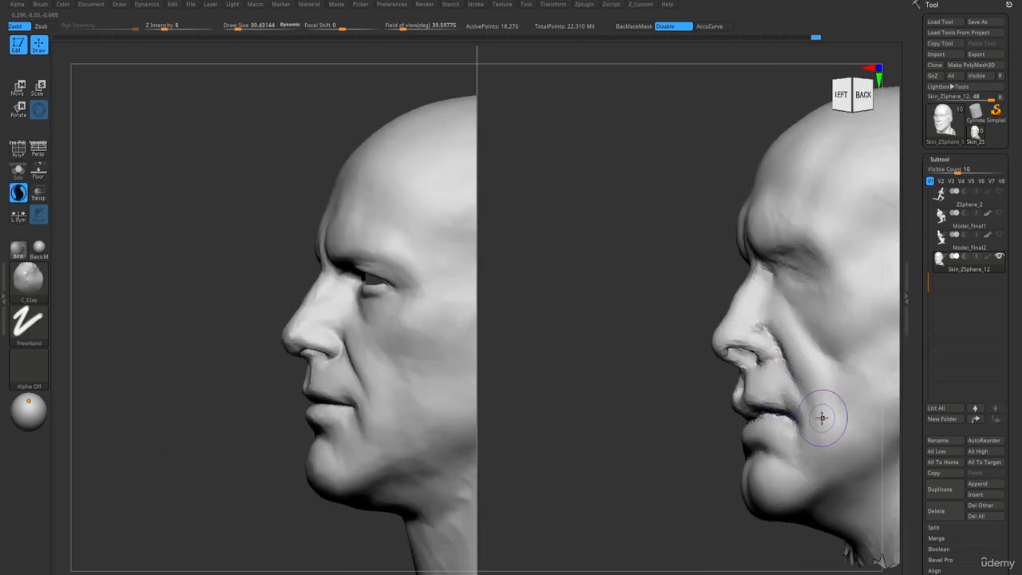
Build up the lower cheek beside the mouth with C_Clay at about 42 draw size.
{"action": "right_click_drag", "start_coordinate": [739, 403], "coordinate": [675, 394]}
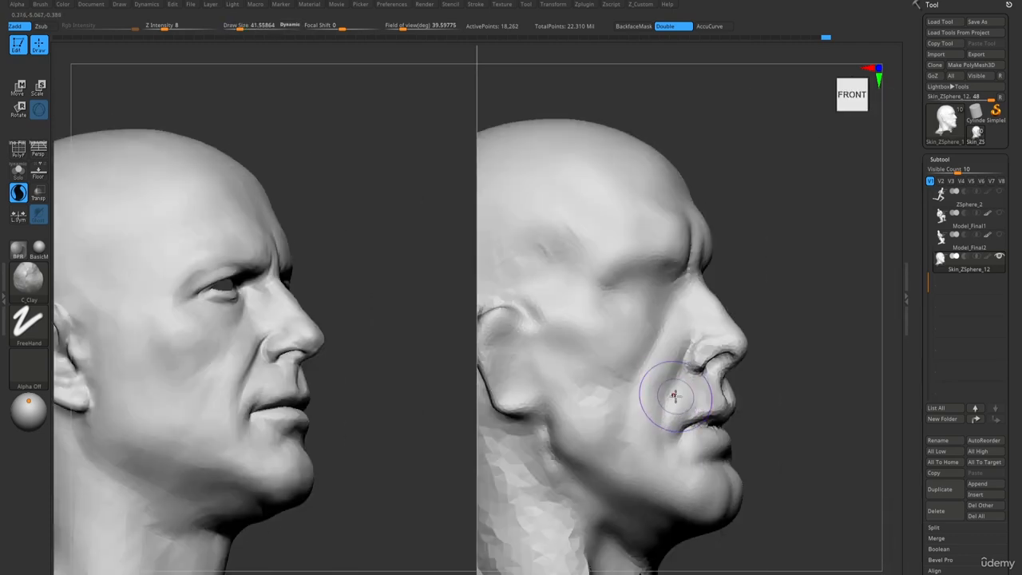
{"action": "key", "text": "bracketright"}
{"action": "mouse_move", "coordinate": [605, 443]}
{"action": "left_mouse_down"}
{"action": "mouse_move", "coordinate": [574, 426]}
{"action": "mouse_move", "coordinate": [646, 422]}
{"action": "left_mouse_up"}
{"action": "mouse_move", "coordinate": [645, 422]}
{"action": "right_mouse_down", "text": "alt"}
{"action": "mouse_move", "coordinate": [582, 349]}
{"action": "mouse_move", "coordinate": [586, 275]}
{"action": "right_mouse_up", "text": "alt"}
{"action": "mouse_move", "coordinate": [587, 275]}
{"action": "right_mouse_down"}
{"action": "mouse_move", "coordinate": [558, 290]}
{"action": "mouse_move", "coordinate": [626, 273]}
{"action": "mouse_move", "coordinate": [618, 253]}
{"action": "mouse_move", "coordinate": [695, 433]}
{"action": "mouse_move", "coordinate": [705, 399]}
{"action": "right_mouse_up"}
Tighten the line between the lips with the Pinch brush at about 45 draw size and Z Intensity 20.
{"action": "key", "text": "b"}
{"action": "key", "text": "p"}
{"action": "key", "text": "i"}
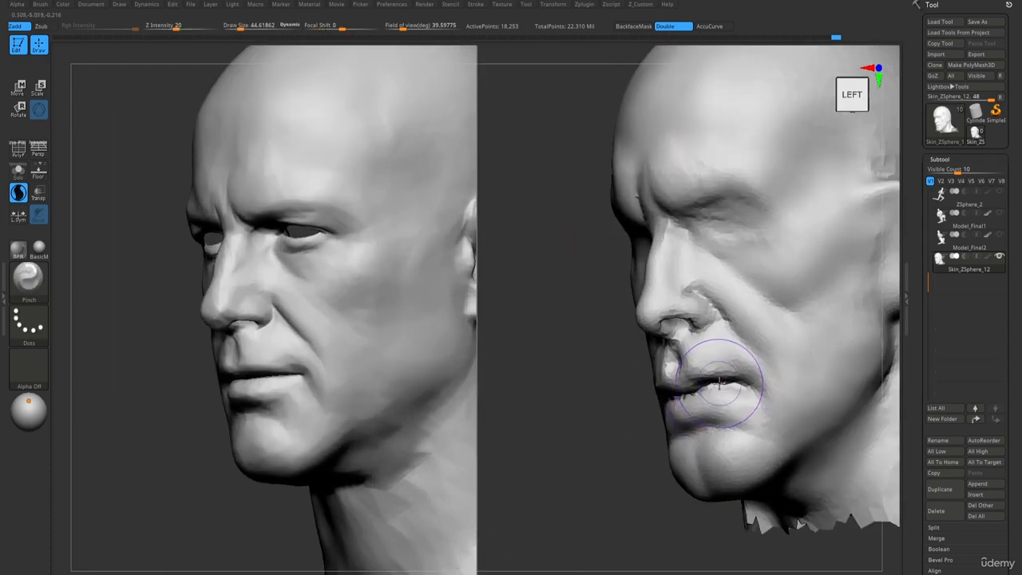
{"action": "right_click_drag", "start_coordinate": [756, 399], "coordinate": [711, 391]}
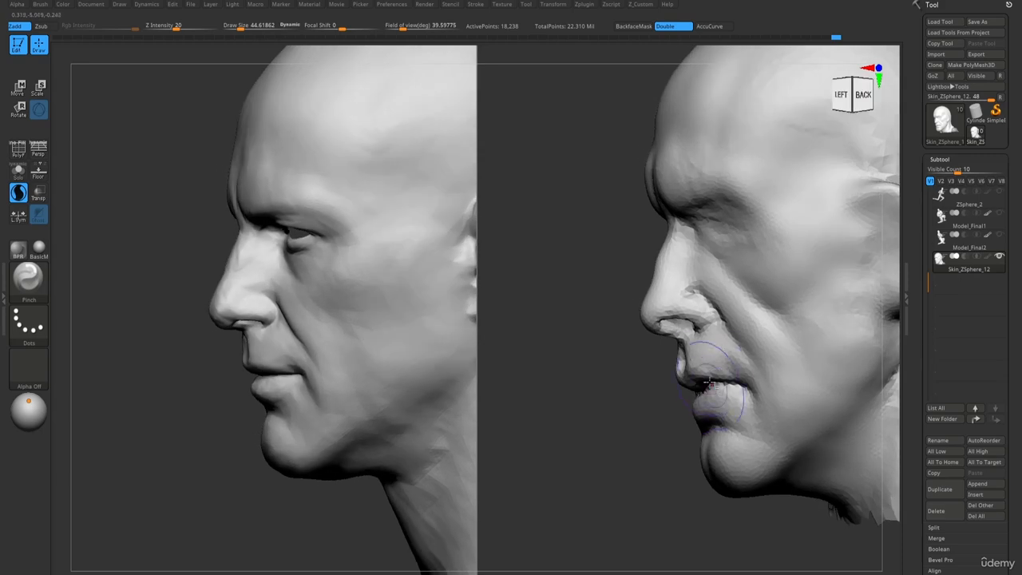
Define the edge of the upper lip with My_Standard at about 28 draw size and smooth the lower lip.
{"action": "key", "text": "1"}
{"action": "key", "text": "s"}
{"action": "mouse_move", "coordinate": [711, 369]}
{"action": "left_mouse_down"}
{"action": "mouse_move", "coordinate": [703, 368]}
{"action": "mouse_move", "coordinate": [736, 375]}
{"action": "left_mouse_up"}
{"action": "mouse_move", "coordinate": [719, 359]}
{"action": "right_mouse_down", "text": "ctrl"}
{"action": "mouse_move", "coordinate": [649, 251]}
{"action": "mouse_move", "coordinate": [744, 404]}
{"action": "right_mouse_up", "text": "ctrl"}
{"action": "left_click_drag", "start_coordinate": [742, 406], "coordinate": [718, 406], "text": "shift"}
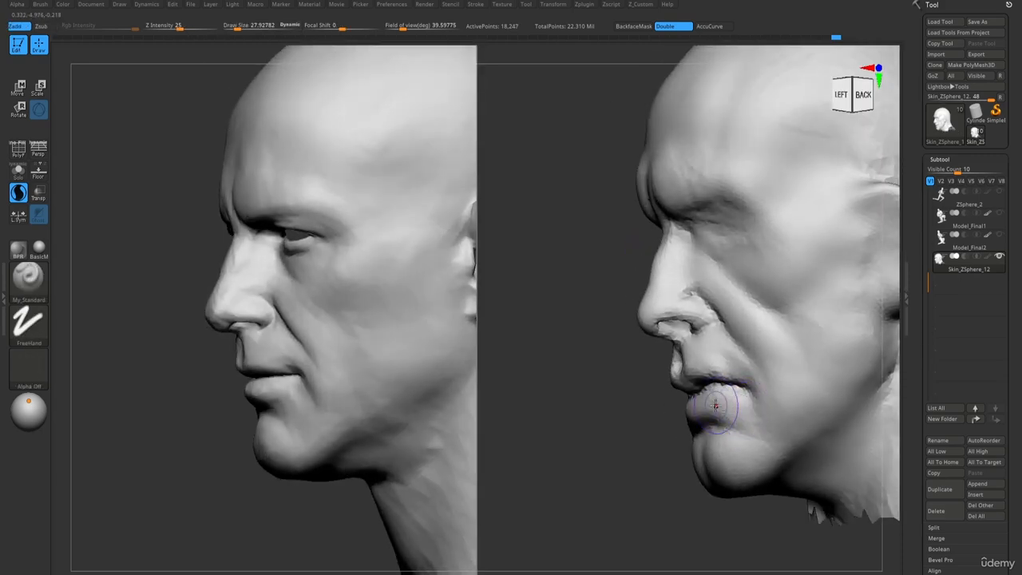
{"action": "right_click_drag", "start_coordinate": [744, 395], "coordinate": [653, 407]}
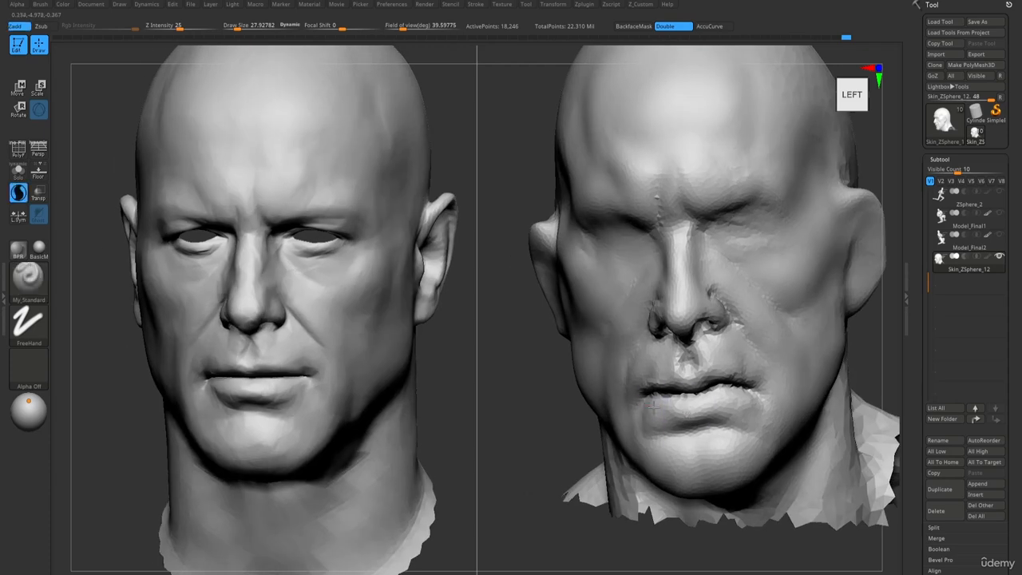
Deepen the crease at the mouth corner and below the lower lip with DamStandard at about 28 draw size.
{"action": "mouse_move", "coordinate": [716, 411]}
{"action": "right_mouse_down"}
{"action": "mouse_move", "coordinate": [706, 414]}
{"action": "mouse_move", "coordinate": [786, 400]}
{"action": "mouse_move", "coordinate": [752, 394]}
{"action": "right_mouse_up"}
{"action": "key", "text": "b"}
{"action": "key", "text": "d"}
{"action": "key", "text": "s"}
{"action": "mouse_move", "coordinate": [782, 427]}
{"action": "right_mouse_down"}
{"action": "mouse_move", "coordinate": [736, 411]}
{"action": "mouse_move", "coordinate": [731, 420]}
{"action": "right_mouse_up"}
Fill the area under the mouth corner with C_Clay at about 28 draw size.
{"action": "key", "text": "b"}
{"action": "key", "text": "c"}
{"action": "key", "text": "l"}
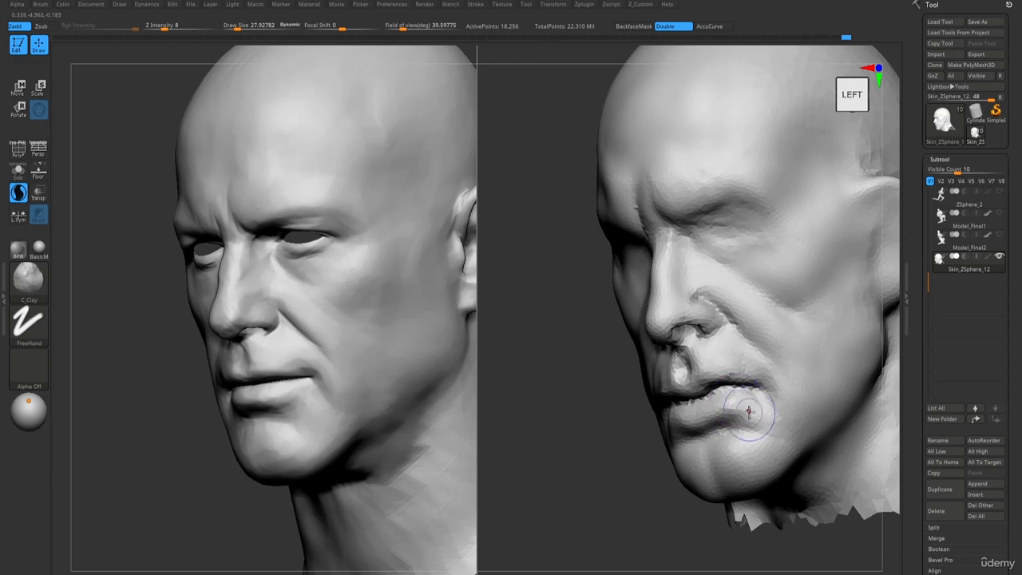
{"action": "mouse_move", "coordinate": [759, 417]}
{"action": "right_mouse_down"}
{"action": "mouse_move", "coordinate": [726, 401]}
{"action": "mouse_move", "coordinate": [646, 413]}
{"action": "mouse_move", "coordinate": [680, 417]}
{"action": "mouse_move", "coordinate": [633, 276]}
{"action": "mouse_move", "coordinate": [702, 348]}
{"action": "right_mouse_up"}
{"action": "right_click_drag", "start_coordinate": [718, 388], "coordinate": [699, 359]}
Soften the cheek and upper lip around the mouth corner with C_Clay at about 42 draw size.
{"action": "right_click_drag", "start_coordinate": [699, 359], "coordinate": [751, 405], "text": "ctrl"}
{"action": "key", "text": "s"}
{"action": "left_click_drag", "start_coordinate": [751, 404], "coordinate": [781, 431]}
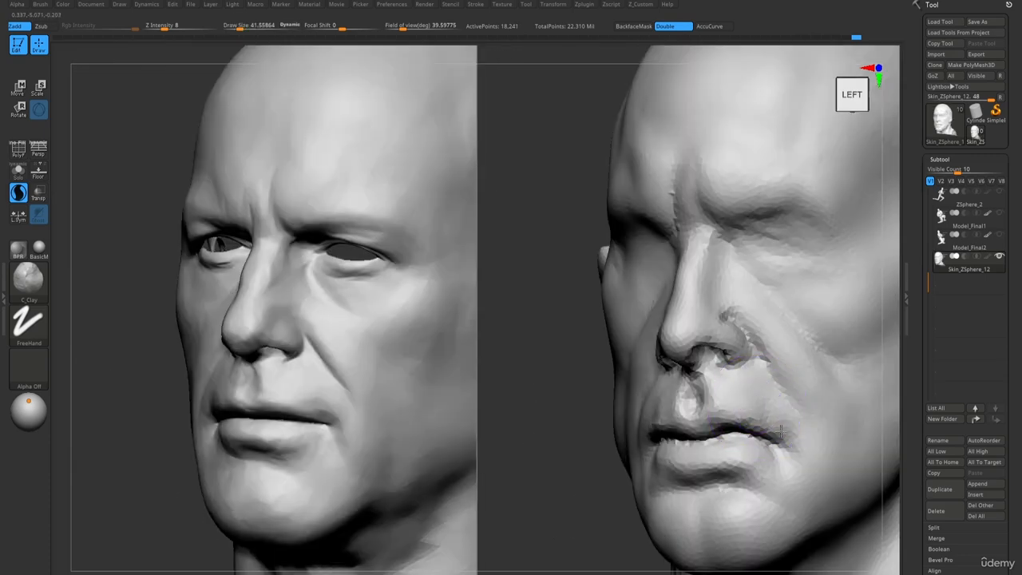
{"action": "right_click_drag", "start_coordinate": [774, 439], "coordinate": [758, 389]}
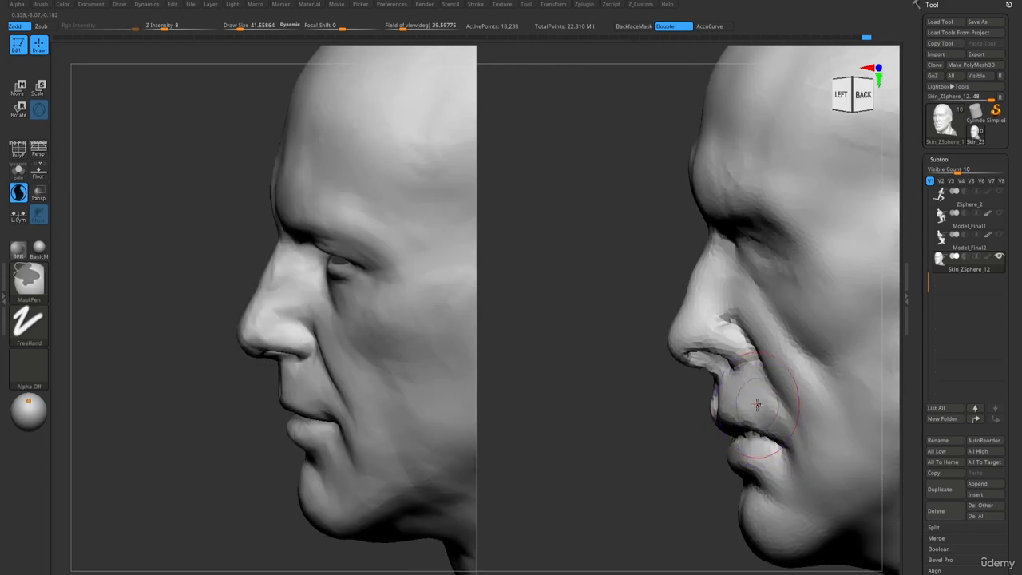
Build up the lip edge and mouth corner with My_Standard at about 28 draw size and smooth the area.
{"action": "key", "text": "bracketleft"}
{"action": "key", "text": "s"}
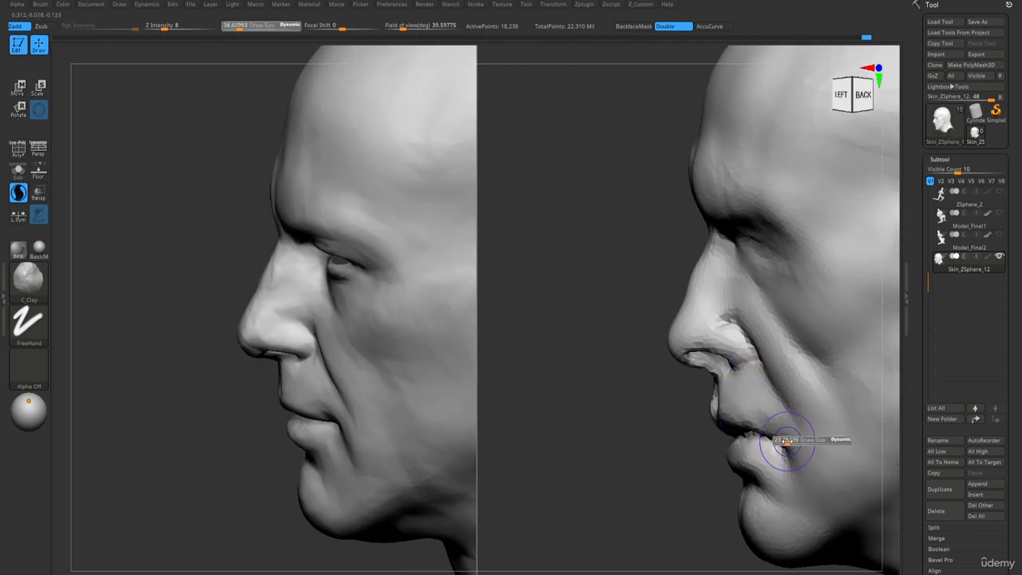
{"action": "left_click_drag", "start_coordinate": [785, 442], "coordinate": [780, 442]}
{"action": "key", "text": "b"}
{"action": "key", "text": "d"}
{"action": "key", "text": "s"}
{"action": "key", "text": "b"}
{"action": "key", "text": "s"}
{"action": "key", "text": "t"}
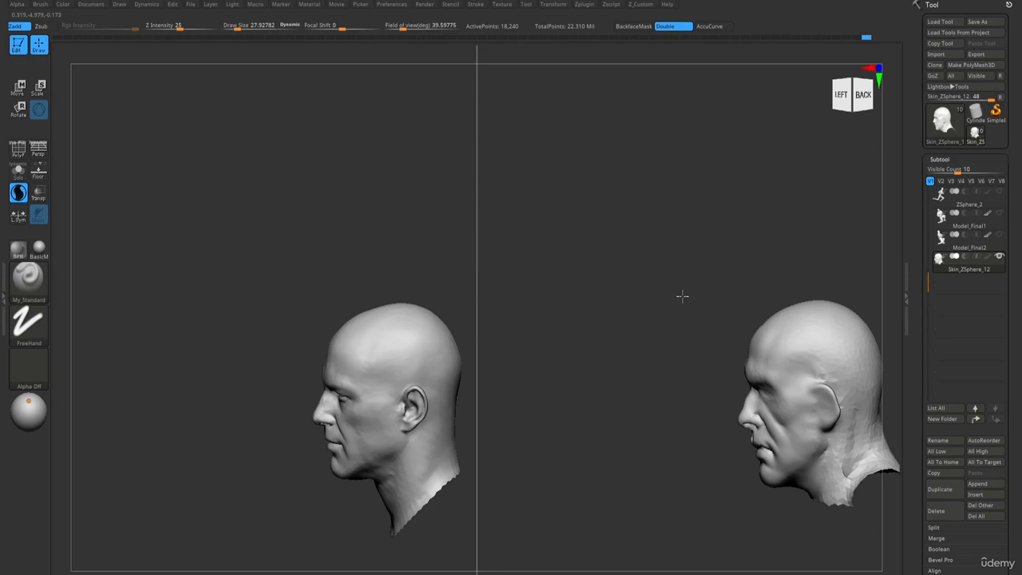
{"action": "left_click_drag", "start_coordinate": [681, 296], "coordinate": [689, 296]}
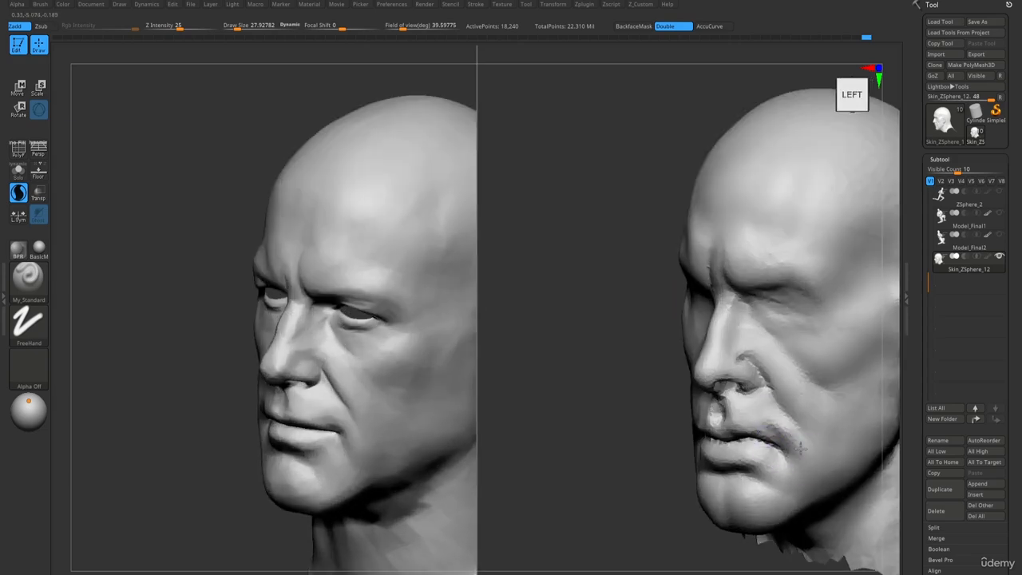
{"action": "key", "text": "shift"}
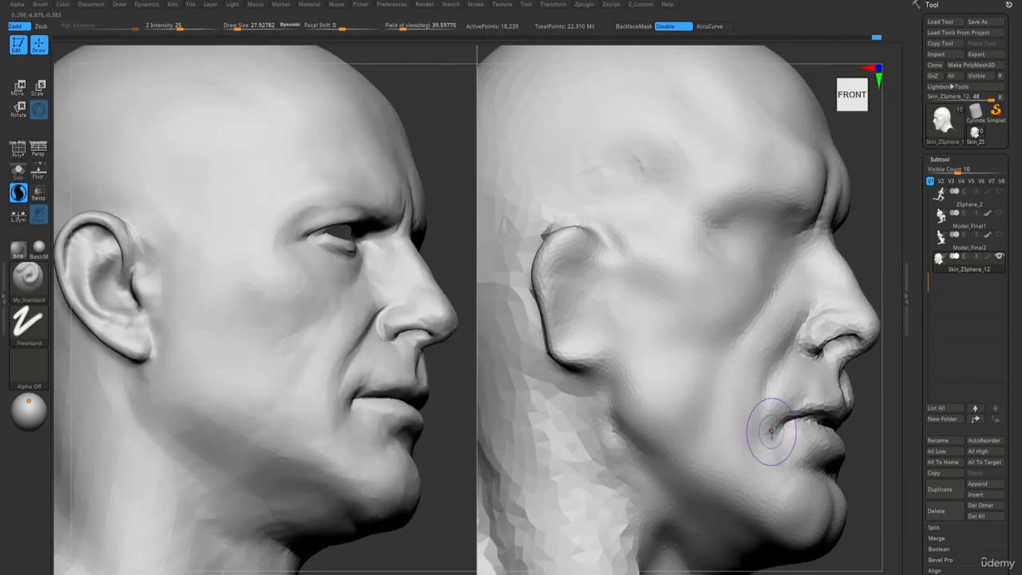
Carve the mouth corner and the line between the lips with DamStandard at about 28 draw size, smoothing around them.
{"action": "key", "text": "b"}
{"action": "key", "text": "d"}
{"action": "key", "text": "s"}
{"action": "key", "text": "shift"}
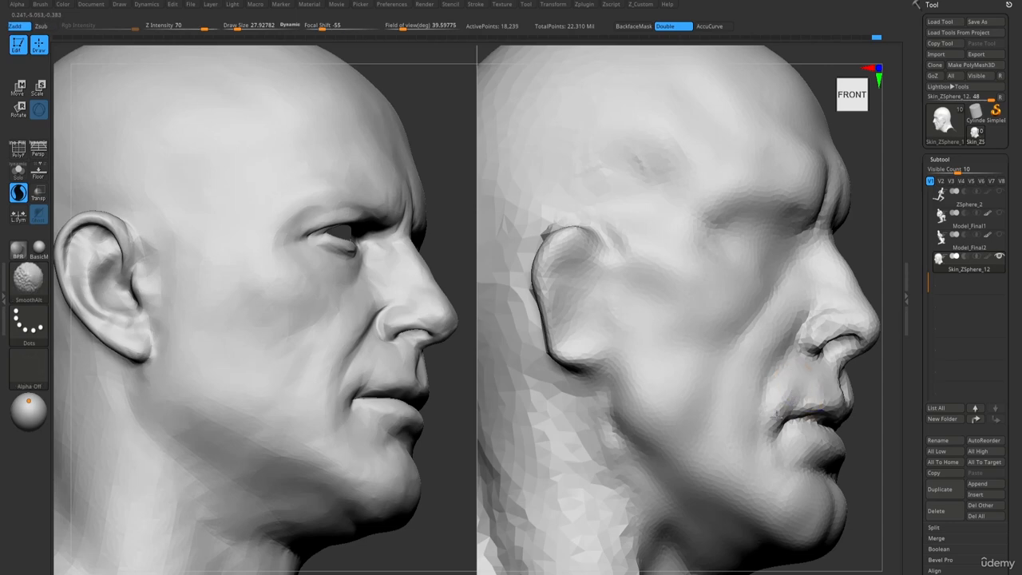
{"action": "mouse_move", "coordinate": [759, 489]}
{"action": "right_mouse_down", "text": "ctrl"}
{"action": "mouse_move", "coordinate": [708, 356]}
{"action": "mouse_move", "coordinate": [801, 481]}
{"action": "mouse_move", "coordinate": [799, 535]}
{"action": "mouse_move", "coordinate": [776, 522]}
{"action": "mouse_move", "coordinate": [784, 513]}
{"action": "mouse_move", "coordinate": [713, 407]}
{"action": "right_mouse_up", "text": "ctrl"}
{"action": "left_click_drag", "start_coordinate": [736, 401], "coordinate": [739, 407]}
{"action": "mouse_move", "coordinate": [739, 407]}
{"action": "right_mouse_down", "text": "ctrl"}
{"action": "mouse_move", "coordinate": [676, 293]}
{"action": "mouse_move", "coordinate": [756, 465]}
{"action": "right_mouse_up", "text": "ctrl"}
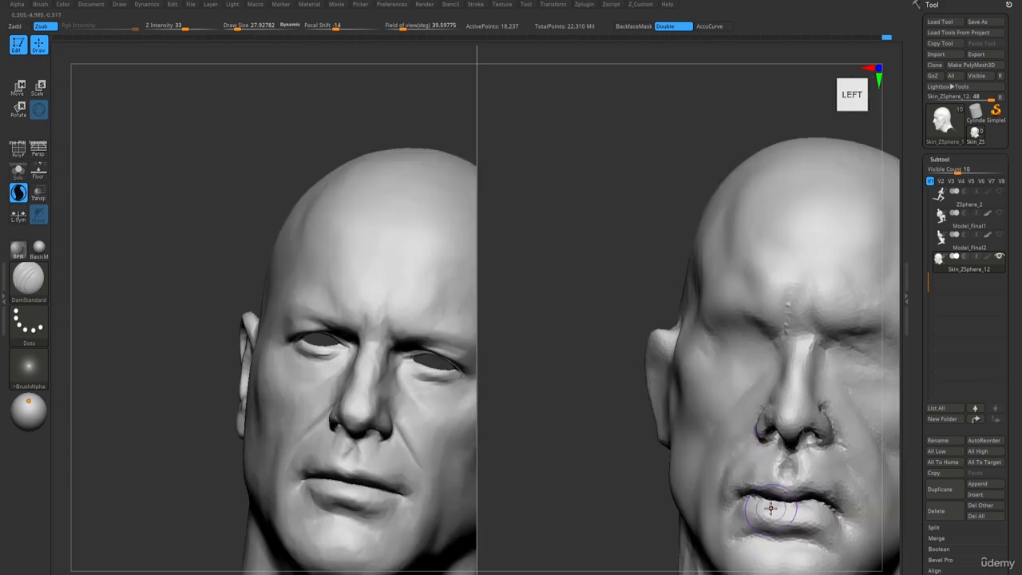
{"action": "right_click_drag", "start_coordinate": [770, 508], "coordinate": [764, 520]}
{"action": "key", "text": "1"}
{"action": "mouse_move", "coordinate": [826, 518]}
{"action": "right_mouse_down"}
{"action": "mouse_move", "coordinate": [784, 513]}
{"action": "mouse_move", "coordinate": [854, 488]}
{"action": "mouse_move", "coordinate": [798, 511]}
{"action": "mouse_move", "coordinate": [744, 499]}
{"action": "mouse_move", "coordinate": [639, 276]}
{"action": "mouse_move", "coordinate": [672, 392]}
{"action": "right_mouse_up"}
Adjust the side contours of the face with the Move brush at a larger draw size.
{"action": "key", "text": "2"}
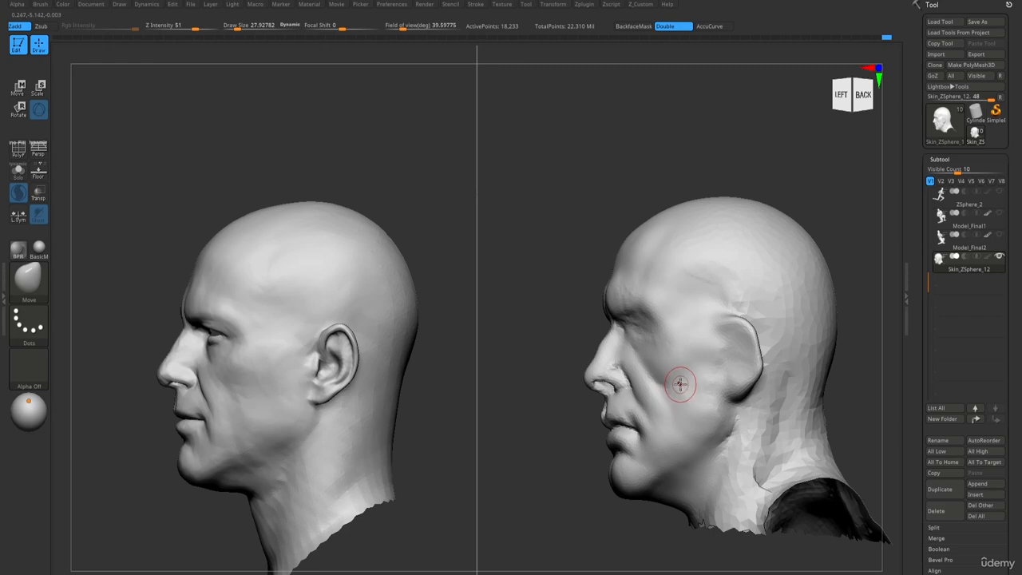
{"action": "key", "text": "shift"}
{"action": "key", "text": "s"}
{"action": "left_click_drag", "start_coordinate": [602, 249], "coordinate": [607, 283]}
{"action": "key", "text": "s"}
{"action": "mouse_move", "coordinate": [641, 299]}
{"action": "right_mouse_down"}
{"action": "mouse_move", "coordinate": [641, 269]}
{"action": "mouse_move", "coordinate": [646, 285]}
{"action": "mouse_move", "coordinate": [620, 326]}
{"action": "right_mouse_up"}
{"action": "mouse_move", "coordinate": [620, 392]}
{"action": "right_mouse_down"}
{"action": "mouse_move", "coordinate": [675, 390]}
{"action": "mouse_move", "coordinate": [624, 389]}
{"action": "right_mouse_up"}
Fill the cheek and cheekbone with My_ClayBuildup at about 62 draw size and smooth the transition toward the jaw.
{"action": "key", "text": "1"}
{"action": "mouse_move", "coordinate": [598, 392]}
{"action": "left_mouse_down", "text": "shift"}
{"action": "mouse_move", "coordinate": [606, 412]}
{"action": "mouse_move", "coordinate": [614, 382]}
{"action": "left_mouse_up", "text": "shift"}
{"action": "right_click_drag", "start_coordinate": [628, 381], "coordinate": [612, 360]}
{"action": "left_click_drag", "start_coordinate": [641, 368], "coordinate": [603, 386]}
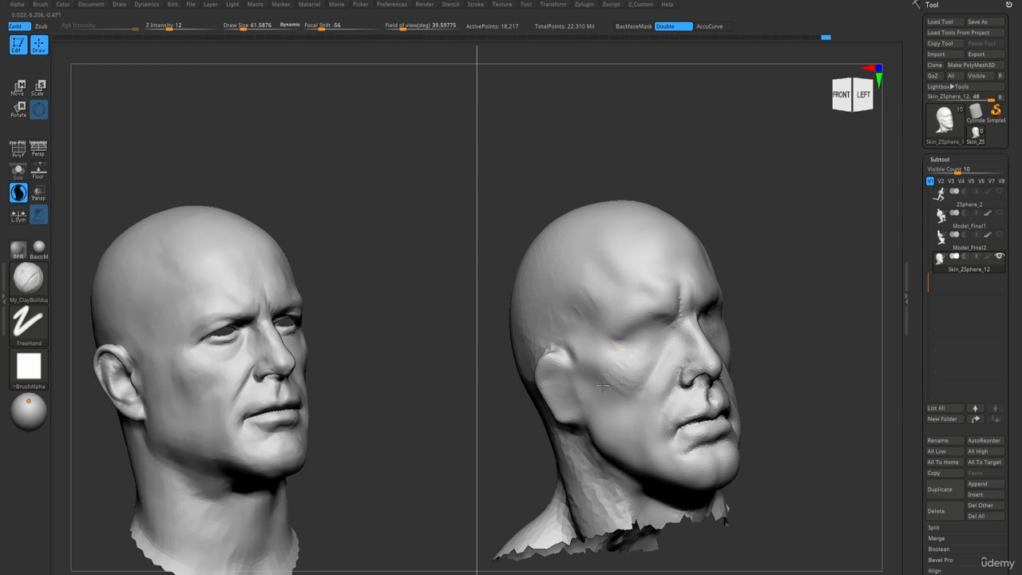
{"action": "mouse_move", "coordinate": [578, 359]}
{"action": "right_mouse_down"}
{"action": "mouse_move", "coordinate": [718, 360]}
{"action": "mouse_move", "coordinate": [738, 344]}
{"action": "right_mouse_up"}
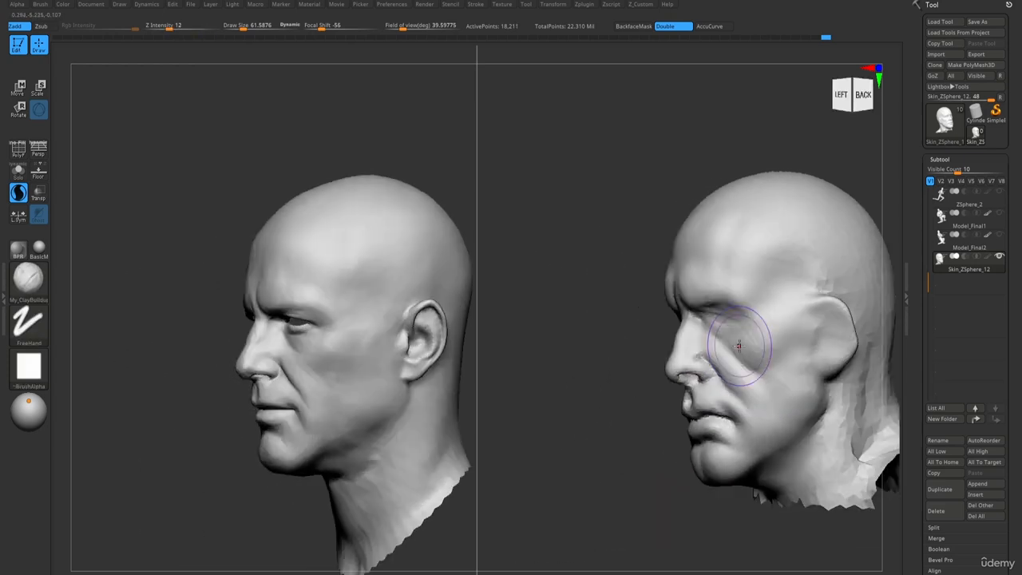
{"action": "key", "text": "shift"}
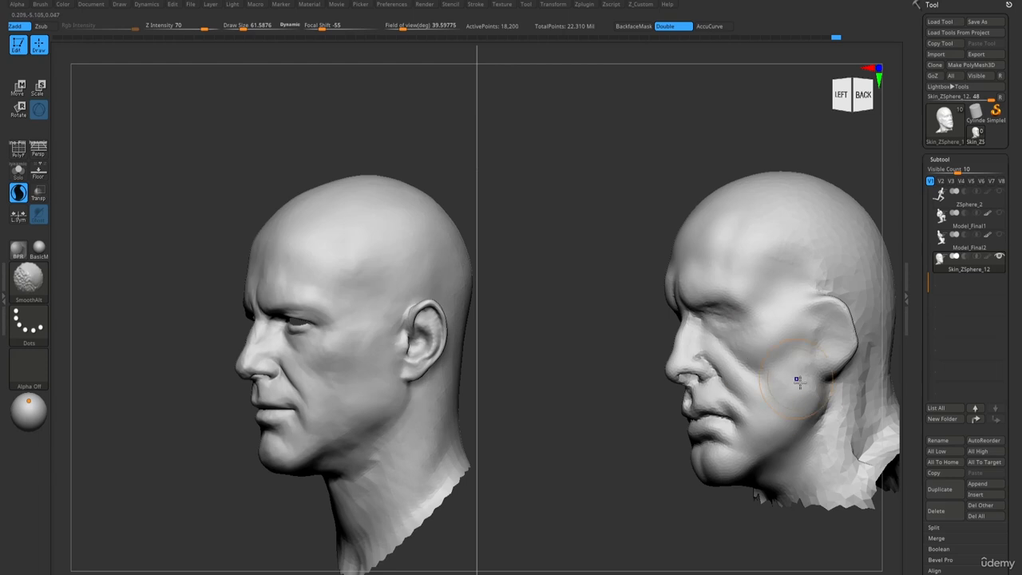
{"action": "mouse_move", "coordinate": [755, 417]}
{"action": "right_mouse_down"}
{"action": "mouse_move", "coordinate": [715, 364]}
{"action": "mouse_move", "coordinate": [760, 395]}
{"action": "mouse_move", "coordinate": [766, 375]}
{"action": "right_mouse_up"}
Carve the crease from the inner eye corner down across the cheek with DamStandard at about 39 draw size.
{"action": "key", "text": "bracketleft"}
{"action": "key", "text": "bracketleft"}
{"action": "key", "text": "b"}
{"action": "key", "text": "d"}
{"action": "key", "text": "s"}
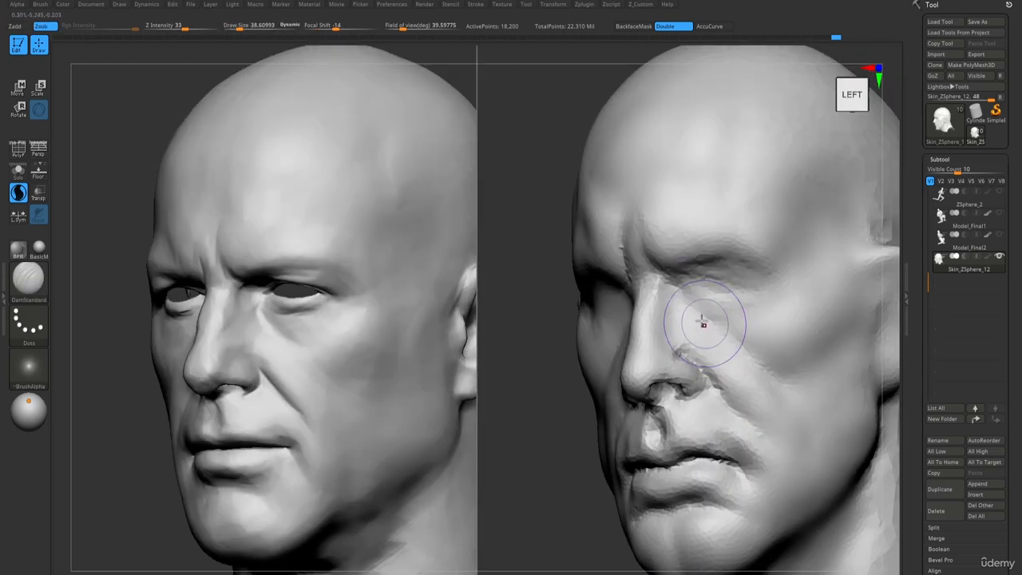
{"action": "mouse_move", "coordinate": [699, 310]}
{"action": "left_mouse_down"}
{"action": "mouse_move", "coordinate": [771, 347]}
{"action": "mouse_move", "coordinate": [713, 322]}
{"action": "left_mouse_up"}
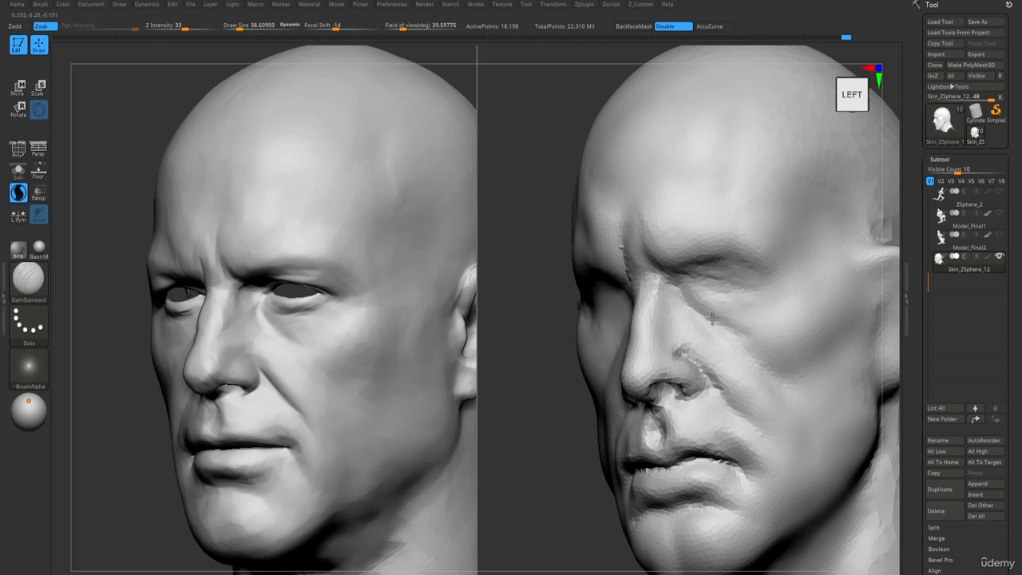
{"action": "mouse_move", "coordinate": [693, 343]}
{"action": "right_mouse_down"}
{"action": "mouse_move", "coordinate": [717, 341]}
{"action": "mouse_move", "coordinate": [706, 277]}
{"action": "right_mouse_up"}
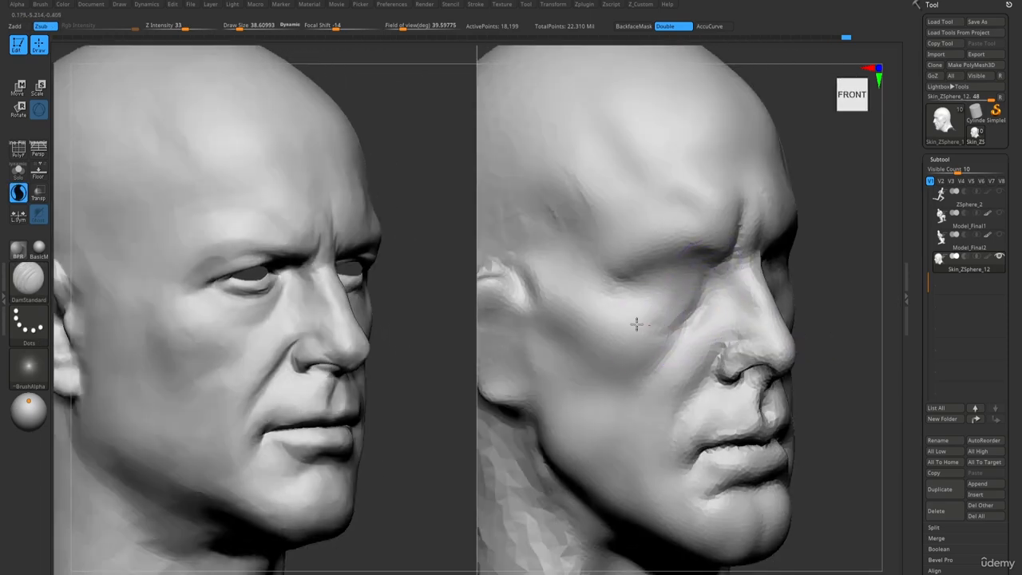
{"action": "right_click_drag", "start_coordinate": [729, 310], "coordinate": [693, 307]}
{"action": "left_click_drag", "start_coordinate": [803, 296], "coordinate": [840, 290]}
{"action": "mouse_move", "coordinate": [766, 319]}
{"action": "right_mouse_down"}
{"action": "mouse_move", "coordinate": [741, 312]}
{"action": "mouse_move", "coordinate": [692, 212]}
{"action": "mouse_move", "coordinate": [714, 301]}
{"action": "right_mouse_up"}
Soften the under-eye area and the inner cheek with C_Clay at about 39 draw size.
{"action": "key", "text": "1"}
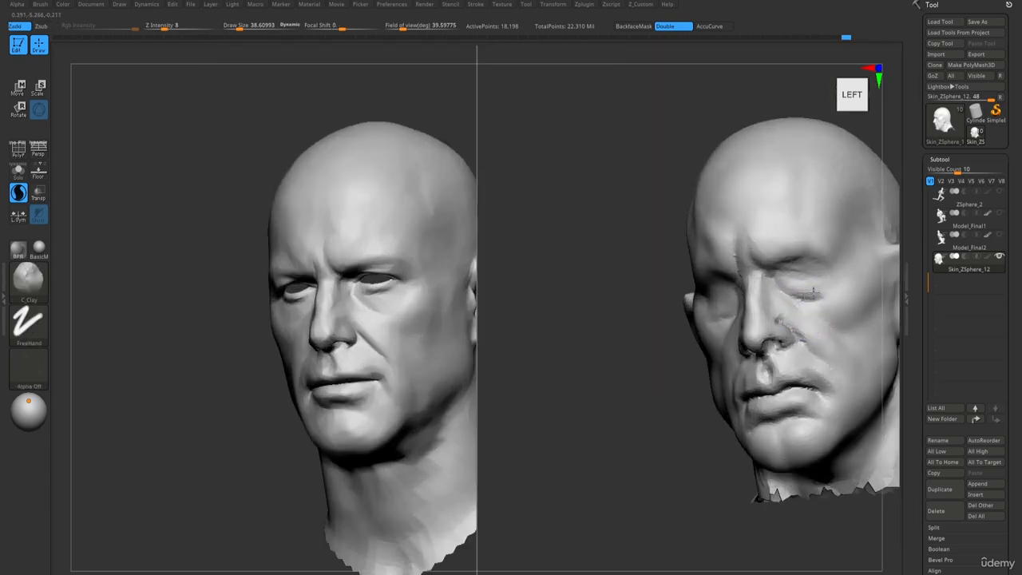
{"action": "mouse_move", "coordinate": [793, 299]}
{"action": "right_mouse_down"}
{"action": "mouse_move", "coordinate": [711, 311]}
{"action": "mouse_move", "coordinate": [838, 297]}
{"action": "mouse_move", "coordinate": [683, 194]}
{"action": "mouse_move", "coordinate": [634, 242]}
{"action": "mouse_move", "coordinate": [741, 305]}
{"action": "right_mouse_up"}
{"action": "right_click_drag", "start_coordinate": [684, 278], "coordinate": [677, 236]}
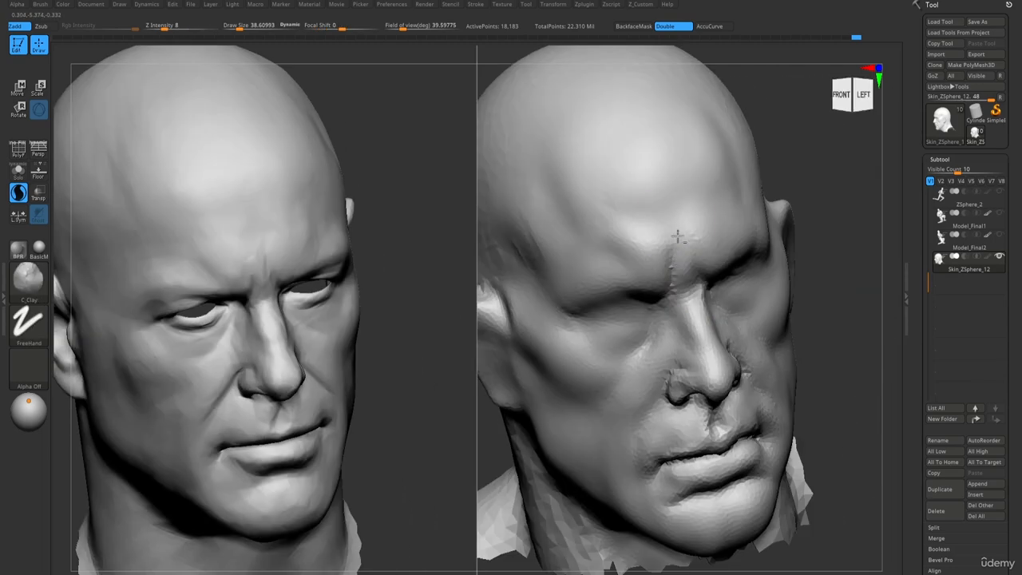
{"action": "right_click_drag", "start_coordinate": [720, 358], "coordinate": [696, 308]}
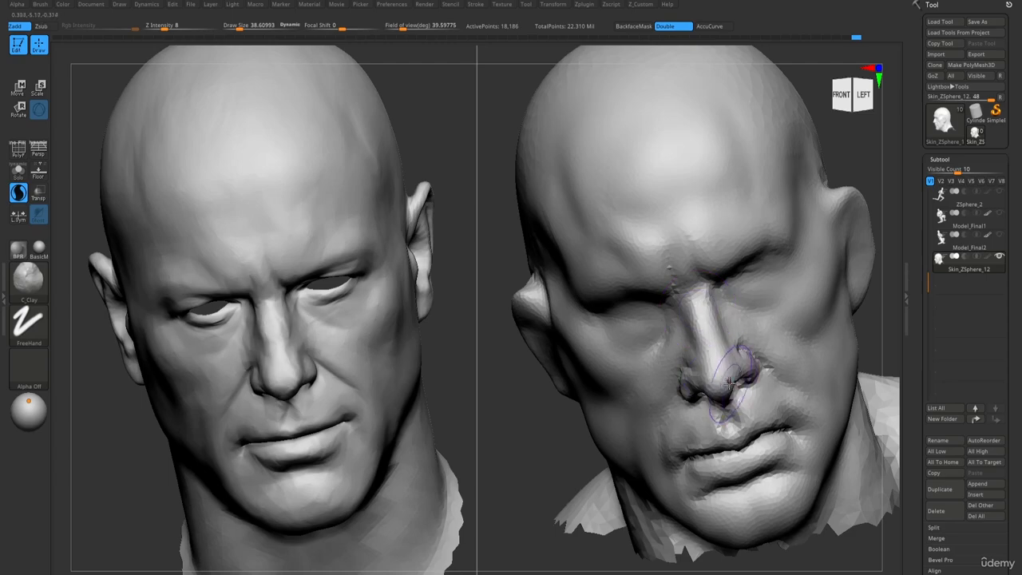
Reshape the nose tip and nostril wings with the Move brush at about 39 draw size.
{"action": "key", "text": "w"}
{"action": "key", "text": "q"}
{"action": "key", "text": "b"}
{"action": "key", "text": "m"}
{"action": "key", "text": "v"}
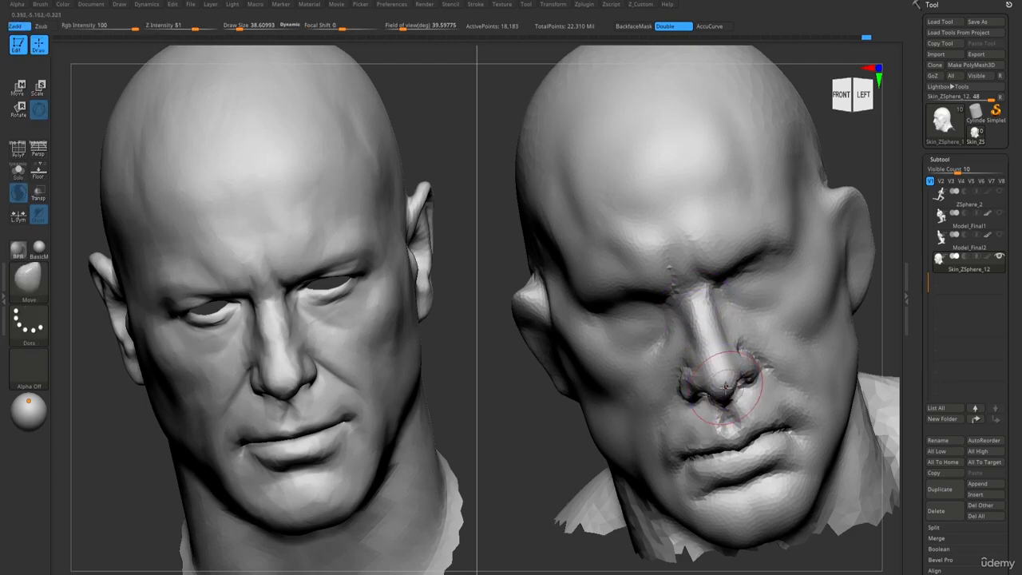
{"action": "right_click_drag", "start_coordinate": [740, 373], "coordinate": [782, 399]}
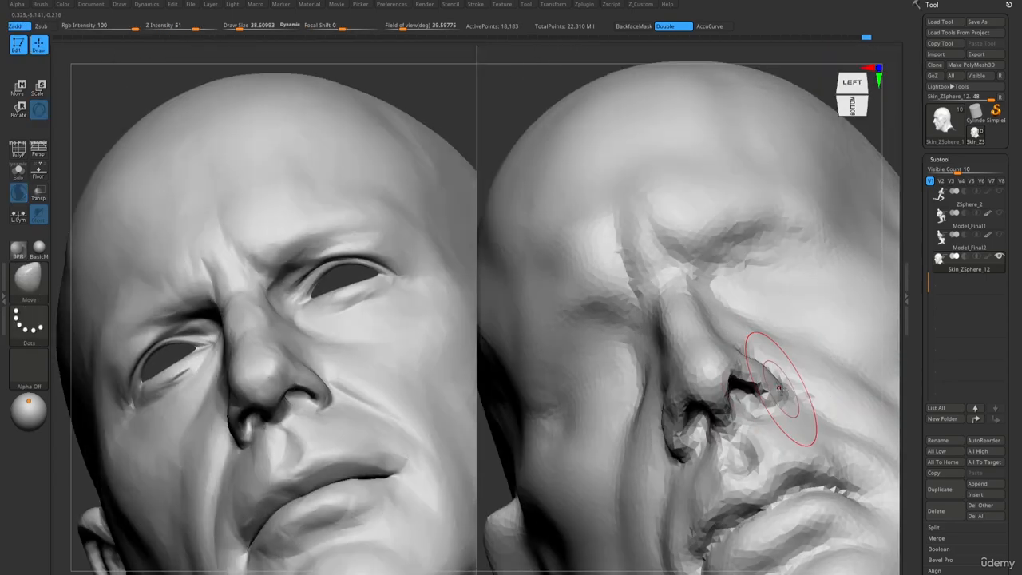
Carve the crease around the outer nostril wing with DamStandard at about 17 draw size.
{"action": "key", "text": "b"}
{"action": "key", "text": "d"}
{"action": "key", "text": "s"}
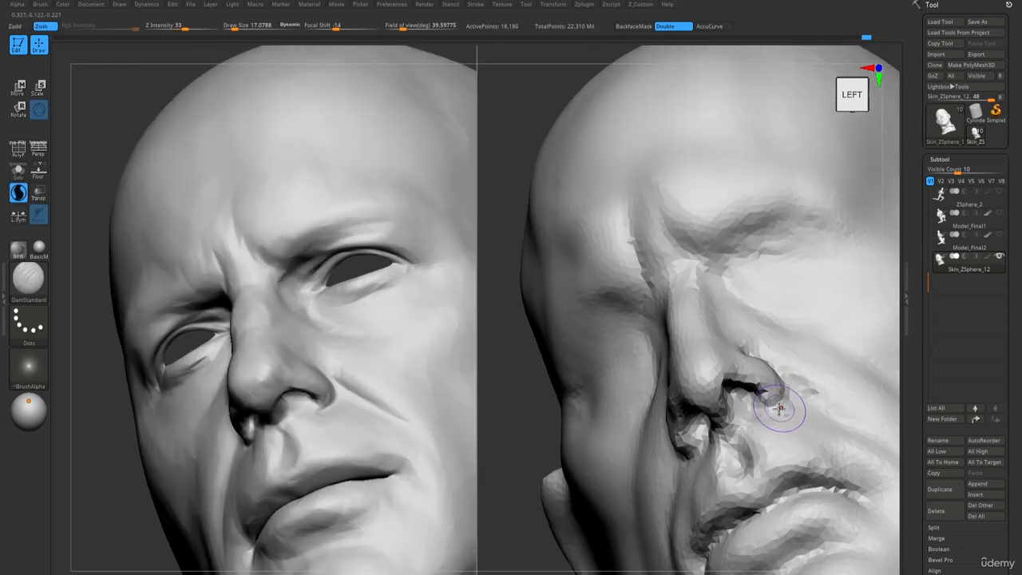
Reshape the nostrils from below with Move at about 28 draw size, and the mouth area at about 39.
{"action": "key", "text": "b"}
{"action": "key", "text": "m"}
{"action": "key", "text": "v"}
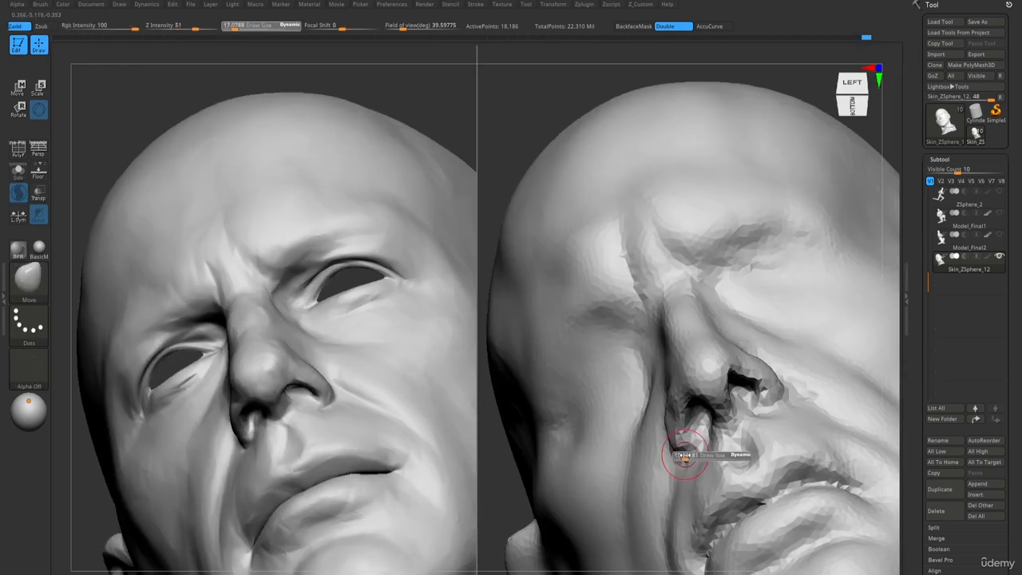
{"action": "key", "text": "]"}
{"action": "key", "text": "]"}
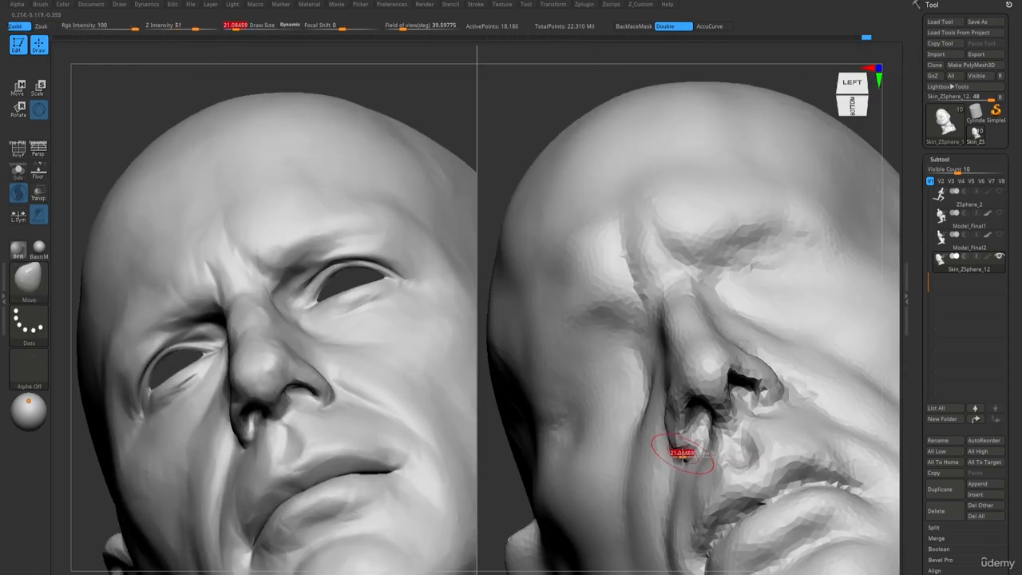
{"action": "right_click_drag", "start_coordinate": [694, 429], "coordinate": [694, 458]}
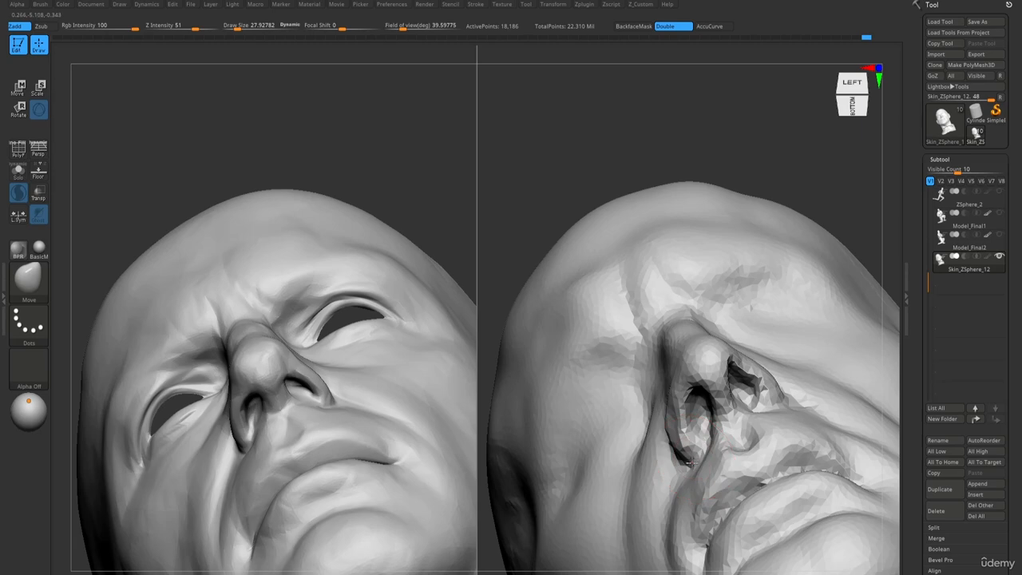
{"action": "left_click_drag", "start_coordinate": [691, 462], "coordinate": [693, 456]}
{"action": "right_click_drag", "start_coordinate": [690, 460], "coordinate": [653, 447]}
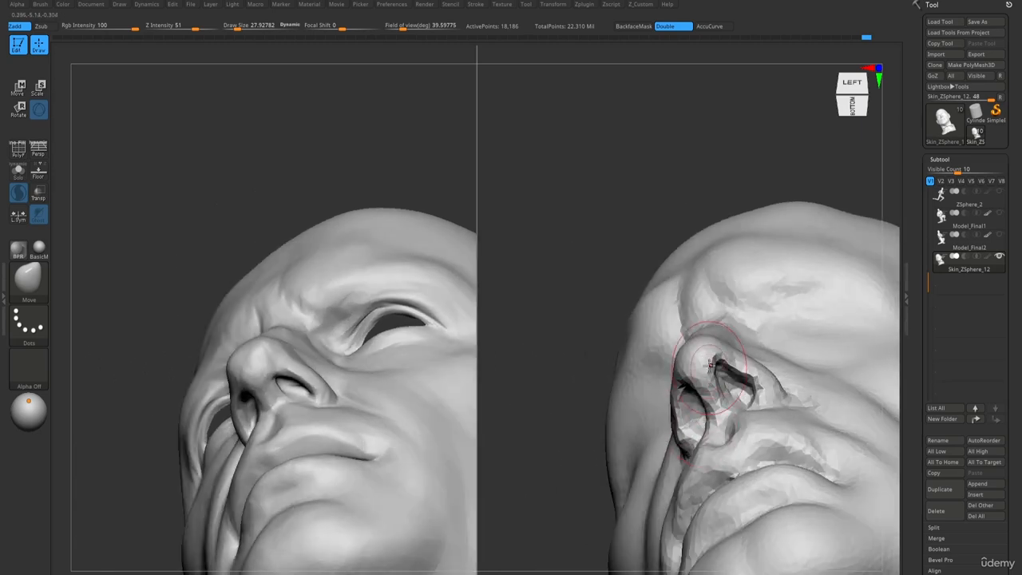
{"action": "left_click_drag", "start_coordinate": [710, 365], "coordinate": [700, 358]}
{"action": "mouse_move", "coordinate": [700, 357]}
{"action": "right_mouse_down"}
{"action": "mouse_move", "coordinate": [712, 381]}
{"action": "mouse_move", "coordinate": [668, 337]}
{"action": "mouse_move", "coordinate": [719, 496]}
{"action": "mouse_move", "coordinate": [675, 379]}
{"action": "right_mouse_up"}
{"action": "key", "text": "bracketright"}
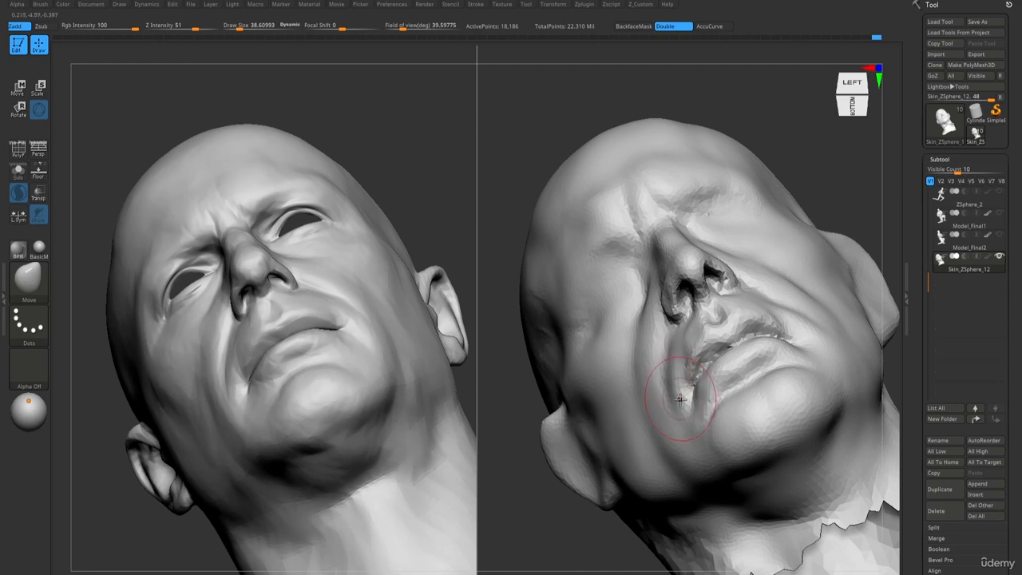
{"action": "mouse_move", "coordinate": [768, 324]}
{"action": "right_mouse_down"}
{"action": "mouse_move", "coordinate": [771, 310]}
{"action": "mouse_move", "coordinate": [797, 310]}
{"action": "right_mouse_up"}
Fill the cheek beside the mouth and the upper lip with C_Clay at about 39 draw size, smoothing the surface.
{"action": "key", "text": "1"}
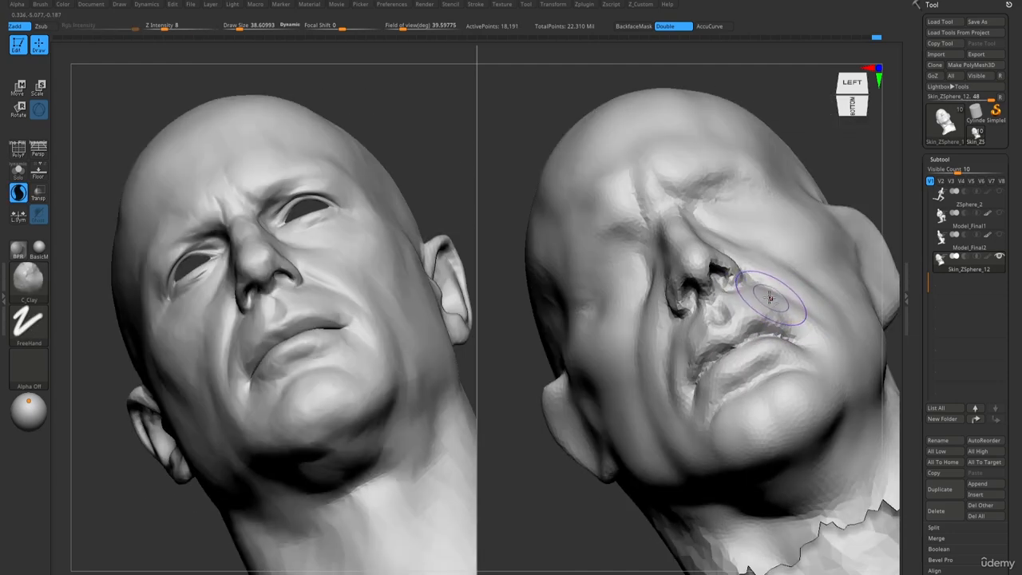
{"action": "left_click_drag", "start_coordinate": [775, 296], "coordinate": [846, 350]}
{"action": "mouse_move", "coordinate": [689, 453]}
{"action": "right_mouse_down", "text": "ctrl"}
{"action": "mouse_move", "coordinate": [683, 328]}
{"action": "mouse_move", "coordinate": [715, 345]}
{"action": "right_mouse_up", "text": "ctrl"}
{"action": "left_click_drag", "start_coordinate": [715, 346], "coordinate": [709, 361], "text": "shift"}
{"action": "mouse_move", "coordinate": [705, 369]}
{"action": "right_mouse_down", "text": "ctrl"}
{"action": "mouse_move", "coordinate": [700, 298]}
{"action": "mouse_move", "coordinate": [708, 290]}
{"action": "mouse_move", "coordinate": [721, 335]}
{"action": "mouse_move", "coordinate": [742, 351]}
{"action": "right_mouse_up", "text": "ctrl"}
{"action": "mouse_move", "coordinate": [742, 351]}
{"action": "right_mouse_down"}
{"action": "mouse_move", "coordinate": [771, 347]}
{"action": "mouse_move", "coordinate": [753, 347]}
{"action": "right_mouse_up"}
{"action": "left_click_drag", "start_coordinate": [753, 348], "coordinate": [771, 395], "text": "shift"}
{"action": "right_click_drag", "start_coordinate": [750, 351], "coordinate": [765, 366], "text": "alt"}
{"action": "right_click_drag", "start_coordinate": [765, 366], "coordinate": [751, 389], "text": "ctrl"}
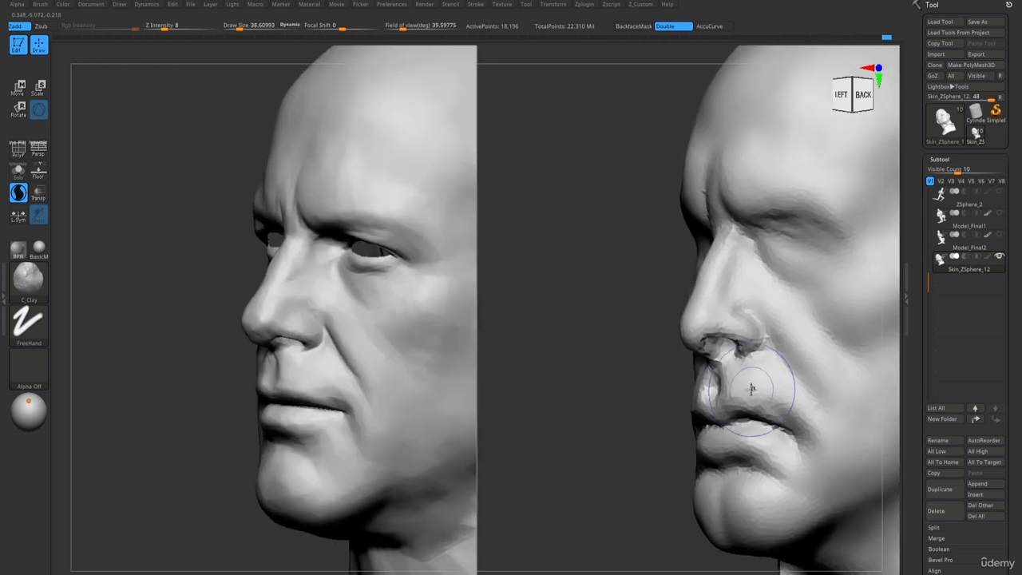
Refine the nostril wing and the area beneath it with C_Clay, reducing the draw size from about 28 to 21.
{"action": "right_click_drag", "start_coordinate": [730, 346], "coordinate": [725, 338]}
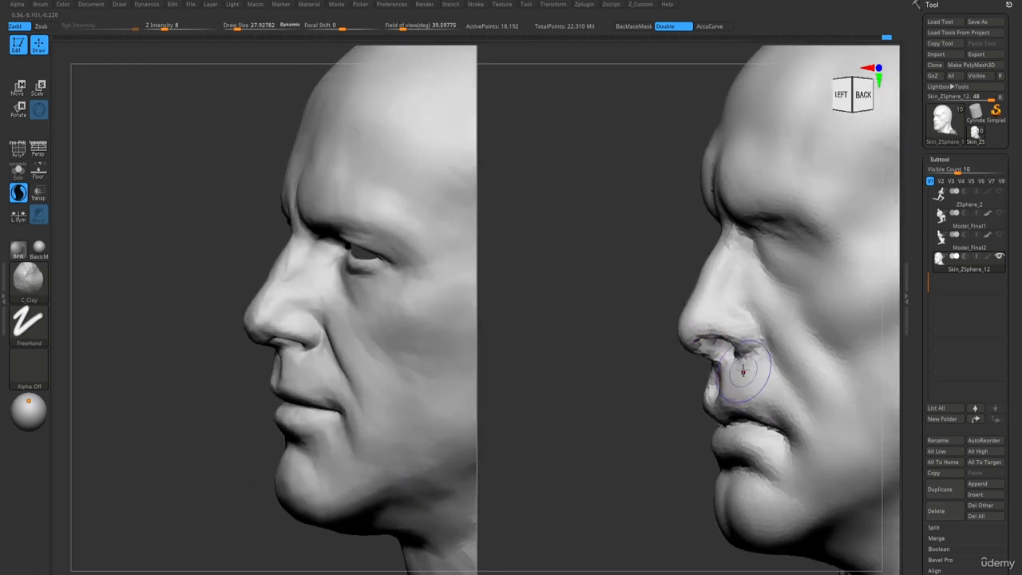
{"action": "key", "text": "s"}
{"action": "left_click_drag", "start_coordinate": [743, 371], "coordinate": [725, 329], "text": "shift"}
{"action": "mouse_move", "coordinate": [749, 339]}
{"action": "left_mouse_down"}
{"action": "mouse_move", "coordinate": [726, 325]}
{"action": "mouse_move", "coordinate": [736, 323]}
{"action": "left_mouse_up"}
{"action": "key", "text": "s"}
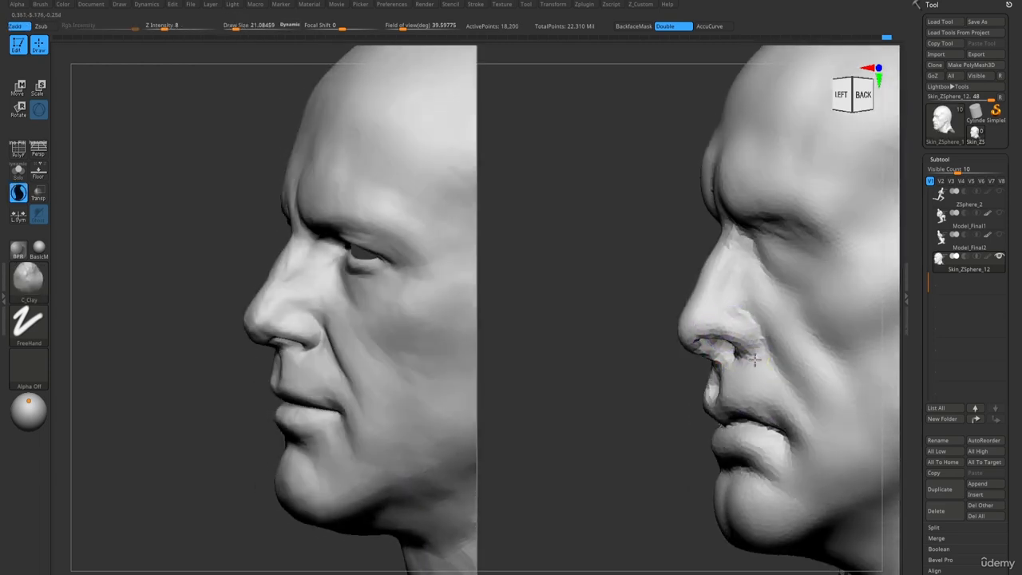
{"action": "mouse_move", "coordinate": [755, 361]}
{"action": "right_mouse_down"}
{"action": "mouse_move", "coordinate": [726, 329]}
{"action": "mouse_move", "coordinate": [726, 311]}
{"action": "right_mouse_up"}
Define the crease around the nostril wing with DamStandard at about 21 draw size and adjust its shape with Move.
{"action": "key", "text": "b"}
{"action": "key", "text": "d"}
{"action": "key", "text": "s"}
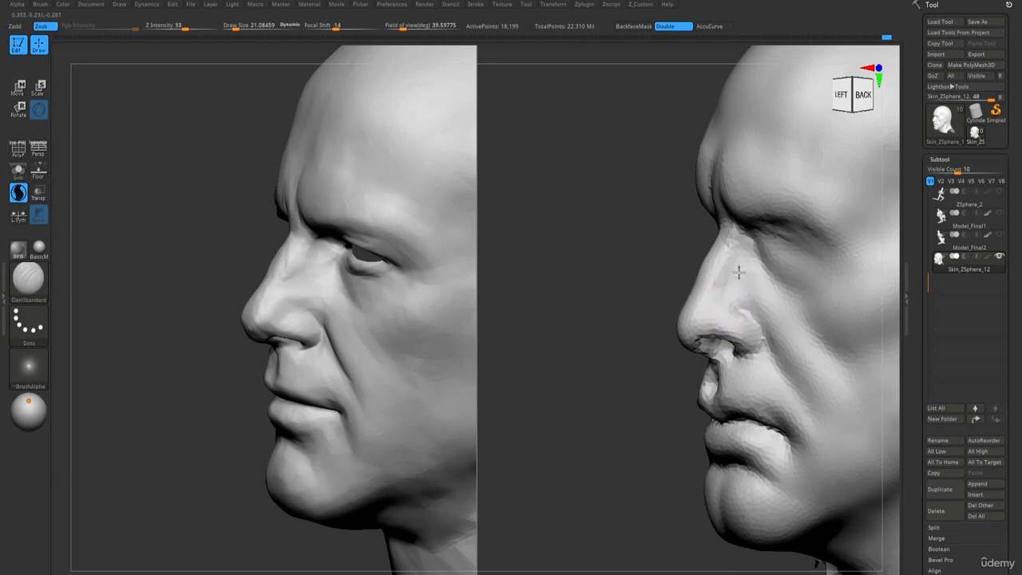
{"action": "mouse_move", "coordinate": [755, 276]}
{"action": "right_mouse_down"}
{"action": "mouse_move", "coordinate": [735, 292]}
{"action": "mouse_move", "coordinate": [728, 270]}
{"action": "mouse_move", "coordinate": [654, 263]}
{"action": "right_mouse_up"}
{"action": "key", "text": "b"}
{"action": "key", "text": "m"}
{"action": "key", "text": "v"}
Build up the side and underside of the nose with My_ClayBuildup at about 21 draw size and smooth it.
{"action": "key", "text": "b"}
{"action": "key", "text": "c"}
{"action": "key", "text": "b"}
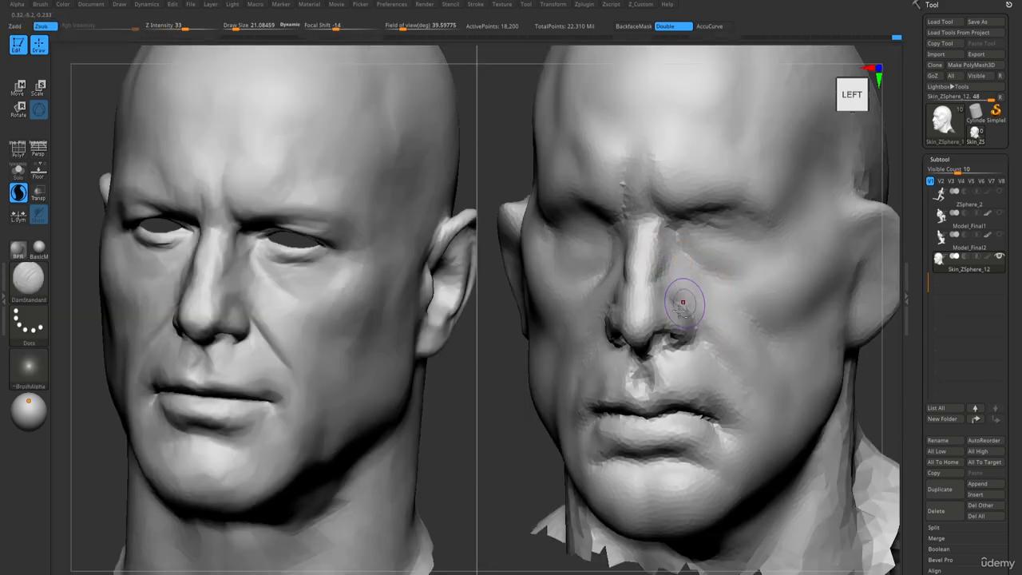
{"action": "right_click_drag", "start_coordinate": [678, 296], "coordinate": [683, 344]}
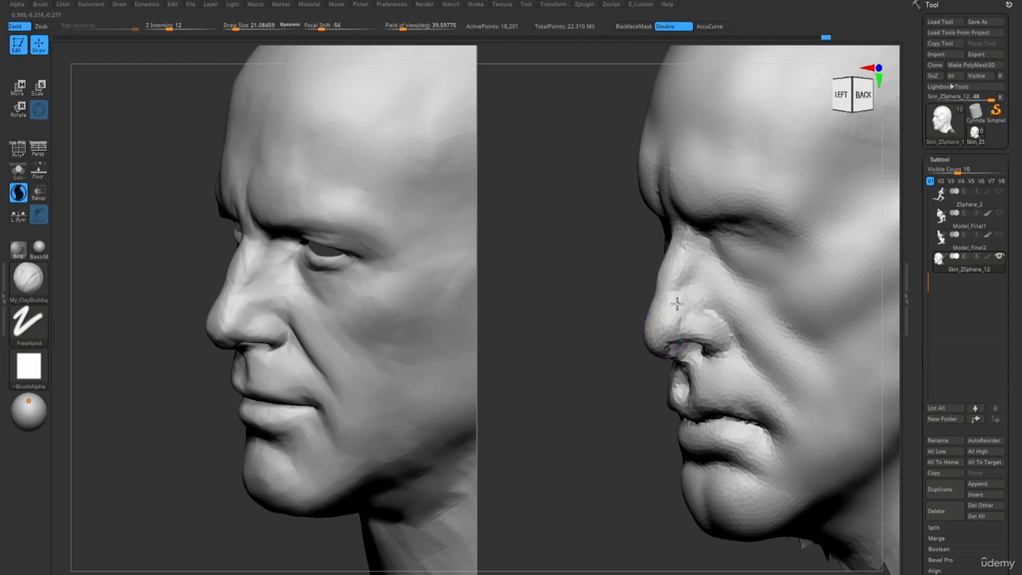
{"action": "right_click_drag", "start_coordinate": [661, 346], "coordinate": [601, 323]}
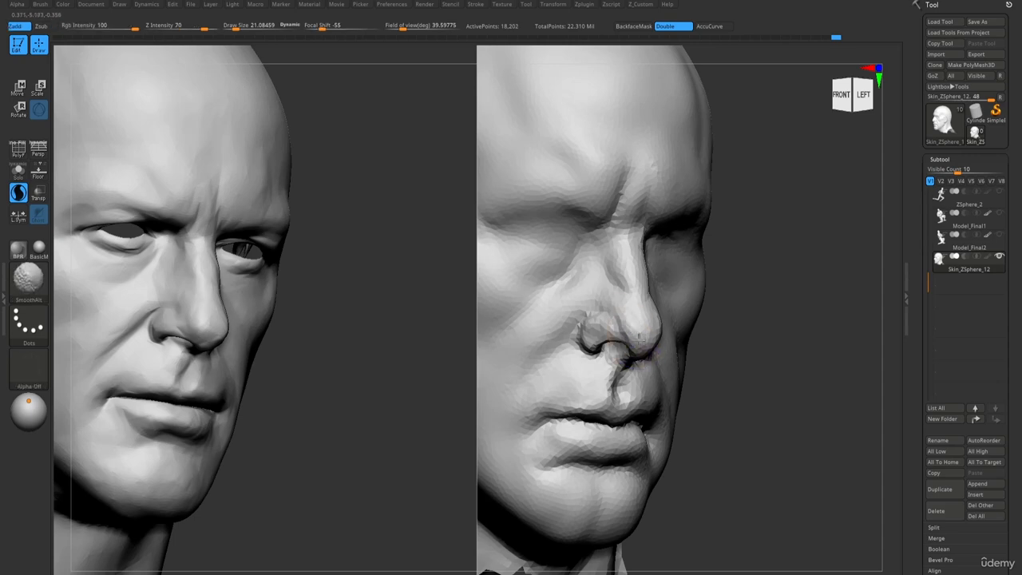
{"action": "right_click_drag", "start_coordinate": [625, 335], "coordinate": [620, 343], "text": "shift"}
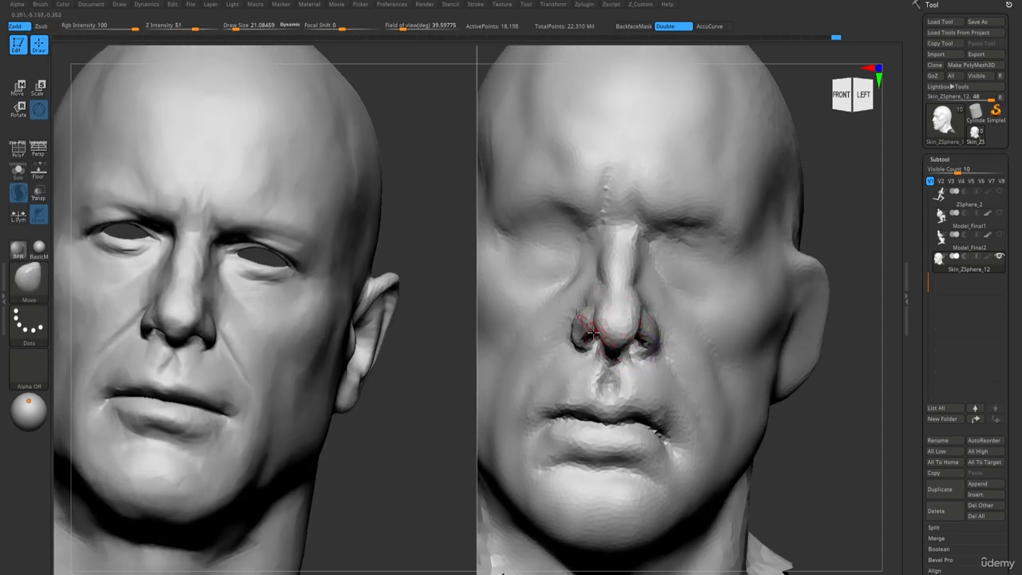
Adjust the nose tip and nostrils in front and side view with the Move brush.
{"action": "right_click_drag", "start_coordinate": [593, 334], "coordinate": [574, 338]}
{"action": "key", "text": "s"}
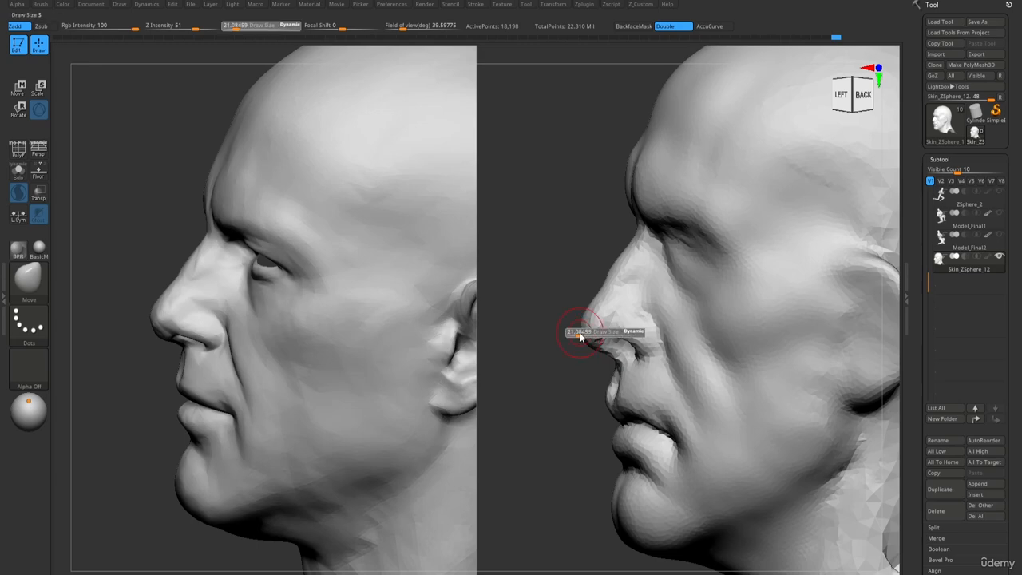
{"action": "left_click_drag", "start_coordinate": [580, 337], "coordinate": [585, 335]}
{"action": "mouse_move", "coordinate": [601, 337]}
{"action": "right_mouse_down"}
{"action": "mouse_move", "coordinate": [588, 339]}
{"action": "mouse_move", "coordinate": [638, 354]}
{"action": "right_mouse_up"}
Carve the underside of the nostril and the crease around its wing with DamStandard at about 21 draw size.
{"action": "key", "text": "b"}
{"action": "key", "text": "d"}
{"action": "key", "text": "s"}
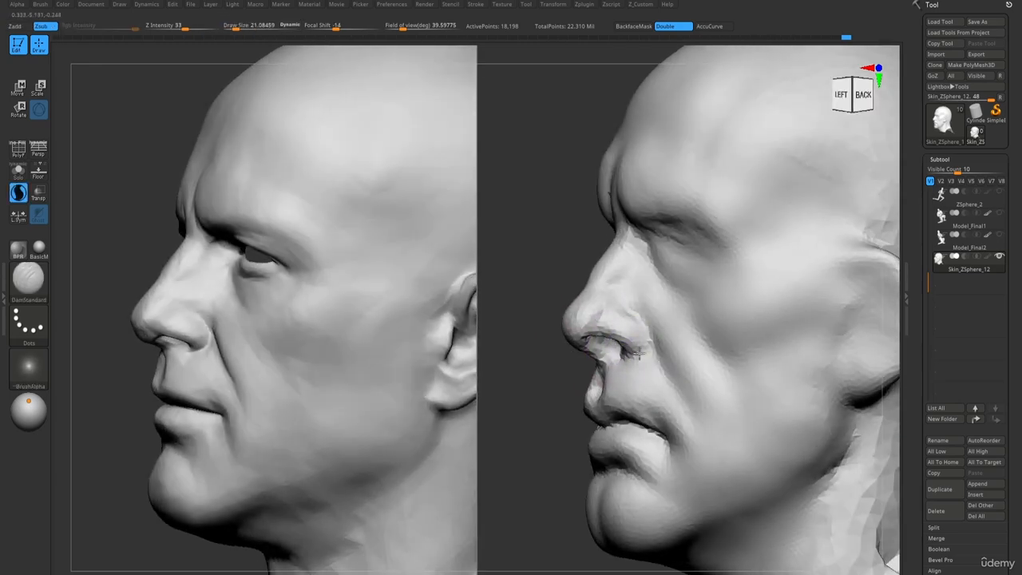
{"action": "mouse_move", "coordinate": [653, 347]}
{"action": "left_mouse_down"}
{"action": "mouse_move", "coordinate": [652, 356]}
{"action": "mouse_move", "coordinate": [630, 358]}
{"action": "left_mouse_up"}
{"action": "mouse_move", "coordinate": [619, 361]}
{"action": "right_mouse_down", "text": "ctrl"}
{"action": "mouse_move", "coordinate": [577, 225]}
{"action": "mouse_move", "coordinate": [598, 226]}
{"action": "mouse_move", "coordinate": [612, 382]}
{"action": "mouse_move", "coordinate": [639, 511]}
{"action": "right_mouse_up", "text": "ctrl"}
Build up the nostril rim with My_ClayBuildup and reshape the underside of the nose with Move at about 23 to 36 draw size.
{"action": "key", "text": "1"}
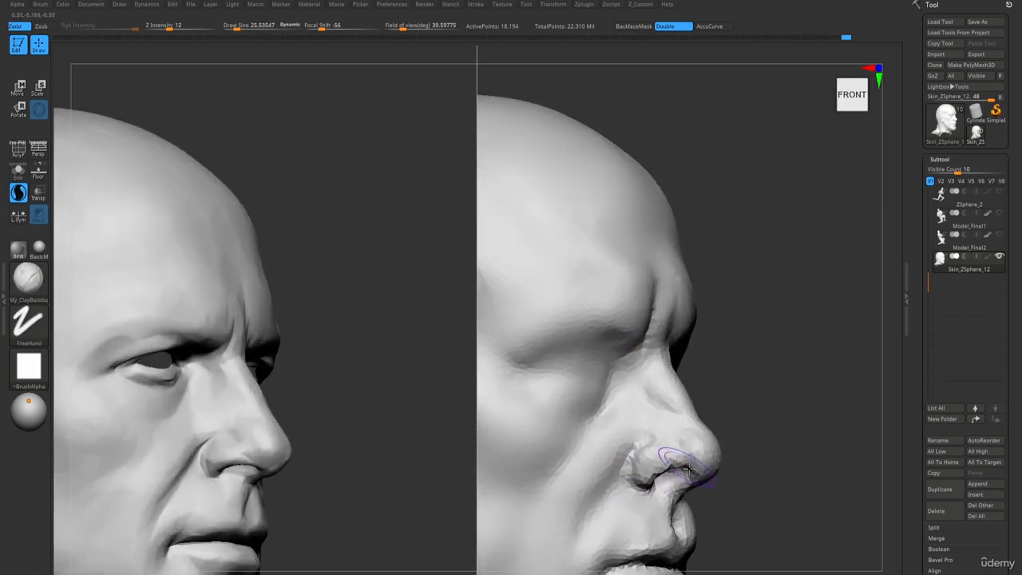
{"action": "mouse_move", "coordinate": [686, 469]}
{"action": "right_mouse_down"}
{"action": "mouse_move", "coordinate": [660, 471]}
{"action": "mouse_move", "coordinate": [669, 451]}
{"action": "mouse_move", "coordinate": [691, 467]}
{"action": "mouse_move", "coordinate": [682, 455]}
{"action": "right_mouse_up"}
{"action": "key", "text": "b"}
{"action": "key", "text": "m"}
{"action": "key", "text": "v"}
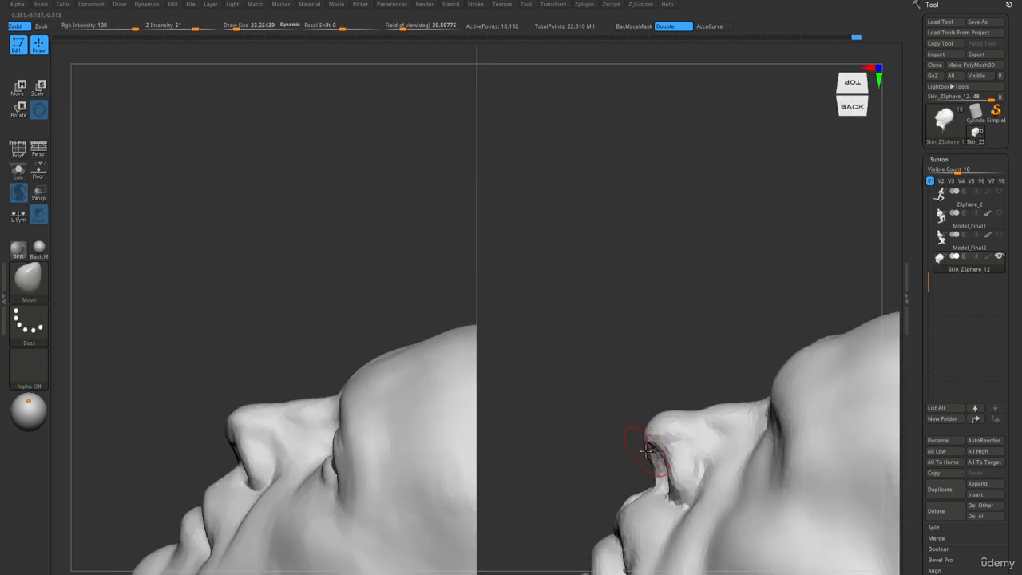
{"action": "left_click_drag", "start_coordinate": [652, 462], "coordinate": [667, 465]}
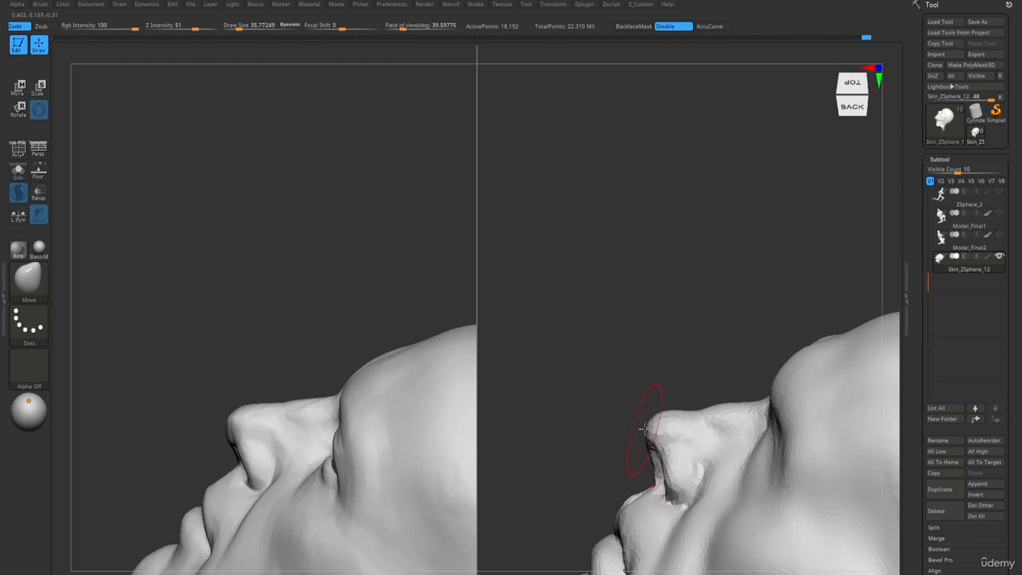
{"action": "mouse_move", "coordinate": [664, 409]}
{"action": "right_mouse_down"}
{"action": "mouse_move", "coordinate": [660, 395]}
{"action": "mouse_move", "coordinate": [640, 449]}
{"action": "mouse_move", "coordinate": [617, 470]}
{"action": "mouse_move", "coordinate": [594, 266]}
{"action": "mouse_move", "coordinate": [593, 327]}
{"action": "mouse_move", "coordinate": [696, 492]}
{"action": "mouse_move", "coordinate": [700, 419]}
{"action": "mouse_move", "coordinate": [707, 455]}
{"action": "right_mouse_up"}
Build up the nostril wing and adjoining cheek with My_ClayBuildup at about 36 draw size and smooth the transition.
{"action": "key", "text": "1"}
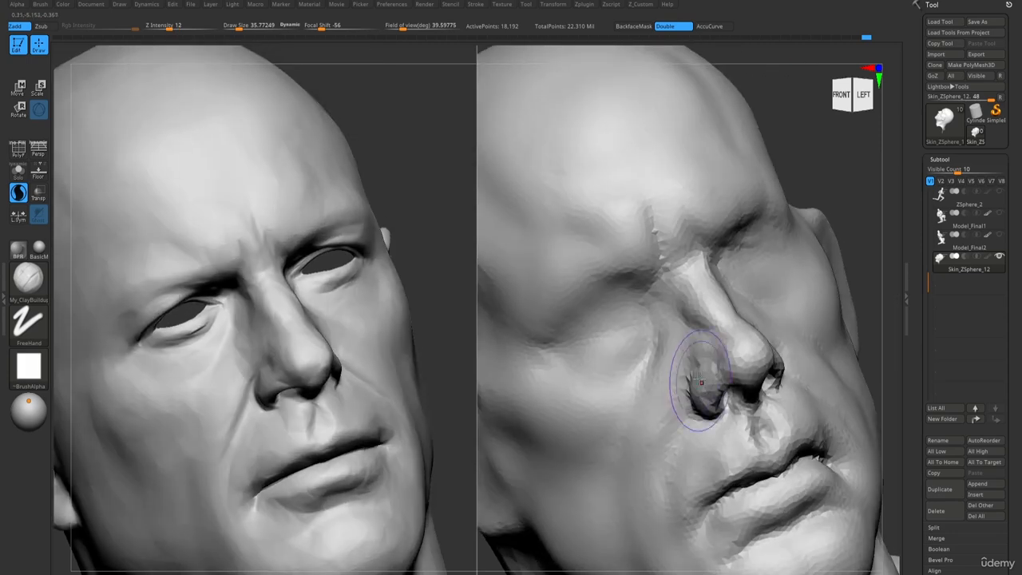
{"action": "right_click_drag", "start_coordinate": [698, 351], "coordinate": [704, 366], "text": "shift"}
{"action": "mouse_move", "coordinate": [682, 360]}
{"action": "left_mouse_down"}
{"action": "mouse_move", "coordinate": [680, 388]}
{"action": "mouse_move", "coordinate": [710, 340]}
{"action": "mouse_move", "coordinate": [664, 366]}
{"action": "left_mouse_up"}
{"action": "mouse_move", "coordinate": [670, 425]}
{"action": "right_mouse_down"}
{"action": "mouse_move", "coordinate": [663, 412]}
{"action": "mouse_move", "coordinate": [707, 342]}
{"action": "mouse_move", "coordinate": [746, 331]}
{"action": "right_mouse_up"}
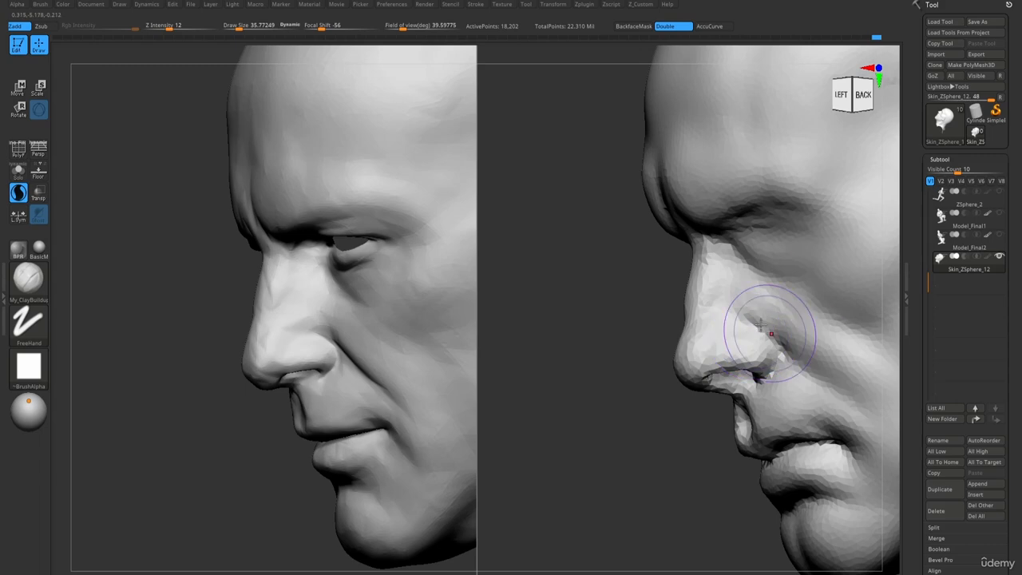
{"action": "left_click_drag", "start_coordinate": [769, 334], "coordinate": [755, 306], "text": "shift"}
Work over the forehead with DamStandard at about 104 draw size and smooth the side of the skull.
{"action": "mouse_move", "coordinate": [718, 335]}
{"action": "right_mouse_down", "text": "ctrl"}
{"action": "mouse_move", "coordinate": [678, 282]}
{"action": "mouse_move", "coordinate": [685, 311]}
{"action": "mouse_move", "coordinate": [643, 285]}
{"action": "mouse_move", "coordinate": [688, 226]}
{"action": "mouse_move", "coordinate": [643, 237]}
{"action": "right_mouse_up", "text": "ctrl"}
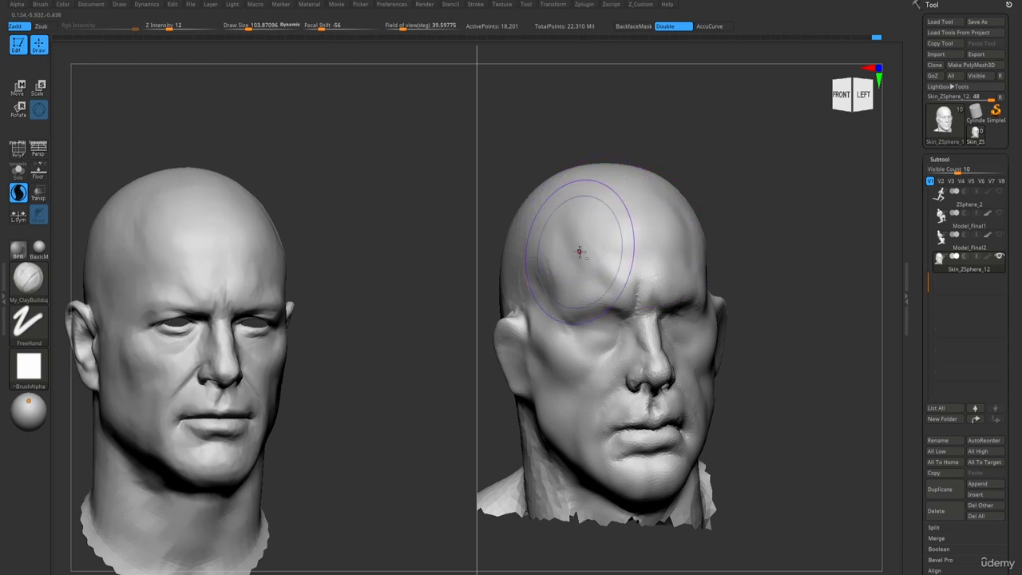
{"action": "key", "text": "b"}
{"action": "key", "text": "d"}
{"action": "key", "text": "s"}
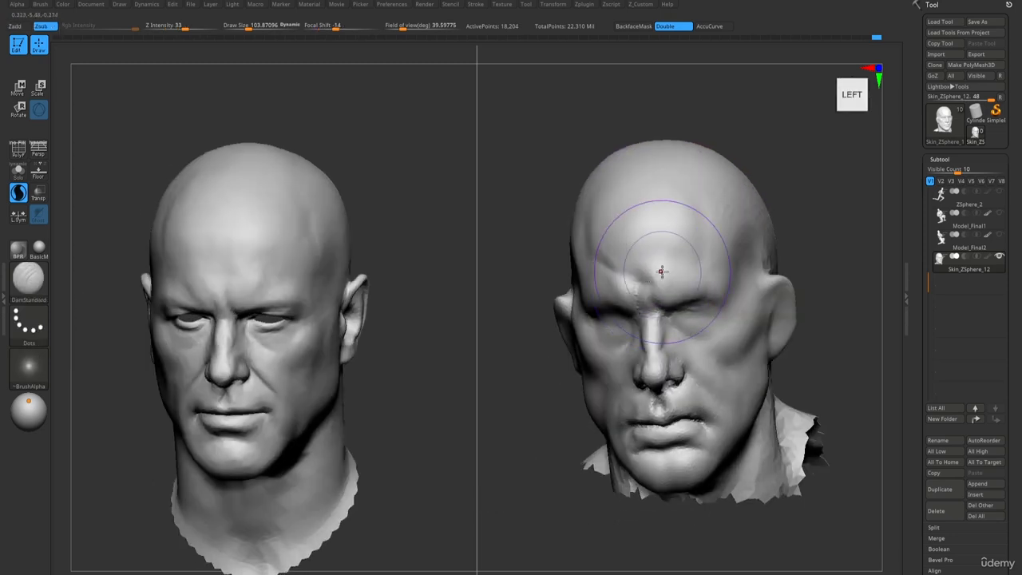
{"action": "key", "text": "shift"}
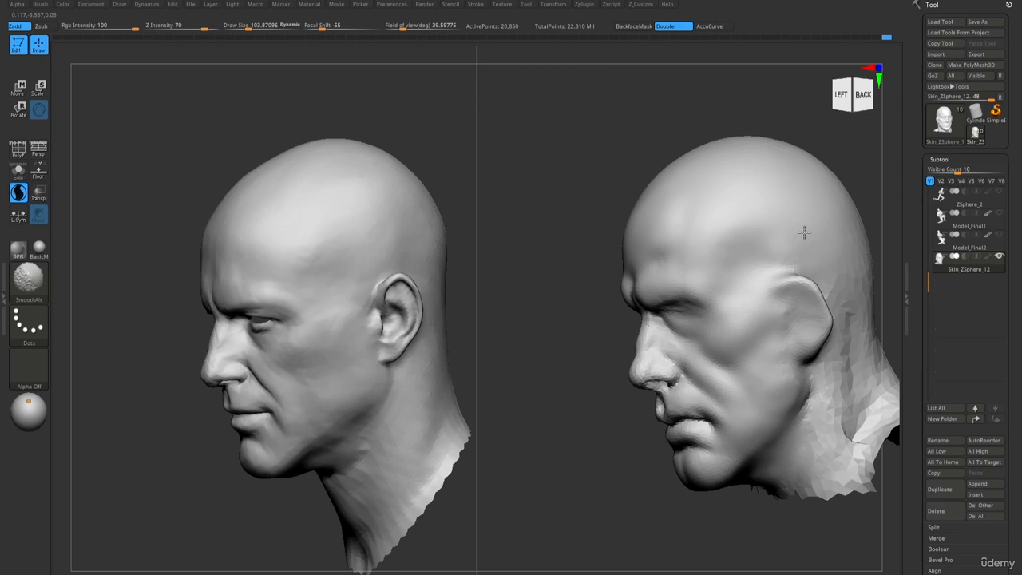
Reshape the top of the skull with Move and smooth the back of the head and neck at about 157 draw size.
{"action": "left_click_drag", "start_coordinate": [804, 232], "coordinate": [625, 234], "text": "alt"}
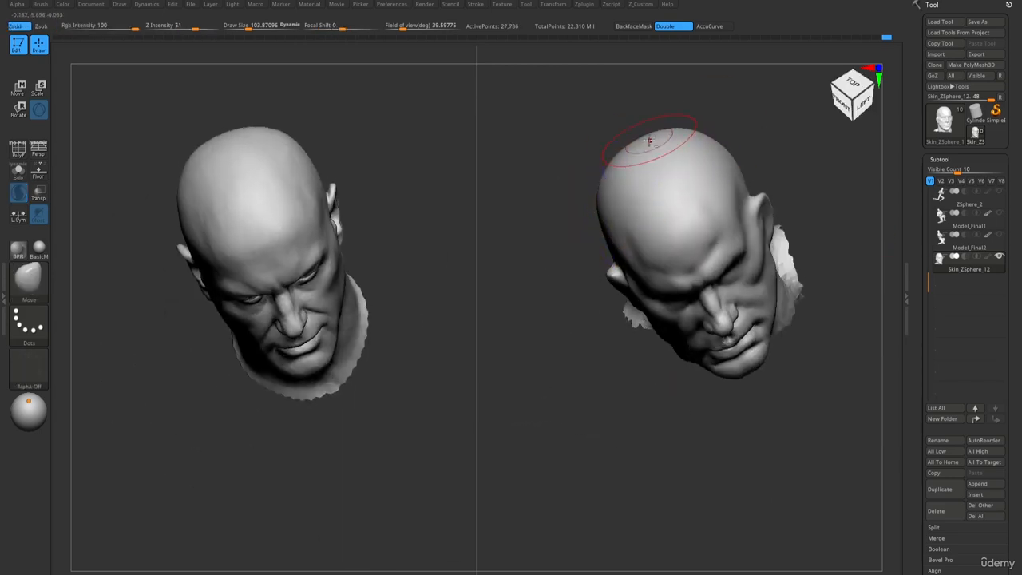
{"action": "key", "text": "bracketright"}
{"action": "left_click_drag", "start_coordinate": [664, 125], "coordinate": [677, 214]}
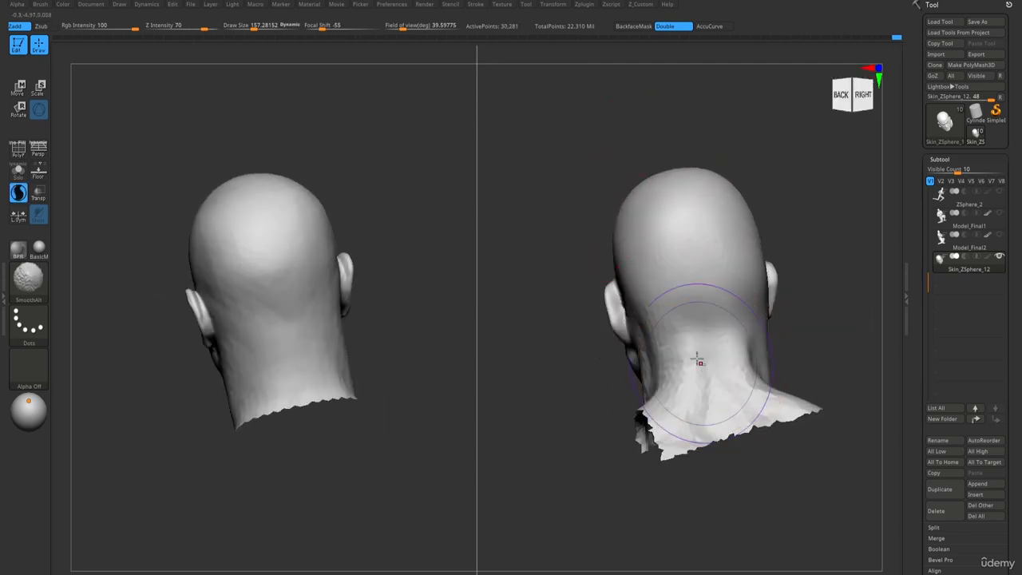
{"action": "mouse_move", "coordinate": [613, 165]}
{"action": "left_mouse_down"}
{"action": "mouse_move", "coordinate": [648, 171]}
{"action": "mouse_move", "coordinate": [631, 167]}
{"action": "mouse_move", "coordinate": [652, 189]}
{"action": "left_mouse_up"}
{"action": "mouse_move", "coordinate": [660, 247]}
{"action": "right_mouse_down"}
{"action": "mouse_move", "coordinate": [638, 276]}
{"action": "mouse_move", "coordinate": [652, 335]}
{"action": "right_mouse_up"}
Build up the upper lip area with My_ClayBuildup at about 19 draw size.
{"action": "key", "text": "s"}
{"action": "left_click_drag", "start_coordinate": [652, 335], "coordinate": [638, 337]}
{"action": "mouse_move", "coordinate": [627, 425]}
{"action": "right_mouse_down"}
{"action": "mouse_move", "coordinate": [617, 423]}
{"action": "mouse_move", "coordinate": [645, 456]}
{"action": "mouse_move", "coordinate": [638, 429]}
{"action": "right_mouse_up"}
{"action": "key", "text": "1"}
{"action": "key", "text": "s"}
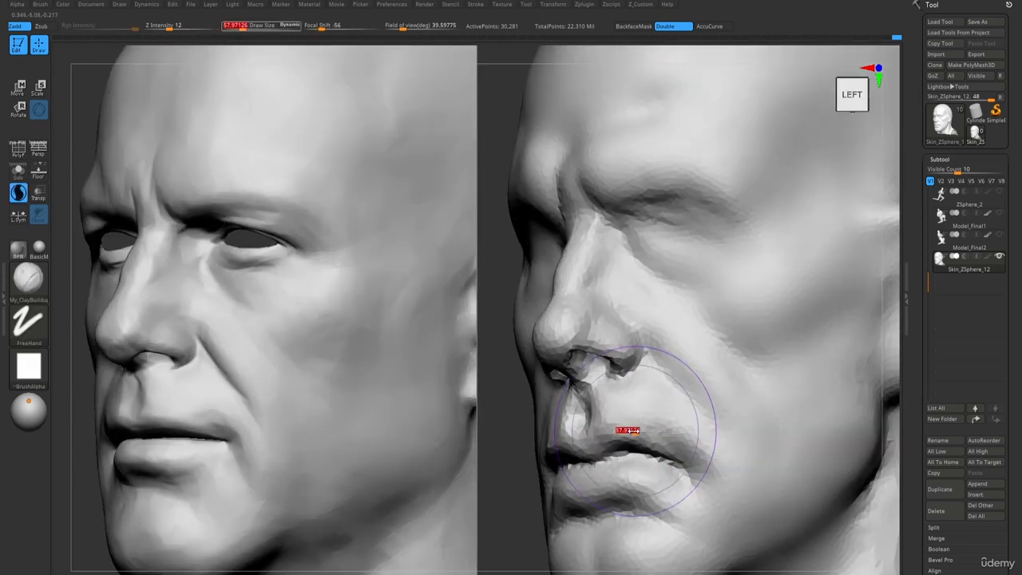
{"action": "left_click_drag", "start_coordinate": [637, 429], "coordinate": [618, 434]}
{"action": "mouse_move", "coordinate": [622, 435]}
{"action": "right_mouse_down"}
{"action": "mouse_move", "coordinate": [640, 439]}
{"action": "mouse_move", "coordinate": [637, 462]}
{"action": "right_mouse_up"}
Define the line between the lips and the mouth corners with DamStandard at about 19 draw size.
{"action": "key", "text": "2"}
{"action": "left_click_drag", "start_coordinate": [648, 469], "coordinate": [679, 482]}
{"action": "right_click_drag", "start_coordinate": [679, 482], "coordinate": [710, 482]}
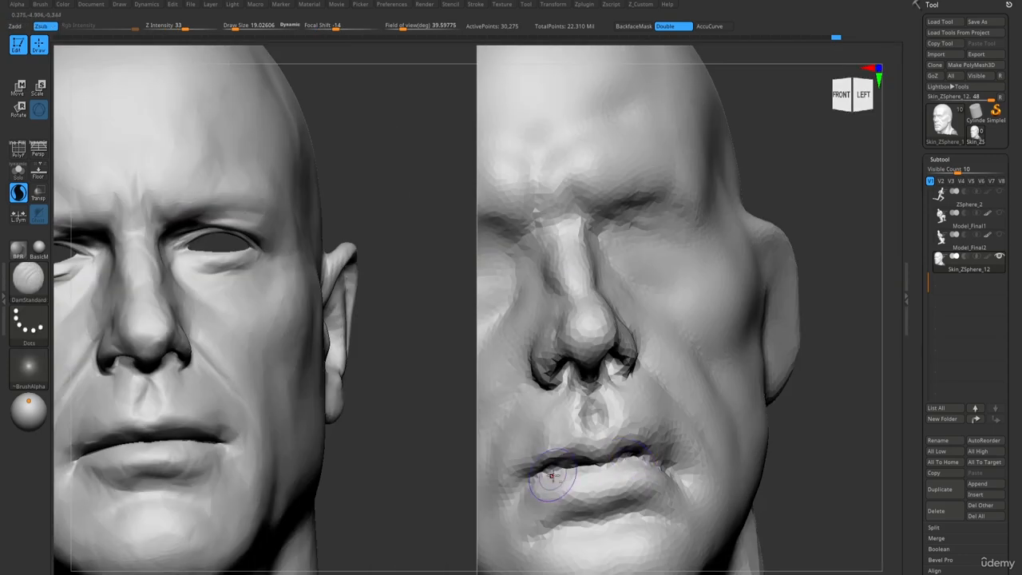
{"action": "key", "text": "1"}
{"action": "mouse_move", "coordinate": [513, 459]}
{"action": "right_mouse_down"}
{"action": "mouse_move", "coordinate": [575, 452]}
{"action": "mouse_move", "coordinate": [585, 463]}
{"action": "mouse_move", "coordinate": [500, 346]}
{"action": "mouse_move", "coordinate": [530, 428]}
{"action": "mouse_move", "coordinate": [557, 383]}
{"action": "right_mouse_up"}
{"action": "key", "text": "3"}
{"action": "mouse_move", "coordinate": [557, 383]}
{"action": "right_mouse_down", "text": "ctrl"}
{"action": "mouse_move", "coordinate": [563, 399]}
{"action": "mouse_move", "coordinate": [608, 417]}
{"action": "mouse_move", "coordinate": [601, 435]}
{"action": "right_mouse_up", "text": "ctrl"}
{"action": "key", "text": "4"}
{"action": "right_click_drag", "start_coordinate": [657, 475], "coordinate": [562, 463]}
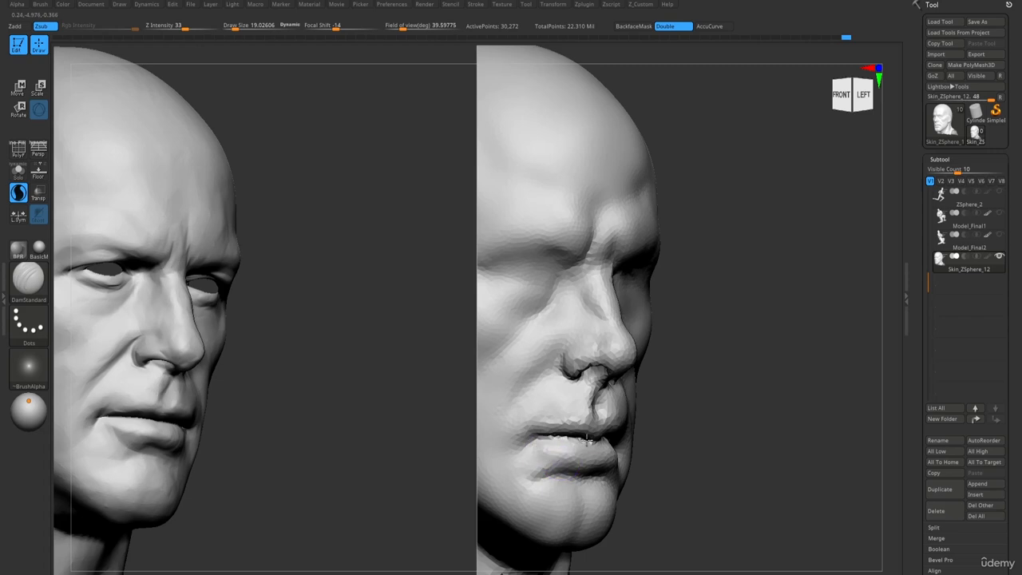
{"action": "left_click_drag", "start_coordinate": [587, 440], "coordinate": [605, 428]}
Adjust the shape of the lips and mouth corners in front view with Move at about 39 draw size.
{"action": "mouse_move", "coordinate": [635, 444]}
{"action": "right_mouse_down", "text": "ctrl"}
{"action": "mouse_move", "coordinate": [645, 351]}
{"action": "mouse_move", "coordinate": [605, 342]}
{"action": "mouse_move", "coordinate": [673, 442]}
{"action": "right_mouse_up", "text": "ctrl"}
{"action": "key", "text": "1"}
{"action": "key", "text": "s"}
{"action": "left_click", "coordinate": [725, 480]}
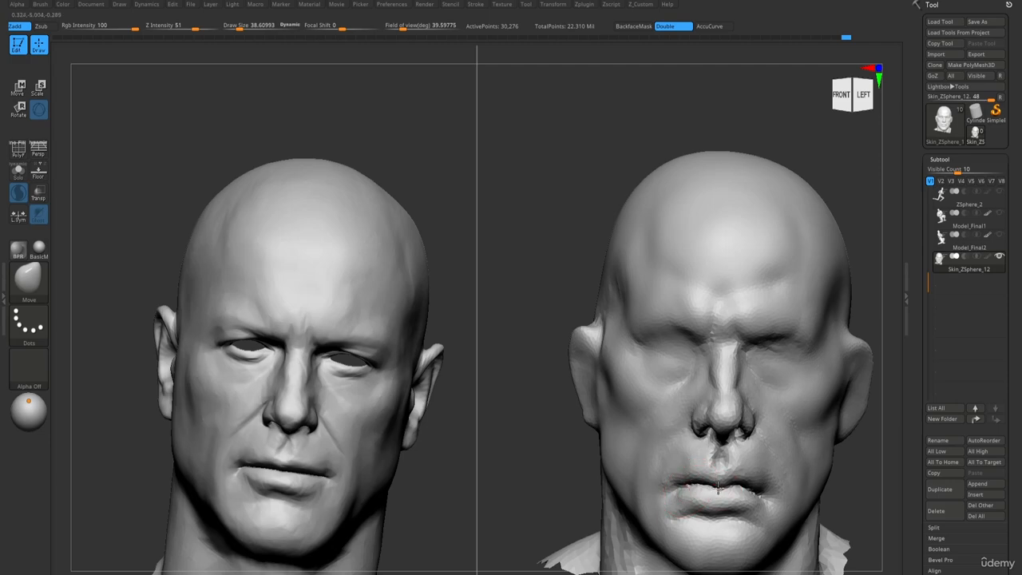
{"action": "mouse_move", "coordinate": [673, 481]}
{"action": "right_mouse_down"}
{"action": "mouse_move", "coordinate": [668, 468]}
{"action": "mouse_move", "coordinate": [670, 499]}
{"action": "right_mouse_up"}
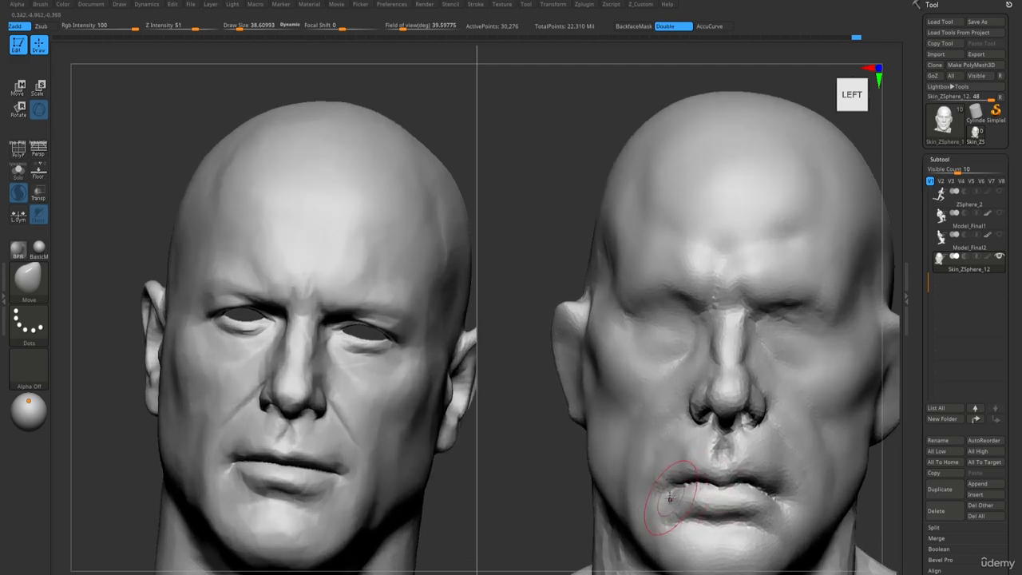
{"action": "right_click_drag", "start_coordinate": [758, 500], "coordinate": [676, 471]}
Add volume to the lips and their corners with My_Standard at about 21 draw size.
{"action": "key", "text": "2"}
{"action": "key", "text": "s"}
{"action": "left_click", "coordinate": [715, 481]}
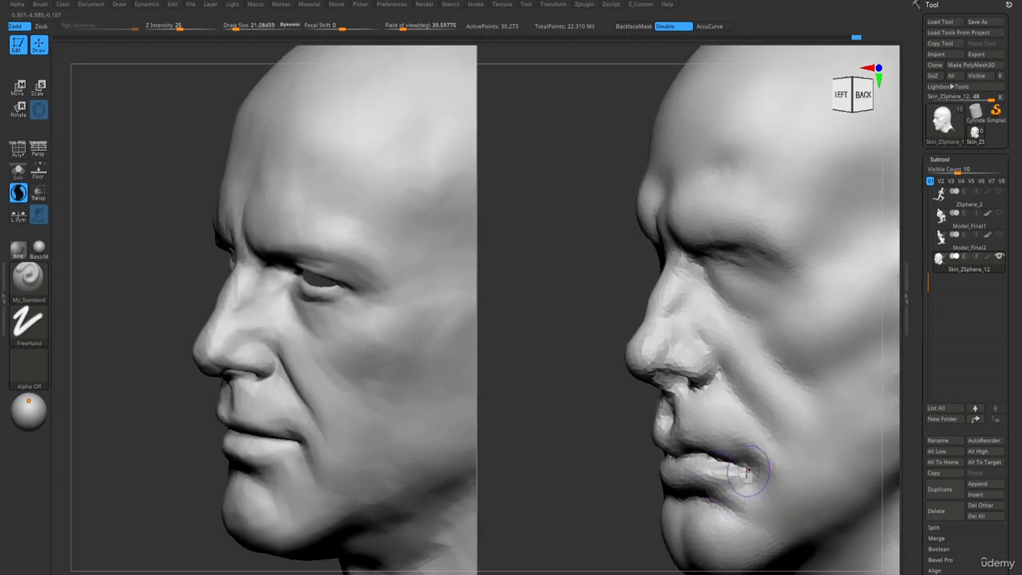
{"action": "right_click_drag", "start_coordinate": [747, 472], "coordinate": [692, 478]}
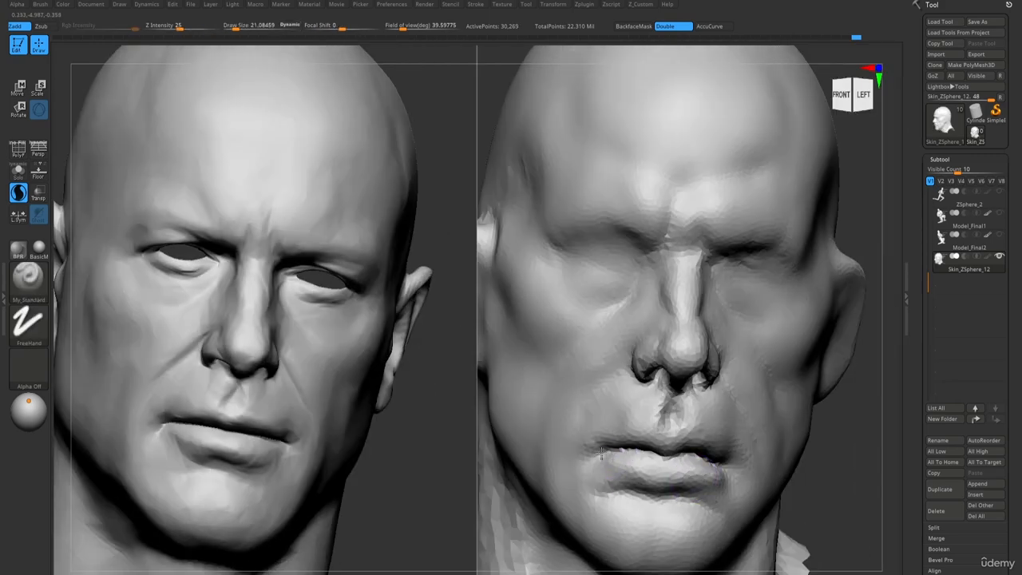
{"action": "mouse_move", "coordinate": [604, 466]}
{"action": "left_mouse_down"}
{"action": "mouse_move", "coordinate": [661, 482]}
{"action": "mouse_move", "coordinate": [674, 501]}
{"action": "mouse_move", "coordinate": [618, 450]}
{"action": "left_mouse_up"}
{"action": "mouse_move", "coordinate": [613, 448]}
{"action": "right_mouse_down", "text": "ctrl"}
{"action": "mouse_move", "coordinate": [559, 352]}
{"action": "mouse_move", "coordinate": [637, 467]}
{"action": "mouse_move", "coordinate": [697, 470]}
{"action": "mouse_move", "coordinate": [732, 457]}
{"action": "right_mouse_up", "text": "ctrl"}
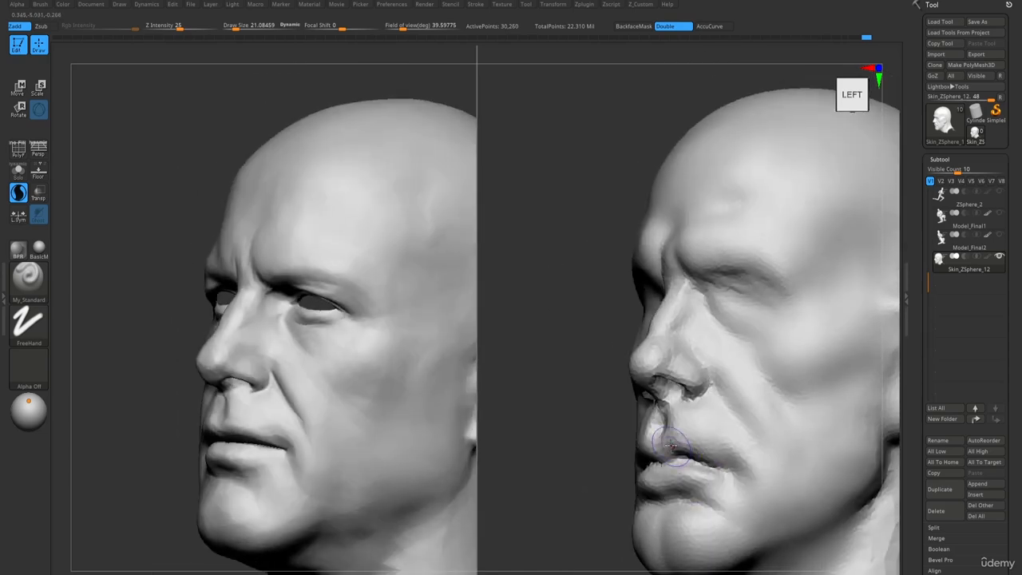
{"action": "left_click_drag", "start_coordinate": [673, 439], "coordinate": [729, 467]}
{"action": "right_click_drag", "start_coordinate": [728, 467], "coordinate": [660, 443]}
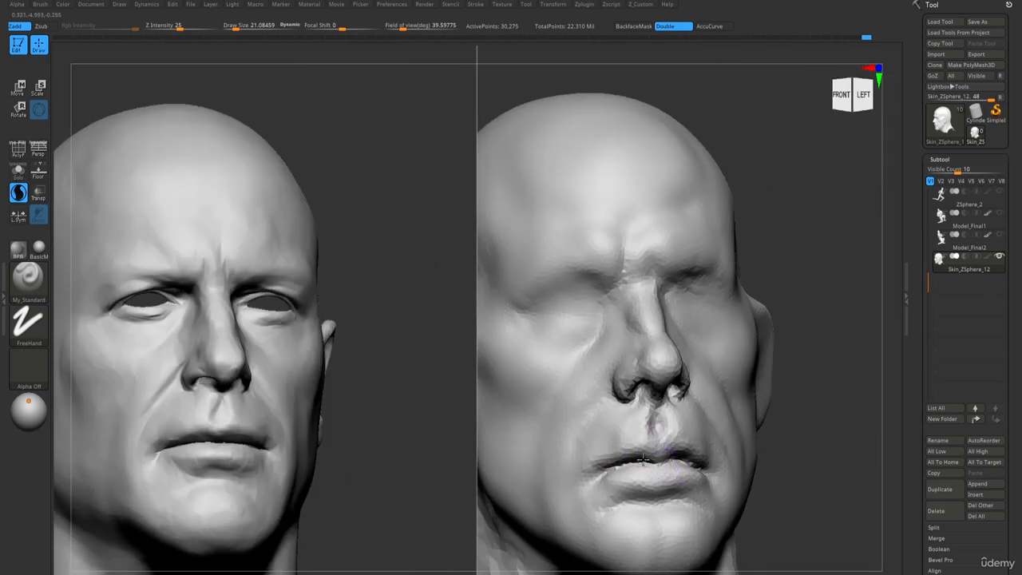
{"action": "mouse_move", "coordinate": [605, 459]}
{"action": "right_mouse_down", "text": "ctrl"}
{"action": "mouse_move", "coordinate": [559, 342]}
{"action": "mouse_move", "coordinate": [656, 483]}
{"action": "right_mouse_up", "text": "ctrl"}
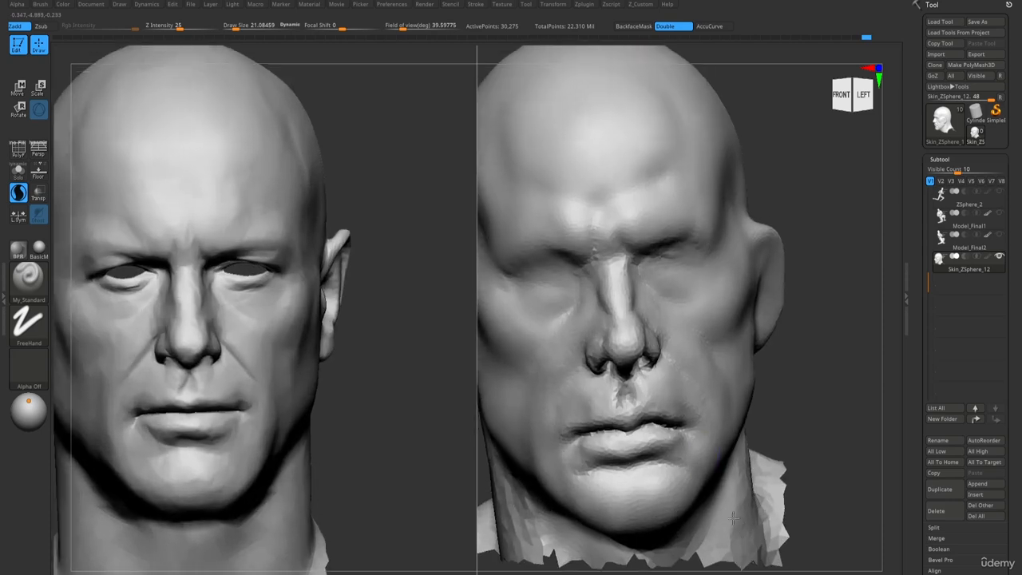
Reshape the upper lip contour and mouth corners with Move at about 33 draw size.
{"action": "key", "text": "b"}
{"action": "key", "text": "m"}
{"action": "key", "text": "v"}
{"action": "key", "text": "s"}
{"action": "mouse_move", "coordinate": [680, 418]}
{"action": "left_mouse_down"}
{"action": "mouse_move", "coordinate": [627, 420]}
{"action": "mouse_move", "coordinate": [603, 409]}
{"action": "left_mouse_up"}
{"action": "key", "text": "s"}
{"action": "key", "text": "s"}
{"action": "mouse_move", "coordinate": [582, 417]}
{"action": "right_mouse_down"}
{"action": "mouse_move", "coordinate": [567, 403]}
{"action": "mouse_move", "coordinate": [641, 415]}
{"action": "right_mouse_up"}
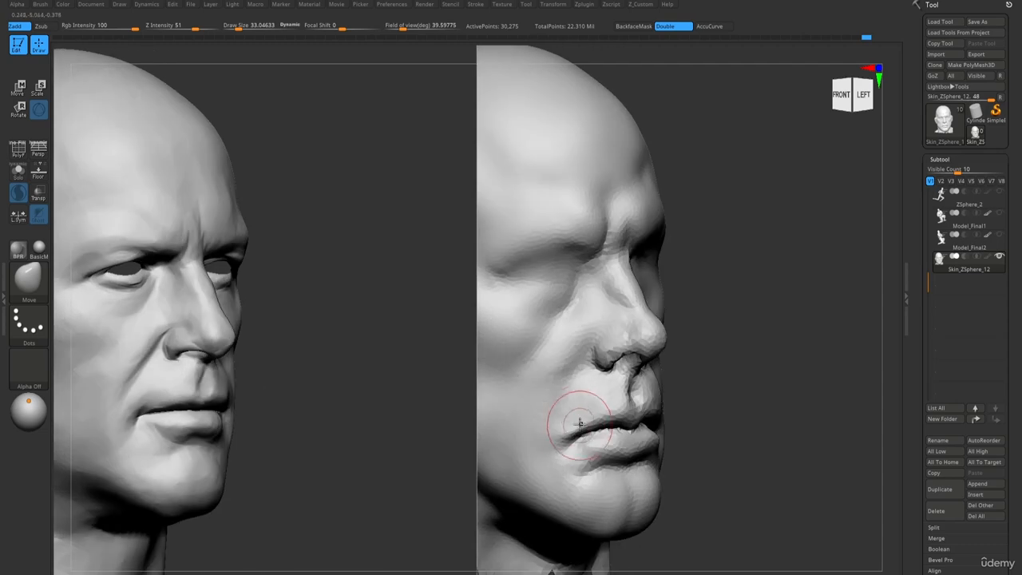
Build up the area above the mouth corner with the clay brush at about 33 draw size and smooth it.
{"action": "key", "text": "b"}
{"action": "key", "text": "c"}
{"action": "key", "text": "b"}
{"action": "left_click_drag", "start_coordinate": [588, 416], "coordinate": [575, 405], "text": "shift"}
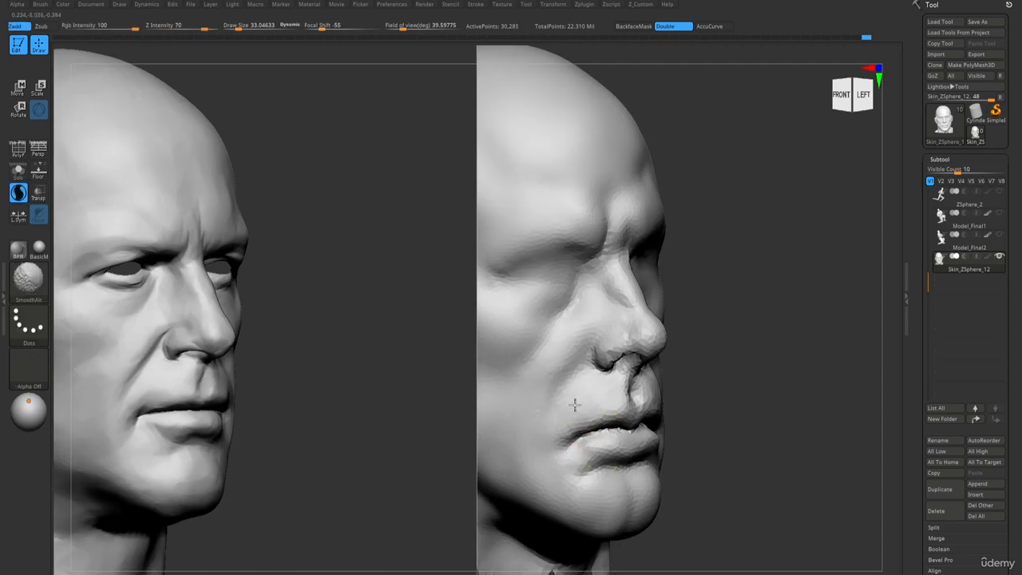
{"action": "mouse_move", "coordinate": [576, 405]}
{"action": "right_mouse_down", "text": "ctrl"}
{"action": "mouse_move", "coordinate": [570, 313]}
{"action": "mouse_move", "coordinate": [479, 319]}
{"action": "right_mouse_up", "text": "ctrl"}
{"action": "right_click_drag", "start_coordinate": [479, 319], "coordinate": [487, 391], "text": "ctrl"}
Carve the nasolabial crease from the nostril wing toward the mouth corner with DamStandard at about 12 draw size.
{"action": "key", "text": "b"}
{"action": "key", "text": "d"}
{"action": "key", "text": "s"}
{"action": "key", "text": "s"}
{"action": "left_click_drag", "start_coordinate": [609, 447], "coordinate": [602, 446]}
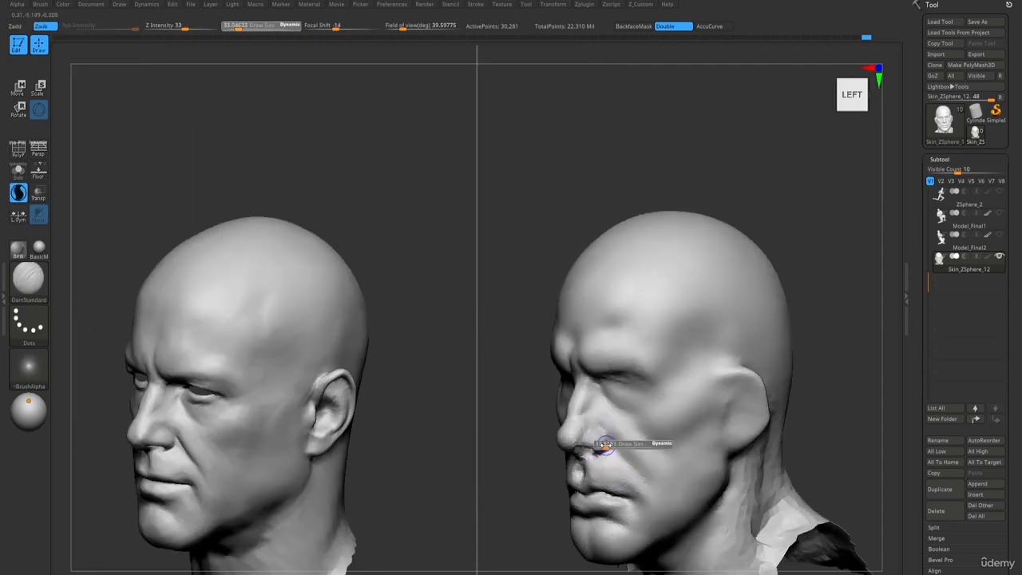
{"action": "mouse_move", "coordinate": [604, 433]}
{"action": "right_mouse_down", "text": "alt"}
{"action": "mouse_move", "coordinate": [604, 356]}
{"action": "mouse_move", "coordinate": [609, 407]}
{"action": "right_mouse_up", "text": "alt"}
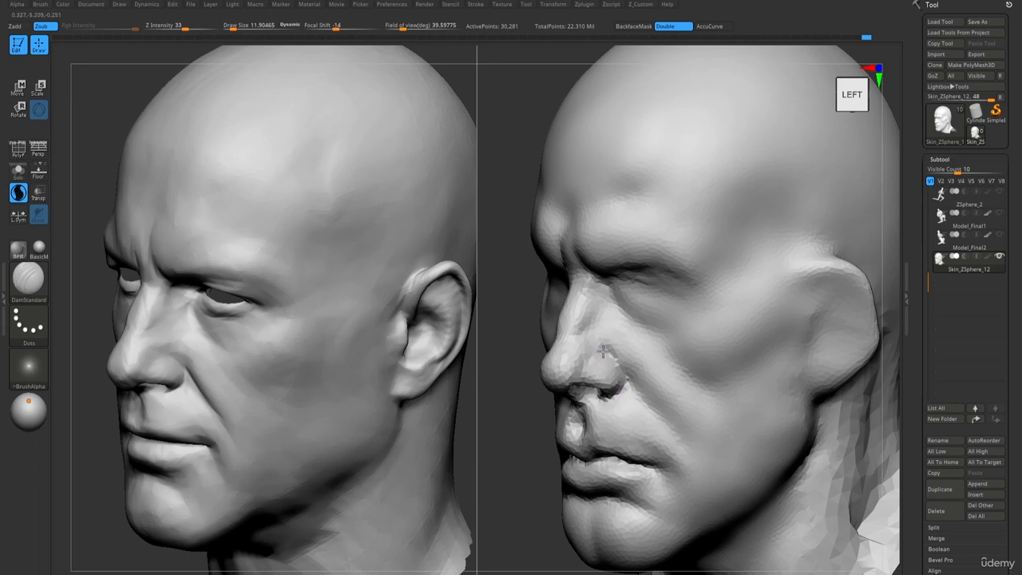
{"action": "mouse_move", "coordinate": [623, 365]}
{"action": "left_mouse_down"}
{"action": "mouse_move", "coordinate": [613, 370]}
{"action": "mouse_move", "coordinate": [628, 376]}
{"action": "left_mouse_up"}
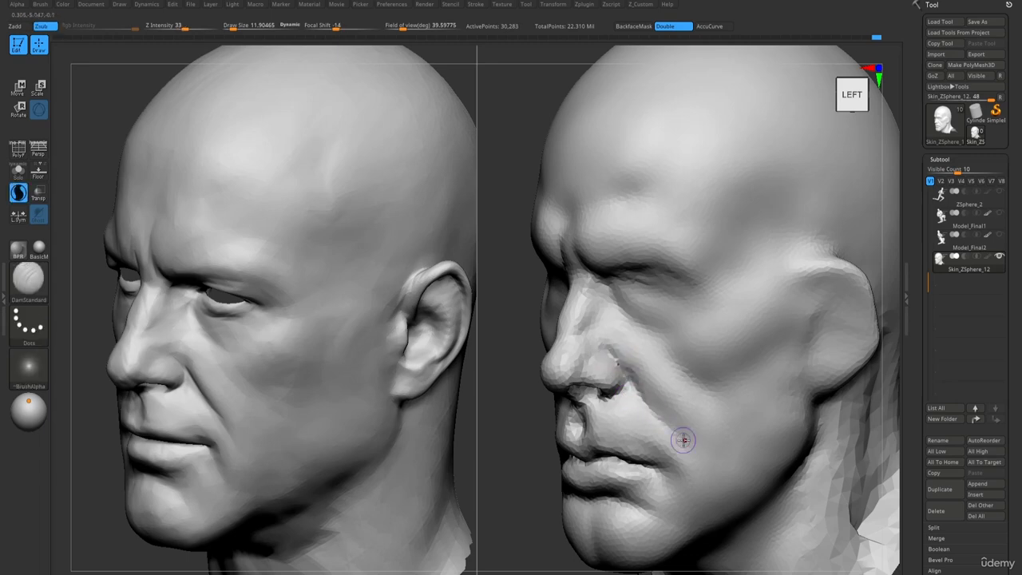
{"action": "right_click_drag", "start_coordinate": [647, 417], "coordinate": [615, 358]}
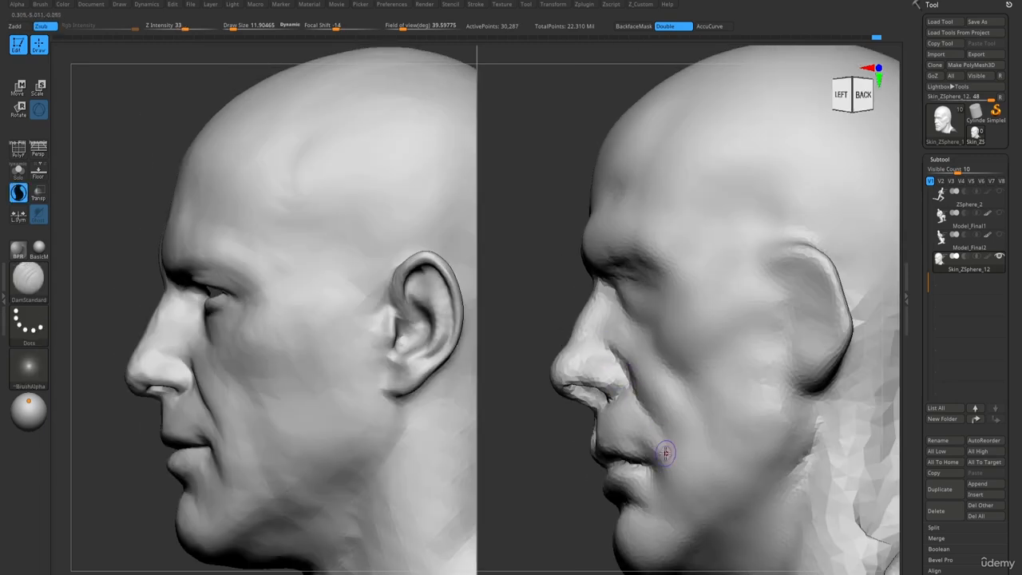
Soften and refine the nasolabial crease on both sides by smoothing and DamStandard strokes at about 12 draw size.
{"action": "left_click_drag", "start_coordinate": [614, 371], "coordinate": [606, 353], "text": "shift"}
{"action": "right_click_drag", "start_coordinate": [636, 435], "coordinate": [623, 375], "text": "ctrl"}
{"action": "mouse_move", "coordinate": [623, 375]}
{"action": "right_mouse_down"}
{"action": "mouse_move", "coordinate": [634, 339]}
{"action": "mouse_move", "coordinate": [632, 376]}
{"action": "right_mouse_up"}
{"action": "right_click_drag", "start_coordinate": [632, 375], "coordinate": [630, 359]}
{"action": "left_click_drag", "start_coordinate": [627, 341], "coordinate": [624, 330], "text": "shift"}
{"action": "right_click_drag", "start_coordinate": [625, 324], "coordinate": [636, 335], "text": "alt"}
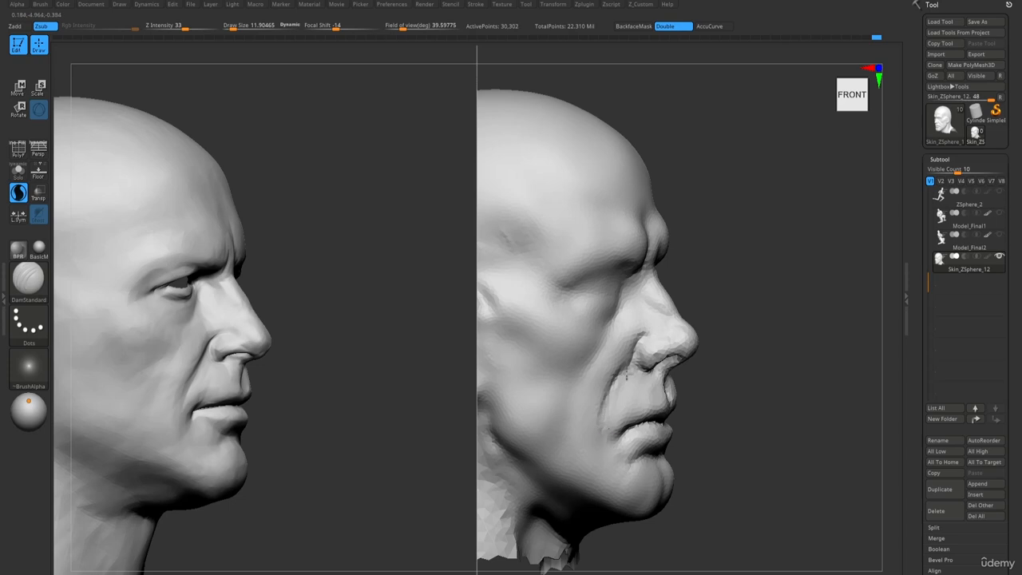
{"action": "key", "text": "shift"}
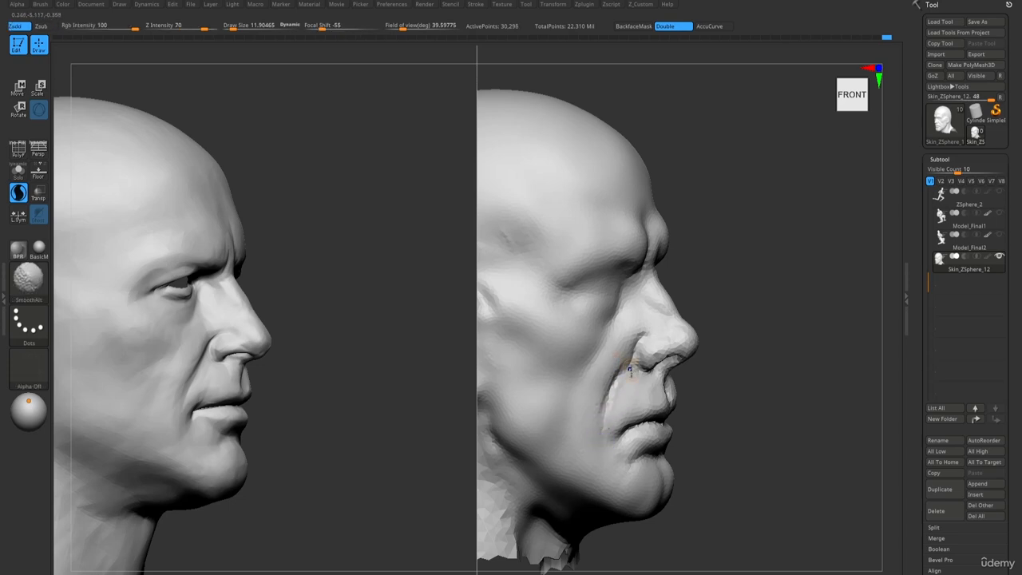
Fill out the nasolabial fold with C_Clay, enlarging the draw size from about 19 to 42, and smooth it.
{"action": "right_click_drag", "start_coordinate": [630, 370], "coordinate": [585, 221], "text": "ctrl"}
{"action": "key", "text": "1"}
{"action": "right_click_drag", "start_coordinate": [592, 266], "coordinate": [634, 434], "text": "ctrl"}
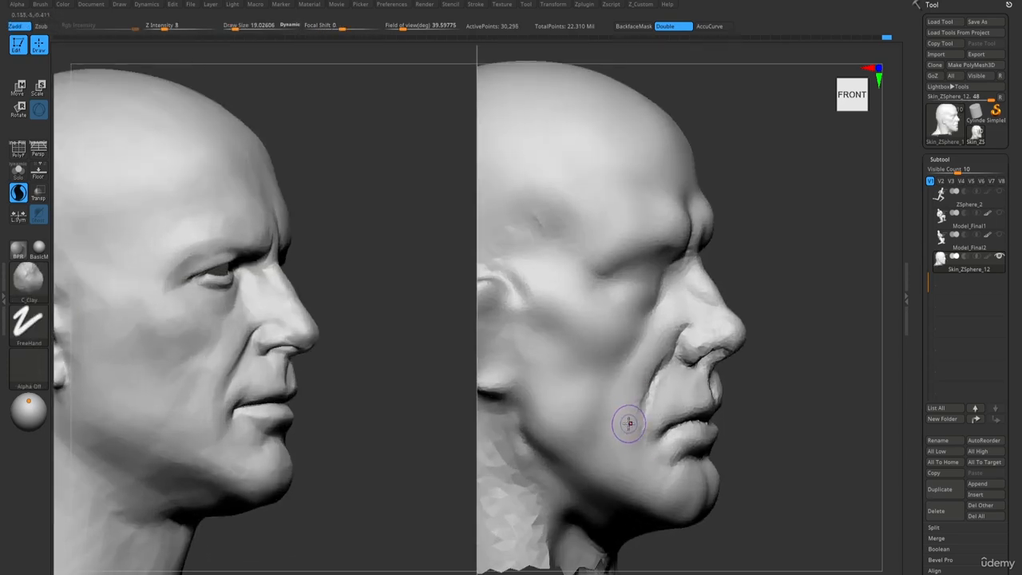
{"action": "key", "text": "s"}
{"action": "left_click_drag", "start_coordinate": [628, 423], "coordinate": [653, 373]}
{"action": "key", "text": "shift"}
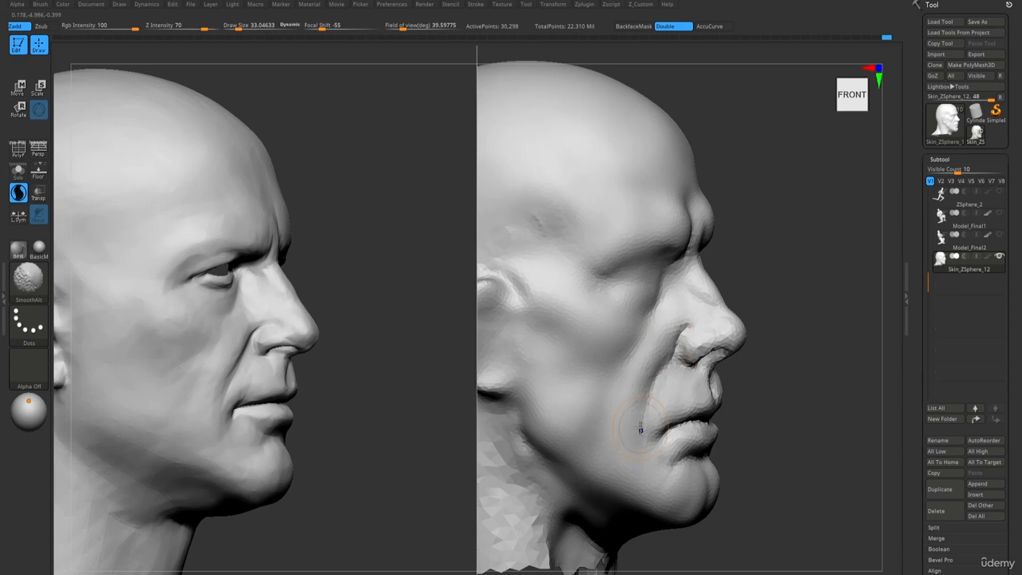
{"action": "left_click_drag", "start_coordinate": [640, 428], "coordinate": [648, 408], "text": "shift"}
{"action": "mouse_move", "coordinate": [660, 330]}
{"action": "right_mouse_down", "text": "ctrl"}
{"action": "mouse_move", "coordinate": [615, 205]}
{"action": "mouse_move", "coordinate": [655, 392]}
{"action": "right_mouse_up", "text": "ctrl"}
{"action": "key", "text": "s"}
{"action": "left_click_drag", "start_coordinate": [653, 424], "coordinate": [656, 425]}
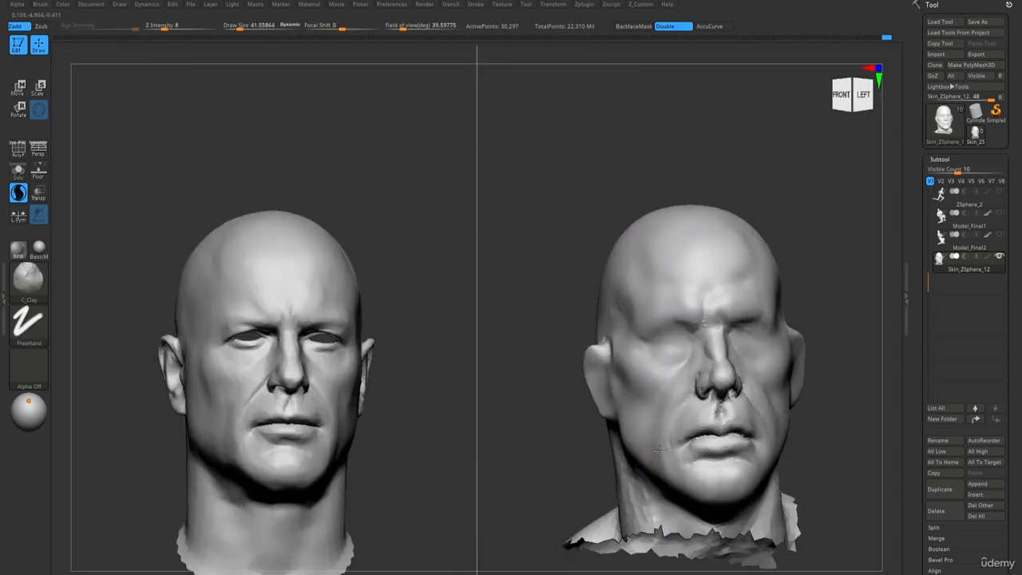
Carve a vertical crease down the lower cheek beside the mouth with DamStandard at about 42 draw size.
{"action": "mouse_move", "coordinate": [669, 472]}
{"action": "right_mouse_down"}
{"action": "mouse_move", "coordinate": [669, 461]}
{"action": "mouse_move", "coordinate": [675, 466]}
{"action": "right_mouse_up"}
{"action": "key", "text": "b"}
{"action": "key", "text": "d"}
{"action": "key", "text": "s"}
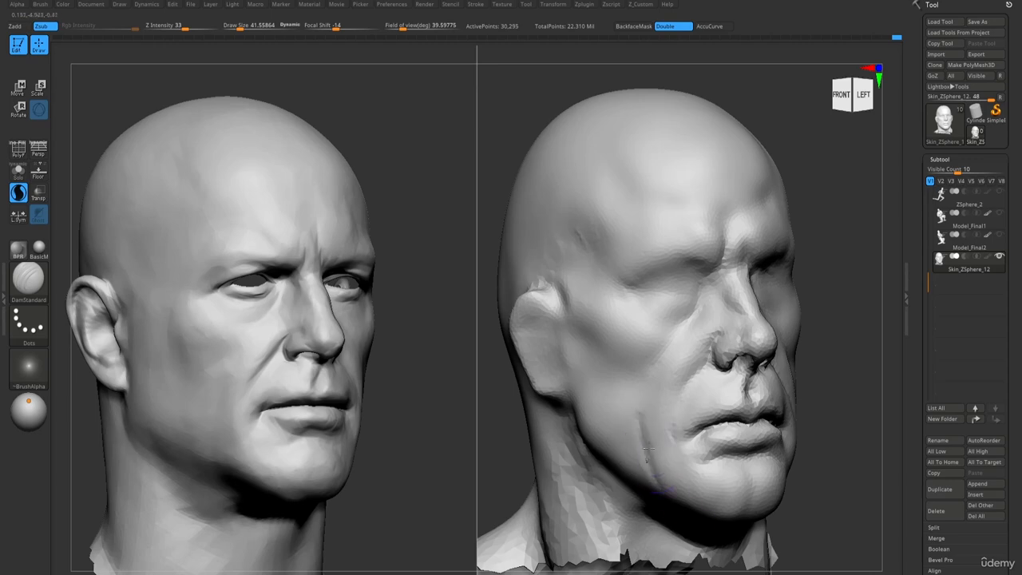
{"action": "key", "text": "1"}
{"action": "left_click_drag", "start_coordinate": [667, 487], "coordinate": [656, 445]}
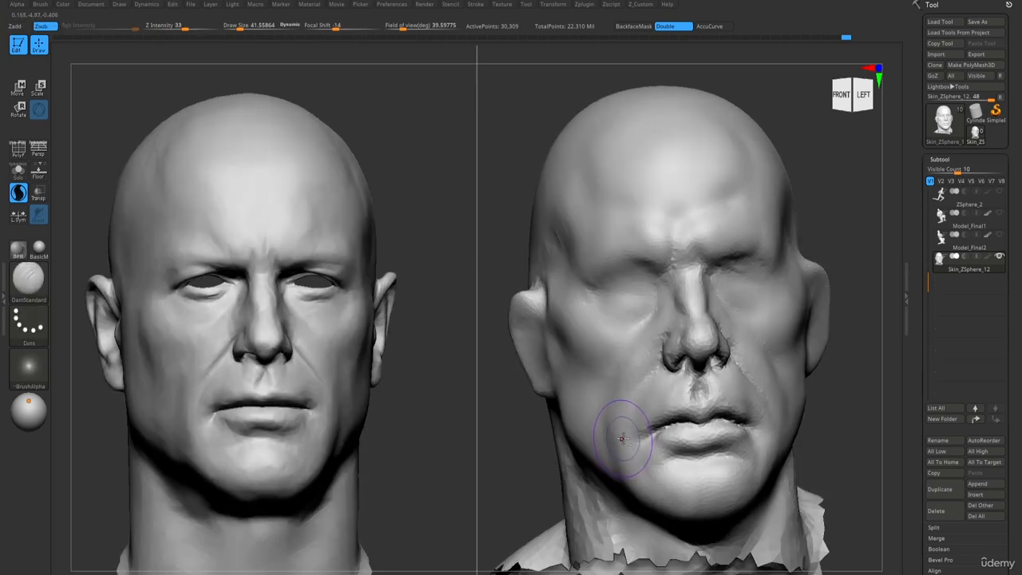
Deepen the nasolabial crease from the nostril wing past the mouth corner with DamStandard at about 23 draw size.
{"action": "key", "text": "bracketleft"}
{"action": "key", "text": "bracketleft"}
{"action": "key", "text": "bracketleft"}
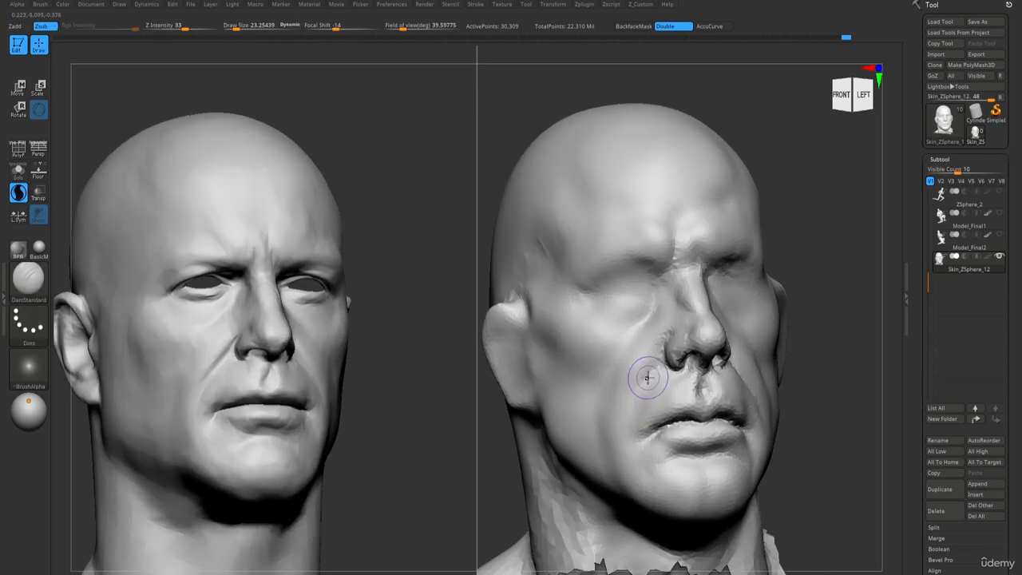
{"action": "left_click_drag", "start_coordinate": [648, 378], "coordinate": [633, 436]}
{"action": "right_click_drag", "start_coordinate": [694, 371], "coordinate": [744, 373], "text": "shift"}
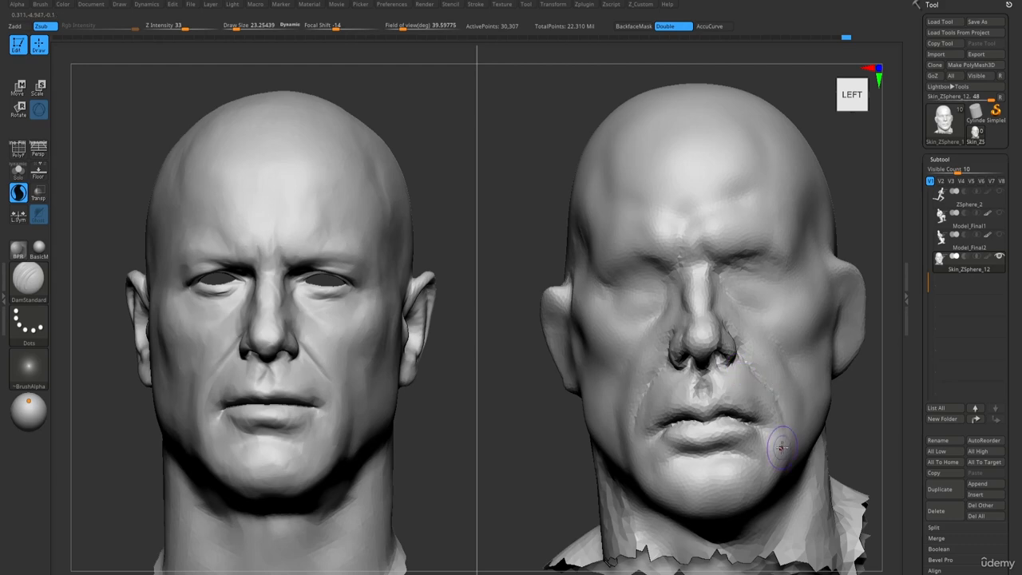
{"action": "right_click_drag", "start_coordinate": [782, 447], "coordinate": [613, 306], "text": "ctrl"}
{"action": "right_click_drag", "start_coordinate": [613, 307], "coordinate": [766, 402], "text": "ctrl"}
{"action": "mouse_move", "coordinate": [779, 457]}
{"action": "right_mouse_down"}
{"action": "mouse_move", "coordinate": [739, 442]}
{"action": "mouse_move", "coordinate": [739, 425]}
{"action": "mouse_move", "coordinate": [656, 317]}
{"action": "mouse_move", "coordinate": [730, 305]}
{"action": "right_mouse_up"}
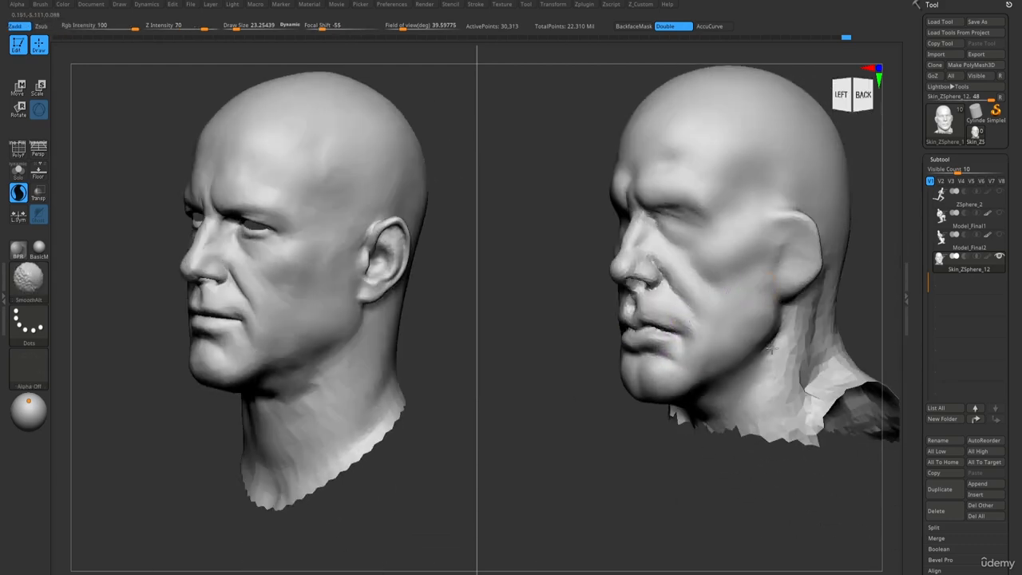
Adjust the cheek and side contour of the face with the Move brush at about 81 draw size.
{"action": "mouse_move", "coordinate": [771, 349]}
{"action": "right_mouse_down", "text": "ctrl"}
{"action": "mouse_move", "coordinate": [604, 191]}
{"action": "mouse_move", "coordinate": [679, 319]}
{"action": "mouse_move", "coordinate": [702, 329]}
{"action": "right_mouse_up", "text": "ctrl"}
{"action": "key", "text": "b"}
{"action": "key", "text": "m"}
{"action": "key", "text": "v"}
{"action": "left_click_drag", "start_coordinate": [714, 329], "coordinate": [704, 325]}
{"action": "right_click_drag", "start_coordinate": [679, 322], "coordinate": [705, 335]}
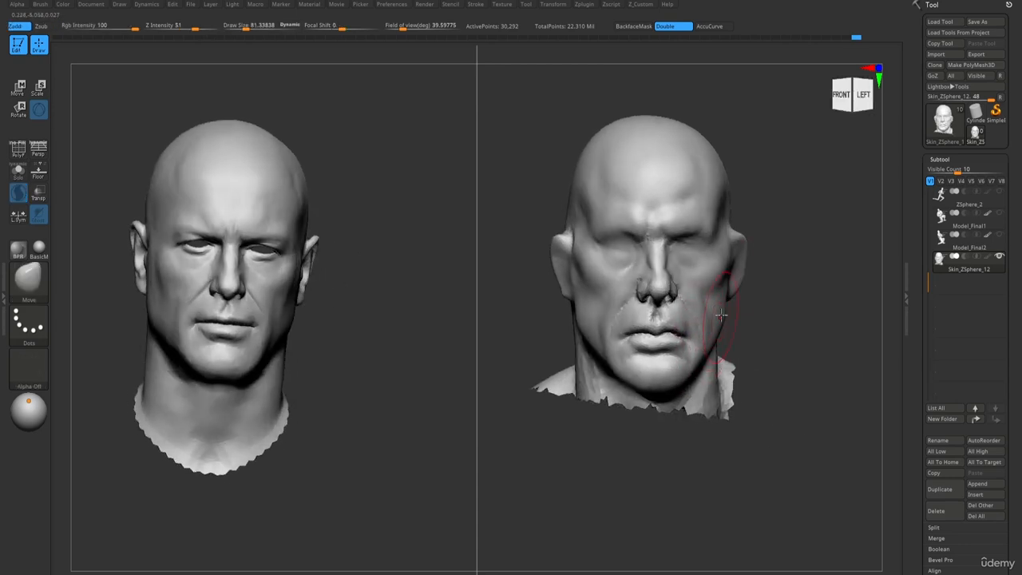
{"action": "mouse_move", "coordinate": [729, 252]}
{"action": "right_mouse_down"}
{"action": "mouse_move", "coordinate": [705, 268]}
{"action": "mouse_move", "coordinate": [726, 267]}
{"action": "right_mouse_up"}
Build up the temple and outer brow with C_Clay at about 45 draw size and smooth the eye area.
{"action": "key", "text": "1"}
{"action": "left_click_drag", "start_coordinate": [726, 267], "coordinate": [758, 275]}
{"action": "right_click_drag", "start_coordinate": [629, 261], "coordinate": [671, 238]}
{"action": "key", "text": "s"}
{"action": "left_click_drag", "start_coordinate": [646, 244], "coordinate": [634, 248]}
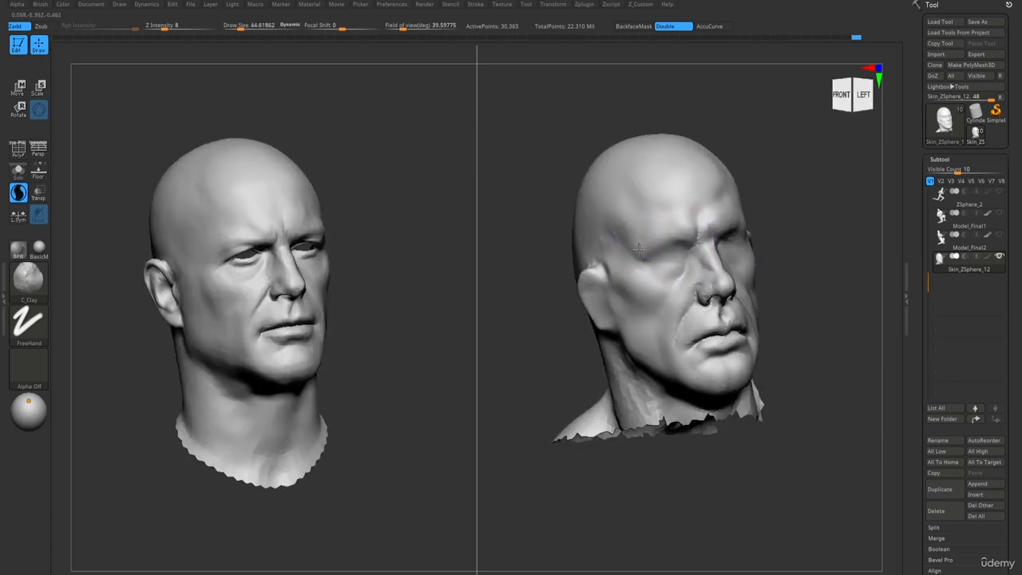
{"action": "right_click_drag", "start_coordinate": [711, 221], "coordinate": [733, 232], "text": "shift"}
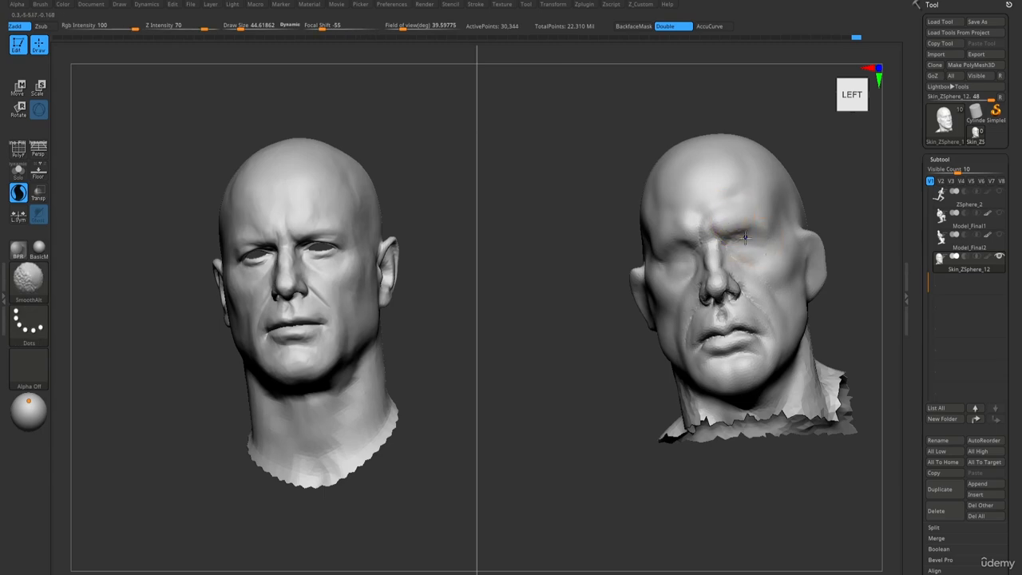
{"action": "left_click_drag", "start_coordinate": [732, 249], "coordinate": [651, 268], "text": "shift"}
{"action": "right_click_drag", "start_coordinate": [681, 206], "coordinate": [744, 260]}
Carve the creases under the brow ridge with DamStandard, enlarging the draw size from about 15 to 28.
{"action": "key", "text": "b"}
{"action": "key", "text": "d"}
{"action": "key", "text": "s"}
{"action": "key", "text": "s"}
{"action": "left_click_drag", "start_coordinate": [744, 261], "coordinate": [734, 262]}
{"action": "right_click_drag", "start_coordinate": [754, 259], "coordinate": [696, 283]}
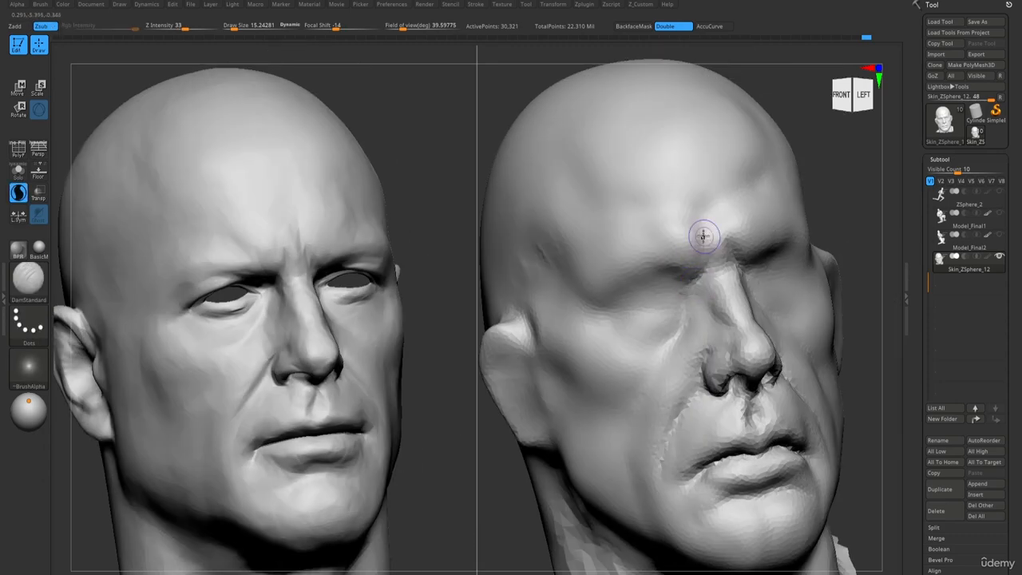
{"action": "right_click_drag", "start_coordinate": [695, 229], "coordinate": [684, 234]}
{"action": "key", "text": "s"}
{"action": "left_click_drag", "start_coordinate": [659, 288], "coordinate": [669, 289]}
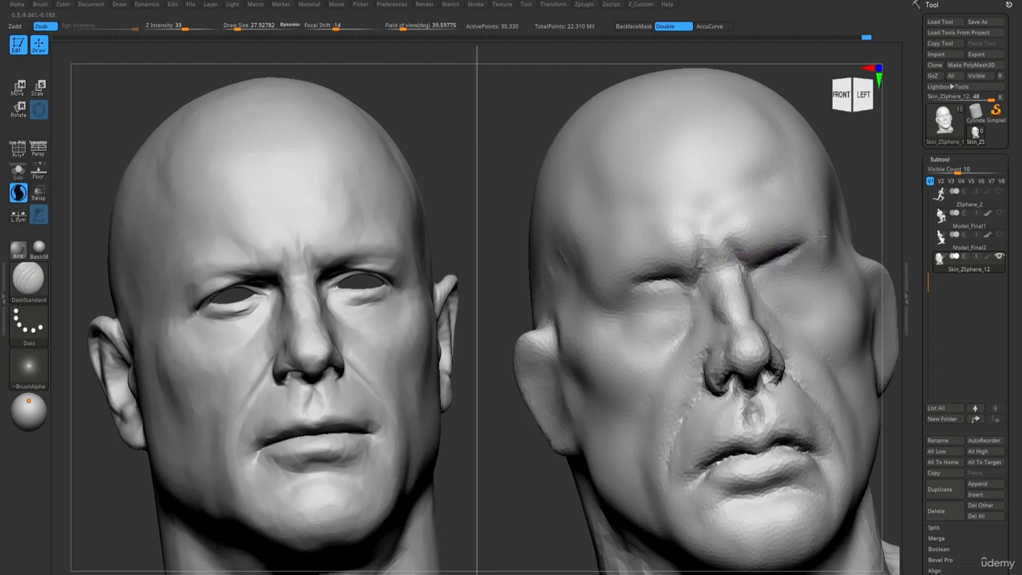
Smooth the carved brow creases and the surrounding eye socket on both sides of the face.
{"action": "right_click_drag", "start_coordinate": [706, 181], "coordinate": [670, 134], "text": "ctrl"}
{"action": "right_click_drag", "start_coordinate": [767, 242], "coordinate": [807, 276], "text": "ctrl"}
{"action": "left_click_drag", "start_coordinate": [754, 238], "coordinate": [785, 230], "text": "shift"}
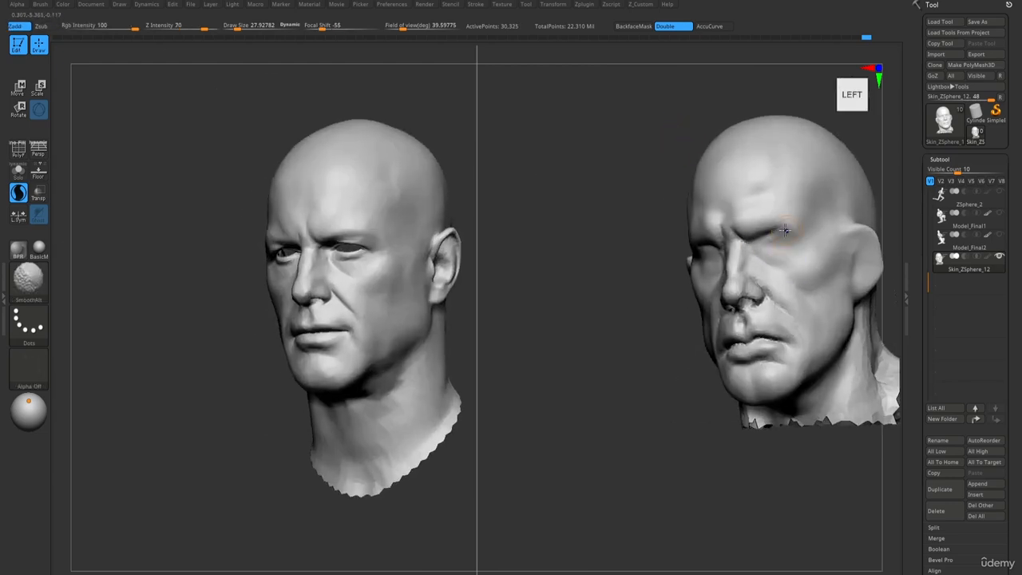
{"action": "right_click_drag", "start_coordinate": [798, 258], "coordinate": [810, 254]}
{"action": "left_click_drag", "start_coordinate": [721, 246], "coordinate": [745, 258], "text": "shift"}
{"action": "mouse_move", "coordinate": [702, 188]}
{"action": "right_mouse_down", "text": "ctrl"}
{"action": "mouse_move", "coordinate": [663, 142]}
{"action": "mouse_move", "coordinate": [657, 148]}
{"action": "mouse_move", "coordinate": [714, 206]}
{"action": "right_mouse_up", "text": "ctrl"}
Build up the eye socket below the brow with C_Clay at about 28 draw size.
{"action": "key", "text": "1"}
{"action": "mouse_move", "coordinate": [759, 257]}
{"action": "right_mouse_down", "text": "ctrl"}
{"action": "mouse_move", "coordinate": [805, 294]}
{"action": "mouse_move", "coordinate": [705, 269]}
{"action": "right_mouse_up", "text": "ctrl"}
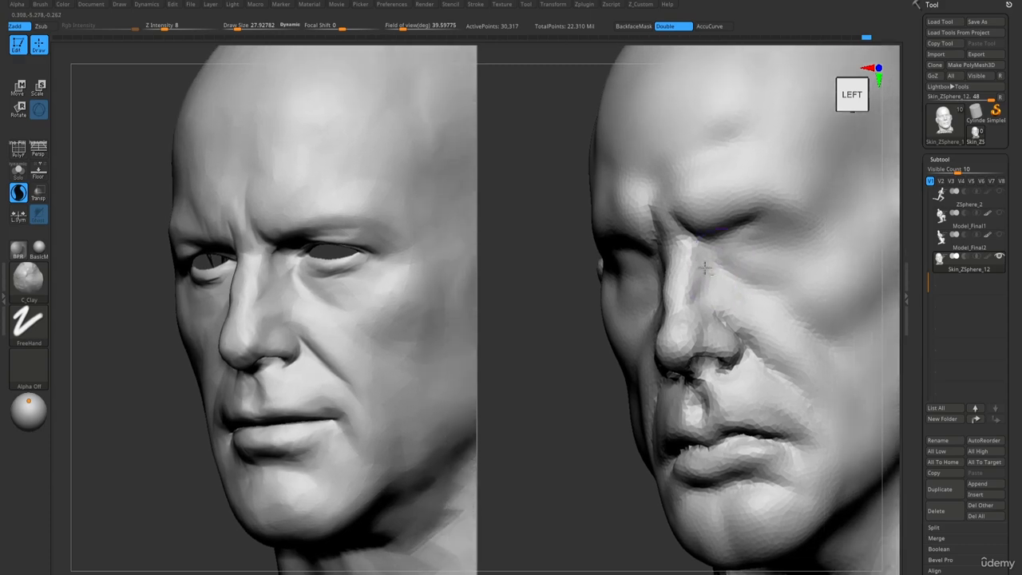
{"action": "left_click_drag", "start_coordinate": [725, 250], "coordinate": [771, 244]}
{"action": "right_click_drag", "start_coordinate": [782, 273], "coordinate": [706, 305]}
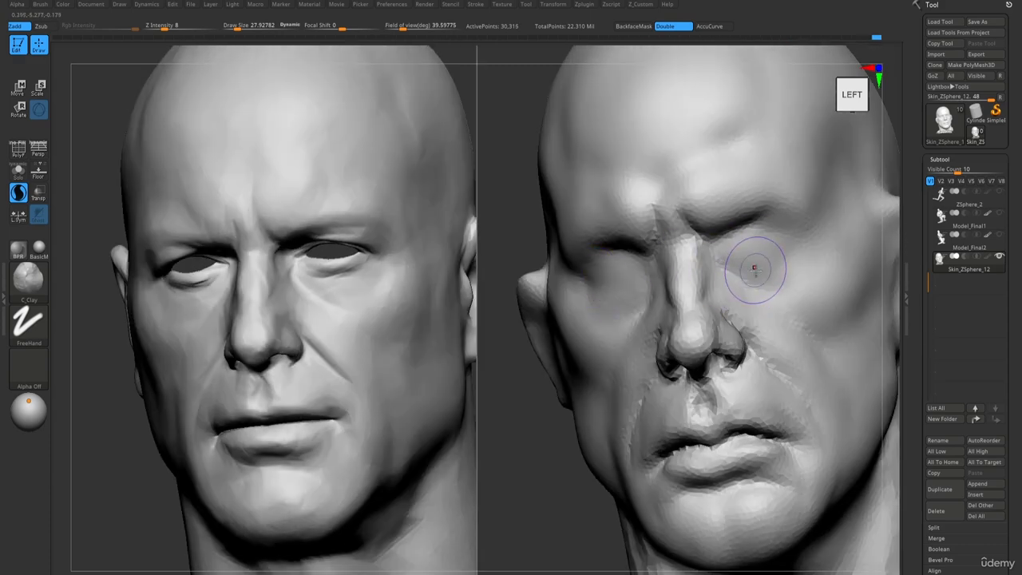
Carve the under-eye crease running outward from beside the nose bridge with DamStandard at about 28 draw size.
{"action": "key", "text": "2"}
{"action": "left_click_drag", "start_coordinate": [717, 257], "coordinate": [786, 287]}
{"action": "right_click_drag", "start_coordinate": [812, 302], "coordinate": [887, 293]}
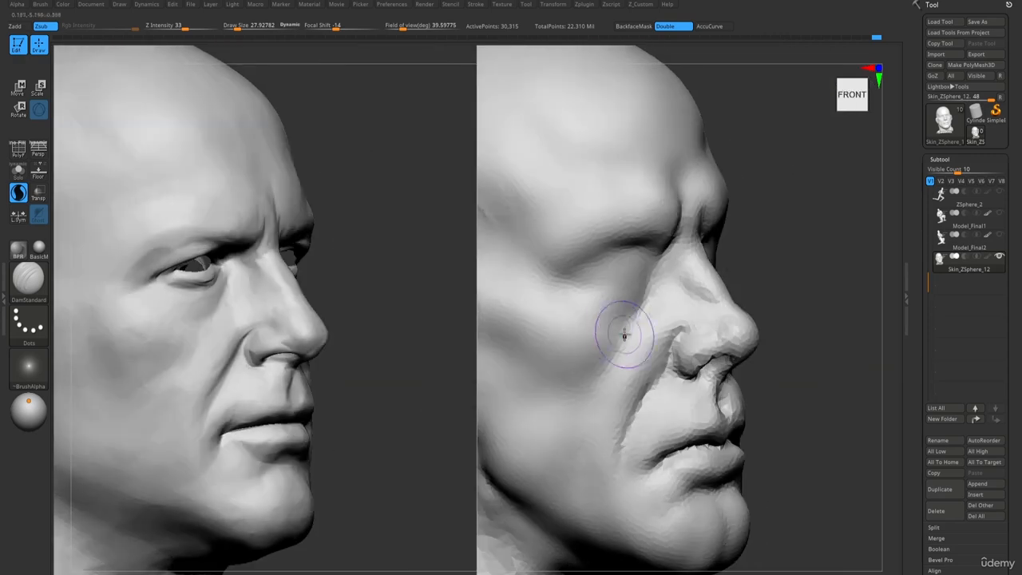
Add C_Clay volume beside the nose at about 33 draw size.
{"action": "mouse_move", "coordinate": [658, 285]}
{"action": "right_mouse_down", "text": "ctrl"}
{"action": "mouse_move", "coordinate": [613, 165]}
{"action": "mouse_move", "coordinate": [669, 324]}
{"action": "mouse_move", "coordinate": [727, 348]}
{"action": "mouse_move", "coordinate": [753, 400]}
{"action": "right_mouse_up", "text": "ctrl"}
{"action": "key", "text": "1"}
{"action": "key", "text": "s"}
{"action": "left_click_drag", "start_coordinate": [703, 324], "coordinate": [690, 318]}
{"action": "right_click_drag", "start_coordinate": [711, 322], "coordinate": [643, 313]}
Carve the frown crease between the brows with DamStandard at about 33 draw size.
{"action": "key", "text": "2"}
{"action": "left_click_drag", "start_coordinate": [681, 256], "coordinate": [682, 269]}
{"action": "right_click_drag", "start_coordinate": [704, 307], "coordinate": [675, 302]}
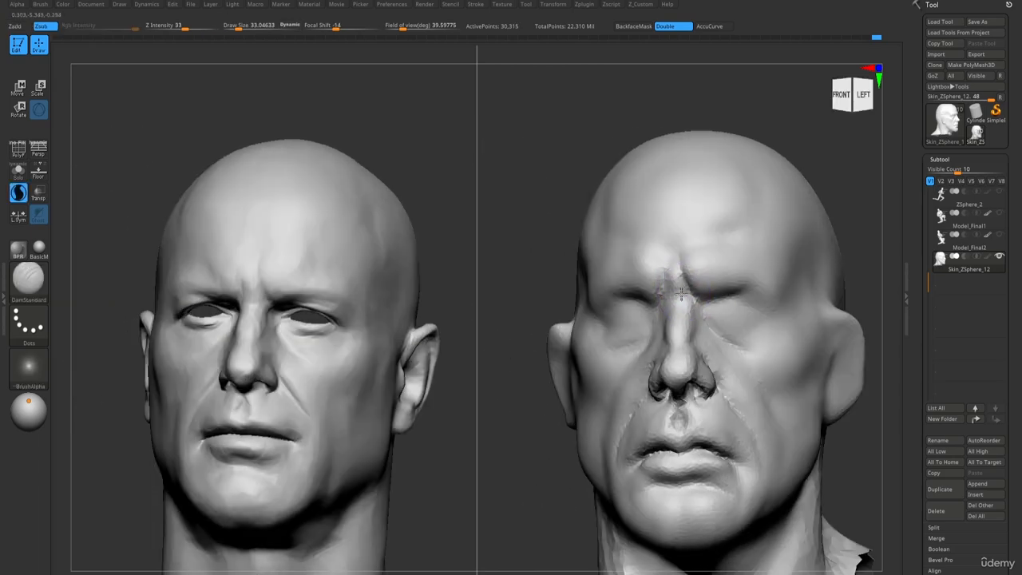
Build up the inner brows with My_ClayBuildup at about 33 draw size and smooth them into the forehead.
{"action": "key", "text": "3"}
{"action": "mouse_move", "coordinate": [688, 207]}
{"action": "right_mouse_down"}
{"action": "mouse_move", "coordinate": [661, 200]}
{"action": "mouse_move", "coordinate": [692, 214]}
{"action": "right_mouse_up"}
{"action": "mouse_move", "coordinate": [674, 267]}
{"action": "left_mouse_down"}
{"action": "mouse_move", "coordinate": [622, 228]}
{"action": "mouse_move", "coordinate": [637, 253]}
{"action": "left_mouse_up"}
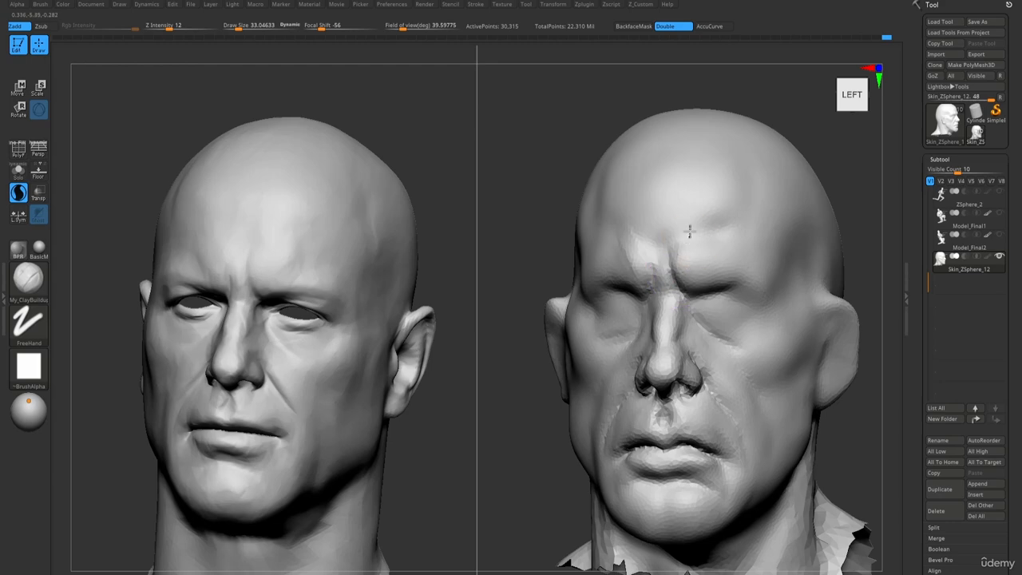
{"action": "left_click_drag", "start_coordinate": [690, 231], "coordinate": [687, 218], "text": "shift"}
{"action": "mouse_move", "coordinate": [672, 206]}
{"action": "right_mouse_down", "text": "ctrl"}
{"action": "mouse_move", "coordinate": [625, 156]}
{"action": "mouse_move", "coordinate": [631, 194]}
{"action": "right_mouse_up", "text": "ctrl"}
{"action": "left_click_drag", "start_coordinate": [669, 249], "coordinate": [672, 234], "text": "shift"}
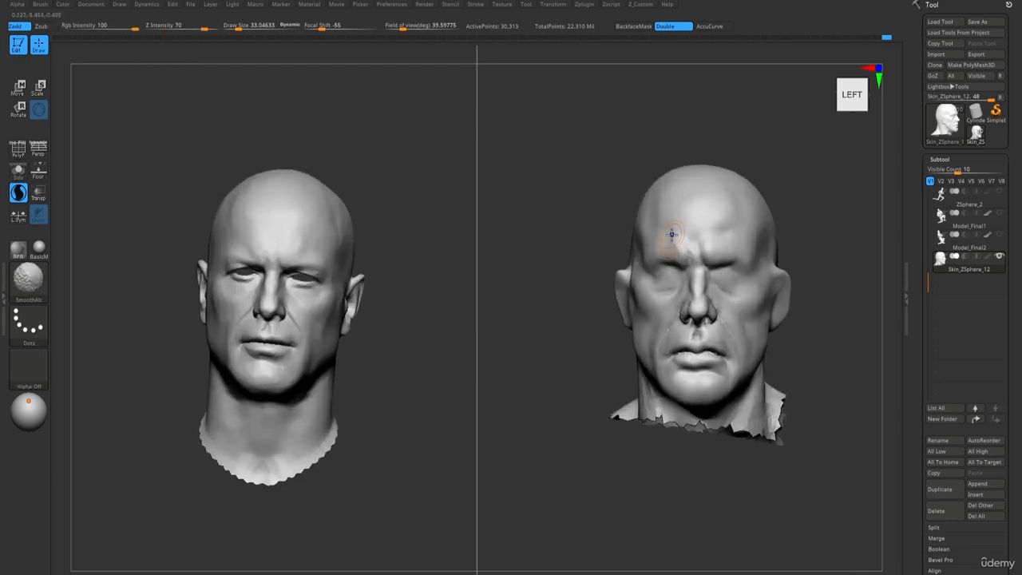
{"action": "mouse_move", "coordinate": [672, 234]}
{"action": "right_mouse_down", "text": "ctrl"}
{"action": "mouse_move", "coordinate": [627, 166]}
{"action": "mouse_move", "coordinate": [751, 344]}
{"action": "right_mouse_up", "text": "ctrl"}
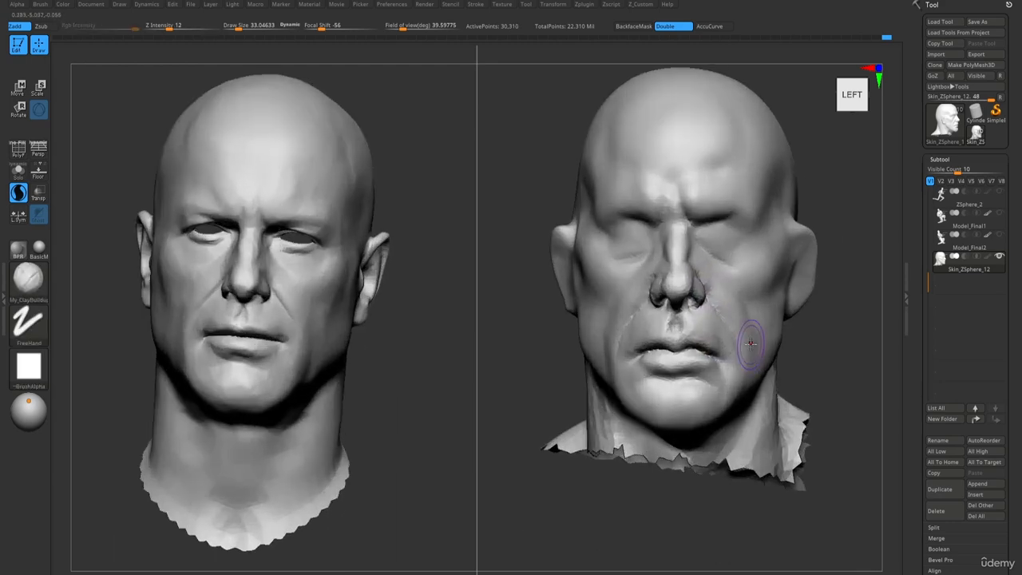
Work the cheek with My_ClayBuildup at about 58 draw size and adjust the face sides with Move at about 73.
{"action": "mouse_move", "coordinate": [751, 344]}
{"action": "left_mouse_down"}
{"action": "mouse_move", "coordinate": [725, 286]}
{"action": "mouse_move", "coordinate": [753, 348]}
{"action": "left_mouse_up"}
{"action": "left_click_drag", "start_coordinate": [724, 283], "coordinate": [753, 346]}
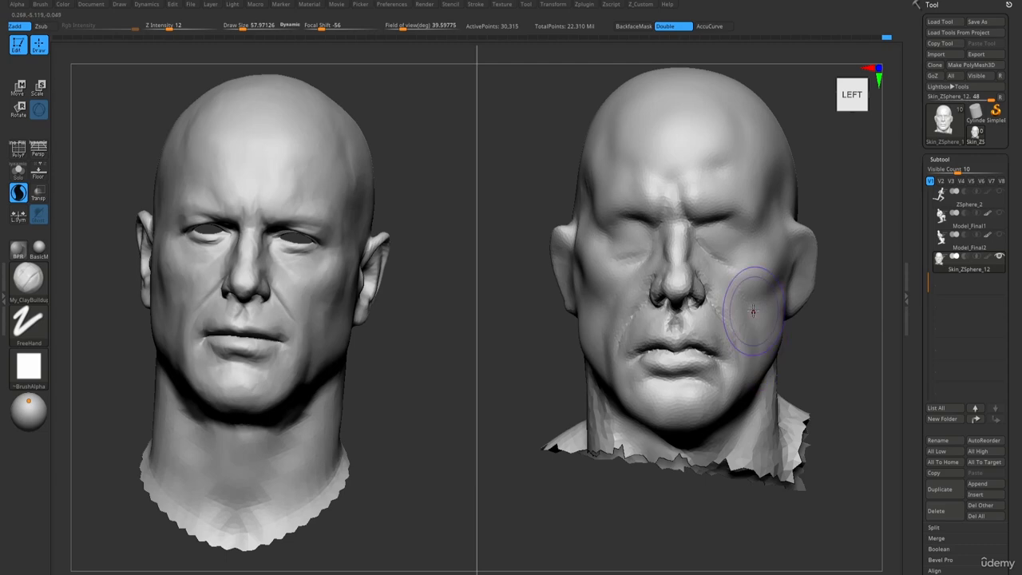
{"action": "key", "text": "b"}
{"action": "key", "text": "m"}
{"action": "key", "text": "v"}
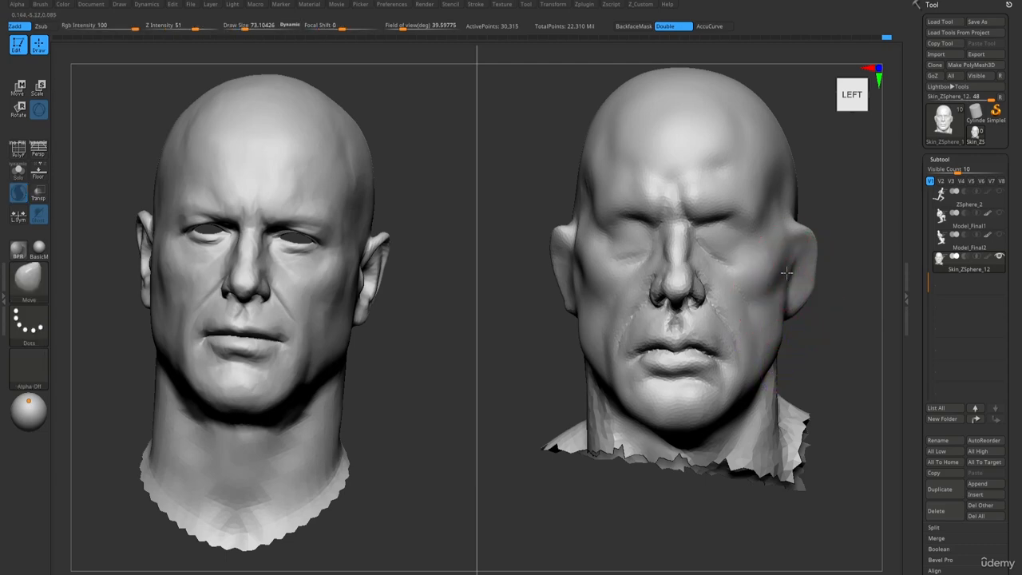
{"action": "left_click_drag", "start_coordinate": [573, 270], "coordinate": [580, 277]}
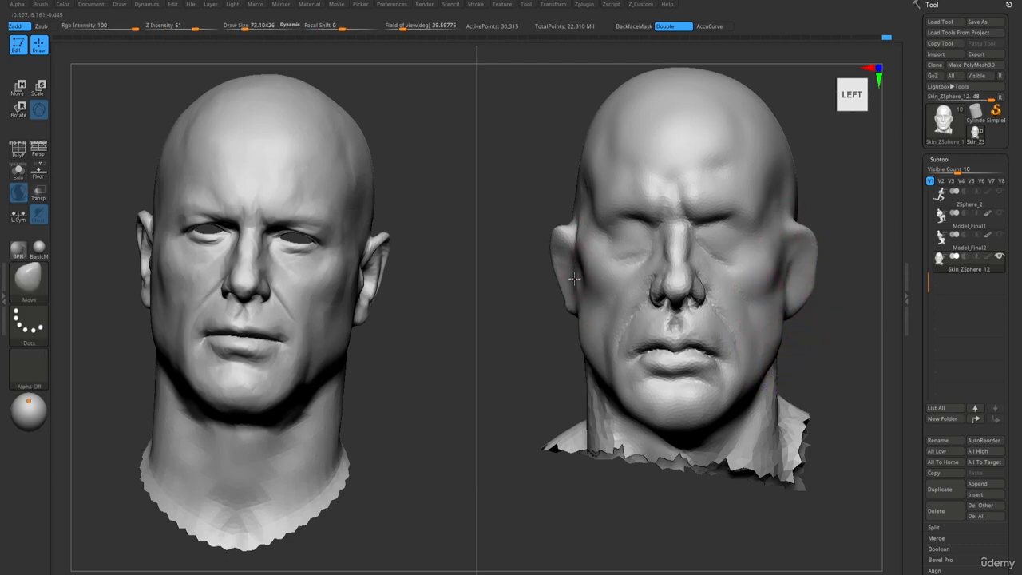
{"action": "mouse_move", "coordinate": [578, 276]}
{"action": "right_mouse_down", "text": "ctrl"}
{"action": "mouse_move", "coordinate": [555, 144]}
{"action": "mouse_move", "coordinate": [577, 359]}
{"action": "right_mouse_up", "text": "ctrl"}
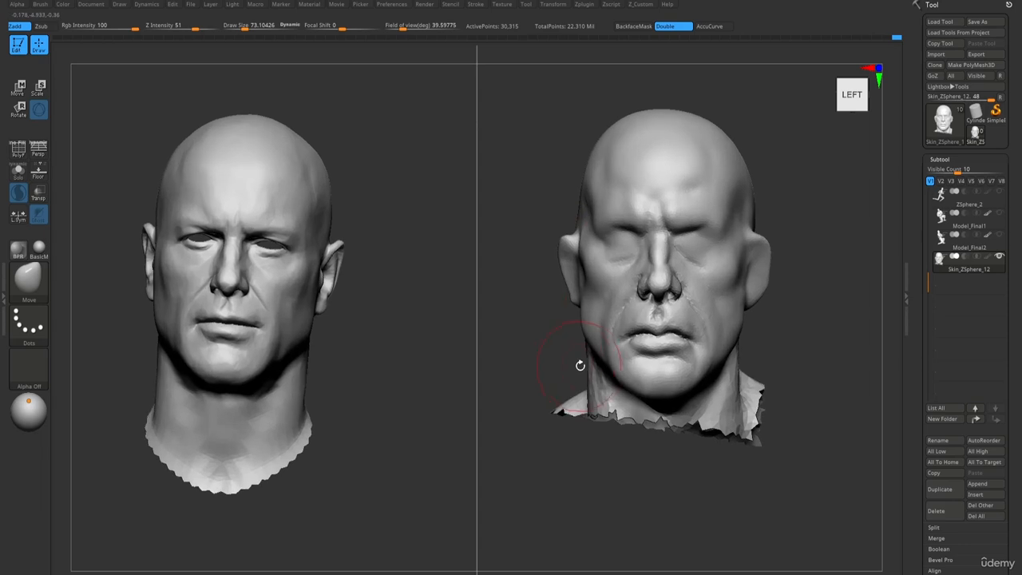
Adjust the jaw, chin and mouth profile with the Move brush, reducing the draw size from about 77 to 54.
{"action": "key", "text": "s"}
{"action": "left_click_drag", "start_coordinate": [643, 385], "coordinate": [638, 386]}
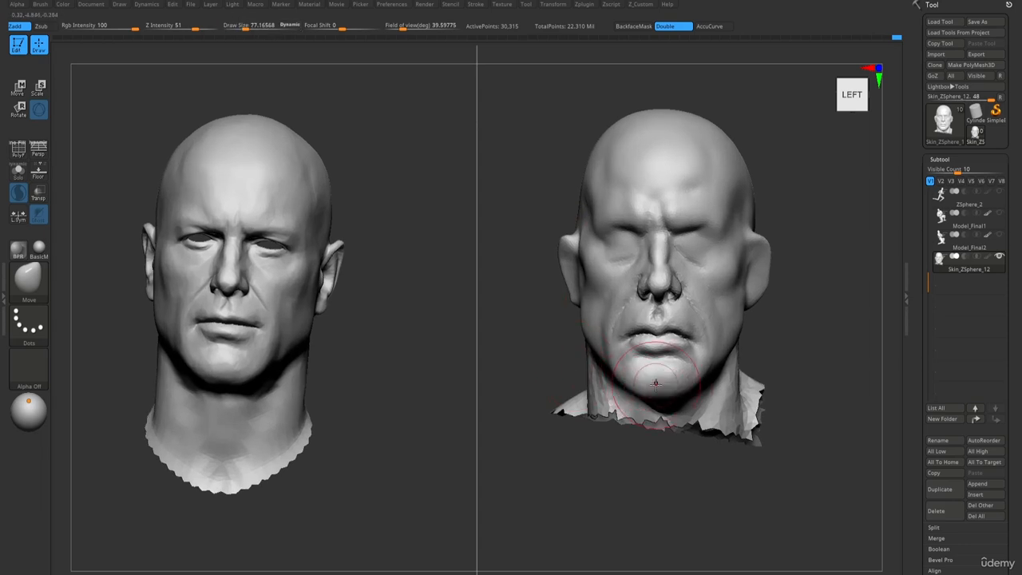
{"action": "right_click_drag", "start_coordinate": [669, 390], "coordinate": [623, 285]}
{"action": "right_click_drag", "start_coordinate": [632, 381], "coordinate": [688, 367]}
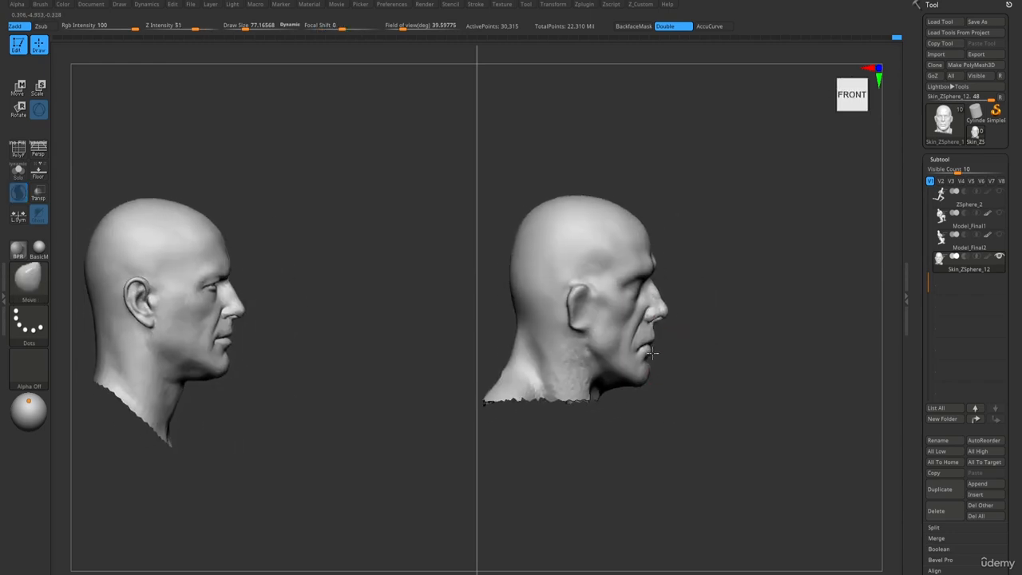
{"action": "right_click_drag", "start_coordinate": [656, 303], "coordinate": [649, 360], "text": "ctrl"}
{"action": "key", "text": "s"}
{"action": "left_click_drag", "start_coordinate": [628, 300], "coordinate": [624, 300]}
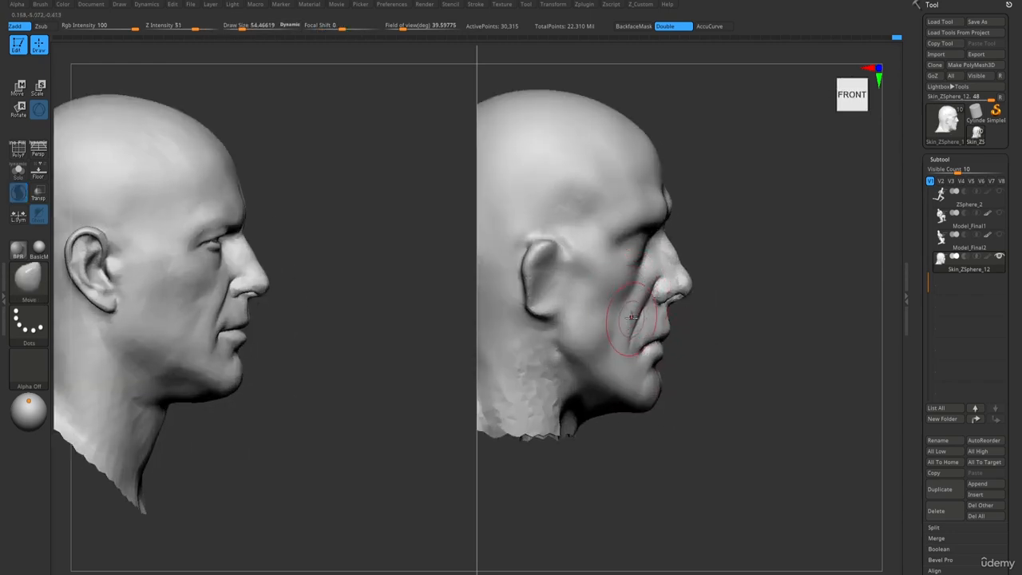
Reshape the lower cheek and jaw contour with the Move brush, starting at about 54 draw size.
{"action": "key", "text": "b"}
{"action": "key", "text": "d"}
{"action": "key", "text": "s"}
{"action": "mouse_move", "coordinate": [667, 386]}
{"action": "right_mouse_down"}
{"action": "mouse_move", "coordinate": [607, 385]}
{"action": "mouse_move", "coordinate": [612, 368]}
{"action": "right_mouse_up"}
{"action": "key", "text": "b"}
{"action": "key", "text": "m"}
{"action": "key", "text": "v"}
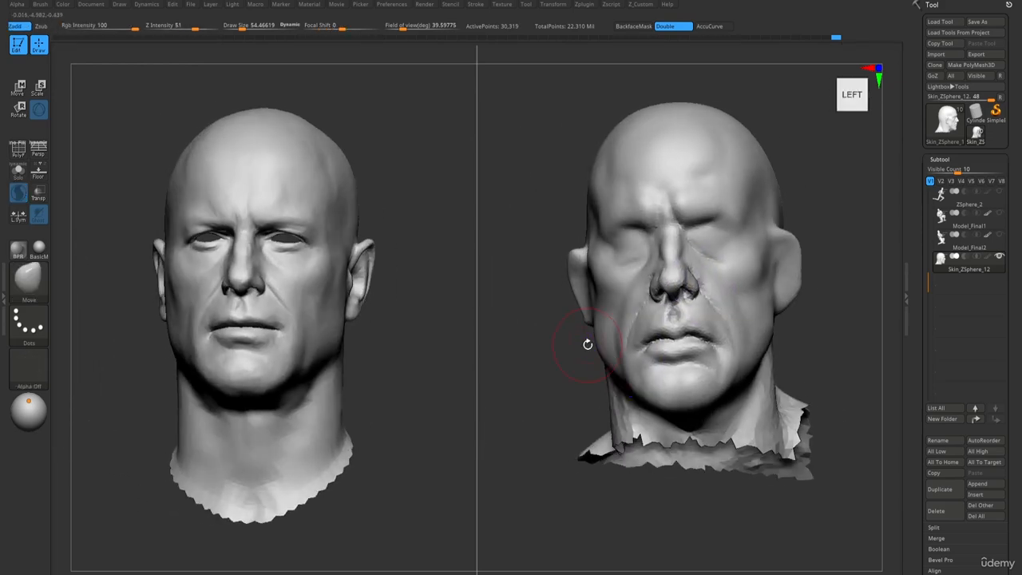
{"action": "key", "text": "s"}
{"action": "left_click_drag", "start_coordinate": [586, 343], "coordinate": [588, 341]}
{"action": "right_click_drag", "start_coordinate": [588, 340], "coordinate": [722, 343]}
Fill the area between the nasolabial fold and mouth corner with My_ClayBuildup at about 30 draw size and smooth it.
{"action": "key", "text": "b"}
{"action": "key", "text": "c"}
{"action": "key", "text": "b"}
{"action": "key", "text": "s"}
{"action": "left_click_drag", "start_coordinate": [722, 343], "coordinate": [718, 343]}
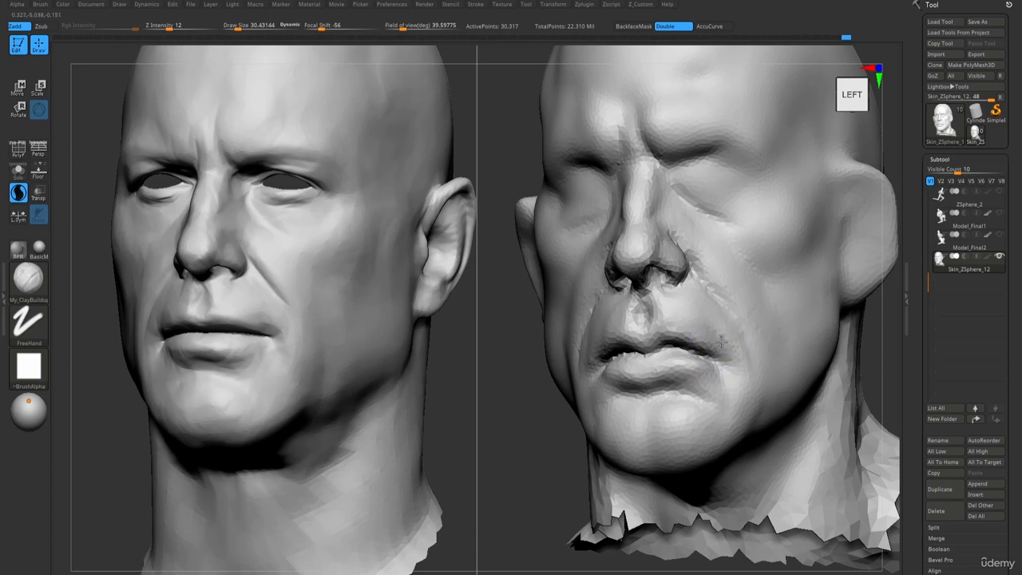
{"action": "right_click_drag", "start_coordinate": [720, 341], "coordinate": [718, 319]}
{"action": "right_click_drag", "start_coordinate": [726, 388], "coordinate": [725, 343]}
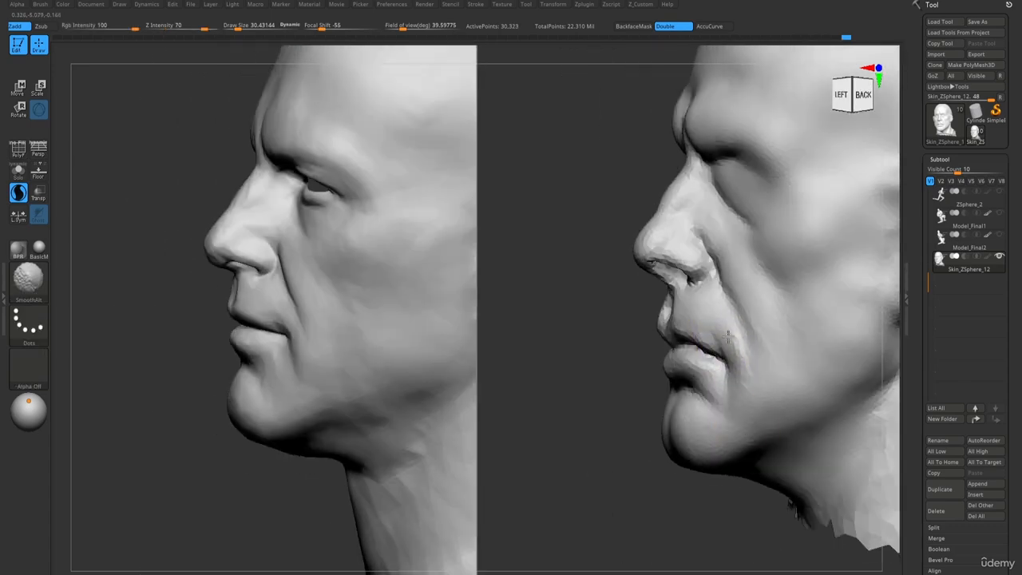
{"action": "left_click_drag", "start_coordinate": [726, 343], "coordinate": [724, 403], "text": "shift"}
Add My_ClayBuildup volume beside the mouth corner at about 30 draw size, working from both sides of the face.
{"action": "mouse_move", "coordinate": [671, 335]}
{"action": "right_mouse_down", "text": "alt"}
{"action": "mouse_move", "coordinate": [661, 258]}
{"action": "mouse_move", "coordinate": [664, 314]}
{"action": "mouse_move", "coordinate": [678, 327]}
{"action": "right_mouse_up", "text": "alt"}
{"action": "right_click_drag", "start_coordinate": [679, 327], "coordinate": [719, 348], "text": "alt"}
{"action": "right_click_drag", "start_coordinate": [732, 313], "coordinate": [696, 462]}
{"action": "right_click_drag", "start_coordinate": [696, 461], "coordinate": [704, 351]}
{"action": "left_click_drag", "start_coordinate": [697, 343], "coordinate": [702, 349]}
Carve a short vertical crease just outside the mouth corner with DamStandard at about 30 draw size.
{"action": "key", "text": "b"}
{"action": "key", "text": "d"}
{"action": "key", "text": "s"}
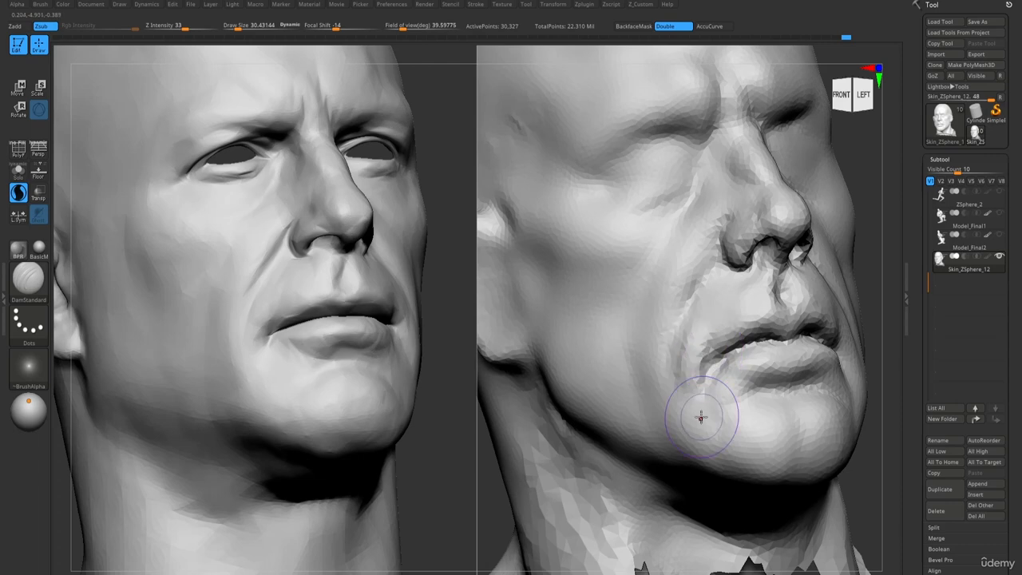
{"action": "right_click_drag", "start_coordinate": [695, 471], "coordinate": [697, 335]}
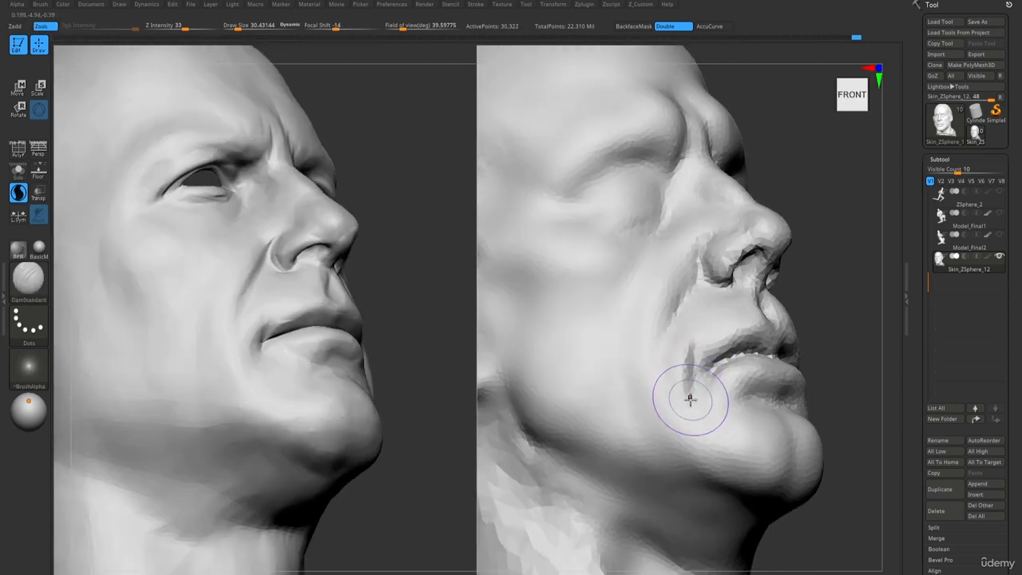
Soften the crease beside the mouth corner by building it up with My_ClayBuildup at about 30 draw size.
{"action": "key", "text": "b"}
{"action": "key", "text": "c"}
{"action": "key", "text": "b"}
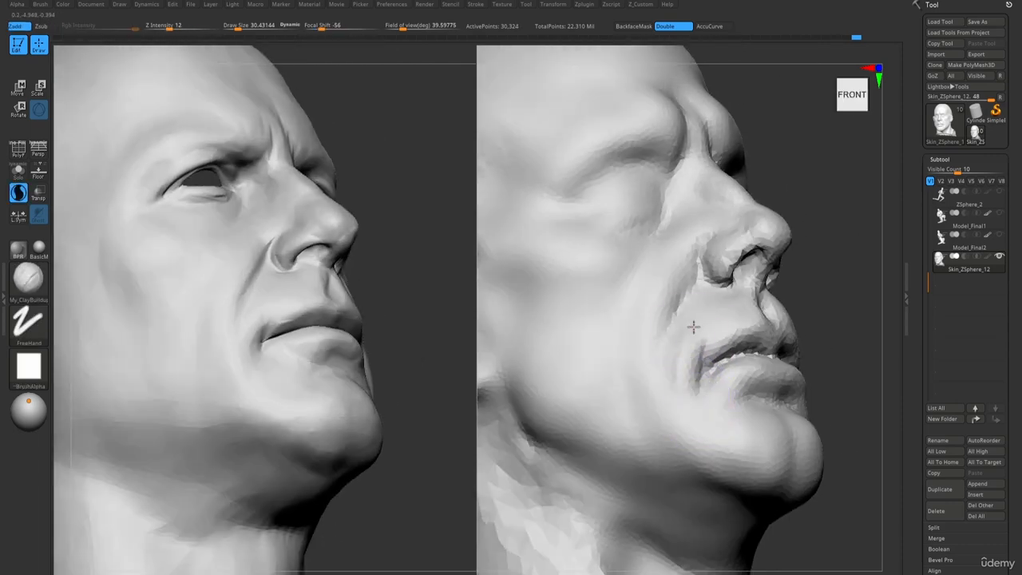
{"action": "right_click_drag", "start_coordinate": [750, 463], "coordinate": [699, 351]}
{"action": "right_click_drag", "start_coordinate": [699, 351], "coordinate": [673, 333]}
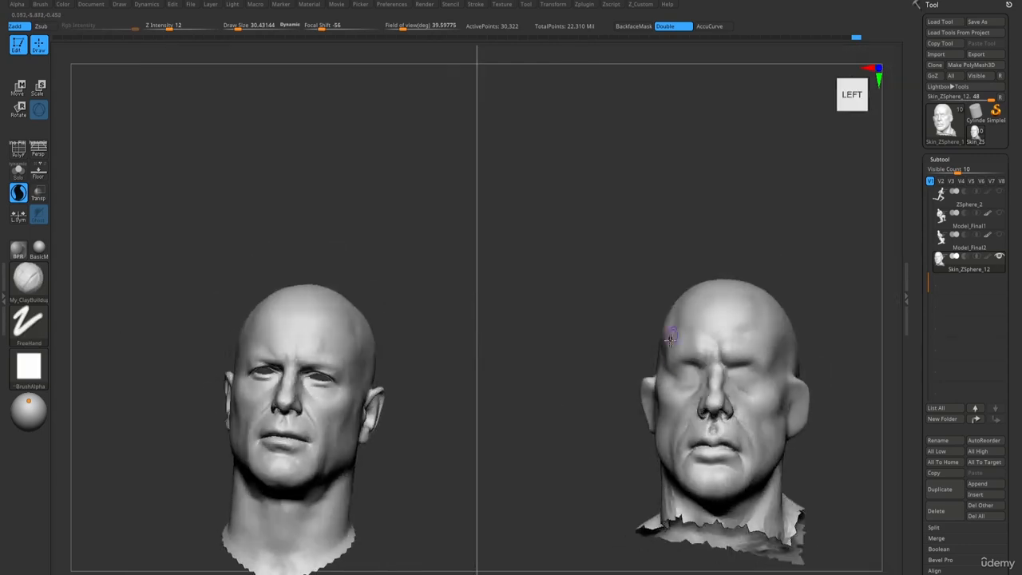
{"action": "right_click_drag", "start_coordinate": [698, 455], "coordinate": [715, 492]}
Refine the nostril and mouth-corner creases with DamStandard at about 30 draw size and smooth below the mouth corner.
{"action": "key", "text": "f"}
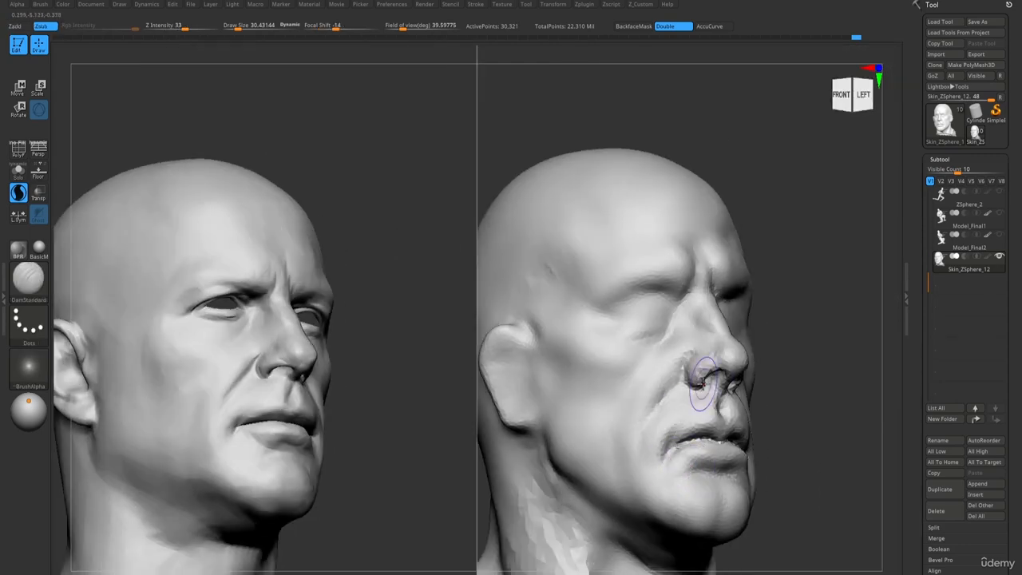
{"action": "mouse_move", "coordinate": [700, 381]}
{"action": "right_mouse_down"}
{"action": "mouse_move", "coordinate": [755, 437]}
{"action": "mouse_move", "coordinate": [676, 354]}
{"action": "mouse_move", "coordinate": [696, 356]}
{"action": "mouse_move", "coordinate": [768, 481]}
{"action": "mouse_move", "coordinate": [730, 463]}
{"action": "right_mouse_up"}
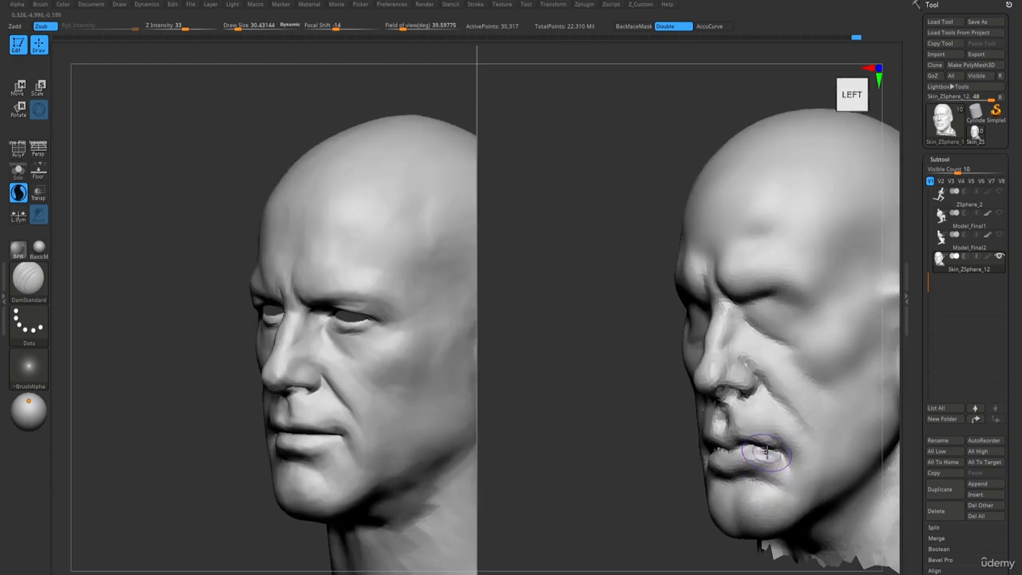
{"action": "left_click_drag", "start_coordinate": [780, 453], "coordinate": [818, 517], "text": "shift"}
Refine the area beside the mouth corner with C_Clay and DamStandard at about 30 draw size, working from both sides of the face.
{"action": "key", "text": "1"}
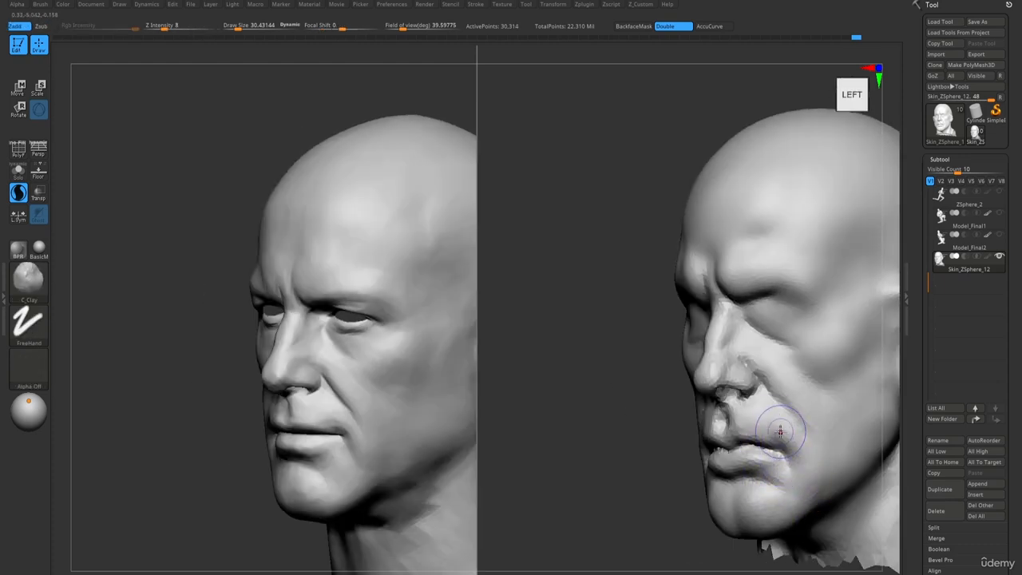
{"action": "right_click_drag", "start_coordinate": [805, 475], "coordinate": [740, 474]}
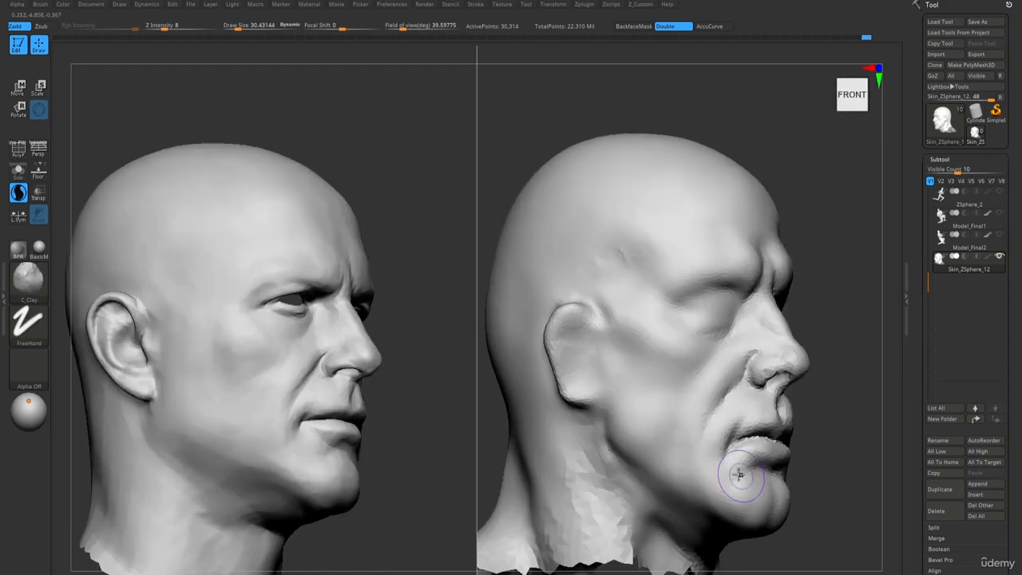
{"action": "mouse_move", "coordinate": [741, 404]}
{"action": "right_mouse_down"}
{"action": "mouse_move", "coordinate": [770, 364]}
{"action": "mouse_move", "coordinate": [815, 399]}
{"action": "right_mouse_up"}
{"action": "key", "text": "2"}
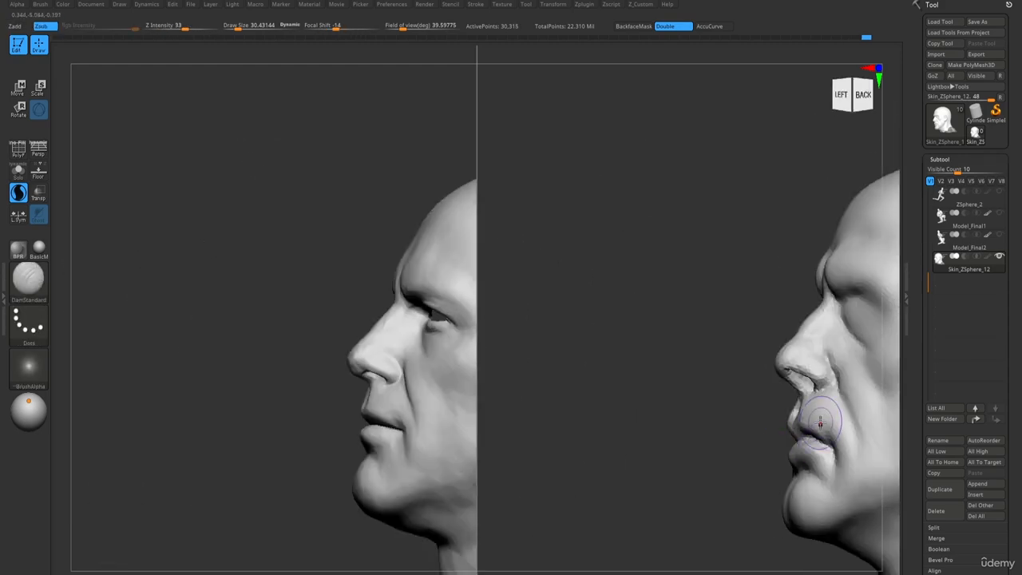
{"action": "mouse_move", "coordinate": [830, 450]}
{"action": "right_mouse_down"}
{"action": "mouse_move", "coordinate": [780, 457]}
{"action": "mouse_move", "coordinate": [795, 459]}
{"action": "right_mouse_up"}
Refine the lower lip with C_Clay at about 15 draw size.
{"action": "key", "text": "1"}
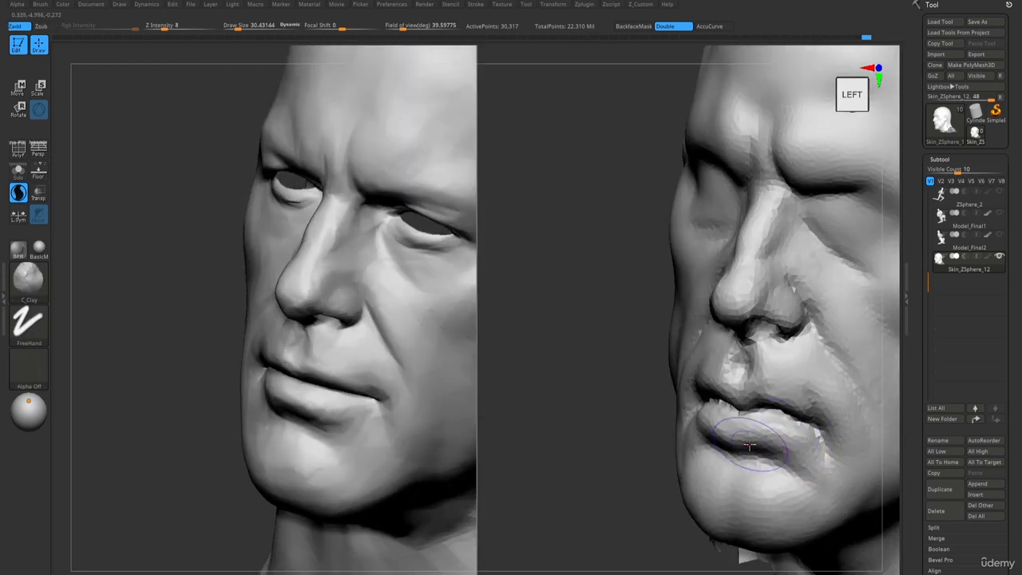
{"action": "key", "text": "s"}
{"action": "left_click", "coordinate": [741, 442]}
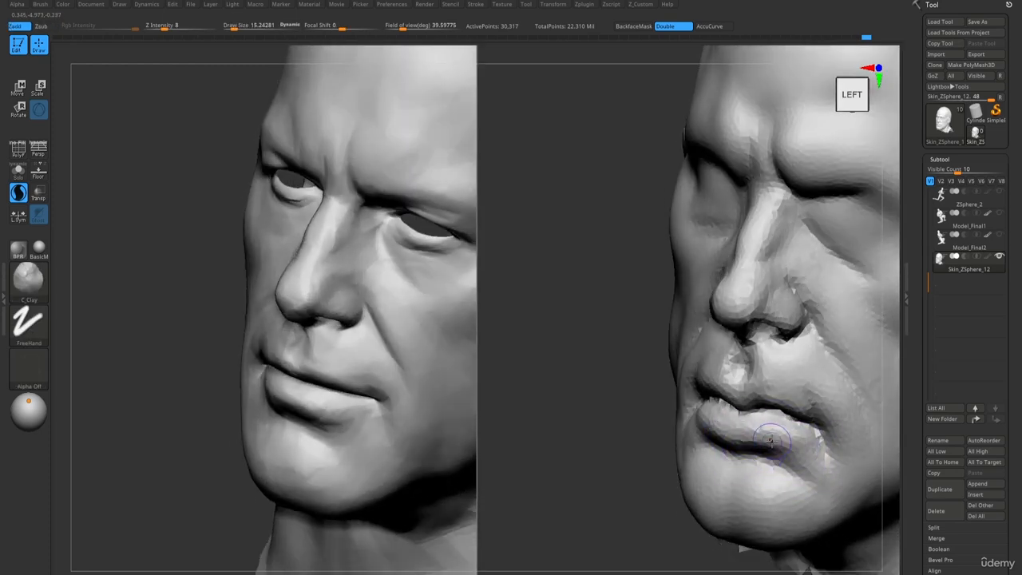
{"action": "mouse_move", "coordinate": [771, 441]}
{"action": "right_mouse_down"}
{"action": "mouse_move", "coordinate": [769, 430]}
{"action": "mouse_move", "coordinate": [734, 439]}
{"action": "mouse_move", "coordinate": [759, 450]}
{"action": "mouse_move", "coordinate": [724, 443]}
{"action": "mouse_move", "coordinate": [710, 419]}
{"action": "right_mouse_up"}
Shape the lower lip with My_Standard at about 33 draw size and smooth around the mouth with SmoothAlt.
{"action": "key", "text": "1"}
{"action": "key", "text": "s"}
{"action": "left_click", "coordinate": [716, 439]}
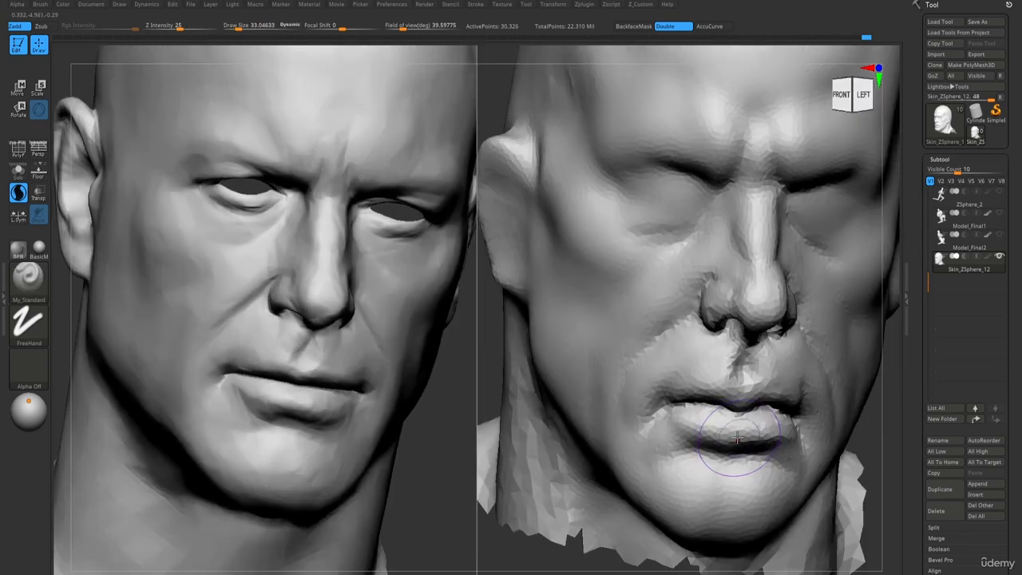
{"action": "mouse_move", "coordinate": [792, 429]}
{"action": "right_mouse_down", "text": "ctrl"}
{"action": "mouse_move", "coordinate": [778, 358]}
{"action": "mouse_move", "coordinate": [755, 399]}
{"action": "mouse_move", "coordinate": [759, 483]}
{"action": "mouse_move", "coordinate": [705, 404]}
{"action": "right_mouse_up", "text": "ctrl"}
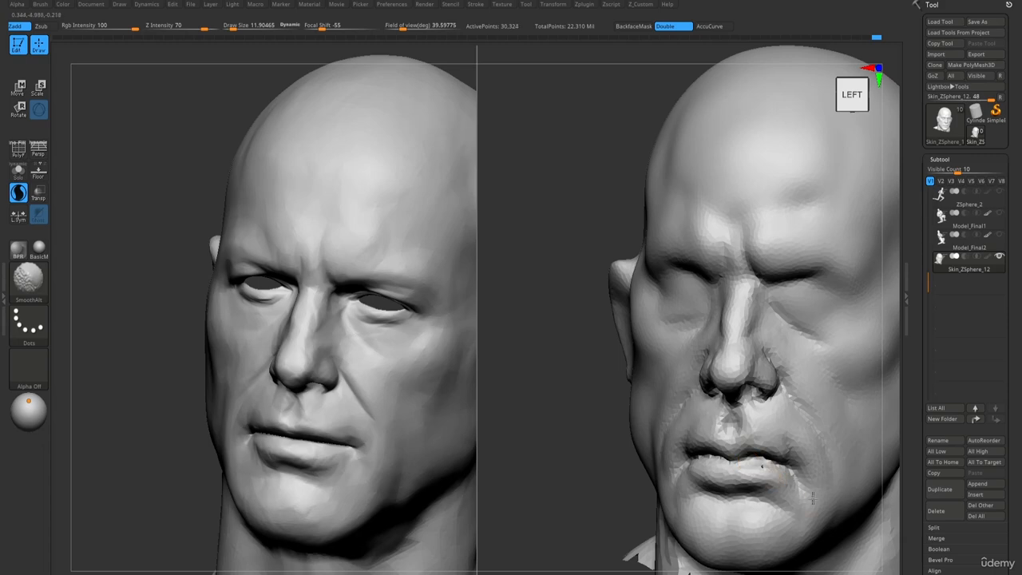
{"action": "mouse_move", "coordinate": [770, 451]}
{"action": "right_mouse_down", "text": "ctrl"}
{"action": "mouse_move", "coordinate": [696, 328]}
{"action": "mouse_move", "coordinate": [682, 328]}
{"action": "mouse_move", "coordinate": [748, 425]}
{"action": "mouse_move", "coordinate": [732, 388]}
{"action": "mouse_move", "coordinate": [759, 392]}
{"action": "mouse_move", "coordinate": [789, 500]}
{"action": "mouse_move", "coordinate": [723, 410]}
{"action": "mouse_move", "coordinate": [726, 426]}
{"action": "mouse_move", "coordinate": [774, 466]}
{"action": "mouse_move", "coordinate": [776, 449]}
{"action": "right_mouse_up", "text": "ctrl"}
{"action": "key", "text": "shift"}
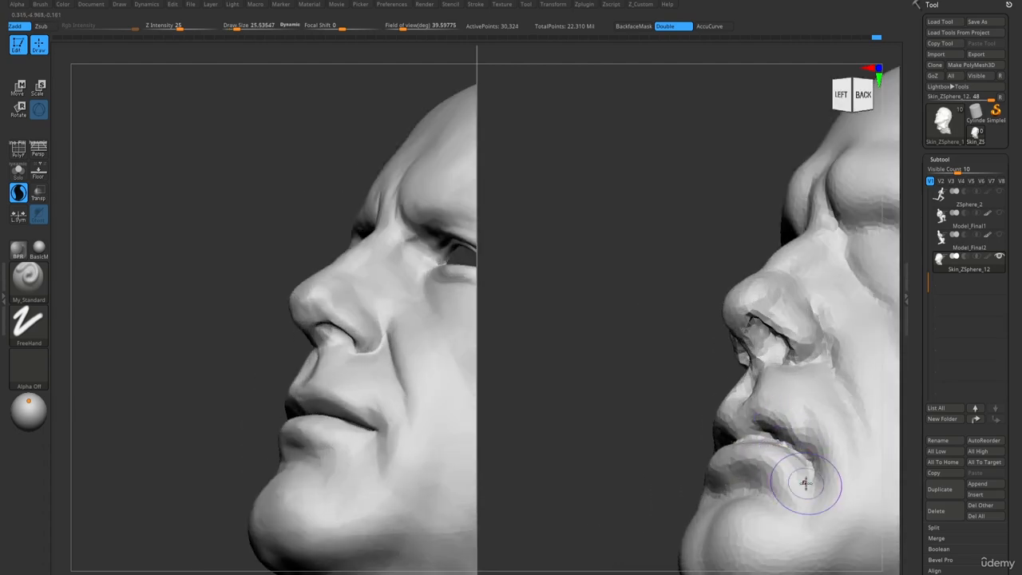
Build up the upper lip area between the nostrils and mouth with C_Clay at about 26 draw size.
{"action": "right_click_drag", "start_coordinate": [798, 484], "coordinate": [717, 431]}
{"action": "mouse_move", "coordinate": [666, 408]}
{"action": "right_mouse_down"}
{"action": "mouse_move", "coordinate": [680, 383]}
{"action": "mouse_move", "coordinate": [670, 381]}
{"action": "mouse_move", "coordinate": [696, 391]}
{"action": "right_mouse_up"}
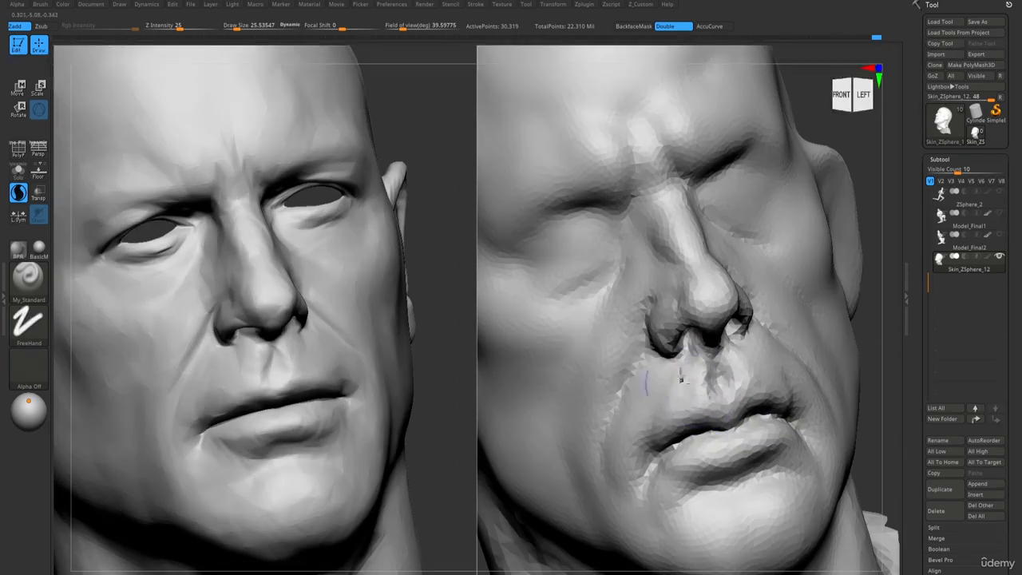
{"action": "key", "text": "2"}
{"action": "mouse_move", "coordinate": [679, 404]}
{"action": "left_mouse_down"}
{"action": "mouse_move", "coordinate": [659, 417]}
{"action": "mouse_move", "coordinate": [683, 377]}
{"action": "left_mouse_up"}
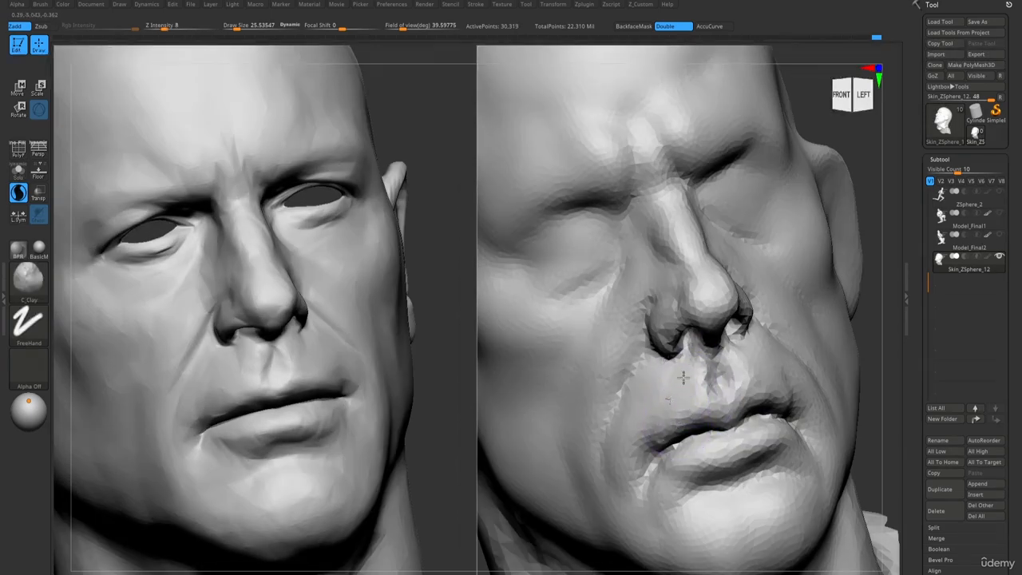
{"action": "right_click_drag", "start_coordinate": [700, 341], "coordinate": [728, 354]}
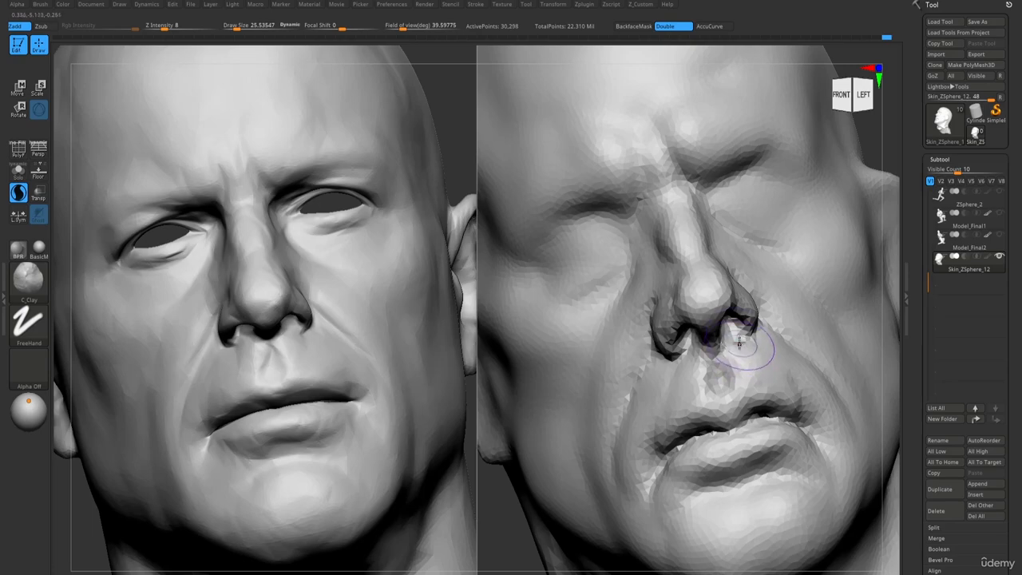
{"action": "right_click_drag", "start_coordinate": [788, 405], "coordinate": [750, 341]}
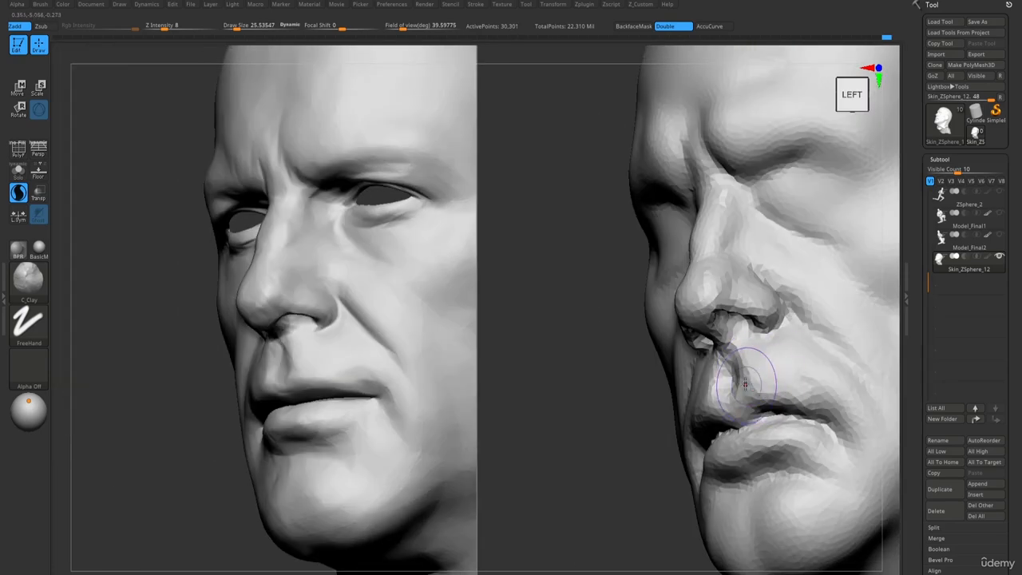
Define the philtrum and upper lip edge with DamStandard at about 26 draw size and smooth the upper lip.
{"action": "mouse_move", "coordinate": [745, 385]}
{"action": "right_mouse_down", "text": "ctrl"}
{"action": "mouse_move", "coordinate": [738, 340]}
{"action": "mouse_move", "coordinate": [786, 287]}
{"action": "right_mouse_up", "text": "ctrl"}
{"action": "key", "text": "3"}
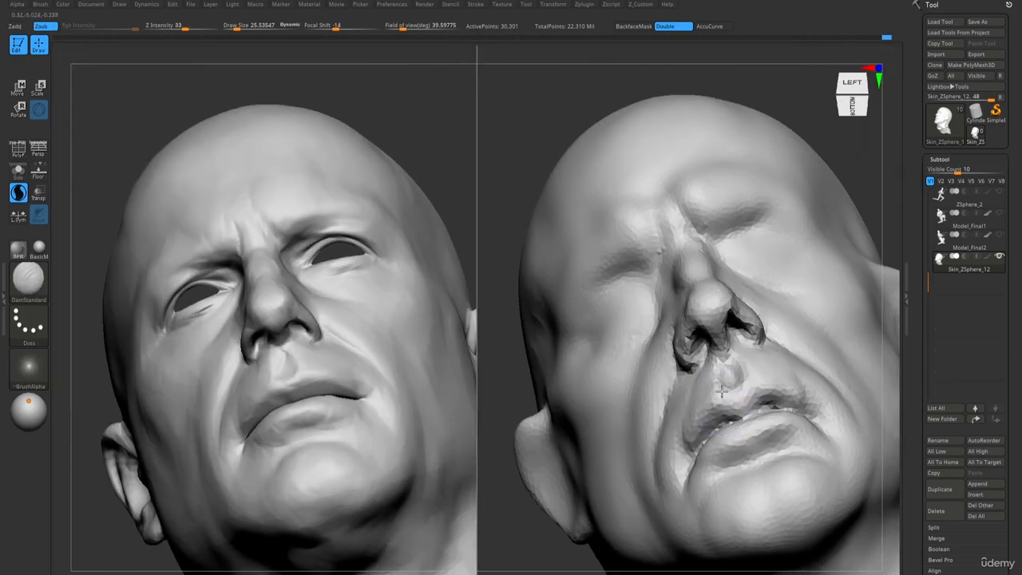
{"action": "right_click_drag", "start_coordinate": [721, 391], "coordinate": [725, 380]}
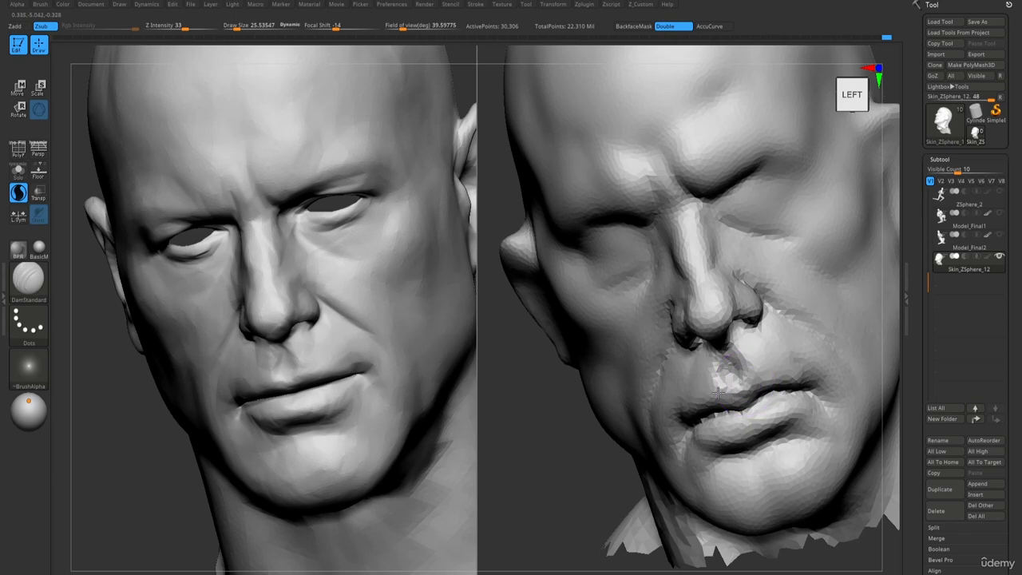
{"action": "right_click_drag", "start_coordinate": [814, 378], "coordinate": [778, 383]}
{"action": "left_click_drag", "start_coordinate": [775, 389], "coordinate": [750, 386], "text": "shift"}
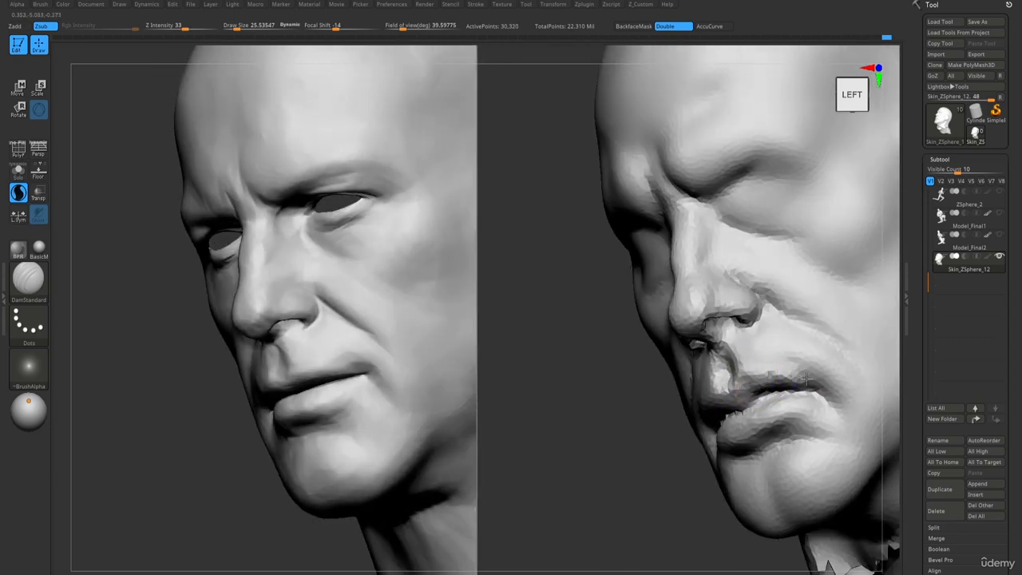
{"action": "right_click_drag", "start_coordinate": [786, 387], "coordinate": [754, 391]}
Refine the side and tip of the nose with C_Clay at about 17 draw size and smooth the nostril wing.
{"action": "mouse_move", "coordinate": [826, 391]}
{"action": "right_mouse_down", "text": "ctrl"}
{"action": "mouse_move", "coordinate": [705, 322]}
{"action": "mouse_move", "coordinate": [742, 331]}
{"action": "right_mouse_up", "text": "ctrl"}
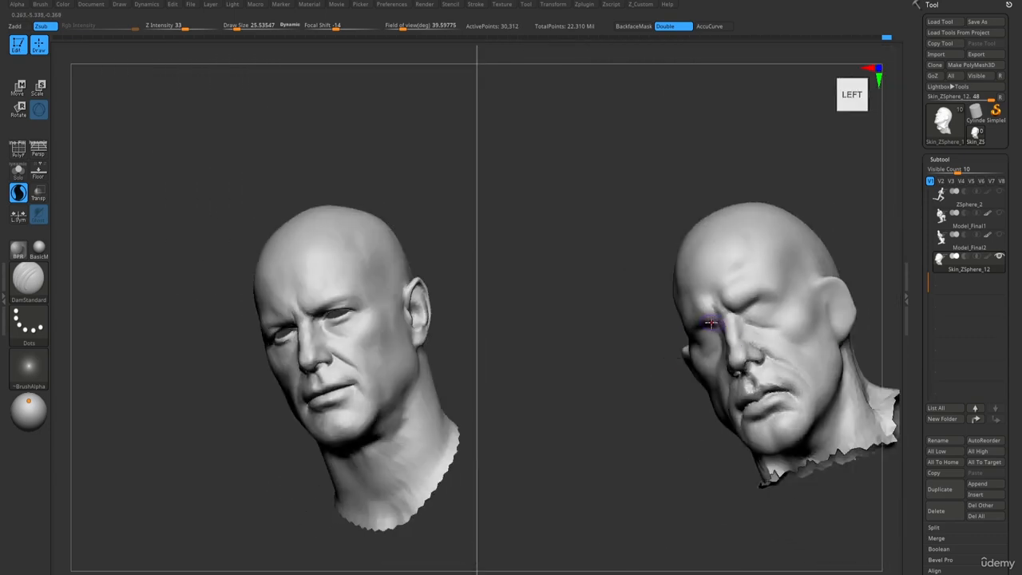
{"action": "mouse_move", "coordinate": [826, 414]}
{"action": "right_mouse_down", "text": "ctrl"}
{"action": "mouse_move", "coordinate": [726, 319]}
{"action": "mouse_move", "coordinate": [747, 326]}
{"action": "right_mouse_up", "text": "ctrl"}
{"action": "mouse_move", "coordinate": [746, 326]}
{"action": "right_mouse_down", "text": "ctrl"}
{"action": "mouse_move", "coordinate": [780, 426]}
{"action": "mouse_move", "coordinate": [768, 397]}
{"action": "right_mouse_up", "text": "ctrl"}
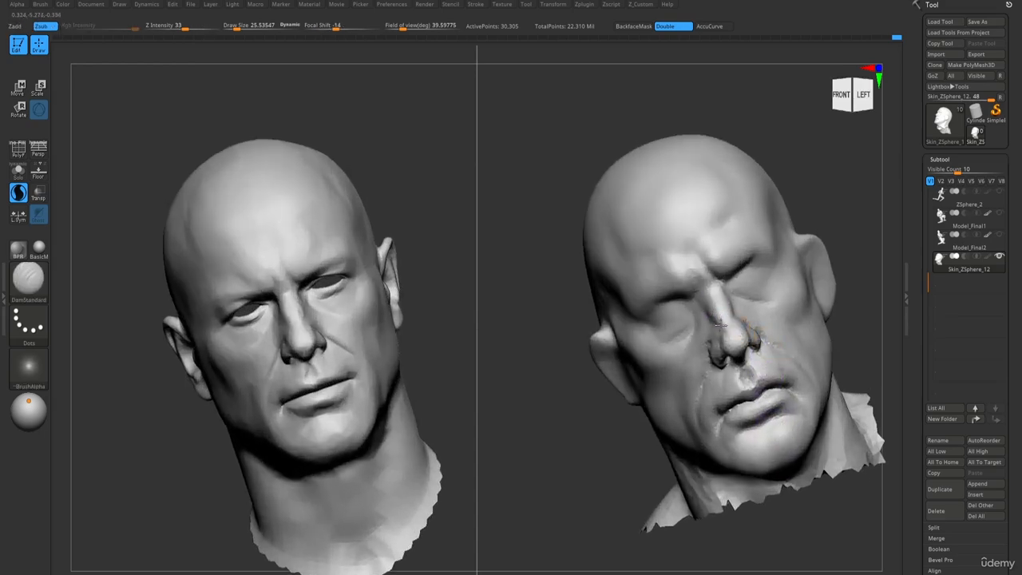
{"action": "right_click_drag", "start_coordinate": [748, 328], "coordinate": [771, 351], "text": "ctrl"}
{"action": "key", "text": "1"}
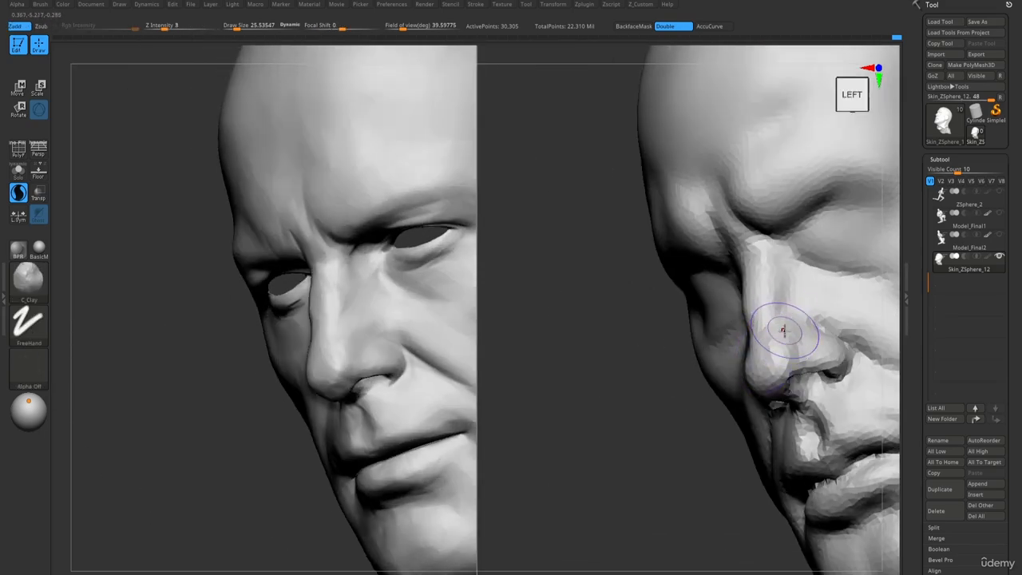
{"action": "key", "text": "s"}
{"action": "left_click_drag", "start_coordinate": [786, 331], "coordinate": [790, 306]}
{"action": "right_click_drag", "start_coordinate": [777, 362], "coordinate": [731, 359]}
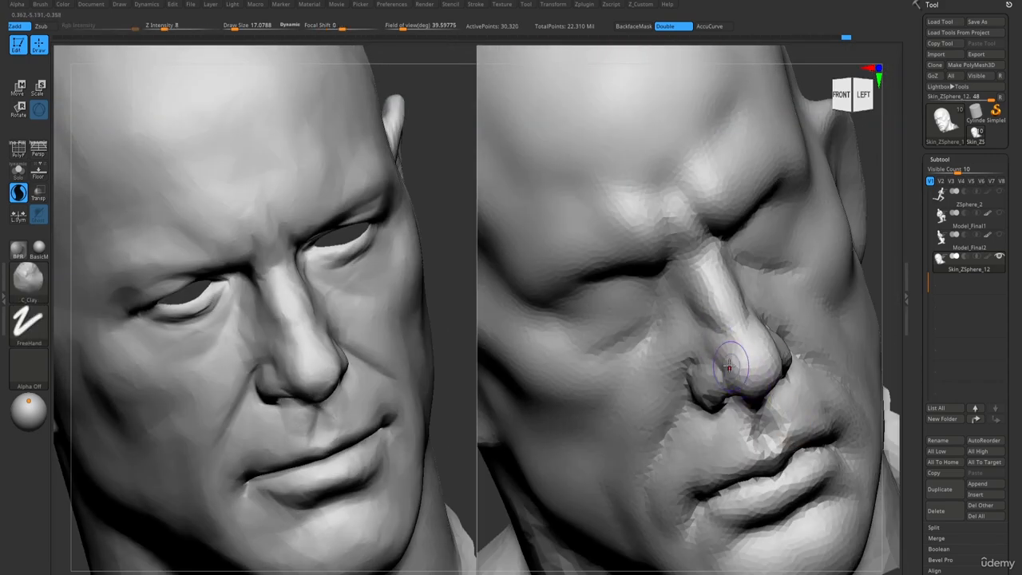
{"action": "right_click_drag", "start_coordinate": [753, 429], "coordinate": [742, 343]}
{"action": "left_click_drag", "start_coordinate": [741, 343], "coordinate": [753, 340], "text": "shift"}
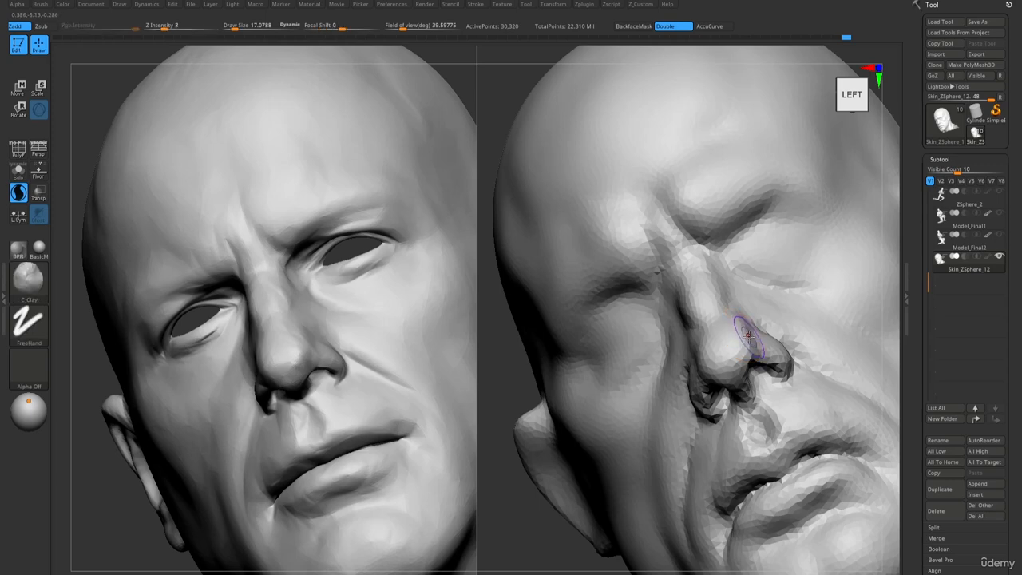
{"action": "right_click_drag", "start_coordinate": [753, 340], "coordinate": [741, 323]}
Adjust the shape of the nose and nostril wings with the Move brush at about 36 draw size.
{"action": "key", "text": "w"}
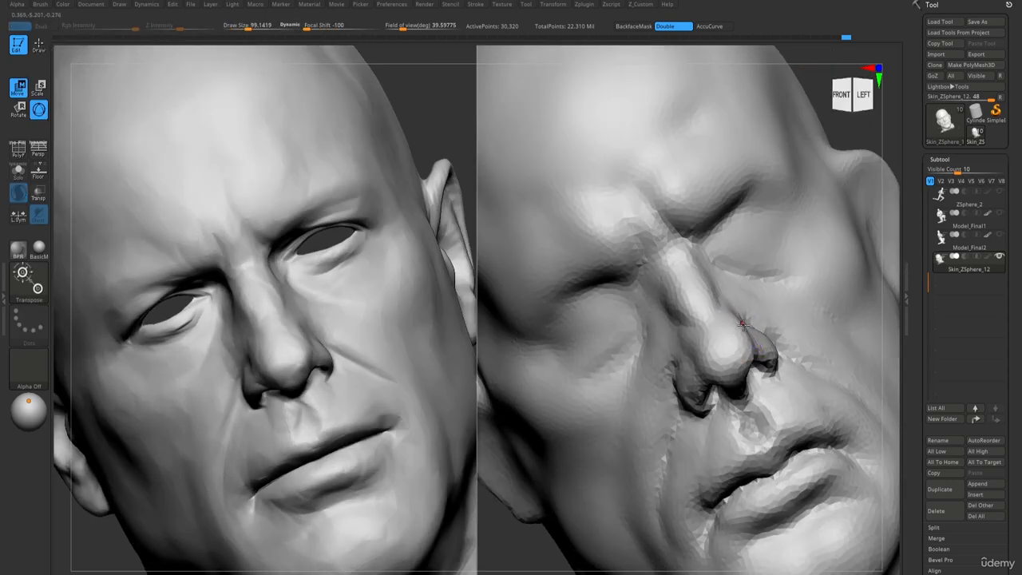
{"action": "key", "text": "q"}
{"action": "left_click_drag", "start_coordinate": [735, 325], "coordinate": [730, 323]}
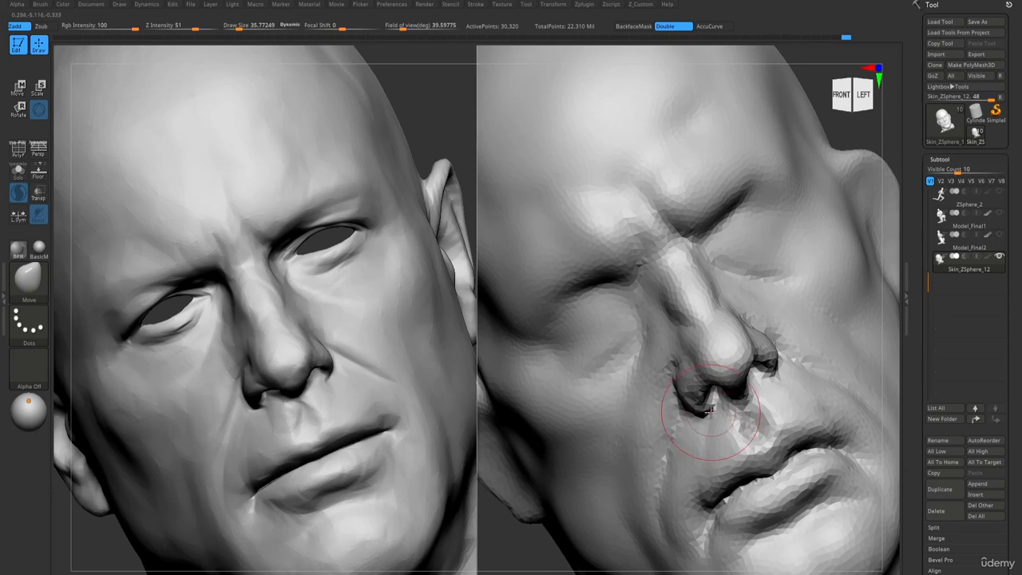
{"action": "right_click_drag", "start_coordinate": [711, 412], "coordinate": [712, 415]}
Adjust the ear's outline and lobe with the Move brush at about 54 draw size in side view.
{"action": "right_click_drag", "start_coordinate": [768, 376], "coordinate": [696, 260], "text": "alt"}
{"action": "right_click_drag", "start_coordinate": [681, 268], "coordinate": [577, 237]}
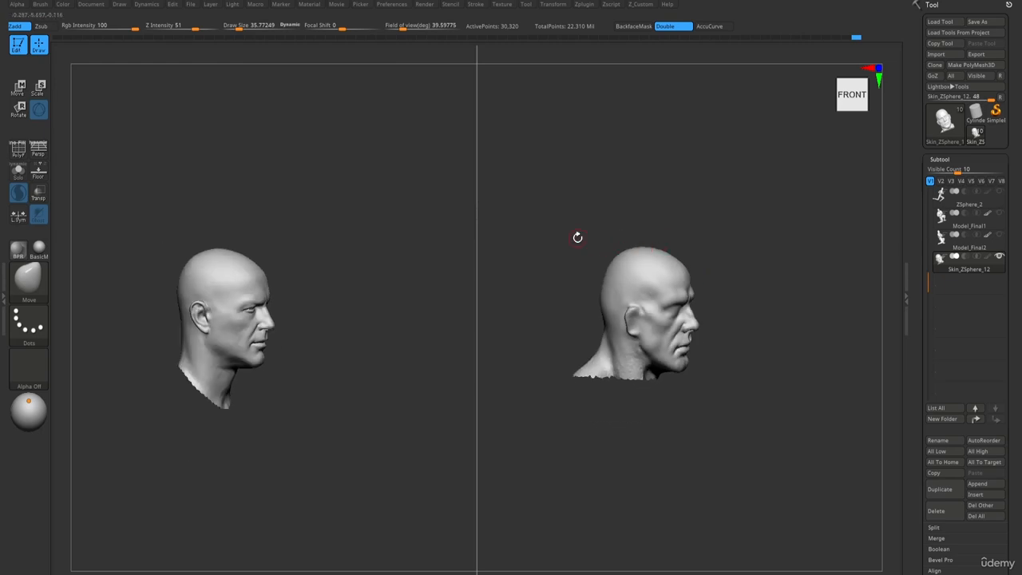
{"action": "mouse_move", "coordinate": [616, 288]}
{"action": "right_mouse_down", "text": "ctrl"}
{"action": "mouse_move", "coordinate": [650, 351]}
{"action": "mouse_move", "coordinate": [652, 397]}
{"action": "mouse_move", "coordinate": [637, 381]}
{"action": "mouse_move", "coordinate": [648, 381]}
{"action": "right_mouse_up", "text": "ctrl"}
{"action": "key", "text": "bracketright"}
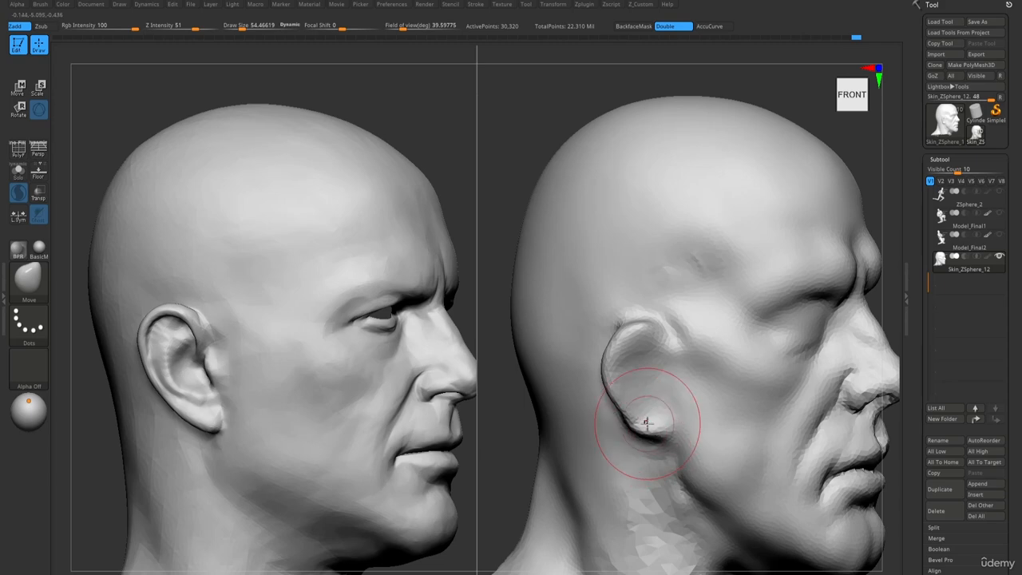
{"action": "right_click_drag", "start_coordinate": [646, 421], "coordinate": [637, 358], "text": "ctrl"}
Carve the ear's inner hollow and the groove inside its rim with DamStandard at about 14 to 23 draw size.
{"action": "key", "text": "b"}
{"action": "key", "text": "d"}
{"action": "key", "text": "s"}
{"action": "key", "text": "s"}
{"action": "left_click_drag", "start_coordinate": [643, 356], "coordinate": [638, 355]}
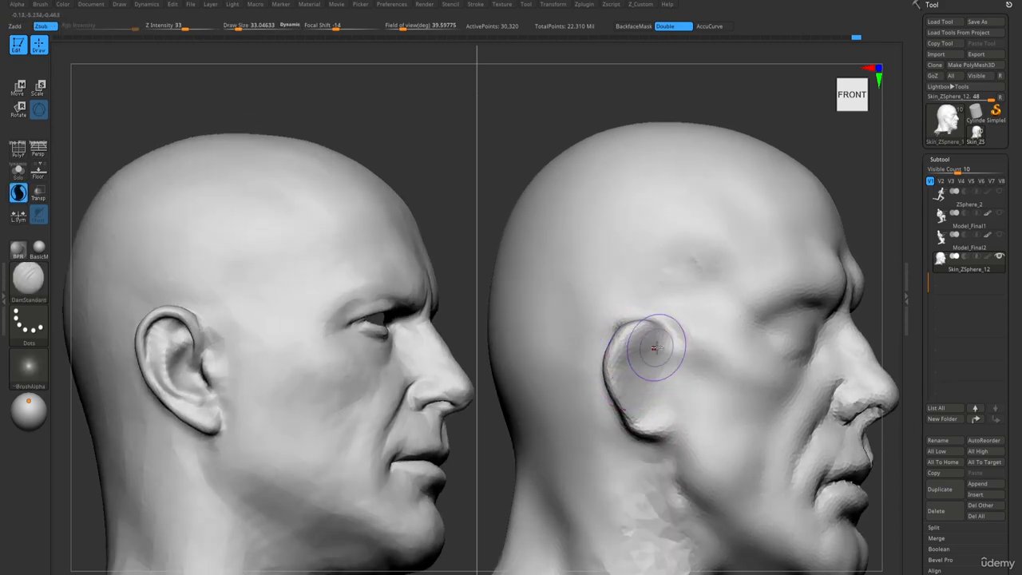
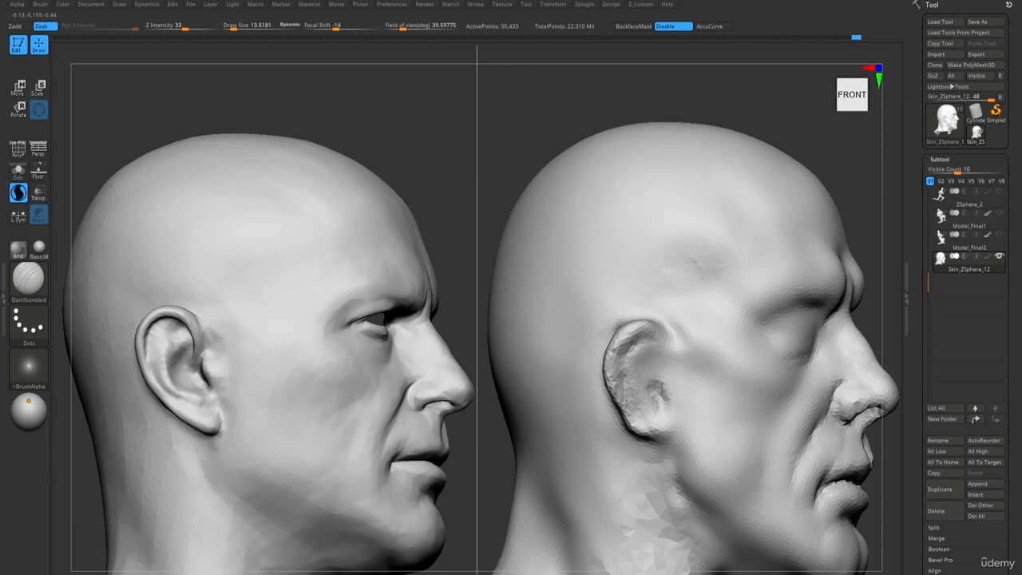
{"action": "key", "text": "s"}
{"action": "left_click_drag", "start_coordinate": [659, 393], "coordinate": [664, 394]}
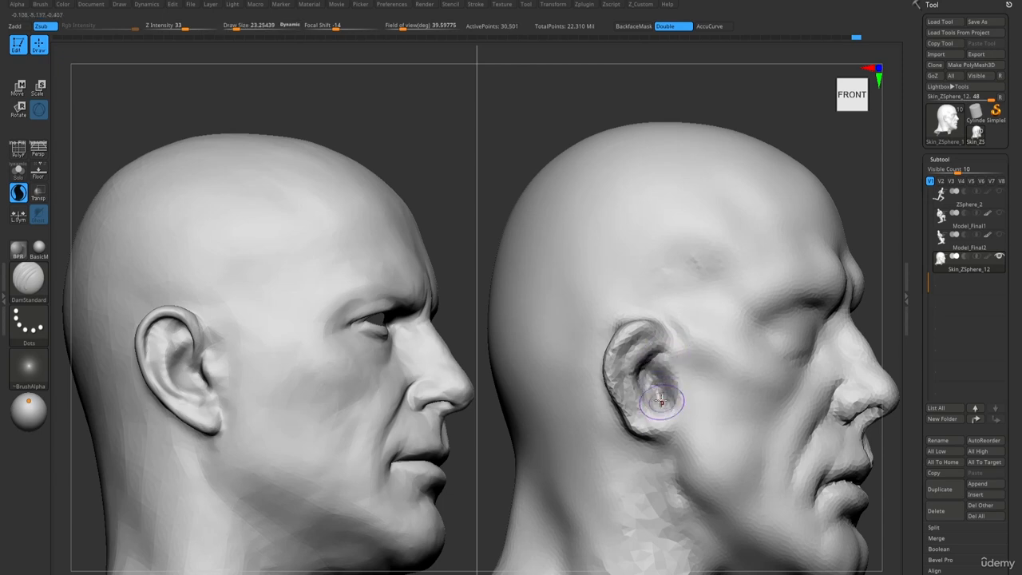
Reshape the ear from the front with the Move brush at about 62 draw size and smooth its upper part.
{"action": "right_click_drag", "start_coordinate": [661, 400], "coordinate": [658, 356]}
{"action": "mouse_move", "coordinate": [649, 401]}
{"action": "right_mouse_down"}
{"action": "mouse_move", "coordinate": [648, 390]}
{"action": "mouse_move", "coordinate": [578, 394]}
{"action": "mouse_move", "coordinate": [565, 409]}
{"action": "right_mouse_up"}
{"action": "key", "text": "b"}
{"action": "key", "text": "m"}
{"action": "key", "text": "v"}
{"action": "key", "text": "s"}
{"action": "left_click_drag", "start_coordinate": [628, 398], "coordinate": [634, 400]}
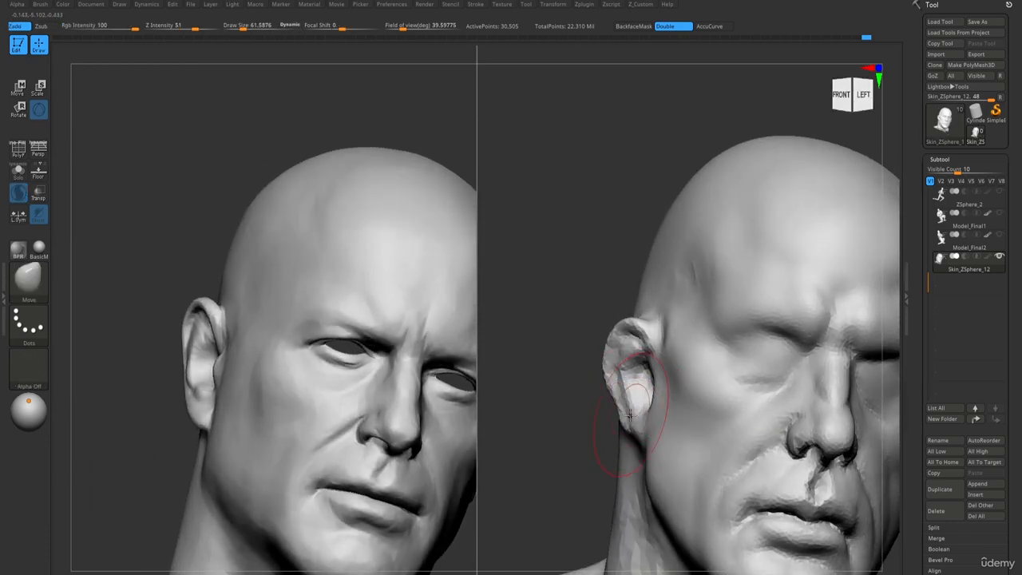
{"action": "left_click_drag", "start_coordinate": [642, 348], "coordinate": [627, 321], "text": "shift"}
{"action": "mouse_move", "coordinate": [627, 321]}
{"action": "right_mouse_down", "text": "ctrl"}
{"action": "mouse_move", "coordinate": [600, 221]}
{"action": "mouse_move", "coordinate": [575, 251]}
{"action": "mouse_move", "coordinate": [604, 241]}
{"action": "mouse_move", "coordinate": [572, 255]}
{"action": "mouse_move", "coordinate": [604, 251]}
{"action": "mouse_move", "coordinate": [643, 362]}
{"action": "mouse_move", "coordinate": [645, 317]}
{"action": "mouse_move", "coordinate": [702, 375]}
{"action": "right_mouse_up", "text": "ctrl"}
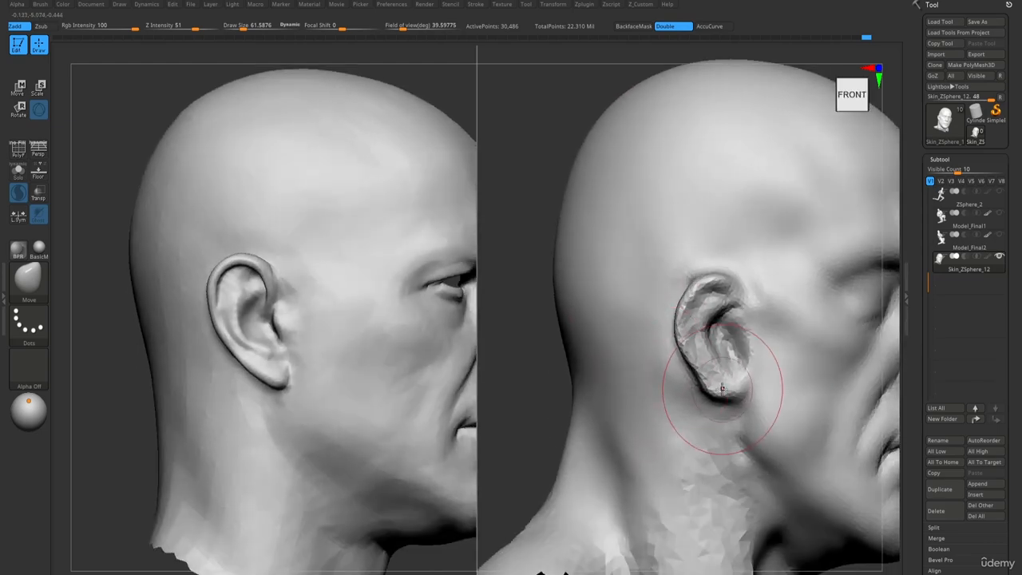
Push the ear's back rim outward with the Move brush at about 39 draw size.
{"action": "key", "text": "s"}
{"action": "left_click", "coordinate": [698, 326]}
{"action": "left_click_drag", "start_coordinate": [684, 312], "coordinate": [678, 308]}
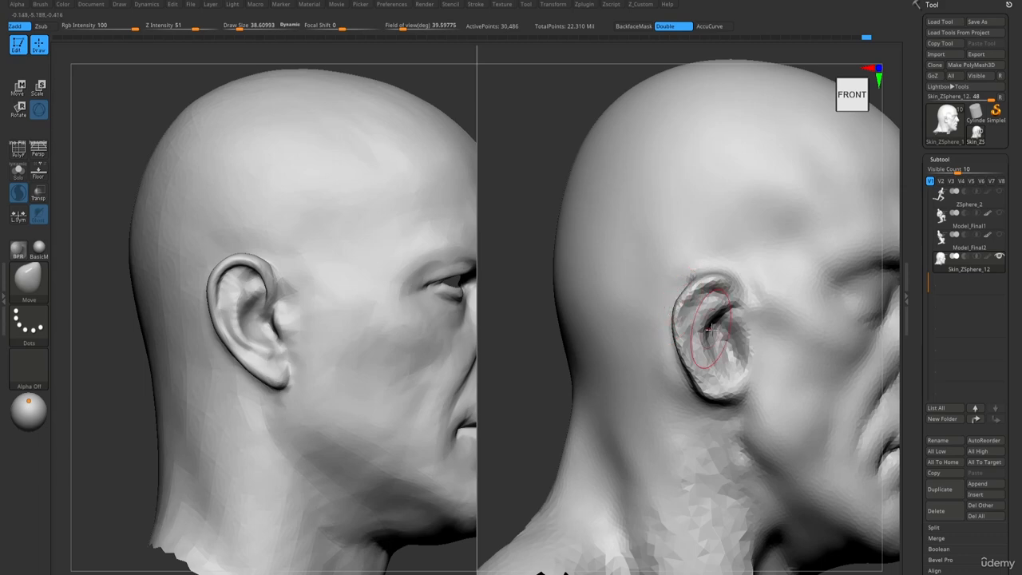
Build up the ear's outer rim and inner fold with My_ClayBuildup at about 23 draw size, undoing the last stroke.
{"action": "mouse_move", "coordinate": [712, 314]}
{"action": "right_mouse_down", "text": "alt"}
{"action": "mouse_move", "coordinate": [692, 297]}
{"action": "mouse_move", "coordinate": [694, 309]}
{"action": "right_mouse_up", "text": "alt"}
{"action": "key", "text": "1"}
{"action": "key", "text": "s"}
{"action": "left_click", "coordinate": [689, 309]}
{"action": "mouse_move", "coordinate": [696, 303]}
{"action": "left_mouse_down"}
{"action": "mouse_move", "coordinate": [686, 294]}
{"action": "mouse_move", "coordinate": [670, 344]}
{"action": "left_mouse_up"}
{"action": "key", "text": "s"}
{"action": "left_click", "coordinate": [668, 337]}
{"action": "mouse_move", "coordinate": [666, 291]}
{"action": "left_mouse_down"}
{"action": "mouse_move", "coordinate": [667, 316]}
{"action": "mouse_move", "coordinate": [704, 374]}
{"action": "mouse_move", "coordinate": [724, 372]}
{"action": "left_mouse_up"}
{"action": "key", "text": "ctrl+z"}
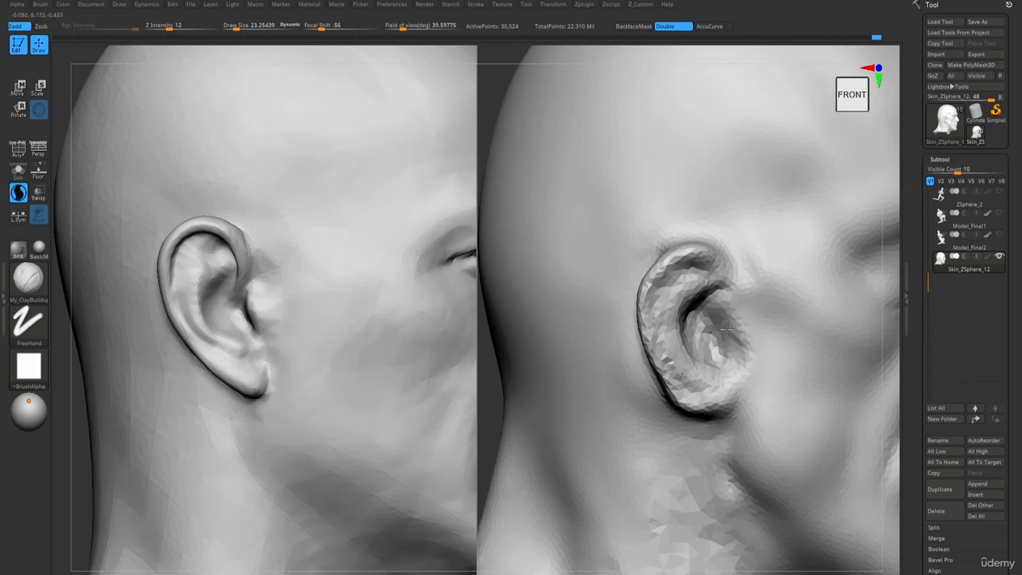
Sculpt the inner ear hollow and the front of the rim down to the tragus with My_ClayBuildup at about 10 to 12 draw size.
{"action": "key", "text": "s"}
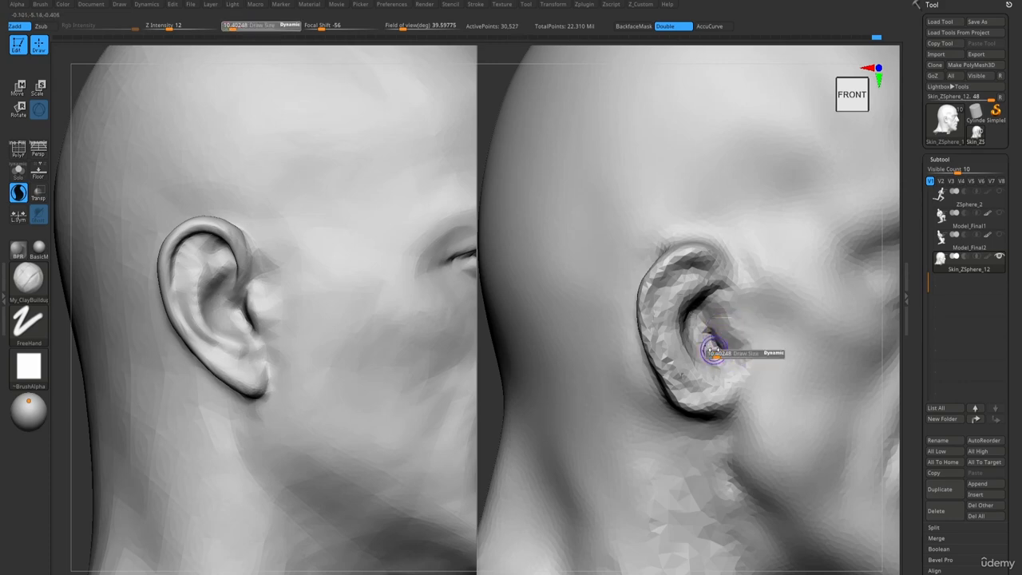
{"action": "left_click", "coordinate": [711, 348]}
{"action": "left_click_drag", "start_coordinate": [719, 348], "coordinate": [716, 353]}
{"action": "key", "text": "s"}
{"action": "left_click", "coordinate": [717, 353]}
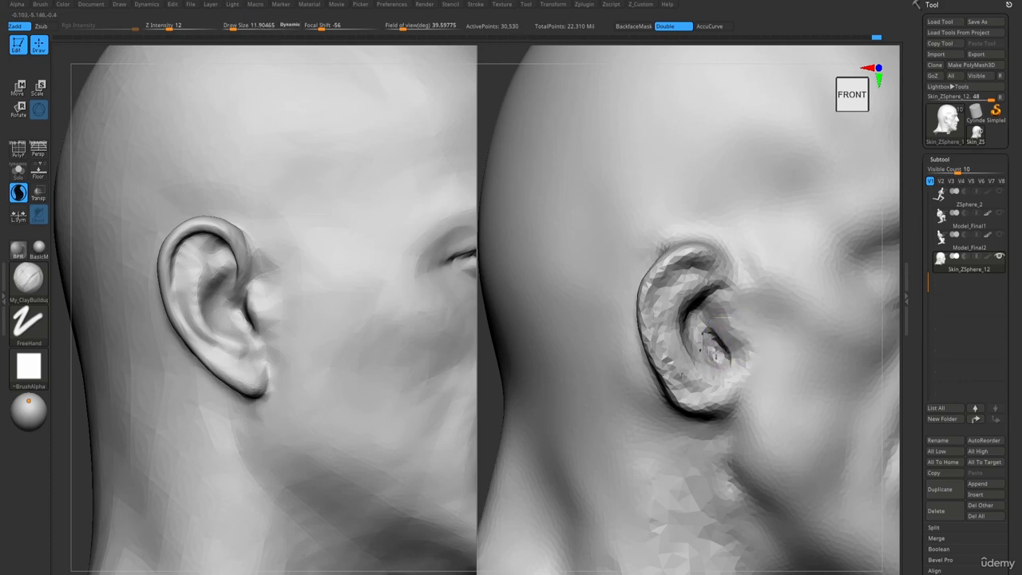
{"action": "key", "text": "s"}
{"action": "mouse_move", "coordinate": [722, 275]}
{"action": "left_mouse_down"}
{"action": "mouse_move", "coordinate": [717, 310]}
{"action": "mouse_move", "coordinate": [720, 286]}
{"action": "mouse_move", "coordinate": [734, 352]}
{"action": "left_mouse_up"}
Build up the earlobe along its lower edge with My_ClayBuildup.
{"action": "key", "text": "s"}
{"action": "left_click", "coordinate": [727, 383]}
{"action": "left_click_drag", "start_coordinate": [718, 405], "coordinate": [688, 411]}
Adjust the ear's upper and back rim with the Move brush at about 28 to 39 draw size.
{"action": "key", "text": "b"}
{"action": "key", "text": "m"}
{"action": "key", "text": "v"}
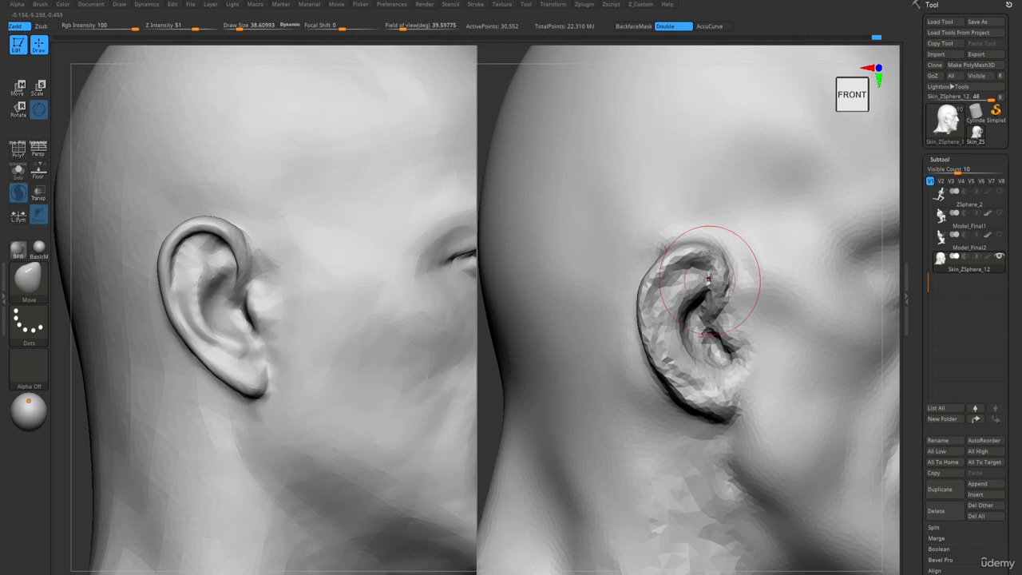
{"action": "left_click_drag", "start_coordinate": [660, 281], "coordinate": [655, 288]}
{"action": "mouse_move", "coordinate": [668, 334]}
{"action": "right_mouse_down"}
{"action": "mouse_move", "coordinate": [602, 327]}
{"action": "mouse_move", "coordinate": [640, 316]}
{"action": "right_mouse_up"}
Carve the groove inside the ear's outer rim with DamStandard at about 15 draw size.
{"action": "key", "text": "b"}
{"action": "key", "text": "d"}
{"action": "key", "text": "s"}
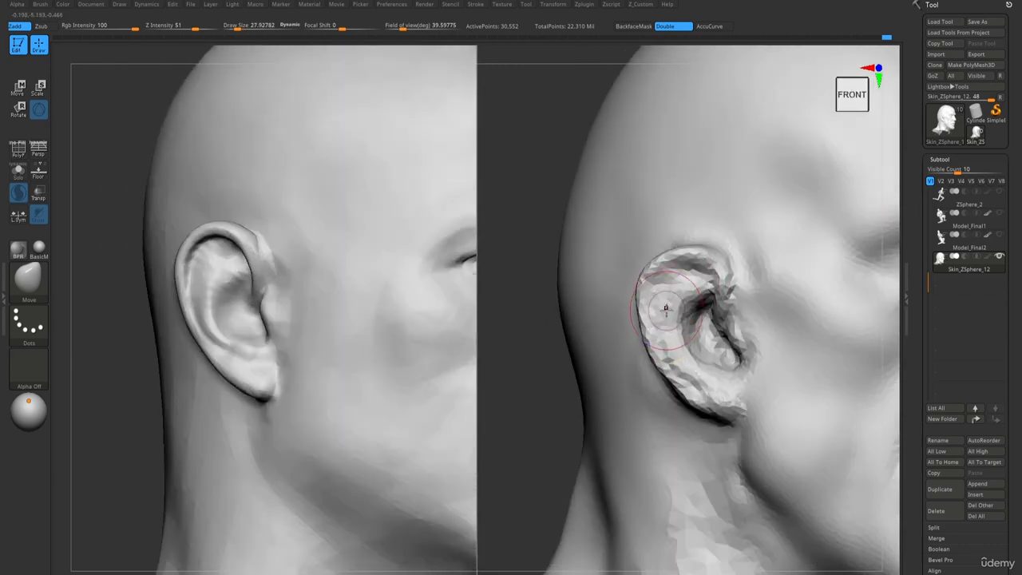
{"action": "key", "text": "s"}
{"action": "left_click_drag", "start_coordinate": [658, 309], "coordinate": [679, 371]}
{"action": "right_click_drag", "start_coordinate": [678, 371], "coordinate": [664, 335]}
{"action": "left_click_drag", "start_coordinate": [659, 335], "coordinate": [686, 382]}
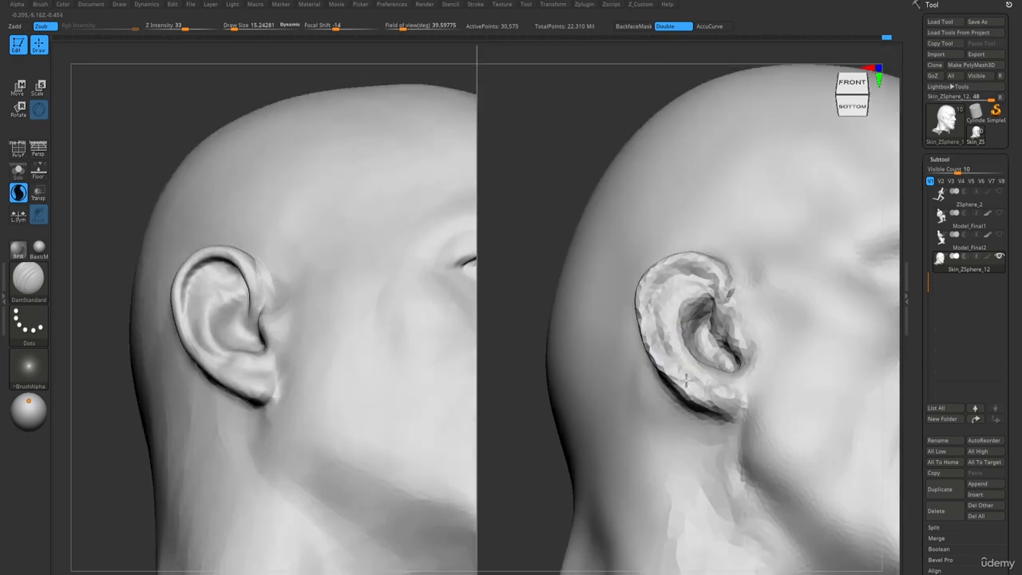
Carve the back side of the ear's rim down to the lobe with DamStandard at about 14 to 23 draw size.
{"action": "right_click_drag", "start_coordinate": [702, 405], "coordinate": [688, 363]}
{"action": "key", "text": "s"}
{"action": "left_click_drag", "start_coordinate": [672, 402], "coordinate": [636, 370]}
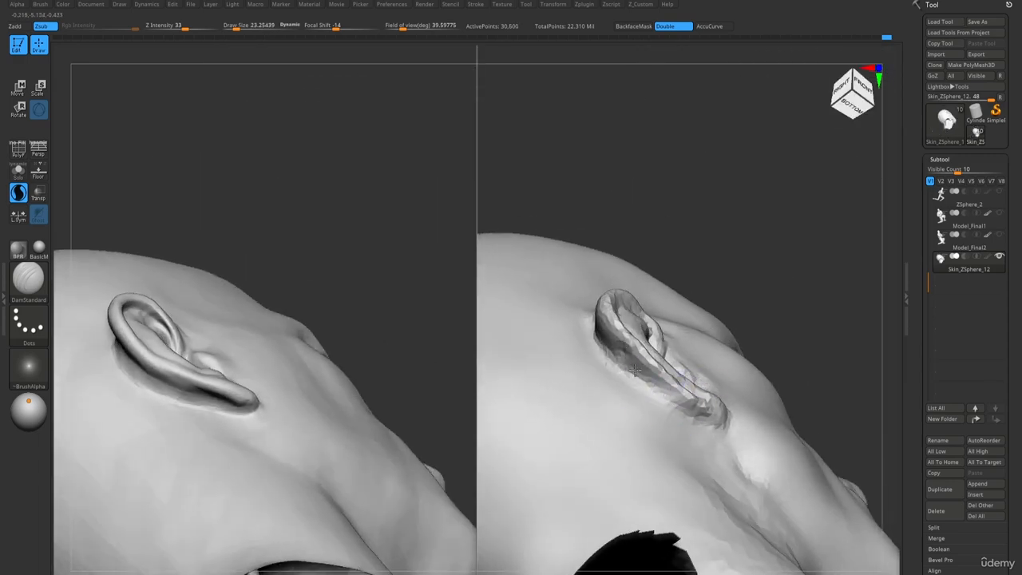
{"action": "right_click_drag", "start_coordinate": [712, 424], "coordinate": [661, 364]}
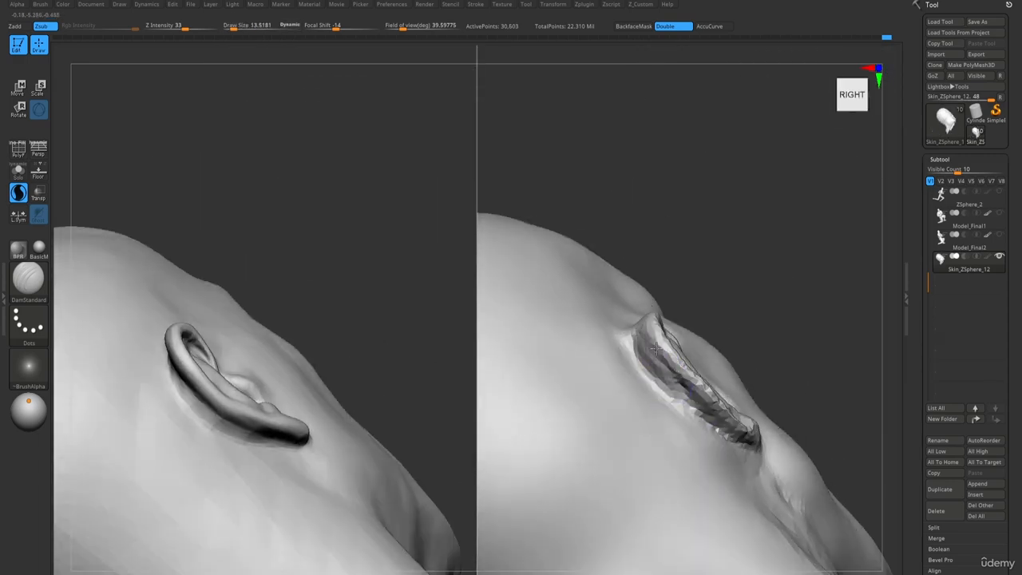
{"action": "left_click_drag", "start_coordinate": [706, 409], "coordinate": [752, 438]}
{"action": "right_click_drag", "start_coordinate": [719, 415], "coordinate": [753, 449], "text": "alt"}
{"action": "right_click_drag", "start_coordinate": [753, 449], "coordinate": [687, 399]}
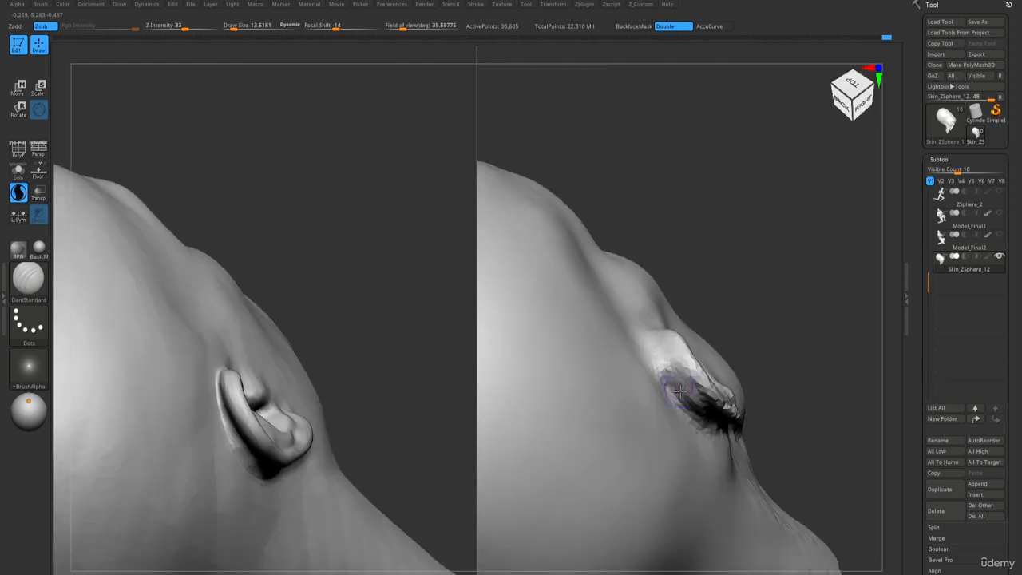
Deepen the crease behind the ear, from its top down past the lobe, with DamStandard at about 19 draw size.
{"action": "key", "text": "s"}
{"action": "mouse_move", "coordinate": [675, 391]}
{"action": "left_mouse_down"}
{"action": "mouse_move", "coordinate": [685, 392]}
{"action": "mouse_move", "coordinate": [672, 369]}
{"action": "mouse_move", "coordinate": [682, 379]}
{"action": "left_mouse_up"}
{"action": "key", "text": "s"}
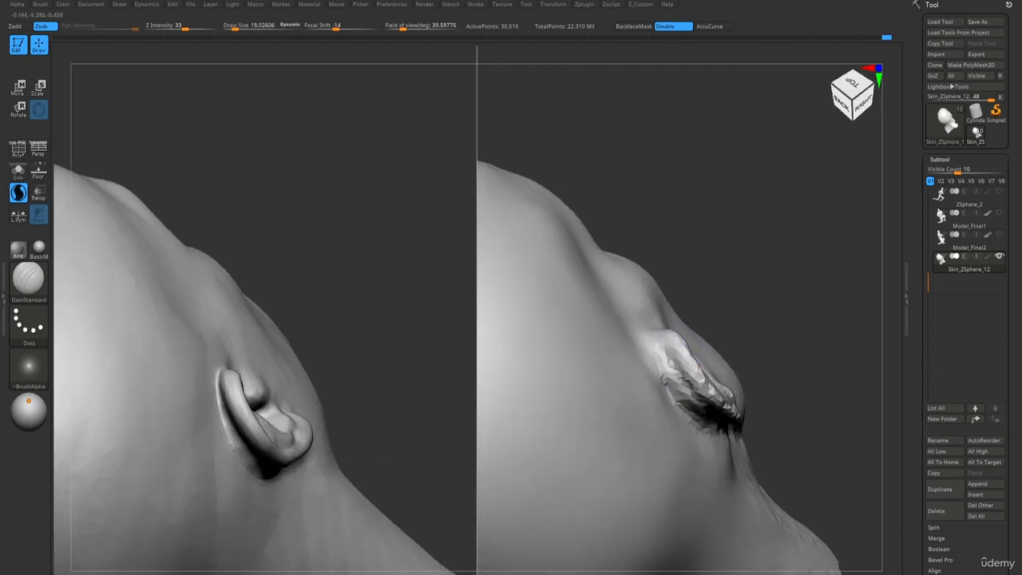
{"action": "right_click_drag", "start_coordinate": [708, 408], "coordinate": [678, 371], "text": "shift"}
{"action": "mouse_move", "coordinate": [681, 369]}
{"action": "left_mouse_down"}
{"action": "mouse_move", "coordinate": [755, 436]}
{"action": "mouse_move", "coordinate": [814, 470]}
{"action": "left_mouse_up"}
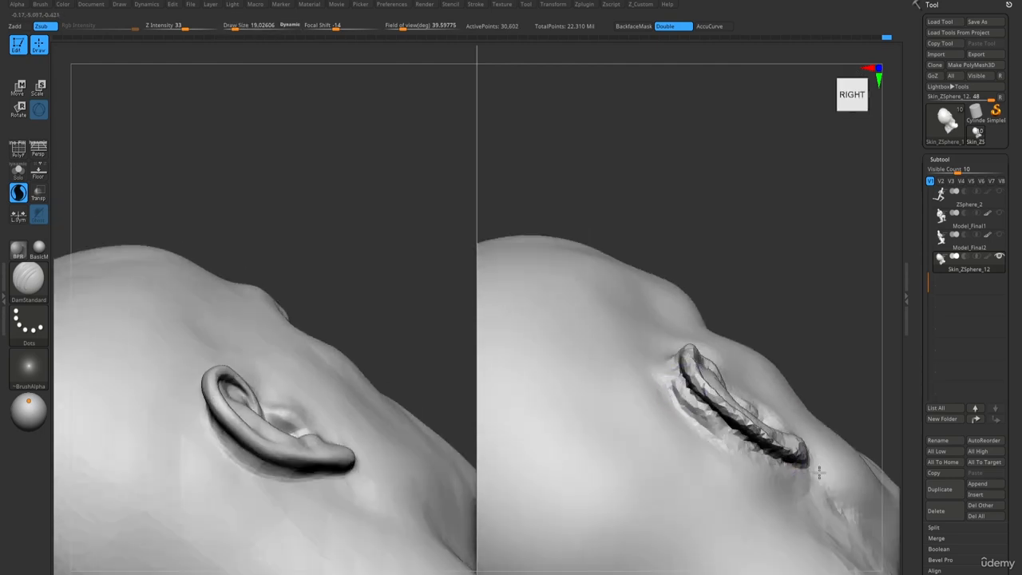
{"action": "mouse_move", "coordinate": [671, 370]}
{"action": "left_mouse_down"}
{"action": "mouse_move", "coordinate": [753, 455]}
{"action": "mouse_move", "coordinate": [803, 480]}
{"action": "left_mouse_up"}
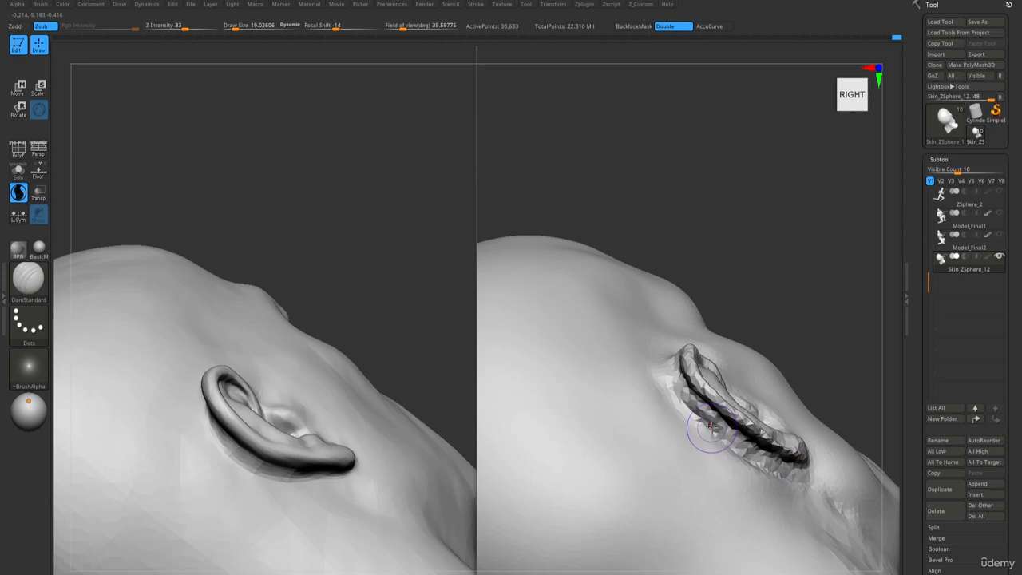
Fill and soften the area where the back of the ear meets the head, using C_Clay at about 17 draw size and SmoothAlt.
{"action": "key", "text": "1"}
{"action": "right_click_drag", "start_coordinate": [685, 411], "coordinate": [683, 391]}
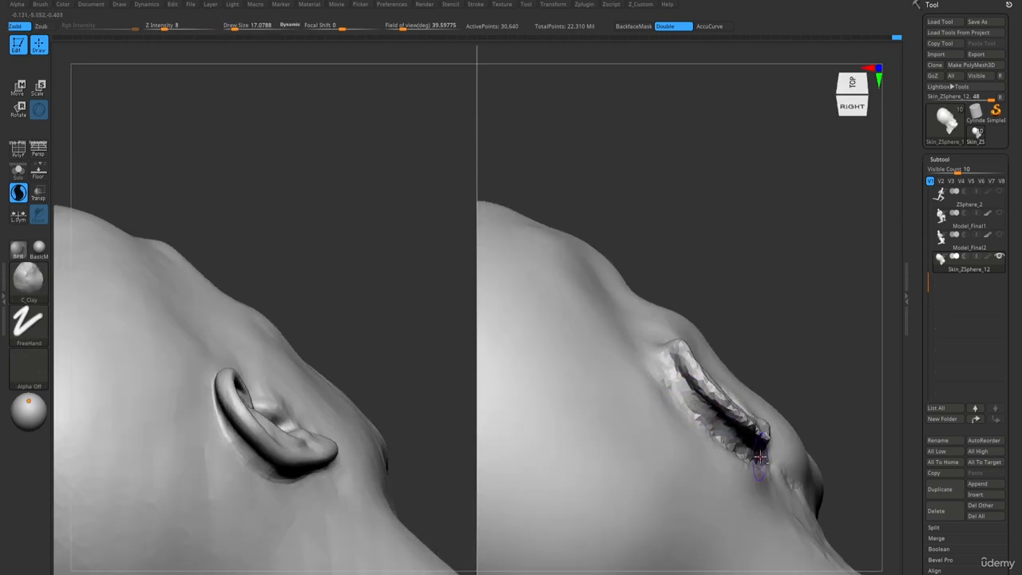
{"action": "mouse_move", "coordinate": [760, 456]}
{"action": "right_mouse_down"}
{"action": "mouse_move", "coordinate": [786, 471]}
{"action": "mouse_move", "coordinate": [672, 383]}
{"action": "mouse_move", "coordinate": [646, 346]}
{"action": "mouse_move", "coordinate": [719, 448]}
{"action": "right_mouse_up"}
{"action": "key", "text": "2"}
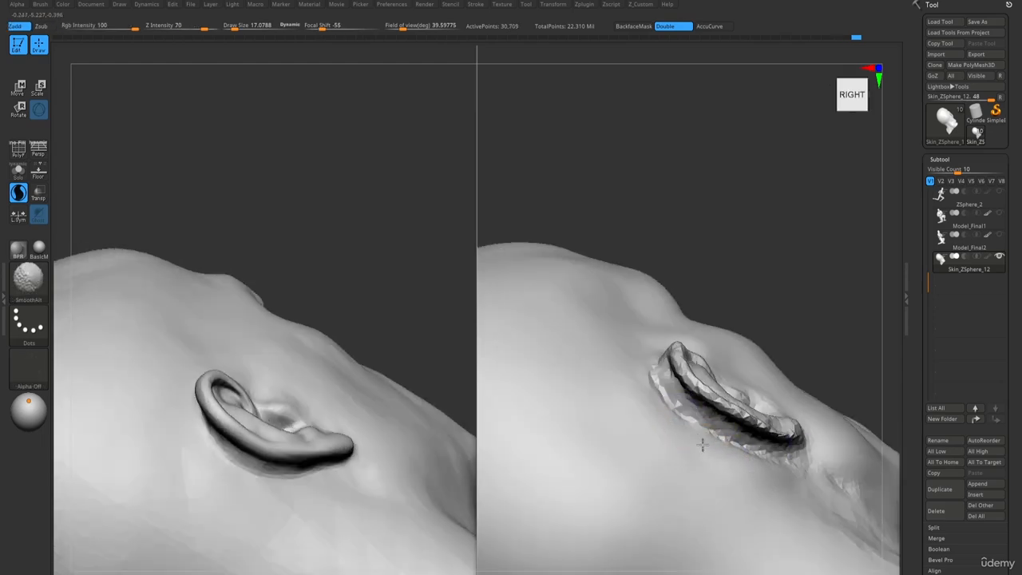
{"action": "mouse_move", "coordinate": [662, 356]}
{"action": "right_mouse_down"}
{"action": "mouse_move", "coordinate": [677, 418]}
{"action": "mouse_move", "coordinate": [645, 287]}
{"action": "mouse_move", "coordinate": [672, 355]}
{"action": "right_mouse_up"}
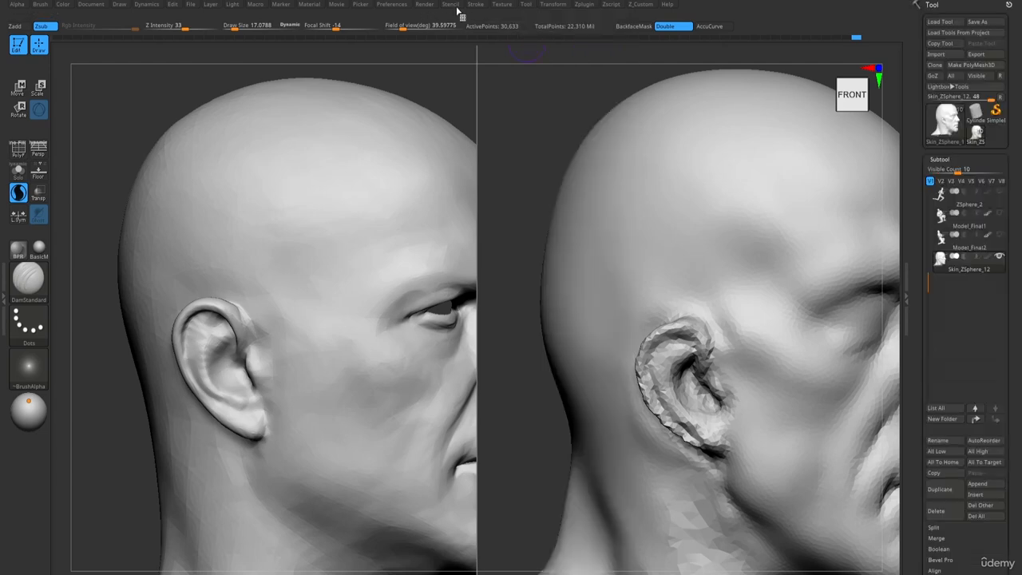
Smooth the ear's outer rim, back edge and lobe with SmoothAlt at about 17 draw size.
{"action": "left_click", "coordinate": [476, 5]}
{"action": "key", "text": "shift"}
{"action": "mouse_move", "coordinate": [664, 339]}
{"action": "left_mouse_down", "text": "shift"}
{"action": "mouse_move", "coordinate": [659, 431]}
{"action": "mouse_move", "coordinate": [683, 442]}
{"action": "left_mouse_up", "text": "shift"}
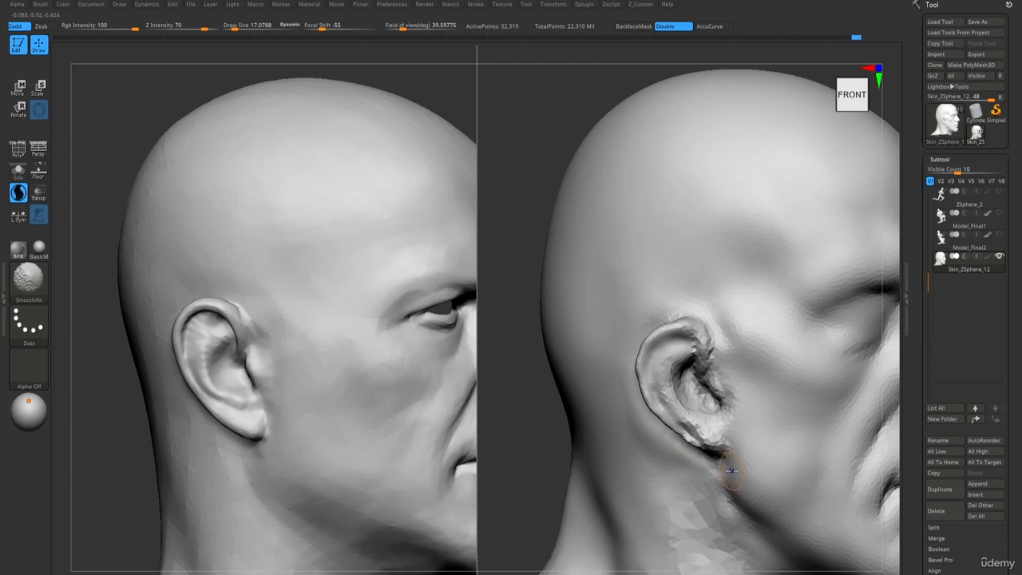
{"action": "left_click_drag", "start_coordinate": [731, 471], "coordinate": [692, 411], "text": "shift"}
{"action": "right_click_drag", "start_coordinate": [691, 412], "coordinate": [730, 403]}
{"action": "key", "text": "s"}
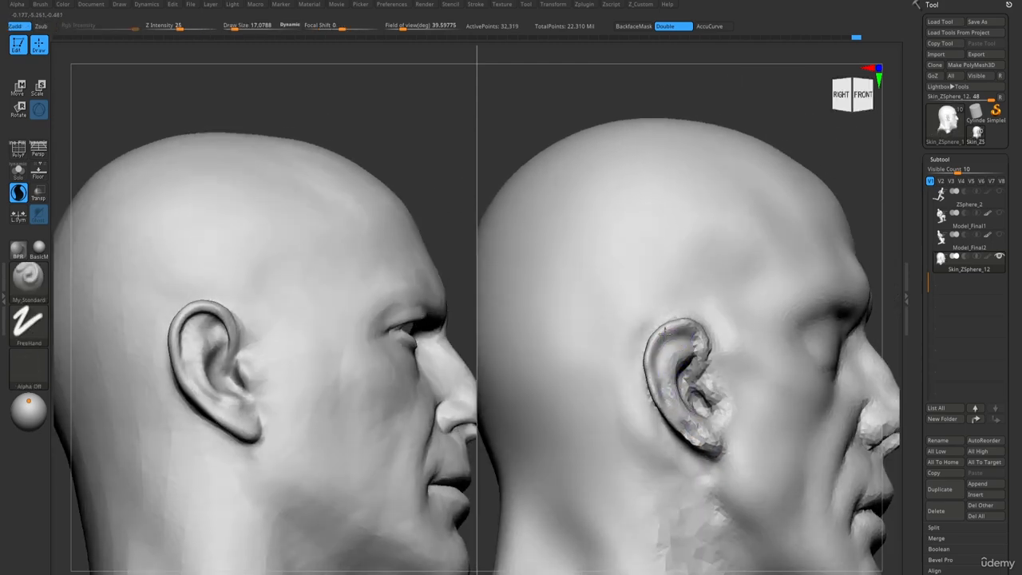
Thicken the ear's rim and lobe with the Inflat brush at about 30 draw size and Z intensity 10.
{"action": "mouse_move", "coordinate": [663, 407]}
{"action": "right_mouse_down"}
{"action": "mouse_move", "coordinate": [653, 367]}
{"action": "mouse_move", "coordinate": [667, 417]}
{"action": "right_mouse_up"}
{"action": "key", "text": "b"}
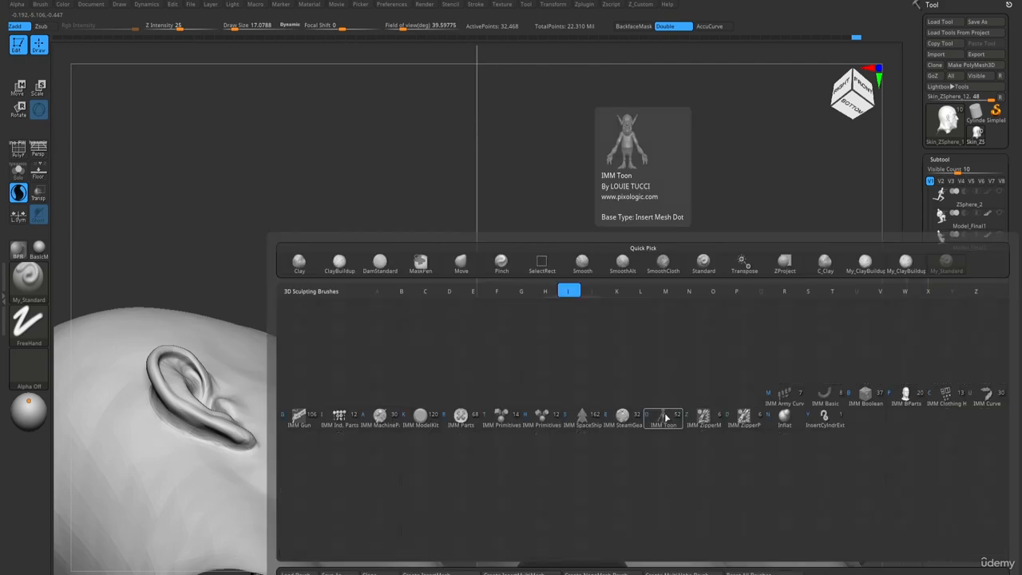
{"action": "key", "text": "i"}
{"action": "key", "text": "n"}
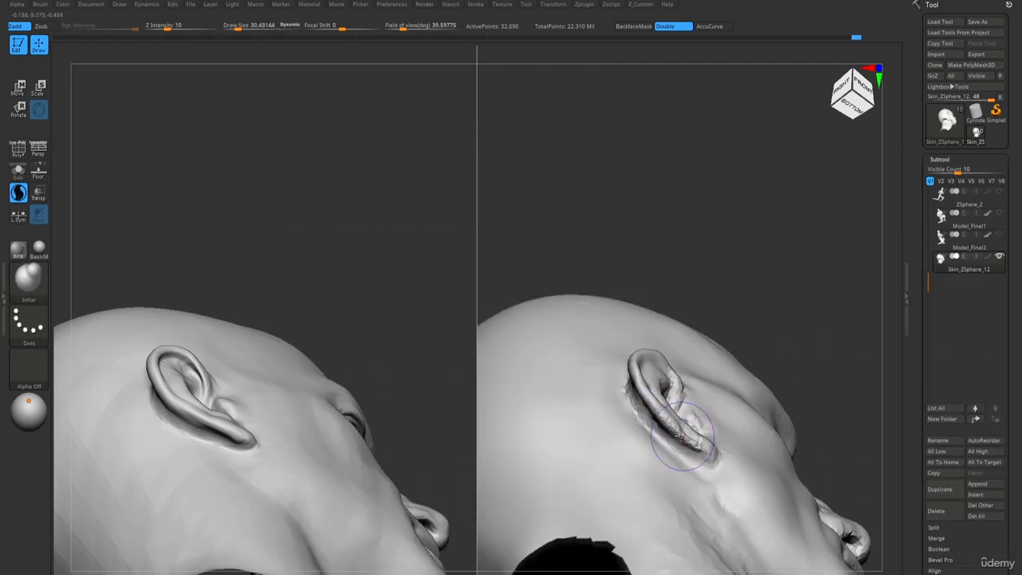
{"action": "key", "text": "shift"}
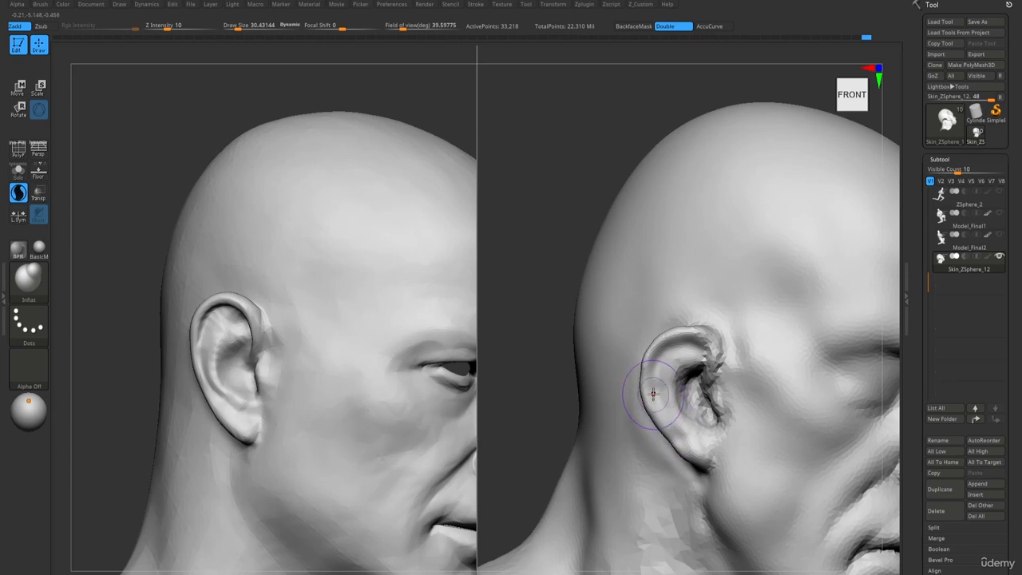
Reshape the ear's outline with the Move brush at about 21 to 42 draw size and smooth the rough inner folds.
{"action": "key", "text": "b"}
{"action": "key", "text": "m"}
{"action": "key", "text": "v"}
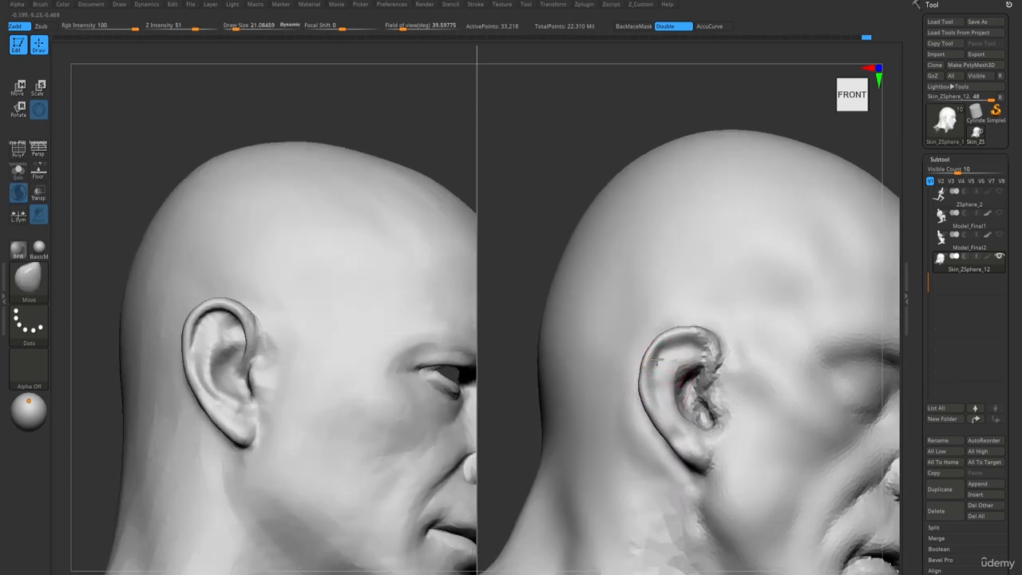
{"action": "key", "text": "b"}
{"action": "key", "text": "d"}
{"action": "key", "text": "s"}
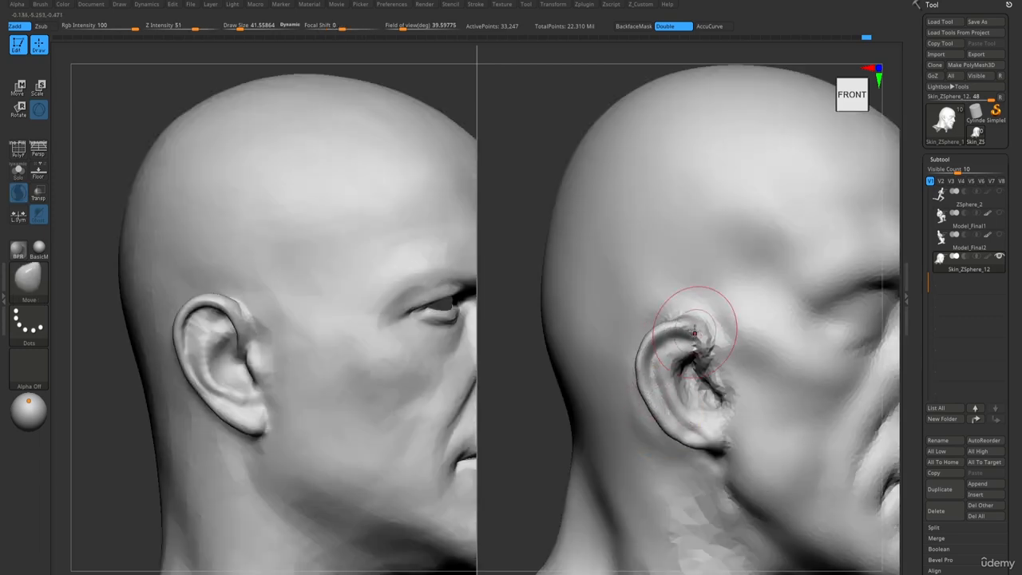
{"action": "left_click_drag", "start_coordinate": [694, 346], "coordinate": [715, 363], "text": "shift"}
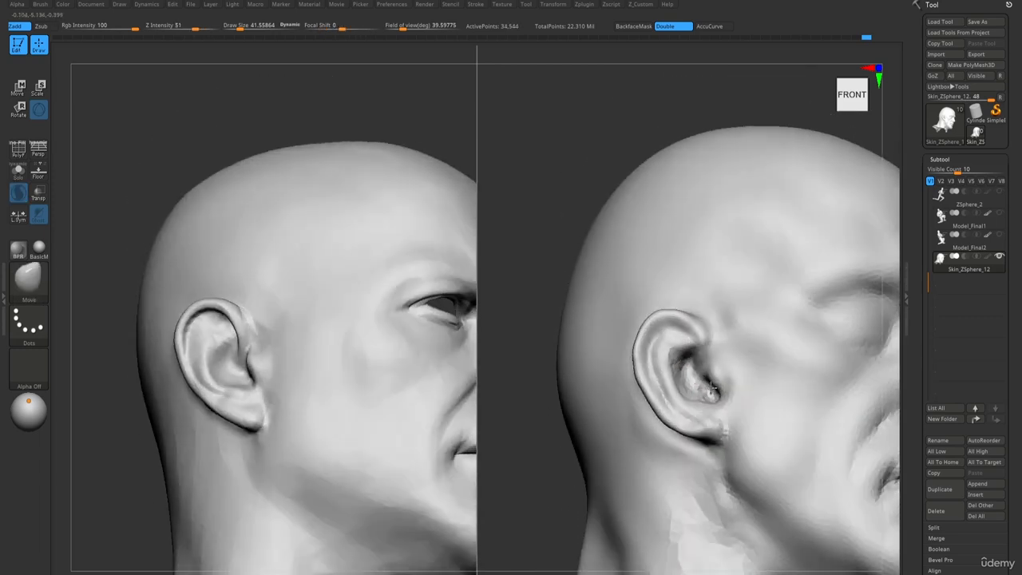
Sharpen the groove under the ear's upper rim with DamStandard at a smaller draw size.
{"action": "mouse_move", "coordinate": [681, 370]}
{"action": "right_mouse_down"}
{"action": "mouse_move", "coordinate": [598, 371]}
{"action": "mouse_move", "coordinate": [666, 364]}
{"action": "right_mouse_up"}
{"action": "key", "text": "b"}
{"action": "key", "text": "d"}
{"action": "key", "text": "s"}
{"action": "key", "text": "s"}
{"action": "left_click_drag", "start_coordinate": [666, 338], "coordinate": [661, 337]}
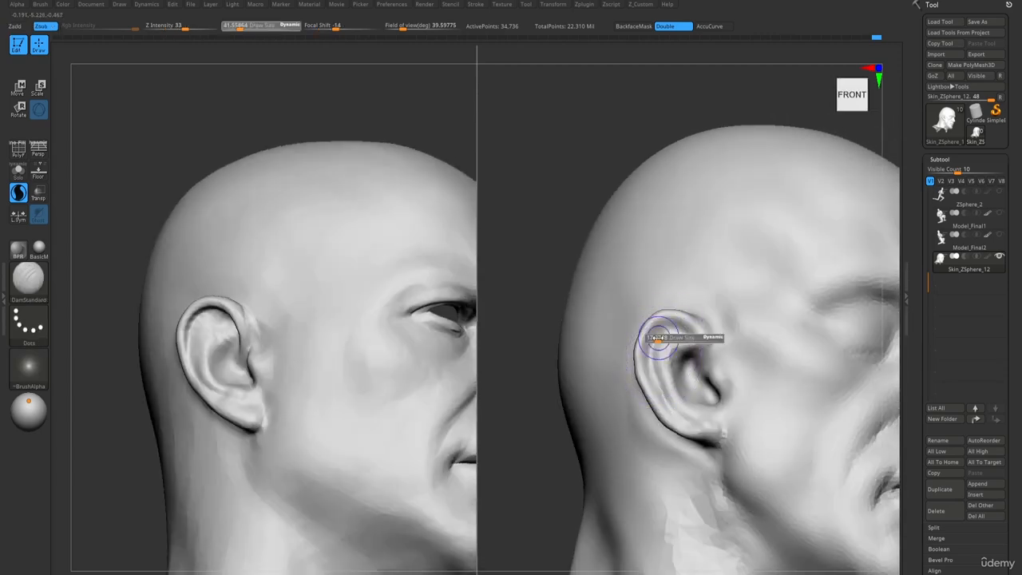
Adjust the ear's inner fold, rim and lobe from side and front views with the Move brush at about 28 to 36 draw size.
{"action": "right_click_drag", "start_coordinate": [696, 412], "coordinate": [667, 369]}
{"action": "key", "text": "b"}
{"action": "key", "text": "m"}
{"action": "key", "text": "v"}
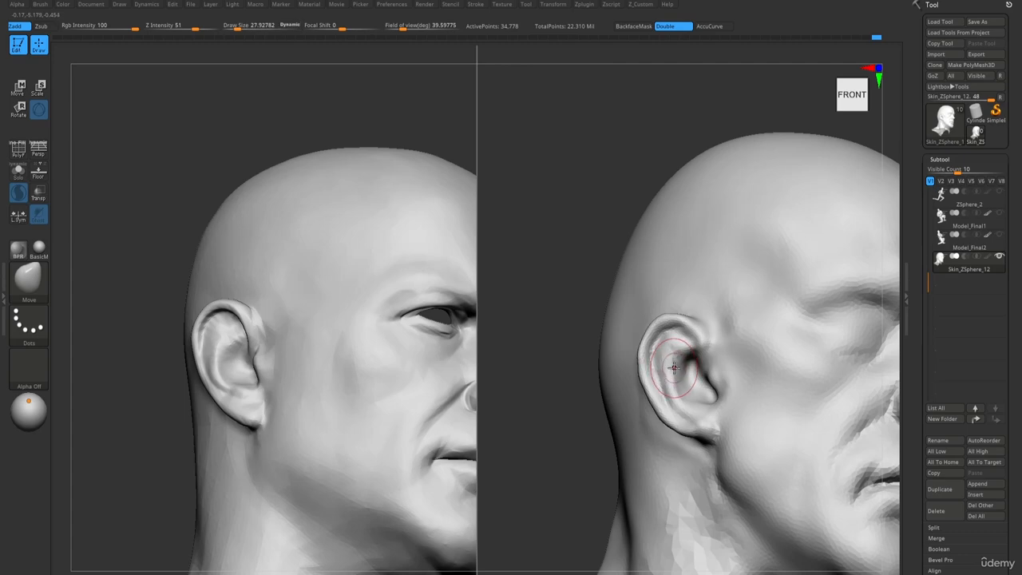
{"action": "mouse_move", "coordinate": [689, 407]}
{"action": "right_mouse_down"}
{"action": "mouse_move", "coordinate": [707, 406]}
{"action": "mouse_move", "coordinate": [684, 392]}
{"action": "mouse_move", "coordinate": [694, 387]}
{"action": "mouse_move", "coordinate": [678, 386]}
{"action": "right_mouse_up"}
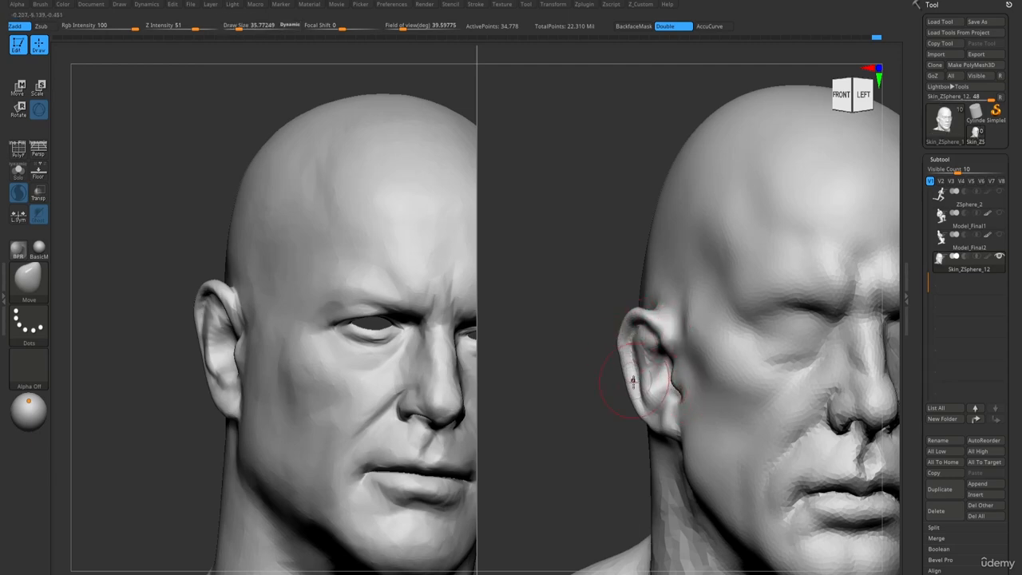
{"action": "right_click_drag", "start_coordinate": [643, 378], "coordinate": [649, 388]}
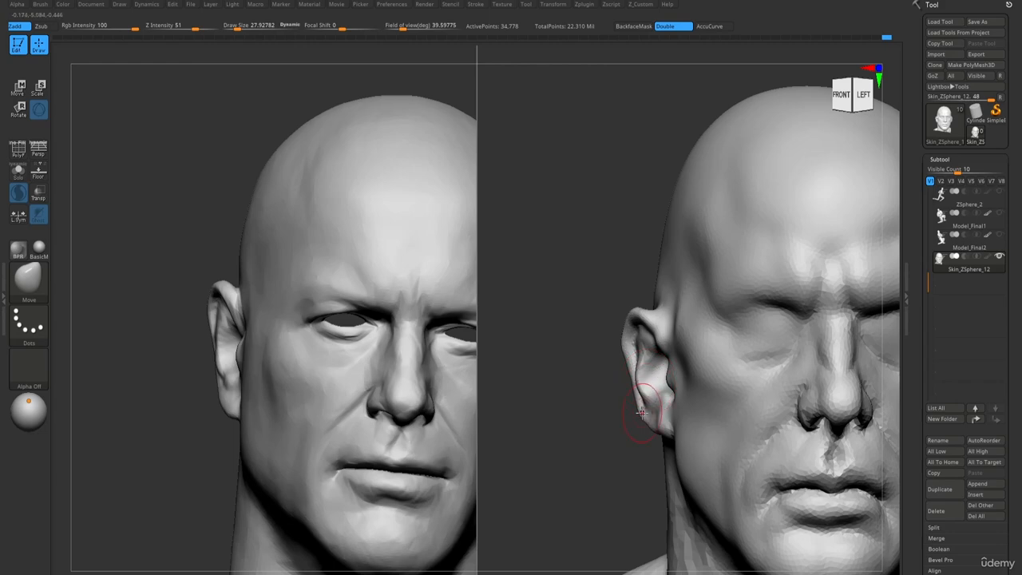
{"action": "right_click_drag", "start_coordinate": [647, 415], "coordinate": [653, 394]}
{"action": "mouse_move", "coordinate": [642, 357]}
{"action": "right_mouse_down"}
{"action": "mouse_move", "coordinate": [646, 307]}
{"action": "mouse_move", "coordinate": [654, 320]}
{"action": "mouse_move", "coordinate": [640, 297]}
{"action": "right_mouse_up"}
Carve the crease behind the top of the ear with DamStandard at about 21 draw size.
{"action": "key", "text": "b"}
{"action": "key", "text": "d"}
{"action": "key", "text": "s"}
{"action": "key", "text": "s"}
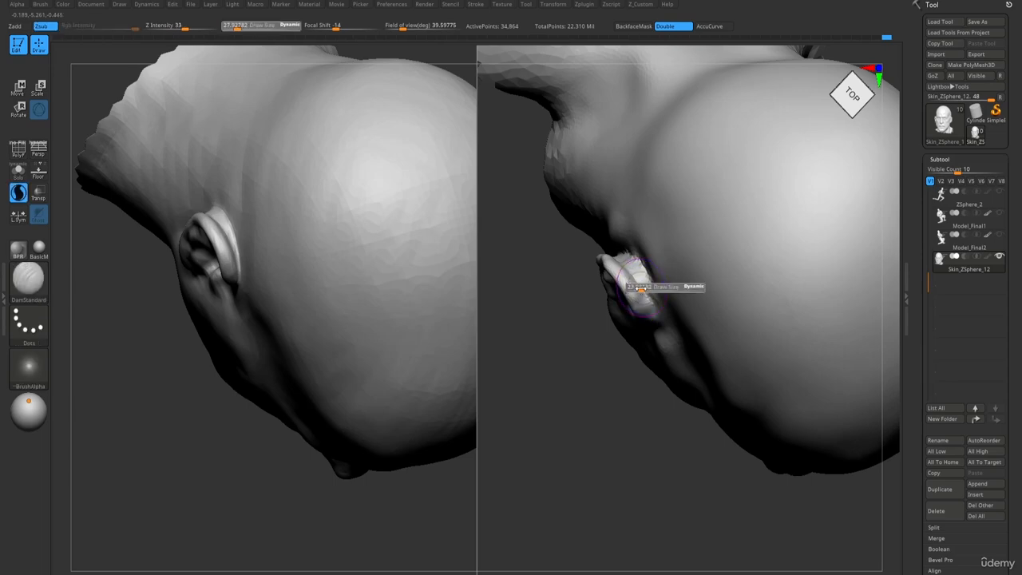
{"action": "left_click_drag", "start_coordinate": [636, 288], "coordinate": [633, 288]}
{"action": "left_click_drag", "start_coordinate": [641, 305], "coordinate": [630, 271]}
{"action": "right_click_drag", "start_coordinate": [641, 281], "coordinate": [626, 254]}
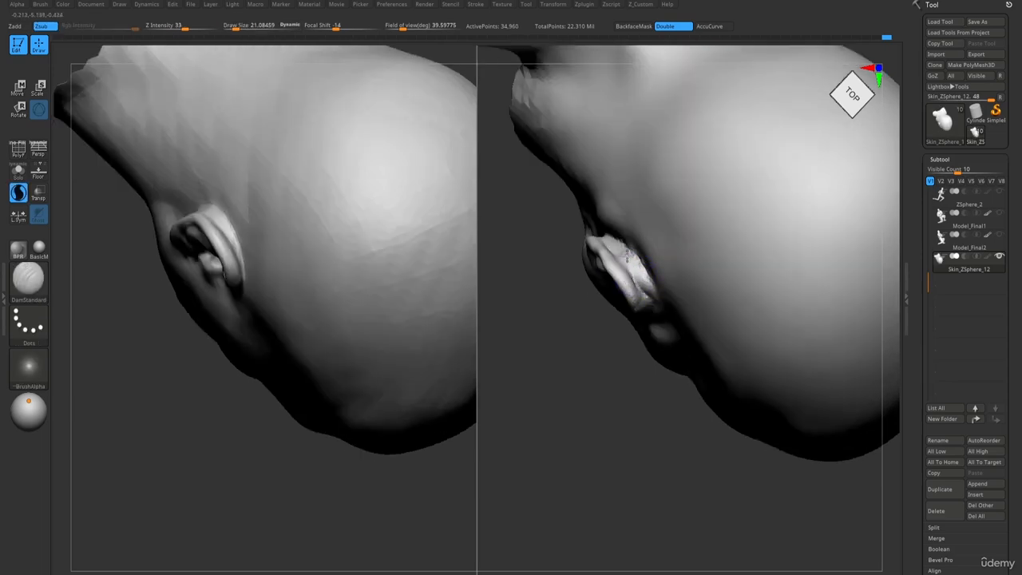
{"action": "mouse_move", "coordinate": [665, 316]}
{"action": "right_mouse_down"}
{"action": "mouse_move", "coordinate": [609, 267]}
{"action": "mouse_move", "coordinate": [643, 258]}
{"action": "mouse_move", "coordinate": [629, 306]}
{"action": "right_mouse_up"}
Adjust the ear's overall shape in side view with the Move brush at about 39 draw size.
{"action": "mouse_move", "coordinate": [622, 396]}
{"action": "right_mouse_down"}
{"action": "mouse_move", "coordinate": [615, 415]}
{"action": "mouse_move", "coordinate": [627, 405]}
{"action": "right_mouse_up"}
{"action": "key", "text": "b"}
{"action": "key", "text": "m"}
{"action": "key", "text": "v"}
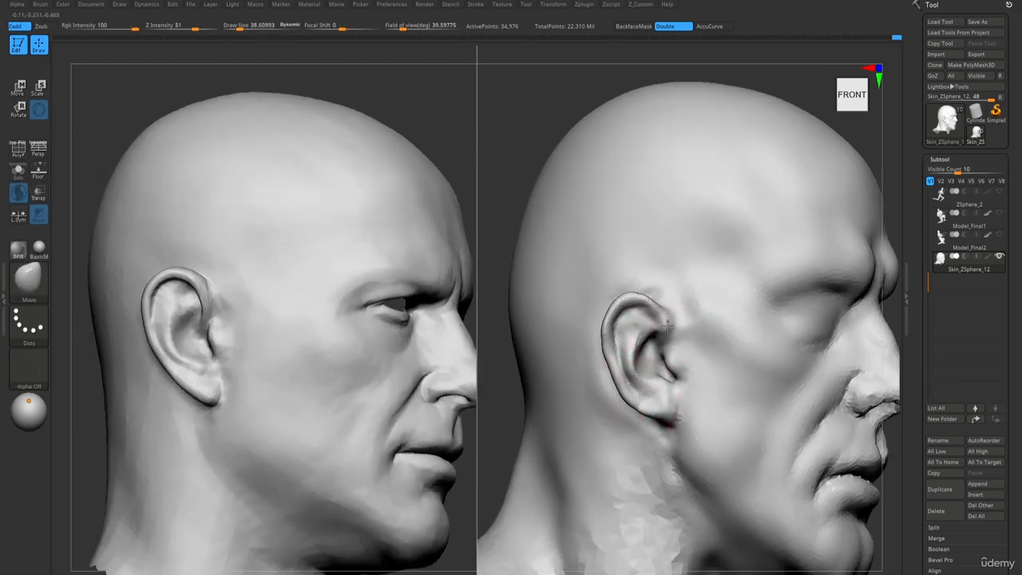
Define the front of the rim and the notch above the tragus with DamStandard at about 17 draw size.
{"action": "key", "text": "b"}
{"action": "key", "text": "d"}
{"action": "key", "text": "s"}
{"action": "mouse_move", "coordinate": [682, 315]}
{"action": "right_mouse_down"}
{"action": "mouse_move", "coordinate": [664, 337]}
{"action": "mouse_move", "coordinate": [653, 301]}
{"action": "right_mouse_up"}
{"action": "key", "text": "b"}
{"action": "key", "text": "s"}
{"action": "key", "text": "t"}
{"action": "key", "text": "b"}
{"action": "key", "text": "c"}
{"action": "key", "text": "b"}
{"action": "key", "text": "b"}
{"action": "key", "text": "d"}
{"action": "key", "text": "s"}
{"action": "right_click_drag", "start_coordinate": [659, 346], "coordinate": [662, 348]}
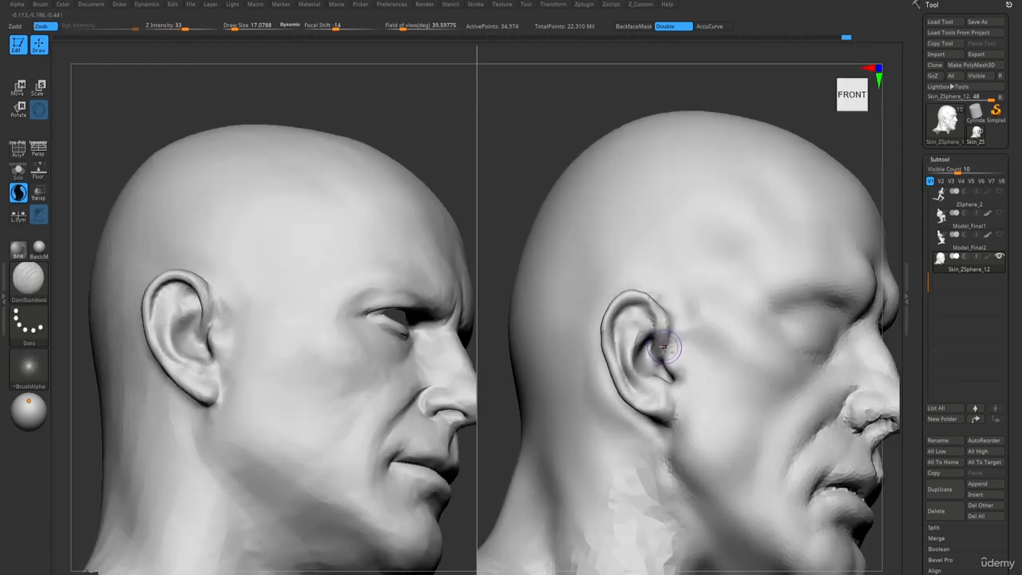
{"action": "left_click_drag", "start_coordinate": [667, 319], "coordinate": [665, 354]}
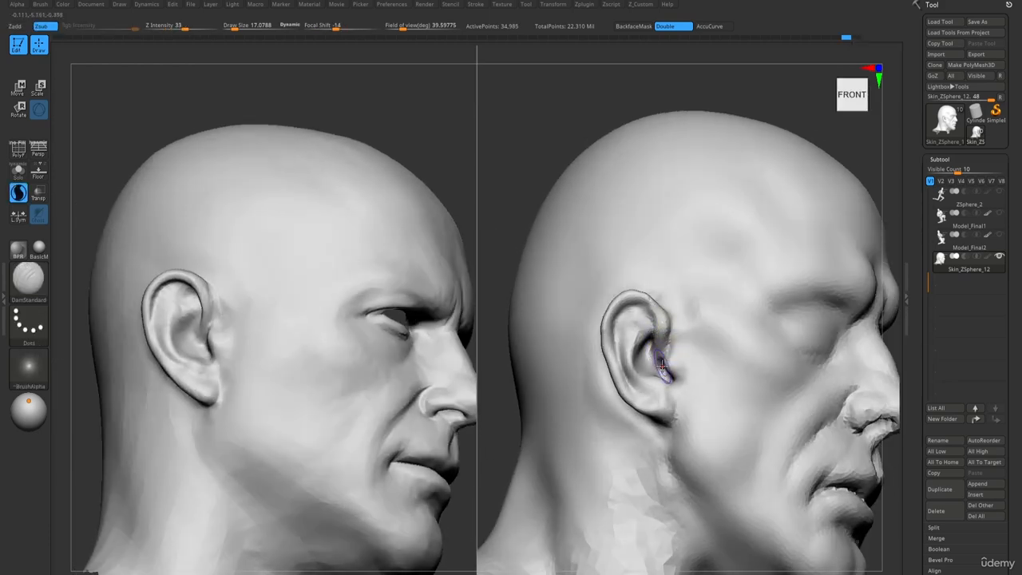
{"action": "mouse_move", "coordinate": [661, 366]}
{"action": "right_mouse_down"}
{"action": "mouse_move", "coordinate": [658, 335]}
{"action": "mouse_move", "coordinate": [632, 318]}
{"action": "right_mouse_up"}
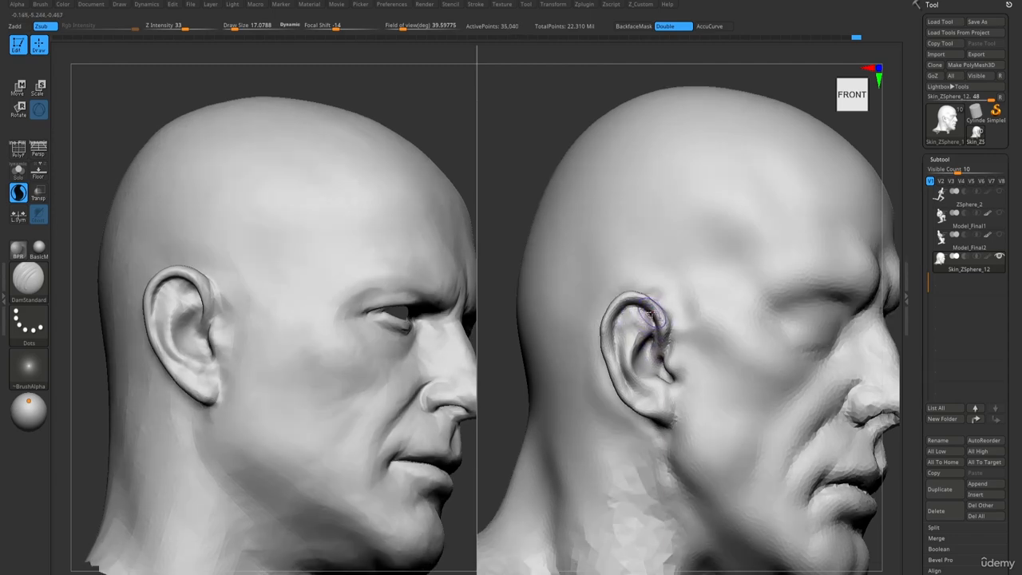
Build up the ear's upper rim and reshape the ear with the Move brush at about 39 draw size.
{"action": "key", "text": "1"}
{"action": "mouse_move", "coordinate": [638, 297]}
{"action": "left_mouse_down"}
{"action": "mouse_move", "coordinate": [663, 313]}
{"action": "mouse_move", "coordinate": [665, 337]}
{"action": "mouse_move", "coordinate": [643, 302]}
{"action": "mouse_move", "coordinate": [653, 300]}
{"action": "left_mouse_up"}
{"action": "key", "text": "2"}
{"action": "key", "text": "3"}
{"action": "key", "text": "s"}
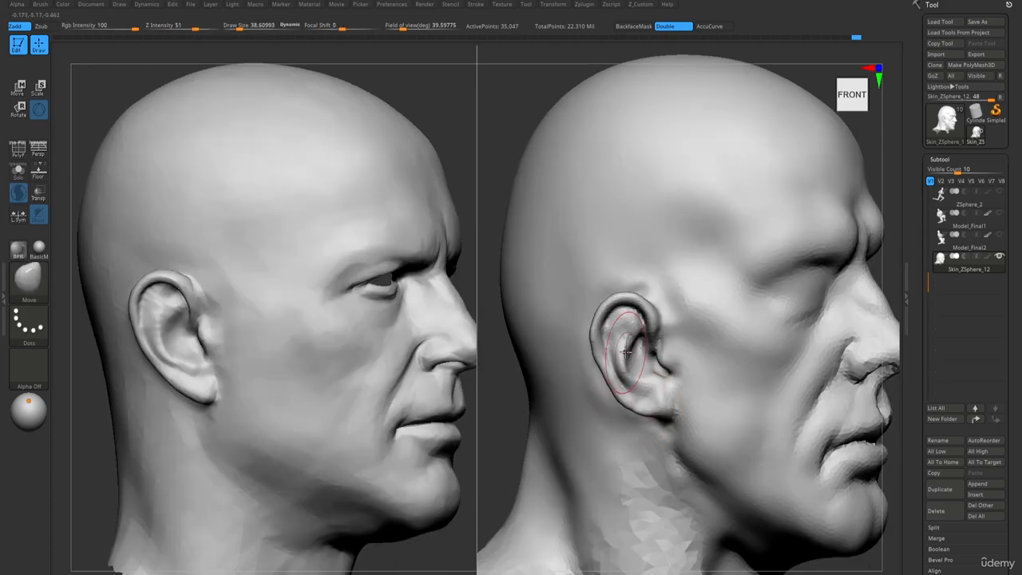
Refine the inner fold of the ear using DamStandard and My_ClayBuildup at about 19 draw size.
{"action": "key", "text": "b"}
{"action": "key", "text": "d"}
{"action": "key", "text": "s"}
{"action": "key", "text": "s"}
{"action": "left_click_drag", "start_coordinate": [625, 337], "coordinate": [618, 350]}
{"action": "key", "text": "1"}
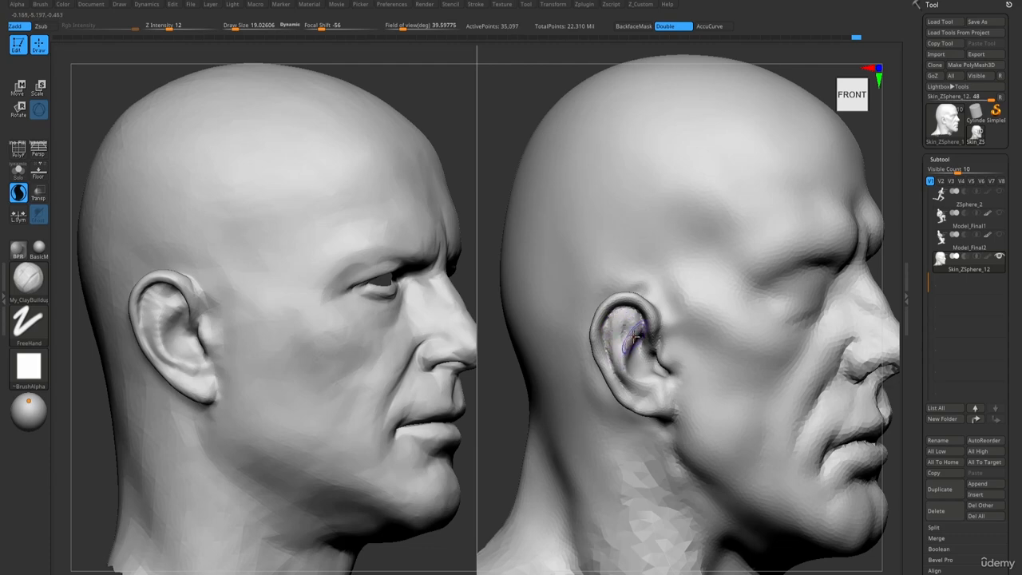
{"action": "left_click_drag", "start_coordinate": [631, 326], "coordinate": [629, 333]}
Build up the earlobe's lower edge with My_ClayBuildup at about 19 draw size and smooth it into the jaw.
{"action": "left_click_drag", "start_coordinate": [667, 411], "coordinate": [661, 426], "text": "shift"}
{"action": "right_click_drag", "start_coordinate": [662, 426], "coordinate": [610, 363]}
{"action": "right_click_drag", "start_coordinate": [659, 405], "coordinate": [654, 413]}
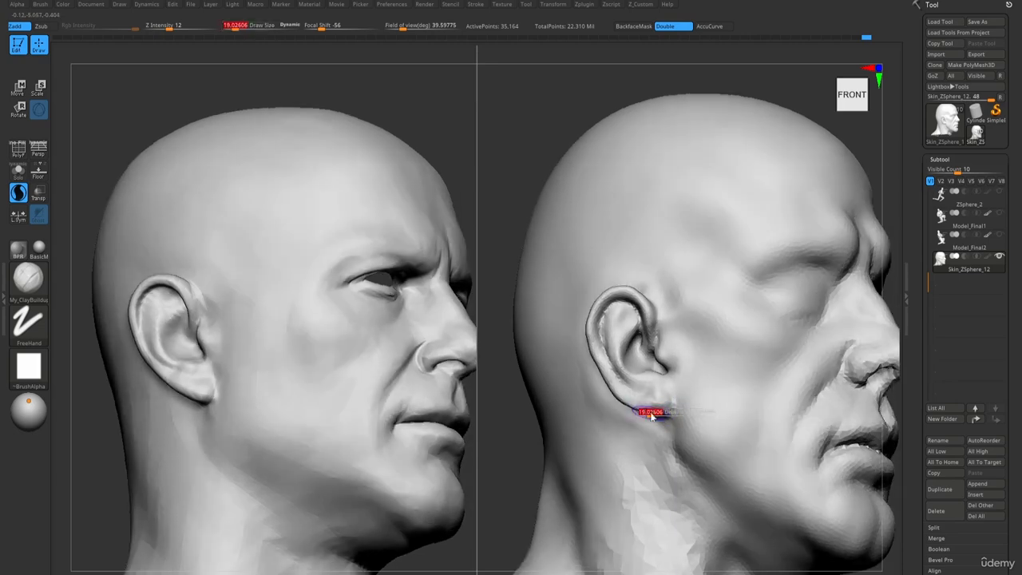
{"action": "left_click_drag", "start_coordinate": [665, 410], "coordinate": [671, 413]}
{"action": "right_click_drag", "start_coordinate": [660, 399], "coordinate": [675, 396]}
{"action": "left_click_drag", "start_coordinate": [660, 401], "coordinate": [664, 409], "text": "shift"}
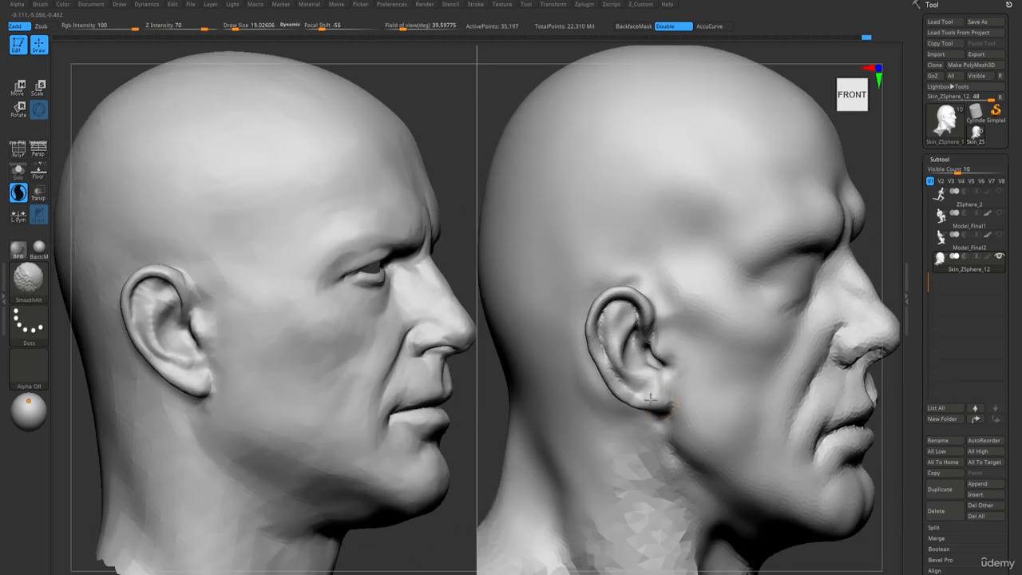
Reshape the ear's outer rim and inner fold with the Move brush at about 36 draw size.
{"action": "right_click_drag", "start_coordinate": [654, 399], "coordinate": [627, 384]}
{"action": "key", "text": "2"}
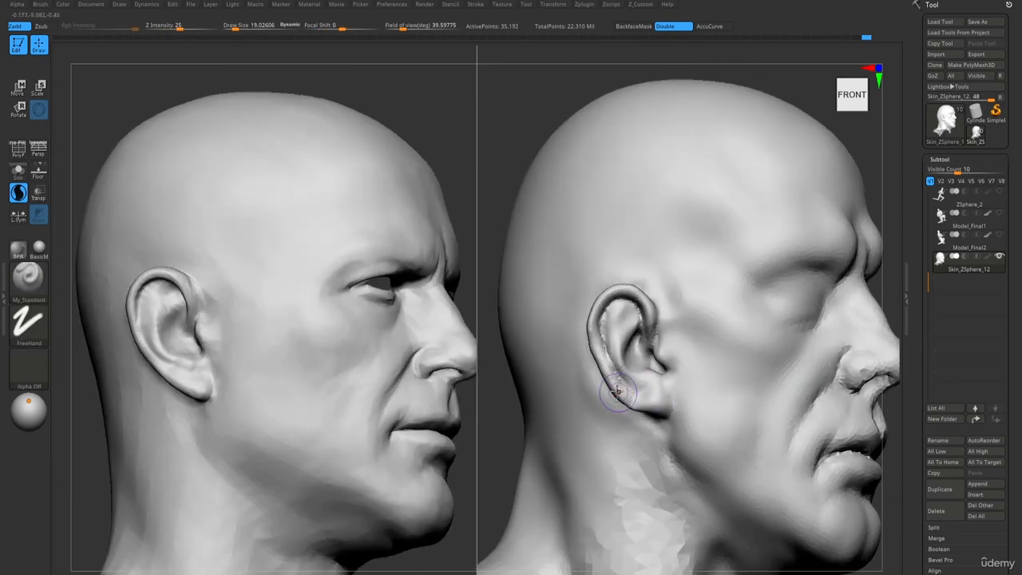
{"action": "key", "text": "3"}
{"action": "key", "text": "s"}
{"action": "left_click_drag", "start_coordinate": [600, 376], "coordinate": [605, 376]}
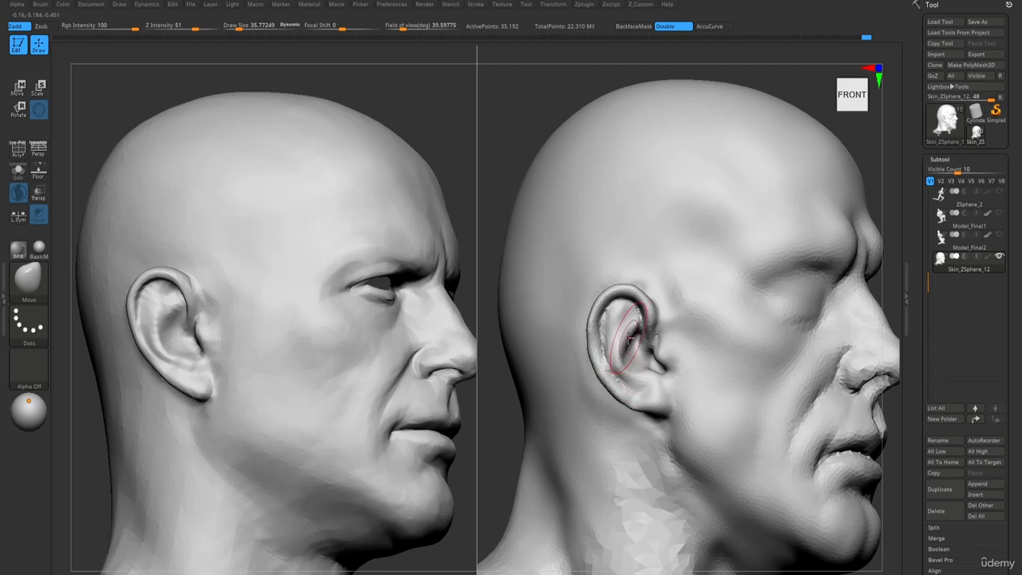
{"action": "key", "text": "s"}
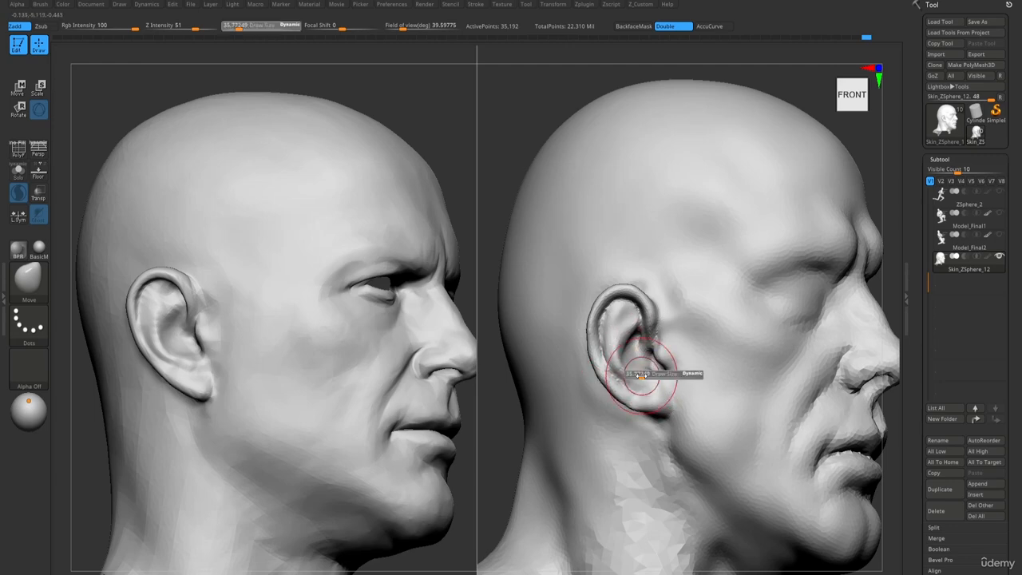
{"action": "left_click_drag", "start_coordinate": [648, 372], "coordinate": [652, 369]}
{"action": "mouse_move", "coordinate": [658, 375]}
{"action": "right_mouse_down"}
{"action": "mouse_move", "coordinate": [667, 366]}
{"action": "mouse_move", "coordinate": [618, 264]}
{"action": "mouse_move", "coordinate": [643, 354]}
{"action": "mouse_move", "coordinate": [629, 384]}
{"action": "mouse_move", "coordinate": [649, 432]}
{"action": "mouse_move", "coordinate": [638, 319]}
{"action": "mouse_move", "coordinate": [649, 375]}
{"action": "right_mouse_up"}
Define the ear's upper rim with DamStandard and adjust the lower rim with the Move brush, both at about 42 draw size.
{"action": "key", "text": "b"}
{"action": "key", "text": "d"}
{"action": "key", "text": "s"}
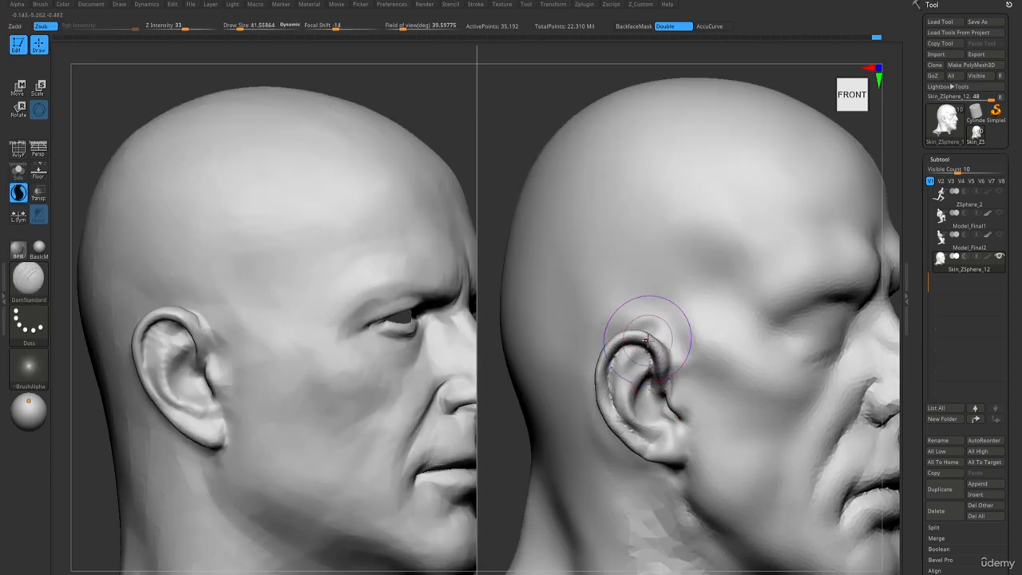
{"action": "key", "text": "b"}
{"action": "key", "text": "m"}
{"action": "key", "text": "v"}
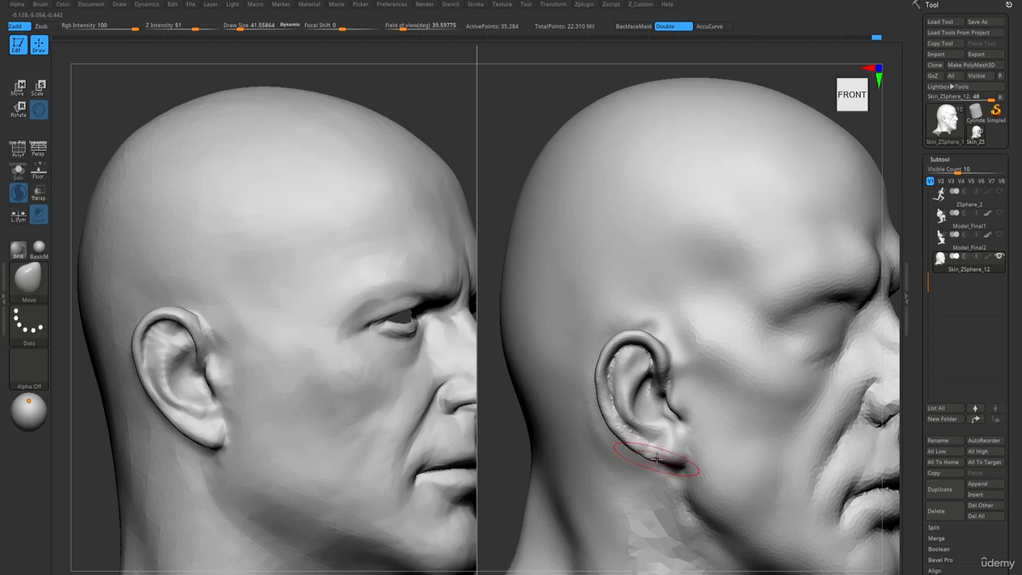
{"action": "key", "text": "s"}
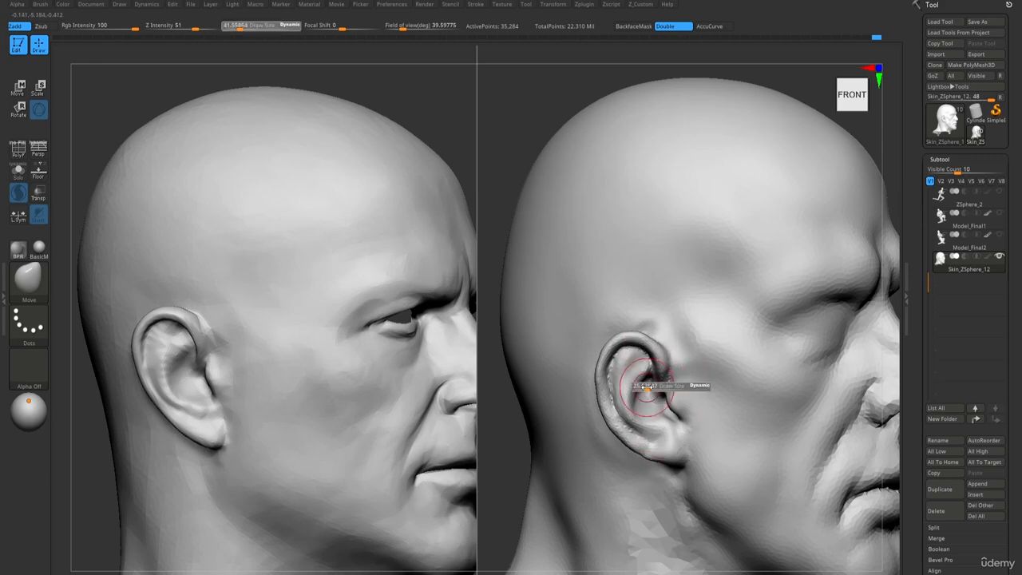
{"action": "left_click_drag", "start_coordinate": [646, 387], "coordinate": [635, 393]}
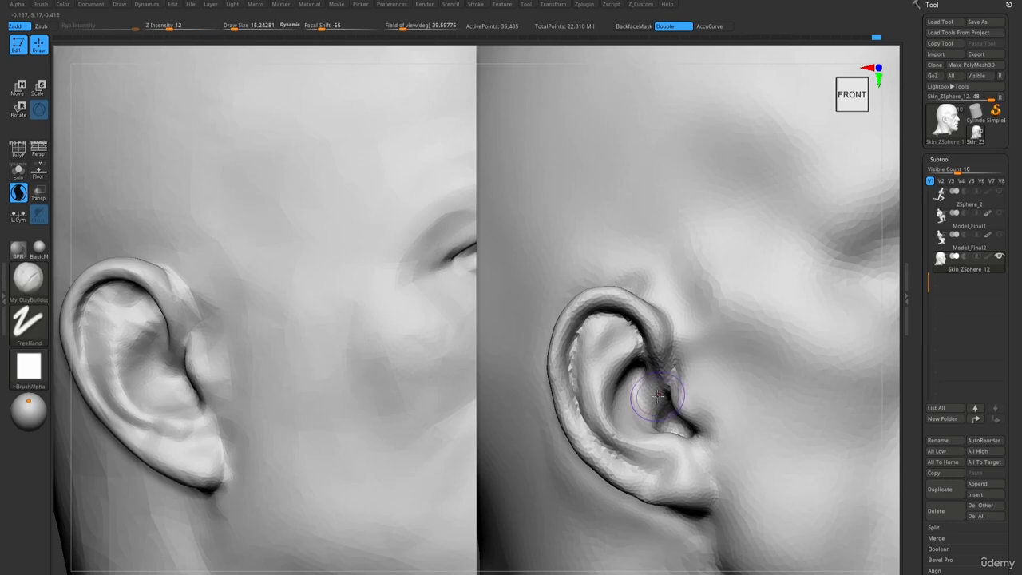
Refine the ear's front fold and upper inner rim using My_ClayBuildup and My_Standard at about 15 draw size.
{"action": "right_click_drag", "start_coordinate": [658, 370], "coordinate": [654, 371]}
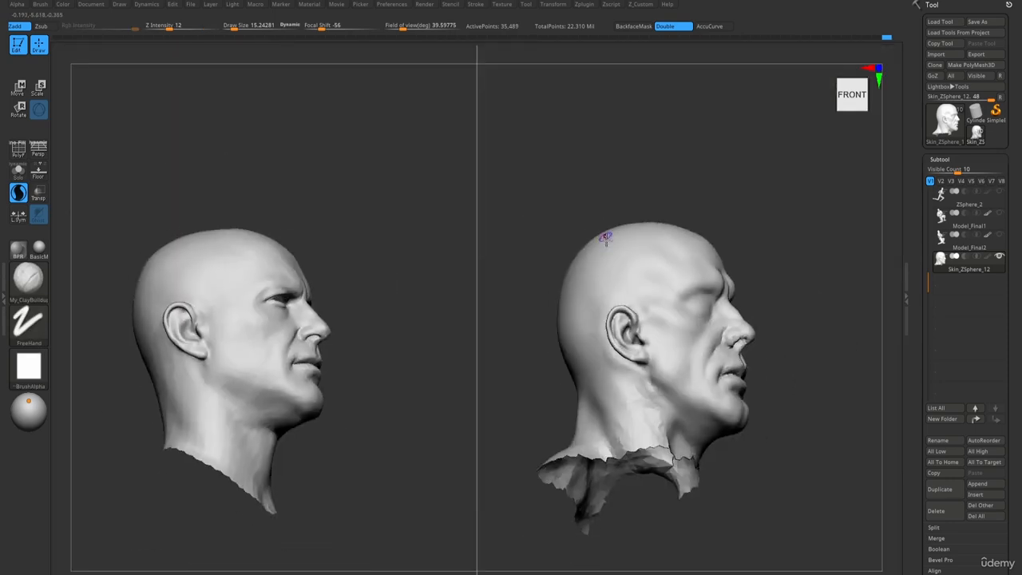
{"action": "mouse_move", "coordinate": [604, 235]}
{"action": "right_mouse_down", "text": "alt"}
{"action": "mouse_move", "coordinate": [599, 372]}
{"action": "mouse_move", "coordinate": [638, 346]}
{"action": "mouse_move", "coordinate": [609, 316]}
{"action": "mouse_move", "coordinate": [633, 324]}
{"action": "right_mouse_up", "text": "alt"}
{"action": "key", "text": "1"}
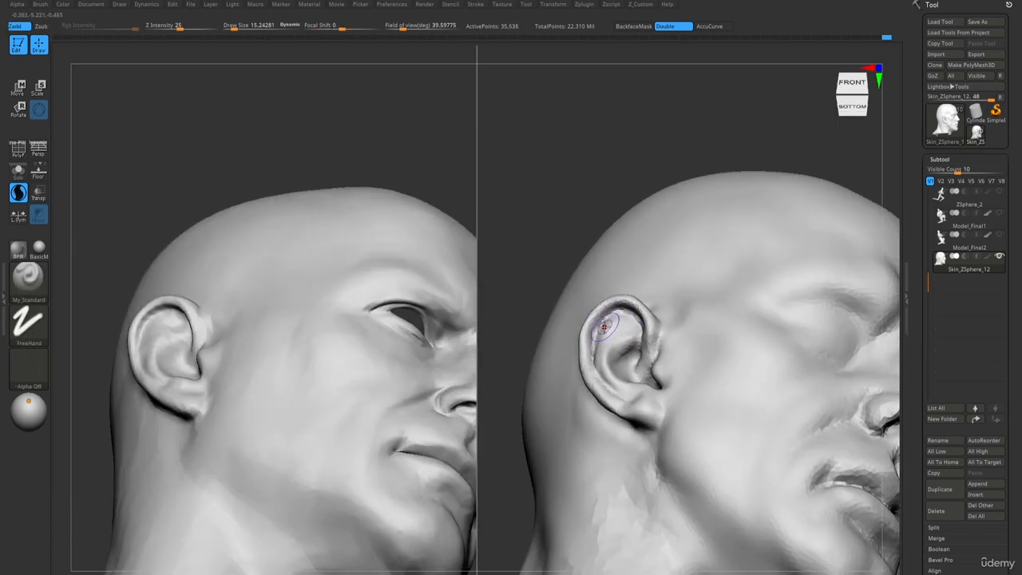
{"action": "mouse_move", "coordinate": [592, 361]}
{"action": "right_mouse_down"}
{"action": "mouse_move", "coordinate": [598, 382]}
{"action": "mouse_move", "coordinate": [609, 339]}
{"action": "mouse_move", "coordinate": [670, 356]}
{"action": "right_mouse_up"}
Reshape the back and side profile of the ear with the Move brush at about 42 draw size.
{"action": "key", "text": "b"}
{"action": "key", "text": "m"}
{"action": "key", "text": "v"}
{"action": "left_click_drag", "start_coordinate": [588, 356], "coordinate": [574, 362]}
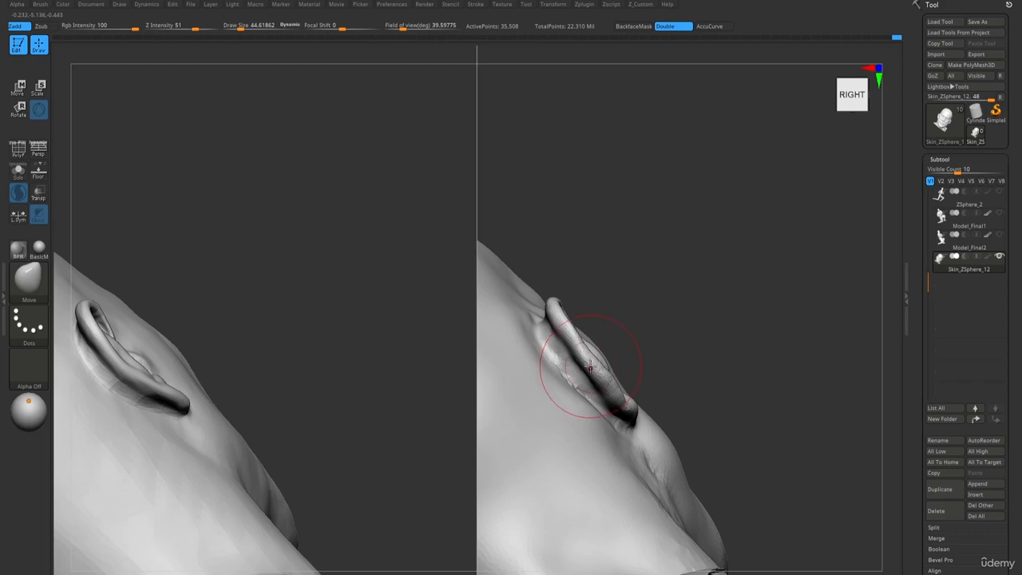
{"action": "key", "text": "ctrl+z"}
{"action": "key", "text": "s"}
{"action": "left_click", "coordinate": [584, 357]}
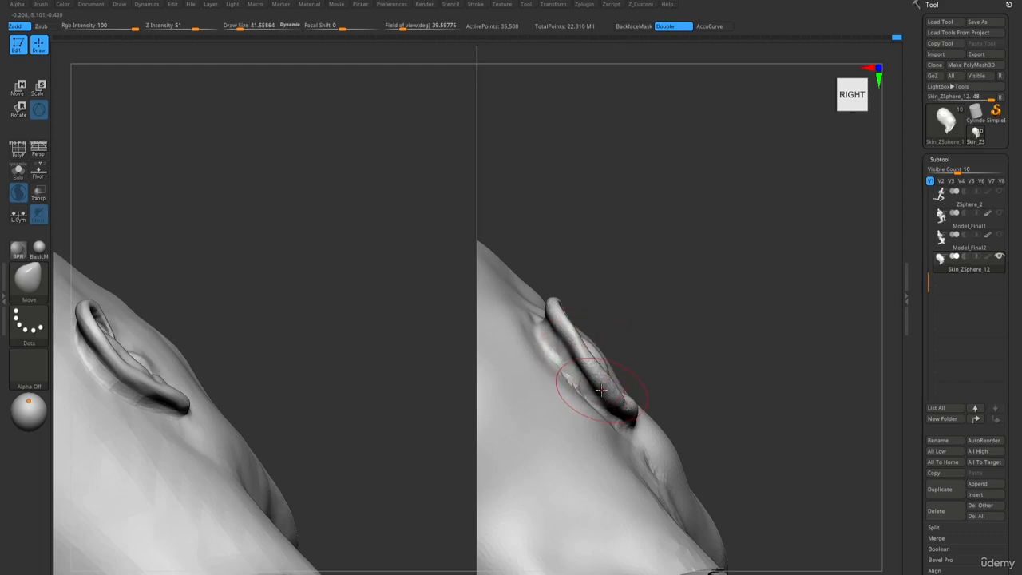
{"action": "left_click_drag", "start_coordinate": [561, 333], "coordinate": [557, 336]}
{"action": "right_click_drag", "start_coordinate": [560, 339], "coordinate": [615, 372]}
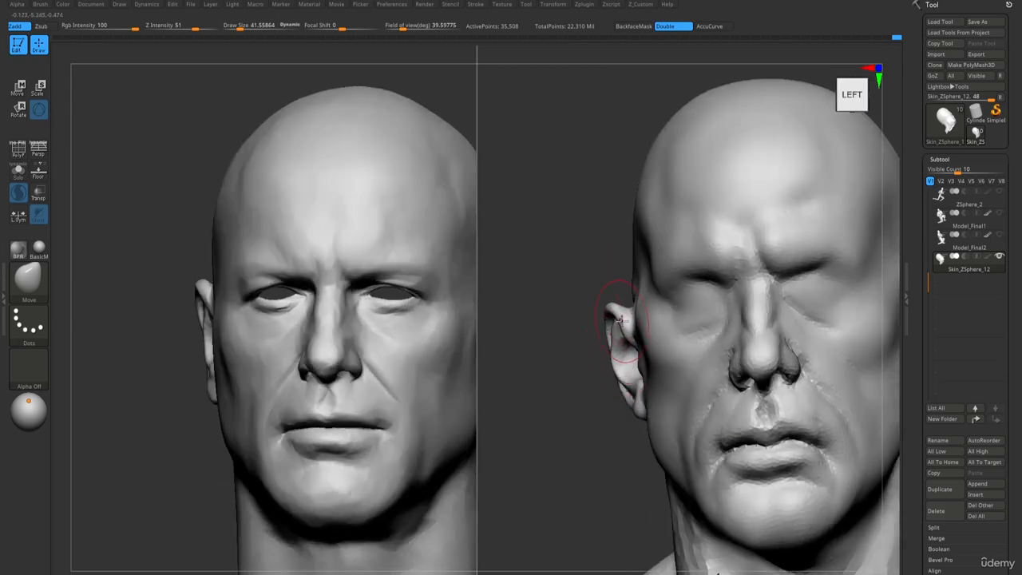
{"action": "mouse_move", "coordinate": [629, 411]}
{"action": "right_mouse_down"}
{"action": "mouse_move", "coordinate": [662, 383]}
{"action": "mouse_move", "coordinate": [610, 342]}
{"action": "mouse_move", "coordinate": [613, 299]}
{"action": "mouse_move", "coordinate": [614, 320]}
{"action": "right_mouse_up"}
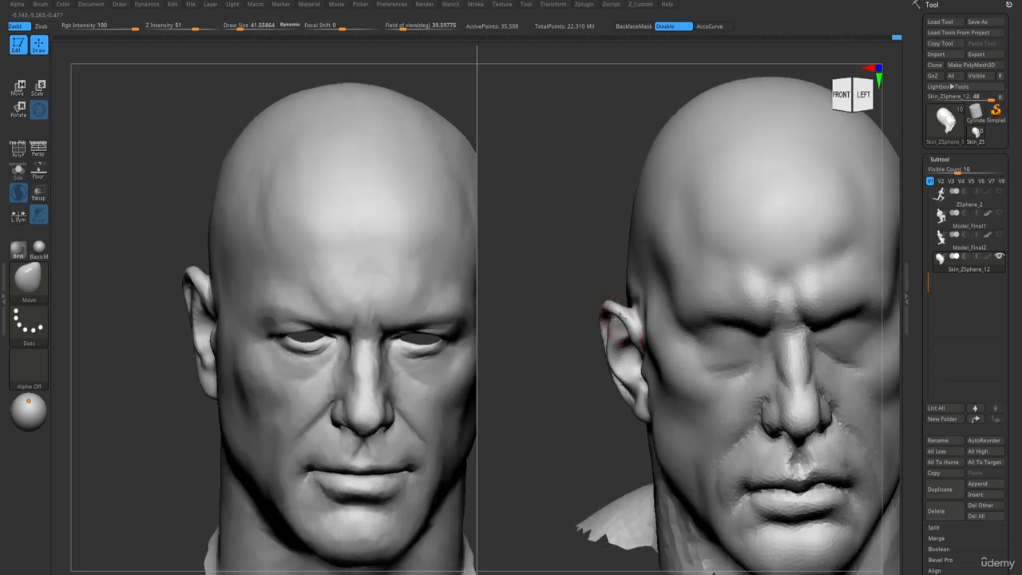
Thicken the ear's upper rim with the Inflat brush at about 17 draw size.
{"action": "key", "text": "b"}
{"action": "key", "text": "i"}
{"action": "key", "text": "n"}
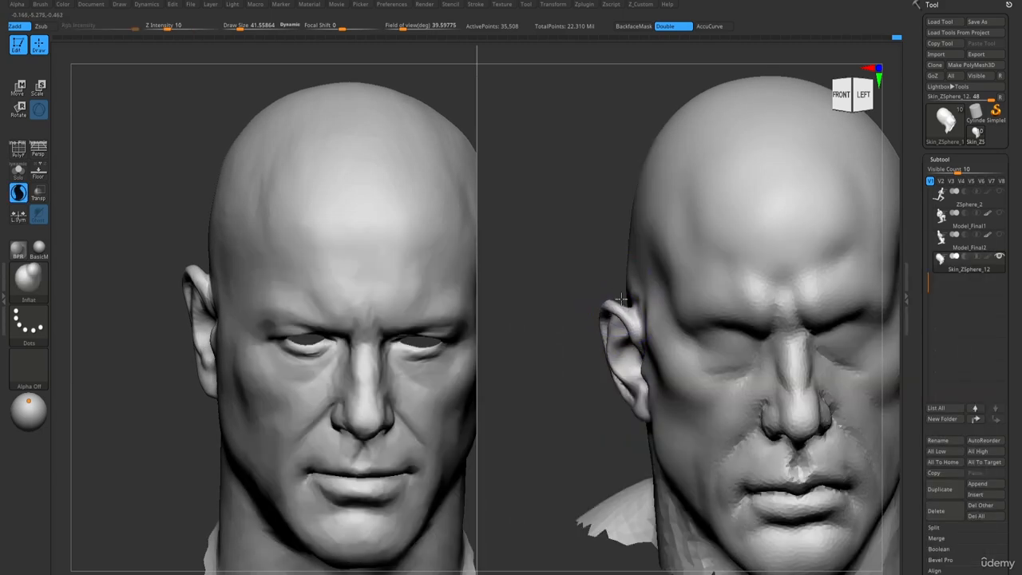
{"action": "right_click_drag", "start_coordinate": [621, 280], "coordinate": [623, 301]}
{"action": "right_click_drag", "start_coordinate": [622, 301], "coordinate": [628, 316], "text": "ctrl"}
{"action": "key", "text": "s"}
{"action": "left_click_drag", "start_coordinate": [620, 306], "coordinate": [605, 306]}
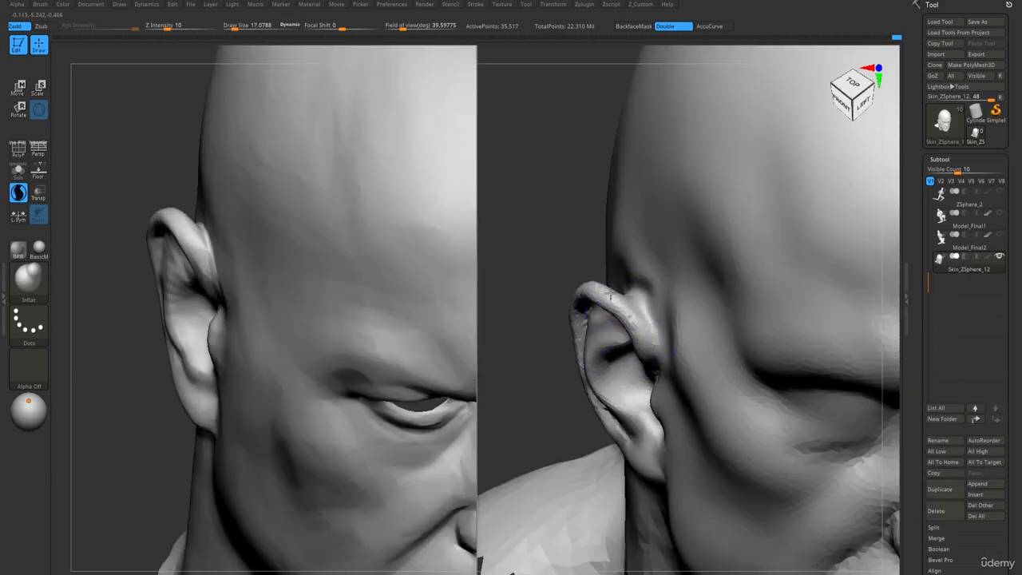
{"action": "right_click_drag", "start_coordinate": [611, 295], "coordinate": [631, 319]}
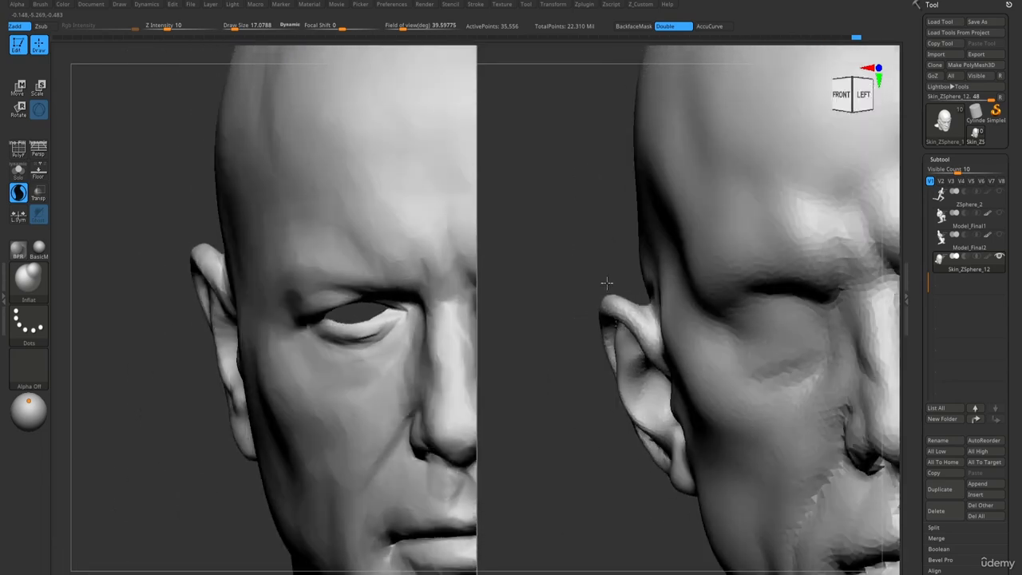
Adjust the ear's front-view silhouette with the Move brush at about 26 draw size and smooth the lower rim.
{"action": "key", "text": "b"}
{"action": "key", "text": "m"}
{"action": "key", "text": "v"}
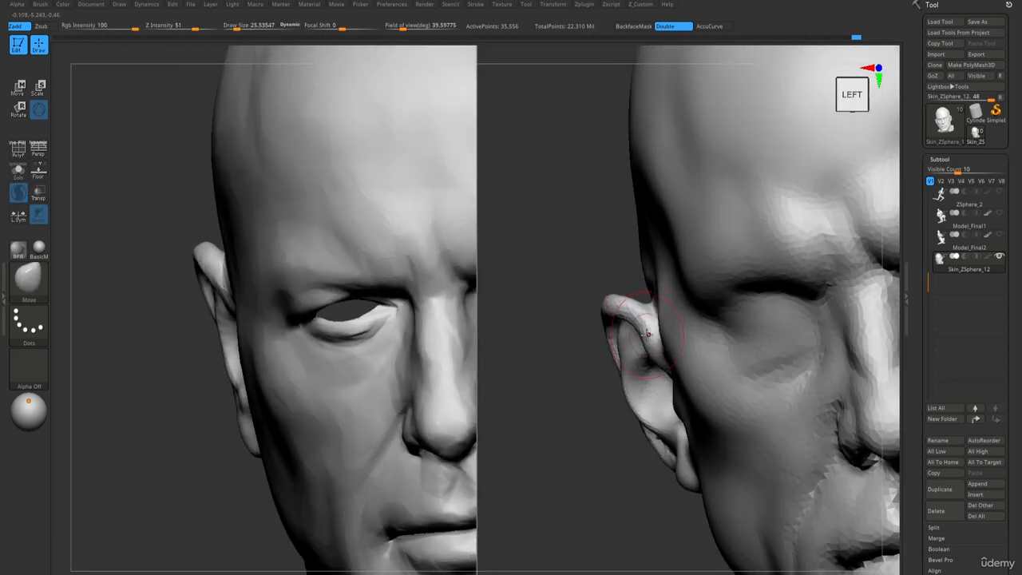
{"action": "right_click_drag", "start_coordinate": [647, 334], "coordinate": [598, 275], "text": "ctrl"}
{"action": "right_click_drag", "start_coordinate": [599, 276], "coordinate": [617, 288]}
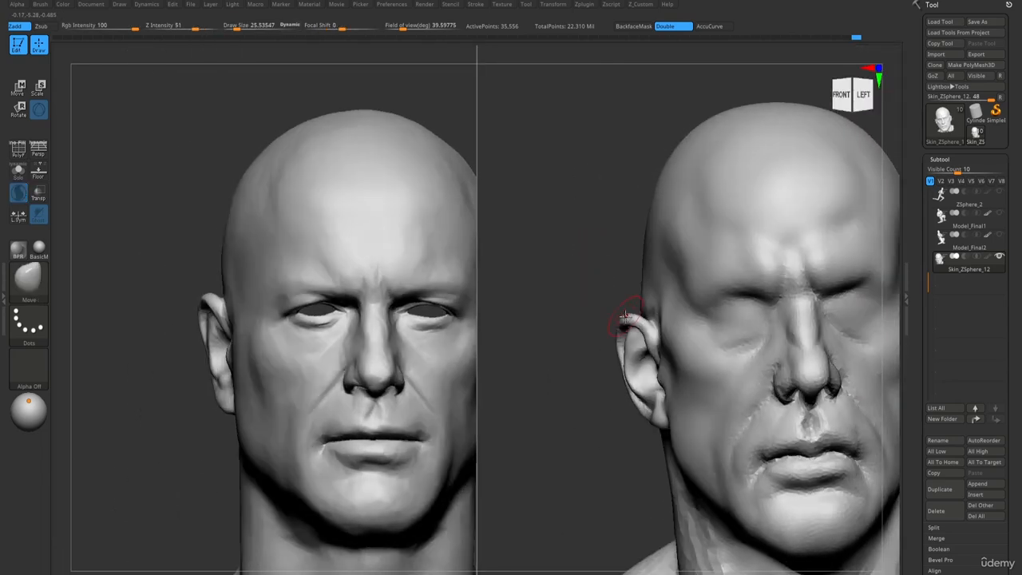
{"action": "right_click_drag", "start_coordinate": [644, 409], "coordinate": [605, 234], "text": "ctrl"}
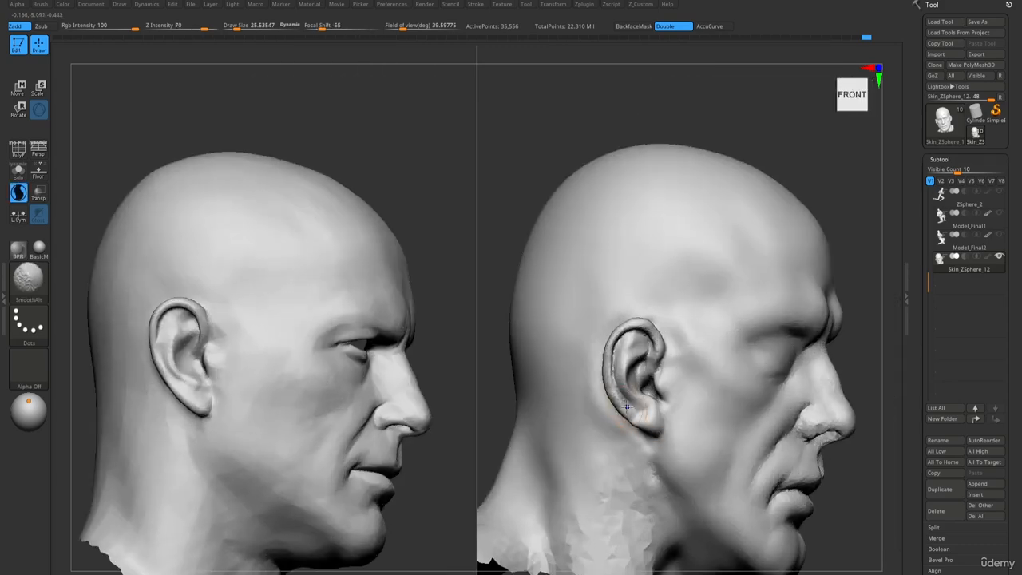
{"action": "mouse_move", "coordinate": [668, 458]}
{"action": "right_mouse_down", "text": "ctrl"}
{"action": "mouse_move", "coordinate": [593, 280]}
{"action": "mouse_move", "coordinate": [631, 349]}
{"action": "mouse_move", "coordinate": [662, 447]}
{"action": "mouse_move", "coordinate": [650, 420]}
{"action": "right_mouse_up", "text": "ctrl"}
Refine the bowl of the ear with My_Standard at about 12 draw size and smooth it.
{"action": "key", "text": "1"}
{"action": "key", "text": "s"}
{"action": "left_click", "coordinate": [654, 433]}
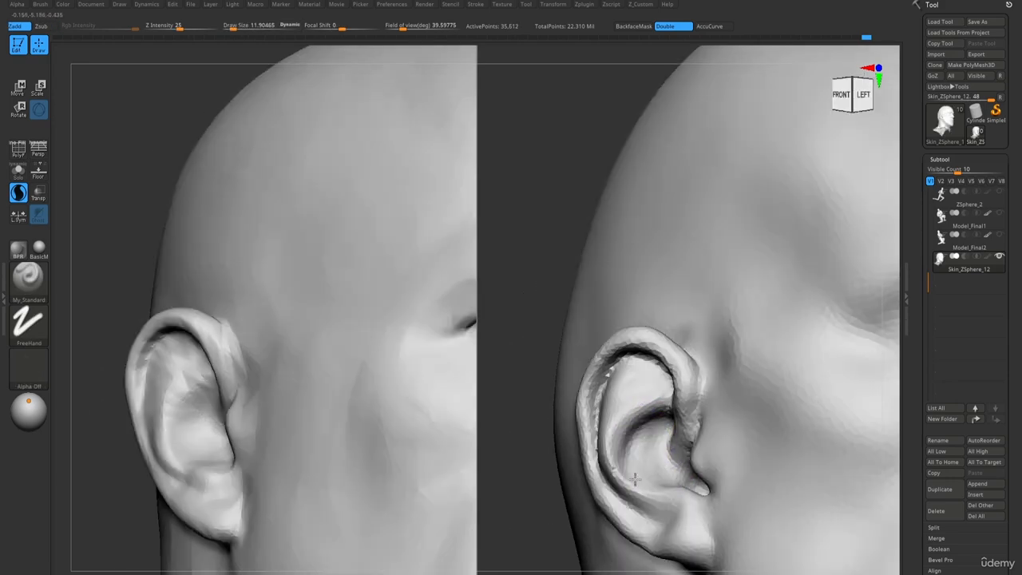
{"action": "mouse_move", "coordinate": [635, 477]}
{"action": "right_mouse_down"}
{"action": "mouse_move", "coordinate": [634, 464]}
{"action": "mouse_move", "coordinate": [647, 468]}
{"action": "right_mouse_up"}
{"action": "left_click_drag", "start_coordinate": [647, 467], "coordinate": [663, 455], "text": "shift"}
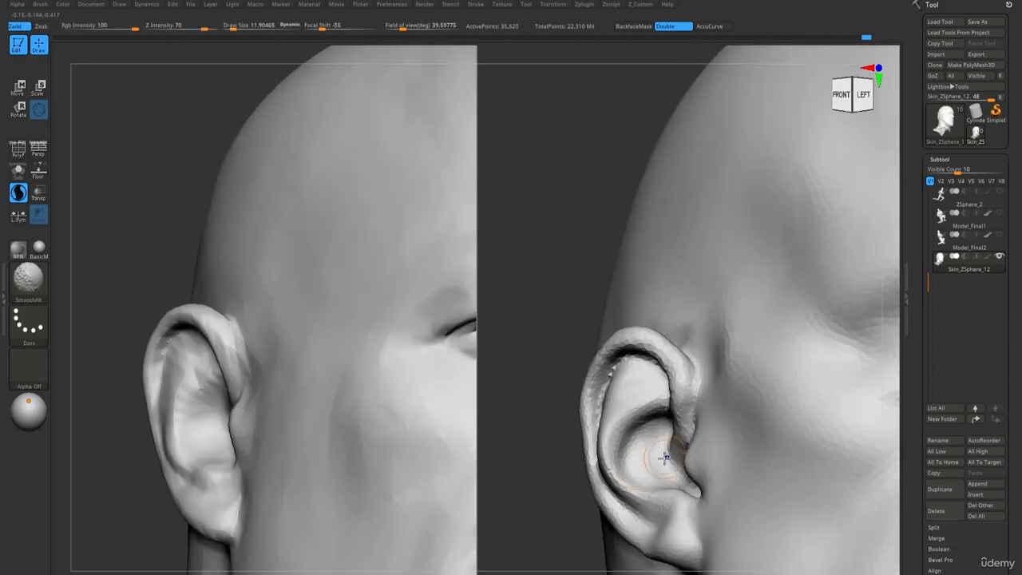
{"action": "right_click_drag", "start_coordinate": [650, 457], "coordinate": [666, 455]}
Shape the hollow behind the tragus with My_ClayBuildup and DamStandard at about 12 draw size, smoothing between strokes.
{"action": "key", "text": "2"}
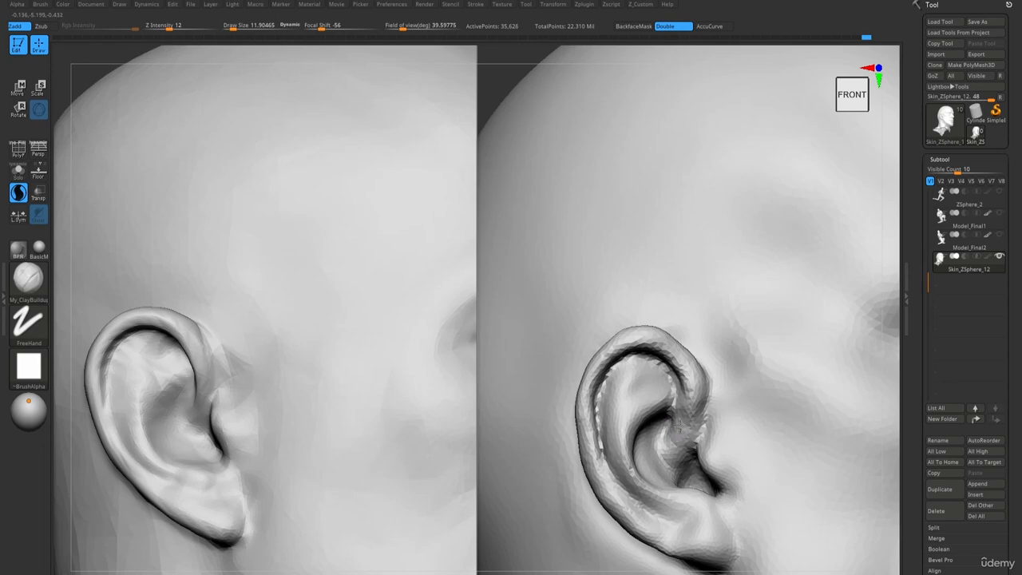
{"action": "left_click_drag", "start_coordinate": [669, 453], "coordinate": [657, 452], "text": "shift"}
{"action": "key", "text": "3"}
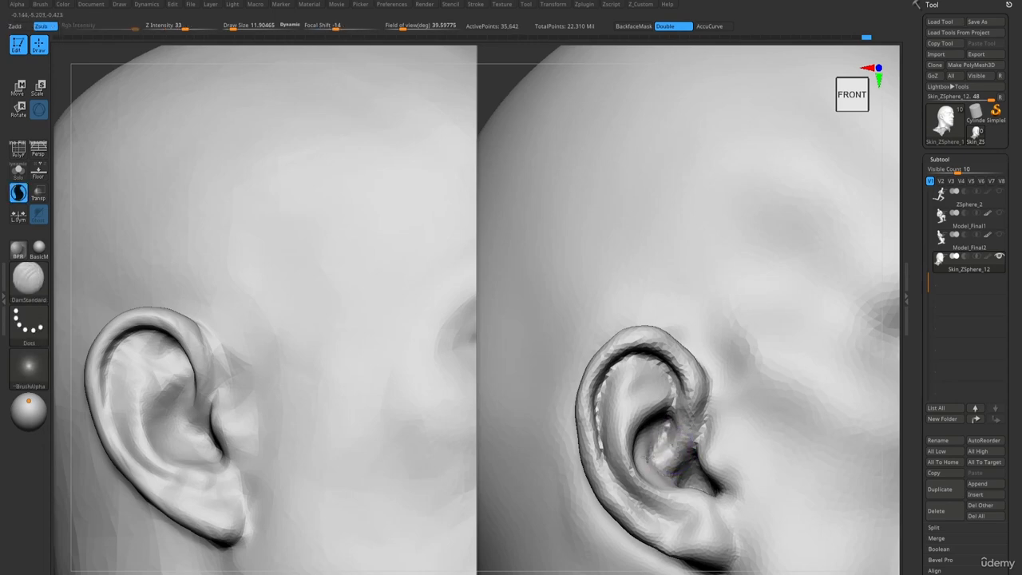
{"action": "left_click_drag", "start_coordinate": [667, 427], "coordinate": [649, 447], "text": "shift"}
Carve the groove behind the ear's rim with DamStandard at about 12 draw size.
{"action": "right_click_drag", "start_coordinate": [623, 297], "coordinate": [576, 271], "text": "ctrl"}
{"action": "mouse_move", "coordinate": [576, 272]}
{"action": "right_mouse_down", "text": "ctrl"}
{"action": "mouse_move", "coordinate": [630, 347]}
{"action": "mouse_move", "coordinate": [643, 403]}
{"action": "mouse_move", "coordinate": [588, 237]}
{"action": "mouse_move", "coordinate": [614, 296]}
{"action": "mouse_move", "coordinate": [636, 306]}
{"action": "mouse_move", "coordinate": [630, 275]}
{"action": "mouse_move", "coordinate": [659, 332]}
{"action": "mouse_move", "coordinate": [682, 283]}
{"action": "mouse_move", "coordinate": [655, 273]}
{"action": "mouse_move", "coordinate": [643, 231]}
{"action": "mouse_move", "coordinate": [684, 219]}
{"action": "mouse_move", "coordinate": [675, 262]}
{"action": "right_mouse_up", "text": "ctrl"}
{"action": "mouse_move", "coordinate": [656, 227]}
{"action": "left_mouse_down"}
{"action": "mouse_move", "coordinate": [694, 282]}
{"action": "mouse_move", "coordinate": [665, 229]}
{"action": "left_mouse_up"}
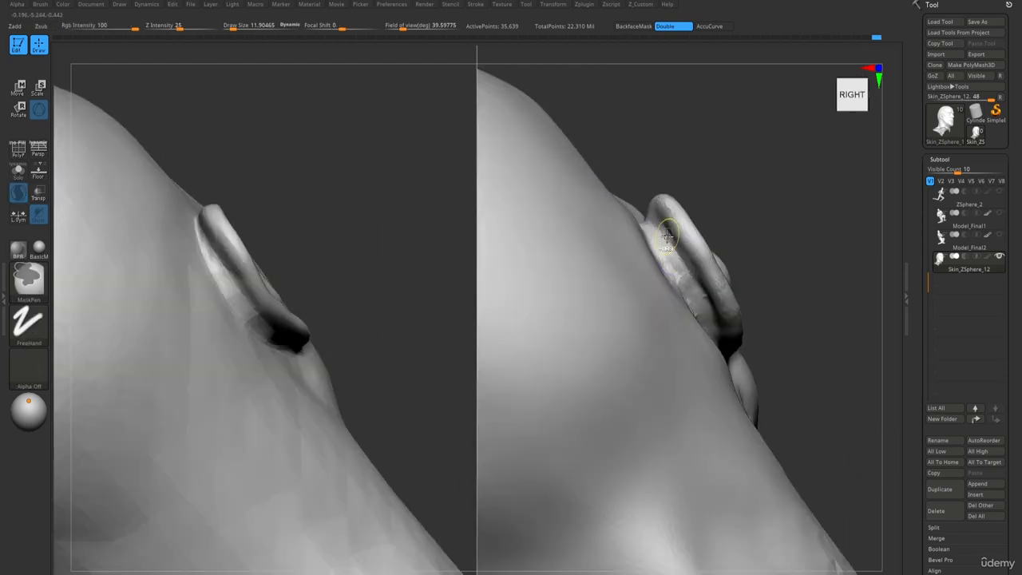
{"action": "right_click_drag", "start_coordinate": [665, 229], "coordinate": [657, 235]}
{"action": "left_click_drag", "start_coordinate": [638, 214], "coordinate": [675, 247]}
{"action": "right_click_drag", "start_coordinate": [683, 266], "coordinate": [678, 247], "text": "shift"}
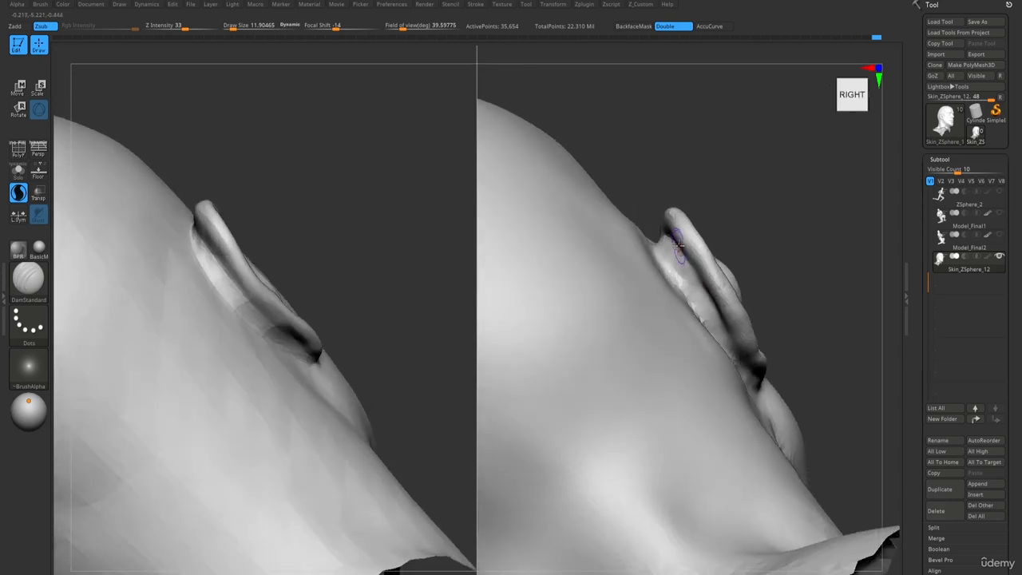
{"action": "mouse_move", "coordinate": [706, 305]}
{"action": "right_mouse_down", "text": "alt"}
{"action": "mouse_move", "coordinate": [650, 275]}
{"action": "mouse_move", "coordinate": [664, 233]}
{"action": "mouse_move", "coordinate": [677, 266]}
{"action": "mouse_move", "coordinate": [656, 283]}
{"action": "mouse_move", "coordinate": [681, 270]}
{"action": "mouse_move", "coordinate": [620, 160]}
{"action": "mouse_move", "coordinate": [673, 237]}
{"action": "mouse_move", "coordinate": [702, 247]}
{"action": "right_mouse_up", "text": "alt"}
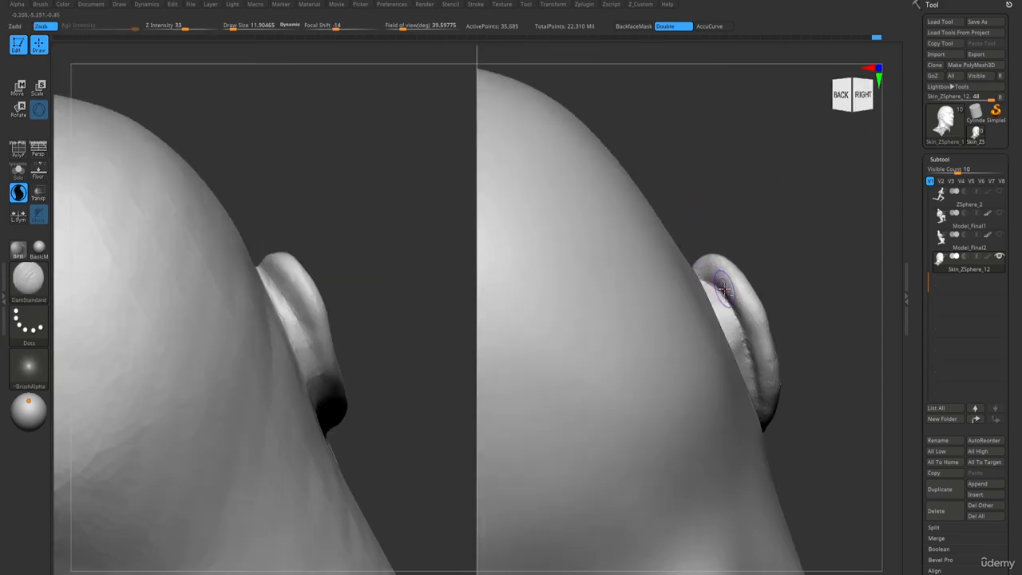
{"action": "right_click_drag", "start_coordinate": [723, 287], "coordinate": [681, 229], "text": "alt"}
Fill out the back surface of the ear with C_Clay, raising the draw size from about 12 to about 21.
{"action": "key", "text": "2"}
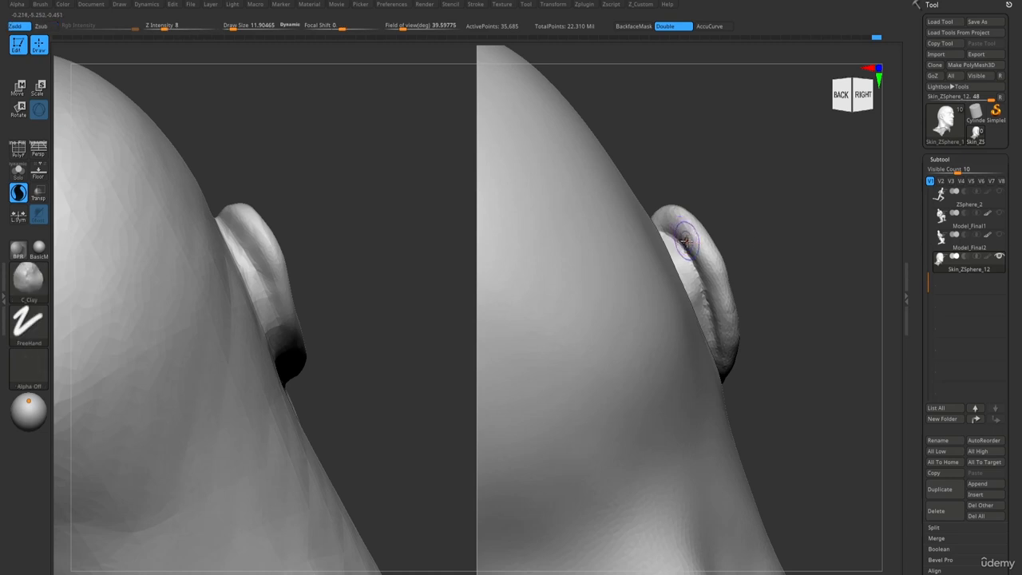
{"action": "right_click_drag", "start_coordinate": [720, 336], "coordinate": [685, 243], "text": "alt"}
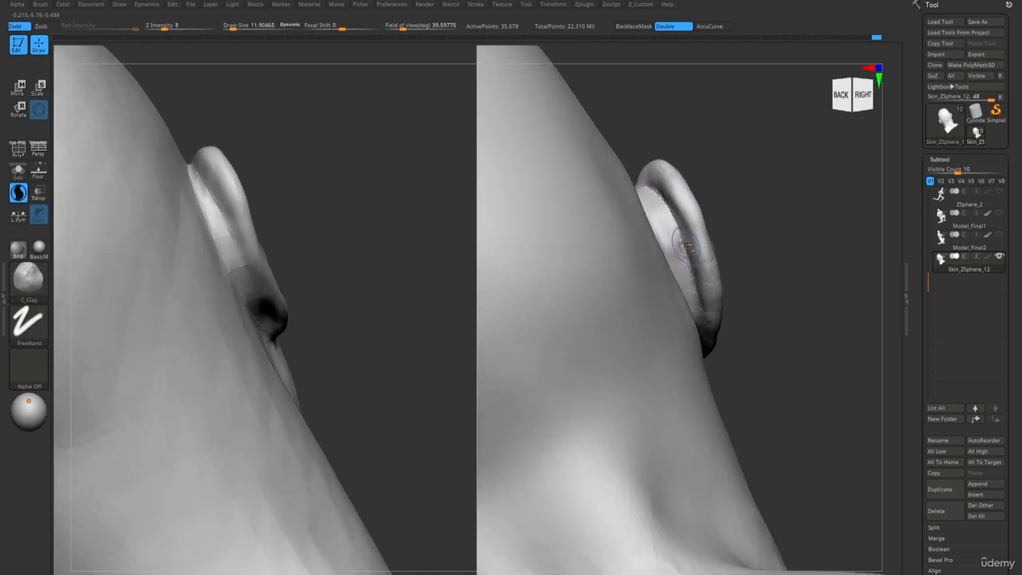
{"action": "right_click_drag", "start_coordinate": [652, 188], "coordinate": [645, 182]}
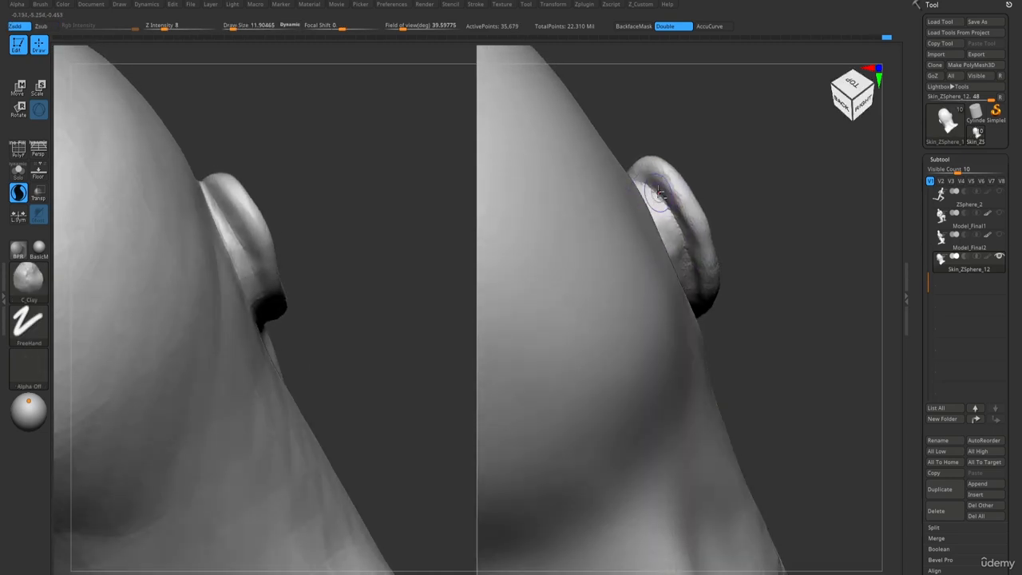
{"action": "right_click_drag", "start_coordinate": [706, 296], "coordinate": [671, 205], "text": "shift"}
{"action": "right_click_drag", "start_coordinate": [709, 311], "coordinate": [682, 254]}
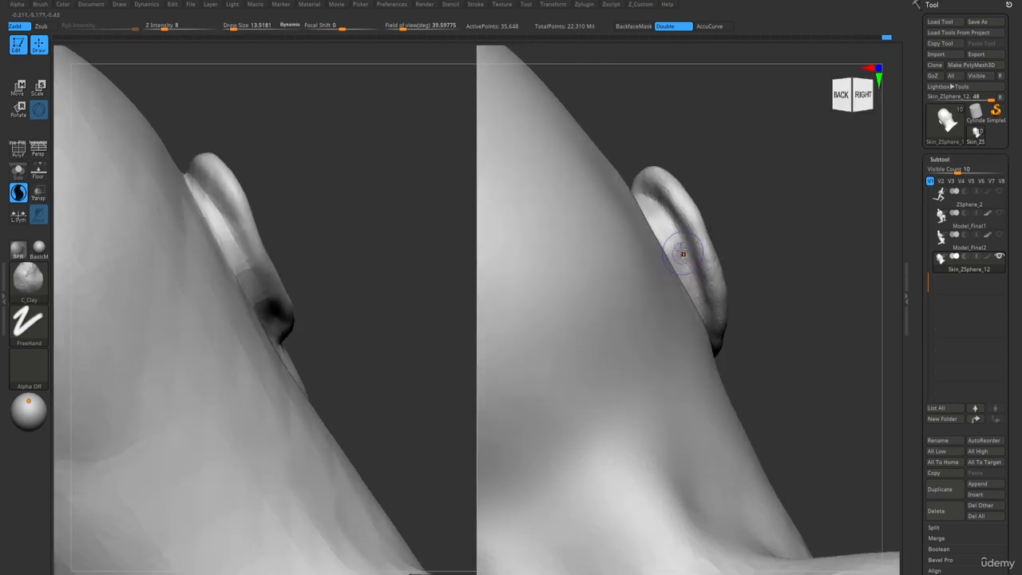
{"action": "right_click_drag", "start_coordinate": [705, 302], "coordinate": [673, 240]}
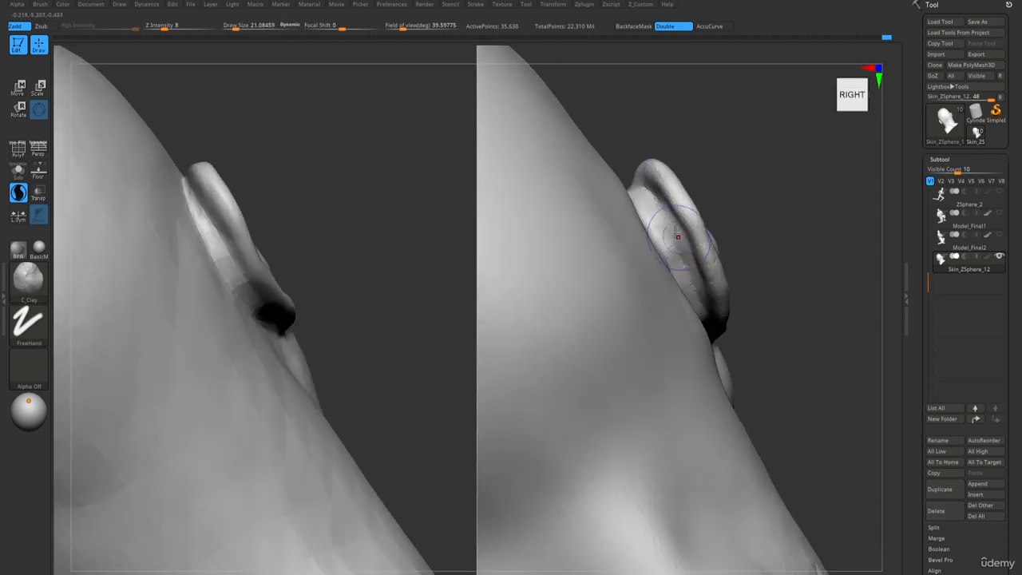
Smooth the back of the ear and sharpen its rear groove with DamStandard at about 21 draw size.
{"action": "left_click_drag", "start_coordinate": [645, 185], "coordinate": [709, 317], "text": "shift"}
{"action": "right_click_drag", "start_coordinate": [708, 317], "coordinate": [669, 227]}
{"action": "key", "text": "b"}
{"action": "key", "text": "d"}
{"action": "key", "text": "s"}
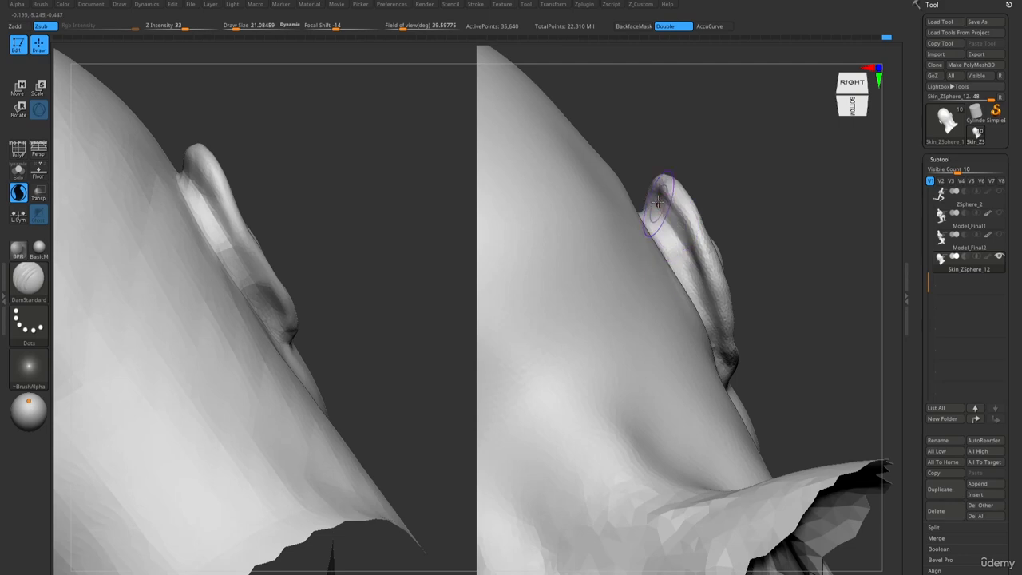
{"action": "left_click_drag", "start_coordinate": [658, 202], "coordinate": [691, 264], "text": "shift"}
Refine the lower back of the ear with the Standard brush and smooth it toward the lobe.
{"action": "right_click_drag", "start_coordinate": [691, 264], "coordinate": [677, 258]}
{"action": "key", "text": "b"}
{"action": "key", "text": "s"}
{"action": "key", "text": "t"}
{"action": "left_click_drag", "start_coordinate": [702, 319], "coordinate": [751, 370], "text": "shift"}
{"action": "mouse_move", "coordinate": [750, 370]}
{"action": "right_mouse_down"}
{"action": "mouse_move", "coordinate": [702, 393]}
{"action": "mouse_move", "coordinate": [654, 207]}
{"action": "right_mouse_up"}
{"action": "mouse_move", "coordinate": [655, 208]}
{"action": "right_mouse_down"}
{"action": "mouse_move", "coordinate": [622, 171]}
{"action": "mouse_move", "coordinate": [661, 306]}
{"action": "right_mouse_up"}
Tighten the ear's upper rim and lower edge with the Pinch brush at about 21 draw size and smooth the rim.
{"action": "key", "text": "b"}
{"action": "key", "text": "p"}
{"action": "key", "text": "i"}
{"action": "mouse_move", "coordinate": [679, 212]}
{"action": "left_mouse_down"}
{"action": "mouse_move", "coordinate": [707, 205]}
{"action": "mouse_move", "coordinate": [731, 217]}
{"action": "left_mouse_up"}
{"action": "right_click_drag", "start_coordinate": [685, 177], "coordinate": [691, 194]}
{"action": "mouse_move", "coordinate": [699, 201]}
{"action": "left_mouse_down", "text": "shift"}
{"action": "mouse_move", "coordinate": [727, 214]}
{"action": "mouse_move", "coordinate": [685, 193]}
{"action": "mouse_move", "coordinate": [659, 254]}
{"action": "left_mouse_up", "text": "shift"}
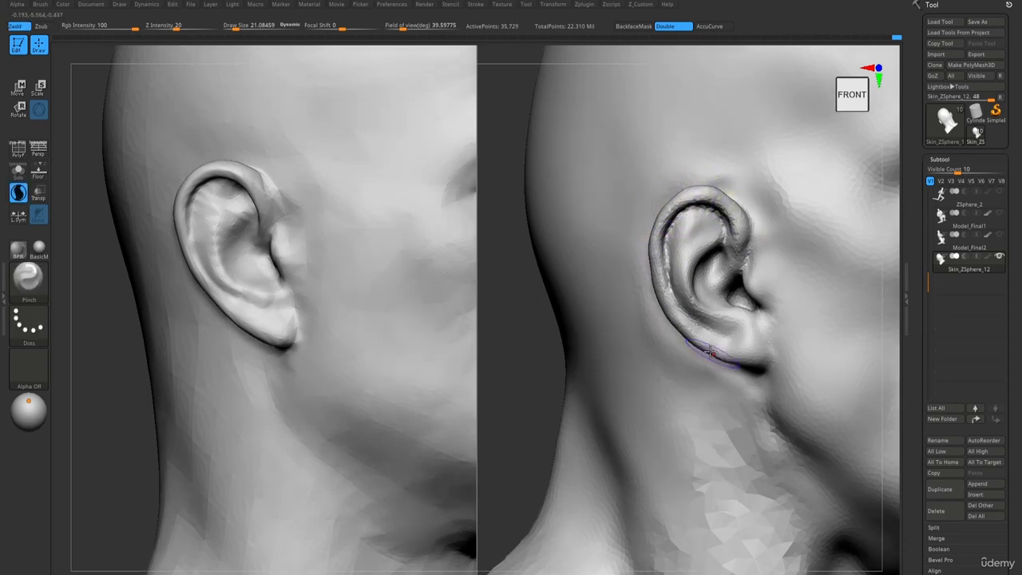
{"action": "left_click_drag", "start_coordinate": [710, 352], "coordinate": [749, 374]}
Adjust the ear's lower rim with the Move brush and pinch the lower inner fold at about 10 draw size.
{"action": "mouse_move", "coordinate": [711, 371]}
{"action": "right_mouse_down", "text": "ctrl"}
{"action": "mouse_move", "coordinate": [636, 226]}
{"action": "mouse_move", "coordinate": [703, 372]}
{"action": "right_mouse_up", "text": "ctrl"}
{"action": "key", "text": "b"}
{"action": "key", "text": "m"}
{"action": "key", "text": "v"}
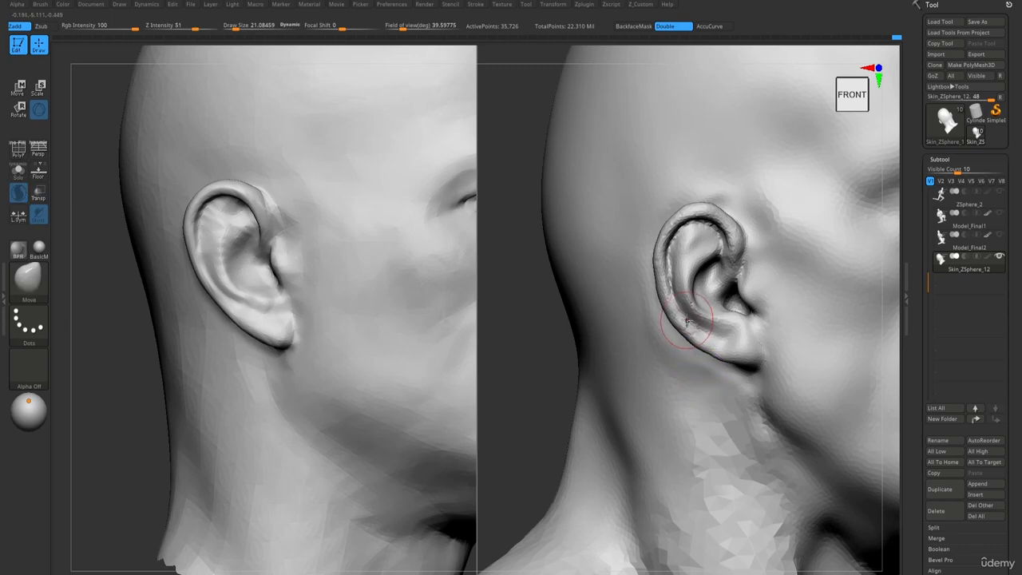
{"action": "key", "text": "b"}
{"action": "key", "text": "p"}
{"action": "key", "text": "i"}
{"action": "key", "text": "s"}
{"action": "mouse_move", "coordinate": [688, 324]}
{"action": "left_mouse_down"}
{"action": "mouse_move", "coordinate": [678, 321]}
{"action": "mouse_move", "coordinate": [694, 345]}
{"action": "left_mouse_up"}
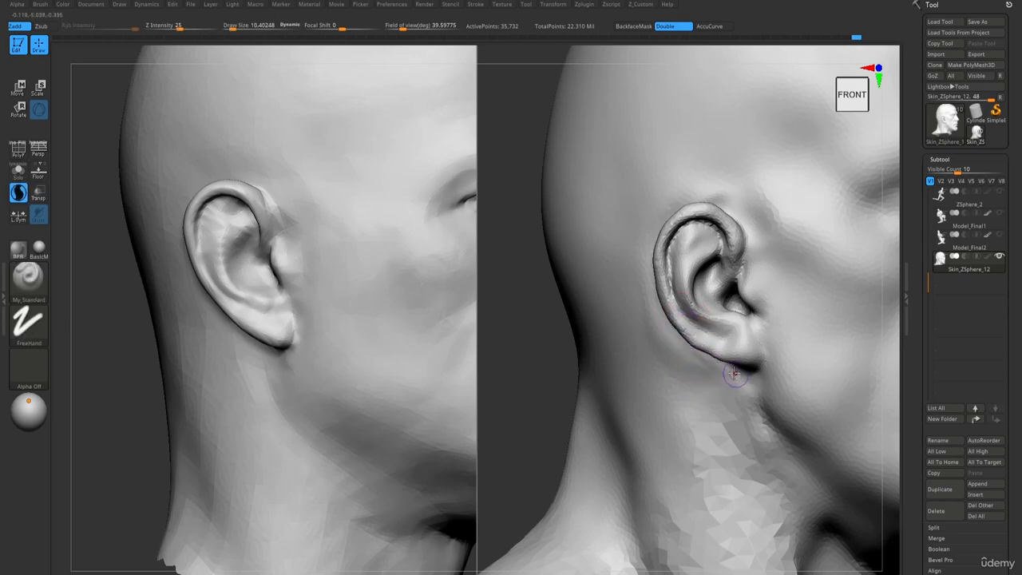
Define the ear's lower inner fold toward the tragus notch with the Standard brush at about 10 draw size.
{"action": "left_click_drag", "start_coordinate": [672, 302], "coordinate": [734, 353]}
{"action": "key", "text": "ctrl+z"}
{"action": "key", "text": "s"}
{"action": "key", "text": "s"}
{"action": "left_click_drag", "start_coordinate": [691, 312], "coordinate": [735, 344]}
{"action": "key", "text": "ctrl+z"}
{"action": "key", "text": "s"}
{"action": "left_click_drag", "start_coordinate": [692, 312], "coordinate": [739, 320]}
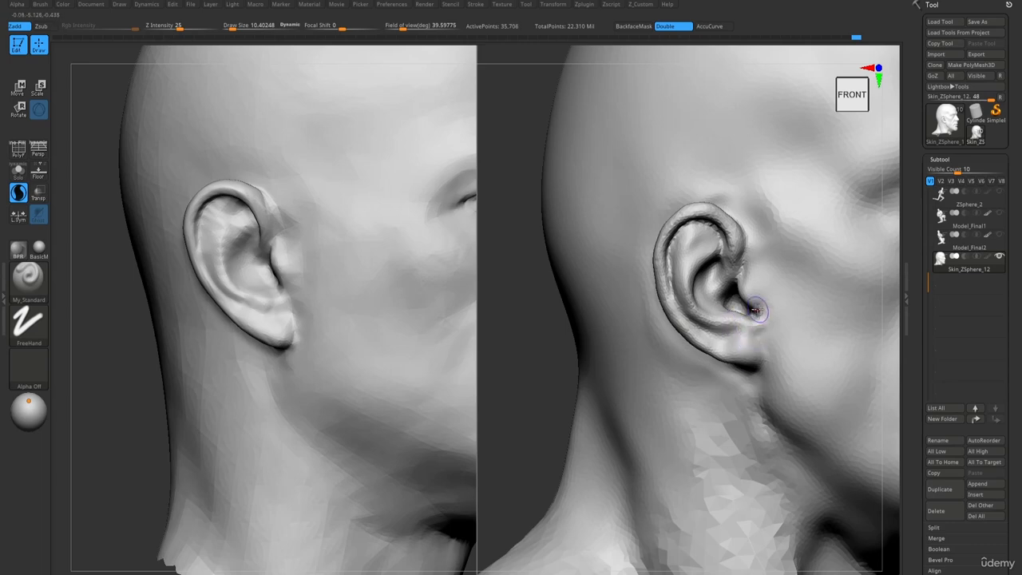
Refine the notch between the ear's tragus and lobe with the Standard brush at about 6.6 draw size.
{"action": "mouse_move", "coordinate": [752, 316]}
{"action": "right_mouse_down"}
{"action": "mouse_move", "coordinate": [730, 311]}
{"action": "mouse_move", "coordinate": [749, 324]}
{"action": "mouse_move", "coordinate": [698, 312]}
{"action": "mouse_move", "coordinate": [638, 226]}
{"action": "mouse_move", "coordinate": [655, 254]}
{"action": "mouse_move", "coordinate": [717, 301]}
{"action": "mouse_move", "coordinate": [703, 279]}
{"action": "right_mouse_up"}
{"action": "key", "text": "s"}
{"action": "mouse_move", "coordinate": [709, 279]}
{"action": "left_mouse_down"}
{"action": "mouse_move", "coordinate": [773, 320]}
{"action": "mouse_move", "coordinate": [756, 290]}
{"action": "left_mouse_up"}
{"action": "key", "text": "ctrl+z"}
{"action": "key", "text": "s"}
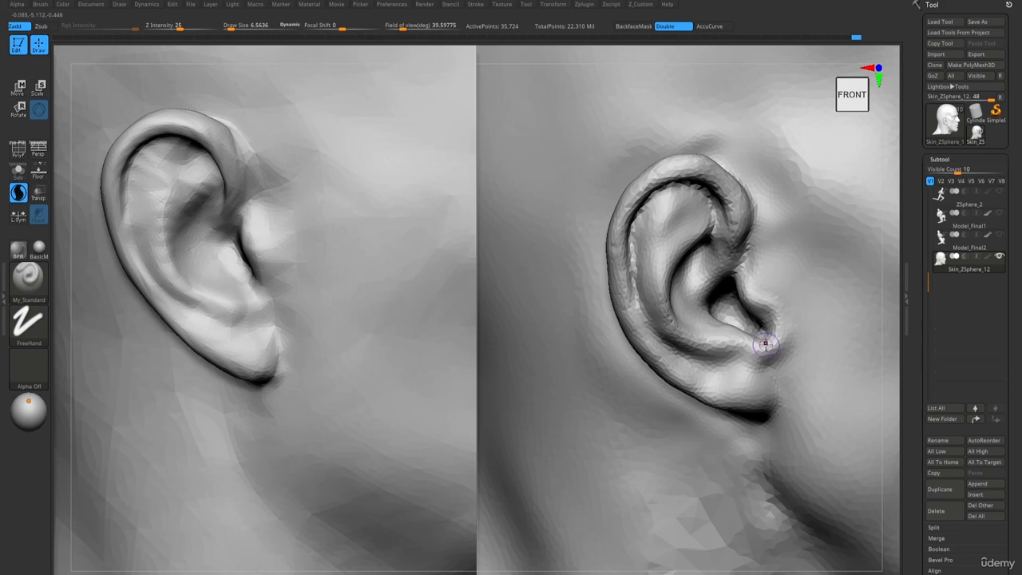
Fill out the upper inner surface of the ear with the ClayBuildup brush at about 13.5 draw size.
{"action": "key", "text": "b"}
{"action": "key", "text": "m"}
{"action": "key", "text": "v"}
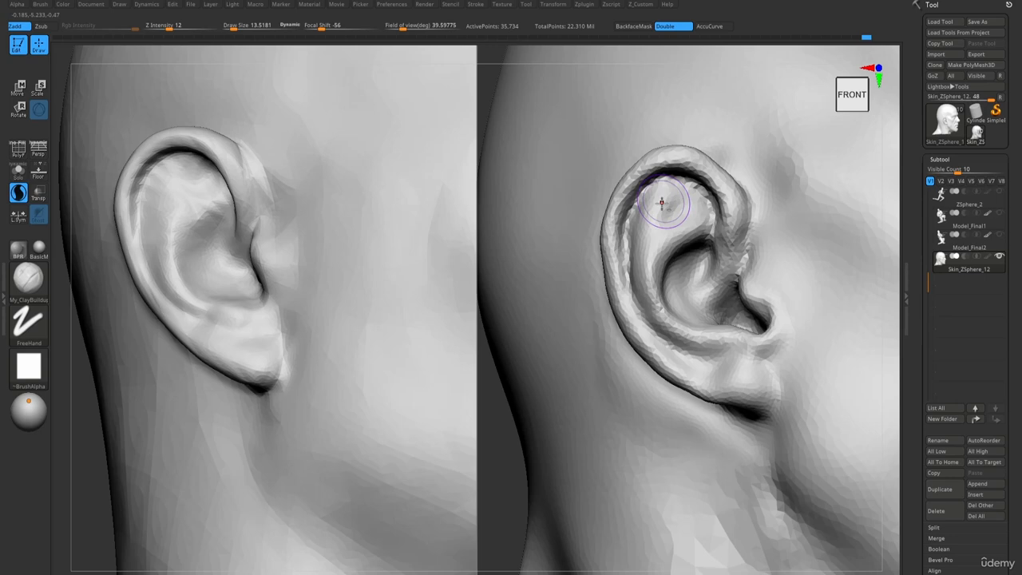
{"action": "mouse_move", "coordinate": [662, 201]}
{"action": "left_mouse_down"}
{"action": "mouse_move", "coordinate": [645, 194]}
{"action": "mouse_move", "coordinate": [645, 250]}
{"action": "left_mouse_up"}
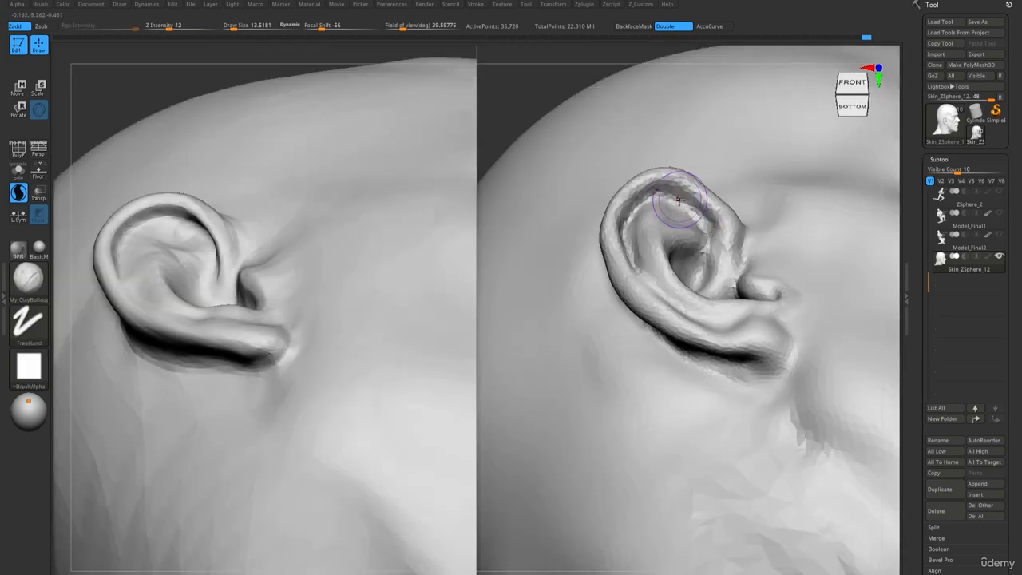
{"action": "left_click_drag", "start_coordinate": [678, 200], "coordinate": [661, 204]}
Sharpen the groove beneath the ear's upper rim with DamStandard at about 5.5 draw size.
{"action": "key", "text": "b"}
{"action": "key", "text": "d"}
{"action": "key", "text": "s"}
{"action": "key", "text": "s"}
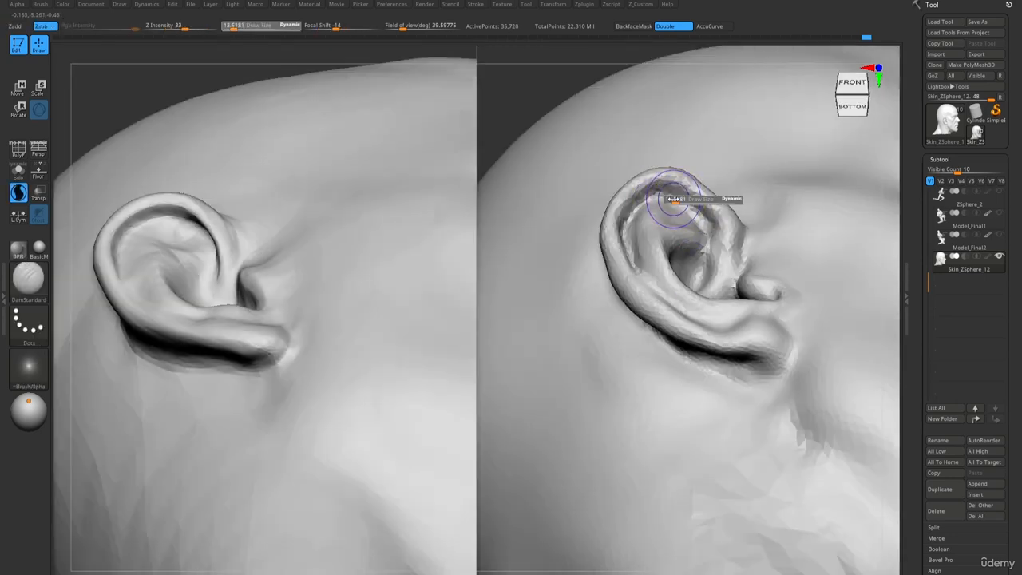
{"action": "left_click", "coordinate": [670, 200]}
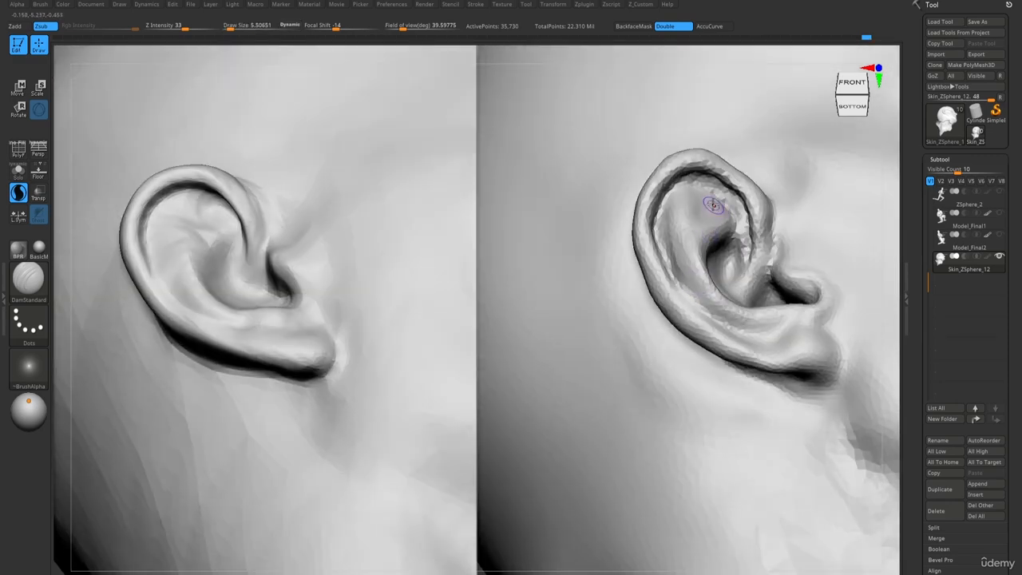
Adjust the ear's upper and front contours with the Move brush at about 17 draw size.
{"action": "key", "text": "b"}
{"action": "key", "text": "m"}
{"action": "key", "text": "v"}
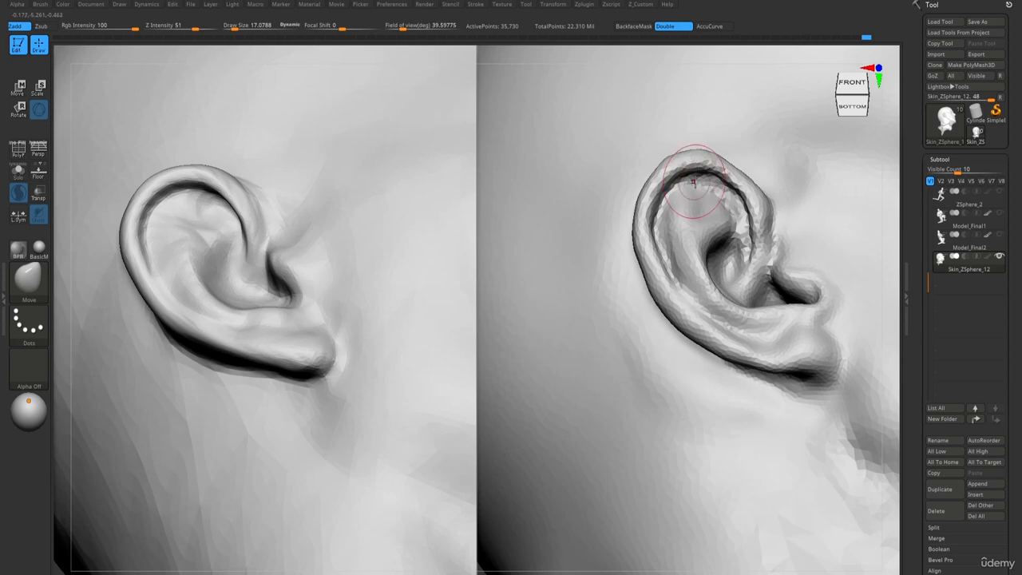
{"action": "mouse_move", "coordinate": [695, 183]}
{"action": "right_mouse_down"}
{"action": "mouse_move", "coordinate": [734, 189]}
{"action": "mouse_move", "coordinate": [639, 128]}
{"action": "mouse_move", "coordinate": [617, 95]}
{"action": "mouse_move", "coordinate": [644, 178]}
{"action": "mouse_move", "coordinate": [654, 282]}
{"action": "mouse_move", "coordinate": [634, 290]}
{"action": "mouse_move", "coordinate": [643, 283]}
{"action": "mouse_move", "coordinate": [629, 255]}
{"action": "mouse_move", "coordinate": [680, 339]}
{"action": "mouse_move", "coordinate": [661, 319]}
{"action": "mouse_move", "coordinate": [671, 300]}
{"action": "right_mouse_up"}
{"action": "left_click_drag", "start_coordinate": [666, 301], "coordinate": [661, 297]}
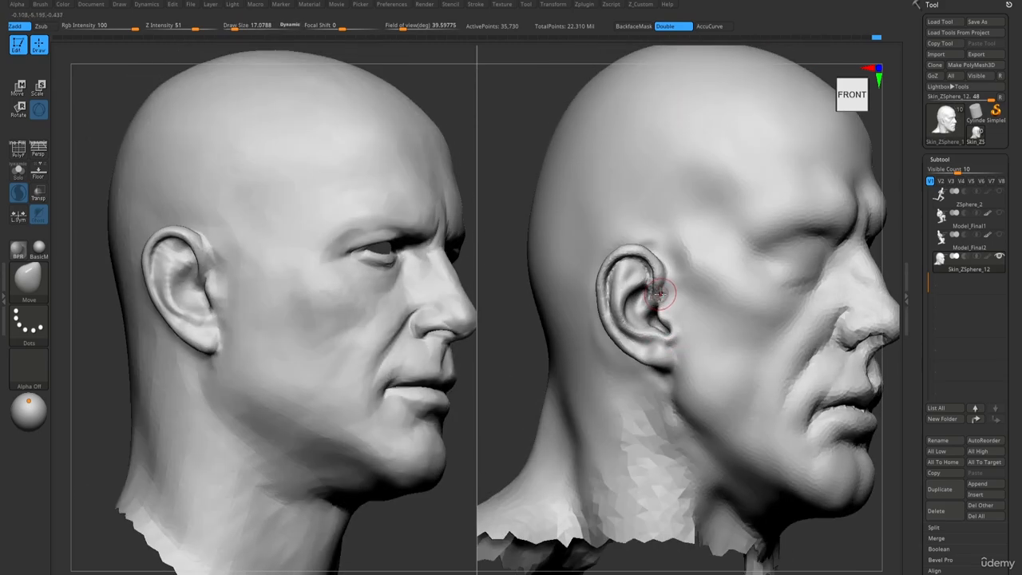
{"action": "mouse_move", "coordinate": [662, 297]}
{"action": "right_mouse_down"}
{"action": "mouse_move", "coordinate": [642, 313]}
{"action": "mouse_move", "coordinate": [680, 327]}
{"action": "mouse_move", "coordinate": [688, 356]}
{"action": "mouse_move", "coordinate": [622, 197]}
{"action": "mouse_move", "coordinate": [726, 353]}
{"action": "mouse_move", "coordinate": [687, 356]}
{"action": "mouse_move", "coordinate": [681, 328]}
{"action": "mouse_move", "coordinate": [650, 292]}
{"action": "right_mouse_up"}
{"action": "right_click_drag", "start_coordinate": [651, 292], "coordinate": [691, 284]}
Smooth the cheek beside the nose and build up the area around the mouth corner with the Clay brush at about 48 draw size.
{"action": "key", "text": "shift"}
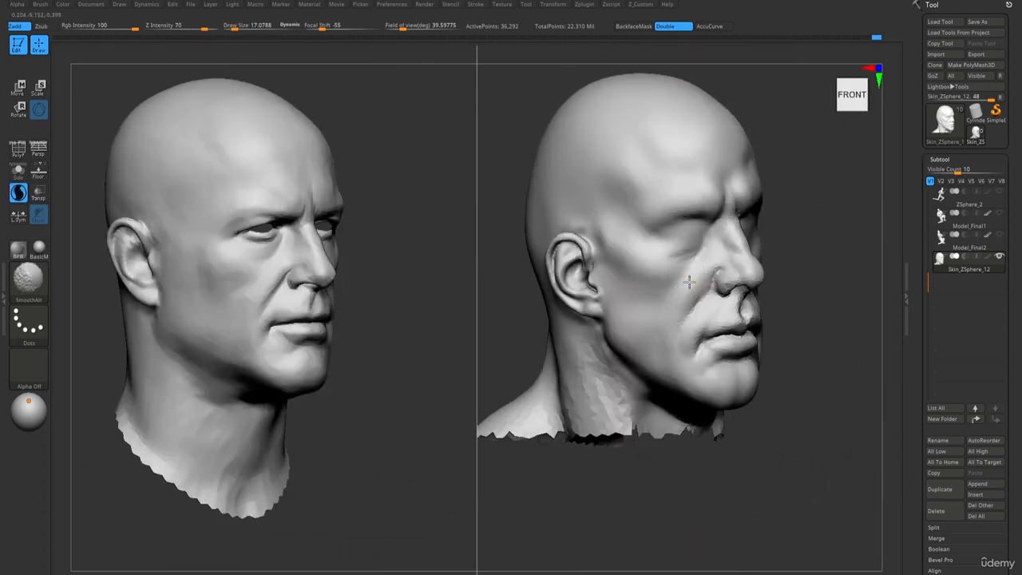
{"action": "left_click_drag", "start_coordinate": [689, 282], "coordinate": [685, 294], "text": "shift"}
{"action": "right_click_drag", "start_coordinate": [660, 305], "coordinate": [702, 330]}
{"action": "key", "text": "2"}
{"action": "key", "text": "s"}
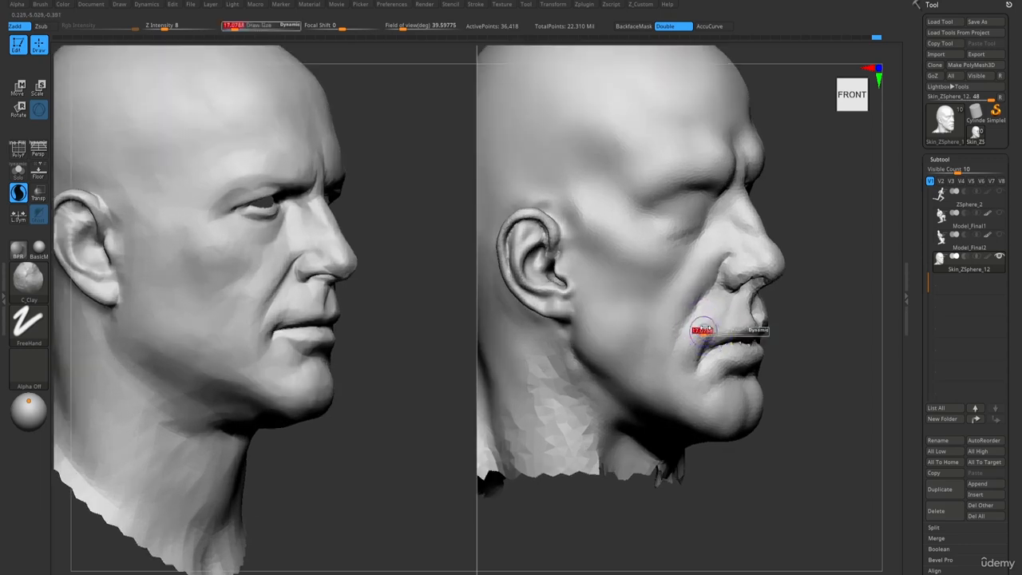
{"action": "left_click_drag", "start_coordinate": [703, 330], "coordinate": [707, 330]}
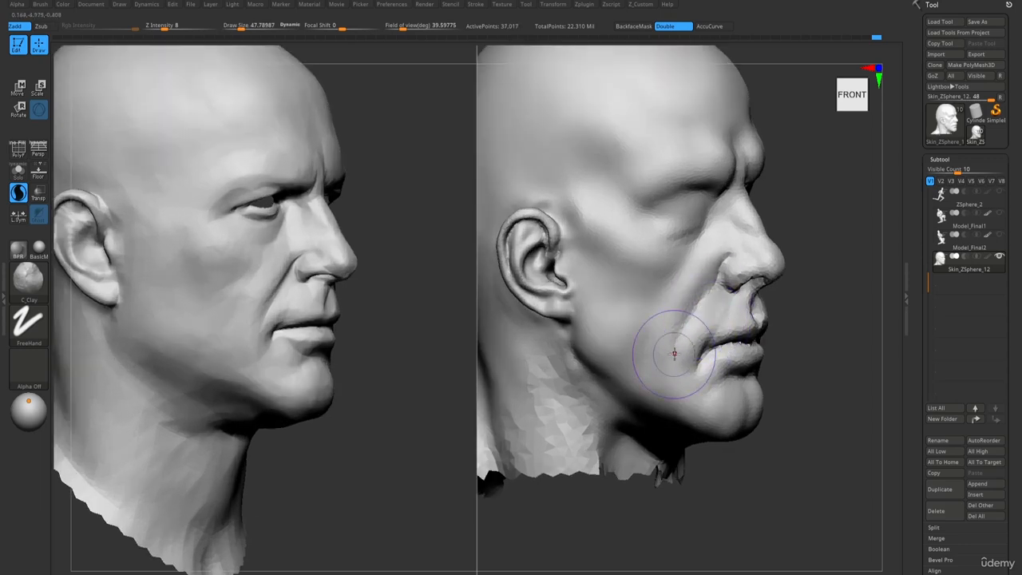
{"action": "right_click_drag", "start_coordinate": [673, 353], "coordinate": [705, 265]}
Shape the nasolabial fold beside the nose with the Clay brush at about 28 draw size and smooth it.
{"action": "key", "text": "s"}
{"action": "left_click_drag", "start_coordinate": [669, 320], "coordinate": [672, 322]}
{"action": "key", "text": "s"}
{"action": "right_click_drag", "start_coordinate": [717, 259], "coordinate": [716, 264]}
{"action": "left_click_drag", "start_coordinate": [716, 265], "coordinate": [705, 268], "text": "shift"}
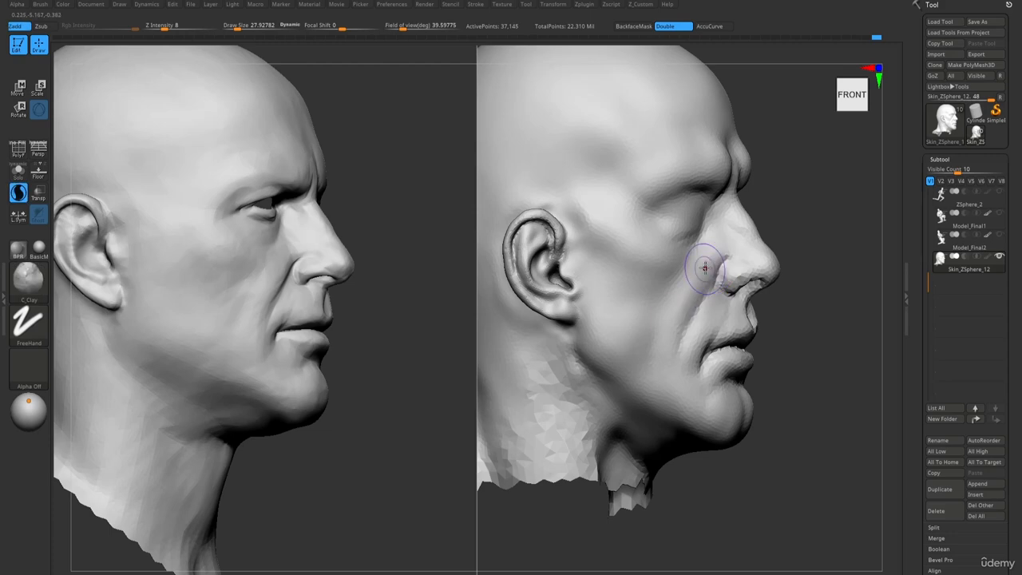
{"action": "mouse_move", "coordinate": [705, 269]}
{"action": "right_mouse_down", "text": "ctrl"}
{"action": "mouse_move", "coordinate": [665, 228]}
{"action": "mouse_move", "coordinate": [674, 220]}
{"action": "mouse_move", "coordinate": [707, 293]}
{"action": "right_mouse_up", "text": "ctrl"}
{"action": "left_click_drag", "start_coordinate": [730, 317], "coordinate": [742, 329], "text": "shift"}
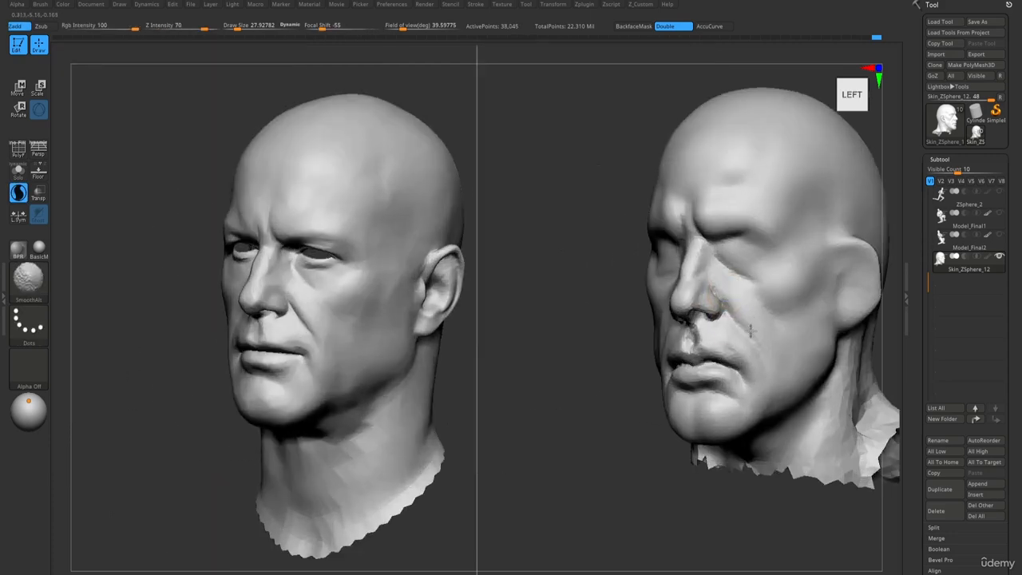
Build up the lower cheek beside the mouth with the Clay brush and smooth it down toward the jaw.
{"action": "right_click_drag", "start_coordinate": [750, 319], "coordinate": [723, 327]}
{"action": "left_click_drag", "start_coordinate": [732, 336], "coordinate": [771, 363]}
{"action": "mouse_move", "coordinate": [771, 364]}
{"action": "left_mouse_down", "text": "shift"}
{"action": "mouse_move", "coordinate": [768, 343]}
{"action": "mouse_move", "coordinate": [768, 409]}
{"action": "left_mouse_up", "text": "shift"}
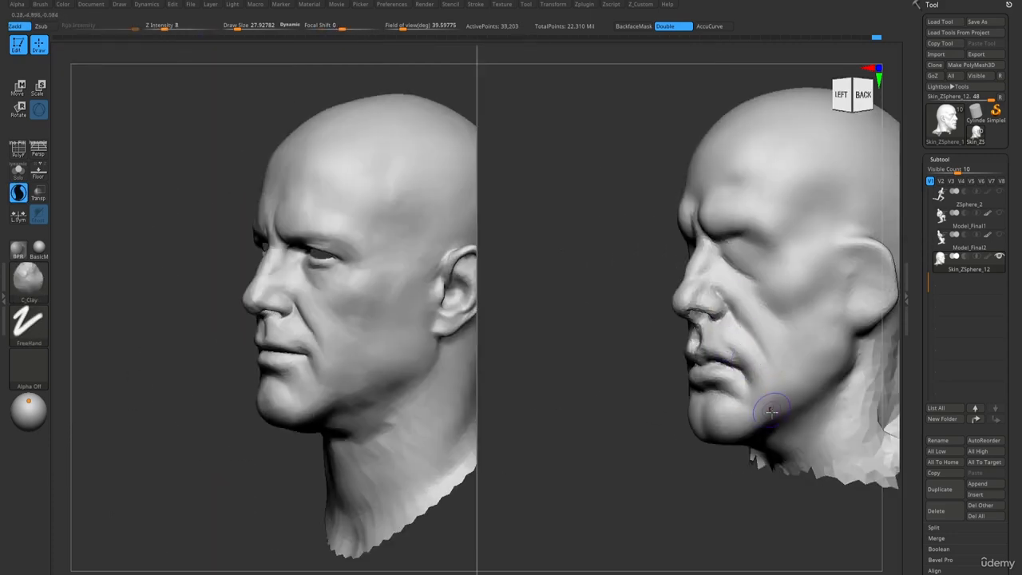
{"action": "right_click_drag", "start_coordinate": [771, 411], "coordinate": [757, 364], "text": "ctrl"}
{"action": "right_click_drag", "start_coordinate": [672, 332], "coordinate": [722, 323]}
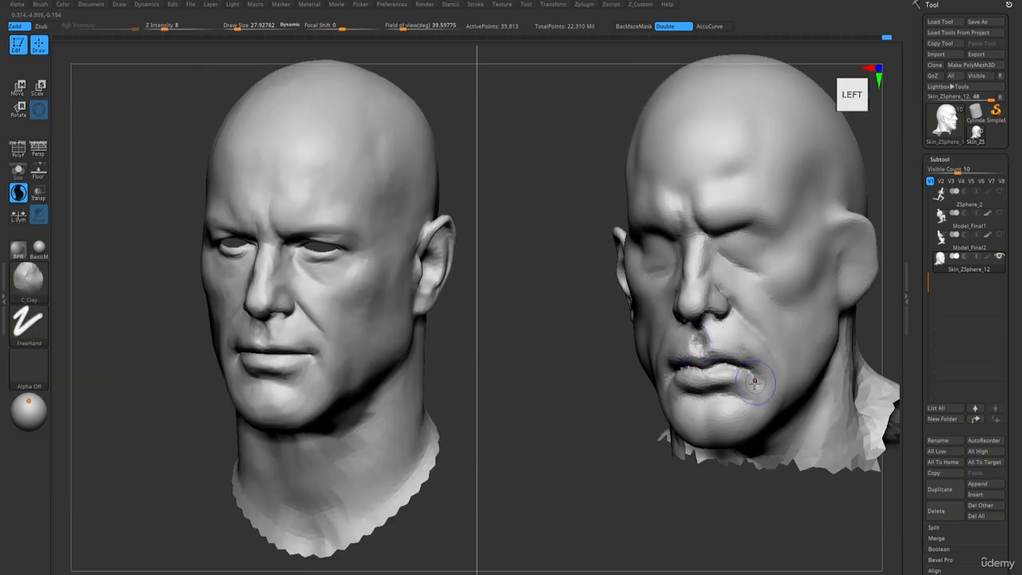
Define the mouth corner and the crease below the lower lip with DamStandard at about 28 draw size.
{"action": "right_click_drag", "start_coordinate": [754, 382], "coordinate": [718, 371]}
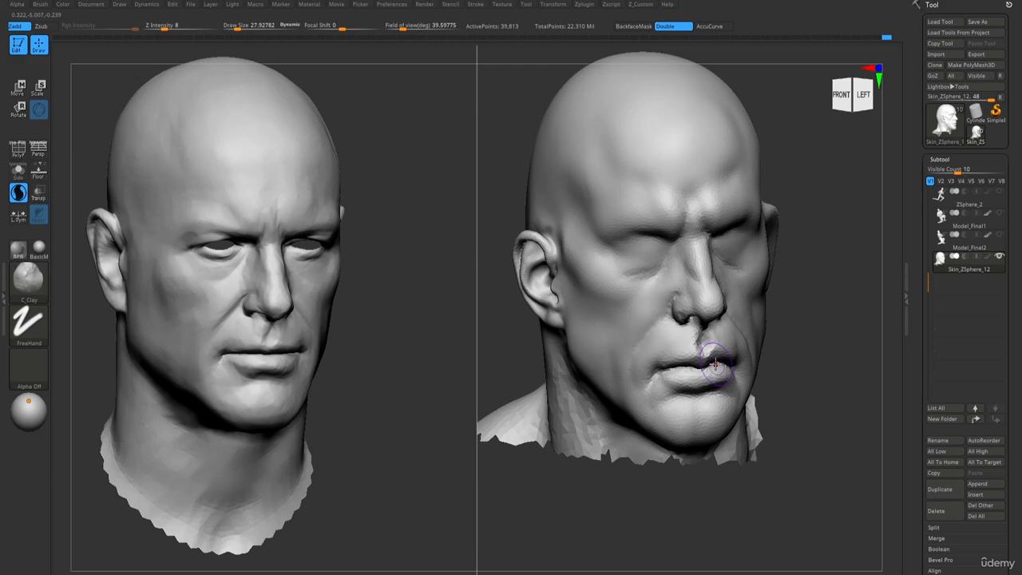
{"action": "right_click_drag", "start_coordinate": [639, 367], "coordinate": [670, 371]}
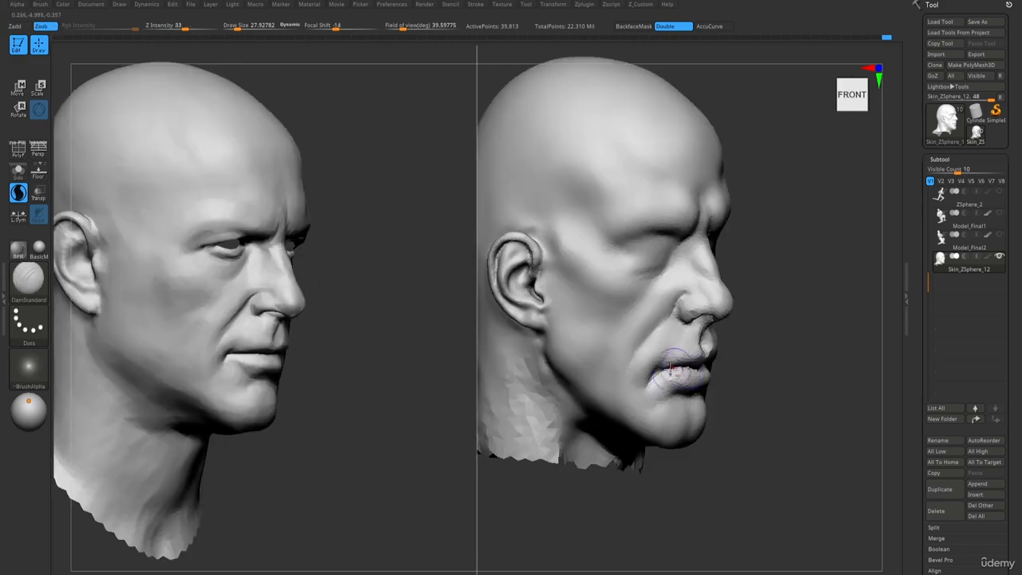
{"action": "right_click_drag", "start_coordinate": [739, 296], "coordinate": [714, 209], "text": "ctrl"}
{"action": "mouse_move", "coordinate": [713, 209]}
{"action": "right_mouse_down"}
{"action": "mouse_move", "coordinate": [682, 187]}
{"action": "mouse_move", "coordinate": [692, 271]}
{"action": "right_mouse_up"}
{"action": "mouse_move", "coordinate": [758, 417]}
{"action": "right_mouse_down"}
{"action": "mouse_move", "coordinate": [698, 366]}
{"action": "mouse_move", "coordinate": [673, 241]}
{"action": "mouse_move", "coordinate": [707, 335]}
{"action": "mouse_move", "coordinate": [747, 397]}
{"action": "mouse_move", "coordinate": [741, 415]}
{"action": "mouse_move", "coordinate": [737, 408]}
{"action": "right_mouse_up"}
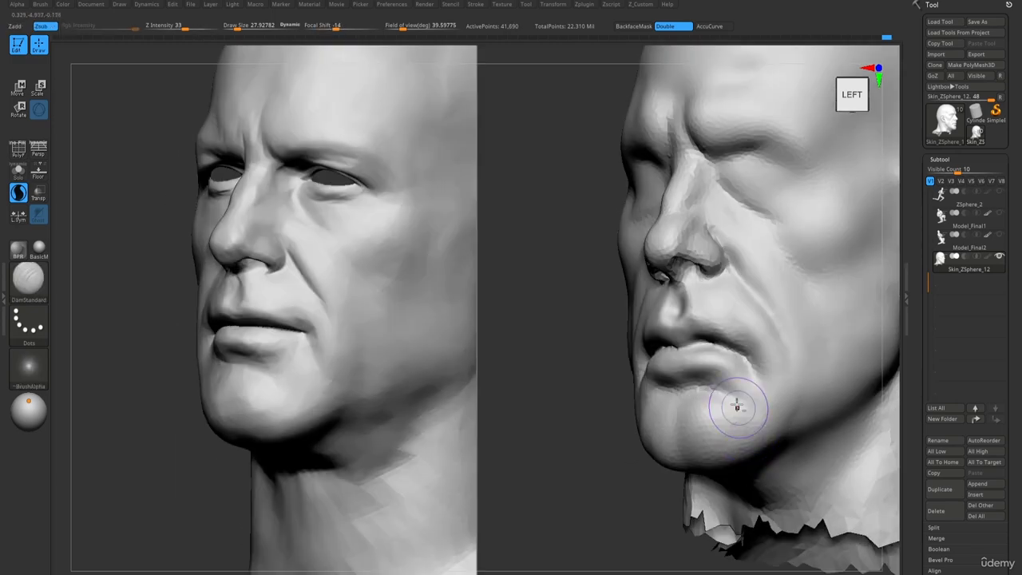
Build up the forms below both mouth corners with the Clay brush at about 23 draw size.
{"action": "key", "text": "1"}
{"action": "mouse_move", "coordinate": [716, 354]}
{"action": "right_mouse_down"}
{"action": "mouse_move", "coordinate": [742, 365]}
{"action": "mouse_move", "coordinate": [735, 376]}
{"action": "right_mouse_up"}
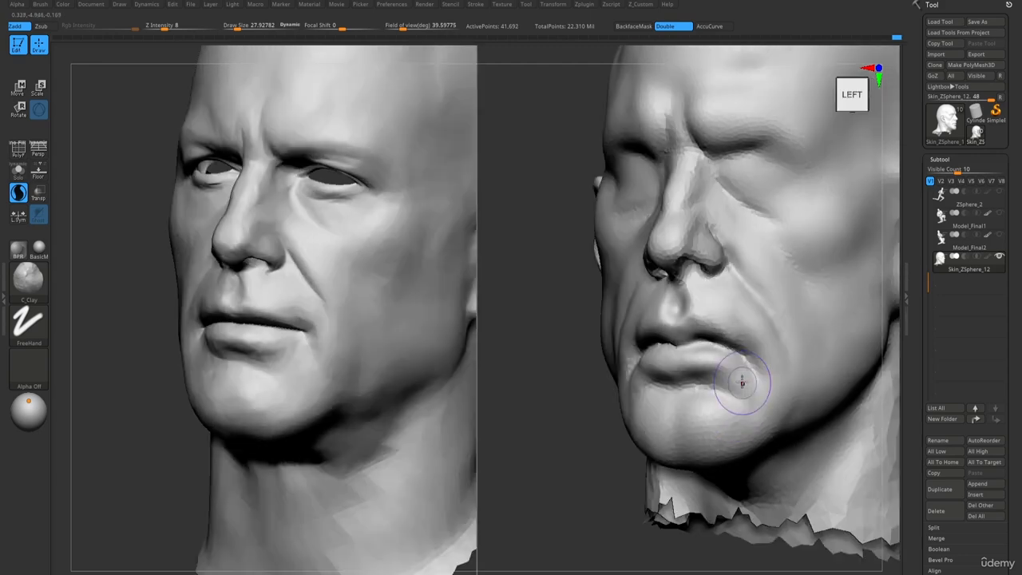
{"action": "right_click_drag", "start_coordinate": [735, 431], "coordinate": [729, 390], "text": "ctrl"}
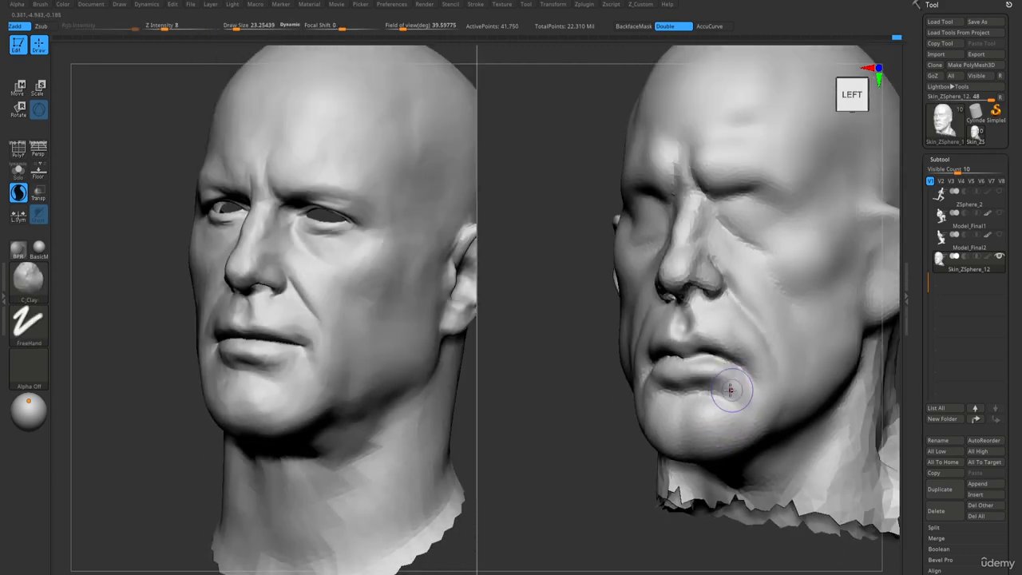
{"action": "mouse_move", "coordinate": [731, 391]}
{"action": "left_mouse_down"}
{"action": "mouse_move", "coordinate": [733, 382]}
{"action": "mouse_move", "coordinate": [746, 397]}
{"action": "left_mouse_up"}
{"action": "right_click_drag", "start_coordinate": [743, 431], "coordinate": [802, 419]}
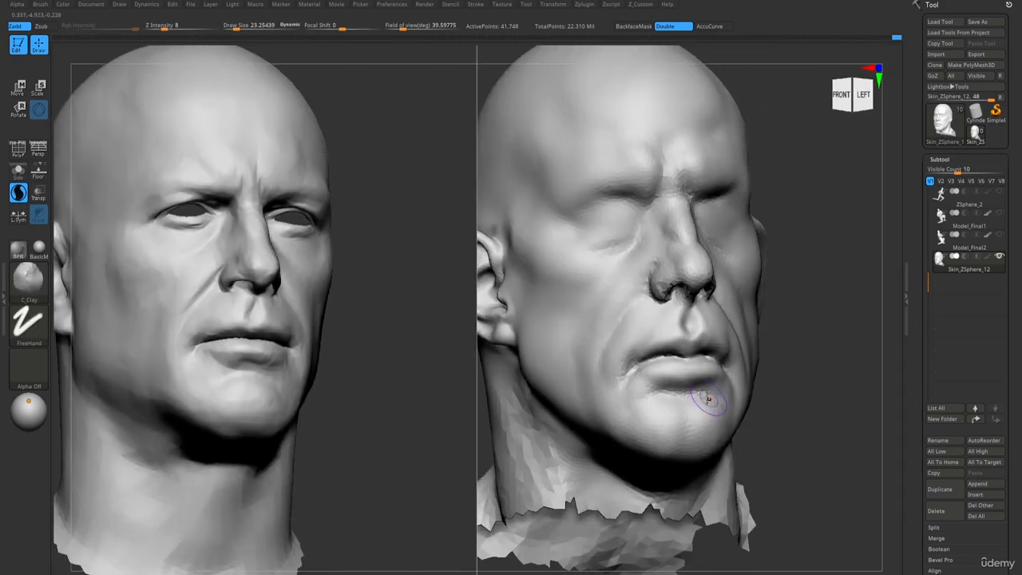
{"action": "mouse_move", "coordinate": [633, 389]}
{"action": "left_mouse_down"}
{"action": "mouse_move", "coordinate": [638, 375]}
{"action": "mouse_move", "coordinate": [616, 393]}
{"action": "left_mouse_up"}
{"action": "right_click_drag", "start_coordinate": [636, 432], "coordinate": [638, 394], "text": "ctrl"}
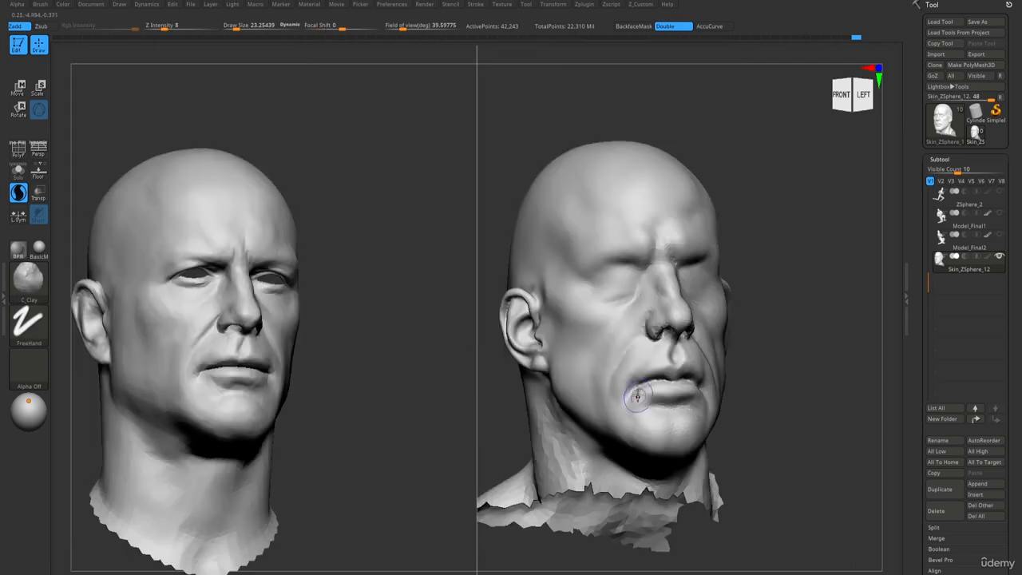
Refine the volume beneath the lower lip from corner to corner with the Clay brush.
{"action": "mouse_move", "coordinate": [638, 459]}
{"action": "right_mouse_down"}
{"action": "mouse_move", "coordinate": [679, 465]}
{"action": "mouse_move", "coordinate": [657, 447]}
{"action": "right_mouse_up"}
{"action": "mouse_move", "coordinate": [656, 447]}
{"action": "right_mouse_down", "text": "ctrl"}
{"action": "mouse_move", "coordinate": [675, 320]}
{"action": "mouse_move", "coordinate": [665, 466]}
{"action": "right_mouse_up", "text": "ctrl"}
{"action": "mouse_move", "coordinate": [672, 459]}
{"action": "left_mouse_down"}
{"action": "mouse_move", "coordinate": [655, 458]}
{"action": "mouse_move", "coordinate": [672, 458]}
{"action": "left_mouse_up"}
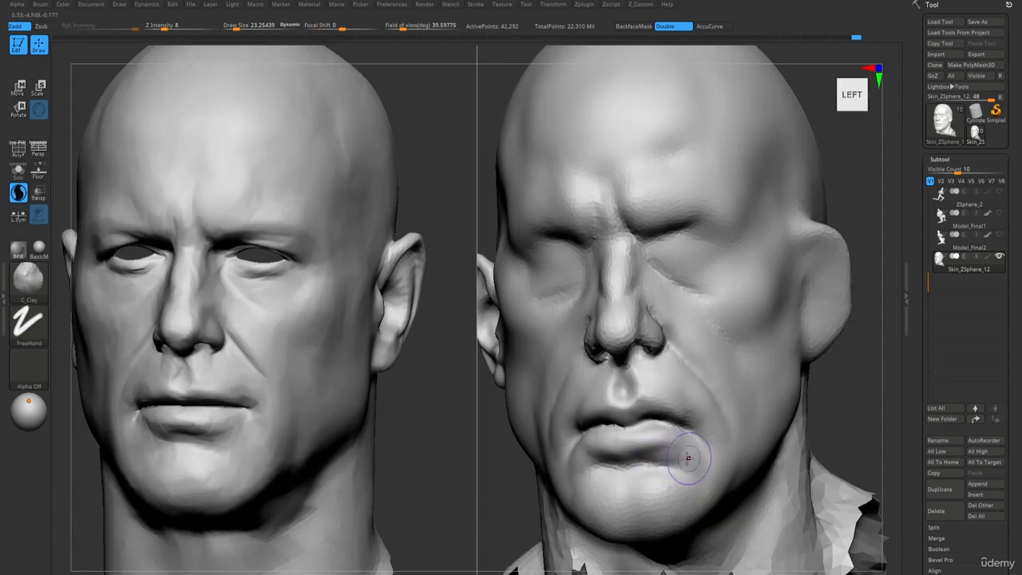
{"action": "right_click_drag", "start_coordinate": [703, 467], "coordinate": [701, 482]}
{"action": "left_click_drag", "start_coordinate": [648, 459], "coordinate": [679, 457]}
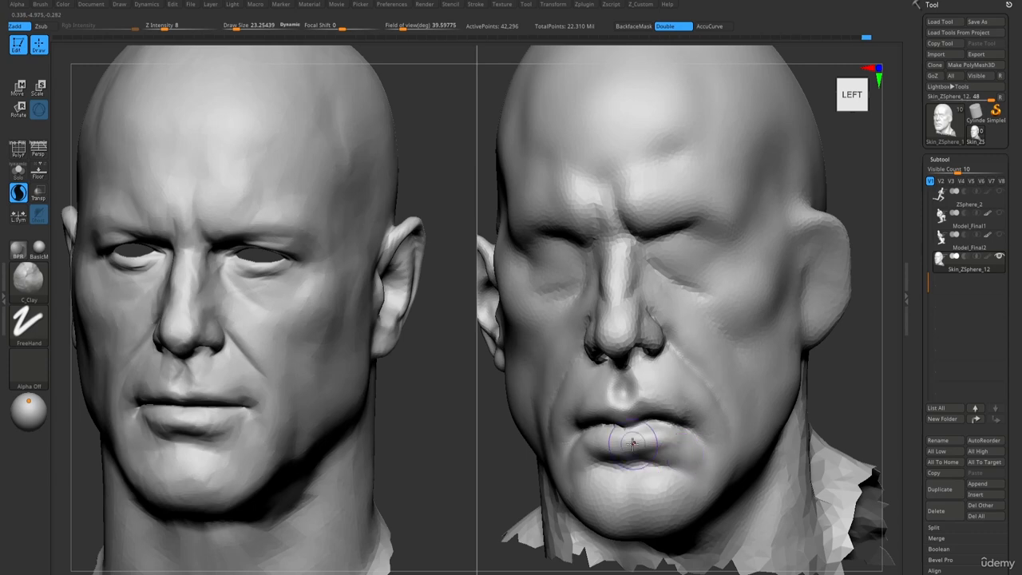
{"action": "right_click_drag", "start_coordinate": [702, 450], "coordinate": [736, 452]}
{"action": "left_click_drag", "start_coordinate": [582, 456], "coordinate": [599, 460]}
Carve the transition beneath the lower lip with DamStandard at about 23 draw size and smooth it toward the chin.
{"action": "key", "text": "b"}
{"action": "key", "text": "d"}
{"action": "key", "text": "s"}
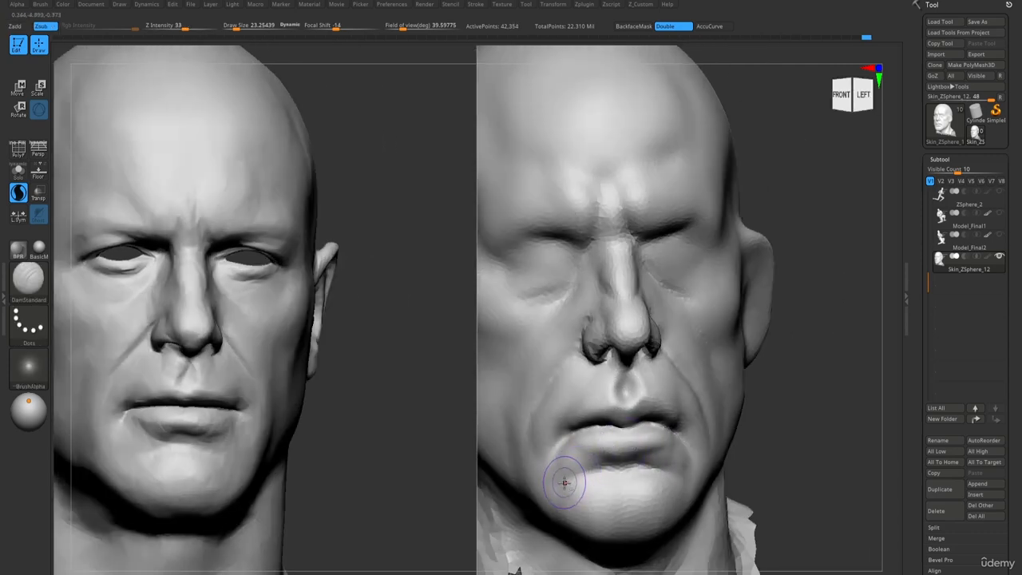
{"action": "right_click_drag", "start_coordinate": [615, 471], "coordinate": [588, 470]}
{"action": "left_click_drag", "start_coordinate": [639, 471], "coordinate": [679, 479], "text": "shift"}
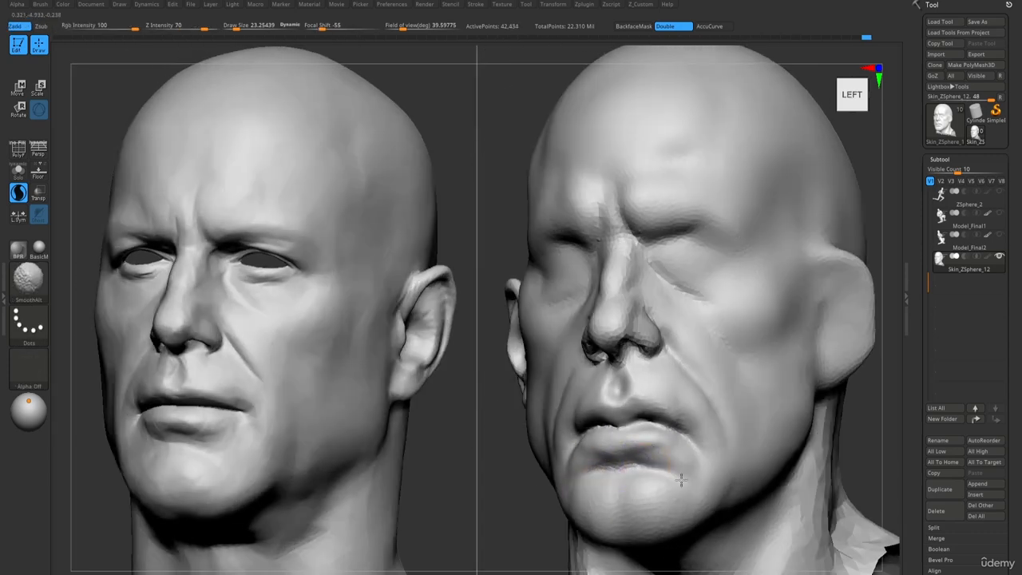
Deepen the crease between the lower lip and chin with DamStandard strokes running toward the mouth corner.
{"action": "mouse_move", "coordinate": [615, 379]}
{"action": "right_mouse_down", "text": "alt"}
{"action": "mouse_move", "coordinate": [570, 319]}
{"action": "mouse_move", "coordinate": [573, 343]}
{"action": "mouse_move", "coordinate": [586, 342]}
{"action": "mouse_move", "coordinate": [572, 349]}
{"action": "mouse_move", "coordinate": [604, 508]}
{"action": "mouse_move", "coordinate": [618, 336]}
{"action": "mouse_move", "coordinate": [587, 341]}
{"action": "mouse_move", "coordinate": [613, 431]}
{"action": "right_mouse_up", "text": "alt"}
{"action": "right_click_drag", "start_coordinate": [613, 431], "coordinate": [643, 399]}
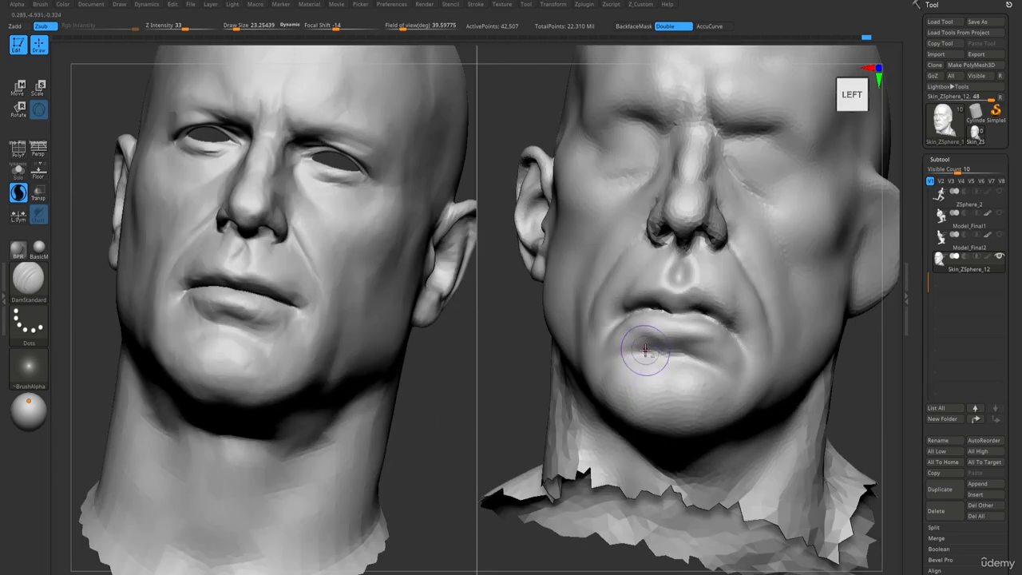
{"action": "mouse_move", "coordinate": [646, 352]}
{"action": "left_mouse_down"}
{"action": "mouse_move", "coordinate": [709, 370]}
{"action": "mouse_move", "coordinate": [672, 362]}
{"action": "mouse_move", "coordinate": [696, 378]}
{"action": "mouse_move", "coordinate": [663, 349]}
{"action": "mouse_move", "coordinate": [700, 376]}
{"action": "left_mouse_up"}
{"action": "key", "text": "ctrl+z"}
{"action": "right_click_drag", "start_coordinate": [700, 376], "coordinate": [667, 371]}
{"action": "left_click_drag", "start_coordinate": [688, 352], "coordinate": [731, 378]}
{"action": "mouse_move", "coordinate": [675, 369]}
{"action": "right_mouse_down"}
{"action": "mouse_move", "coordinate": [614, 366]}
{"action": "mouse_move", "coordinate": [659, 339]}
{"action": "mouse_move", "coordinate": [609, 257]}
{"action": "right_mouse_up"}
{"action": "right_click_drag", "start_coordinate": [608, 257], "coordinate": [641, 269]}
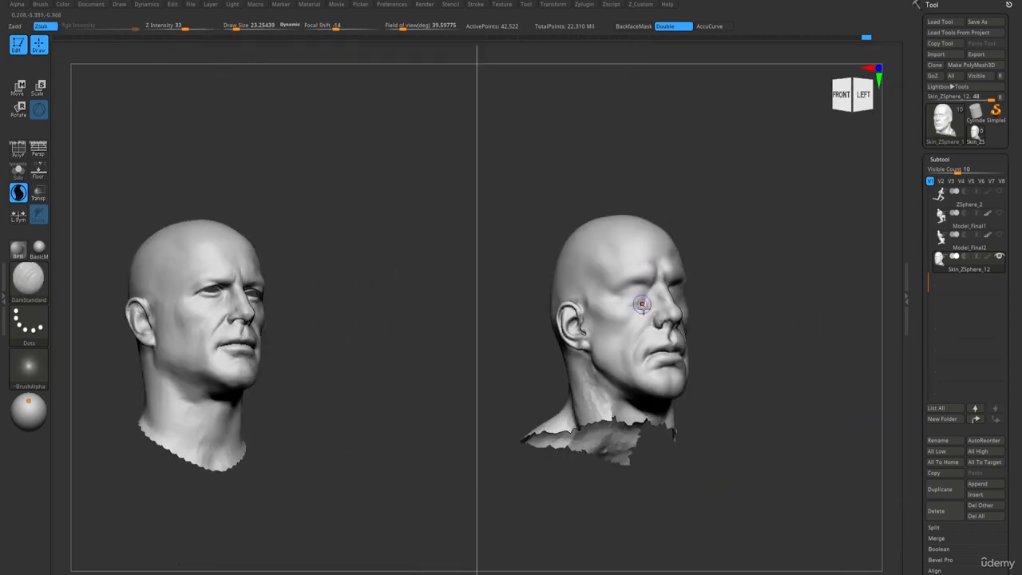
Fill out the lower lip with the ClayBuildup brush at about 23 draw size and smooth it.
{"action": "mouse_move", "coordinate": [642, 304]}
{"action": "right_mouse_down"}
{"action": "mouse_move", "coordinate": [660, 306]}
{"action": "mouse_move", "coordinate": [688, 383]}
{"action": "mouse_move", "coordinate": [657, 387]}
{"action": "right_mouse_up"}
{"action": "key", "text": "1"}
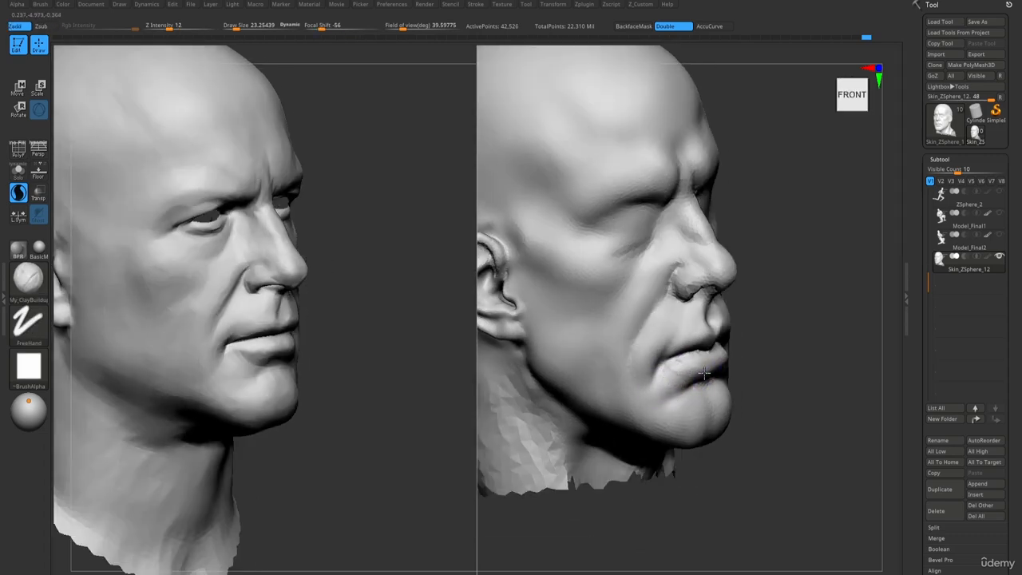
{"action": "left_click_drag", "start_coordinate": [709, 373], "coordinate": [720, 365], "text": "shift"}
{"action": "right_click_drag", "start_coordinate": [733, 358], "coordinate": [711, 346]}
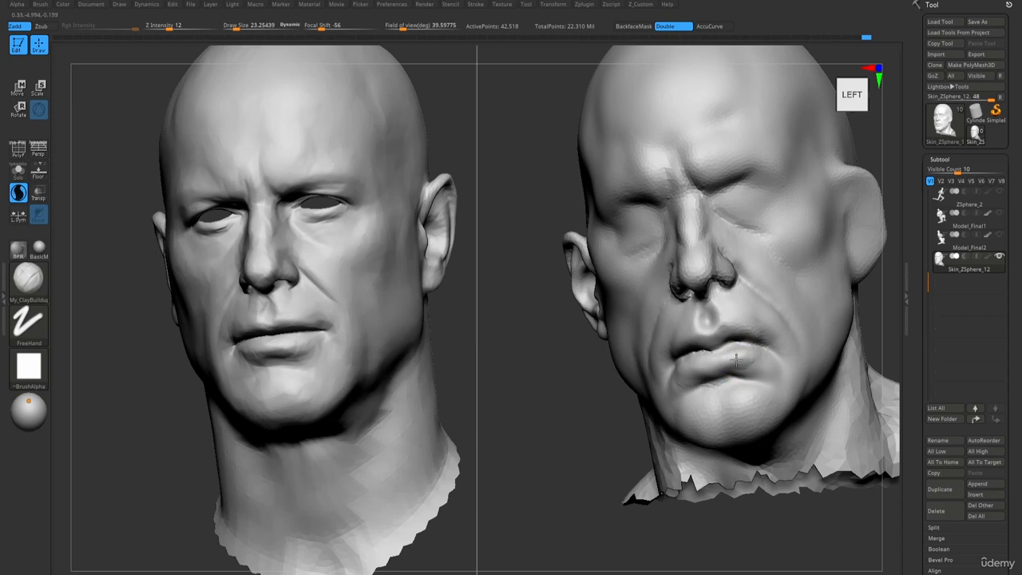
Smooth the lips and mouth corners of the sculpted head, checking them from several angles.
{"action": "mouse_move", "coordinate": [736, 360]}
{"action": "left_mouse_down", "text": "shift"}
{"action": "mouse_move", "coordinate": [743, 354]}
{"action": "mouse_move", "coordinate": [721, 366]}
{"action": "left_mouse_up", "text": "shift"}
{"action": "right_click_drag", "start_coordinate": [658, 388], "coordinate": [678, 384]}
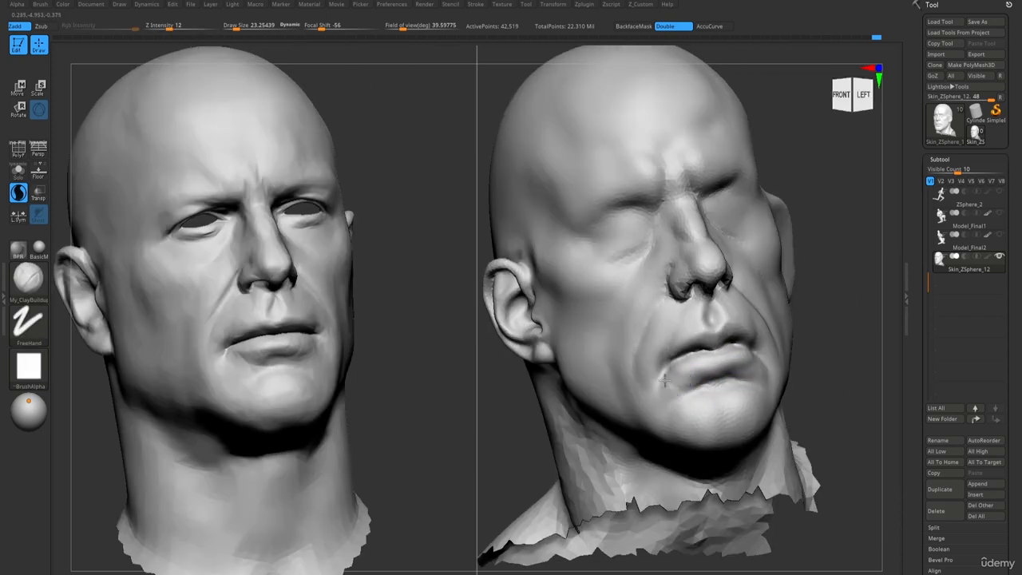
{"action": "left_click_drag", "start_coordinate": [665, 380], "coordinate": [662, 383], "text": "shift"}
{"action": "mouse_move", "coordinate": [662, 383]}
{"action": "right_mouse_down"}
{"action": "mouse_move", "coordinate": [691, 410]}
{"action": "mouse_move", "coordinate": [721, 407]}
{"action": "mouse_move", "coordinate": [675, 236]}
{"action": "right_mouse_up"}
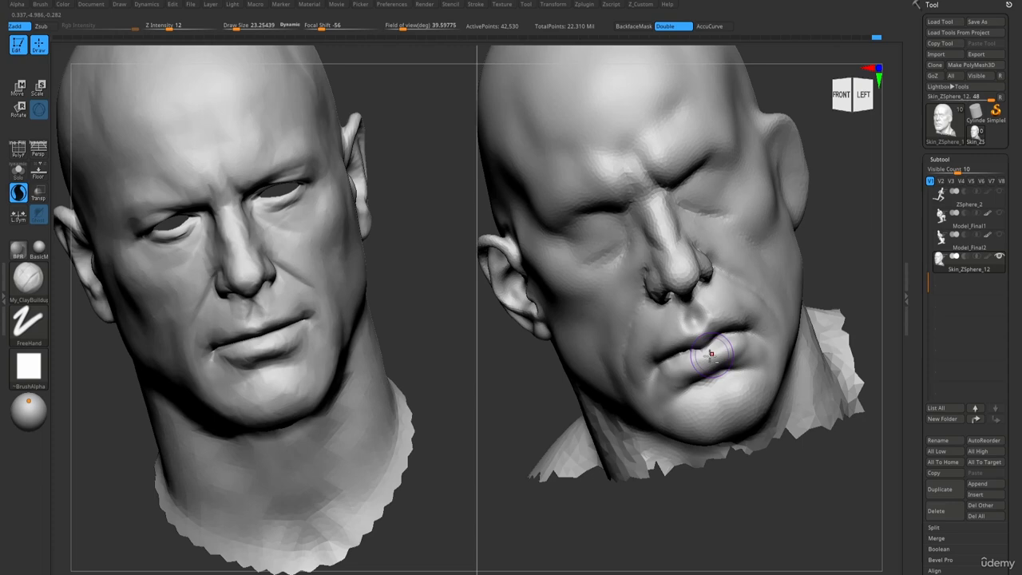
{"action": "mouse_move", "coordinate": [710, 353]}
{"action": "right_mouse_down"}
{"action": "mouse_move", "coordinate": [720, 362]}
{"action": "mouse_move", "coordinate": [716, 350]}
{"action": "mouse_move", "coordinate": [711, 359]}
{"action": "mouse_move", "coordinate": [734, 349]}
{"action": "right_mouse_up"}
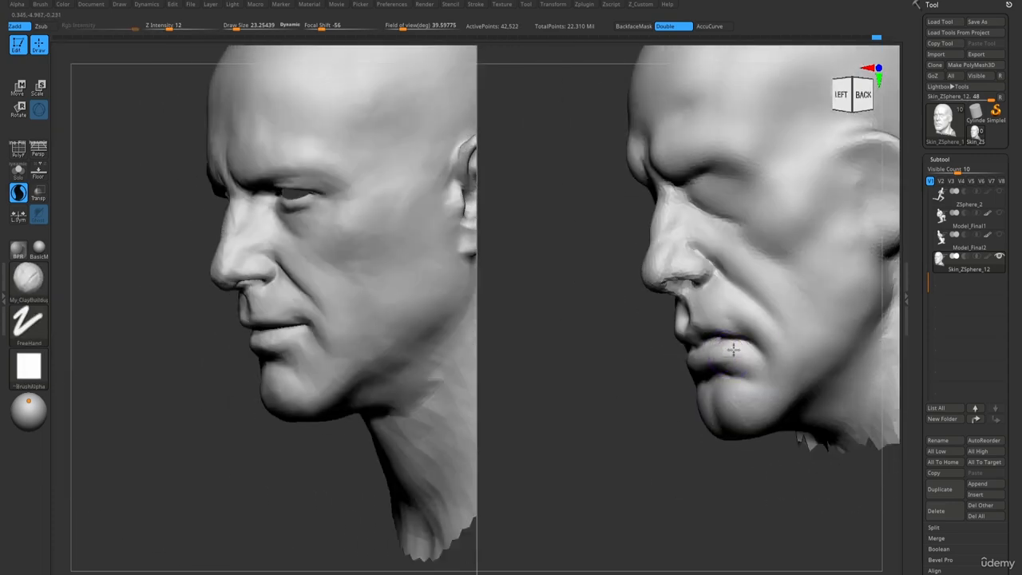
{"action": "left_click_drag", "start_coordinate": [735, 349], "coordinate": [736, 352], "text": "shift"}
Adjust the shape of the lips from below with the Move brush.
{"action": "mouse_move", "coordinate": [737, 352]}
{"action": "right_mouse_down", "text": "ctrl"}
{"action": "mouse_move", "coordinate": [716, 400]}
{"action": "mouse_move", "coordinate": [682, 342]}
{"action": "mouse_move", "coordinate": [696, 319]}
{"action": "mouse_move", "coordinate": [700, 353]}
{"action": "mouse_move", "coordinate": [761, 345]}
{"action": "right_mouse_up", "text": "ctrl"}
{"action": "key", "text": "b"}
{"action": "key", "text": "m"}
{"action": "key", "text": "v"}
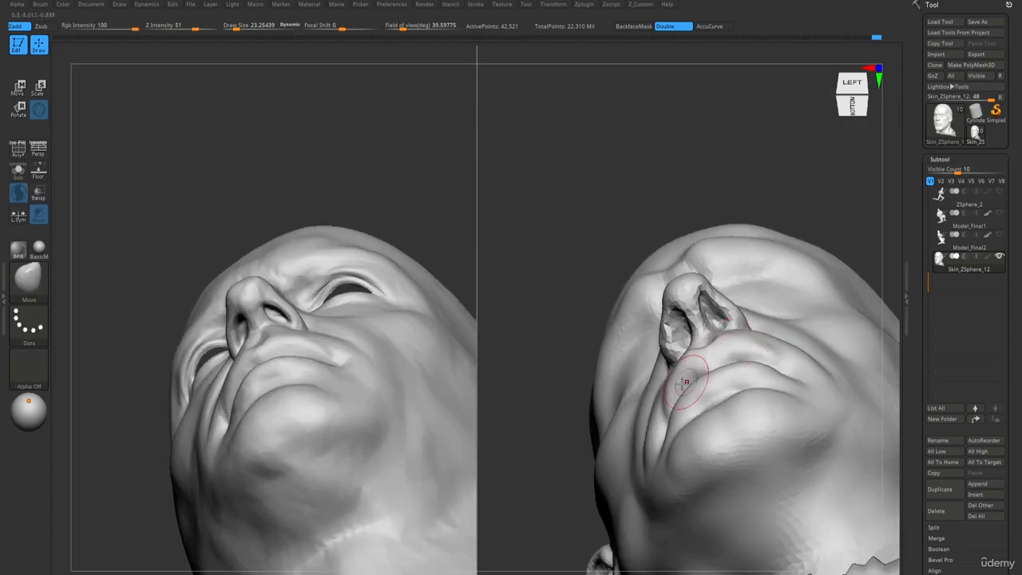
{"action": "mouse_move", "coordinate": [686, 382]}
{"action": "right_mouse_down"}
{"action": "mouse_move", "coordinate": [682, 403]}
{"action": "mouse_move", "coordinate": [690, 342]}
{"action": "mouse_move", "coordinate": [699, 423]}
{"action": "right_mouse_up"}
Refine the upper lip area below the nose with the C_Clay brush at Z Intensity 8.
{"action": "key", "text": "1"}
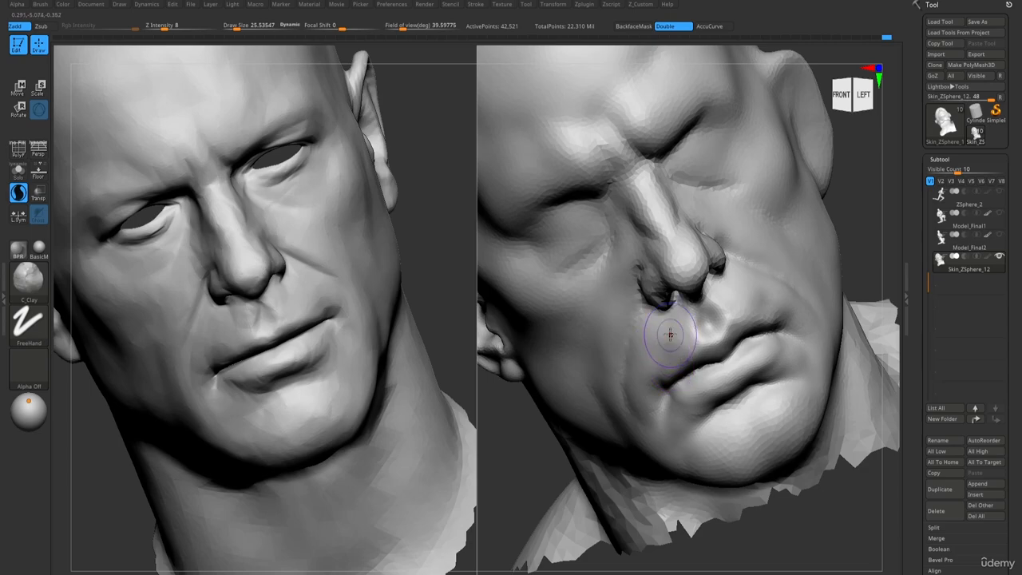
{"action": "right_click_drag", "start_coordinate": [670, 335], "coordinate": [675, 336]}
{"action": "mouse_move", "coordinate": [666, 376]}
{"action": "right_mouse_down"}
{"action": "mouse_move", "coordinate": [678, 337]}
{"action": "mouse_move", "coordinate": [731, 303]}
{"action": "right_mouse_up"}
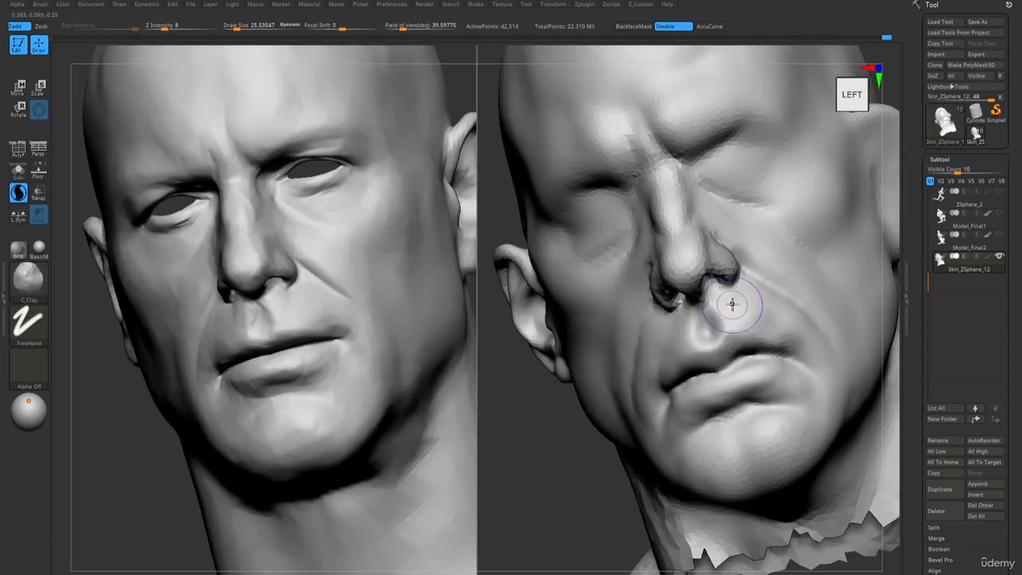
{"action": "right_click_drag", "start_coordinate": [779, 345], "coordinate": [771, 301]}
Reshape the upper lip and mouth corner in side view with the Move brush.
{"action": "mouse_move", "coordinate": [669, 313]}
{"action": "right_mouse_down", "text": "ctrl"}
{"action": "mouse_move", "coordinate": [645, 238]}
{"action": "mouse_move", "coordinate": [659, 269]}
{"action": "mouse_move", "coordinate": [745, 358]}
{"action": "right_mouse_up", "text": "ctrl"}
{"action": "key", "text": "b"}
{"action": "key", "text": "m"}
{"action": "key", "text": "v"}
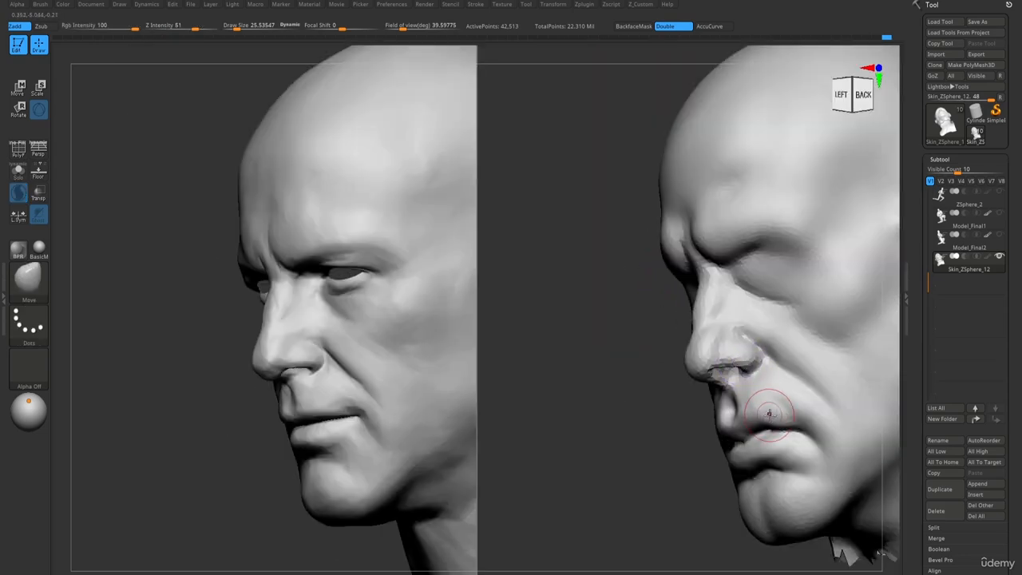
{"action": "mouse_move", "coordinate": [770, 414]}
{"action": "right_mouse_down", "text": "ctrl"}
{"action": "mouse_move", "coordinate": [657, 280]}
{"action": "mouse_move", "coordinate": [672, 280]}
{"action": "mouse_move", "coordinate": [656, 276]}
{"action": "mouse_move", "coordinate": [670, 268]}
{"action": "mouse_move", "coordinate": [722, 323]}
{"action": "right_mouse_up", "text": "ctrl"}
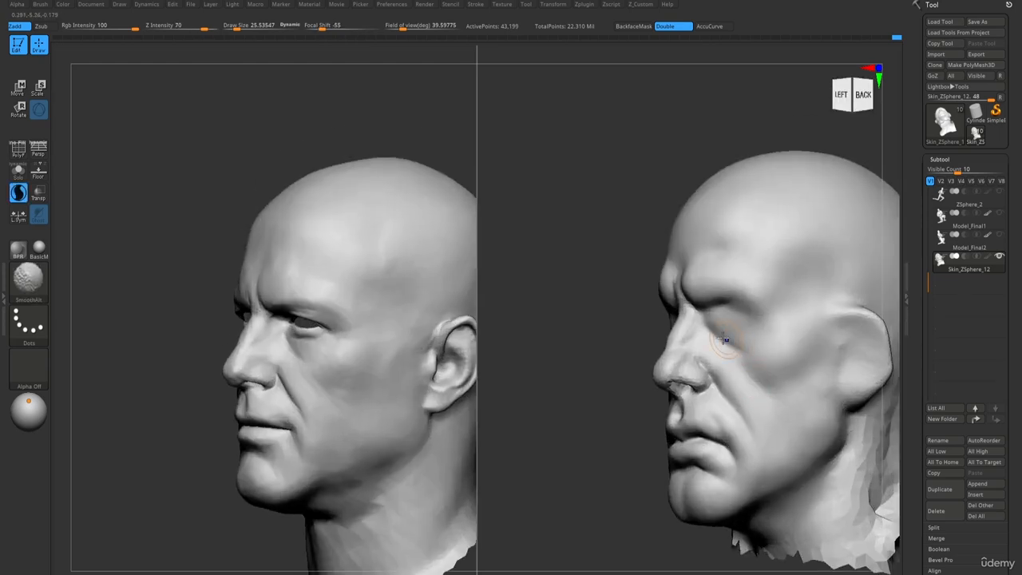
Smooth the cheek below the left eye down toward the side of the mouth.
{"action": "left_click_drag", "start_coordinate": [724, 339], "coordinate": [731, 351], "text": "shift"}
{"action": "right_click_drag", "start_coordinate": [731, 351], "coordinate": [714, 392]}
{"action": "left_click_drag", "start_coordinate": [713, 392], "coordinate": [745, 420], "text": "shift"}
{"action": "mouse_move", "coordinate": [745, 420]}
{"action": "right_mouse_down", "text": "ctrl"}
{"action": "mouse_move", "coordinate": [664, 258]}
{"action": "mouse_move", "coordinate": [684, 259]}
{"action": "mouse_move", "coordinate": [673, 258]}
{"action": "mouse_move", "coordinate": [714, 337]}
{"action": "mouse_move", "coordinate": [663, 334]}
{"action": "right_mouse_up", "text": "ctrl"}
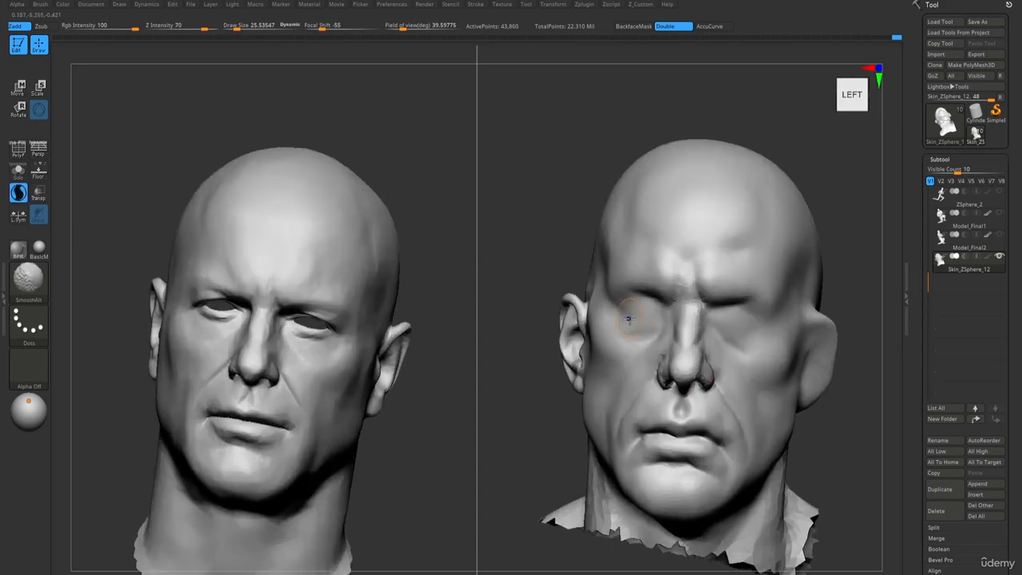
Smooth the surfaces inside both eye sockets.
{"action": "left_click_drag", "start_coordinate": [629, 319], "coordinate": [648, 314], "text": "shift"}
{"action": "right_click_drag", "start_coordinate": [709, 333], "coordinate": [757, 328]}
{"action": "left_click_drag", "start_coordinate": [758, 328], "coordinate": [734, 317], "text": "shift"}
{"action": "right_click_drag", "start_coordinate": [734, 317], "coordinate": [758, 310]}
Build up the volume within both eye sockets with the C_Clay brush and soften the strokes.
{"action": "right_click_drag", "start_coordinate": [758, 310], "coordinate": [747, 324], "text": "ctrl"}
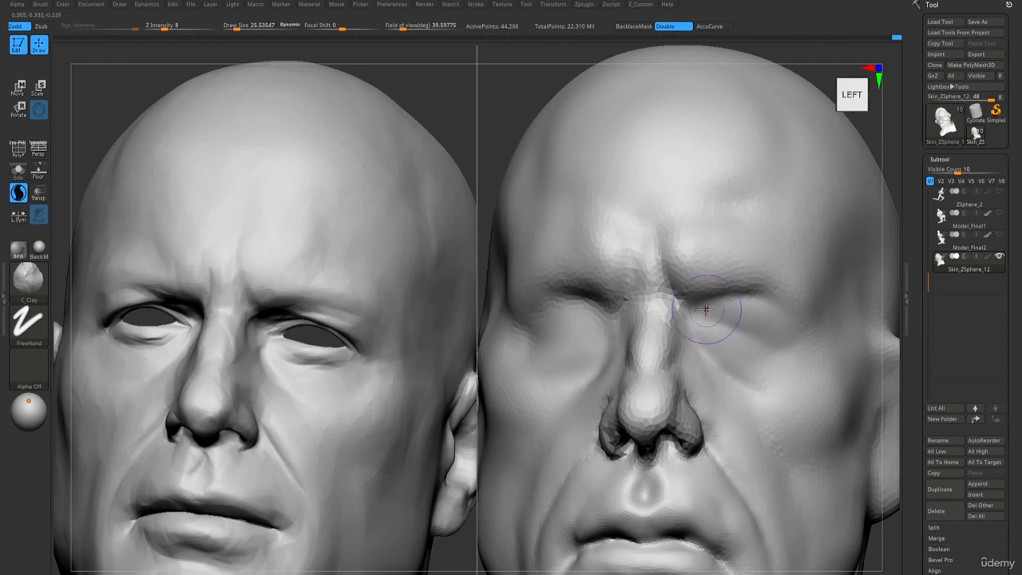
{"action": "mouse_move", "coordinate": [736, 309]}
{"action": "right_mouse_down"}
{"action": "mouse_move", "coordinate": [721, 335]}
{"action": "mouse_move", "coordinate": [724, 318]}
{"action": "right_mouse_up"}
{"action": "left_click_drag", "start_coordinate": [725, 318], "coordinate": [728, 327], "text": "shift"}
{"action": "mouse_move", "coordinate": [728, 327]}
{"action": "right_mouse_down", "text": "ctrl"}
{"action": "mouse_move", "coordinate": [662, 228]}
{"action": "mouse_move", "coordinate": [649, 316]}
{"action": "mouse_move", "coordinate": [736, 364]}
{"action": "mouse_move", "coordinate": [711, 365]}
{"action": "right_mouse_up", "text": "ctrl"}
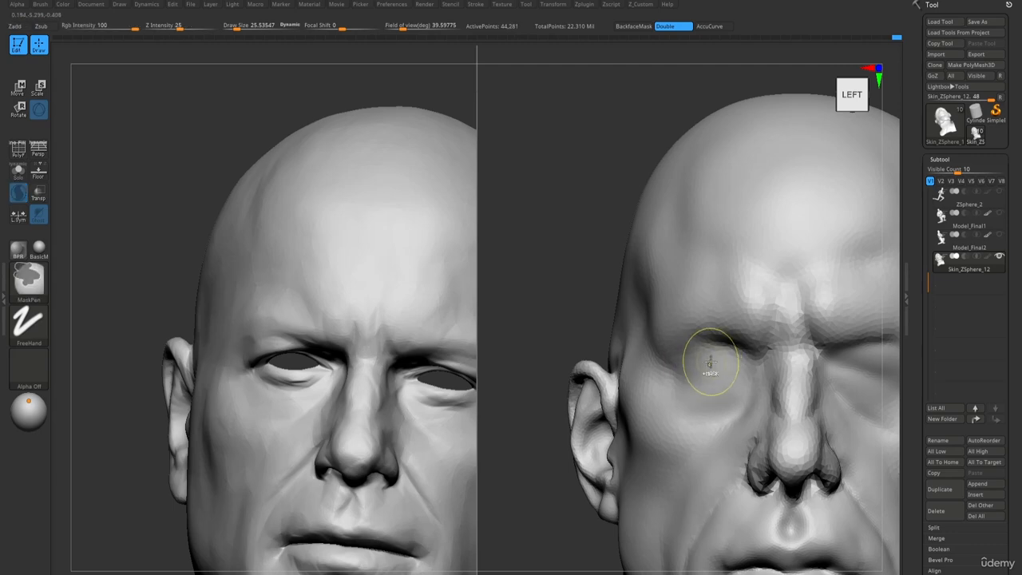
{"action": "mouse_move", "coordinate": [717, 364]}
{"action": "right_mouse_down", "text": "ctrl"}
{"action": "mouse_move", "coordinate": [662, 276]}
{"action": "mouse_move", "coordinate": [708, 360]}
{"action": "right_mouse_up", "text": "ctrl"}
{"action": "right_click_drag", "start_coordinate": [812, 412], "coordinate": [782, 384], "text": "ctrl"}
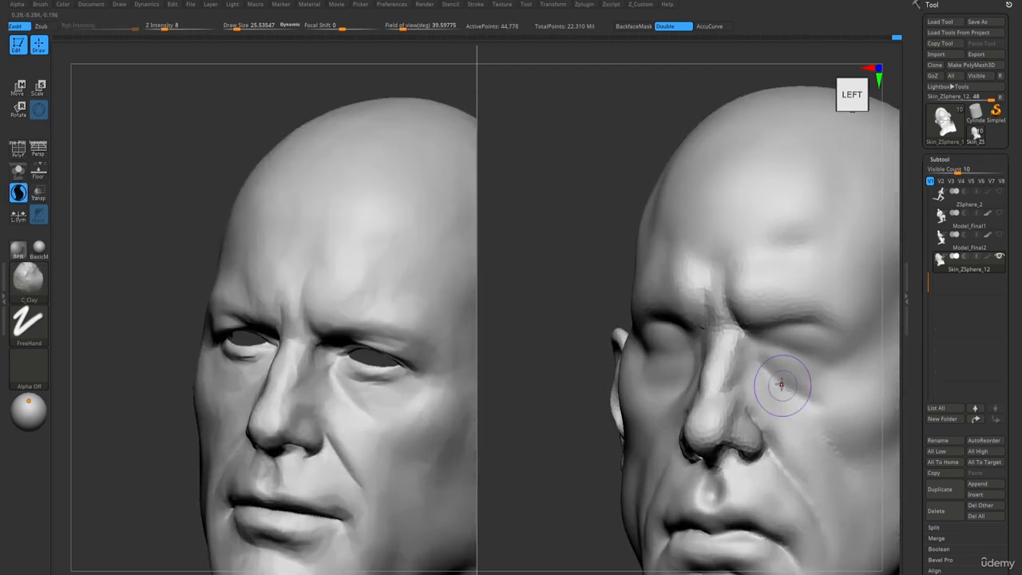
Carve the creases beneath the eyes with the DamStandard brush at Z Intensity 33.
{"action": "key", "text": "b"}
{"action": "key", "text": "d"}
{"action": "key", "text": "s"}
{"action": "mouse_move", "coordinate": [763, 358]}
{"action": "left_mouse_down"}
{"action": "mouse_move", "coordinate": [833, 372]}
{"action": "mouse_move", "coordinate": [778, 359]}
{"action": "left_mouse_up"}
{"action": "right_click_drag", "start_coordinate": [778, 360], "coordinate": [713, 252], "text": "ctrl"}
{"action": "mouse_move", "coordinate": [713, 252]}
{"action": "right_mouse_down"}
{"action": "mouse_move", "coordinate": [677, 251]}
{"action": "mouse_move", "coordinate": [668, 264]}
{"action": "right_mouse_up"}
{"action": "right_click_drag", "start_coordinate": [668, 263], "coordinate": [698, 380], "text": "ctrl"}
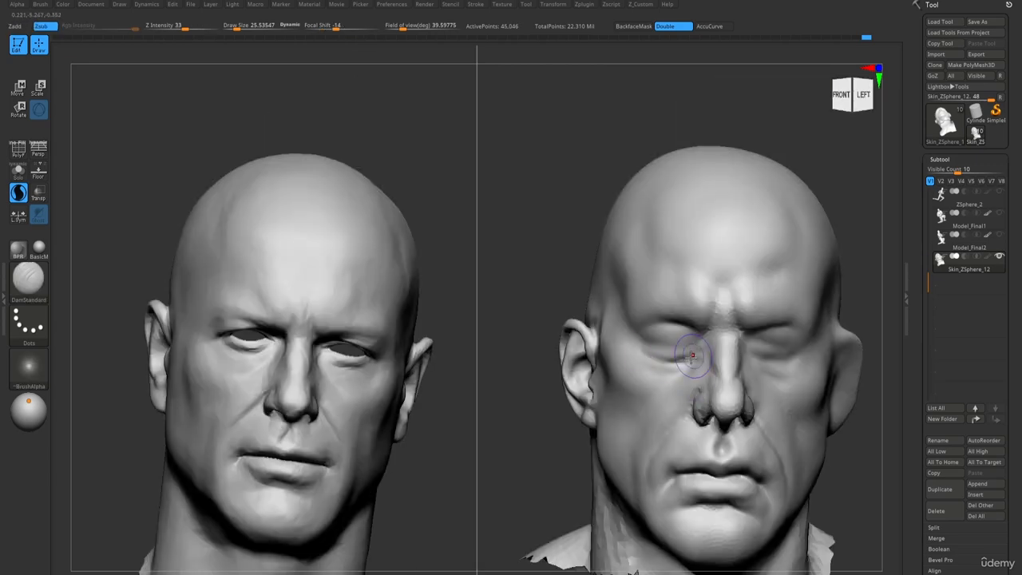
Smooth the creased area beneath the right eye.
{"action": "mouse_move", "coordinate": [662, 351]}
{"action": "left_mouse_down", "text": "shift"}
{"action": "mouse_move", "coordinate": [650, 354]}
{"action": "mouse_move", "coordinate": [656, 360]}
{"action": "left_mouse_up", "text": "shift"}
{"action": "mouse_move", "coordinate": [665, 299]}
{"action": "right_mouse_down"}
{"action": "mouse_move", "coordinate": [624, 226]}
{"action": "mouse_move", "coordinate": [611, 229]}
{"action": "mouse_move", "coordinate": [627, 237]}
{"action": "right_mouse_up"}
{"action": "right_click_drag", "start_coordinate": [626, 237], "coordinate": [678, 327], "text": "ctrl"}
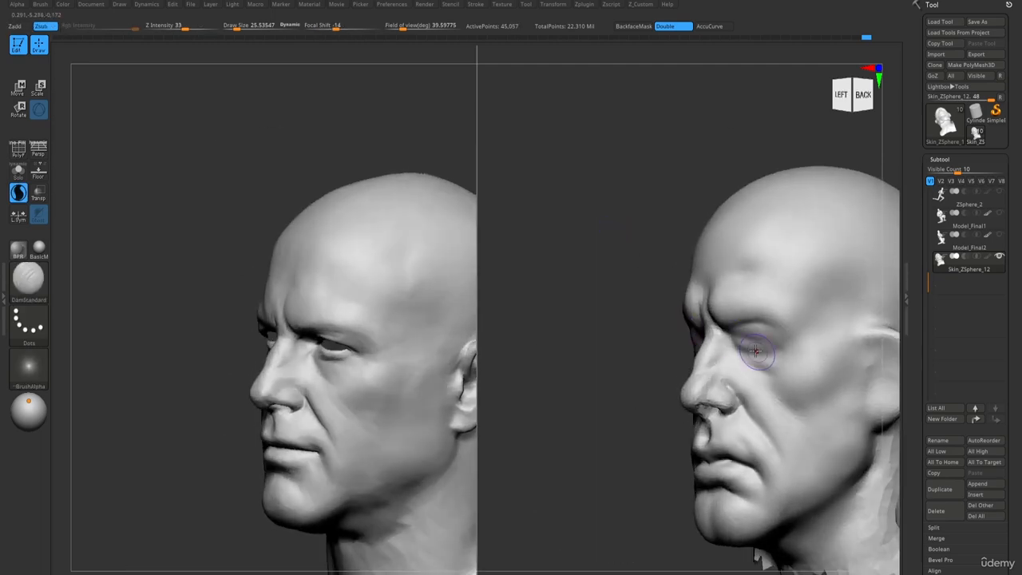
Build up the right eyelids with the My_ClayBuildup brush, reducing the draw size to about 15.
{"action": "mouse_move", "coordinate": [779, 361]}
{"action": "right_mouse_down"}
{"action": "mouse_move", "coordinate": [665, 361]}
{"action": "mouse_move", "coordinate": [656, 348]}
{"action": "mouse_move", "coordinate": [702, 359]}
{"action": "right_mouse_up"}
{"action": "key", "text": "1"}
{"action": "left_click_drag", "start_coordinate": [636, 357], "coordinate": [649, 345]}
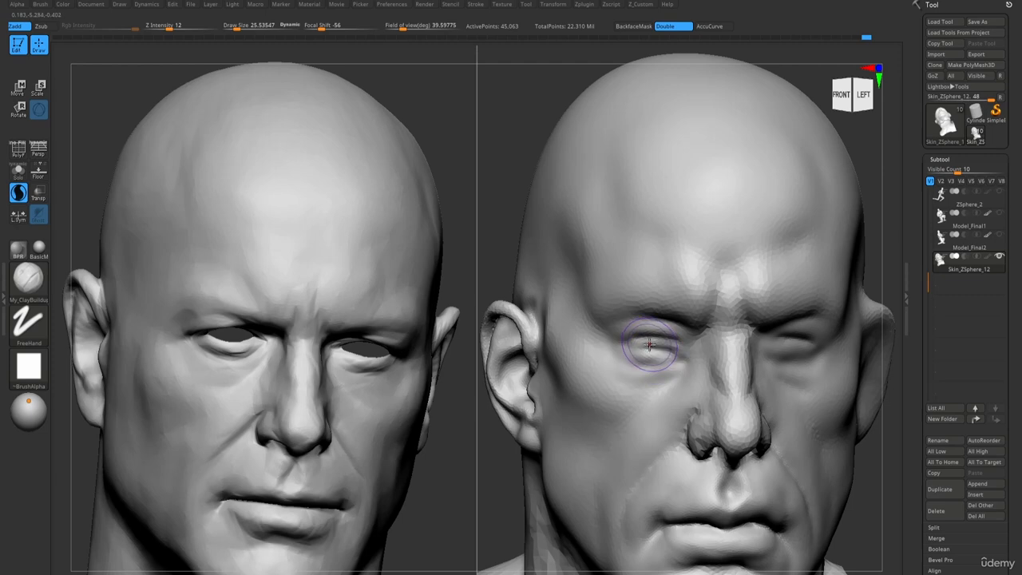
{"action": "key", "text": "bracketleft"}
{"action": "right_click_drag", "start_coordinate": [675, 343], "coordinate": [779, 351]}
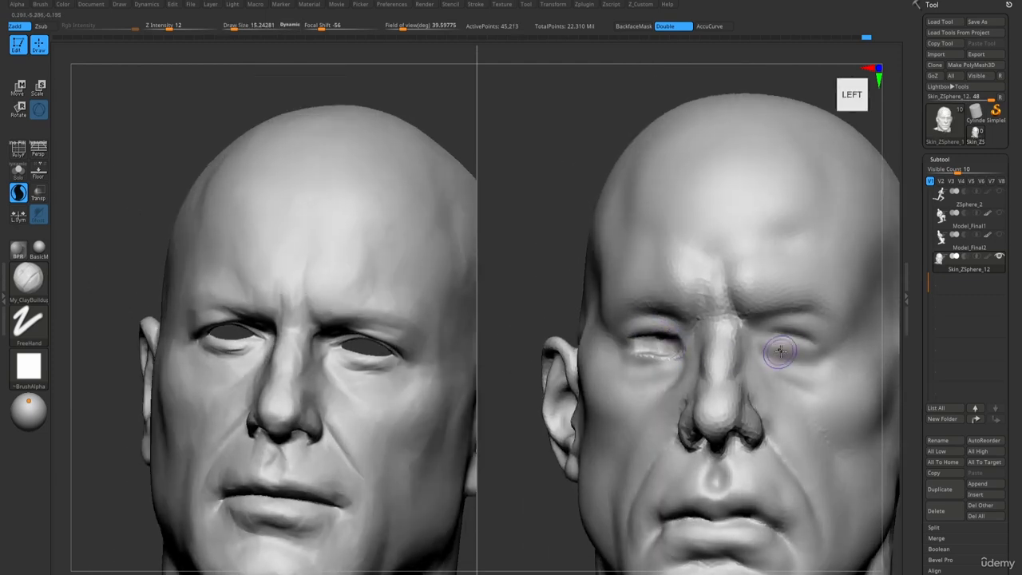
Build up the left eyelids with the clay brush and define their creases with DamStandard.
{"action": "left_click_drag", "start_coordinate": [798, 343], "coordinate": [767, 340]}
{"action": "mouse_move", "coordinate": [805, 338]}
{"action": "right_mouse_down", "text": "ctrl"}
{"action": "mouse_move", "coordinate": [618, 191]}
{"action": "mouse_move", "coordinate": [684, 285]}
{"action": "mouse_move", "coordinate": [759, 342]}
{"action": "right_mouse_up", "text": "ctrl"}
{"action": "key", "text": "b"}
{"action": "key", "text": "d"}
{"action": "key", "text": "s"}
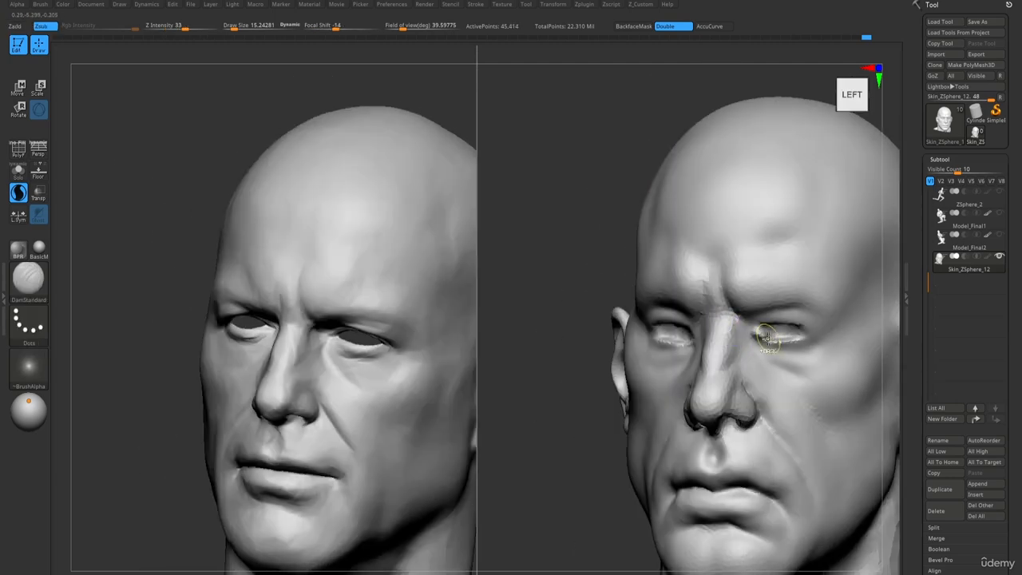
Add clay along the inner part of the left upper eyelid and smooth the strokes.
{"action": "key", "text": "b"}
{"action": "key", "text": "c"}
{"action": "key", "text": "b"}
{"action": "mouse_move", "coordinate": [753, 334]}
{"action": "left_mouse_down"}
{"action": "mouse_move", "coordinate": [805, 336]}
{"action": "mouse_move", "coordinate": [775, 327]}
{"action": "left_mouse_up"}
{"action": "mouse_move", "coordinate": [818, 334]}
{"action": "right_mouse_down"}
{"action": "mouse_move", "coordinate": [858, 335]}
{"action": "mouse_move", "coordinate": [822, 263]}
{"action": "mouse_move", "coordinate": [830, 335]}
{"action": "right_mouse_up"}
{"action": "key", "text": "shift"}
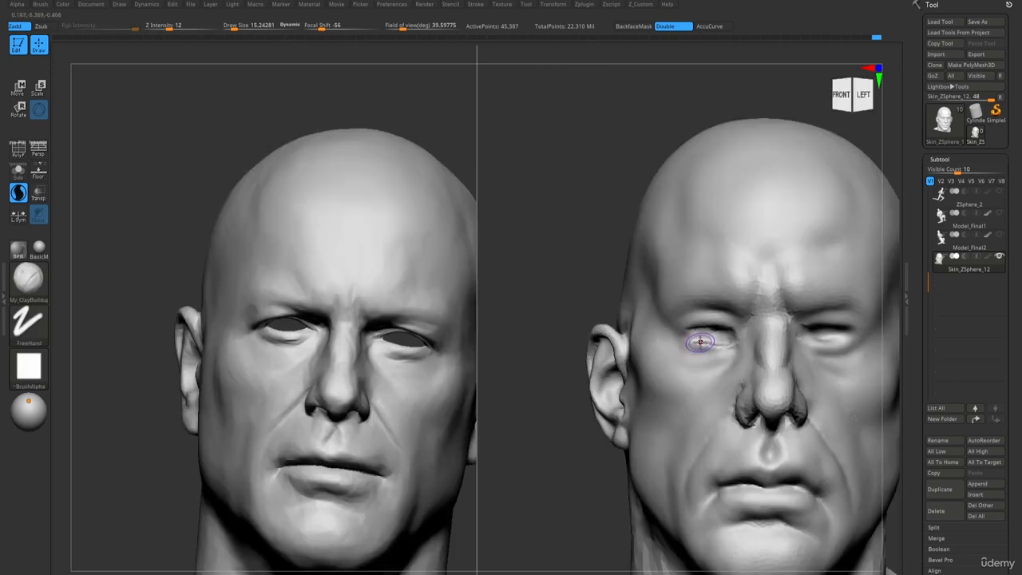
Build up the right lower eyelid toward the inner corner with My_ClayBuildup and smooth it.
{"action": "left_click_drag", "start_coordinate": [700, 340], "coordinate": [723, 345]}
{"action": "key", "text": "shift"}
{"action": "right_click_drag", "start_coordinate": [741, 340], "coordinate": [728, 338]}
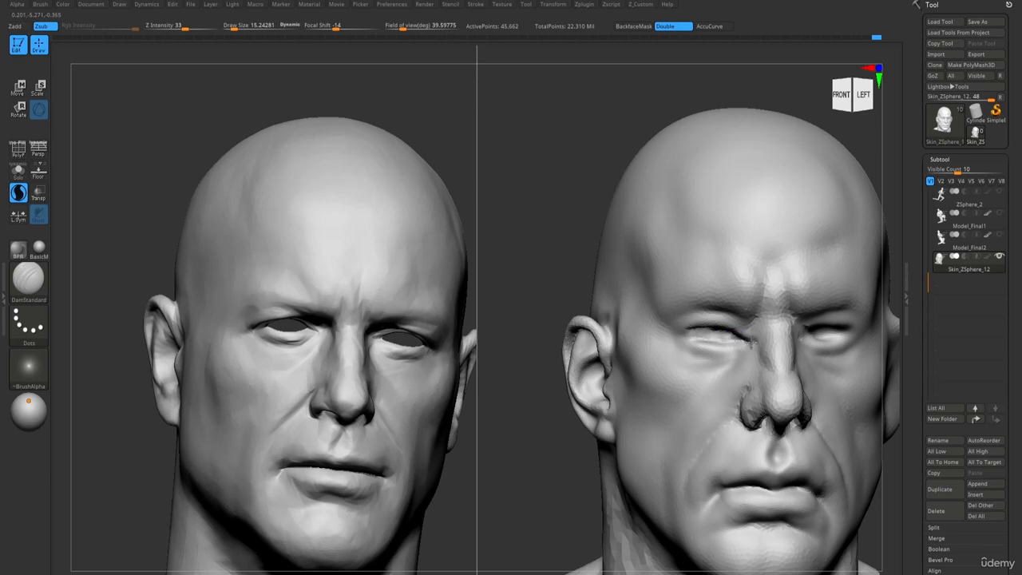
Sharpen the crease between the left eyelids with the DamStandard brush at draw size about 15.
{"action": "mouse_move", "coordinate": [760, 369]}
{"action": "right_mouse_down", "text": "alt"}
{"action": "mouse_move", "coordinate": [704, 351]}
{"action": "mouse_move", "coordinate": [741, 326]}
{"action": "right_mouse_up", "text": "alt"}
{"action": "key", "text": "shift"}
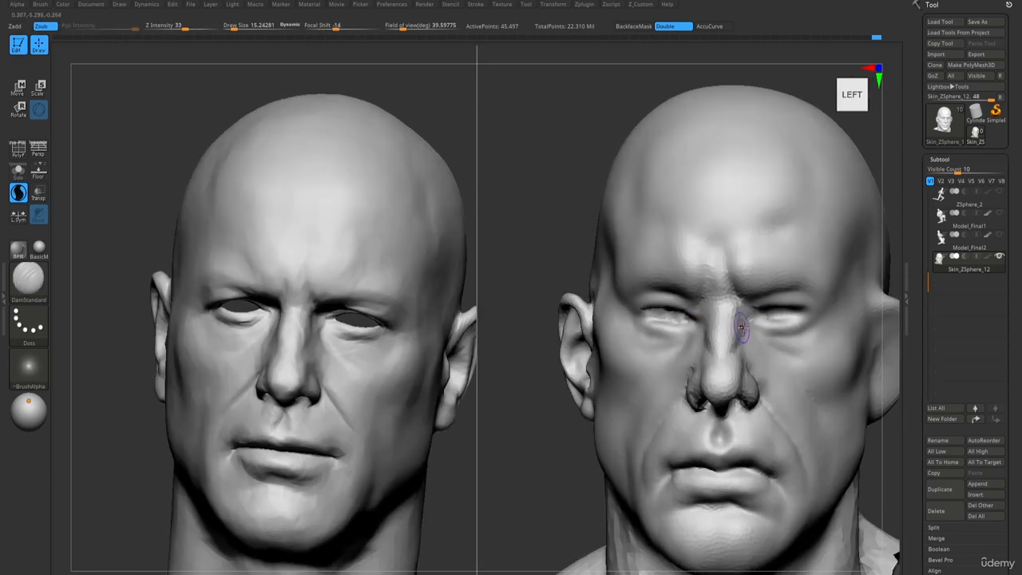
{"action": "left_click_drag", "start_coordinate": [761, 315], "coordinate": [778, 314]}
{"action": "mouse_move", "coordinate": [718, 311]}
{"action": "right_mouse_down", "text": "ctrl"}
{"action": "mouse_move", "coordinate": [623, 212]}
{"action": "mouse_move", "coordinate": [611, 228]}
{"action": "right_mouse_up", "text": "ctrl"}
Adjust the forms around the eyes and nose bridge with the Move brush at draw size about 33.
{"action": "mouse_move", "coordinate": [610, 228]}
{"action": "right_mouse_down", "text": "alt"}
{"action": "mouse_move", "coordinate": [666, 250]}
{"action": "mouse_move", "coordinate": [738, 339]}
{"action": "right_mouse_up", "text": "alt"}
{"action": "key", "text": "b"}
{"action": "key", "text": "m"}
{"action": "key", "text": "v"}
{"action": "key", "text": "s"}
{"action": "left_click_drag", "start_coordinate": [789, 339], "coordinate": [794, 340]}
{"action": "right_click_drag", "start_coordinate": [783, 325], "coordinate": [739, 329]}
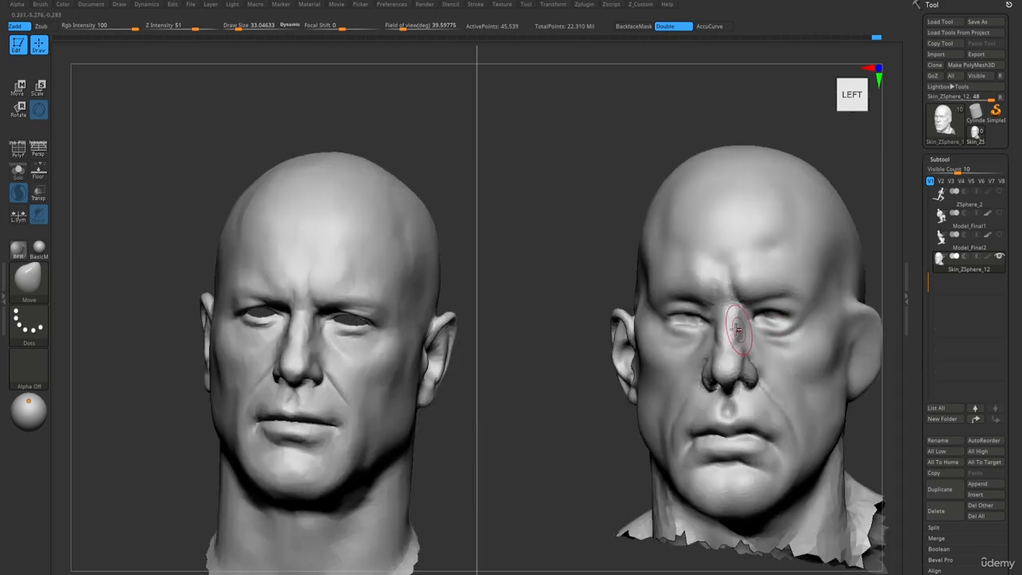
{"action": "right_click_drag", "start_coordinate": [671, 312], "coordinate": [635, 214], "text": "ctrl"}
{"action": "mouse_move", "coordinate": [635, 214]}
{"action": "right_mouse_down", "text": "ctrl"}
{"action": "mouse_move", "coordinate": [681, 348]}
{"action": "mouse_move", "coordinate": [726, 334]}
{"action": "right_mouse_up", "text": "ctrl"}
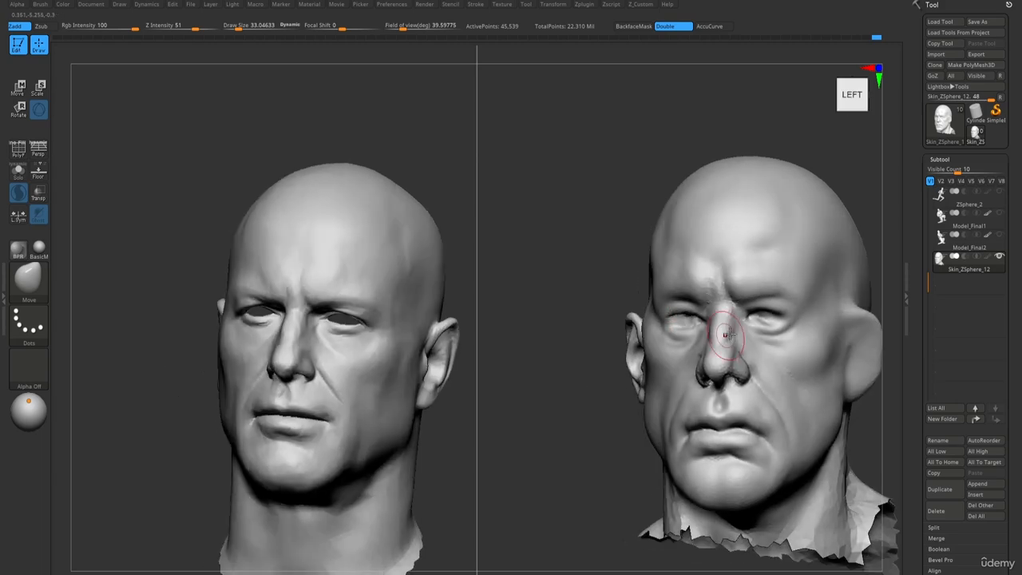
{"action": "mouse_move", "coordinate": [788, 313]}
{"action": "right_mouse_down"}
{"action": "mouse_move", "coordinate": [762, 340]}
{"action": "mouse_move", "coordinate": [746, 323]}
{"action": "mouse_move", "coordinate": [718, 346]}
{"action": "mouse_move", "coordinate": [742, 319]}
{"action": "mouse_move", "coordinate": [769, 316]}
{"action": "mouse_move", "coordinate": [743, 361]}
{"action": "right_mouse_up"}
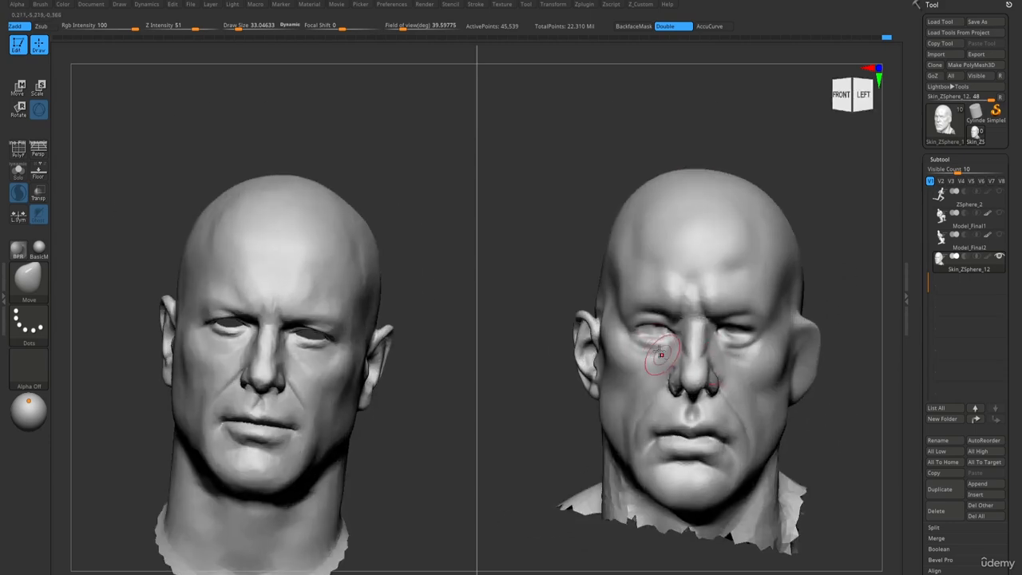
Reduce the Move brush draw size to about 15 and refine the inner area below the right eye.
{"action": "right_click_drag", "start_coordinate": [658, 353], "coordinate": [671, 365], "text": "ctrl"}
{"action": "key", "text": "s"}
{"action": "left_click_drag", "start_coordinate": [672, 364], "coordinate": [668, 365]}
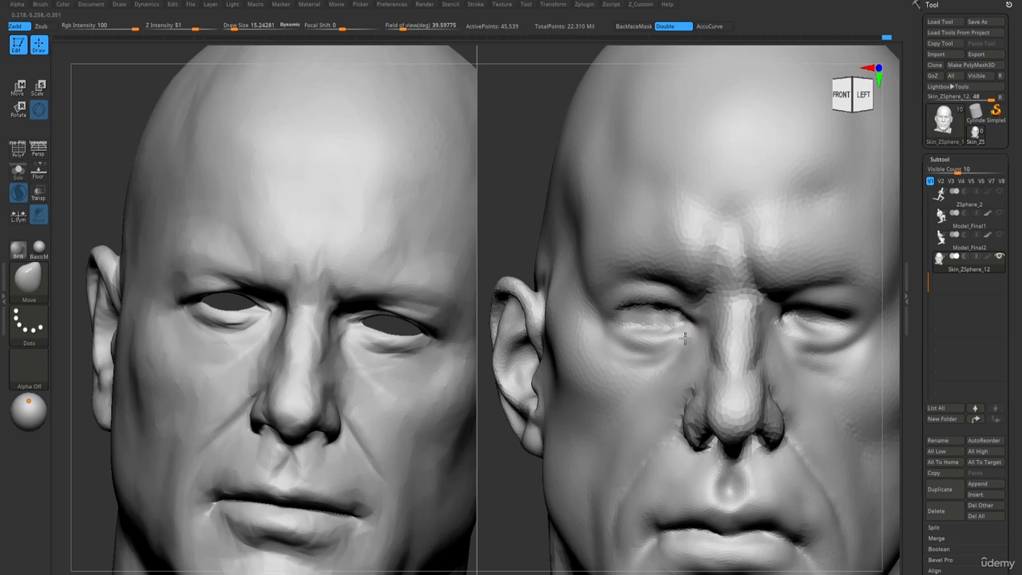
{"action": "right_click_drag", "start_coordinate": [691, 340], "coordinate": [707, 320]}
Define the right eye's inner corner with clay, DamStandard and My_Standard strokes at draw size about 13.5.
{"action": "key", "text": "1"}
{"action": "left_click_drag", "start_coordinate": [686, 328], "coordinate": [709, 331]}
{"action": "mouse_move", "coordinate": [708, 331]}
{"action": "right_mouse_down"}
{"action": "mouse_move", "coordinate": [700, 360]}
{"action": "mouse_move", "coordinate": [694, 342]}
{"action": "right_mouse_up"}
{"action": "key", "text": "2"}
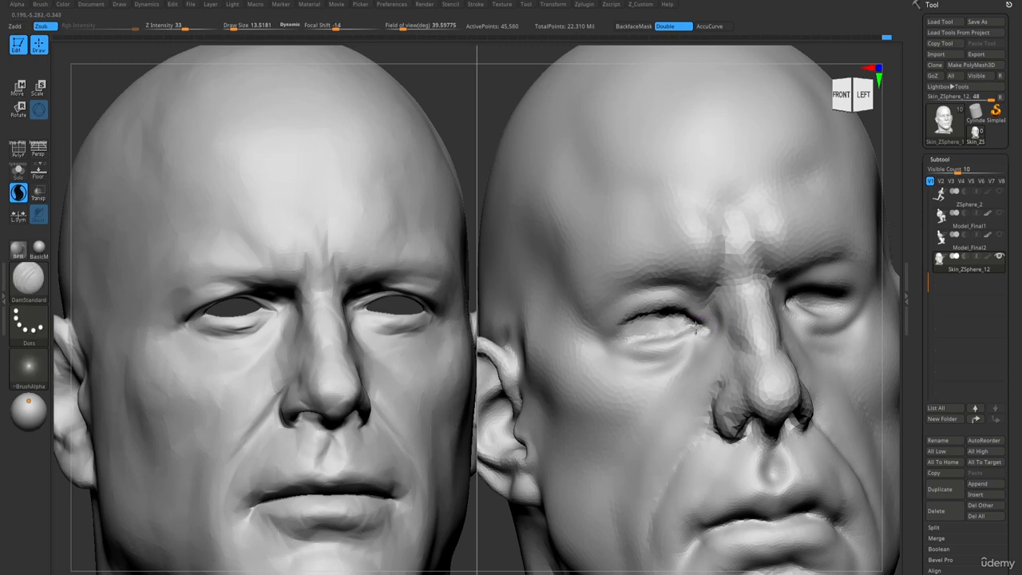
{"action": "key", "text": "1"}
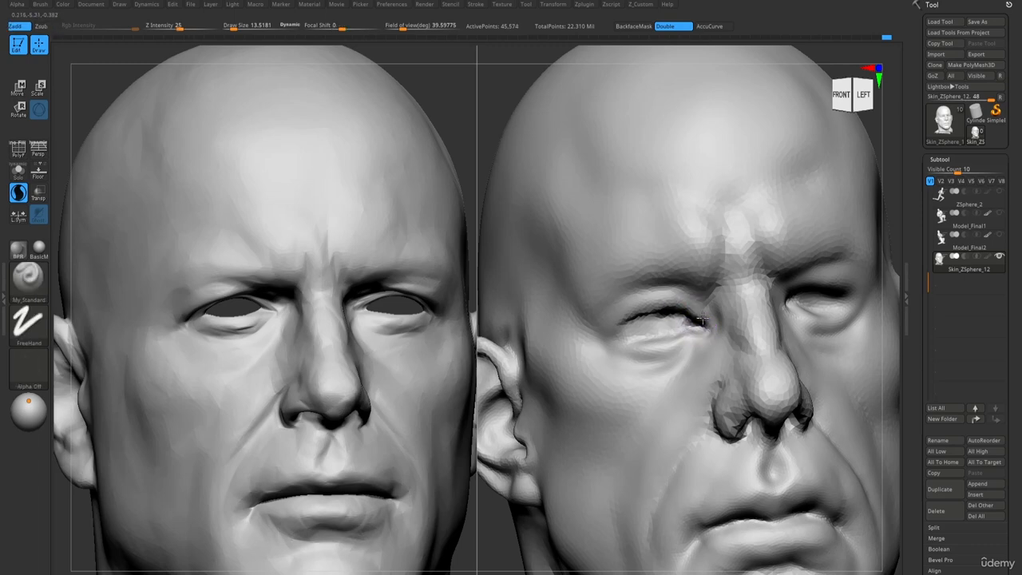
{"action": "right_click_drag", "start_coordinate": [696, 347], "coordinate": [669, 334]}
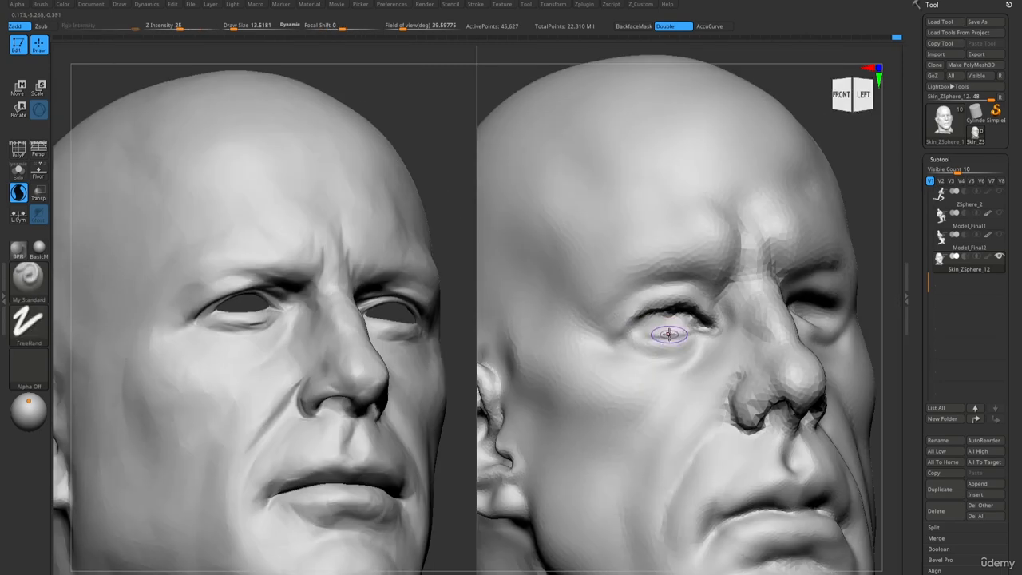
Build up a rounded eyeball between the right eyelids, enlarging the draw size to about 28.
{"action": "key", "text": "2"}
{"action": "left_click_drag", "start_coordinate": [669, 328], "coordinate": [675, 318]}
{"action": "key", "text": "s"}
{"action": "right_click_drag", "start_coordinate": [675, 318], "coordinate": [672, 329]}
{"action": "key", "text": "s"}
{"action": "left_click_drag", "start_coordinate": [672, 323], "coordinate": [680, 322]}
{"action": "right_click_drag", "start_coordinate": [678, 323], "coordinate": [660, 326]}
{"action": "key", "text": "3"}
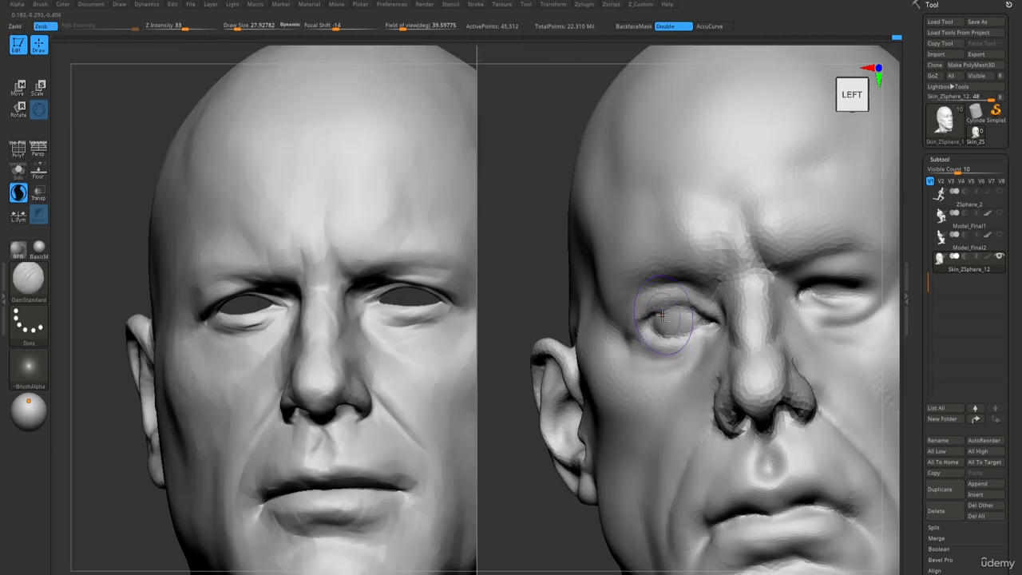
Add clay across the right eye toward its inner corner with My_ClayBuildup and smooth the eyeball.
{"action": "mouse_move", "coordinate": [722, 336]}
{"action": "right_mouse_down"}
{"action": "mouse_move", "coordinate": [655, 300]}
{"action": "mouse_move", "coordinate": [718, 313]}
{"action": "mouse_move", "coordinate": [675, 349]}
{"action": "right_mouse_up"}
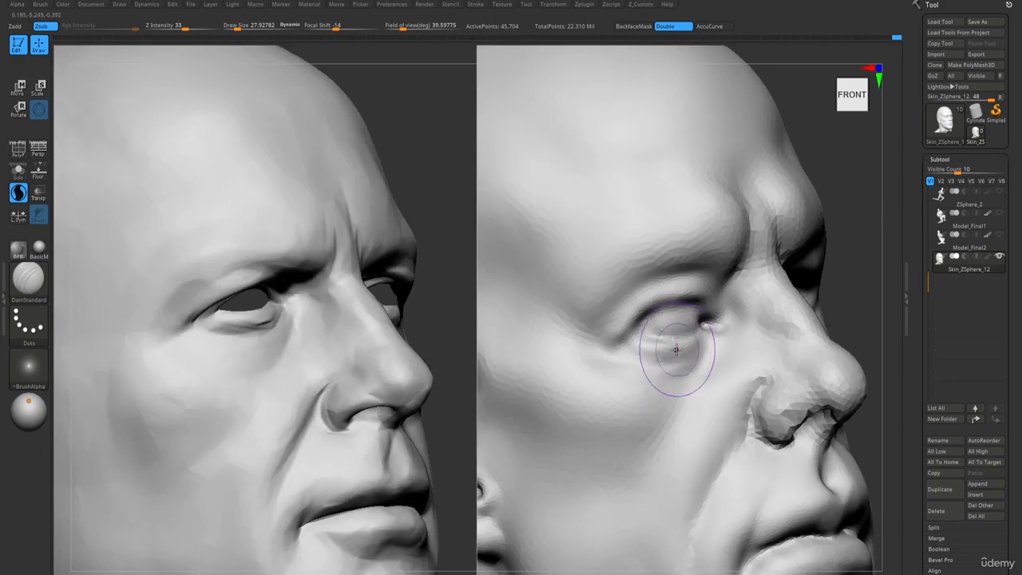
{"action": "key", "text": "1"}
{"action": "left_click_drag", "start_coordinate": [680, 321], "coordinate": [706, 327]}
{"action": "right_click_drag", "start_coordinate": [705, 327], "coordinate": [659, 322]}
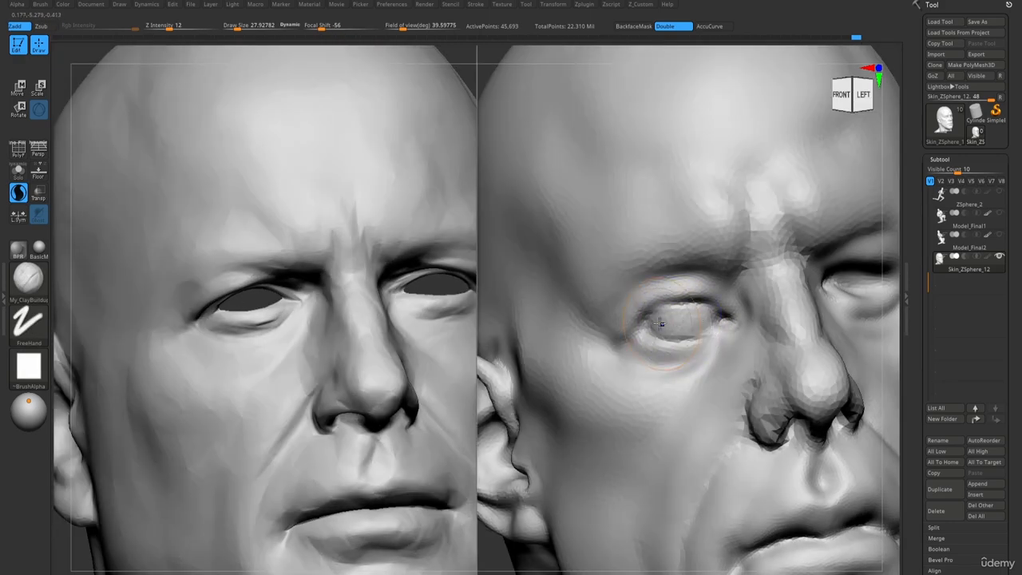
{"action": "left_click_drag", "start_coordinate": [659, 322], "coordinate": [697, 332], "text": "shift"}
Carve the fold under the right eye with DamStandard and adjust the lower lid with the Move brush.
{"action": "key", "text": "f"}
{"action": "mouse_move", "coordinate": [691, 319]}
{"action": "right_mouse_down"}
{"action": "mouse_move", "coordinate": [621, 227]}
{"action": "mouse_move", "coordinate": [651, 349]}
{"action": "right_mouse_up"}
{"action": "key", "text": "2"}
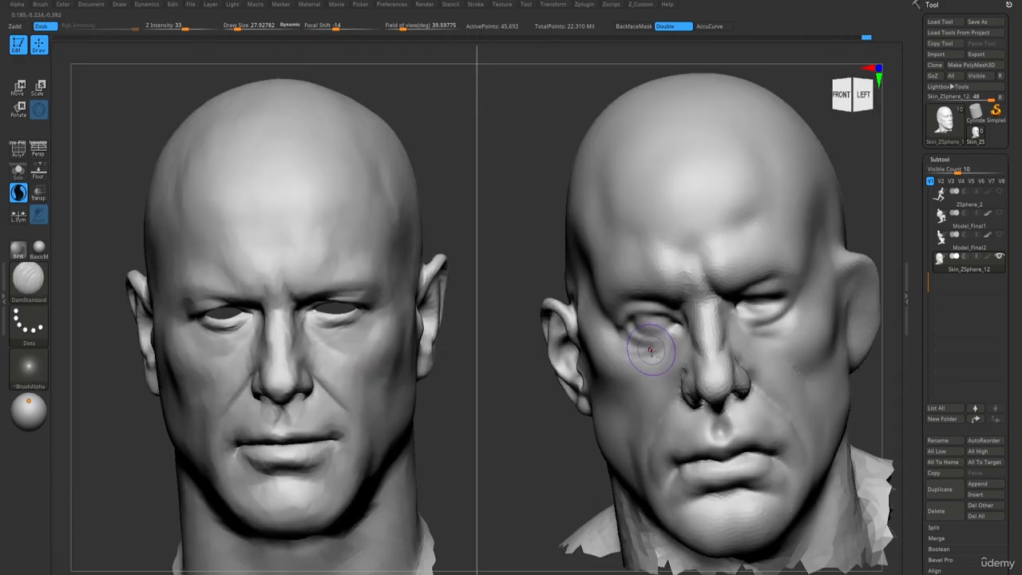
{"action": "left_click_drag", "start_coordinate": [656, 337], "coordinate": [637, 342]}
{"action": "right_click_drag", "start_coordinate": [637, 341], "coordinate": [655, 339]}
{"action": "key", "text": "3"}
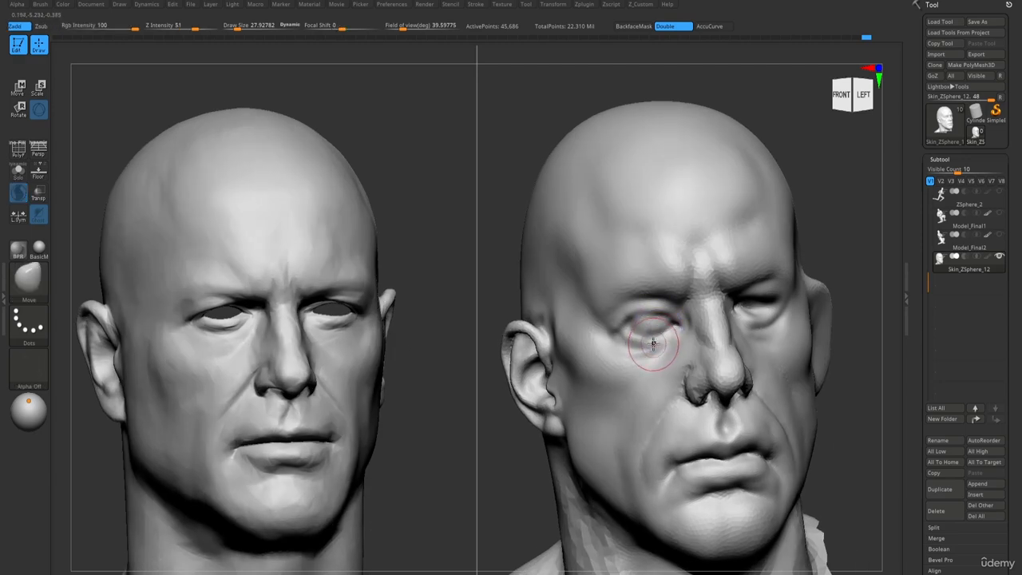
Fill out the eye forms with the C_Clay brush at draw size about 17, including the left eyeball.
{"action": "key", "text": "4"}
{"action": "key", "text": "s"}
{"action": "left_click_drag", "start_coordinate": [660, 354], "coordinate": [635, 341]}
{"action": "key", "text": "s"}
{"action": "mouse_move", "coordinate": [661, 336]}
{"action": "right_mouse_down"}
{"action": "mouse_move", "coordinate": [577, 203]}
{"action": "mouse_move", "coordinate": [594, 335]}
{"action": "right_mouse_up"}
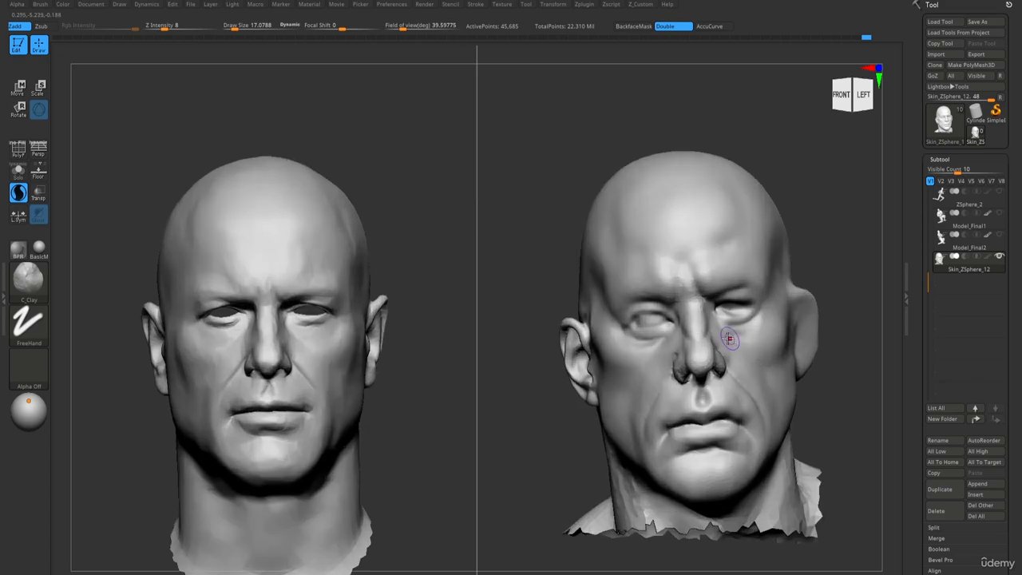
{"action": "right_click_drag", "start_coordinate": [733, 336], "coordinate": [736, 384], "text": "ctrl"}
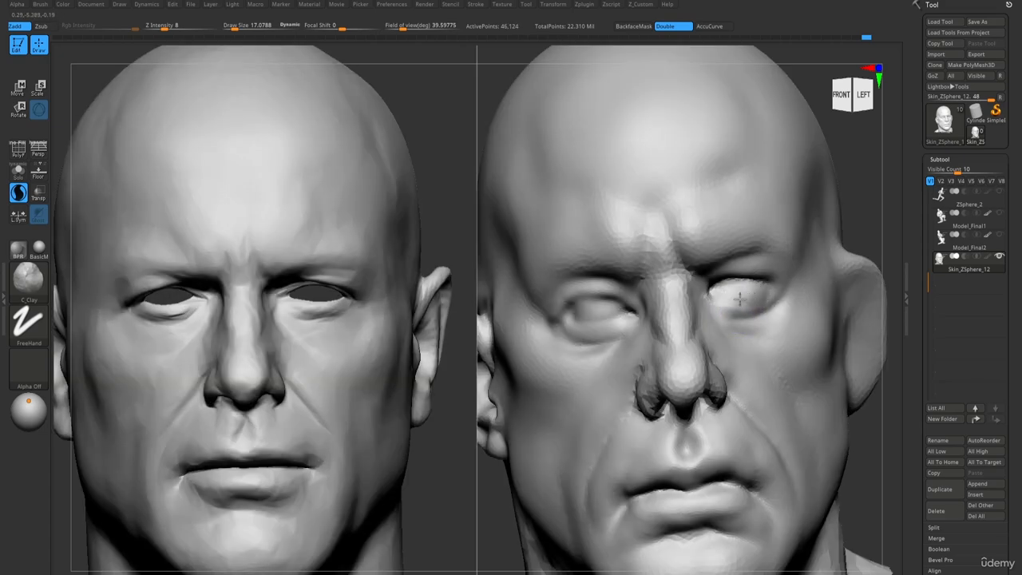
Cut a crease along the outer corner of the head's left eye with DamStandard and smooth it.
{"action": "key", "text": "b"}
{"action": "key", "text": "d"}
{"action": "key", "text": "s"}
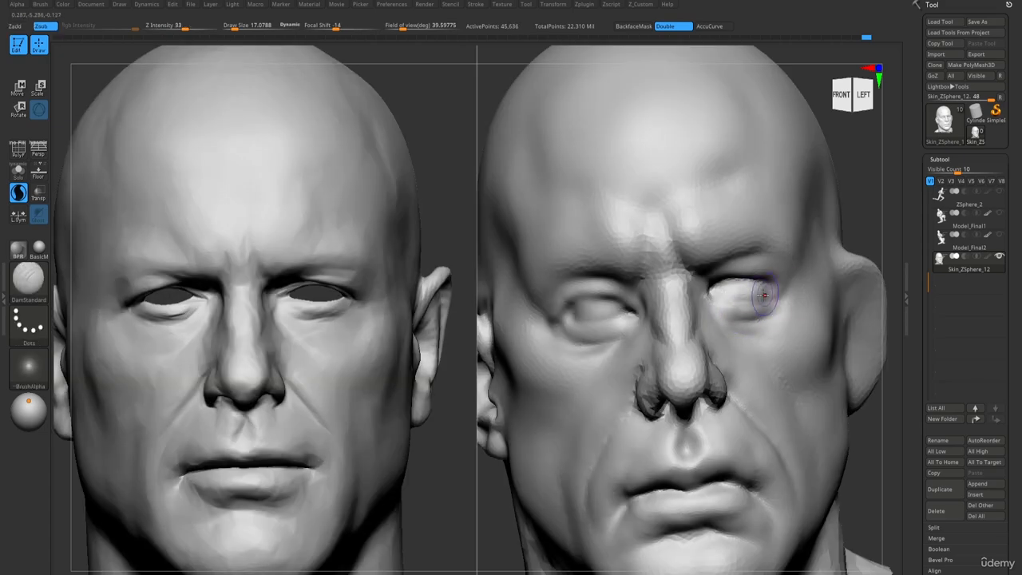
{"action": "right_click_drag", "start_coordinate": [767, 299], "coordinate": [731, 301]}
{"action": "left_click_drag", "start_coordinate": [732, 301], "coordinate": [753, 301], "text": "shift"}
Fill the lower lid area of the head's left eye with C_Clay and smooth it.
{"action": "key", "text": "b"}
{"action": "key", "text": "c"}
{"action": "key", "text": "l"}
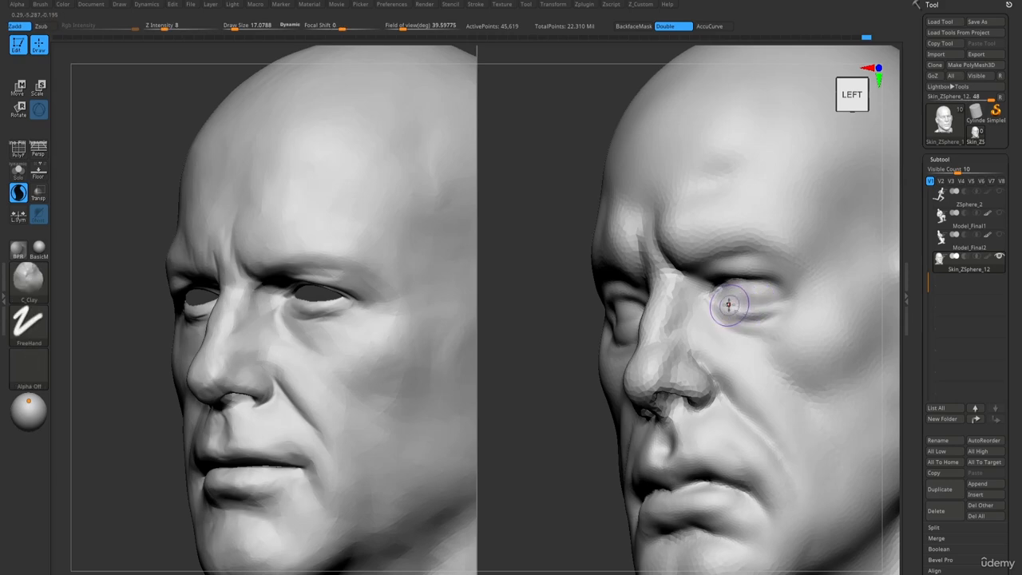
{"action": "right_click_drag", "start_coordinate": [728, 304], "coordinate": [738, 285]}
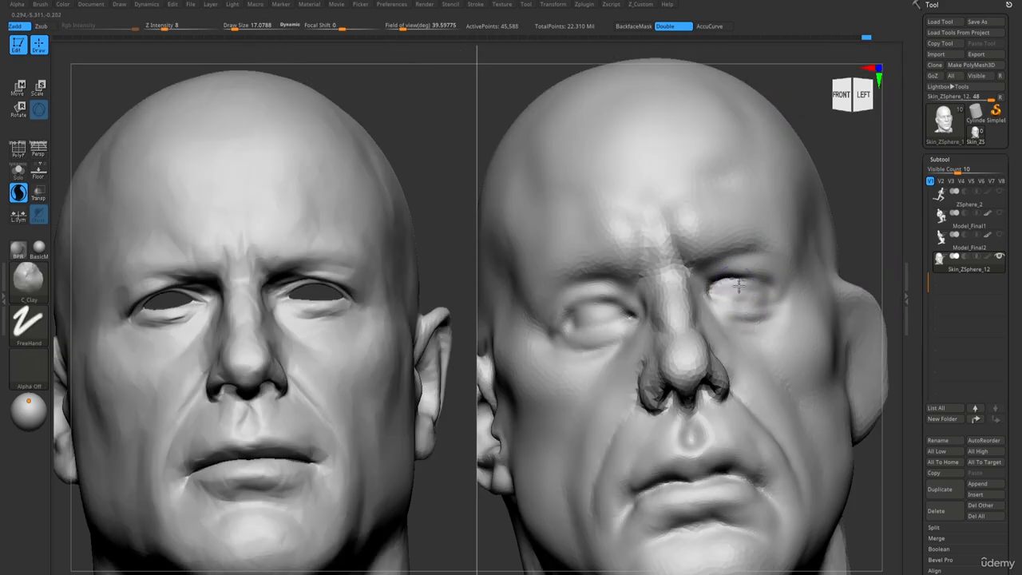
{"action": "key", "text": "shift"}
{"action": "mouse_move", "coordinate": [748, 321]}
{"action": "right_mouse_down"}
{"action": "mouse_move", "coordinate": [629, 160]}
{"action": "mouse_move", "coordinate": [636, 196]}
{"action": "right_mouse_up"}
Build up the area below the head's left eye with My_ClayBuildup at draw size about 48.
{"action": "key", "text": "b"}
{"action": "key", "text": "m"}
{"action": "key", "text": "v"}
{"action": "key", "text": "bracketright"}
{"action": "key", "text": "bracketright"}
{"action": "key", "text": "bracketright"}
{"action": "key", "text": "f"}
{"action": "key", "text": "1"}
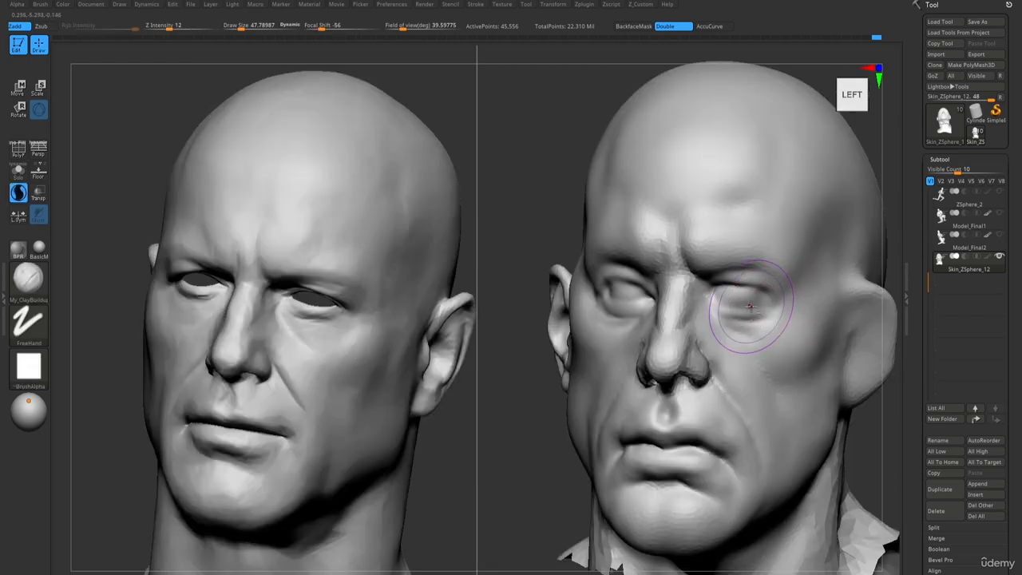
Blend the head's left eye into the upper cheek with C_Clay at draw size about 33 and smooth the transition.
{"action": "key", "text": "2"}
{"action": "key", "text": "bracketleft"}
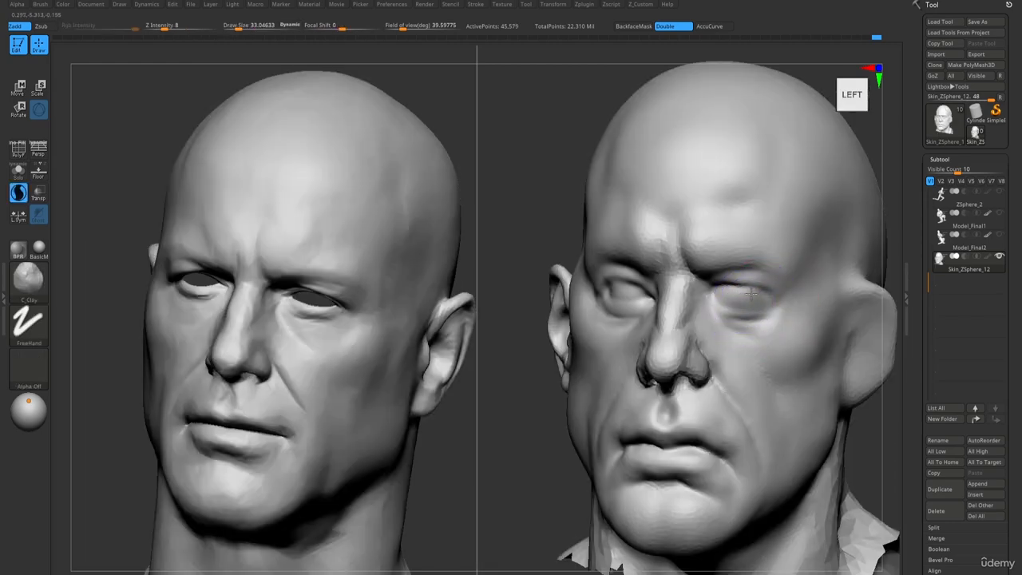
{"action": "right_click_drag", "start_coordinate": [751, 296], "coordinate": [740, 303]}
{"action": "left_click_drag", "start_coordinate": [736, 297], "coordinate": [771, 324], "text": "shift"}
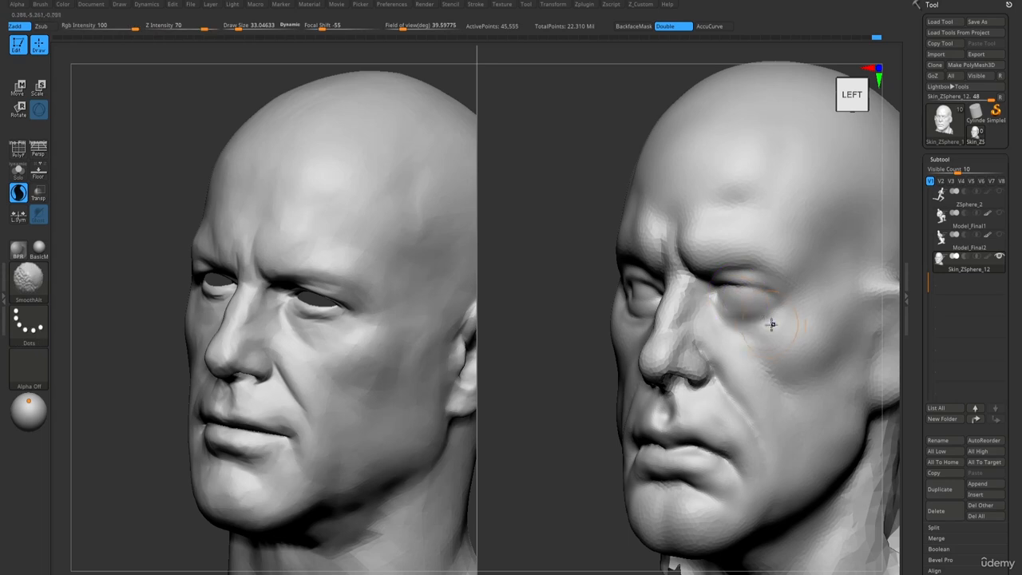
Carve the fold under the head's left eye with DamStandard at a reduced draw size and smooth it.
{"action": "key", "text": "3"}
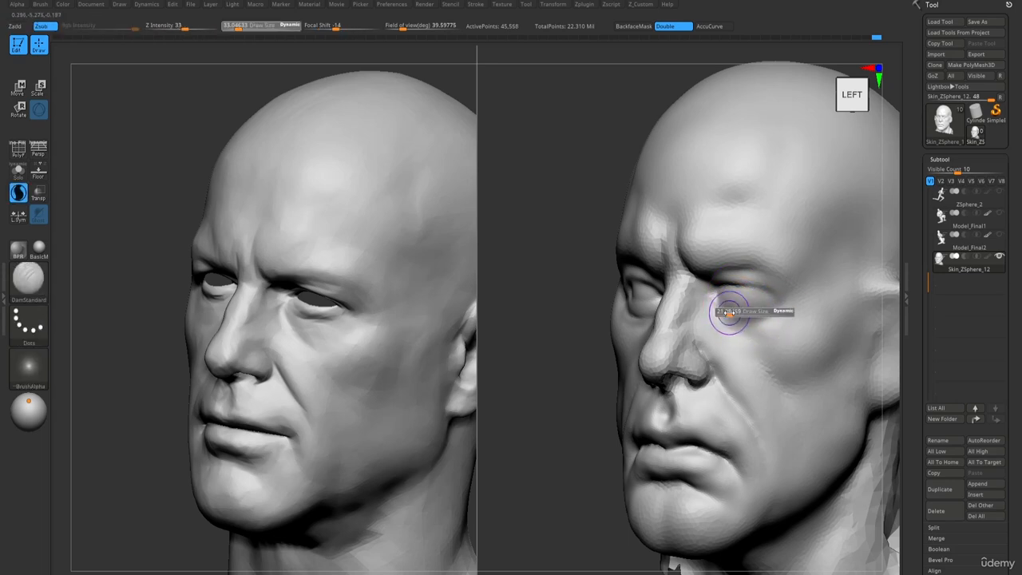
{"action": "key", "text": "bracketleft"}
{"action": "left_click_drag", "start_coordinate": [786, 308], "coordinate": [750, 324], "text": "shift"}
Build up the lower lids and the left eye's outer corner with My_ClayBuildup at draw size about 19, smoothing the strokes.
{"action": "key", "text": "2"}
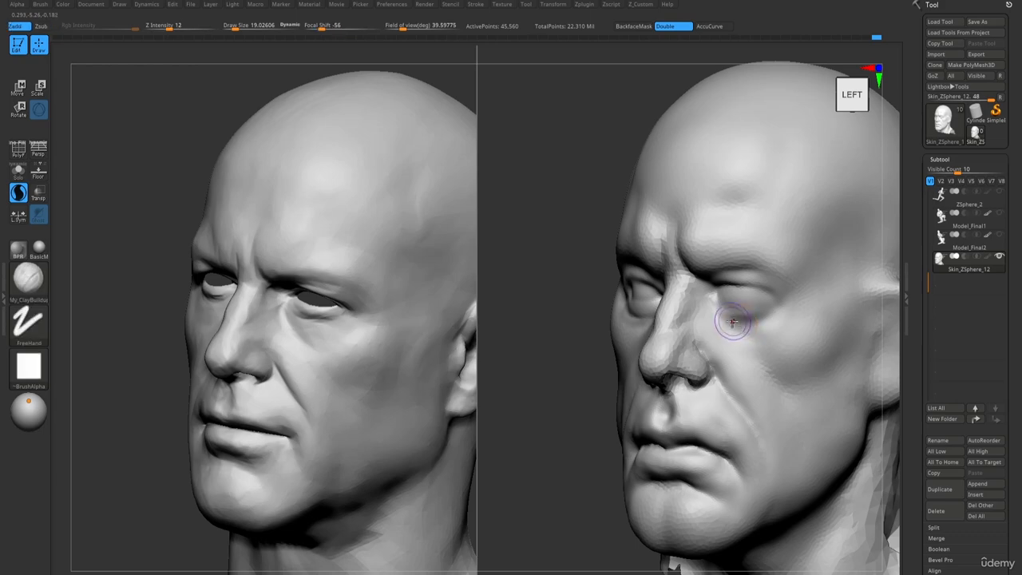
{"action": "right_click_drag", "start_coordinate": [734, 320], "coordinate": [732, 321]}
{"action": "left_click_drag", "start_coordinate": [767, 317], "coordinate": [779, 317], "text": "shift"}
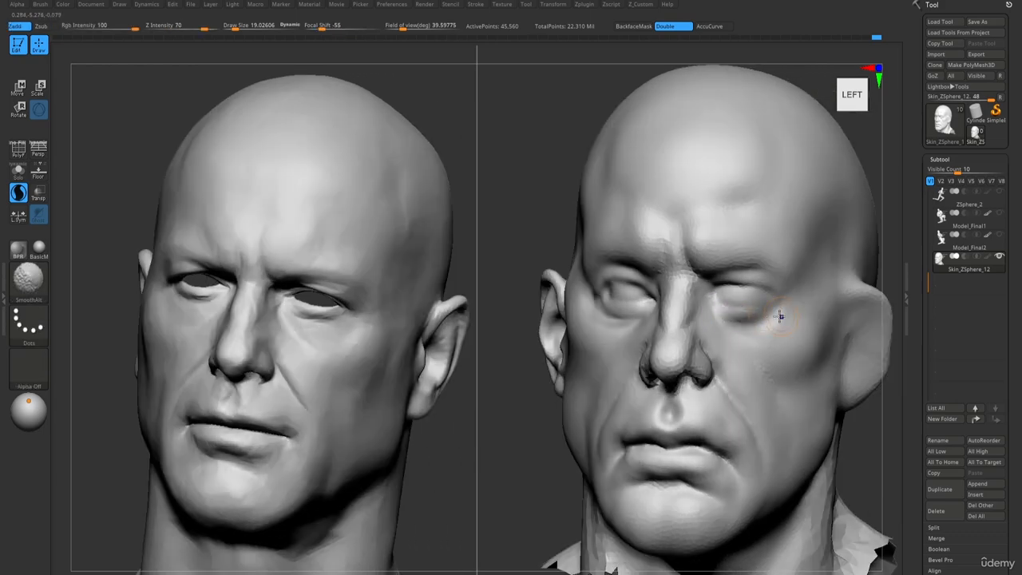
{"action": "right_click_drag", "start_coordinate": [691, 322], "coordinate": [725, 323]}
{"action": "left_click_drag", "start_coordinate": [630, 311], "coordinate": [639, 309], "text": "shift"}
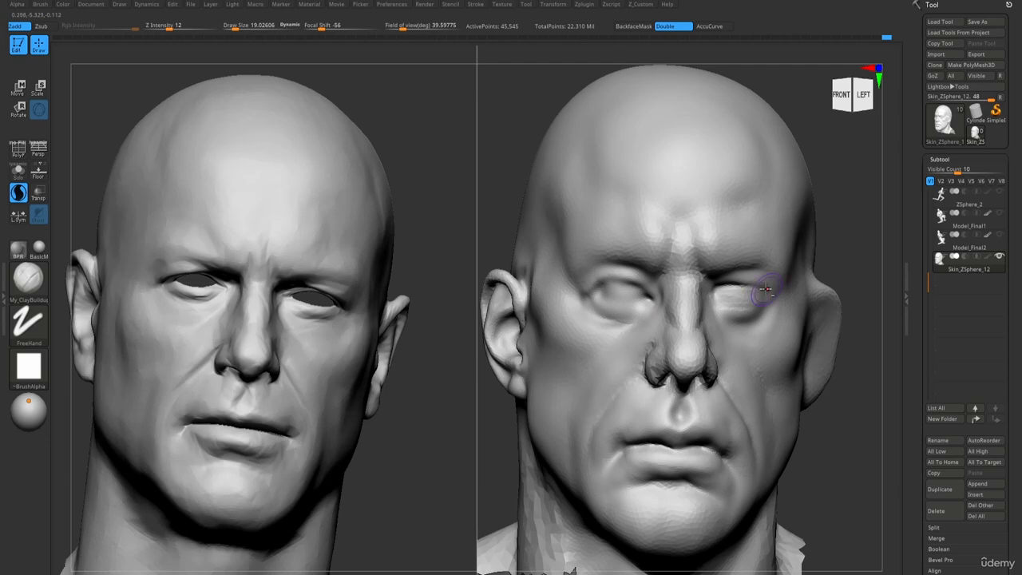
{"action": "right_click_drag", "start_coordinate": [764, 289], "coordinate": [737, 293]}
{"action": "left_click_drag", "start_coordinate": [771, 290], "coordinate": [789, 296], "text": "shift"}
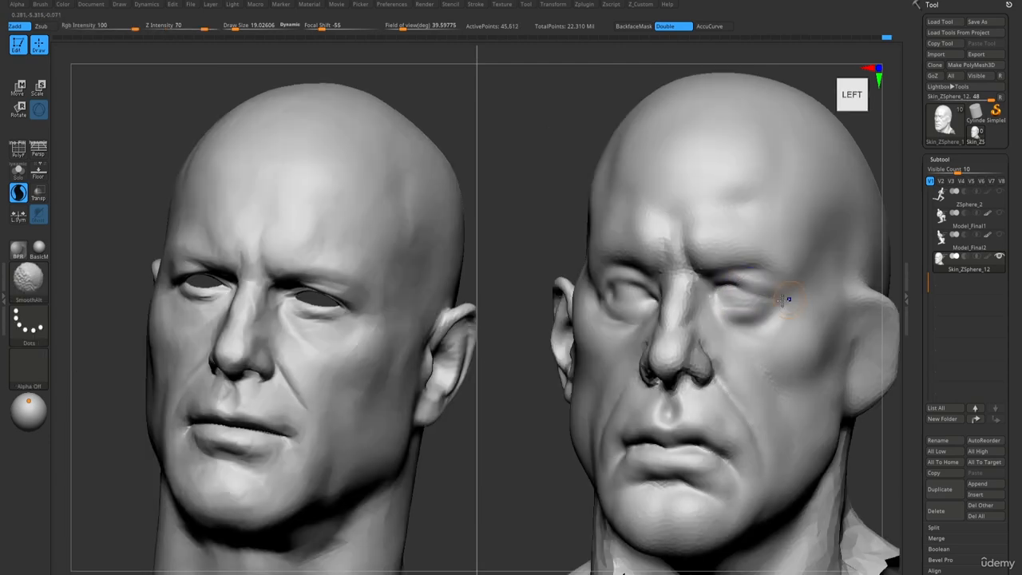
Sharpen the crease at the outer corner of the head's left eye with DamStandard.
{"action": "mouse_move", "coordinate": [790, 296]}
{"action": "right_mouse_down", "text": "ctrl"}
{"action": "mouse_move", "coordinate": [609, 169]}
{"action": "mouse_move", "coordinate": [741, 289]}
{"action": "right_mouse_up", "text": "ctrl"}
{"action": "key", "text": "b"}
{"action": "key", "text": "d"}
{"action": "key", "text": "s"}
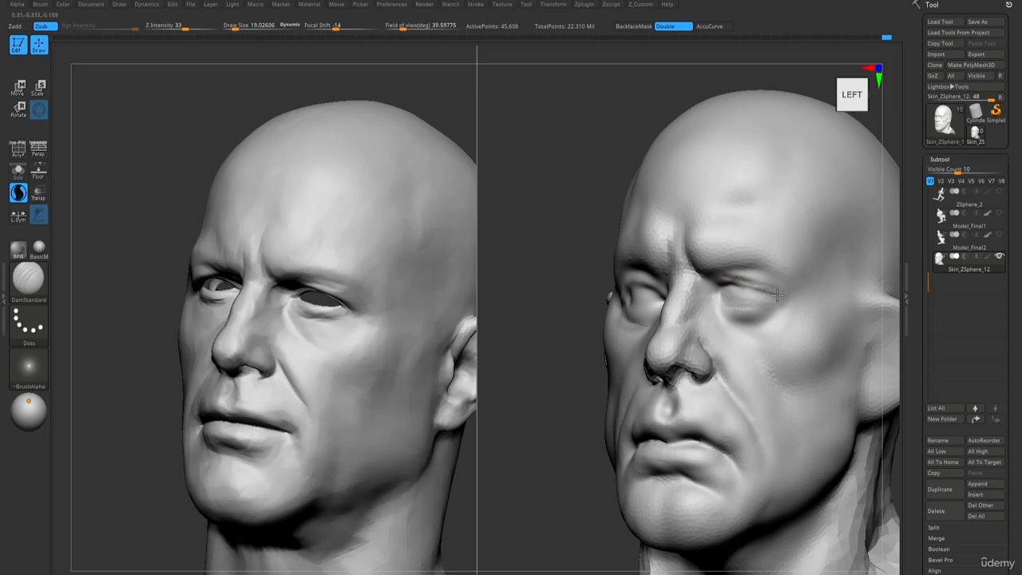
Add clay to the head's left upper eyelid with My_ClayBuildup and cut the fold above it with DamStandard.
{"action": "key", "text": "b"}
{"action": "key", "text": "c"}
{"action": "key", "text": "b"}
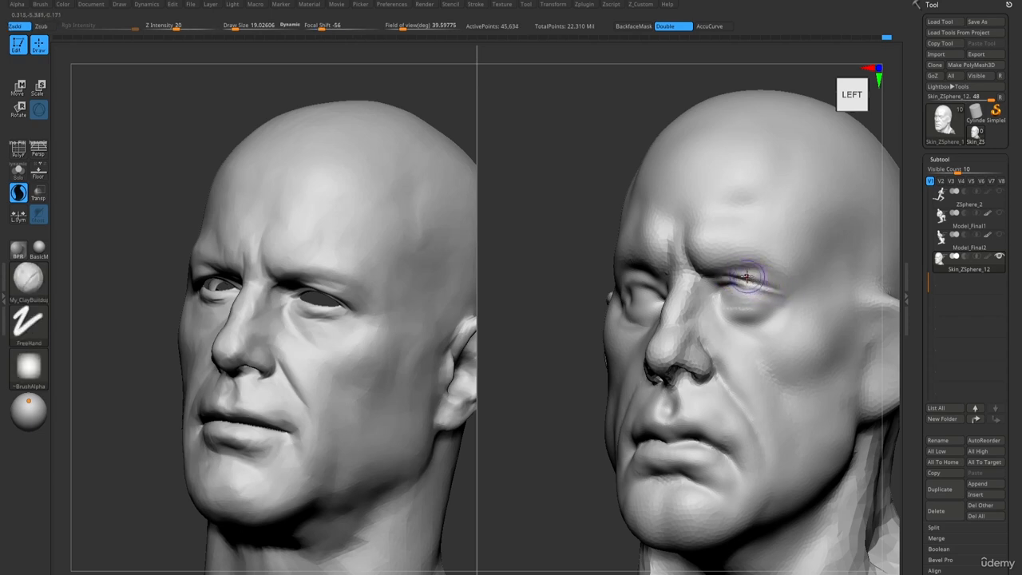
{"action": "key", "text": "b"}
{"action": "key", "text": "d"}
{"action": "key", "text": "s"}
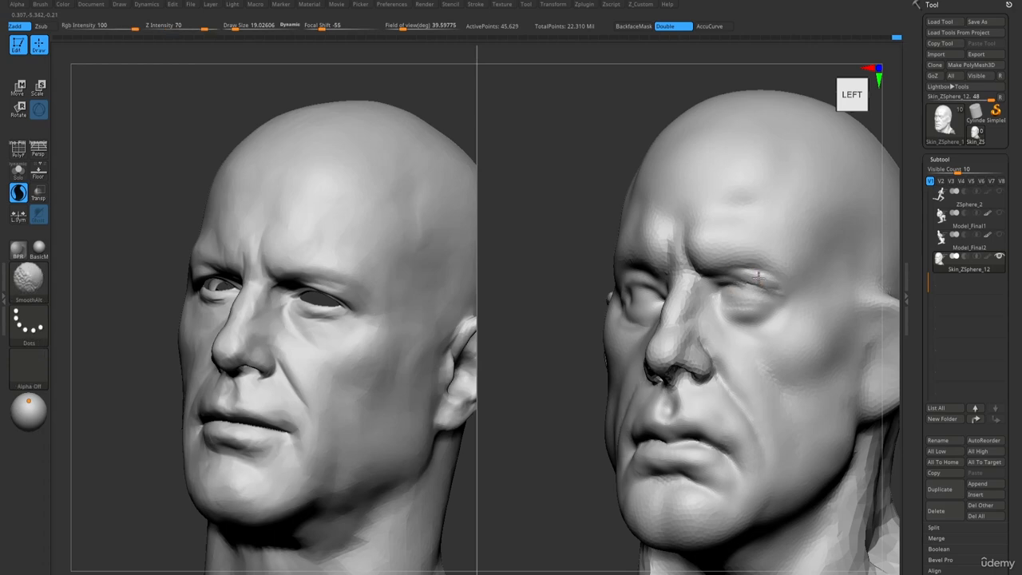
{"action": "left_click_drag", "start_coordinate": [747, 272], "coordinate": [797, 295]}
Build up the upper eyelid of the head's right eye with a My_ClayBuildup stroke toward the nose.
{"action": "mouse_move", "coordinate": [790, 287]}
{"action": "right_mouse_down", "text": "ctrl"}
{"action": "mouse_move", "coordinate": [602, 155]}
{"action": "mouse_move", "coordinate": [604, 168]}
{"action": "mouse_move", "coordinate": [710, 239]}
{"action": "right_mouse_up", "text": "ctrl"}
{"action": "mouse_move", "coordinate": [710, 239]}
{"action": "right_mouse_down"}
{"action": "mouse_move", "coordinate": [668, 241]}
{"action": "mouse_move", "coordinate": [694, 252]}
{"action": "right_mouse_up"}
{"action": "right_click_drag", "start_coordinate": [587, 289], "coordinate": [712, 295]}
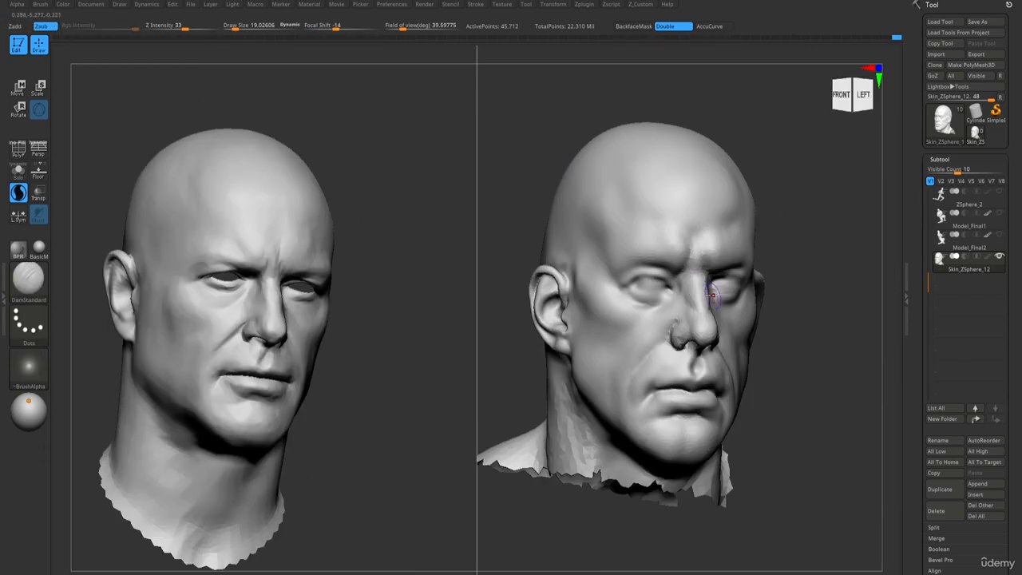
{"action": "right_click_drag", "start_coordinate": [631, 280], "coordinate": [648, 292], "text": "ctrl"}
{"action": "key", "text": "b"}
{"action": "key", "text": "c"}
{"action": "key", "text": "b"}
{"action": "mouse_move", "coordinate": [633, 280]}
{"action": "left_mouse_down"}
{"action": "mouse_move", "coordinate": [670, 265]}
{"action": "mouse_move", "coordinate": [700, 269]}
{"action": "left_mouse_up"}
Carve the fold above the head's right upper eyelid with DamStandard and smooth along it.
{"action": "key", "text": "b"}
{"action": "key", "text": "d"}
{"action": "key", "text": "s"}
{"action": "mouse_move", "coordinate": [633, 282]}
{"action": "left_mouse_down"}
{"action": "mouse_move", "coordinate": [699, 275]}
{"action": "mouse_move", "coordinate": [703, 260]}
{"action": "left_mouse_up"}
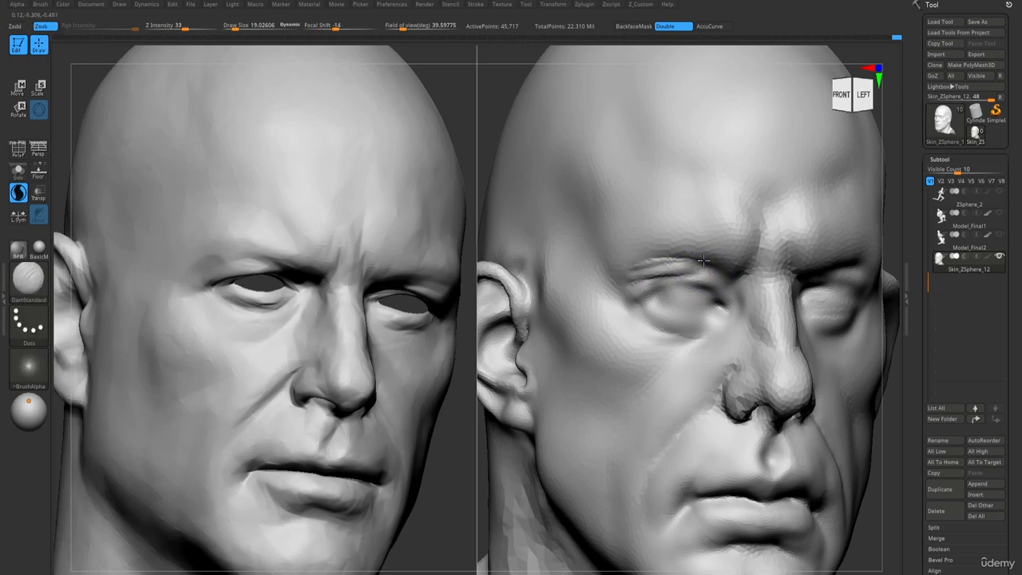
{"action": "left_click_drag", "start_coordinate": [631, 279], "coordinate": [698, 265], "text": "shift"}
Add clay from the outer corner of the head's left eye across its lower lid with My_ClayBuildup.
{"action": "mouse_move", "coordinate": [694, 260]}
{"action": "right_mouse_down", "text": "ctrl"}
{"action": "mouse_move", "coordinate": [579, 163]}
{"action": "mouse_move", "coordinate": [647, 221]}
{"action": "right_mouse_up", "text": "ctrl"}
{"action": "right_click_drag", "start_coordinate": [778, 273], "coordinate": [736, 279]}
{"action": "key", "text": "b"}
{"action": "key", "text": "c"}
{"action": "key", "text": "b"}
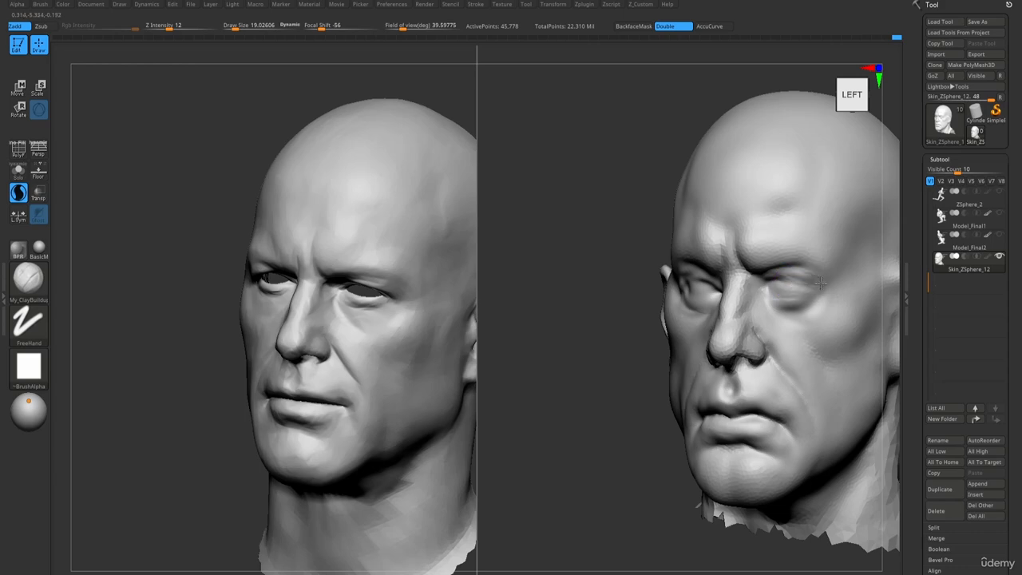
{"action": "left_click_drag", "start_coordinate": [821, 282], "coordinate": [764, 310]}
Add clay to the head's right eyeball with My_ClayBuildup and smooth the left eye's upper lid.
{"action": "mouse_move", "coordinate": [764, 309]}
{"action": "right_mouse_down"}
{"action": "mouse_move", "coordinate": [693, 221]}
{"action": "mouse_move", "coordinate": [772, 268]}
{"action": "mouse_move", "coordinate": [678, 237]}
{"action": "mouse_move", "coordinate": [634, 243]}
{"action": "right_mouse_up"}
{"action": "mouse_move", "coordinate": [635, 244]}
{"action": "right_mouse_down", "text": "ctrl"}
{"action": "mouse_move", "coordinate": [655, 295]}
{"action": "mouse_move", "coordinate": [625, 212]}
{"action": "right_mouse_up", "text": "ctrl"}
{"action": "left_click_drag", "start_coordinate": [624, 212], "coordinate": [634, 198], "text": "shift"}
{"action": "right_click_drag", "start_coordinate": [634, 199], "coordinate": [638, 198]}
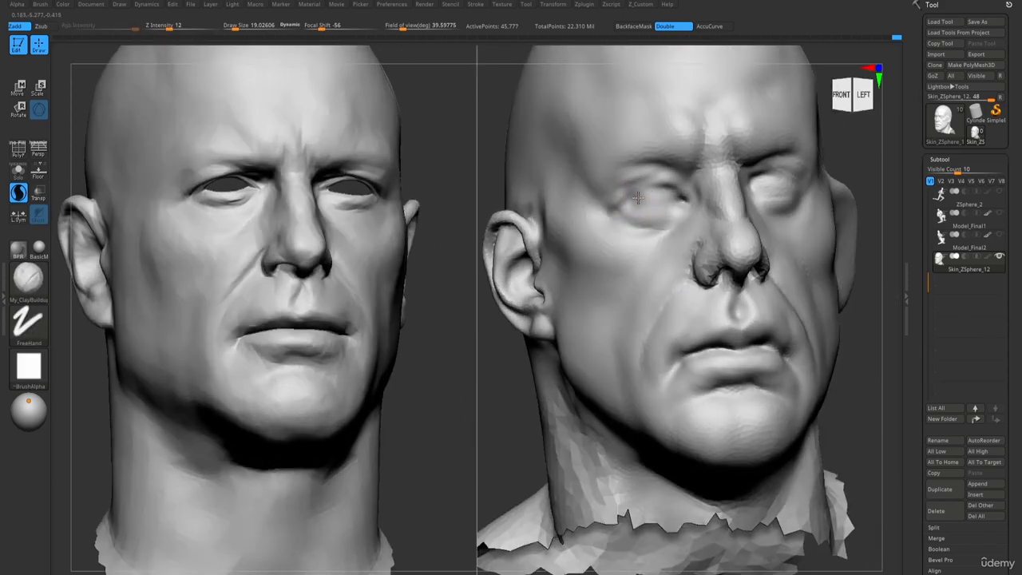
{"action": "mouse_move", "coordinate": [638, 198]}
{"action": "left_mouse_down"}
{"action": "mouse_move", "coordinate": [658, 190]}
{"action": "mouse_move", "coordinate": [645, 205]}
{"action": "mouse_move", "coordinate": [640, 193]}
{"action": "left_mouse_up"}
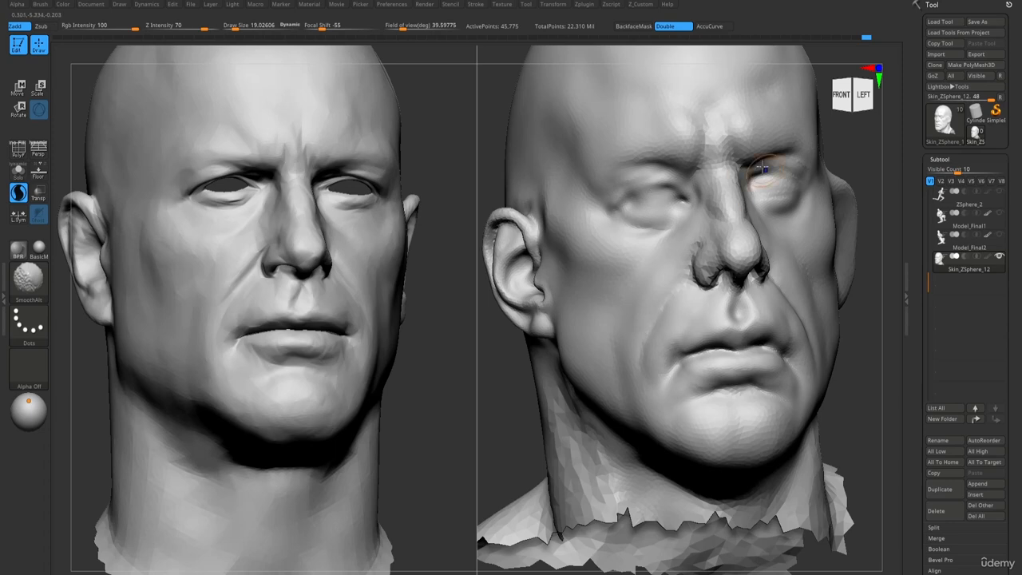
{"action": "left_click_drag", "start_coordinate": [763, 168], "coordinate": [798, 170], "text": "shift"}
Carve the lower lid crease of the head's right eye toward its inner corner with DamStandard.
{"action": "right_click_drag", "start_coordinate": [692, 210], "coordinate": [654, 160], "text": "ctrl"}
{"action": "mouse_move", "coordinate": [655, 160]}
{"action": "right_mouse_down"}
{"action": "mouse_move", "coordinate": [688, 181]}
{"action": "mouse_move", "coordinate": [678, 221]}
{"action": "mouse_move", "coordinate": [659, 216]}
{"action": "right_mouse_up"}
{"action": "right_click_drag", "start_coordinate": [659, 215], "coordinate": [664, 247], "text": "ctrl"}
{"action": "key", "text": "b"}
{"action": "key", "text": "d"}
{"action": "key", "text": "s"}
{"action": "left_click_drag", "start_coordinate": [692, 198], "coordinate": [726, 207]}
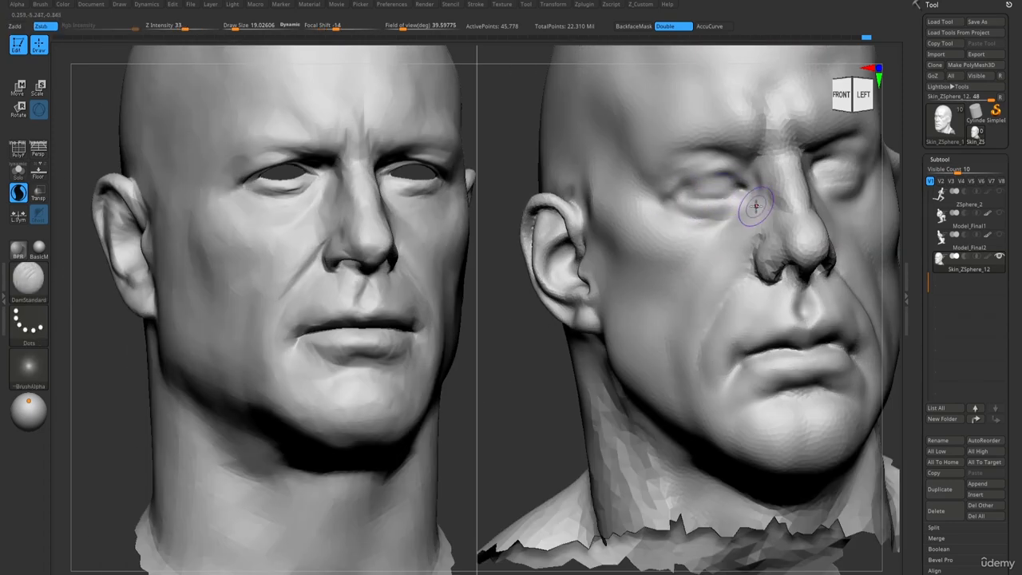
Fill the head's left eye with My_ClayBuildup and recut its lid creases with DamStandard.
{"action": "mouse_move", "coordinate": [756, 206]}
{"action": "right_mouse_down", "text": "ctrl"}
{"action": "mouse_move", "coordinate": [783, 167]}
{"action": "mouse_move", "coordinate": [804, 157]}
{"action": "mouse_move", "coordinate": [707, 85]}
{"action": "mouse_move", "coordinate": [730, 122]}
{"action": "mouse_move", "coordinate": [800, 150]}
{"action": "mouse_move", "coordinate": [808, 179]}
{"action": "right_mouse_up", "text": "ctrl"}
{"action": "key", "text": "1"}
{"action": "left_click_drag", "start_coordinate": [823, 161], "coordinate": [814, 159]}
{"action": "key", "text": "2"}
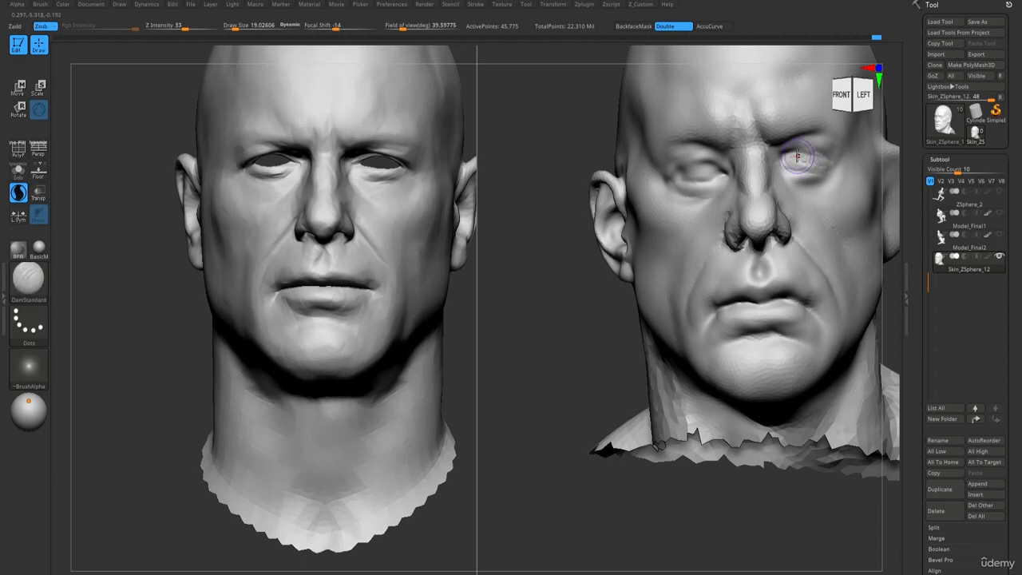
{"action": "right_click_drag", "start_coordinate": [814, 157], "coordinate": [799, 170]}
{"action": "left_click_drag", "start_coordinate": [798, 171], "coordinate": [813, 171]}
{"action": "right_click_drag", "start_coordinate": [798, 169], "coordinate": [835, 157]}
Adjust the head's left upper lid with the Move brush and add clay near the eye's outer corner with My_ClayBuildup.
{"action": "key", "text": "3"}
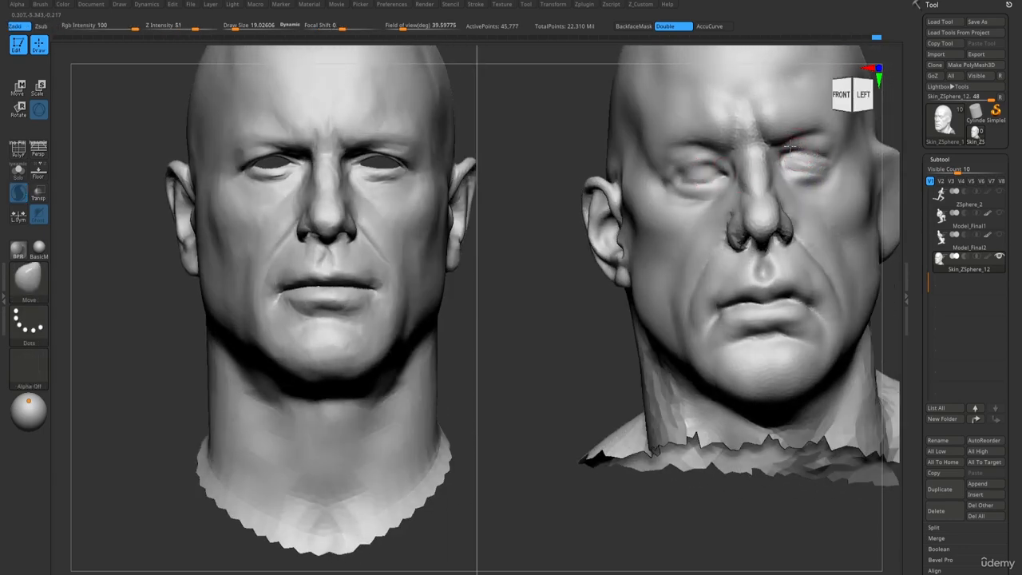
{"action": "right_click_drag", "start_coordinate": [807, 196], "coordinate": [803, 192]}
{"action": "key", "text": "1"}
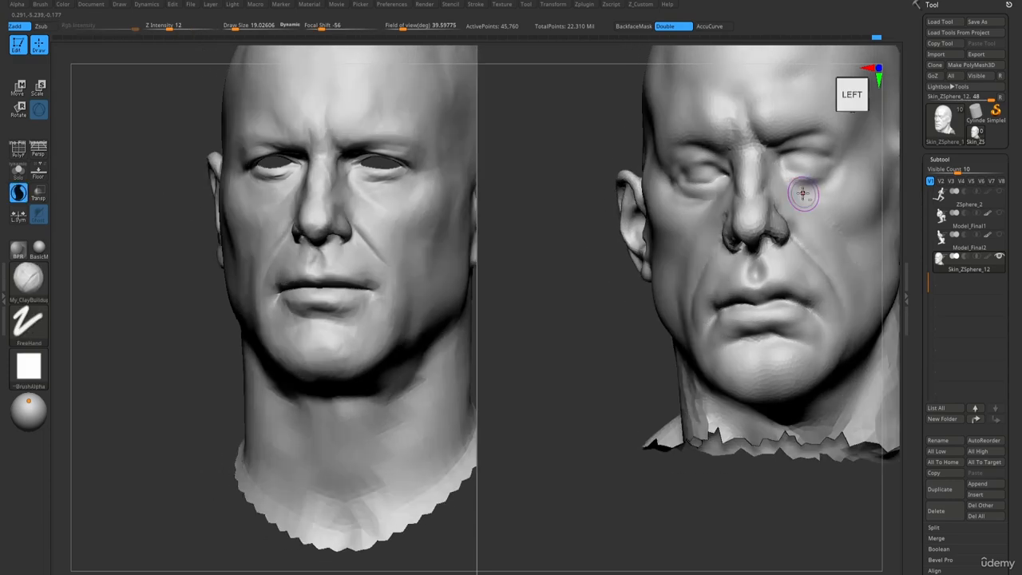
{"action": "left_click_drag", "start_coordinate": [824, 177], "coordinate": [829, 175]}
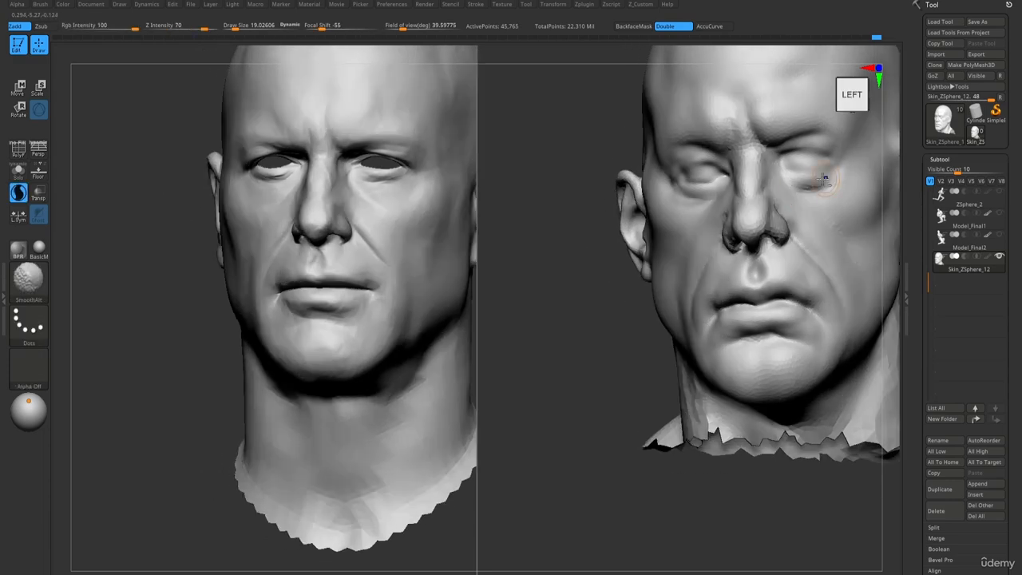
{"action": "right_click_drag", "start_coordinate": [823, 179], "coordinate": [799, 91], "text": "ctrl"}
{"action": "mouse_move", "coordinate": [799, 92]}
{"action": "right_mouse_down"}
{"action": "mouse_move", "coordinate": [707, 80]}
{"action": "mouse_move", "coordinate": [734, 163]}
{"action": "right_mouse_up"}
{"action": "left_click_drag", "start_coordinate": [855, 213], "coordinate": [864, 212]}
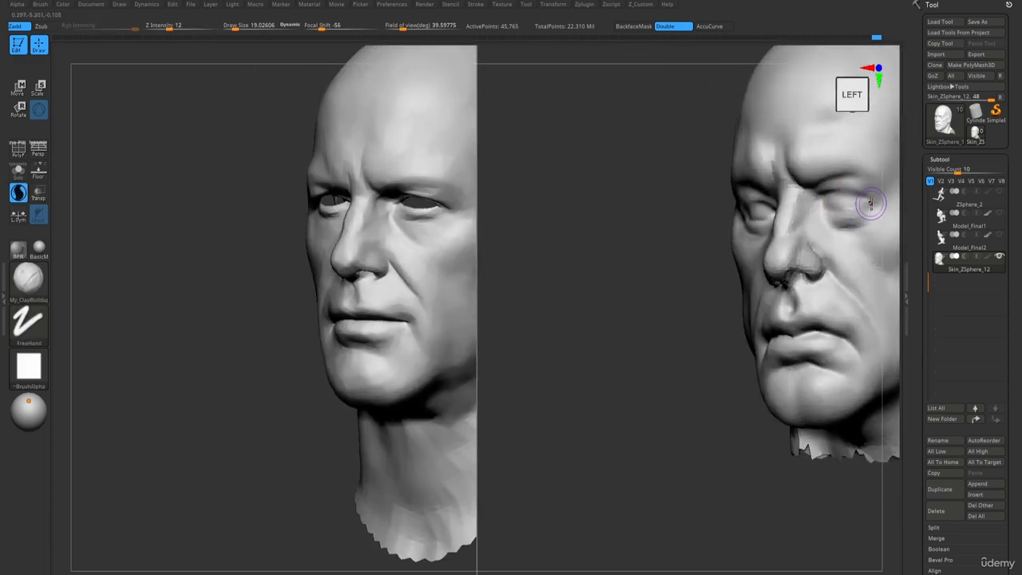
Refine the lower lid of the head's left eye with My_Standard and smooth the area beneath its inner corner.
{"action": "right_click_drag", "start_coordinate": [864, 205], "coordinate": [858, 127], "text": "ctrl"}
{"action": "right_click_drag", "start_coordinate": [858, 128], "coordinate": [834, 153], "text": "alt"}
{"action": "right_click_drag", "start_coordinate": [834, 153], "coordinate": [794, 231], "text": "ctrl"}
{"action": "key", "text": "2"}
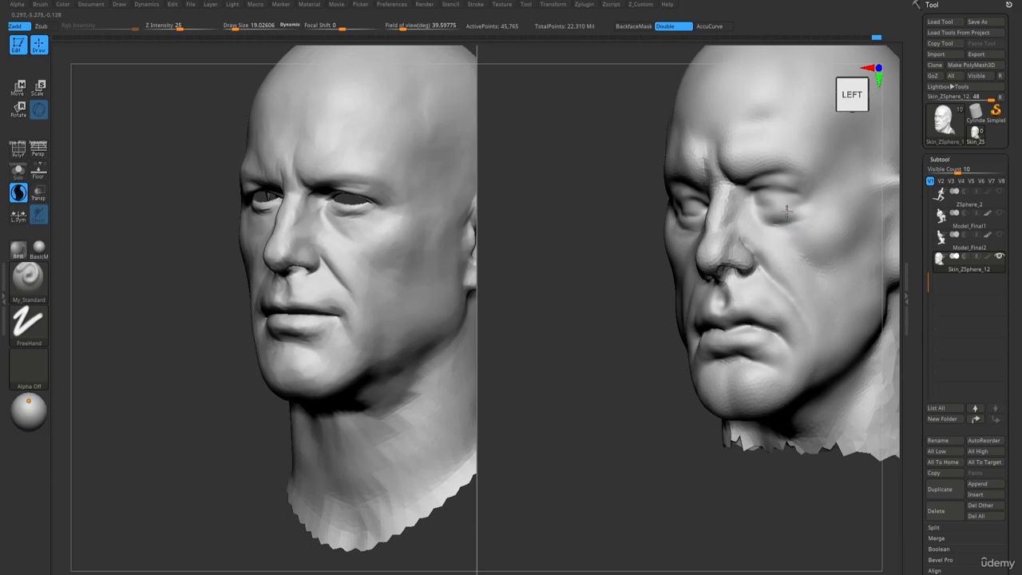
{"action": "key", "text": "1"}
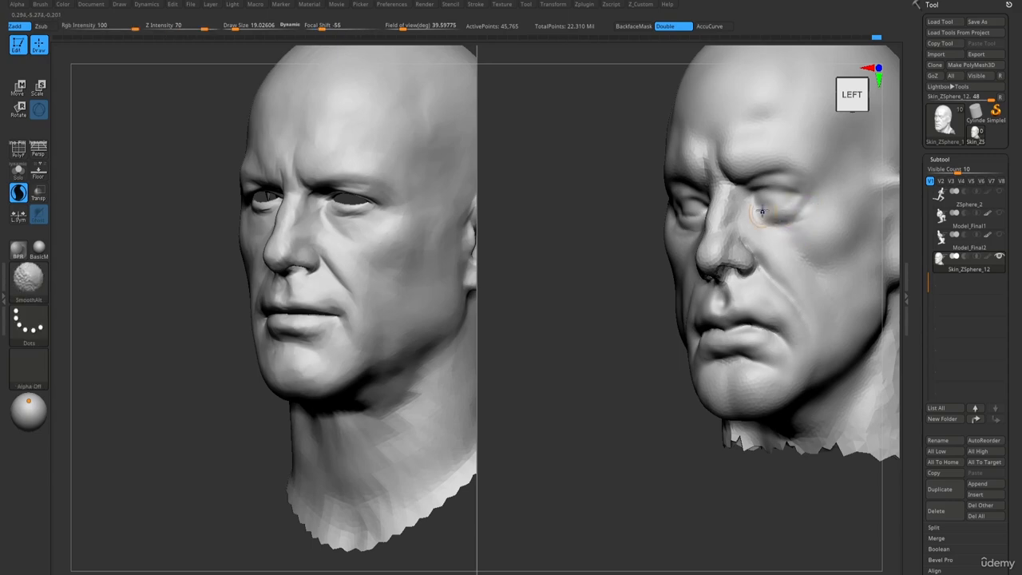
Check the eye sockets from below and reshape them with the Move brush, enlarging the draw size to about 51.
{"action": "mouse_move", "coordinate": [796, 203]}
{"action": "right_mouse_down", "text": "ctrl"}
{"action": "mouse_move", "coordinate": [711, 166]}
{"action": "mouse_move", "coordinate": [754, 206]}
{"action": "mouse_move", "coordinate": [755, 181]}
{"action": "right_mouse_up", "text": "ctrl"}
{"action": "key", "text": "3"}
{"action": "key", "text": "s"}
{"action": "left_click_drag", "start_coordinate": [784, 210], "coordinate": [792, 211]}
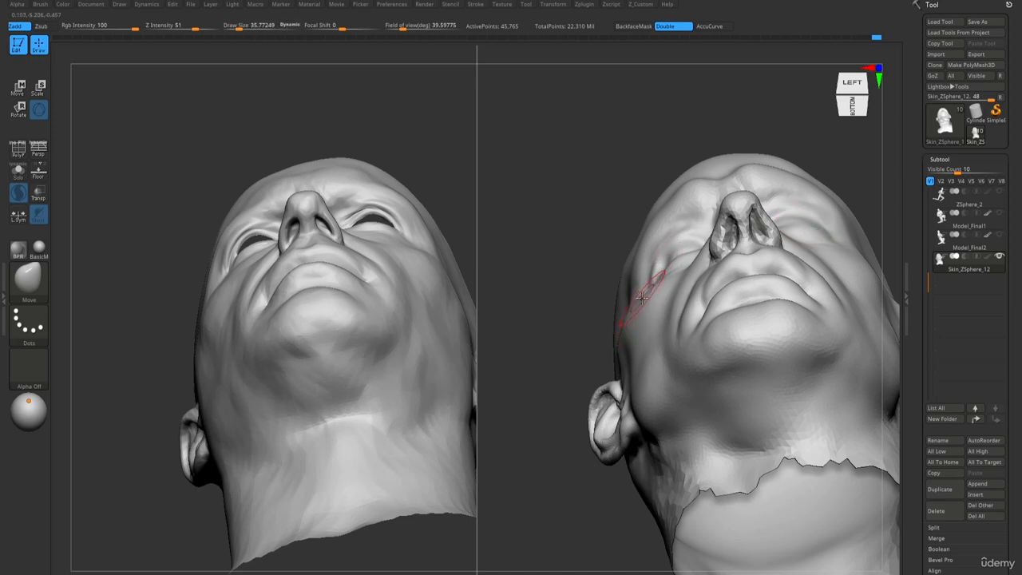
{"action": "key", "text": "]"}
{"action": "mouse_move", "coordinate": [648, 297]}
{"action": "right_mouse_down", "text": "ctrl"}
{"action": "mouse_move", "coordinate": [609, 174]}
{"action": "mouse_move", "coordinate": [613, 217]}
{"action": "mouse_move", "coordinate": [627, 228]}
{"action": "mouse_move", "coordinate": [618, 219]}
{"action": "right_mouse_up", "text": "ctrl"}
{"action": "right_click_drag", "start_coordinate": [619, 219], "coordinate": [678, 297], "text": "ctrl"}
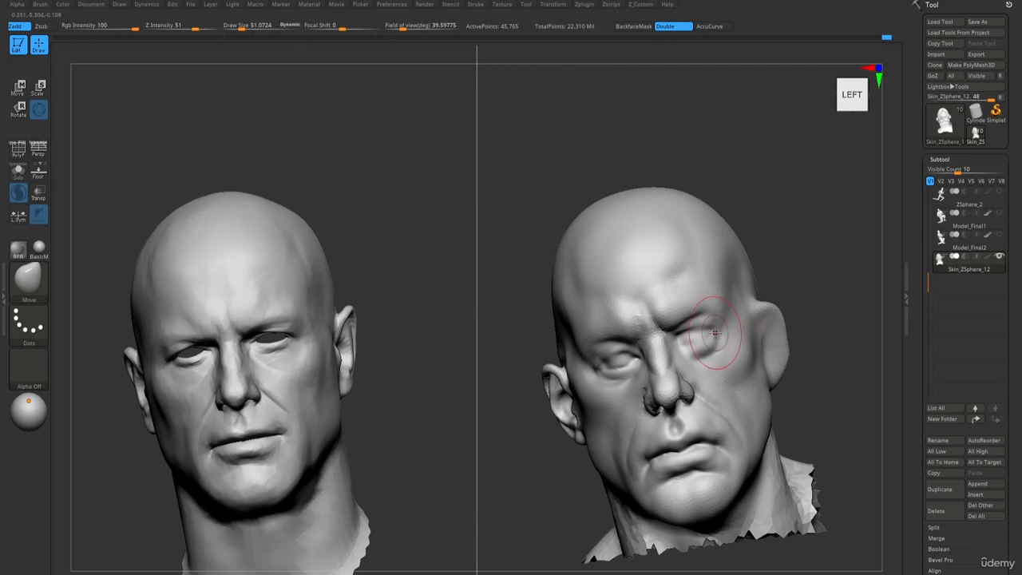
Adjust the outer corner of the head's right eye with the Move brush at draw size about 36.
{"action": "key", "text": "["}
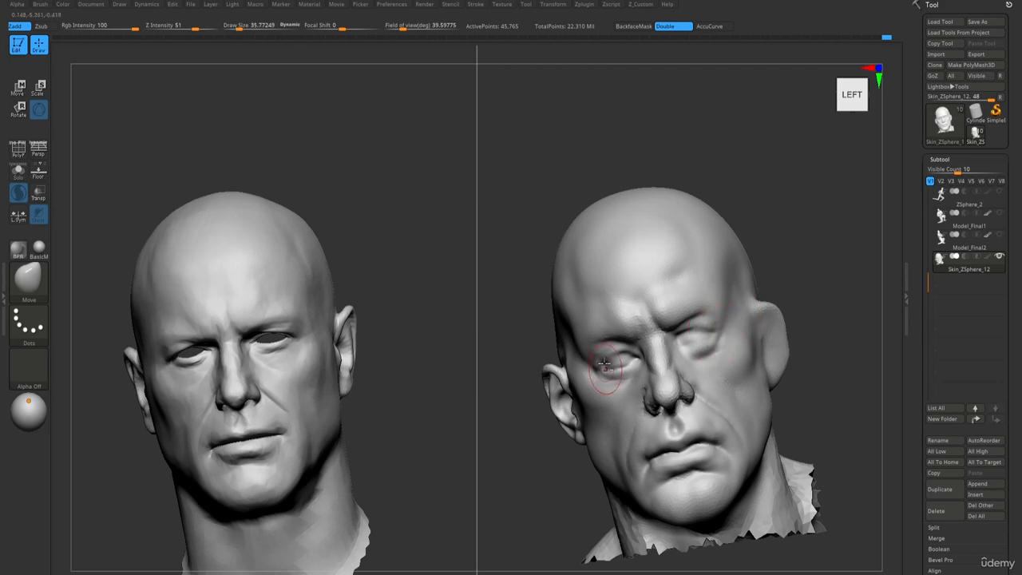
{"action": "right_click_drag", "start_coordinate": [604, 363], "coordinate": [594, 231], "text": "ctrl"}
{"action": "right_click_drag", "start_coordinate": [595, 231], "coordinate": [605, 230]}
{"action": "right_click_drag", "start_coordinate": [605, 230], "coordinate": [691, 359], "text": "ctrl"}
{"action": "mouse_move", "coordinate": [691, 360]}
{"action": "right_mouse_down"}
{"action": "mouse_move", "coordinate": [661, 361]}
{"action": "mouse_move", "coordinate": [684, 354]}
{"action": "mouse_move", "coordinate": [673, 360]}
{"action": "mouse_move", "coordinate": [701, 368]}
{"action": "right_mouse_up"}
Fill and soften the brow and upper lid areas around both eyes with C_Clay and smoothing.
{"action": "key", "text": "c"}
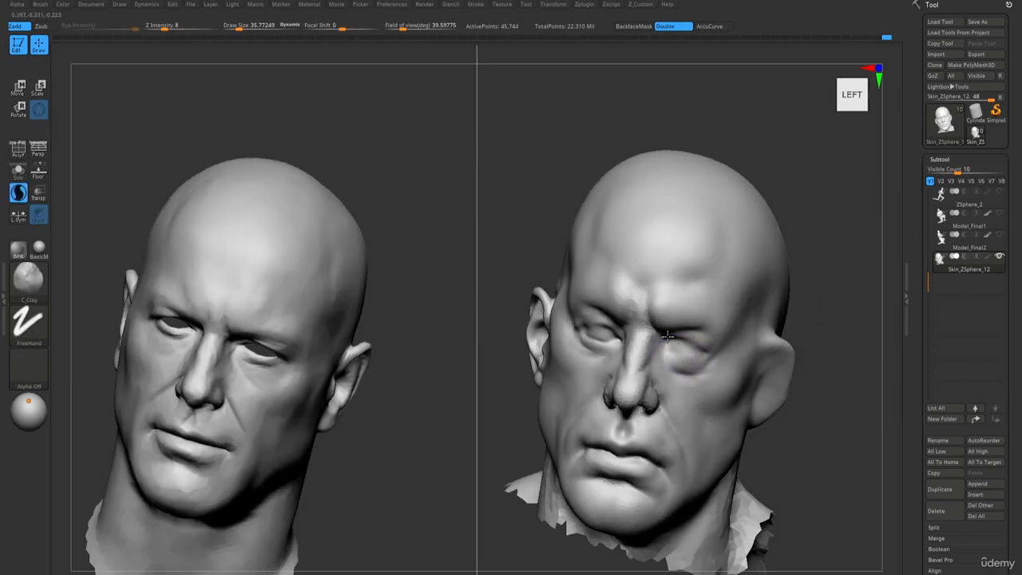
{"action": "mouse_move", "coordinate": [667, 336]}
{"action": "right_mouse_down"}
{"action": "mouse_move", "coordinate": [580, 339]}
{"action": "mouse_move", "coordinate": [606, 347]}
{"action": "mouse_move", "coordinate": [586, 338]}
{"action": "mouse_move", "coordinate": [603, 339]}
{"action": "mouse_move", "coordinate": [586, 248]}
{"action": "mouse_move", "coordinate": [575, 247]}
{"action": "mouse_move", "coordinate": [564, 257]}
{"action": "mouse_move", "coordinate": [599, 263]}
{"action": "mouse_move", "coordinate": [608, 282]}
{"action": "mouse_move", "coordinate": [602, 372]}
{"action": "right_mouse_up"}
{"action": "key", "text": "shift"}
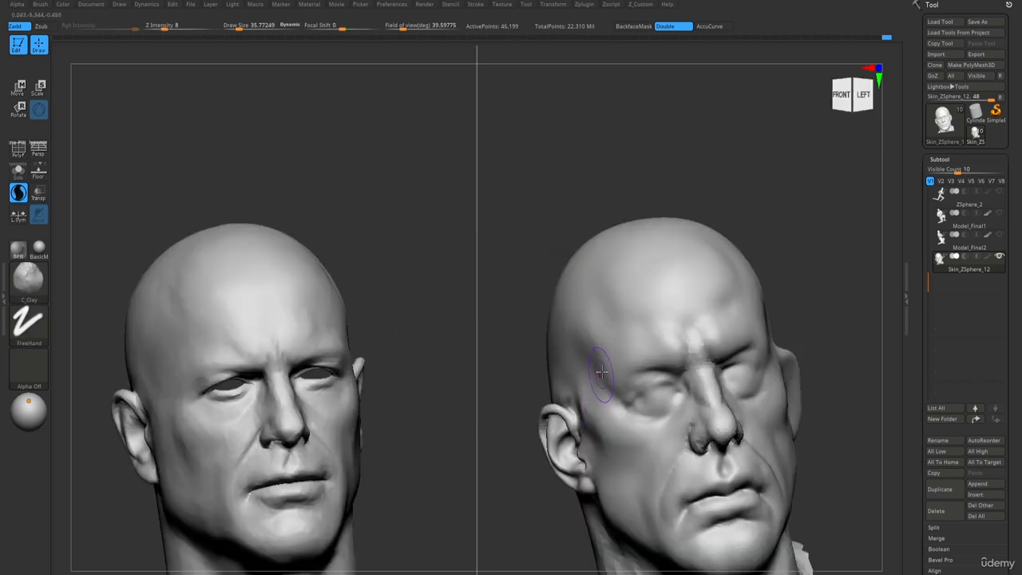
Build up the head's right temple beside the eye with C_Clay, reducing the draw size to about 21.
{"action": "left_click_drag", "start_coordinate": [602, 372], "coordinate": [605, 389]}
{"action": "right_click_drag", "start_coordinate": [604, 373], "coordinate": [615, 365]}
{"action": "left_click_drag", "start_coordinate": [616, 367], "coordinate": [621, 389]}
{"action": "right_click_drag", "start_coordinate": [592, 377], "coordinate": [612, 380]}
{"action": "key", "text": "bracketleft"}
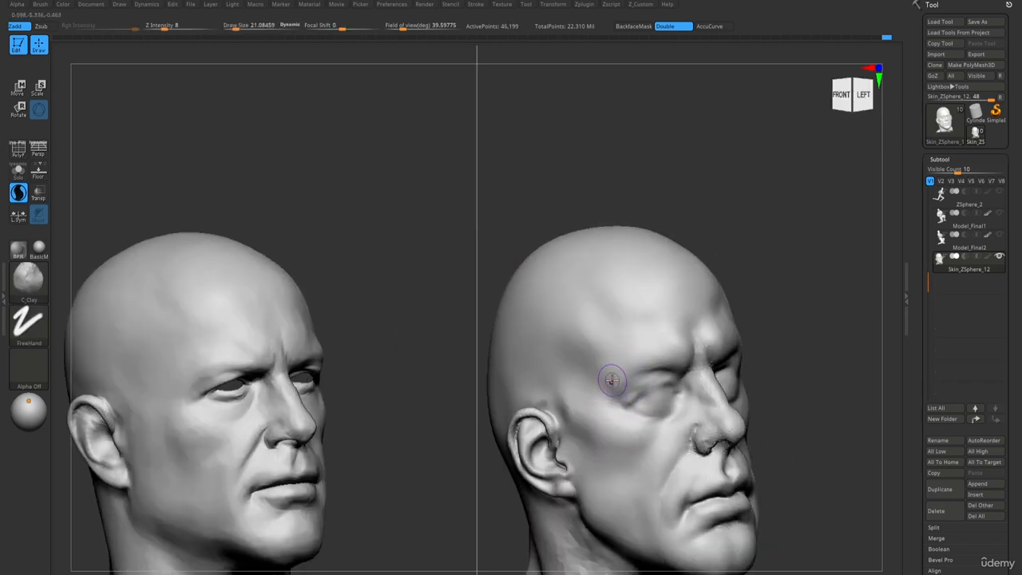
Blend the head's right temple and cheekbone with C_Clay at draw size about 42, then reduce the draw size to about 19.
{"action": "key", "text": "bracketright"}
{"action": "key", "text": "bracketright"}
{"action": "key", "text": "bracketright"}
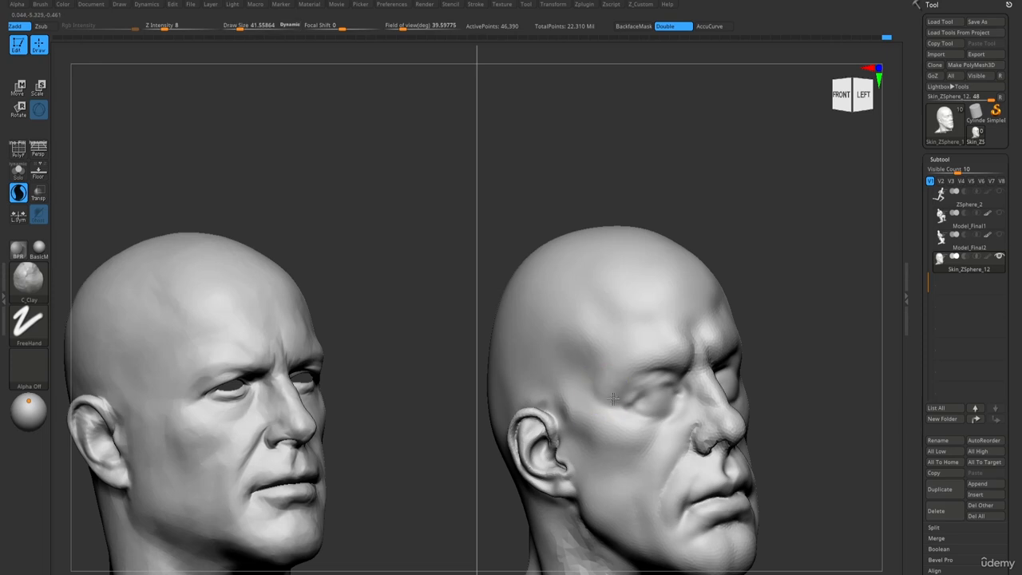
{"action": "key", "text": "bracketleft"}
{"action": "key", "text": "bracketleft"}
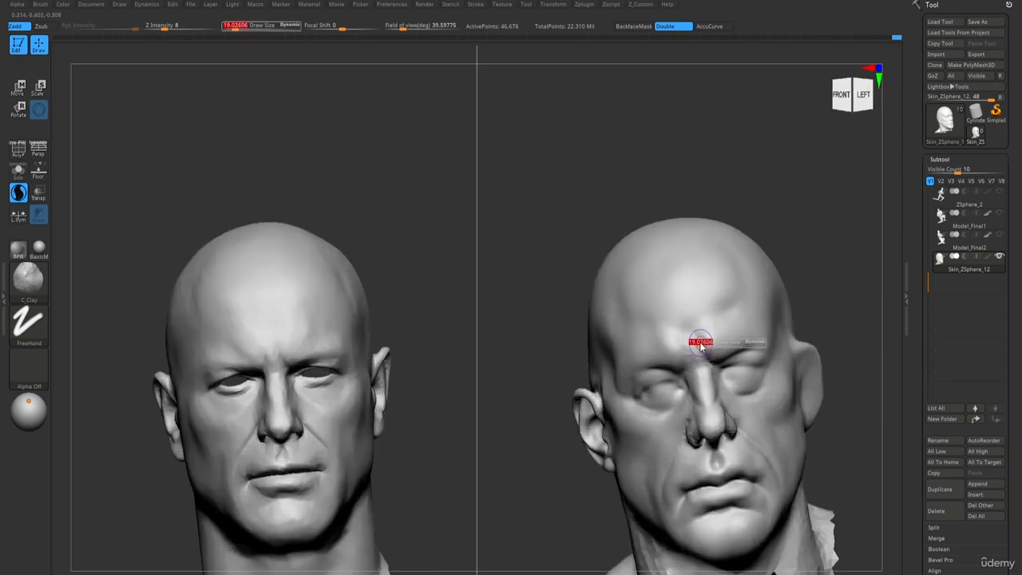
Blend the temples on both sides of the head with C_Clay and smoothing, raising the draw size to about 45.
{"action": "key", "text": "bracketright"}
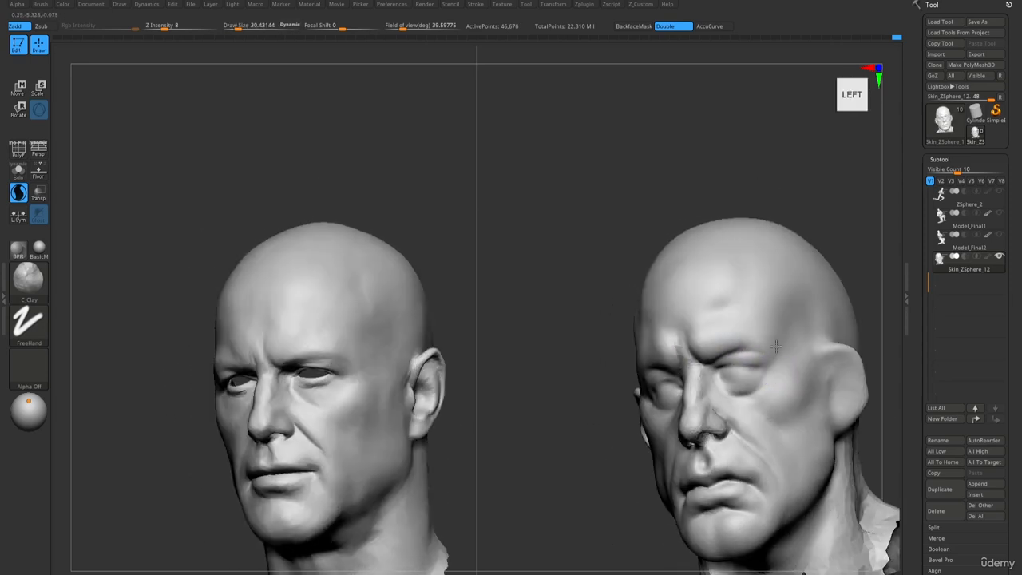
{"action": "left_click_drag", "start_coordinate": [788, 351], "coordinate": [767, 345]}
{"action": "key", "text": "s"}
{"action": "key", "text": "s"}
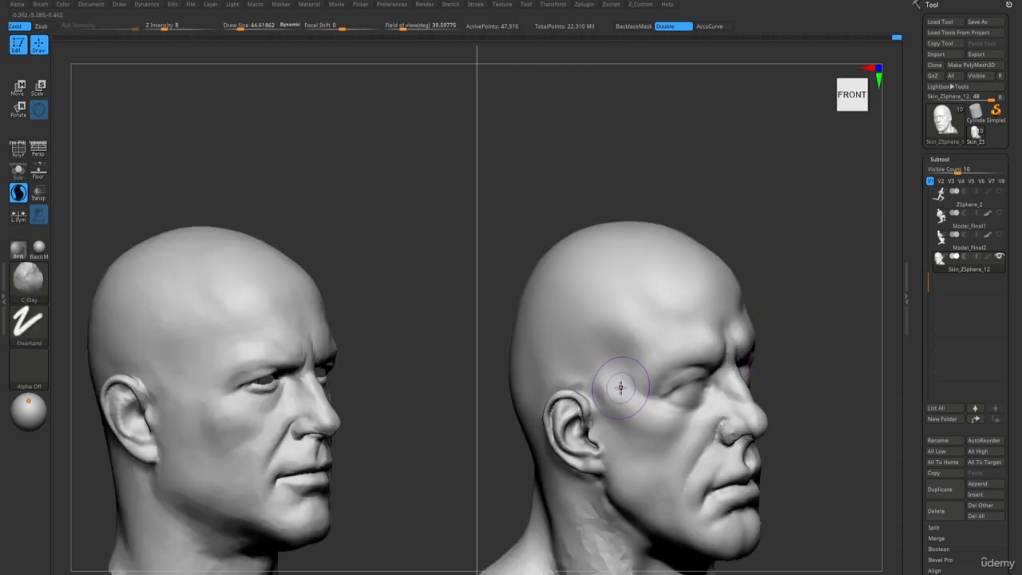
{"action": "left_click_drag", "start_coordinate": [636, 382], "coordinate": [648, 364]}
{"action": "left_click_drag", "start_coordinate": [652, 360], "coordinate": [654, 350], "text": "shift"}
{"action": "mouse_move", "coordinate": [636, 217]}
{"action": "left_mouse_down", "text": "alt"}
{"action": "mouse_move", "coordinate": [638, 207]}
{"action": "mouse_move", "coordinate": [630, 257]}
{"action": "left_mouse_up", "text": "alt"}
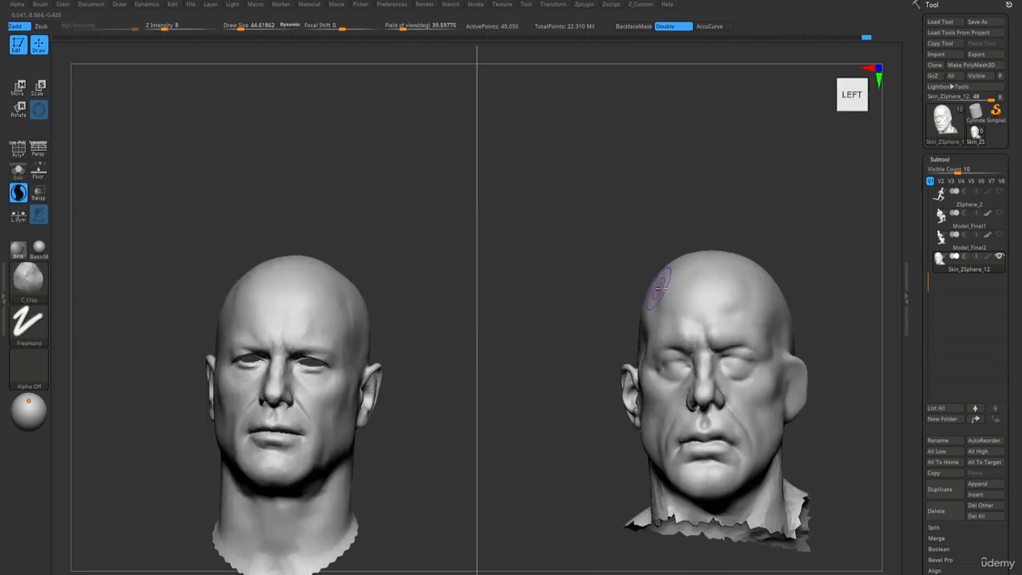
Sculpt the forehead and the brow above the head's right eye with the My_Standard brush at draw size about 45.
{"action": "left_click_drag", "start_coordinate": [730, 308], "coordinate": [758, 353], "text": "alt"}
{"action": "key", "text": "1"}
{"action": "mouse_move", "coordinate": [639, 301]}
{"action": "left_mouse_down", "text": "alt"}
{"action": "mouse_move", "coordinate": [646, 264]}
{"action": "mouse_move", "coordinate": [685, 267]}
{"action": "left_mouse_up", "text": "alt"}
{"action": "left_click_drag", "start_coordinate": [638, 232], "coordinate": [642, 269], "text": "alt"}
{"action": "left_click_drag", "start_coordinate": [661, 375], "coordinate": [715, 354]}
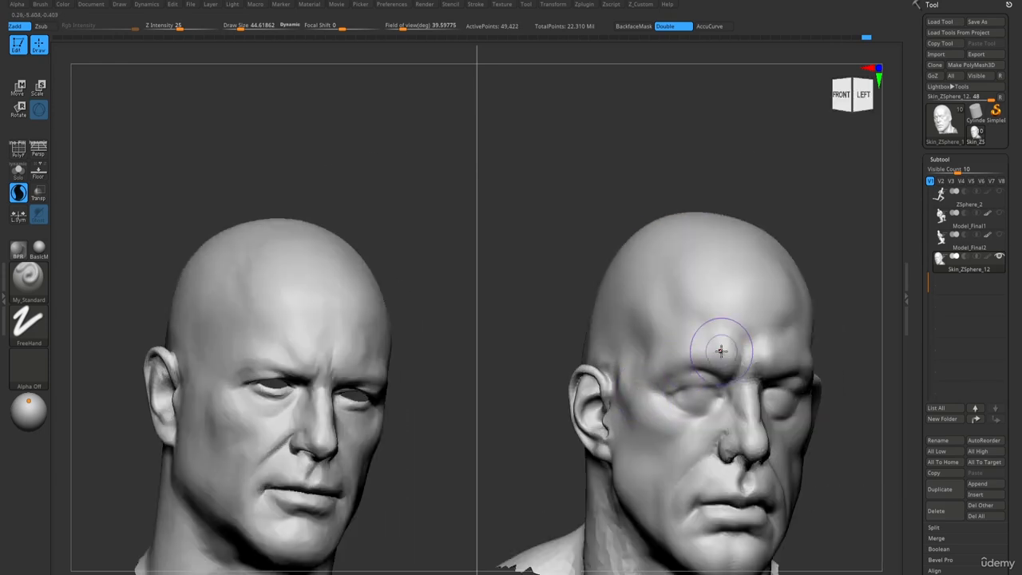
{"action": "left_click_drag", "start_coordinate": [638, 275], "coordinate": [640, 240], "text": "alt"}
{"action": "mouse_move", "coordinate": [641, 239]}
{"action": "left_mouse_down"}
{"action": "mouse_move", "coordinate": [620, 242]}
{"action": "mouse_move", "coordinate": [623, 263]}
{"action": "left_mouse_up"}
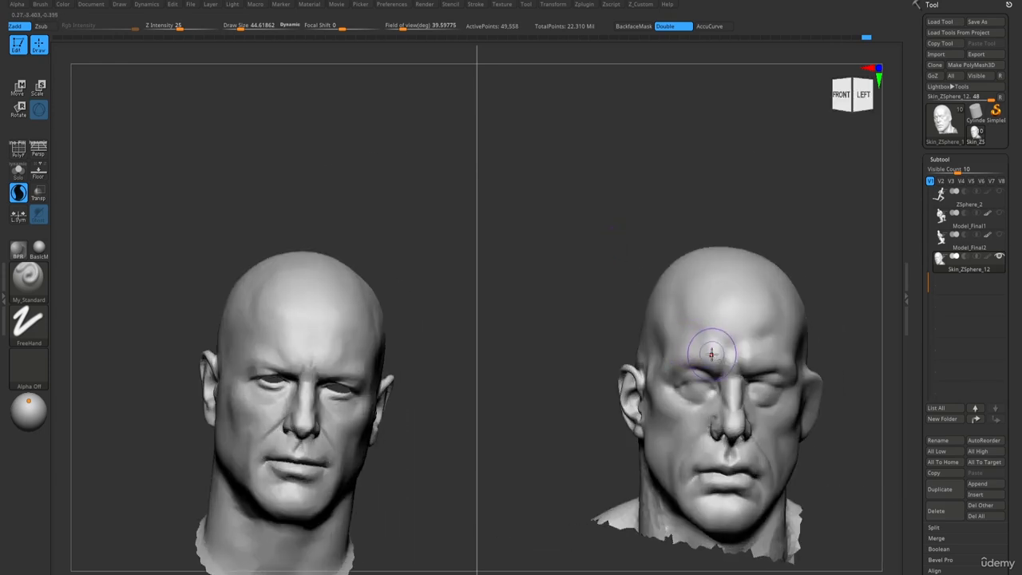
Smooth the head's right brow and fill the right temple with C_Clay, raising the draw size to about 65.
{"action": "key", "text": "b"}
{"action": "key", "text": "m"}
{"action": "key", "text": "v"}
{"action": "left_click_drag", "start_coordinate": [704, 357], "coordinate": [644, 369], "text": "shift"}
{"action": "key", "text": "2"}
{"action": "left_click_drag", "start_coordinate": [582, 351], "coordinate": [591, 394], "text": "alt"}
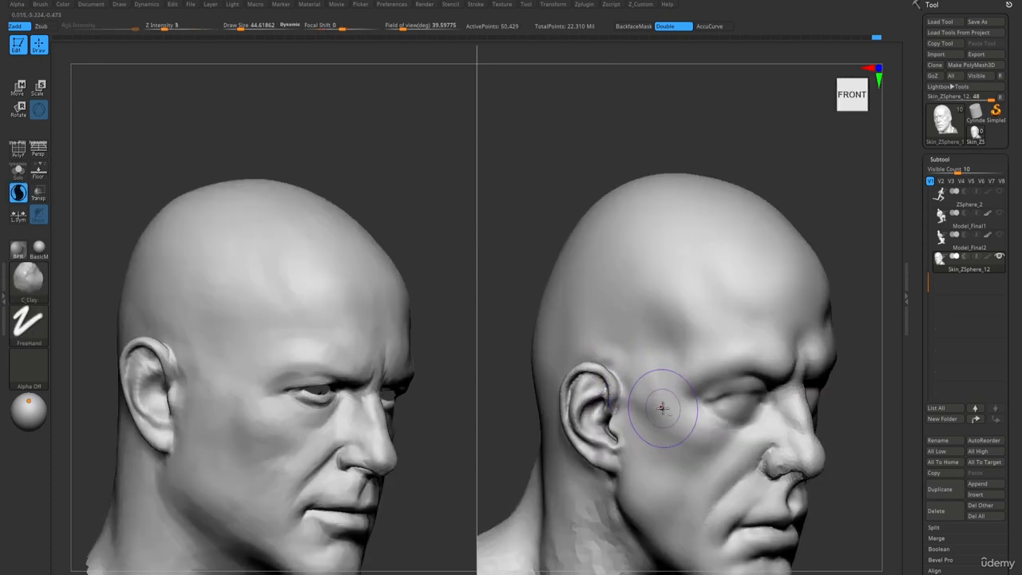
{"action": "key", "text": "s"}
{"action": "mouse_move", "coordinate": [641, 370]}
{"action": "left_mouse_down"}
{"action": "mouse_move", "coordinate": [664, 373]}
{"action": "mouse_move", "coordinate": [660, 354]}
{"action": "left_mouse_up"}
{"action": "mouse_move", "coordinate": [660, 351]}
{"action": "right_mouse_down", "text": "ctrl"}
{"action": "mouse_move", "coordinate": [617, 273]}
{"action": "mouse_move", "coordinate": [611, 292]}
{"action": "mouse_move", "coordinate": [640, 345]}
{"action": "right_mouse_up", "text": "ctrl"}
Fill and smooth the head's left temple in front of the ear with C_Clay at draw size about 65.
{"action": "right_click_drag", "start_coordinate": [752, 387], "coordinate": [793, 394]}
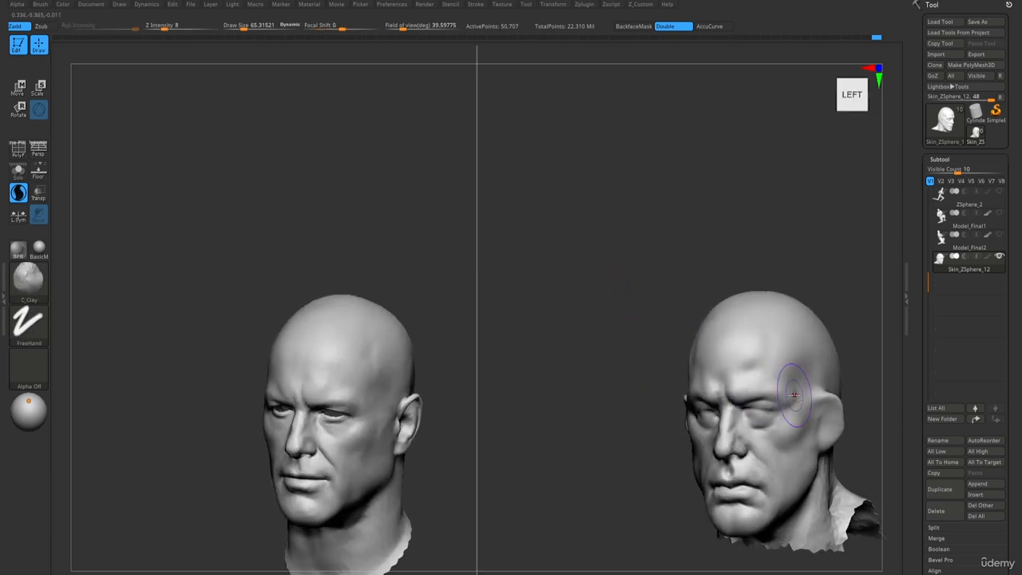
{"action": "left_click_drag", "start_coordinate": [807, 398], "coordinate": [817, 397]}
{"action": "left_click_drag", "start_coordinate": [818, 398], "coordinate": [803, 394], "text": "shift"}
{"action": "mouse_move", "coordinate": [803, 394]}
{"action": "right_mouse_down", "text": "ctrl"}
{"action": "mouse_move", "coordinate": [694, 258]}
{"action": "mouse_move", "coordinate": [766, 403]}
{"action": "mouse_move", "coordinate": [746, 358]}
{"action": "right_mouse_up", "text": "ctrl"}
Switch to the Move brush and smooth the area below the head's right eye and the left cheek.
{"action": "key", "text": "b"}
{"action": "key", "text": "m"}
{"action": "key", "text": "v"}
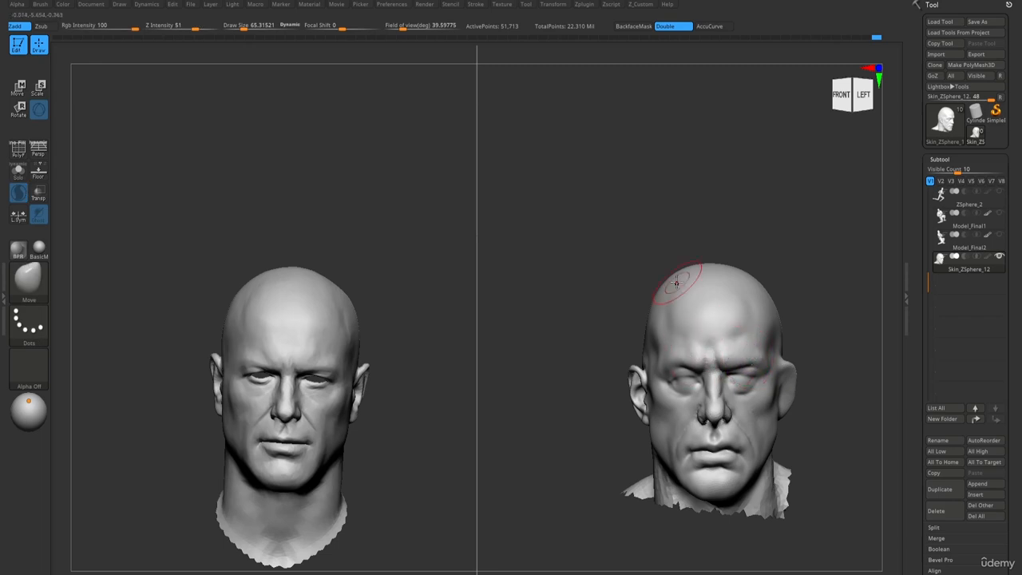
{"action": "mouse_move", "coordinate": [676, 283]}
{"action": "right_mouse_down"}
{"action": "mouse_move", "coordinate": [678, 410]}
{"action": "mouse_move", "coordinate": [696, 409]}
{"action": "right_mouse_up"}
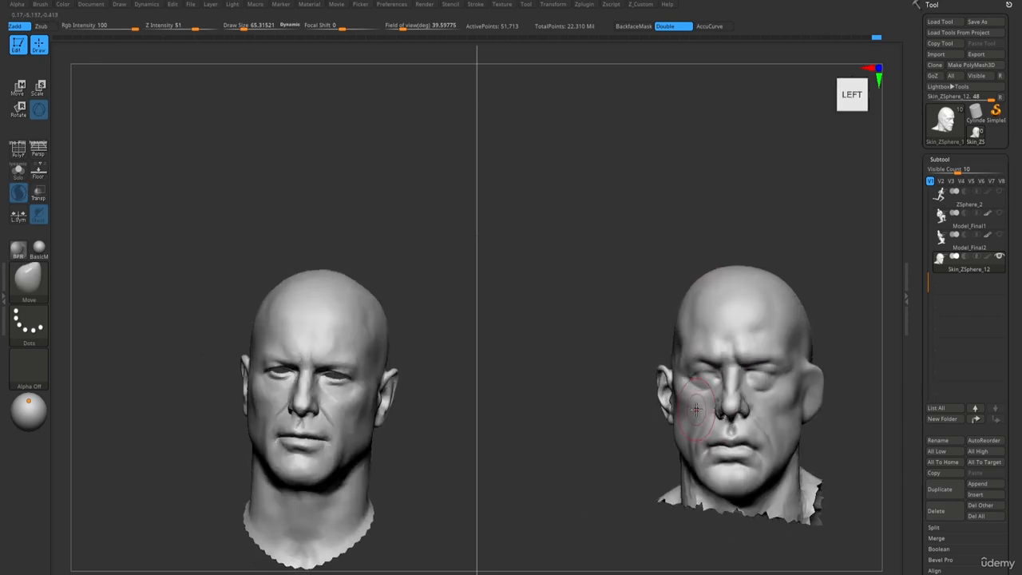
{"action": "right_click_drag", "start_coordinate": [675, 343], "coordinate": [696, 347]}
{"action": "right_click_drag", "start_coordinate": [696, 347], "coordinate": [699, 400], "text": "ctrl"}
{"action": "left_click_drag", "start_coordinate": [717, 409], "coordinate": [701, 391], "text": "shift"}
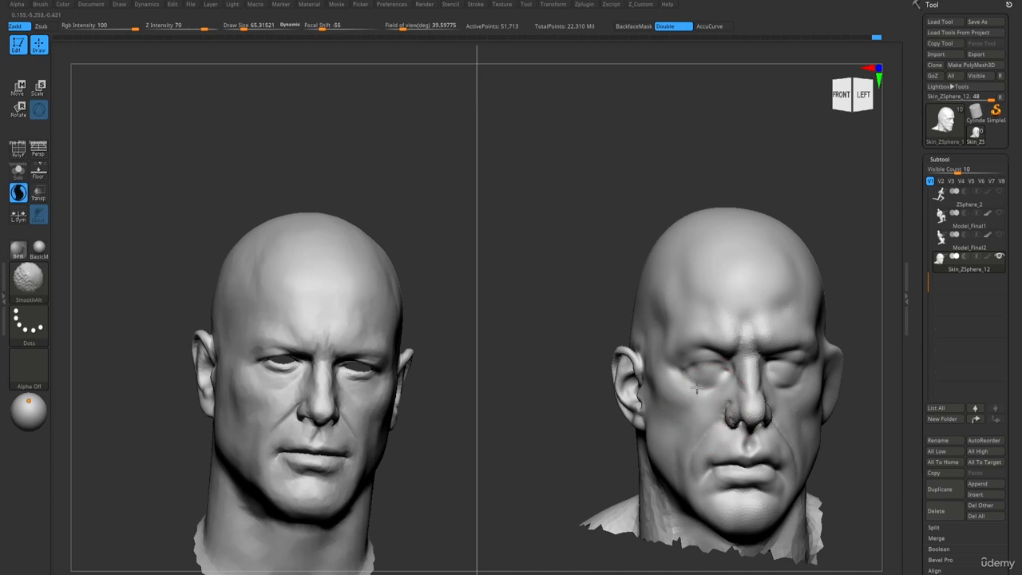
{"action": "mouse_move", "coordinate": [669, 359]}
{"action": "right_mouse_down", "text": "ctrl"}
{"action": "mouse_move", "coordinate": [662, 281]}
{"action": "mouse_move", "coordinate": [685, 289]}
{"action": "right_mouse_up", "text": "ctrl"}
{"action": "right_click_drag", "start_coordinate": [685, 289], "coordinate": [694, 389], "text": "ctrl"}
{"action": "left_click_drag", "start_coordinate": [712, 406], "coordinate": [704, 391], "text": "shift"}
{"action": "mouse_move", "coordinate": [690, 382]}
{"action": "right_mouse_down", "text": "ctrl"}
{"action": "mouse_move", "coordinate": [683, 295]}
{"action": "mouse_move", "coordinate": [662, 297]}
{"action": "mouse_move", "coordinate": [775, 388]}
{"action": "right_mouse_up", "text": "ctrl"}
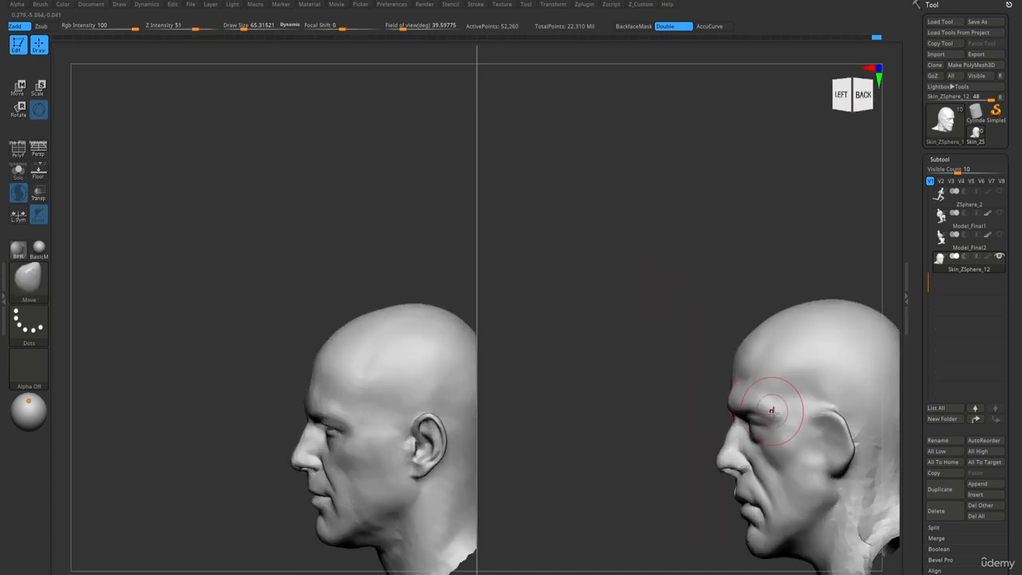
{"action": "left_click_drag", "start_coordinate": [792, 450], "coordinate": [798, 484], "text": "shift"}
Raise the draw size to about 86 and even out the forehead and left temple with C_Clay.
{"action": "mouse_move", "coordinate": [766, 431]}
{"action": "right_mouse_down", "text": "ctrl"}
{"action": "mouse_move", "coordinate": [714, 319]}
{"action": "mouse_move", "coordinate": [727, 320]}
{"action": "mouse_move", "coordinate": [751, 393]}
{"action": "right_mouse_up", "text": "ctrl"}
{"action": "key", "text": "s"}
{"action": "left_click_drag", "start_coordinate": [687, 351], "coordinate": [692, 351]}
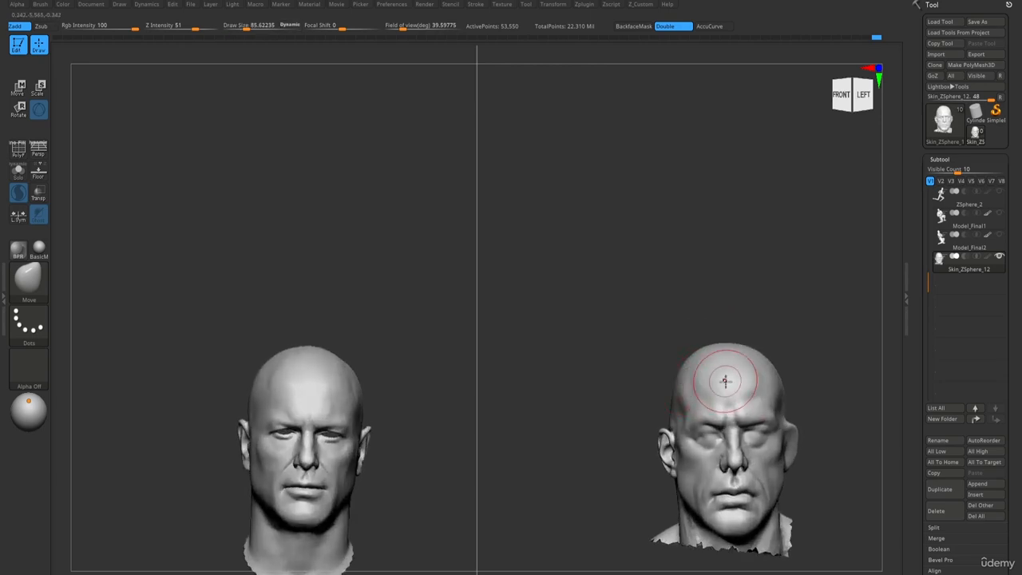
{"action": "mouse_move", "coordinate": [691, 379]}
{"action": "right_mouse_down", "text": "alt"}
{"action": "mouse_move", "coordinate": [700, 395]}
{"action": "mouse_move", "coordinate": [770, 411]}
{"action": "right_mouse_up", "text": "alt"}
{"action": "key", "text": "1"}
{"action": "right_click_drag", "start_coordinate": [755, 338], "coordinate": [750, 315]}
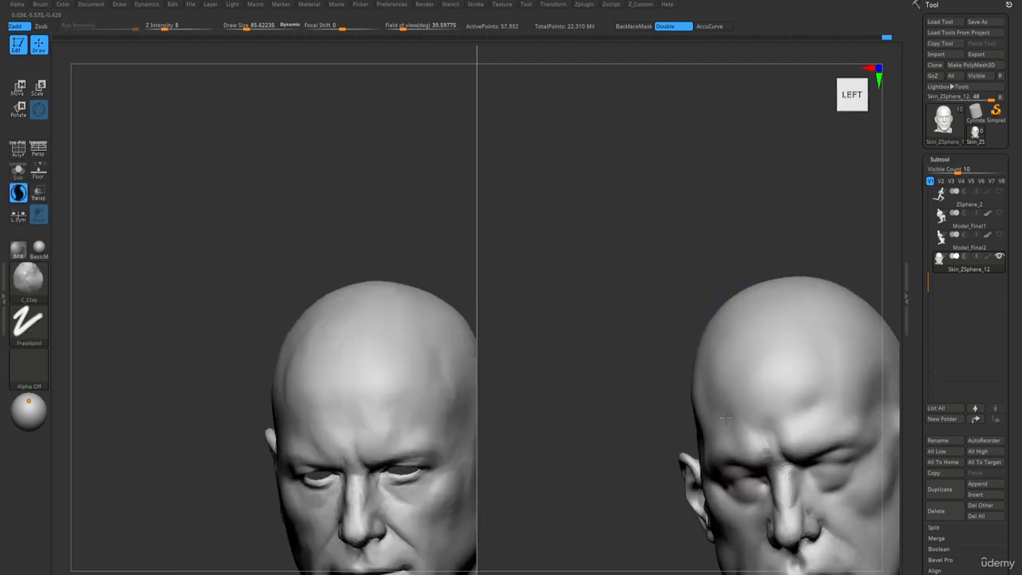
{"action": "right_click_drag", "start_coordinate": [724, 417], "coordinate": [774, 387]}
{"action": "right_click_drag", "start_coordinate": [781, 303], "coordinate": [742, 311], "text": "ctrl"}
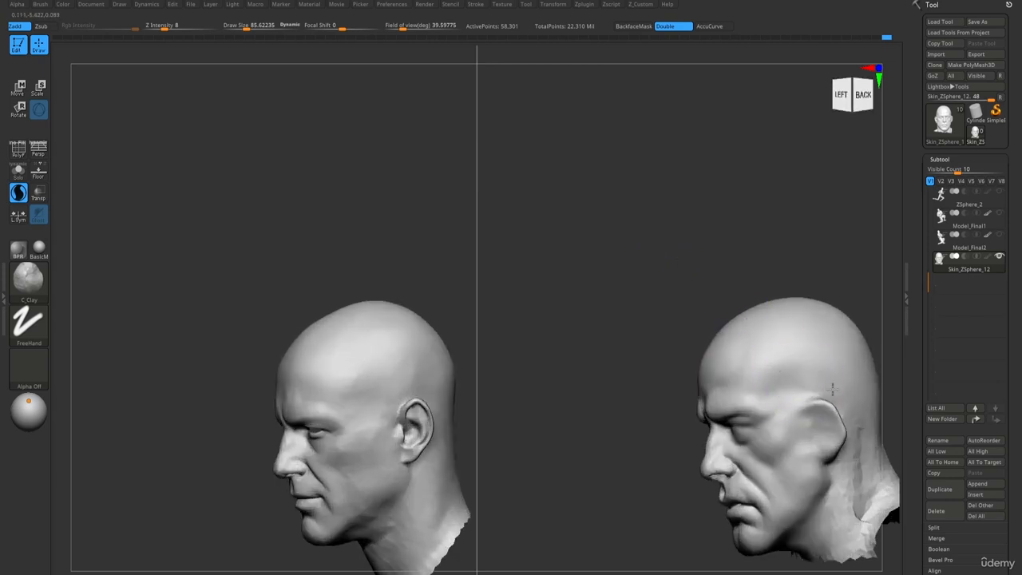
{"action": "right_click_drag", "start_coordinate": [748, 346], "coordinate": [750, 342]}
{"action": "right_click_drag", "start_coordinate": [810, 423], "coordinate": [750, 384]}
Refine the cheeks and cheekbones with C_Clay at draw size about 58, then reduce the draw size to about 36.
{"action": "mouse_move", "coordinate": [691, 440]}
{"action": "right_mouse_down", "text": "ctrl"}
{"action": "mouse_move", "coordinate": [629, 287]}
{"action": "mouse_move", "coordinate": [617, 290]}
{"action": "mouse_move", "coordinate": [661, 362]}
{"action": "mouse_move", "coordinate": [652, 269]}
{"action": "mouse_move", "coordinate": [674, 255]}
{"action": "mouse_move", "coordinate": [663, 269]}
{"action": "mouse_move", "coordinate": [673, 269]}
{"action": "mouse_move", "coordinate": [707, 436]}
{"action": "mouse_move", "coordinate": [701, 418]}
{"action": "right_mouse_up", "text": "ctrl"}
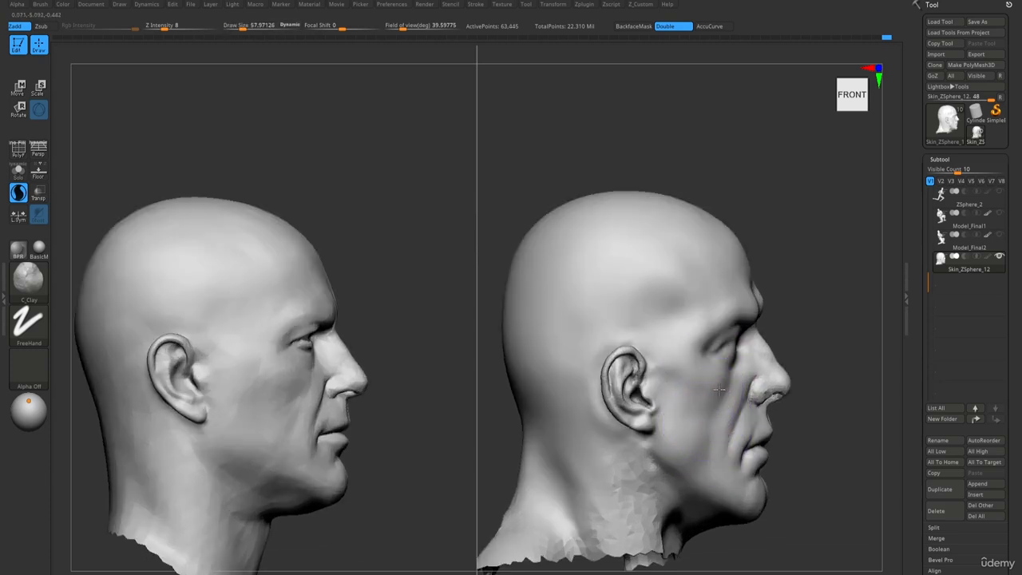
{"action": "right_click_drag", "start_coordinate": [744, 363], "coordinate": [674, 361]}
{"action": "left_click_drag", "start_coordinate": [823, 402], "coordinate": [836, 405]}
{"action": "right_click_drag", "start_coordinate": [836, 405], "coordinate": [809, 356], "text": "alt"}
{"action": "mouse_move", "coordinate": [808, 356]}
{"action": "right_mouse_down", "text": "ctrl"}
{"action": "mouse_move", "coordinate": [679, 234]}
{"action": "mouse_move", "coordinate": [746, 389]}
{"action": "mouse_move", "coordinate": [774, 383]}
{"action": "right_mouse_up", "text": "ctrl"}
{"action": "right_click_drag", "start_coordinate": [675, 377], "coordinate": [706, 247]}
{"action": "right_click_drag", "start_coordinate": [732, 340], "coordinate": [739, 379], "text": "ctrl"}
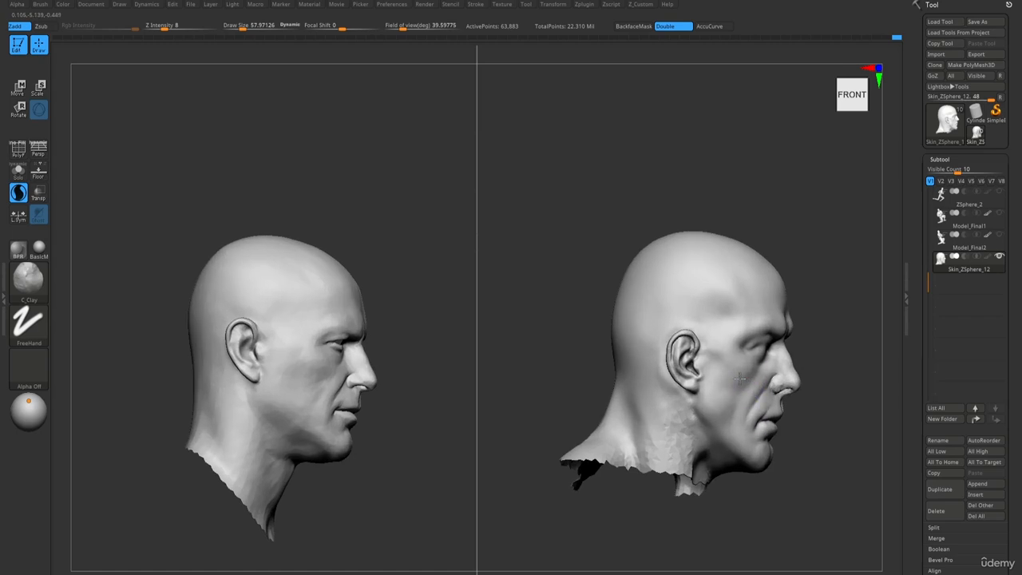
{"action": "right_click_drag", "start_coordinate": [747, 318], "coordinate": [759, 379]}
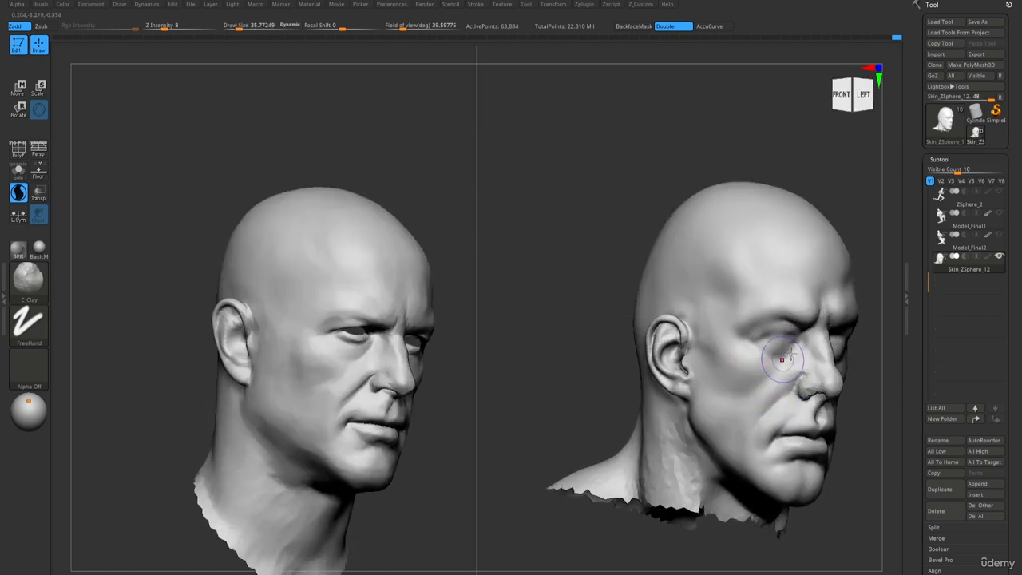
Soften the head's left cheek and under-eye area, then the right cheekbone, with C_Clay and smoothing at draw size about 39.
{"action": "right_click_drag", "start_coordinate": [747, 275], "coordinate": [676, 208], "text": "ctrl"}
{"action": "right_click_drag", "start_coordinate": [755, 299], "coordinate": [792, 318], "text": "ctrl"}
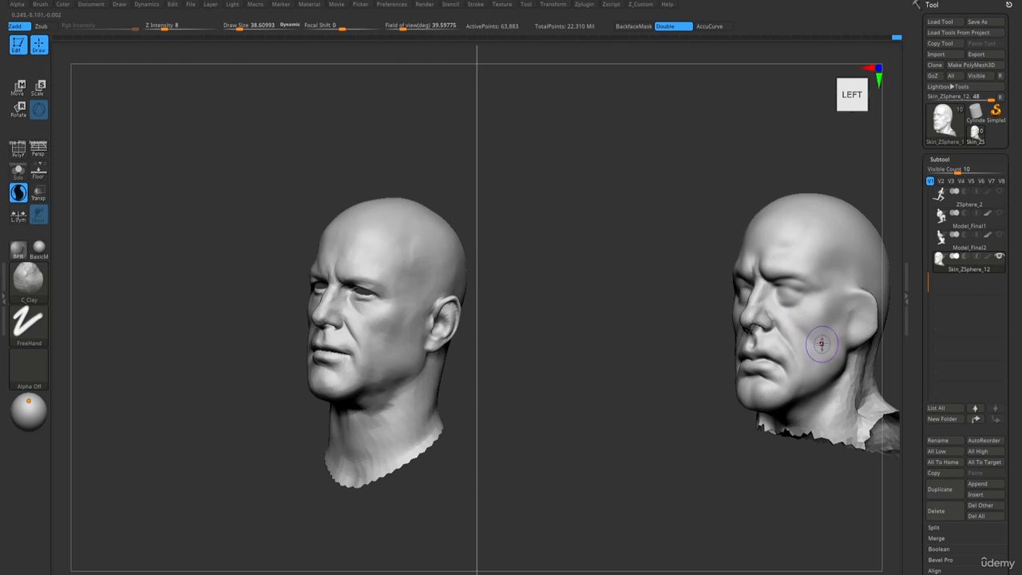
{"action": "left_click_drag", "start_coordinate": [797, 335], "coordinate": [787, 352], "text": "shift"}
{"action": "right_click_drag", "start_coordinate": [782, 339], "coordinate": [740, 254], "text": "ctrl"}
{"action": "mouse_move", "coordinate": [740, 254]}
{"action": "right_mouse_down"}
{"action": "mouse_move", "coordinate": [697, 249]}
{"action": "mouse_move", "coordinate": [739, 306]}
{"action": "right_mouse_up"}
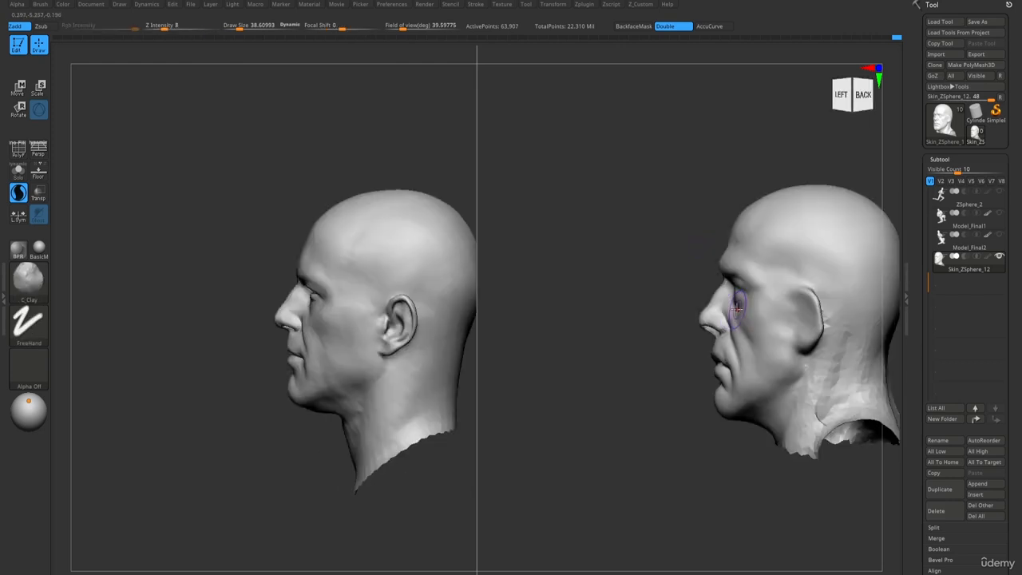
{"action": "left_click_drag", "start_coordinate": [742, 313], "coordinate": [759, 323], "text": "shift"}
{"action": "mouse_move", "coordinate": [781, 355]}
{"action": "right_mouse_down", "text": "ctrl"}
{"action": "mouse_move", "coordinate": [695, 212]}
{"action": "mouse_move", "coordinate": [707, 219]}
{"action": "mouse_move", "coordinate": [722, 291]}
{"action": "mouse_move", "coordinate": [720, 244]}
{"action": "mouse_move", "coordinate": [722, 300]}
{"action": "right_mouse_up", "text": "ctrl"}
{"action": "right_click_drag", "start_coordinate": [768, 348], "coordinate": [770, 323]}
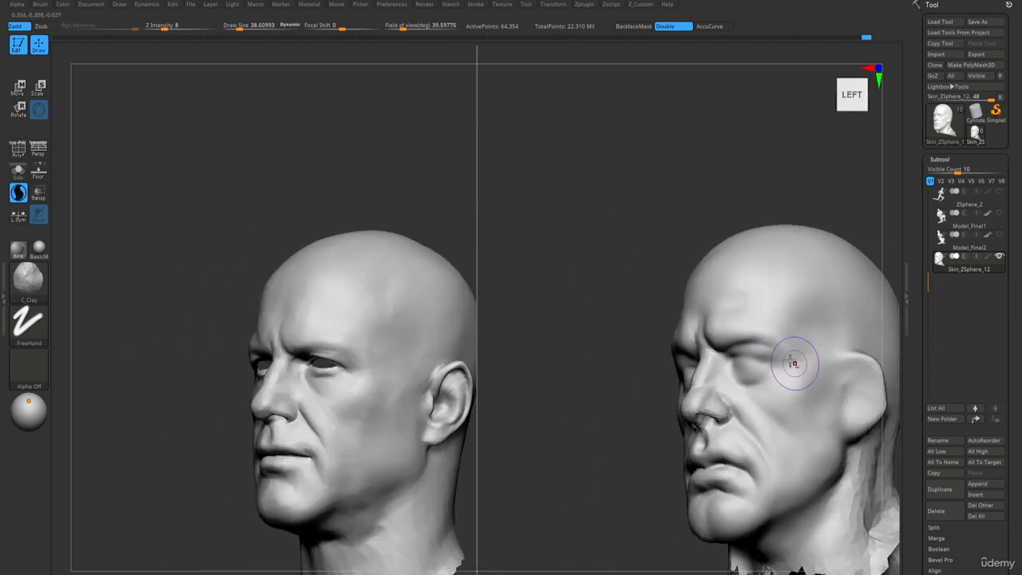
{"action": "mouse_move", "coordinate": [793, 363]}
{"action": "right_mouse_down"}
{"action": "mouse_move", "coordinate": [758, 326]}
{"action": "mouse_move", "coordinate": [689, 298]}
{"action": "right_mouse_up"}
{"action": "key", "text": "shift"}
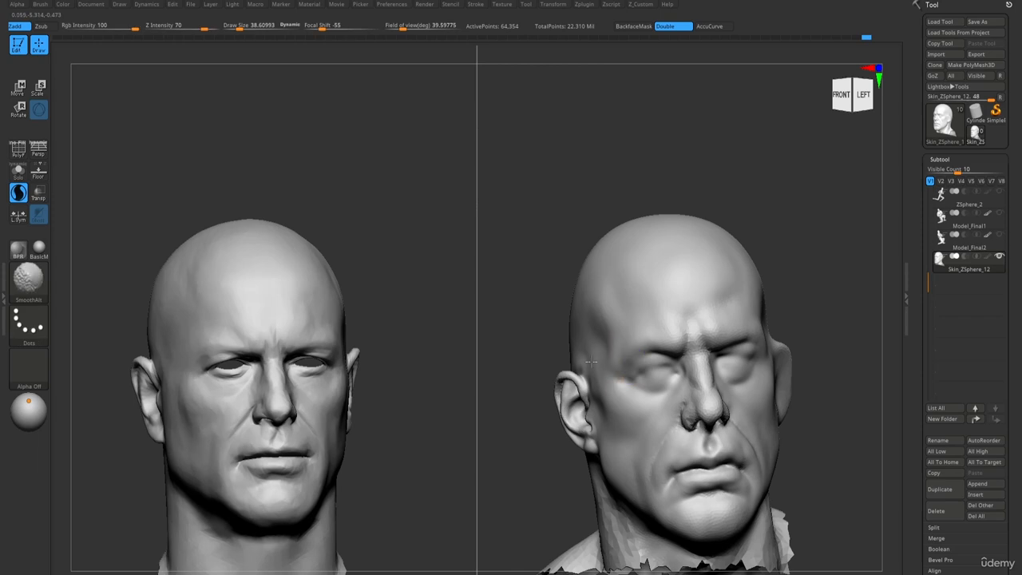
{"action": "mouse_move", "coordinate": [626, 372]}
{"action": "right_mouse_down", "text": "ctrl"}
{"action": "mouse_move", "coordinate": [632, 197]}
{"action": "mouse_move", "coordinate": [631, 240]}
{"action": "mouse_move", "coordinate": [597, 251]}
{"action": "right_mouse_up", "text": "ctrl"}
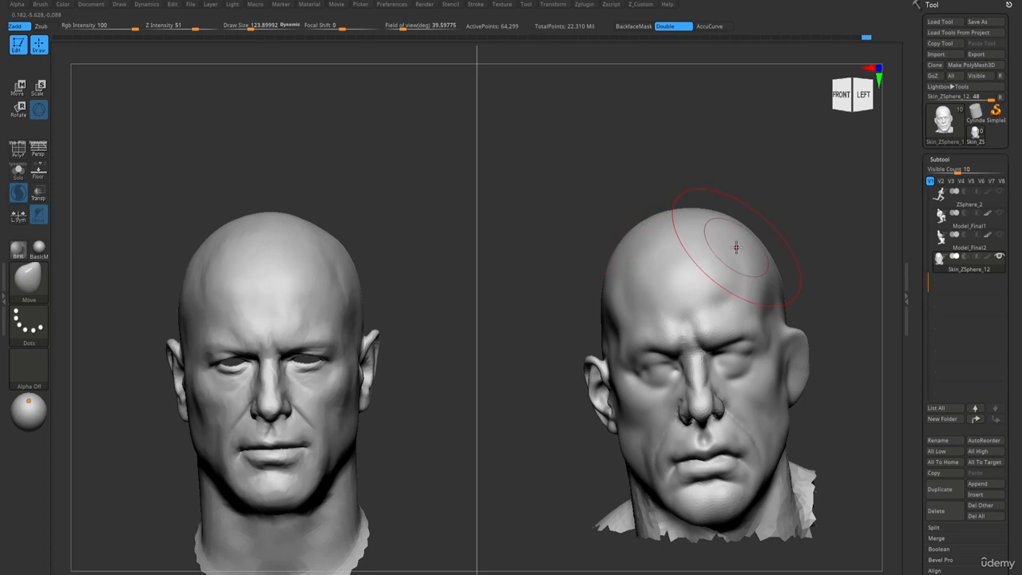
Adjust the overall shape of the cranium with the Move brush, starting at draw size about 124.
{"action": "right_click_drag", "start_coordinate": [731, 249], "coordinate": [650, 240]}
{"action": "mouse_move", "coordinate": [650, 239]}
{"action": "right_mouse_down", "text": "ctrl"}
{"action": "mouse_move", "coordinate": [671, 440]}
{"action": "mouse_move", "coordinate": [677, 278]}
{"action": "mouse_move", "coordinate": [687, 288]}
{"action": "mouse_move", "coordinate": [716, 275]}
{"action": "right_mouse_up", "text": "ctrl"}
{"action": "key", "text": "s"}
{"action": "left_click_drag", "start_coordinate": [717, 275], "coordinate": [709, 274]}
{"action": "mouse_move", "coordinate": [709, 275]}
{"action": "right_mouse_down"}
{"action": "mouse_move", "coordinate": [718, 275]}
{"action": "mouse_move", "coordinate": [708, 269]}
{"action": "right_mouse_up"}
{"action": "key", "text": "s"}
{"action": "left_click_drag", "start_coordinate": [708, 269], "coordinate": [692, 257]}
{"action": "key", "text": "s"}
Switch to DamStandard at draw size about 26 and refine and smooth the nose and nostril wings.
{"action": "key", "text": "b"}
{"action": "key", "text": "d"}
{"action": "key", "text": "s"}
{"action": "key", "text": "s"}
{"action": "right_click_drag", "start_coordinate": [644, 253], "coordinate": [654, 261]}
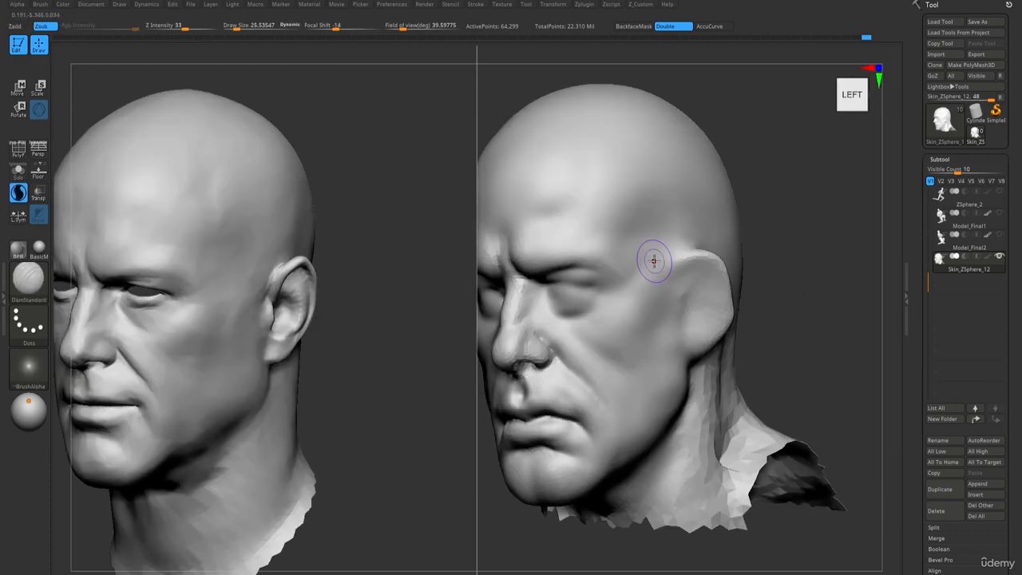
{"action": "key", "text": "shift"}
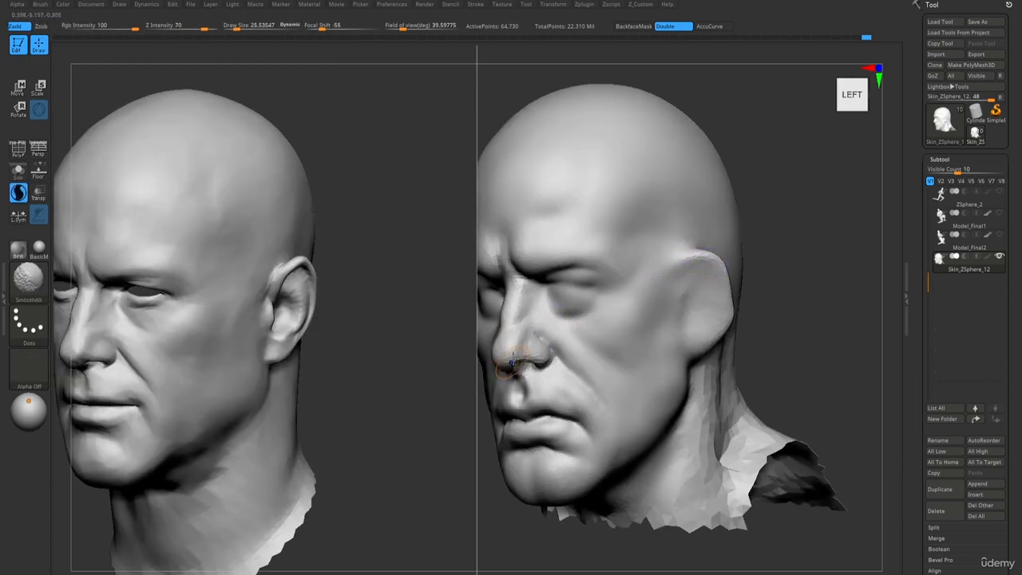
{"action": "mouse_move", "coordinate": [540, 396]}
{"action": "right_mouse_down"}
{"action": "mouse_move", "coordinate": [521, 353]}
{"action": "mouse_move", "coordinate": [550, 386]}
{"action": "right_mouse_up"}
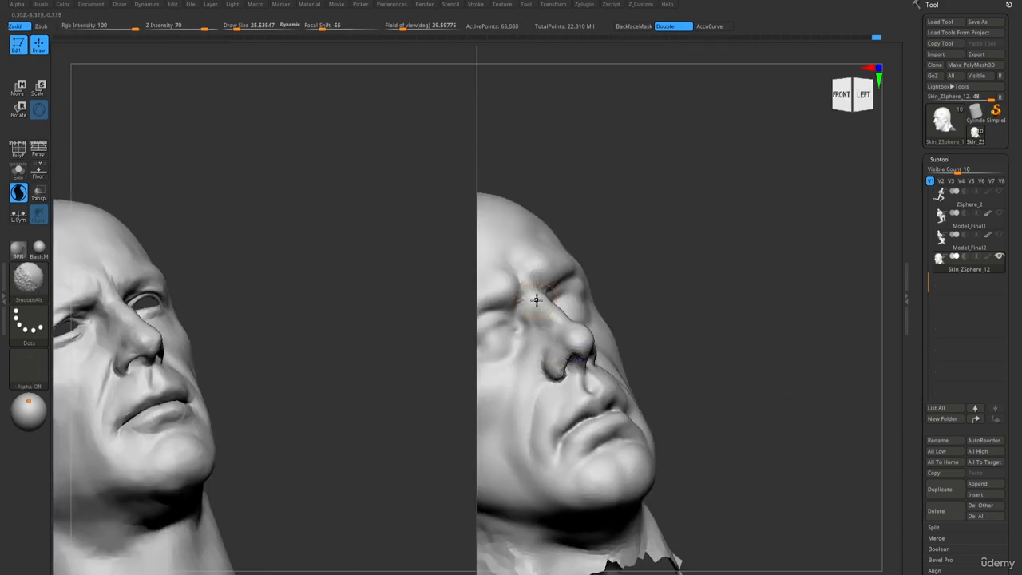
{"action": "right_click_drag", "start_coordinate": [594, 404], "coordinate": [584, 386]}
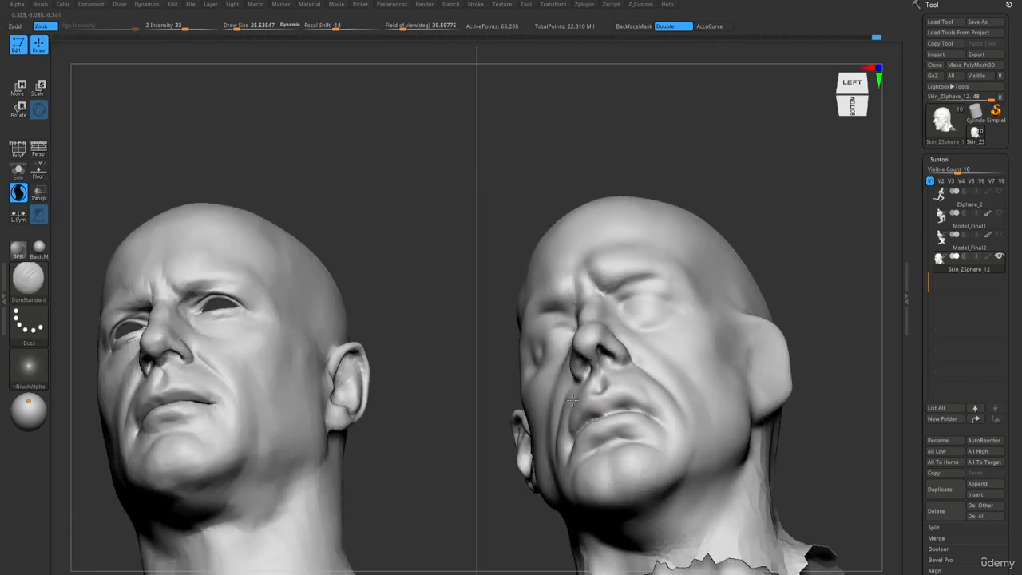
{"action": "left_click_drag", "start_coordinate": [600, 364], "coordinate": [604, 351], "text": "shift"}
Smooth the upper lip, the mouth corners and the lower lip from a low viewing angle.
{"action": "right_click_drag", "start_coordinate": [615, 416], "coordinate": [597, 421]}
{"action": "left_click_drag", "start_coordinate": [594, 420], "coordinate": [671, 431], "text": "shift"}
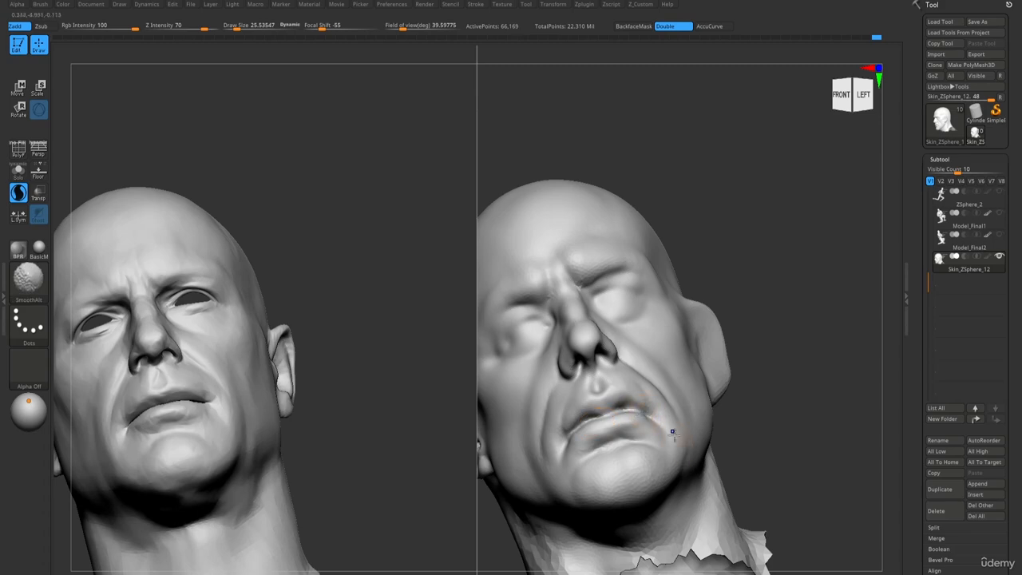
{"action": "right_click_drag", "start_coordinate": [671, 432], "coordinate": [616, 452]}
{"action": "left_click_drag", "start_coordinate": [615, 451], "coordinate": [613, 431], "text": "shift"}
{"action": "mouse_move", "coordinate": [601, 410]}
{"action": "right_mouse_down"}
{"action": "mouse_move", "coordinate": [641, 368]}
{"action": "mouse_move", "coordinate": [599, 337]}
{"action": "mouse_move", "coordinate": [596, 364]}
{"action": "right_mouse_up"}
Carve and smooth both nostril openings with DamStandard at draw size about 17, then reduce the draw size to about 9.
{"action": "key", "text": "s"}
{"action": "left_click", "coordinate": [594, 364]}
{"action": "left_click_drag", "start_coordinate": [592, 379], "coordinate": [594, 375], "text": "shift"}
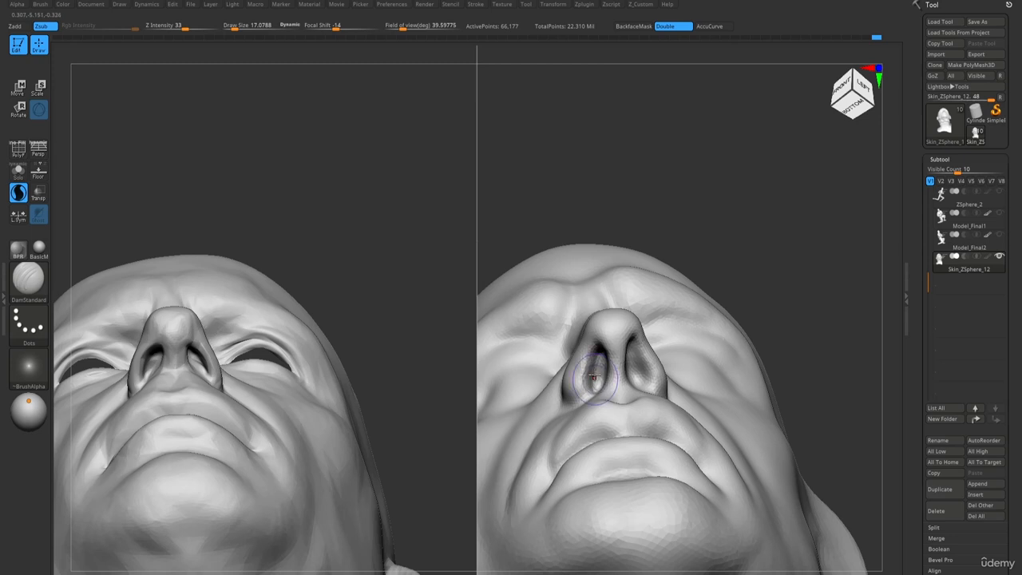
{"action": "left_click_drag", "start_coordinate": [638, 345], "coordinate": [643, 368]}
{"action": "right_click_drag", "start_coordinate": [641, 371], "coordinate": [633, 354]}
{"action": "left_click_drag", "start_coordinate": [635, 353], "coordinate": [645, 359], "text": "shift"}
{"action": "right_click_drag", "start_coordinate": [656, 360], "coordinate": [629, 356]}
{"action": "key", "text": "s"}
{"action": "left_click", "coordinate": [625, 354]}
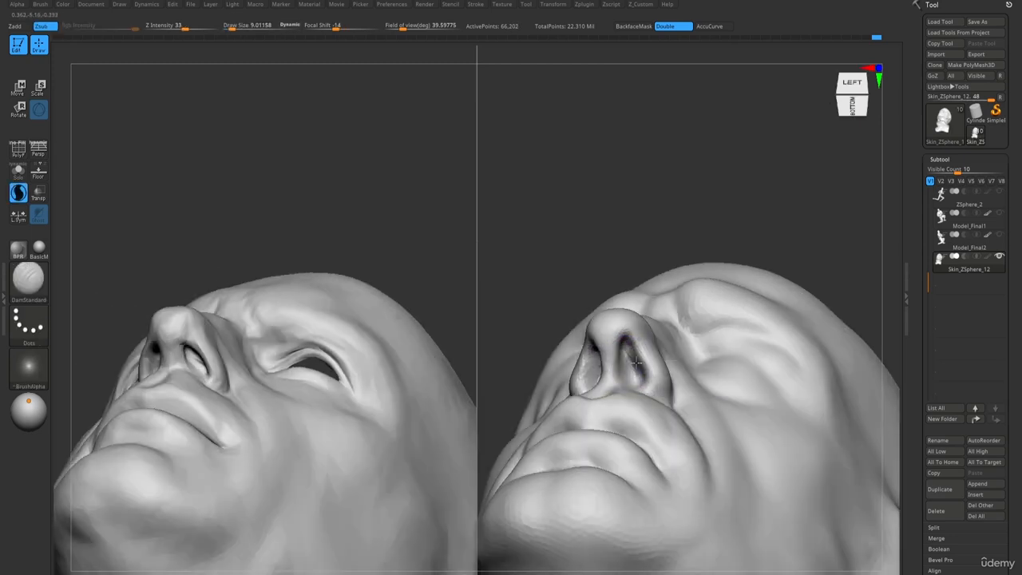
Refine the insides of both nostrils with the My_Standard brush at draw size about 9 and smooth their rims.
{"action": "key", "text": "2"}
{"action": "key", "text": "1"}
{"action": "left_click_drag", "start_coordinate": [632, 365], "coordinate": [636, 375]}
{"action": "right_click_drag", "start_coordinate": [636, 374], "coordinate": [589, 375]}
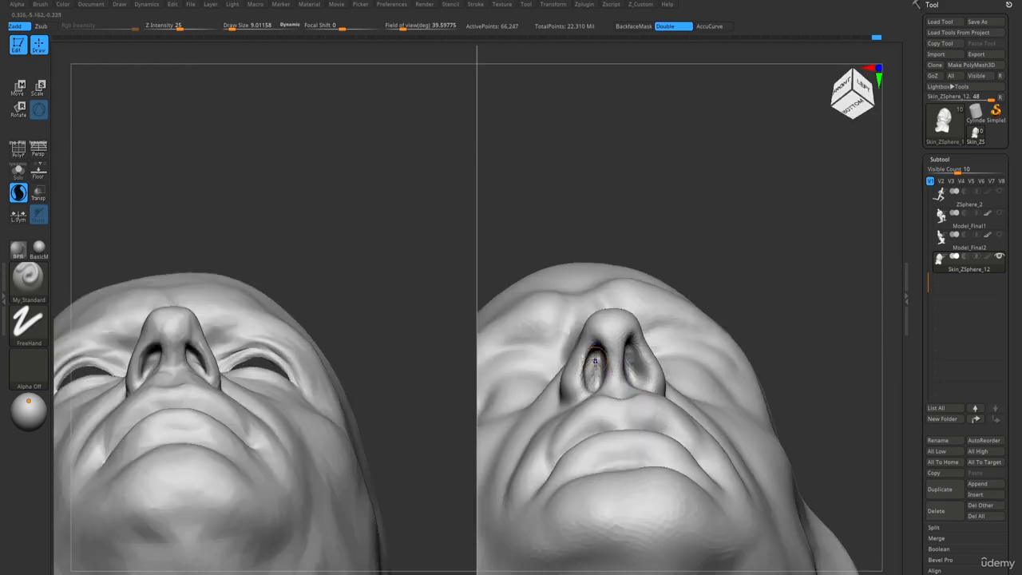
{"action": "left_click_drag", "start_coordinate": [595, 362], "coordinate": [572, 394], "text": "shift"}
{"action": "left_click_drag", "start_coordinate": [637, 351], "coordinate": [644, 420], "text": "shift"}
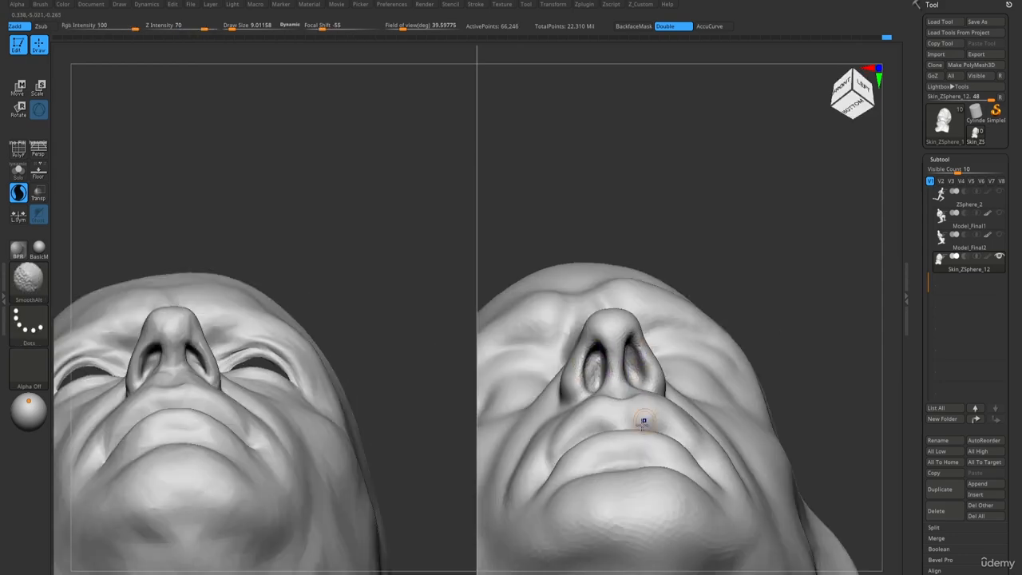
Build up the lower inner edges of both nostrils with My_ClayBuildup at draw size about 9 and smooth them.
{"action": "right_click_drag", "start_coordinate": [643, 420], "coordinate": [615, 303], "text": "ctrl"}
{"action": "mouse_move", "coordinate": [615, 303]}
{"action": "right_mouse_down"}
{"action": "mouse_move", "coordinate": [559, 264]}
{"action": "mouse_move", "coordinate": [583, 314]}
{"action": "mouse_move", "coordinate": [654, 376]}
{"action": "mouse_move", "coordinate": [638, 383]}
{"action": "mouse_move", "coordinate": [647, 386]}
{"action": "right_mouse_up"}
{"action": "key", "text": "b"}
{"action": "key", "text": "d"}
{"action": "key", "text": "s"}
{"action": "left_click_drag", "start_coordinate": [657, 390], "coordinate": [664, 391]}
{"action": "key", "text": "b"}
{"action": "key", "text": "c"}
{"action": "key", "text": "b"}
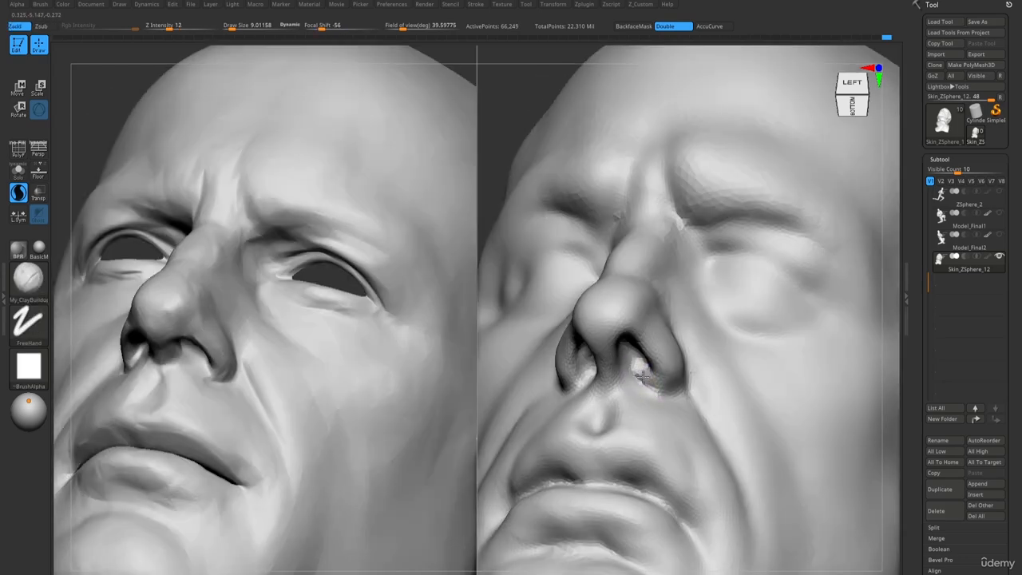
{"action": "right_click_drag", "start_coordinate": [635, 368], "coordinate": [643, 372]}
{"action": "left_click_drag", "start_coordinate": [633, 374], "coordinate": [650, 384]}
{"action": "left_click_drag", "start_coordinate": [670, 392], "coordinate": [684, 401], "text": "shift"}
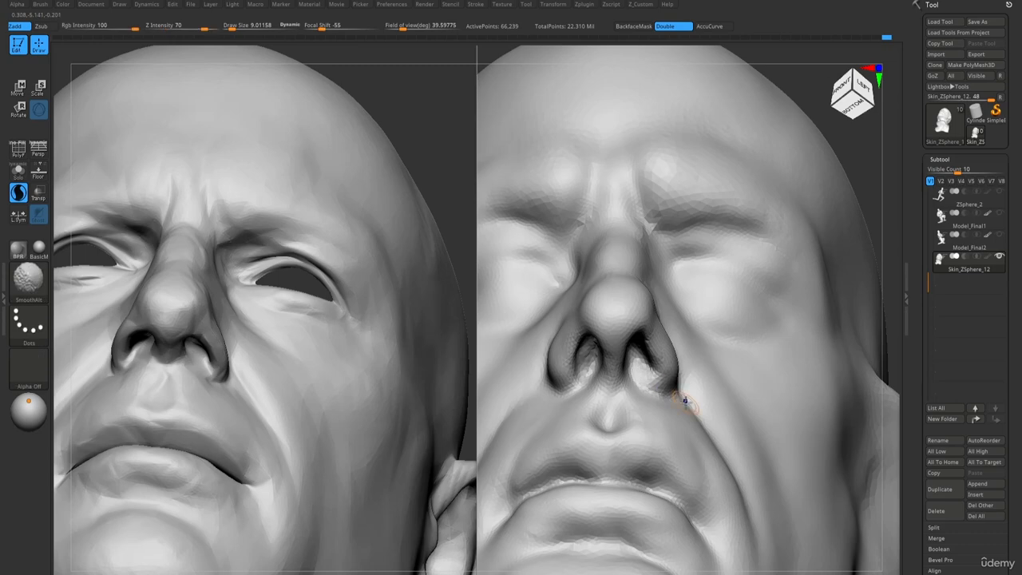
{"action": "right_click_drag", "start_coordinate": [578, 395], "coordinate": [586, 396]}
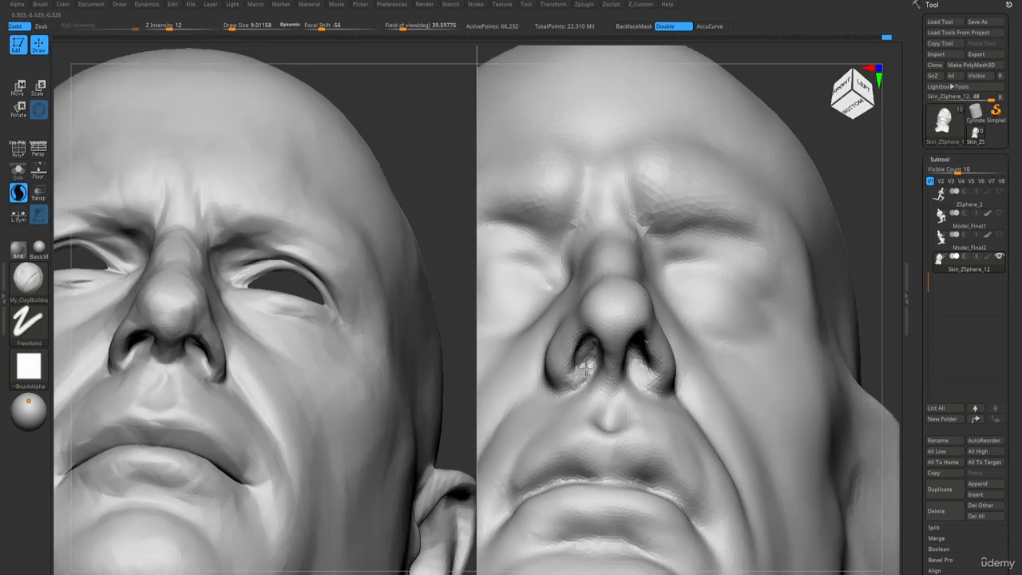
{"action": "left_click_drag", "start_coordinate": [586, 368], "coordinate": [578, 385]}
Reshape the ear's upper outer edge and the earlobe with the Move brush at draw size about 45.
{"action": "right_click_drag", "start_coordinate": [536, 404], "coordinate": [568, 231], "text": "ctrl"}
{"action": "mouse_move", "coordinate": [567, 231]}
{"action": "right_mouse_down"}
{"action": "mouse_move", "coordinate": [558, 254]}
{"action": "mouse_move", "coordinate": [545, 246]}
{"action": "mouse_move", "coordinate": [684, 396]}
{"action": "mouse_move", "coordinate": [647, 360]}
{"action": "mouse_move", "coordinate": [688, 380]}
{"action": "mouse_move", "coordinate": [674, 386]}
{"action": "right_mouse_up"}
{"action": "key", "text": "b"}
{"action": "key", "text": "m"}
{"action": "key", "text": "v"}
{"action": "key", "text": "s"}
{"action": "left_click_drag", "start_coordinate": [659, 360], "coordinate": [667, 358]}
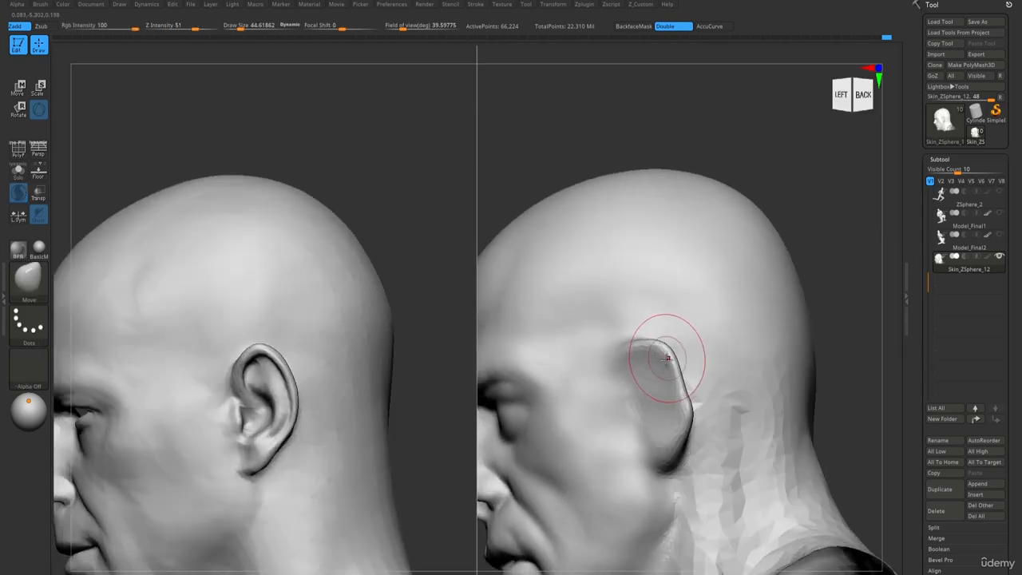
{"action": "right_click_drag", "start_coordinate": [682, 403], "coordinate": [679, 415]}
{"action": "left_click_drag", "start_coordinate": [675, 455], "coordinate": [668, 463]}
Carve the front upper edge and top rim of the ear with DamStandard at draw size about 30.
{"action": "right_click_drag", "start_coordinate": [661, 457], "coordinate": [628, 367]}
{"action": "key", "text": "b"}
{"action": "key", "text": "d"}
{"action": "key", "text": "s"}
{"action": "key", "text": "s"}
{"action": "left_click_drag", "start_coordinate": [626, 367], "coordinate": [620, 368]}
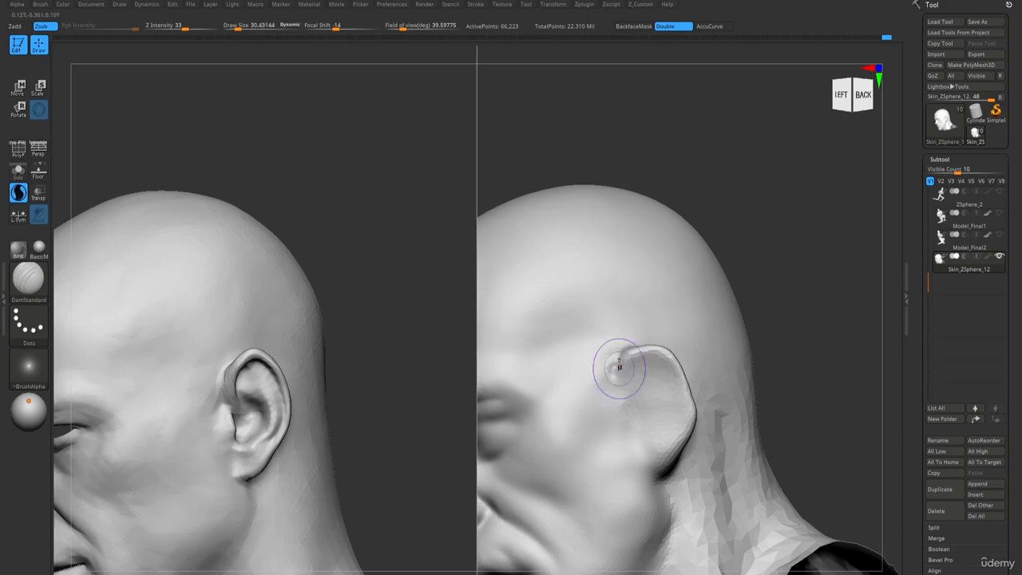
{"action": "right_click_drag", "start_coordinate": [624, 403], "coordinate": [672, 352]}
{"action": "right_click_drag", "start_coordinate": [737, 384], "coordinate": [653, 338]}
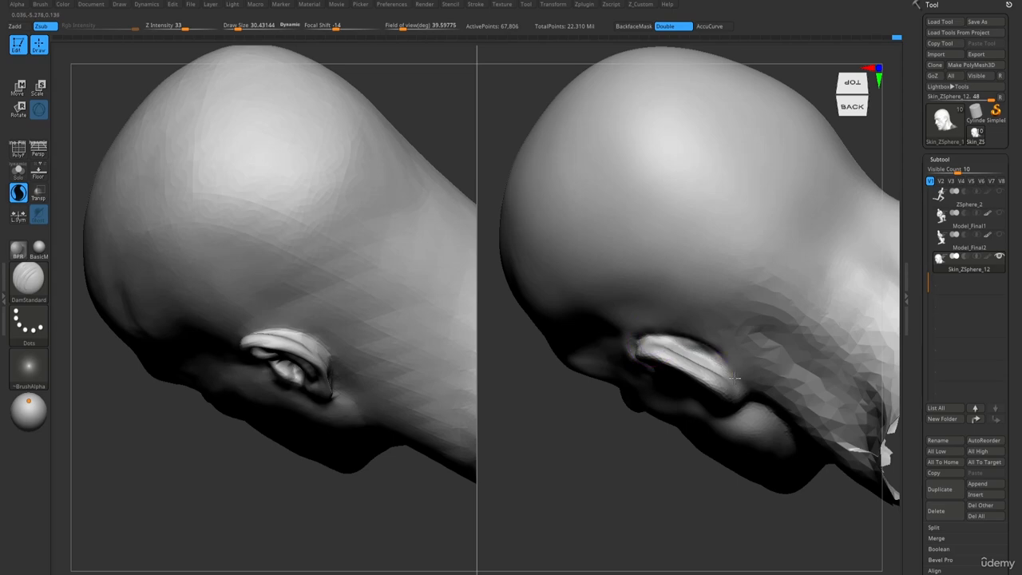
{"action": "mouse_move", "coordinate": [734, 378]}
{"action": "right_mouse_down"}
{"action": "mouse_move", "coordinate": [633, 361]}
{"action": "mouse_move", "coordinate": [691, 376]}
{"action": "mouse_move", "coordinate": [646, 330]}
{"action": "right_mouse_up"}
Carve the inner contour of the ear behind the rim with DamStandard, then reduce the draw size to about 17.
{"action": "key", "text": "1"}
{"action": "mouse_move", "coordinate": [708, 384]}
{"action": "right_mouse_down"}
{"action": "mouse_move", "coordinate": [672, 346]}
{"action": "mouse_move", "coordinate": [675, 364]}
{"action": "mouse_move", "coordinate": [651, 387]}
{"action": "mouse_move", "coordinate": [659, 382]}
{"action": "right_mouse_up"}
{"action": "key", "text": "b"}
{"action": "key", "text": "d"}
{"action": "key", "text": "s"}
{"action": "key", "text": "s"}
{"action": "left_click_drag", "start_coordinate": [659, 382], "coordinate": [682, 404]}
{"action": "key", "text": "s"}
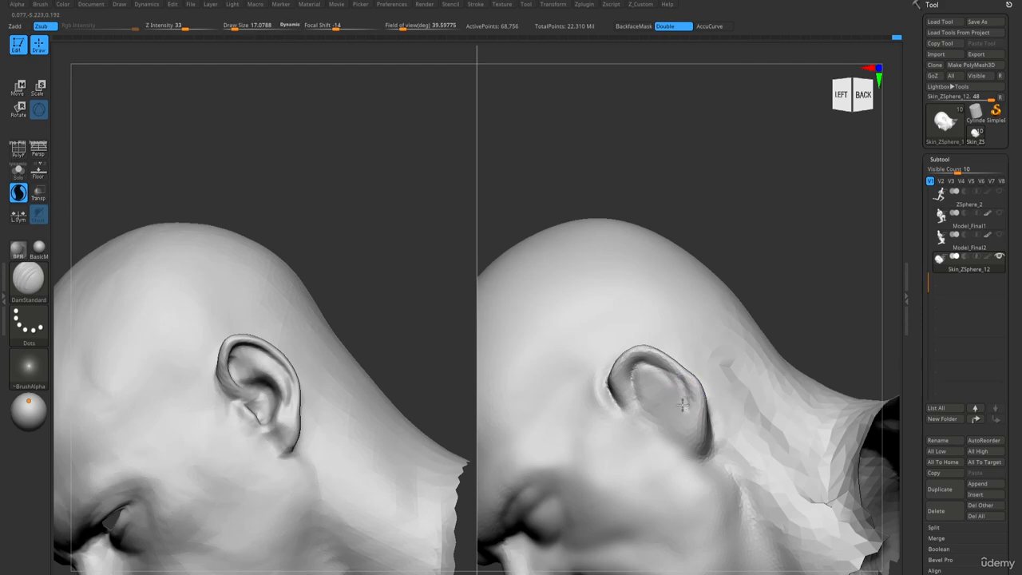
Hollow out the ear's concha and build up the surrounding inner folds with My_ClayBuildup at draw size about 17.
{"action": "right_click_drag", "start_coordinate": [662, 410], "coordinate": [649, 402]}
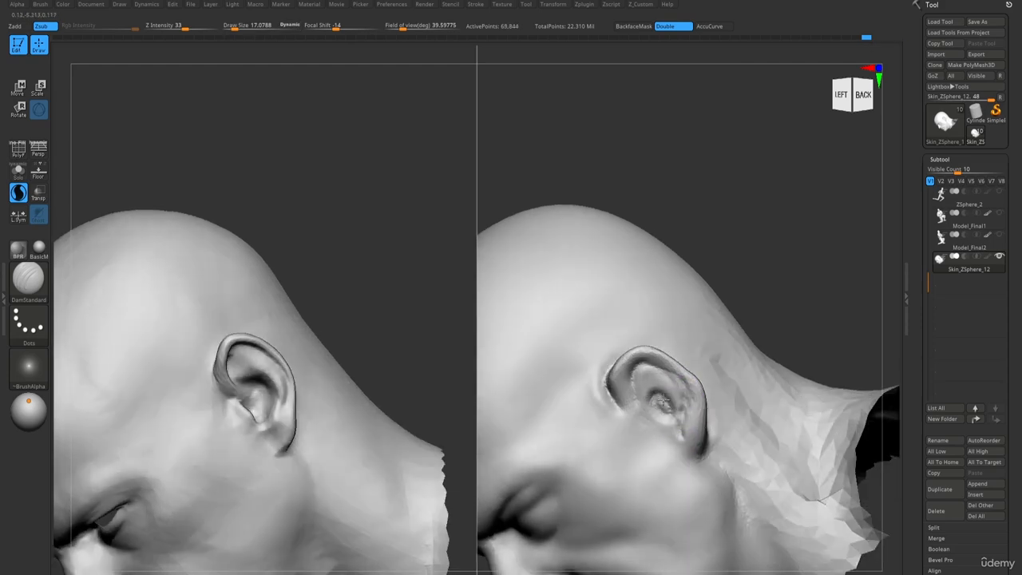
{"action": "key", "text": "1"}
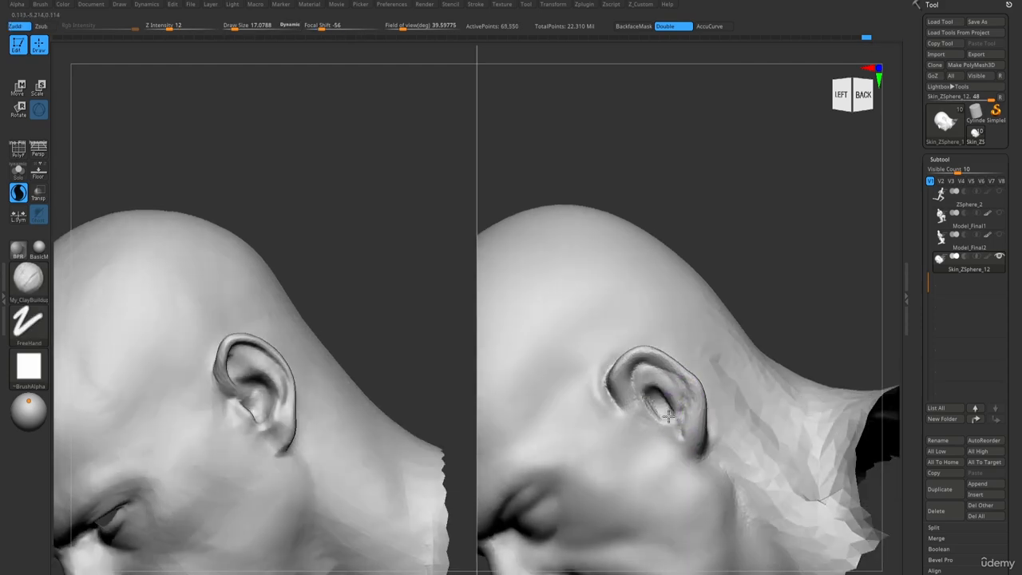
{"action": "right_click_drag", "start_coordinate": [668, 414], "coordinate": [684, 294]}
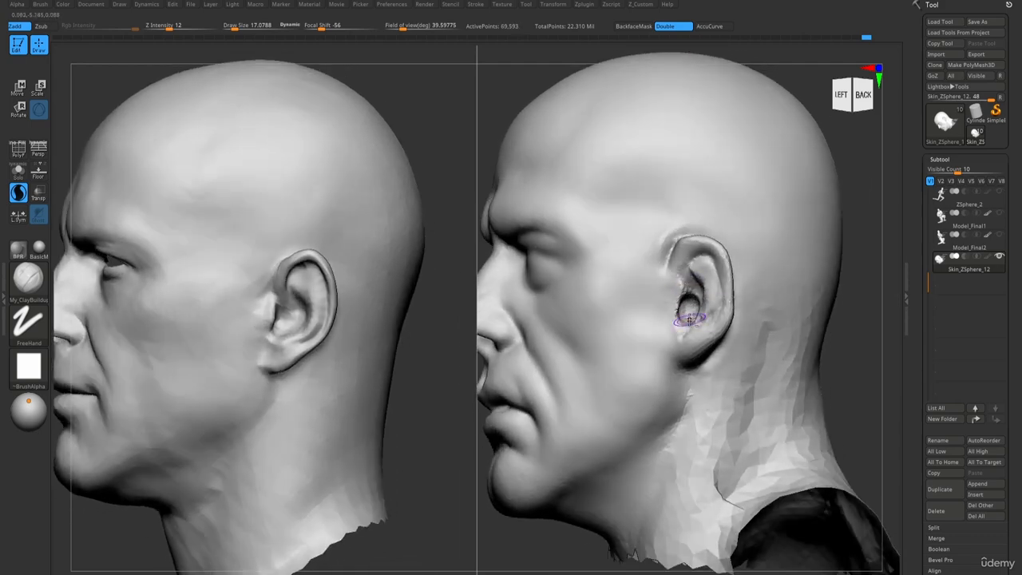
{"action": "left_click_drag", "start_coordinate": [678, 326], "coordinate": [683, 283]}
{"action": "right_click_drag", "start_coordinate": [670, 257], "coordinate": [682, 255]}
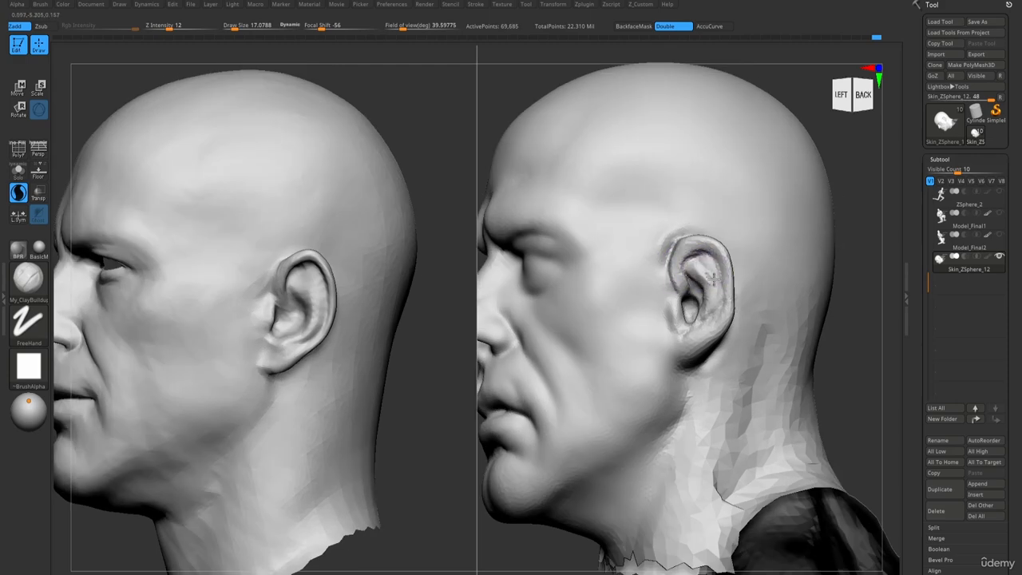
{"action": "left_click_drag", "start_coordinate": [698, 307], "coordinate": [700, 292]}
Carve the groove inside the ear's outer rim down towards the earlobe with DamStandard at draw size about 17.
{"action": "right_click_drag", "start_coordinate": [700, 292], "coordinate": [730, 279]}
{"action": "key", "text": "b"}
{"action": "key", "text": "d"}
{"action": "key", "text": "s"}
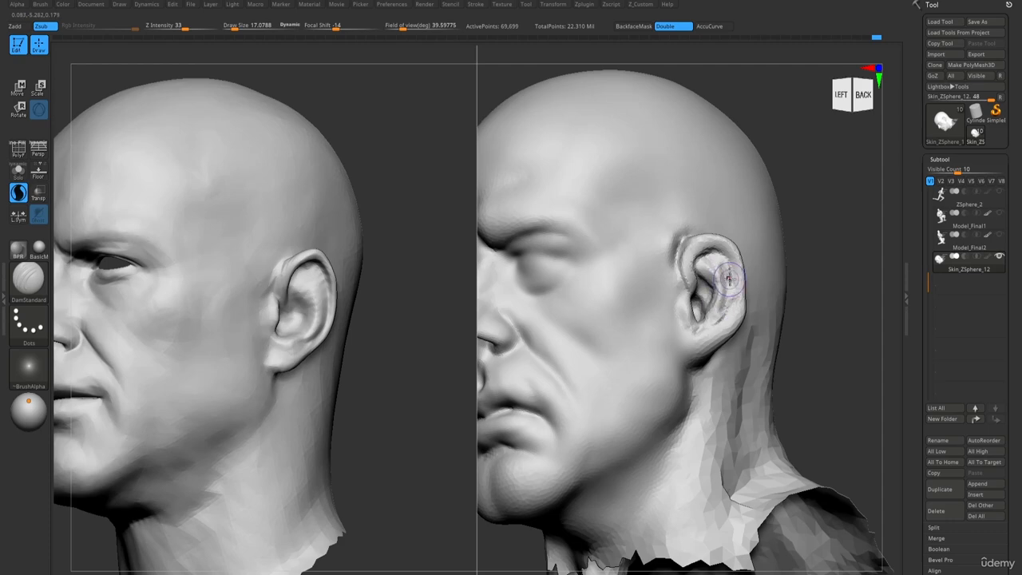
{"action": "left_click_drag", "start_coordinate": [728, 278], "coordinate": [727, 265]}
{"action": "right_click_drag", "start_coordinate": [712, 327], "coordinate": [747, 322]}
{"action": "left_click_drag", "start_coordinate": [715, 313], "coordinate": [709, 334]}
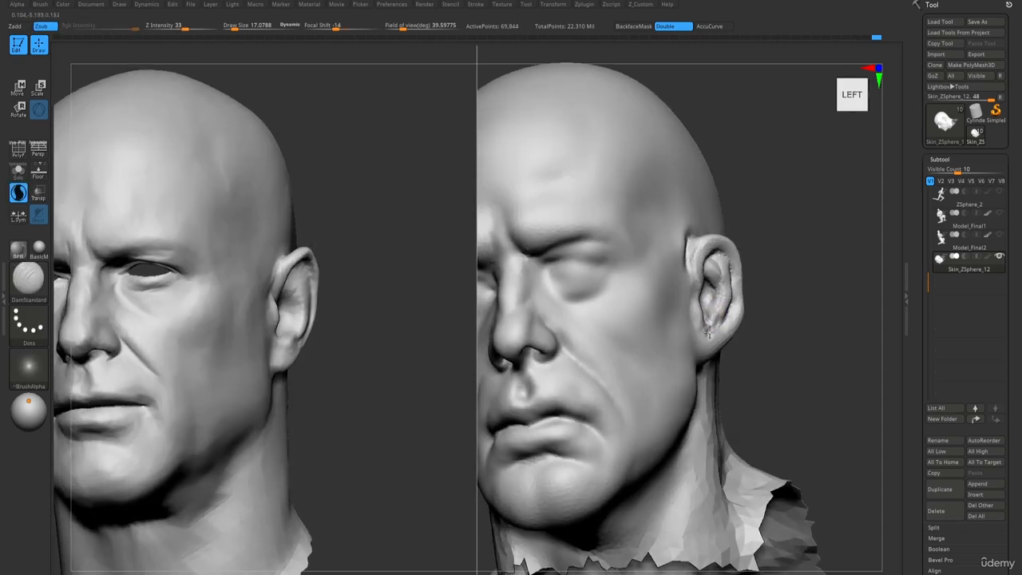
Adjust how the ear stands off the head with the Move brush at draw size about 58, checking from front and back.
{"action": "right_click_drag", "start_coordinate": [710, 313], "coordinate": [754, 307]}
{"action": "key", "text": "b"}
{"action": "key", "text": "m"}
{"action": "key", "text": "v"}
{"action": "key", "text": "s"}
{"action": "left_click_drag", "start_coordinate": [718, 288], "coordinate": [723, 289]}
{"action": "right_click_drag", "start_coordinate": [739, 291], "coordinate": [717, 288]}
{"action": "key", "text": "s"}
{"action": "left_click_drag", "start_coordinate": [712, 288], "coordinate": [736, 279]}
{"action": "key", "text": "s"}
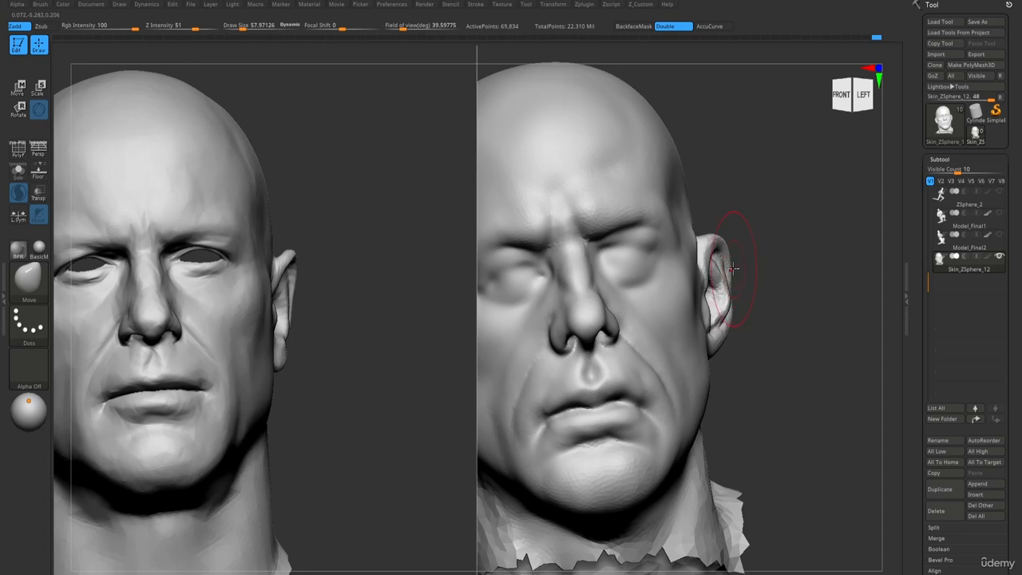
{"action": "right_click_drag", "start_coordinate": [712, 265], "coordinate": [672, 273]}
{"action": "key", "text": "s"}
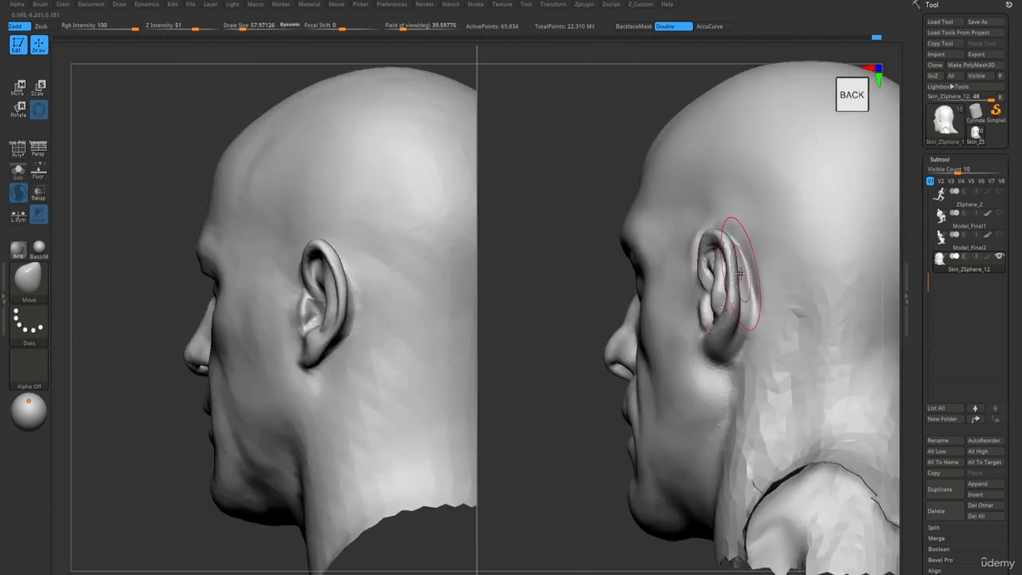
Shape the back of the ear with My_Standard at draw size about 28, and carve its creases with DamStandard at about 19.
{"action": "right_click_drag", "start_coordinate": [736, 281], "coordinate": [695, 287]}
{"action": "key", "text": "s"}
{"action": "left_click_drag", "start_coordinate": [735, 272], "coordinate": [729, 272]}
{"action": "key", "text": "1"}
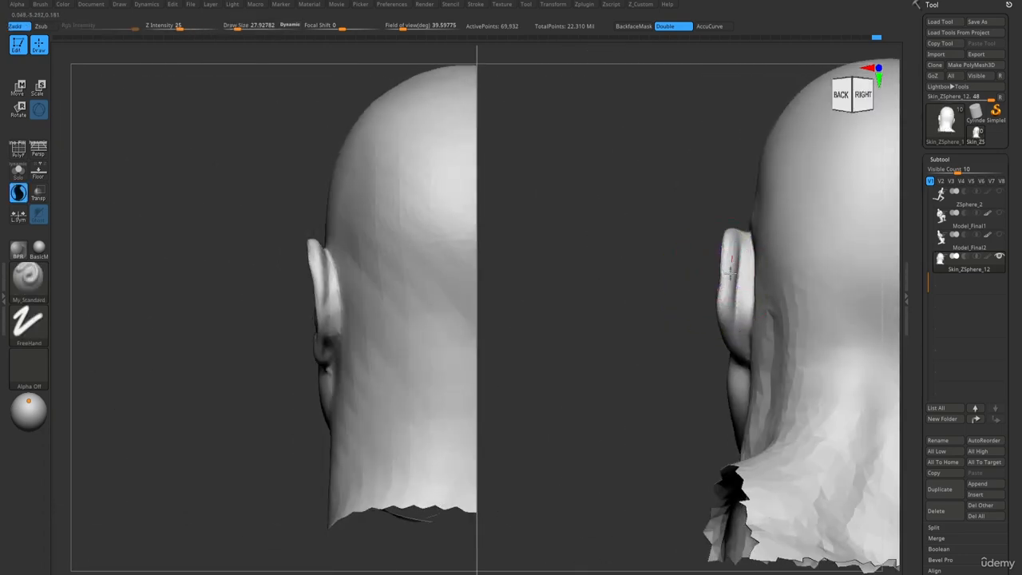
{"action": "right_click_drag", "start_coordinate": [730, 273], "coordinate": [766, 276]}
{"action": "mouse_move", "coordinate": [714, 364]}
{"action": "right_mouse_down"}
{"action": "mouse_move", "coordinate": [679, 351]}
{"action": "mouse_move", "coordinate": [712, 317]}
{"action": "right_mouse_up"}
{"action": "key", "text": "2"}
{"action": "right_click_drag", "start_coordinate": [709, 372], "coordinate": [713, 221]}
{"action": "right_click_drag", "start_coordinate": [709, 271], "coordinate": [696, 216]}
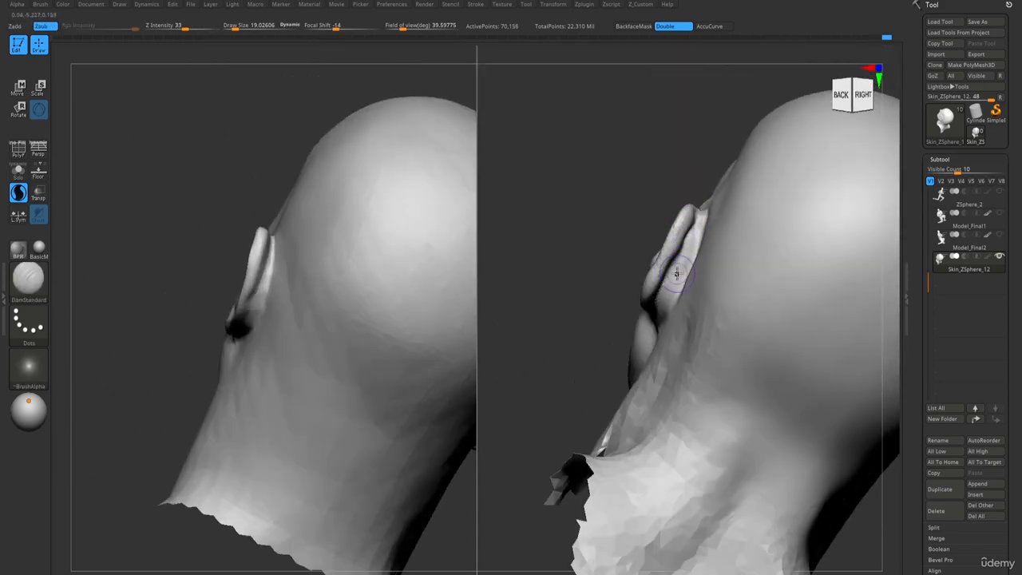
Undo the last stroke behind the ear, refine that area with My_Standard, and smooth the ear's upper front junction.
{"action": "right_click_drag", "start_coordinate": [676, 274], "coordinate": [683, 244]}
{"action": "key", "text": "ctrl+z"}
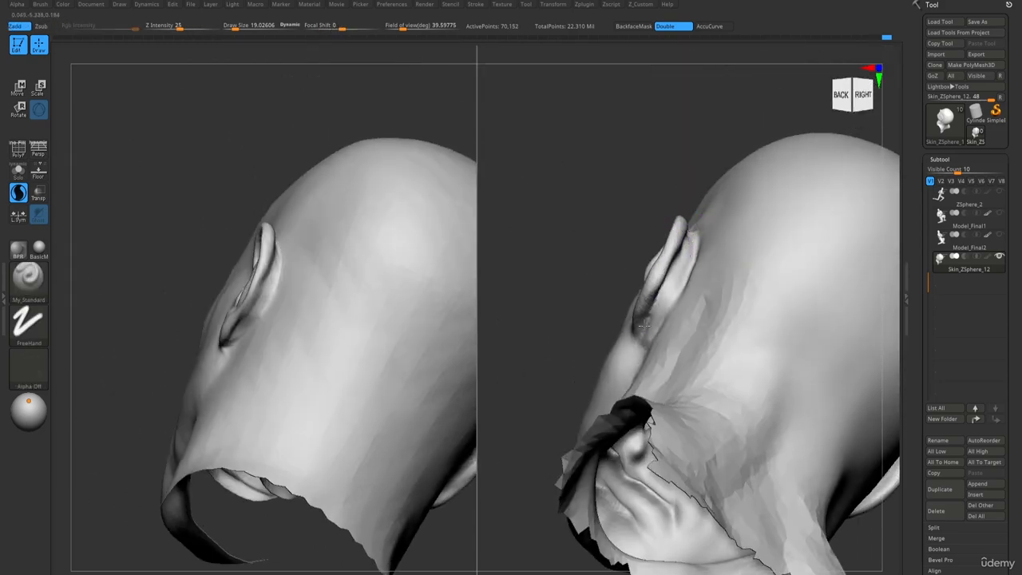
{"action": "right_click_drag", "start_coordinate": [643, 325], "coordinate": [620, 238]}
{"action": "mouse_move", "coordinate": [612, 427]}
{"action": "right_mouse_down"}
{"action": "mouse_move", "coordinate": [611, 392]}
{"action": "mouse_move", "coordinate": [664, 362]}
{"action": "mouse_move", "coordinate": [655, 303]}
{"action": "mouse_move", "coordinate": [671, 376]}
{"action": "right_mouse_up"}
{"action": "mouse_move", "coordinate": [645, 212]}
{"action": "left_mouse_down", "text": "shift"}
{"action": "mouse_move", "coordinate": [614, 210]}
{"action": "mouse_move", "coordinate": [621, 217]}
{"action": "left_mouse_up", "text": "shift"}
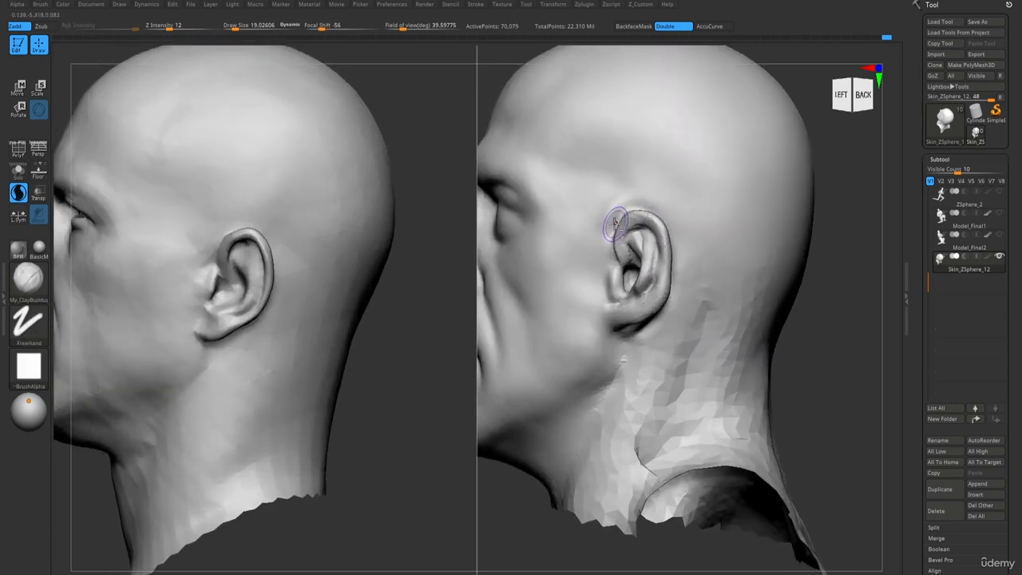
Build up the front and top of the ear's rim with My_ClayBuildup and smooth the front curve.
{"action": "right_click_drag", "start_coordinate": [613, 228], "coordinate": [610, 224]}
{"action": "key", "text": "s"}
{"action": "mouse_move", "coordinate": [609, 223]}
{"action": "left_mouse_down"}
{"action": "mouse_move", "coordinate": [627, 216]}
{"action": "mouse_move", "coordinate": [645, 235]}
{"action": "left_mouse_up"}
{"action": "key", "text": "s"}
{"action": "mouse_move", "coordinate": [643, 232]}
{"action": "right_mouse_down", "text": "ctrl"}
{"action": "mouse_move", "coordinate": [642, 259]}
{"action": "mouse_move", "coordinate": [625, 250]}
{"action": "right_mouse_up", "text": "ctrl"}
{"action": "key", "text": "1"}
{"action": "key", "text": "s"}
{"action": "left_click_drag", "start_coordinate": [626, 247], "coordinate": [628, 292]}
{"action": "left_click_drag", "start_coordinate": [621, 239], "coordinate": [616, 276], "text": "shift"}
Carve the groove under the ear's upper rim with DamStandard at draw size about 10.
{"action": "key", "text": "2"}
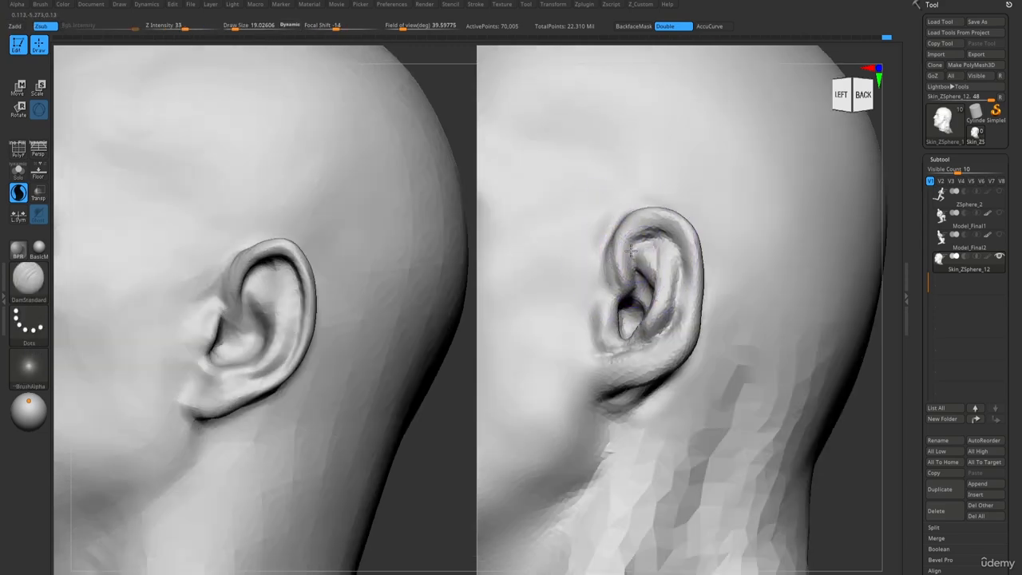
{"action": "right_click_drag", "start_coordinate": [674, 245], "coordinate": [650, 232]}
{"action": "key", "text": "s"}
{"action": "mouse_move", "coordinate": [650, 232]}
{"action": "left_mouse_down"}
{"action": "mouse_move", "coordinate": [634, 237]}
{"action": "mouse_move", "coordinate": [681, 273]}
{"action": "left_mouse_up"}
{"action": "key", "text": "bracketright"}
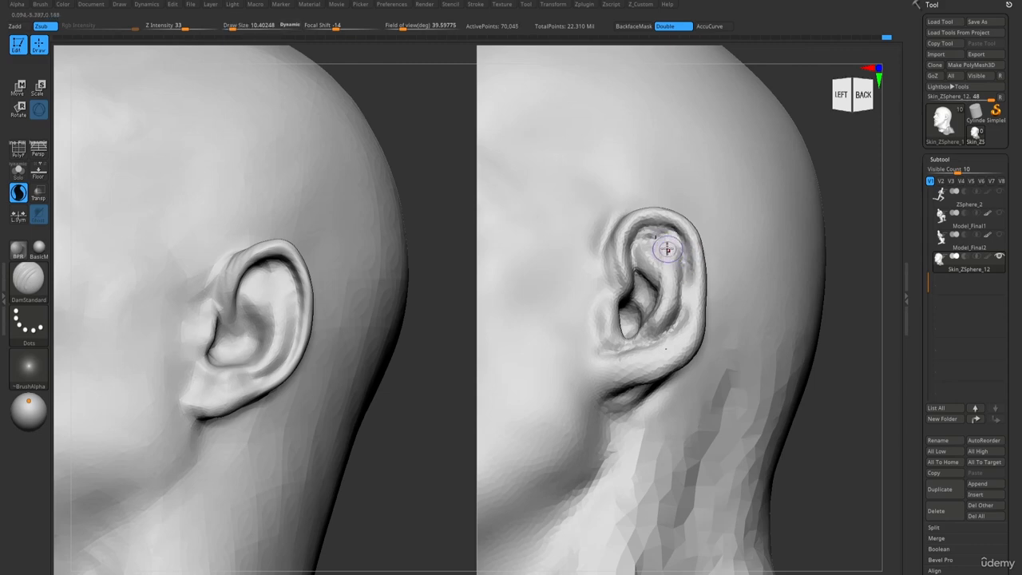
Pull the ear's rear rim outward and adjust the tragus with the Move brush at draw size about 30.
{"action": "right_click_drag", "start_coordinate": [665, 249], "coordinate": [653, 245]}
{"action": "key", "text": "3"}
{"action": "key", "text": "s"}
{"action": "left_click_drag", "start_coordinate": [652, 245], "coordinate": [663, 244]}
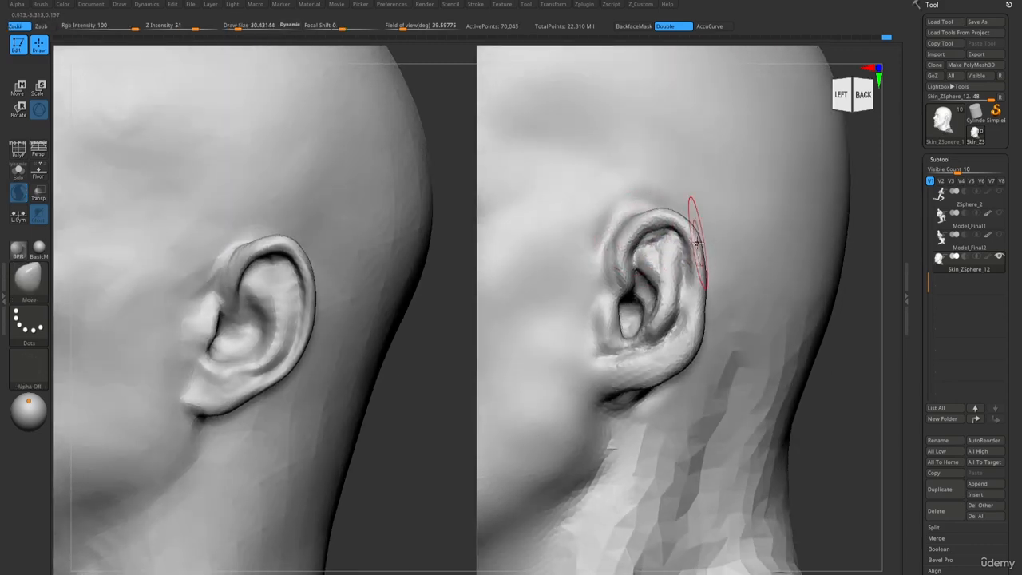
{"action": "left_click_drag", "start_coordinate": [697, 273], "coordinate": [709, 278]}
{"action": "mouse_move", "coordinate": [698, 317]}
{"action": "left_mouse_down"}
{"action": "mouse_move", "coordinate": [707, 324]}
{"action": "mouse_move", "coordinate": [678, 309]}
{"action": "mouse_move", "coordinate": [683, 281]}
{"action": "mouse_move", "coordinate": [675, 316]}
{"action": "mouse_move", "coordinate": [645, 326]}
{"action": "mouse_move", "coordinate": [665, 311]}
{"action": "mouse_move", "coordinate": [673, 321]}
{"action": "mouse_move", "coordinate": [625, 354]}
{"action": "mouse_move", "coordinate": [616, 313]}
{"action": "mouse_move", "coordinate": [605, 333]}
{"action": "left_mouse_up"}
Build up the tragus and lower inner fold of the ear at draw size about 17, and smooth the area above the earlobe.
{"action": "key", "text": "1"}
{"action": "key", "text": "bracketleft"}
{"action": "key", "text": "2"}
{"action": "key", "text": "s"}
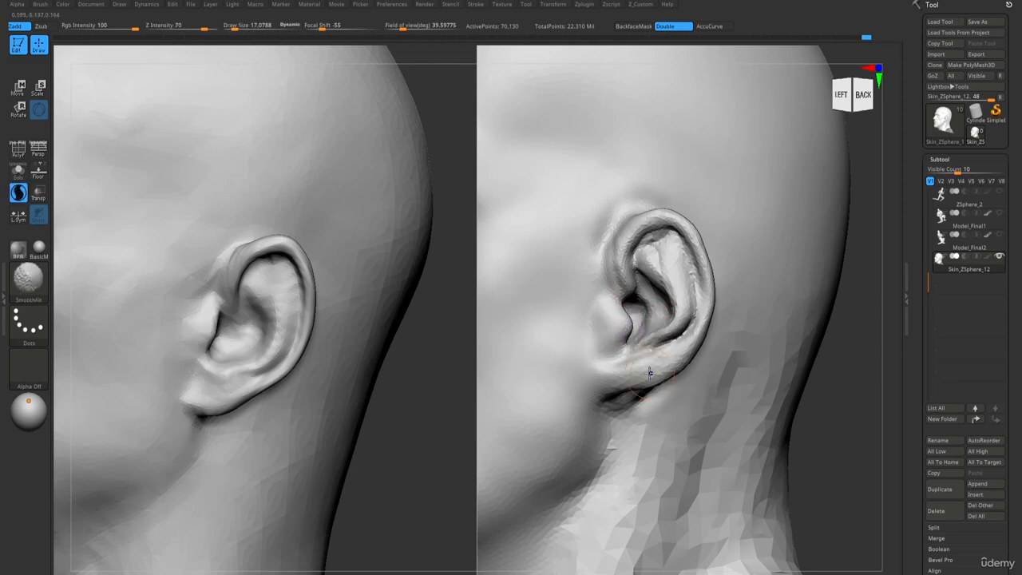
{"action": "left_click_drag", "start_coordinate": [686, 364], "coordinate": [659, 359], "text": "shift"}
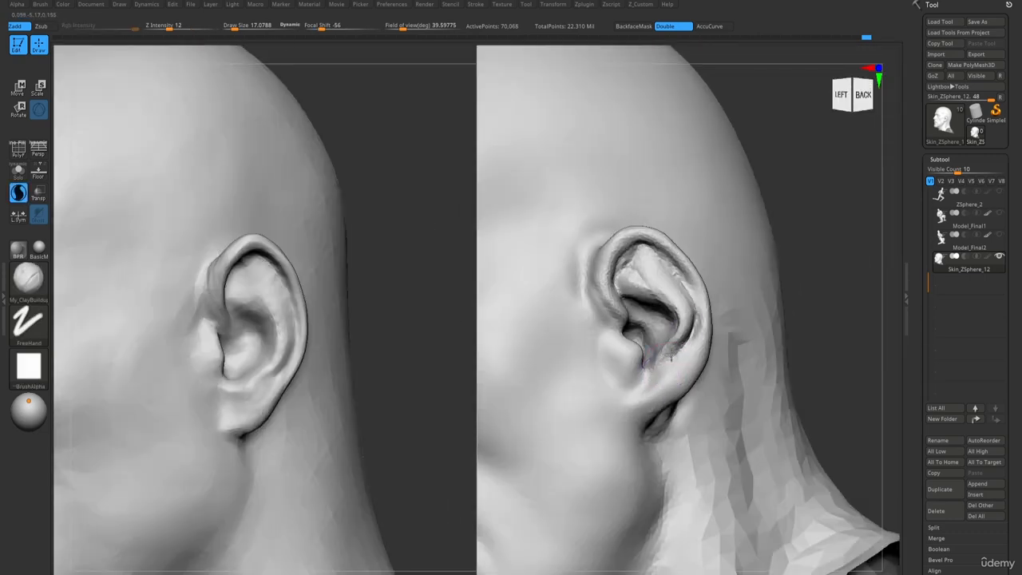
{"action": "left_click_drag", "start_coordinate": [678, 348], "coordinate": [684, 321], "text": "shift"}
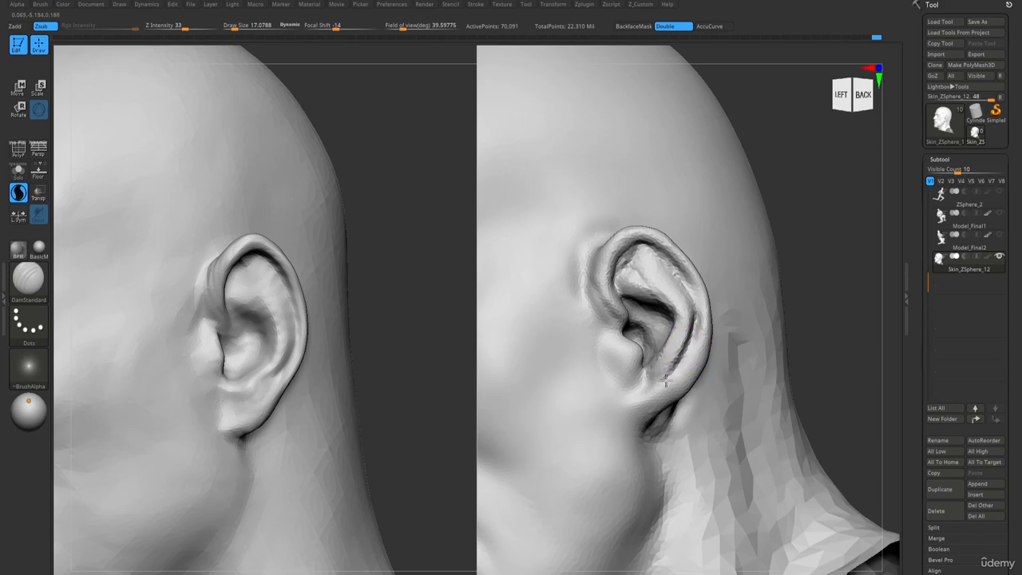
Reshape the earlobe and its attachment to the jaw with the Move brush at draw size about 26.
{"action": "key", "text": "b"}
{"action": "key", "text": "m"}
{"action": "key", "text": "v"}
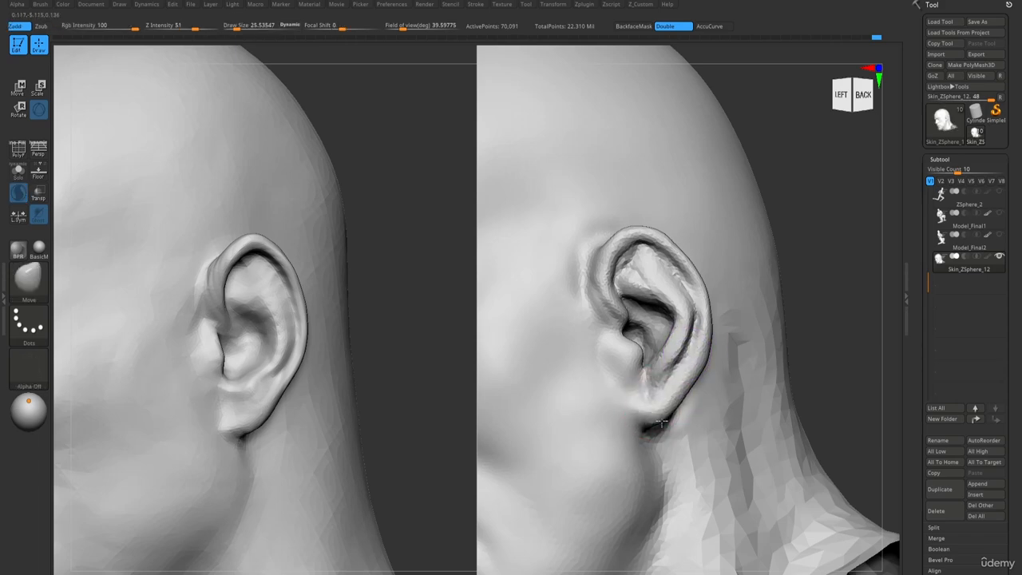
{"action": "left_click_drag", "start_coordinate": [675, 391], "coordinate": [643, 410]}
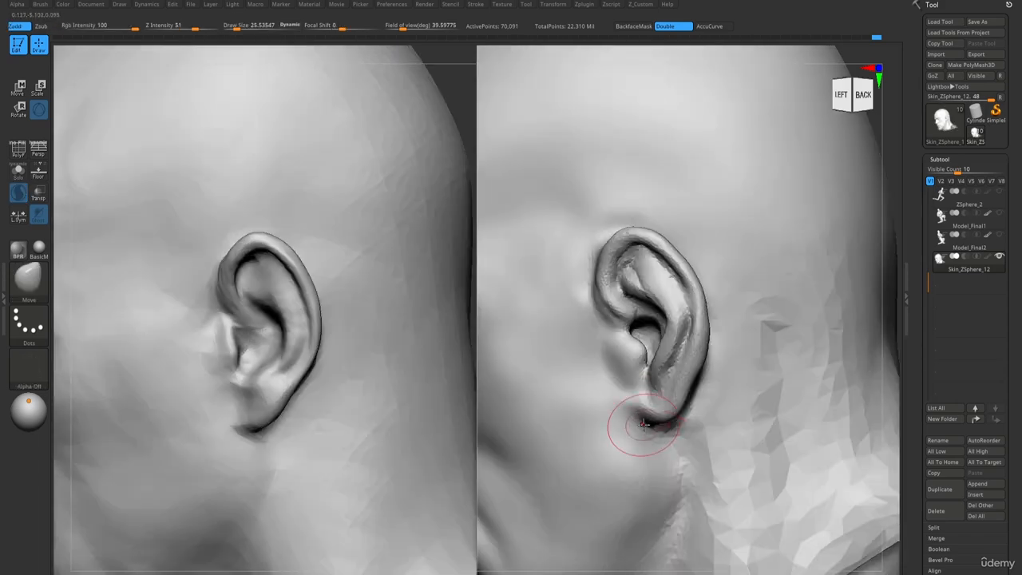
{"action": "left_click_drag", "start_coordinate": [643, 429], "coordinate": [654, 407]}
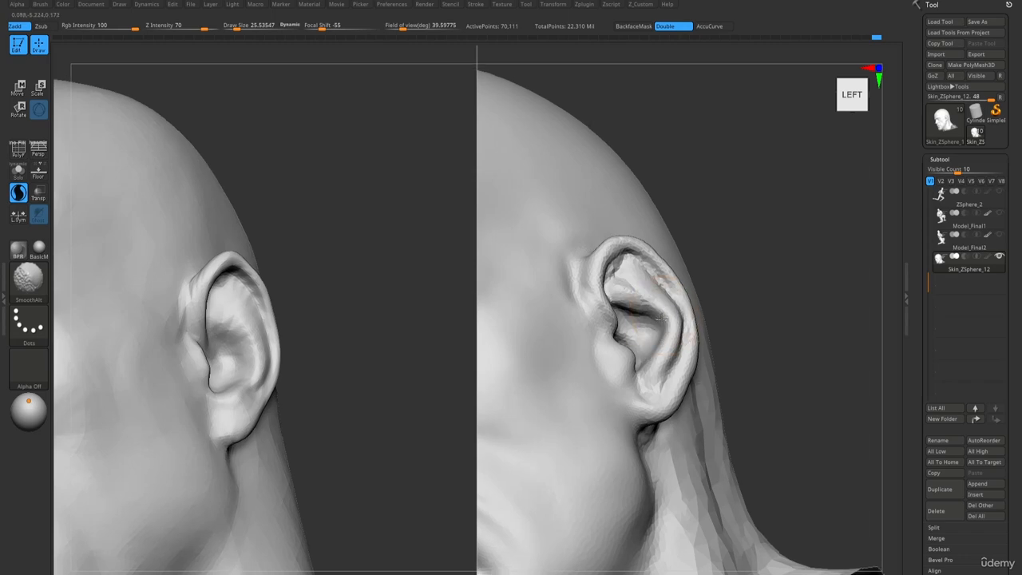
Carve the ear's upper inner hollow with DamStandard, then build it up with My_ClayBuildup at draw size about 19 and smooth it.
{"action": "key", "text": "b"}
{"action": "key", "text": "d"}
{"action": "key", "text": "s"}
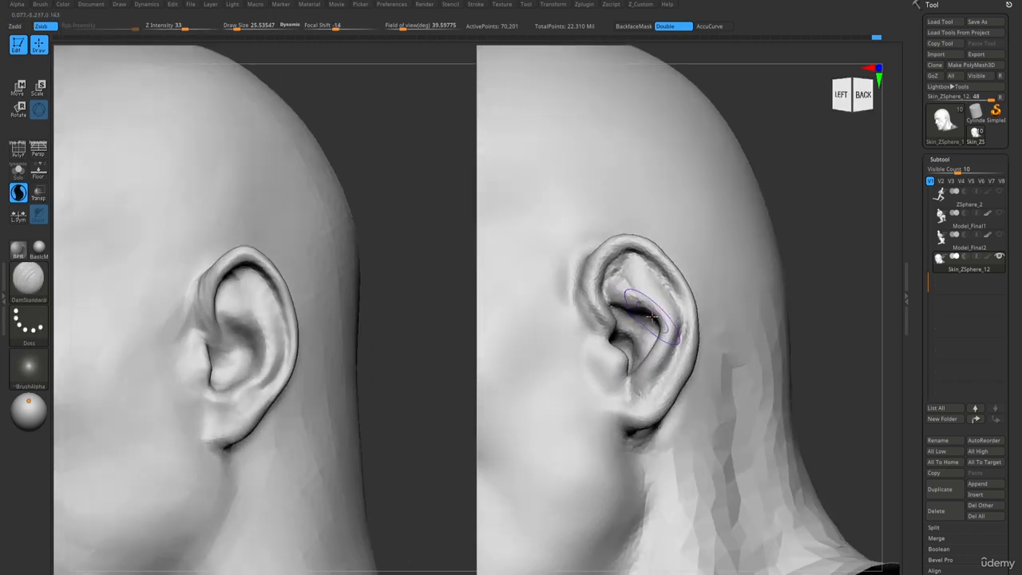
{"action": "mouse_move", "coordinate": [616, 272]}
{"action": "left_mouse_down"}
{"action": "mouse_move", "coordinate": [627, 274]}
{"action": "mouse_move", "coordinate": [622, 287]}
{"action": "left_mouse_up"}
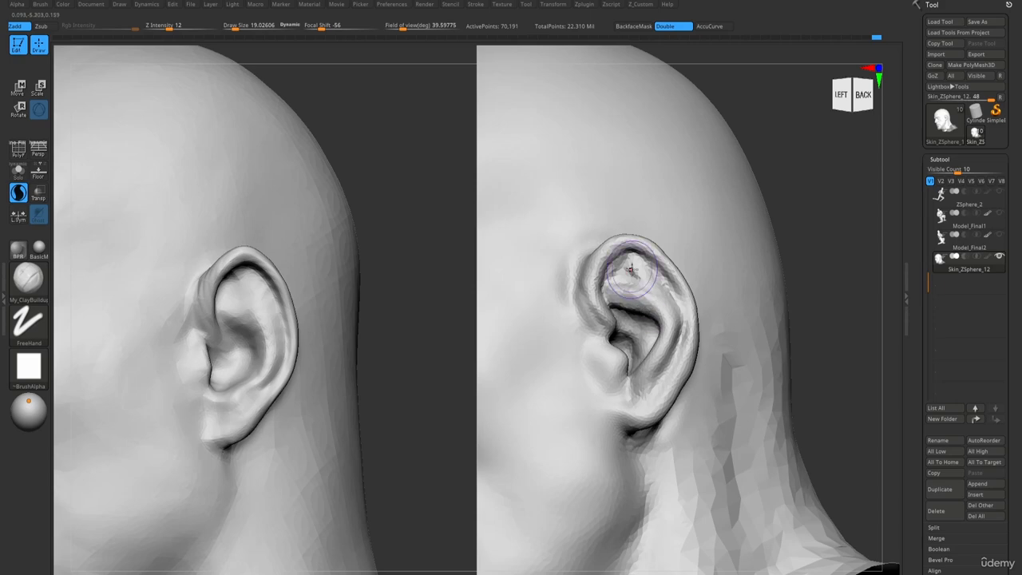
{"action": "left_click_drag", "start_coordinate": [646, 283], "coordinate": [645, 298], "text": "shift"}
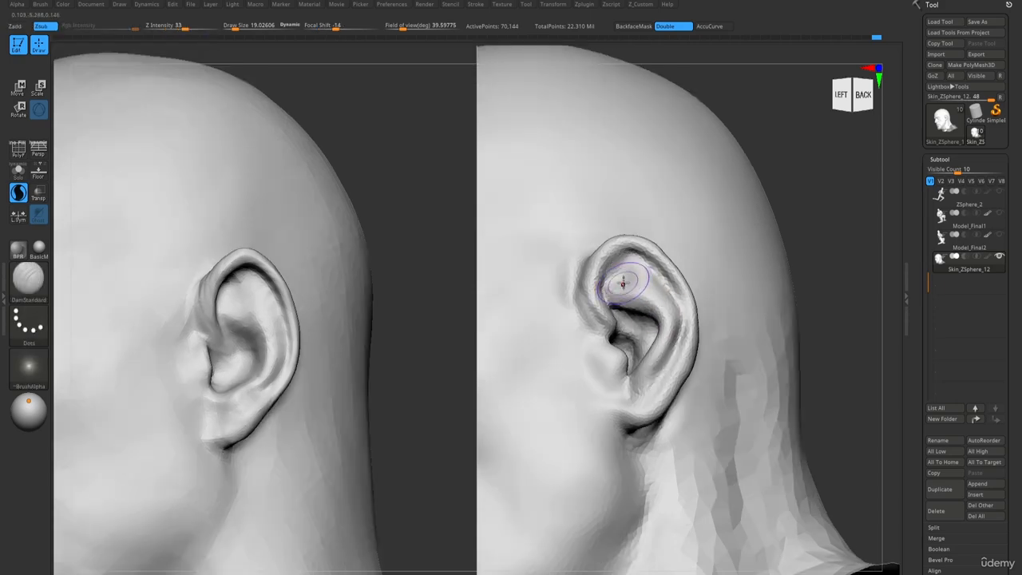
Define the upper inner hollow and the groove along the ear's rear rim with DamStandard at draw size about 19.
{"action": "key", "text": "b"}
{"action": "key", "text": "d"}
{"action": "key", "text": "s"}
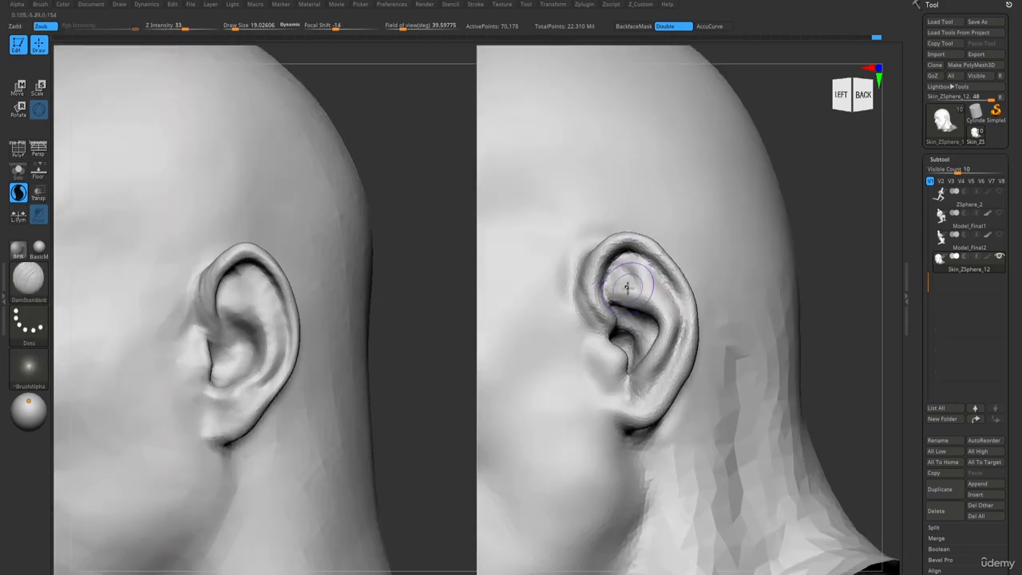
{"action": "left_click_drag", "start_coordinate": [627, 285], "coordinate": [655, 292]}
{"action": "key", "text": "b"}
{"action": "key", "text": "s"}
{"action": "key", "text": "t"}
{"action": "key", "text": "b"}
{"action": "key", "text": "d"}
{"action": "key", "text": "s"}
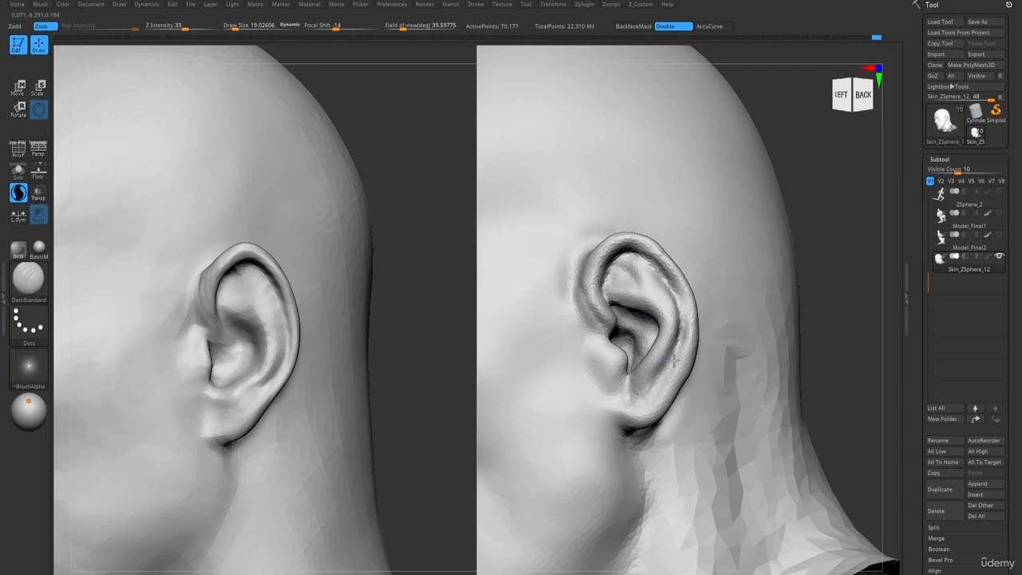
{"action": "left_click_drag", "start_coordinate": [675, 362], "coordinate": [684, 329]}
Adjust the earlobe shape with the Move brush at draw size about 30.
{"action": "key", "text": "b"}
{"action": "key", "text": "m"}
{"action": "key", "text": "v"}
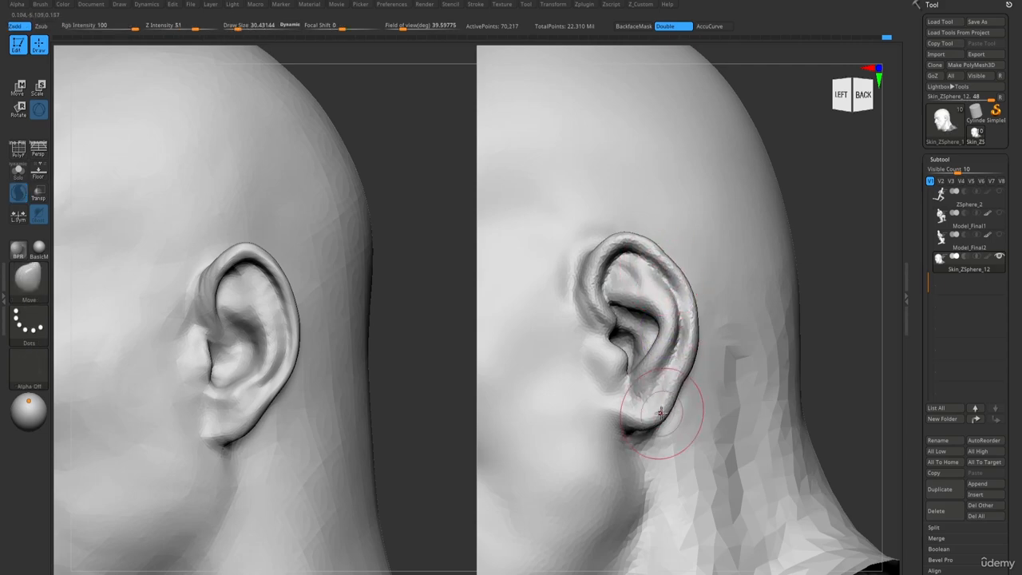
Build up the inner end of the ear's front rim and carve around the ear canal with DamStandard at draw size about 14.
{"action": "key", "text": "b"}
{"action": "key", "text": "c"}
{"action": "key", "text": "b"}
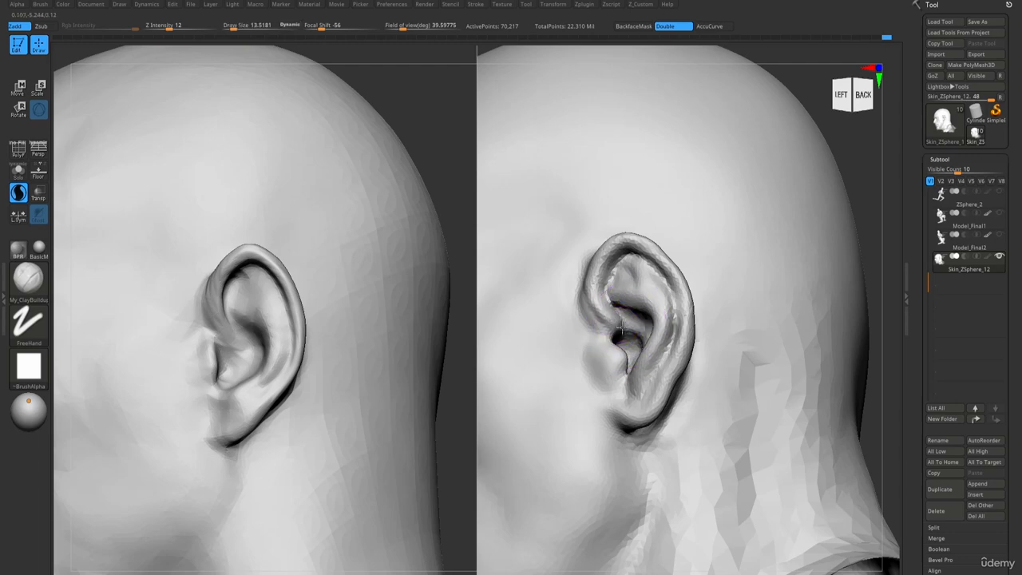
{"action": "key", "text": "b"}
{"action": "key", "text": "d"}
{"action": "key", "text": "s"}
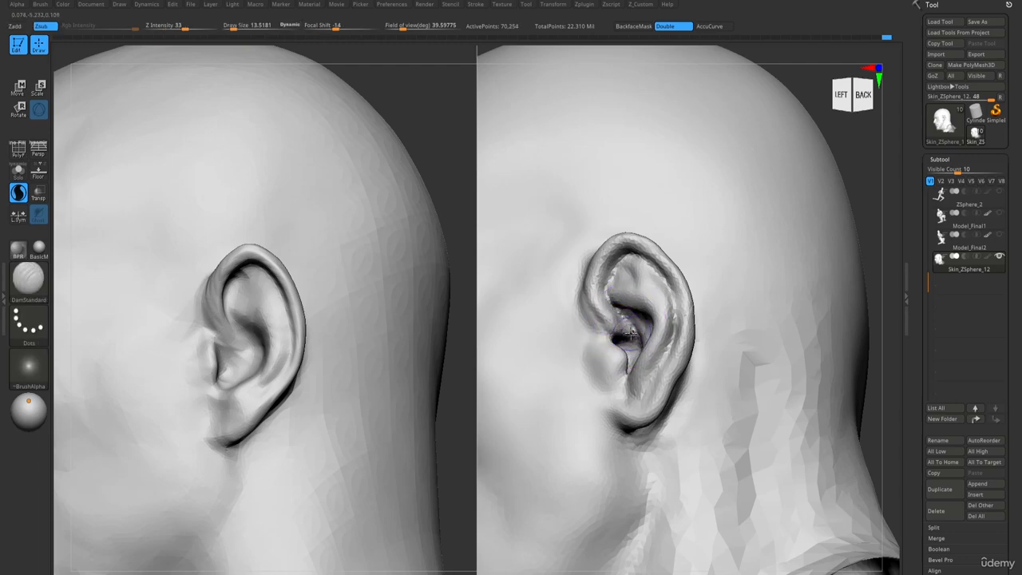
{"action": "right_click_drag", "start_coordinate": [627, 334], "coordinate": [639, 337]}
{"action": "left_click_drag", "start_coordinate": [597, 303], "coordinate": [629, 342]}
{"action": "mouse_move", "coordinate": [590, 297]}
{"action": "left_mouse_down"}
{"action": "mouse_move", "coordinate": [617, 338]}
{"action": "mouse_move", "coordinate": [608, 325]}
{"action": "left_mouse_up"}
Extend the front rim's ridge into the concha with My_ClayBuildup at draw size about 14 and smooth it.
{"action": "key", "text": "b"}
{"action": "key", "text": "c"}
{"action": "key", "text": "b"}
{"action": "left_click_drag", "start_coordinate": [592, 286], "coordinate": [626, 333]}
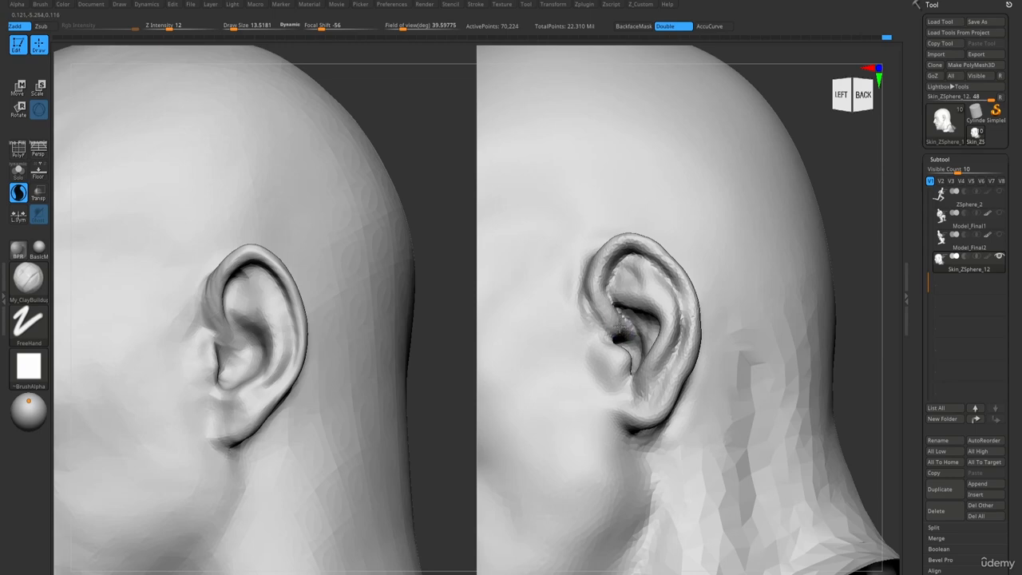
{"action": "left_click_drag", "start_coordinate": [599, 302], "coordinate": [618, 320], "text": "shift"}
{"action": "right_click_drag", "start_coordinate": [608, 267], "coordinate": [602, 248]}
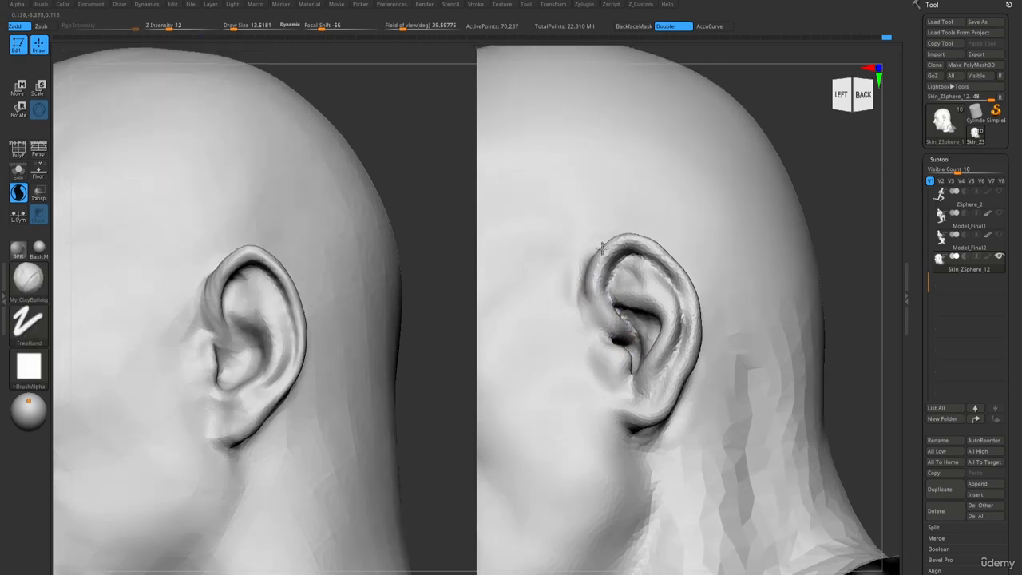
Smooth the ear's upper rim and reshape the inner ridge behind the concha with the Move brush at draw size about 26.
{"action": "mouse_move", "coordinate": [607, 285]}
{"action": "left_mouse_down", "text": "shift"}
{"action": "mouse_move", "coordinate": [620, 261]}
{"action": "mouse_move", "coordinate": [639, 254]}
{"action": "left_mouse_up", "text": "shift"}
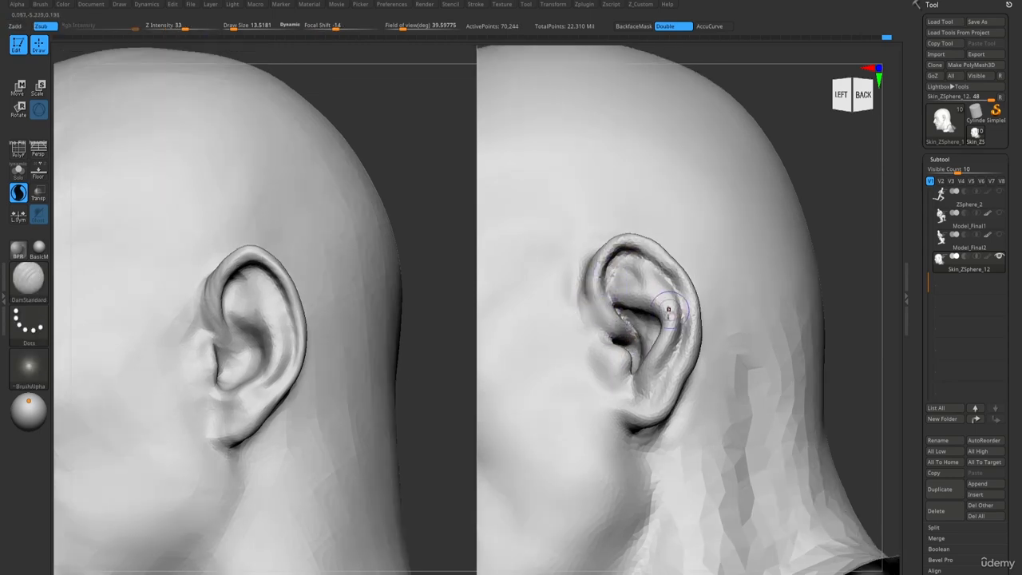
{"action": "right_click_drag", "start_coordinate": [668, 309], "coordinate": [636, 277], "text": "ctrl"}
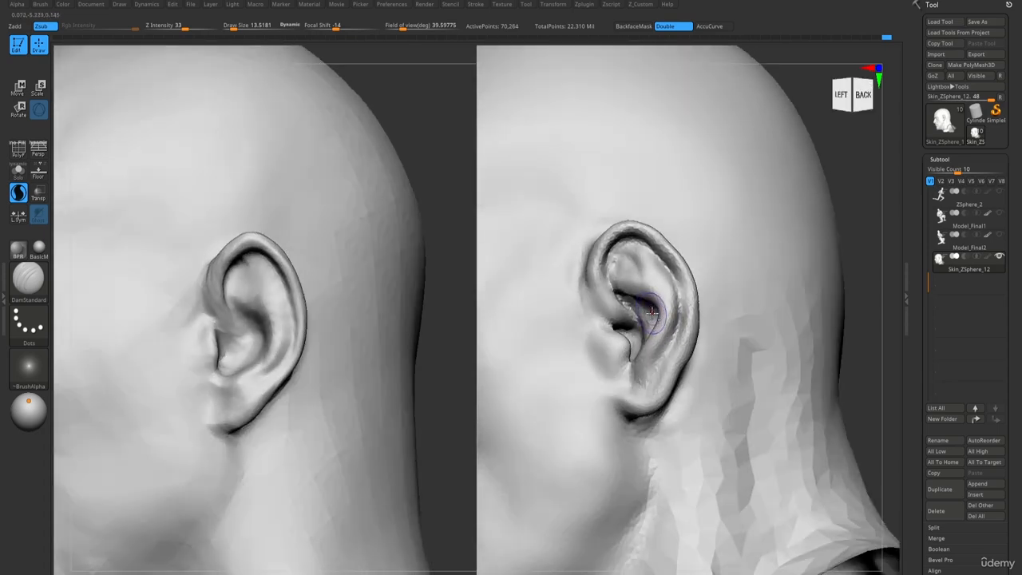
{"action": "key", "text": "b"}
{"action": "key", "text": "m"}
{"action": "key", "text": "v"}
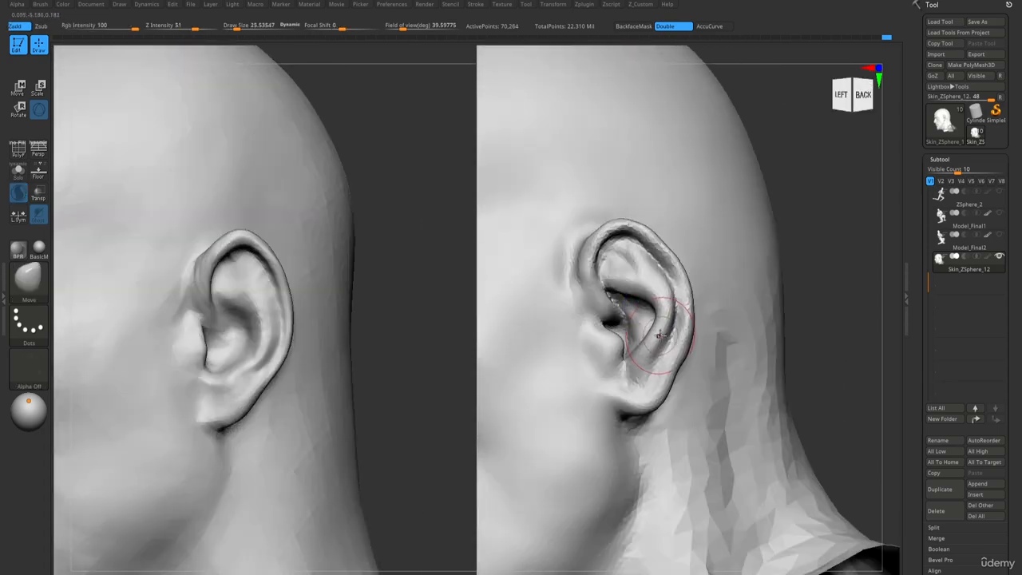
{"action": "mouse_move", "coordinate": [660, 335]}
{"action": "left_mouse_down"}
{"action": "mouse_move", "coordinate": [654, 321]}
{"action": "mouse_move", "coordinate": [668, 311]}
{"action": "left_mouse_up"}
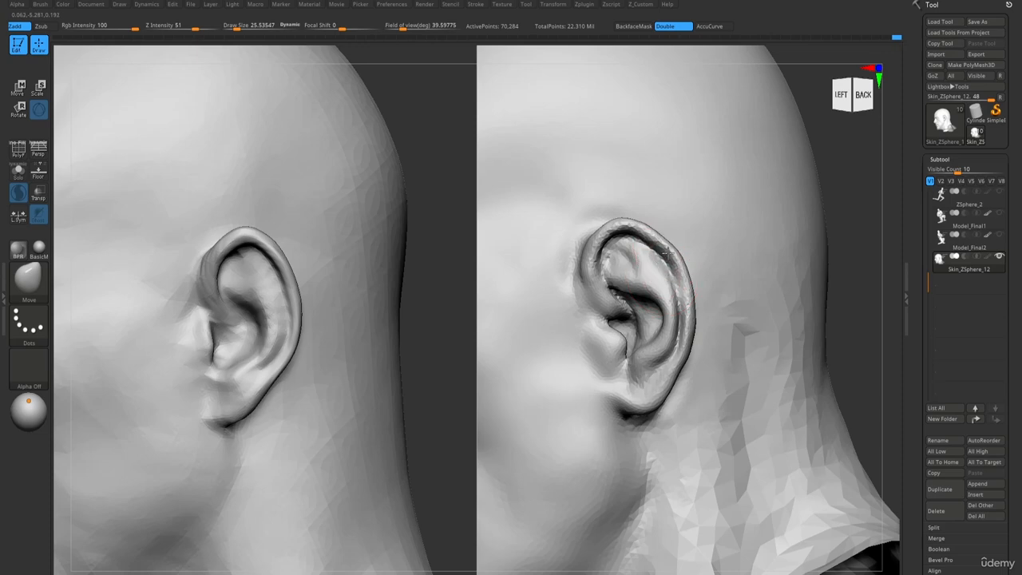
Smooth the ear's upper hollow and adjust the area around the tragus with the Move brush at draw size about 26.
{"action": "left_click_drag", "start_coordinate": [630, 269], "coordinate": [628, 262], "text": "shift"}
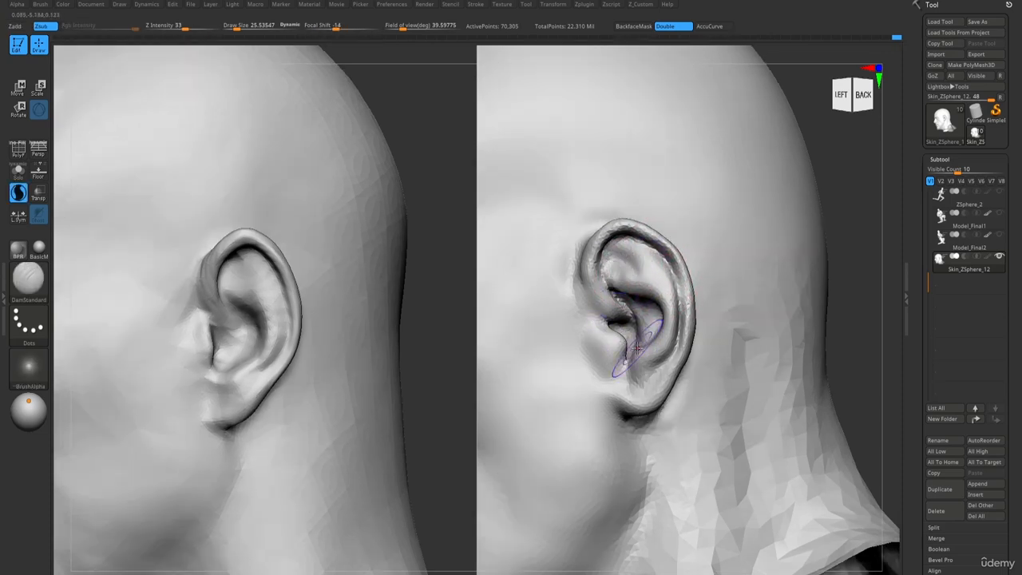
{"action": "key", "text": "b"}
{"action": "key", "text": "m"}
{"action": "key", "text": "v"}
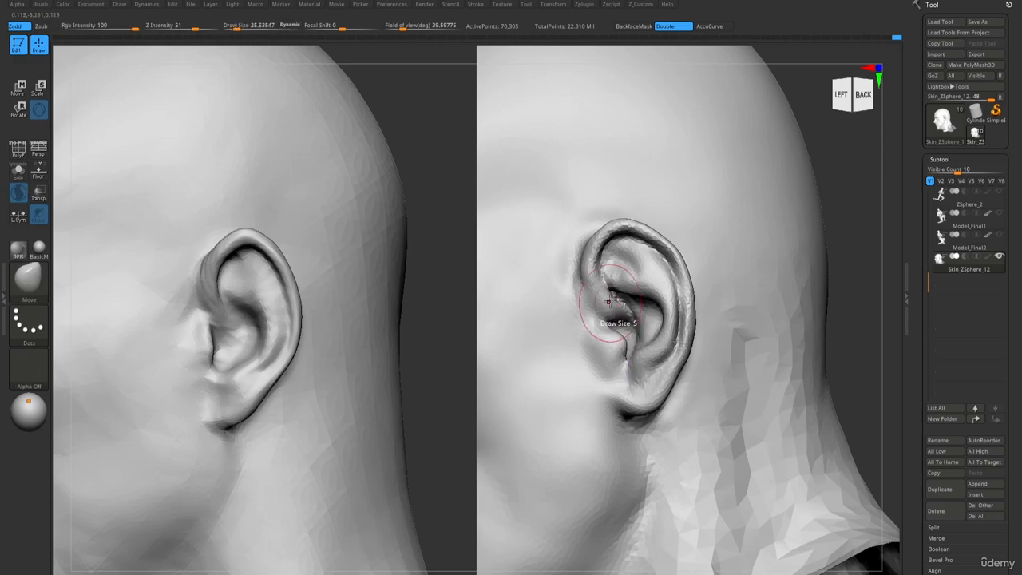
{"action": "mouse_move", "coordinate": [617, 339]}
{"action": "left_mouse_down"}
{"action": "mouse_move", "coordinate": [613, 355]}
{"action": "mouse_move", "coordinate": [622, 356]}
{"action": "left_mouse_up"}
Build up the area around the tragus and earlobe attachment with My_ClayBuildup and smooth it into the cheek.
{"action": "key", "text": "1"}
{"action": "key", "text": "s"}
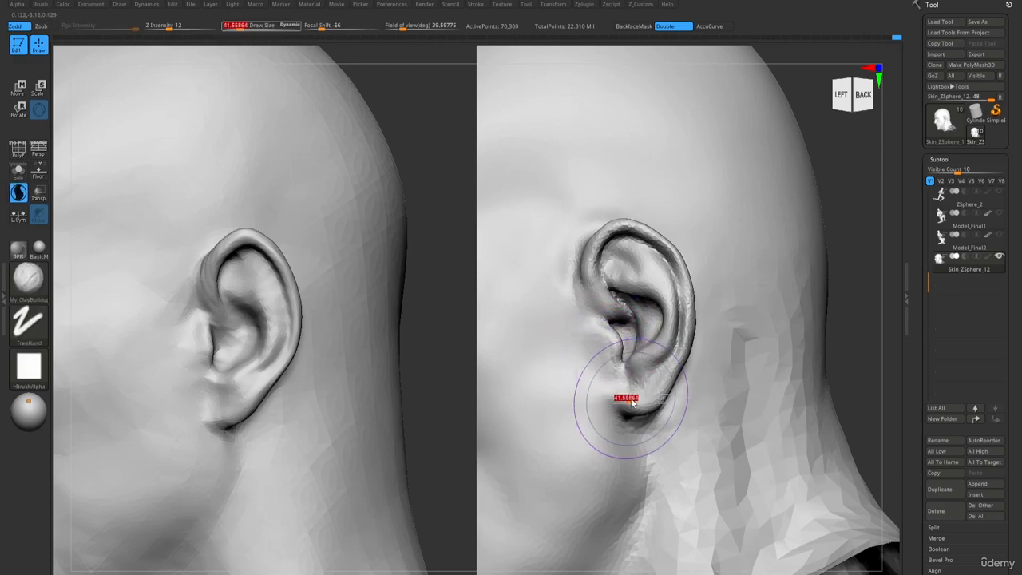
{"action": "mouse_move", "coordinate": [629, 401]}
{"action": "left_mouse_down"}
{"action": "mouse_move", "coordinate": [639, 408]}
{"action": "mouse_move", "coordinate": [666, 383]}
{"action": "left_mouse_up"}
{"action": "key", "text": "s"}
{"action": "key", "text": "b"}
{"action": "key", "text": "m"}
{"action": "key", "text": "v"}
{"action": "mouse_move", "coordinate": [660, 389]}
{"action": "right_mouse_down", "text": "ctrl"}
{"action": "mouse_move", "coordinate": [601, 222]}
{"action": "mouse_move", "coordinate": [623, 283]}
{"action": "mouse_move", "coordinate": [633, 382]}
{"action": "right_mouse_up", "text": "ctrl"}
{"action": "left_click_drag", "start_coordinate": [633, 381], "coordinate": [632, 399], "text": "shift"}
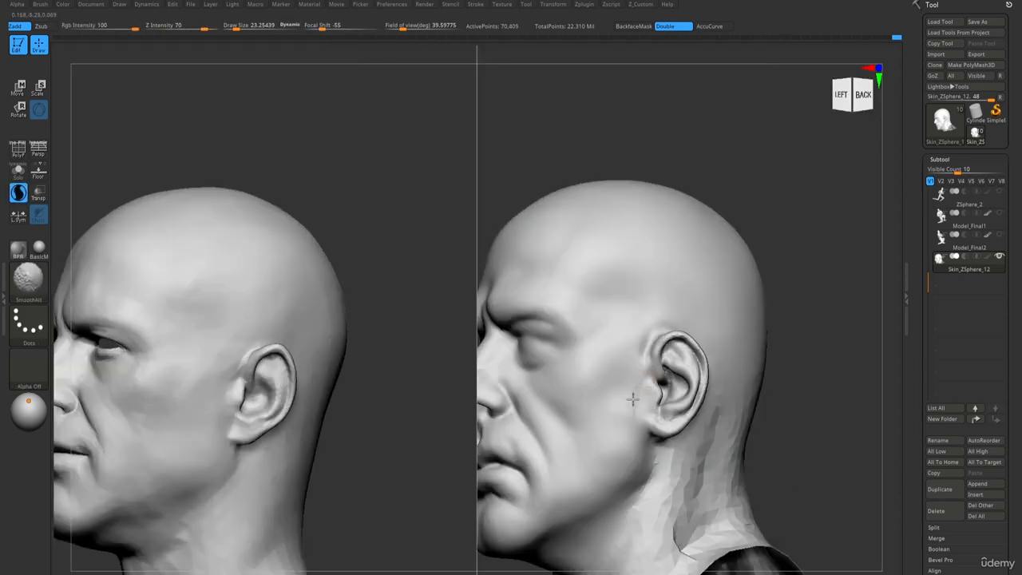
Adjust how the ear stands off the head from the front with the Move brush at draw size about 26.
{"action": "mouse_move", "coordinate": [644, 438]}
{"action": "right_mouse_down", "text": "ctrl"}
{"action": "mouse_move", "coordinate": [602, 228]}
{"action": "mouse_move", "coordinate": [615, 228]}
{"action": "mouse_move", "coordinate": [667, 369]}
{"action": "mouse_move", "coordinate": [678, 321]}
{"action": "mouse_move", "coordinate": [684, 346]}
{"action": "right_mouse_up", "text": "ctrl"}
{"action": "left_click_drag", "start_coordinate": [675, 355], "coordinate": [682, 361]}
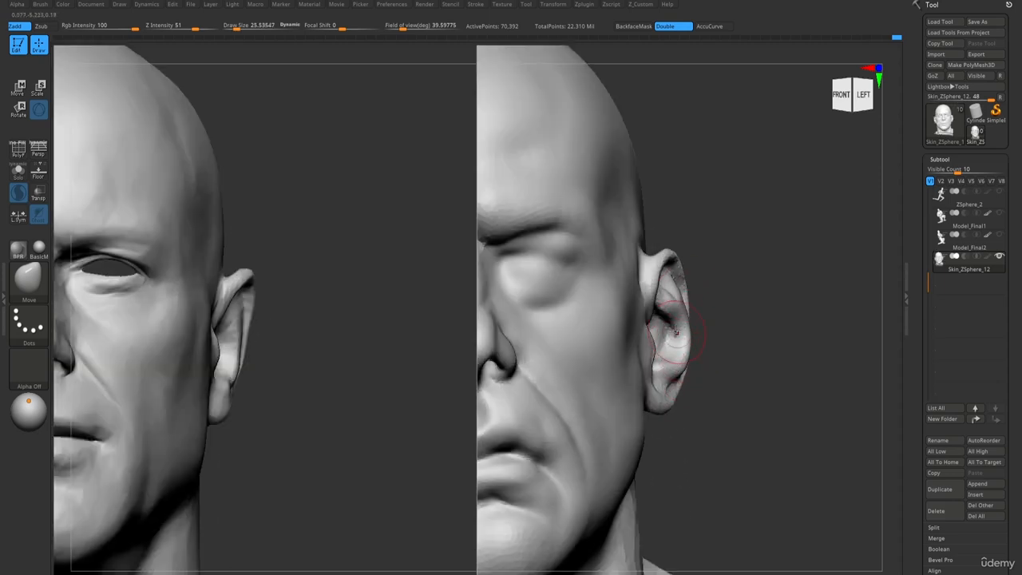
{"action": "right_click_drag", "start_coordinate": [655, 260], "coordinate": [657, 272]}
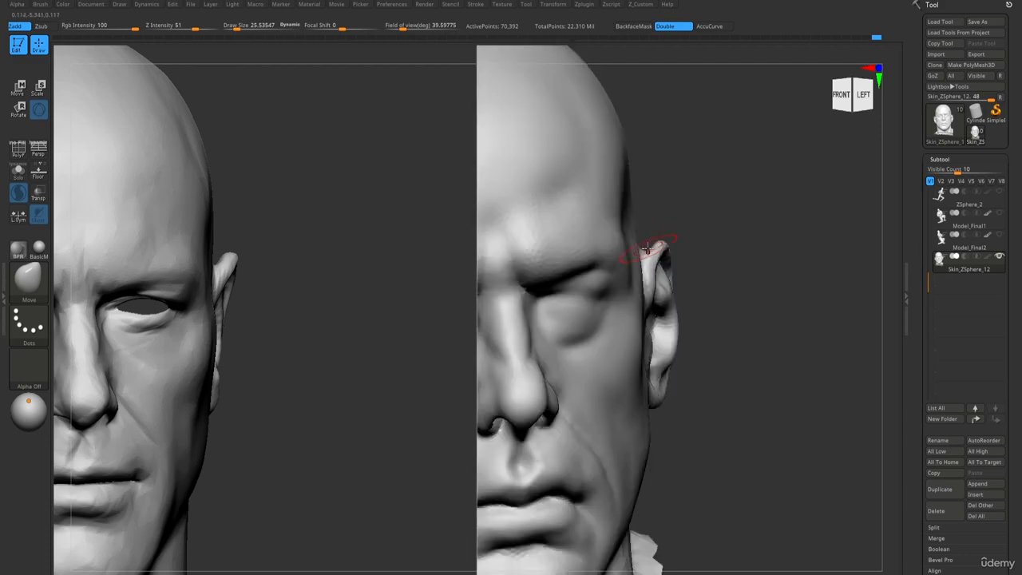
Thicken the upper ear near the head with the Inflat brush at draw size about 26 and smooth it.
{"action": "key", "text": "b"}
{"action": "key", "text": "i"}
{"action": "key", "text": "n"}
{"action": "mouse_move", "coordinate": [648, 254]}
{"action": "right_mouse_down"}
{"action": "mouse_move", "coordinate": [656, 271]}
{"action": "mouse_move", "coordinate": [658, 257]}
{"action": "mouse_move", "coordinate": [648, 297]}
{"action": "right_mouse_up"}
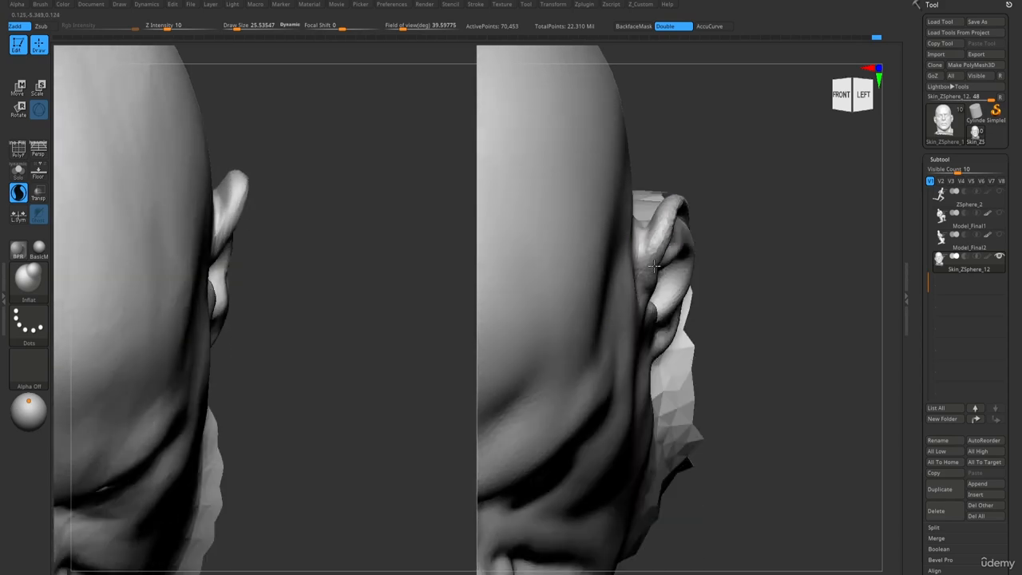
{"action": "left_click_drag", "start_coordinate": [643, 274], "coordinate": [640, 233], "text": "shift"}
Carve the crease between the ear's upper front rim and the head with DamStandard at draw size about 14.
{"action": "key", "text": "b"}
{"action": "key", "text": "m"}
{"action": "key", "text": "v"}
{"action": "key", "text": "s"}
{"action": "key", "text": "b"}
{"action": "key", "text": "d"}
{"action": "key", "text": "s"}
{"action": "key", "text": "s"}
{"action": "mouse_move", "coordinate": [650, 237]}
{"action": "right_mouse_down"}
{"action": "mouse_move", "coordinate": [638, 247]}
{"action": "mouse_move", "coordinate": [652, 304]}
{"action": "right_mouse_up"}
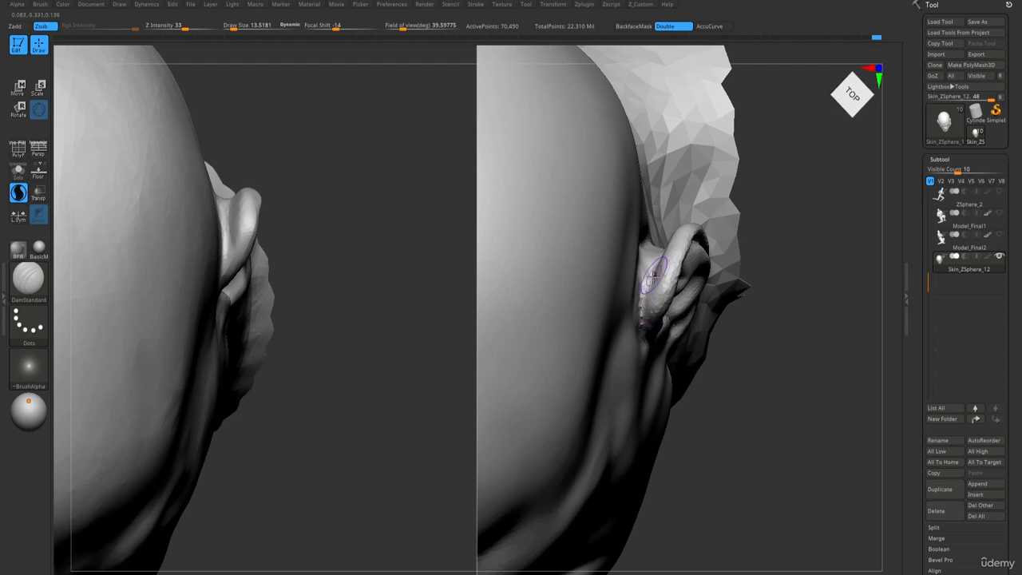
{"action": "mouse_move", "coordinate": [659, 246]}
{"action": "right_mouse_down"}
{"action": "mouse_move", "coordinate": [639, 265]}
{"action": "mouse_move", "coordinate": [641, 285]}
{"action": "right_mouse_up"}
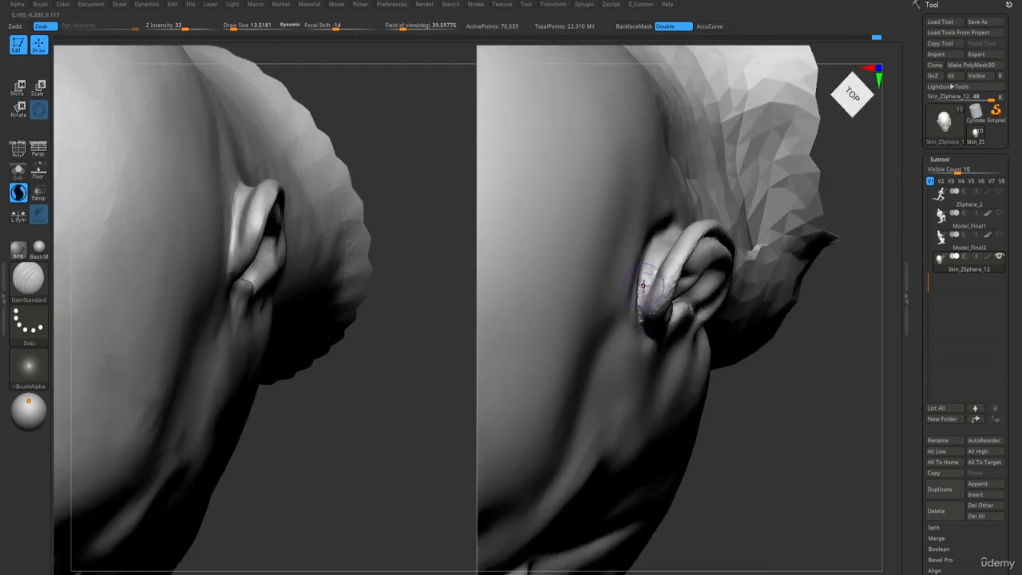
{"action": "right_click_drag", "start_coordinate": [656, 234], "coordinate": [656, 253]}
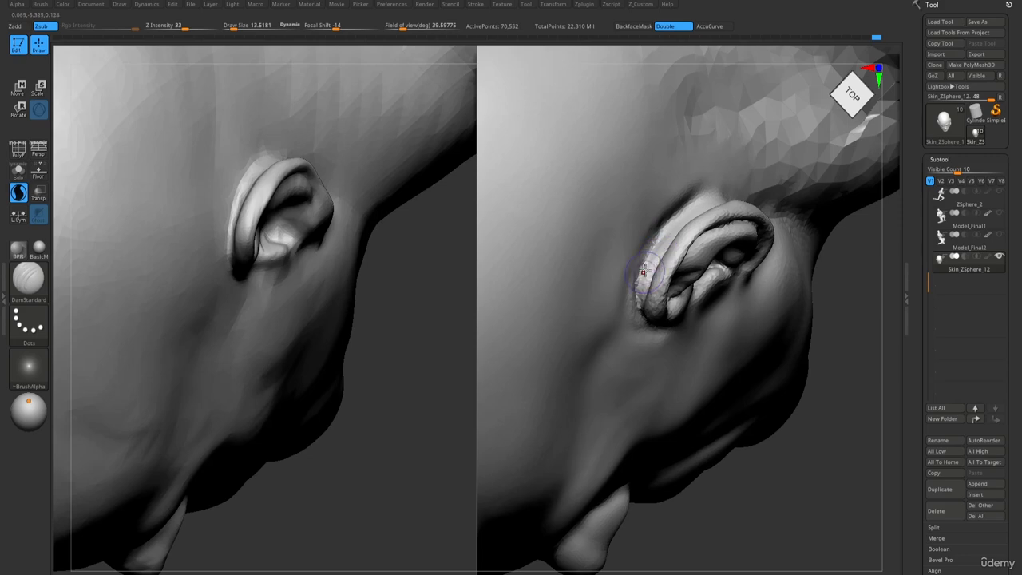
Refine the transition from the ear's front rim into the temple and smooth the rough surface along it.
{"action": "right_click_drag", "start_coordinate": [640, 323], "coordinate": [651, 303], "text": "shift"}
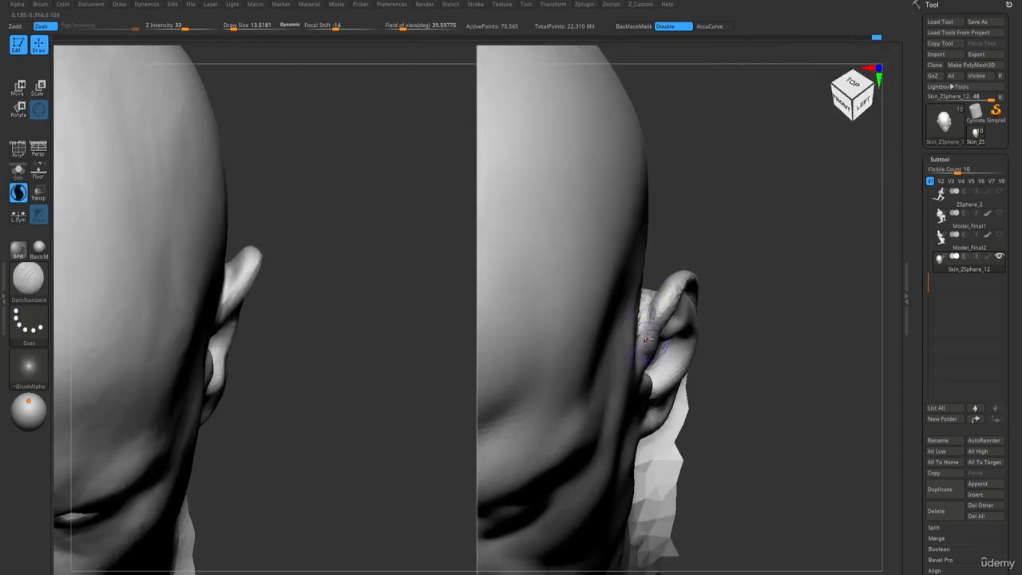
{"action": "right_click_drag", "start_coordinate": [645, 340], "coordinate": [645, 329], "text": "shift"}
{"action": "right_click_drag", "start_coordinate": [653, 265], "coordinate": [639, 293]}
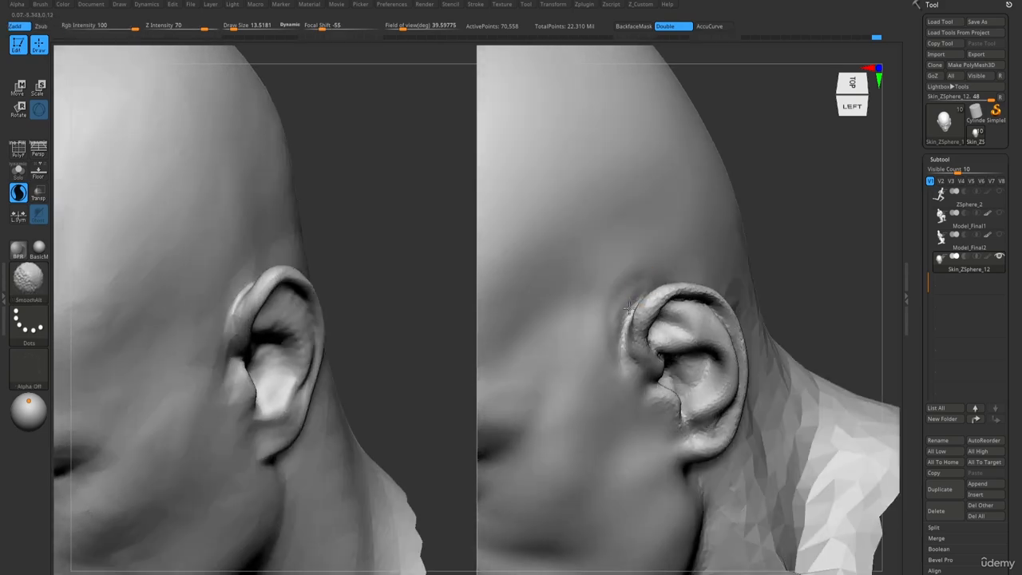
{"action": "left_click_drag", "start_coordinate": [634, 295], "coordinate": [620, 355]}
Carve the crease where the opposite ear's front rim meets the head with DamStandard at draw size about 14.
{"action": "mouse_move", "coordinate": [620, 358]}
{"action": "right_mouse_down", "text": "ctrl"}
{"action": "mouse_move", "coordinate": [626, 192]}
{"action": "mouse_move", "coordinate": [530, 300]}
{"action": "right_mouse_up", "text": "ctrl"}
{"action": "right_click_drag", "start_coordinate": [531, 299], "coordinate": [592, 447], "text": "alt"}
{"action": "right_click_drag", "start_coordinate": [592, 447], "coordinate": [622, 393]}
{"action": "left_click_drag", "start_coordinate": [619, 389], "coordinate": [637, 421]}
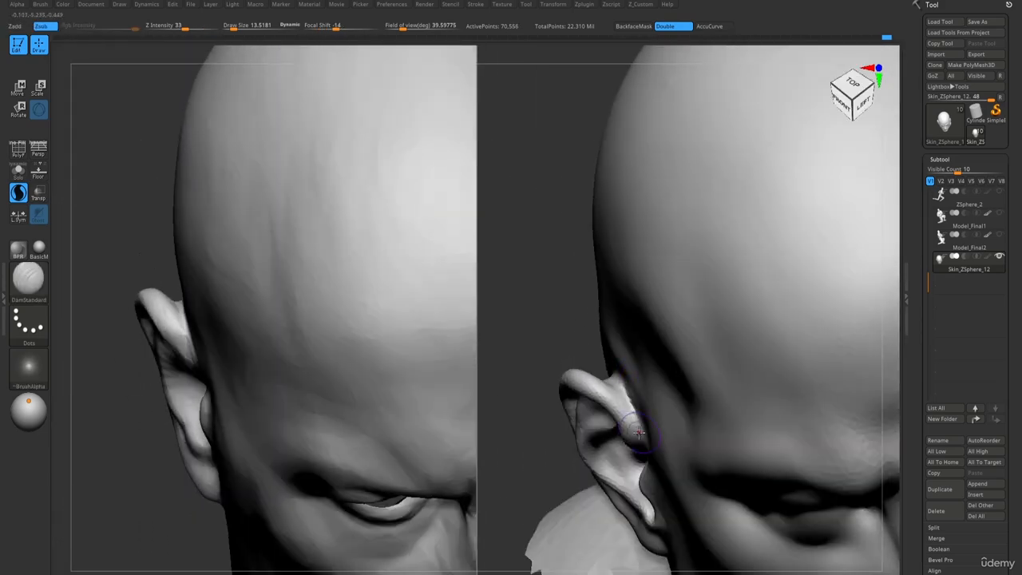
{"action": "right_click_drag", "start_coordinate": [635, 419], "coordinate": [613, 381]}
{"action": "left_click_drag", "start_coordinate": [613, 381], "coordinate": [637, 431]}
Reshape the ear's outer contour in front view with the Move brush at draw size about 36.
{"action": "mouse_move", "coordinate": [622, 389]}
{"action": "right_mouse_down"}
{"action": "mouse_move", "coordinate": [617, 404]}
{"action": "mouse_move", "coordinate": [656, 448]}
{"action": "mouse_move", "coordinate": [596, 273]}
{"action": "mouse_move", "coordinate": [629, 306]}
{"action": "mouse_move", "coordinate": [616, 226]}
{"action": "right_mouse_up"}
{"action": "mouse_move", "coordinate": [692, 296]}
{"action": "right_mouse_down"}
{"action": "mouse_move", "coordinate": [678, 297]}
{"action": "mouse_move", "coordinate": [750, 330]}
{"action": "right_mouse_up"}
{"action": "key", "text": "b"}
{"action": "key", "text": "m"}
{"action": "key", "text": "v"}
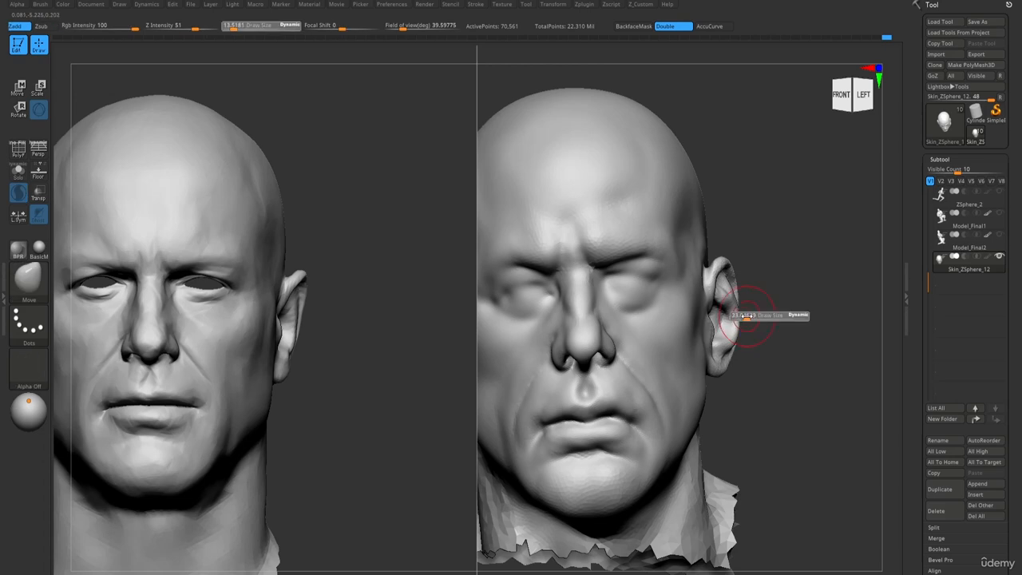
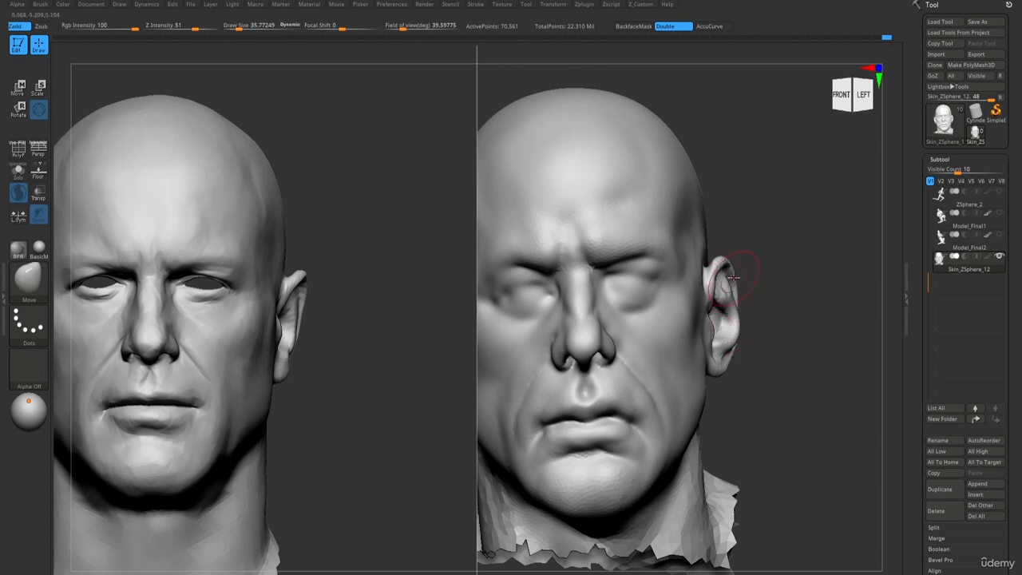
{"action": "left_click_drag", "start_coordinate": [731, 306], "coordinate": [725, 296], "text": "shift"}
Adjust the upper ear's angle to the head with the Move brush at draw size about 48.
{"action": "right_click_drag", "start_coordinate": [667, 317], "coordinate": [711, 269]}
{"action": "key", "text": "bracketright"}
{"action": "left_click_drag", "start_coordinate": [712, 269], "coordinate": [706, 271]}
{"action": "right_click_drag", "start_coordinate": [706, 271], "coordinate": [694, 271]}
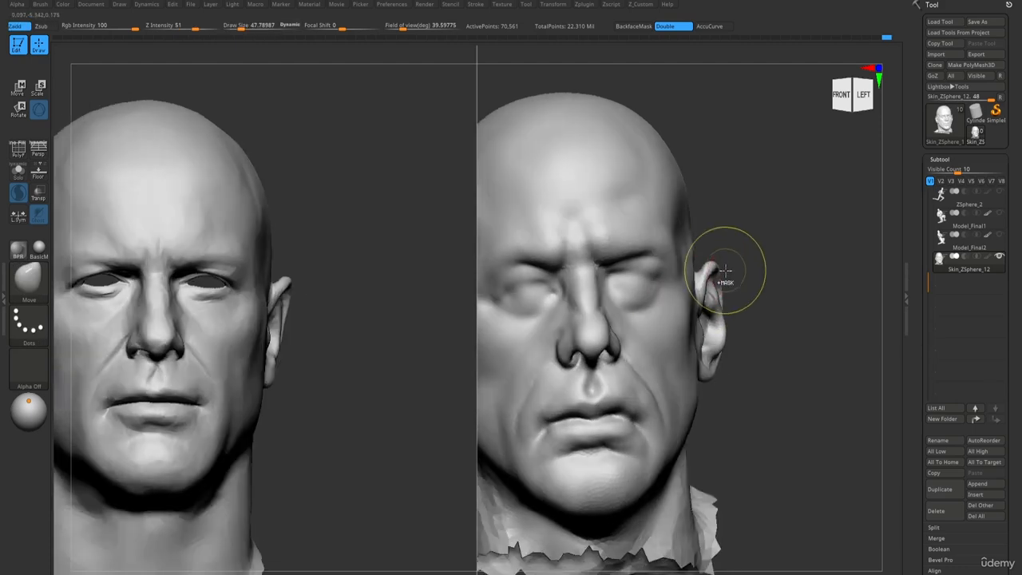
{"action": "left_click_drag", "start_coordinate": [725, 269], "coordinate": [721, 268]}
Compare the whole head with the reference and correct the ear's rear rim in profile with the Move brush at draw size about 48.
{"action": "key", "text": "f"}
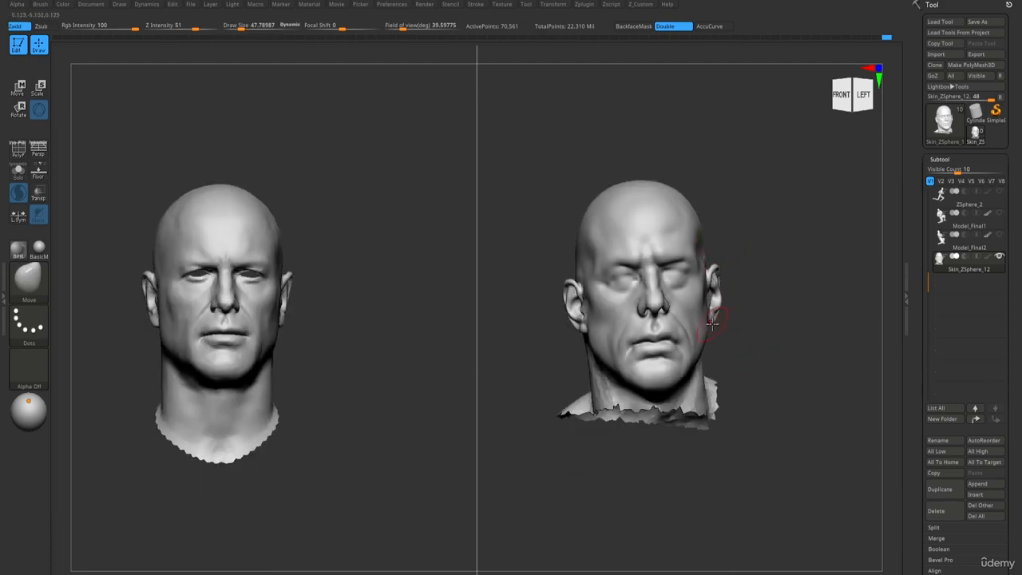
{"action": "right_click_drag", "start_coordinate": [713, 321], "coordinate": [763, 267], "text": "ctrl"}
{"action": "right_click_drag", "start_coordinate": [762, 268], "coordinate": [774, 262], "text": "ctrl"}
{"action": "left_click_drag", "start_coordinate": [774, 253], "coordinate": [770, 253]}
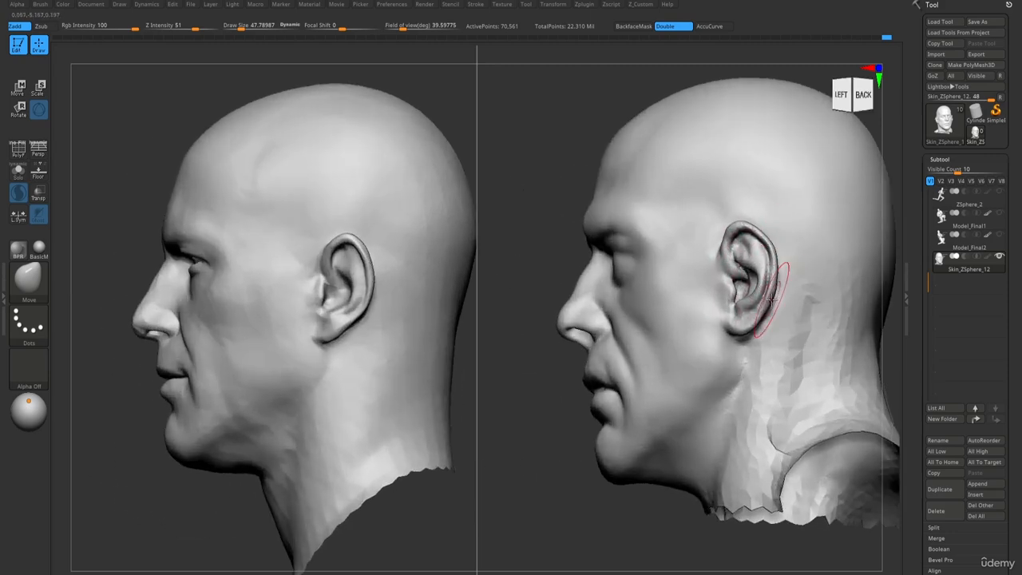
{"action": "left_click_drag", "start_coordinate": [764, 300], "coordinate": [772, 299]}
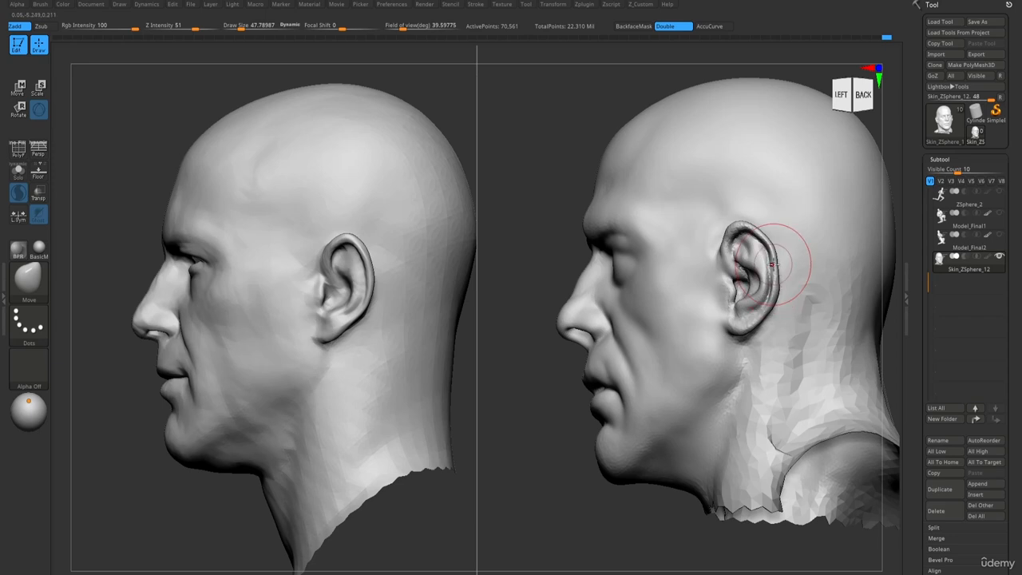
Adjust the upper front of the ear's rim with the Move brush at draw sizes about 39 and 28.
{"action": "key", "text": "["}
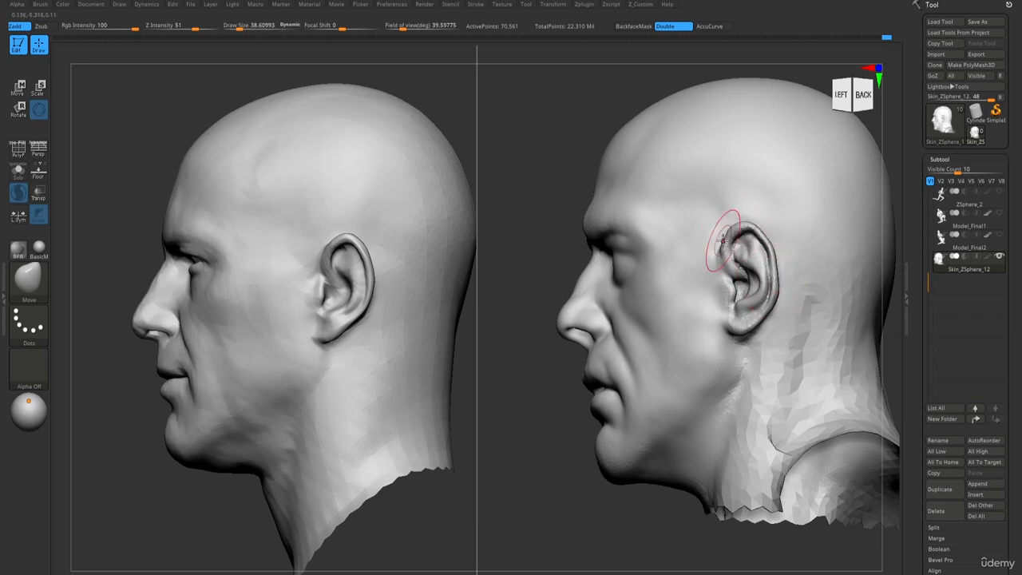
{"action": "right_click_drag", "start_coordinate": [722, 238], "coordinate": [719, 240]}
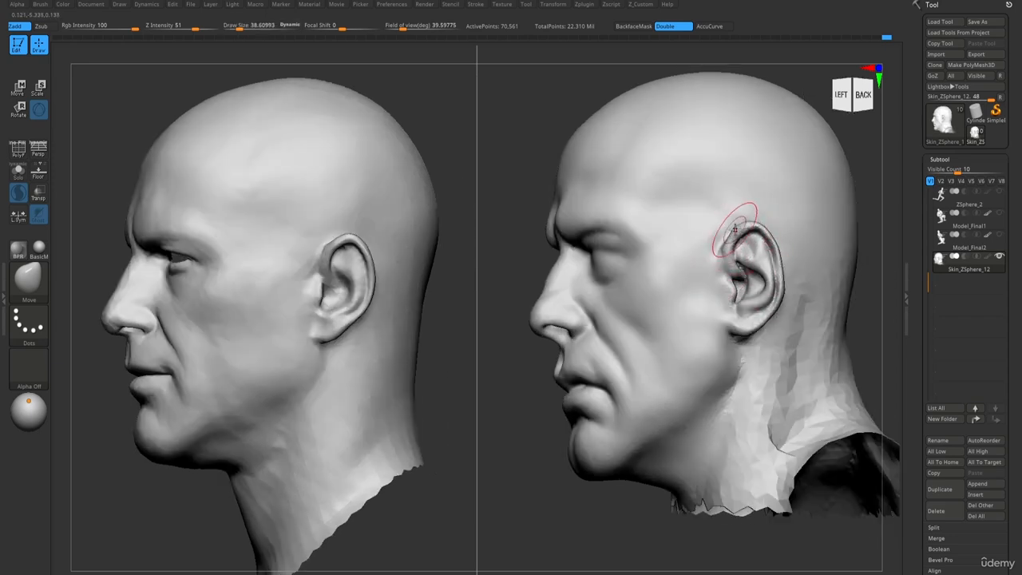
{"action": "key", "text": "["}
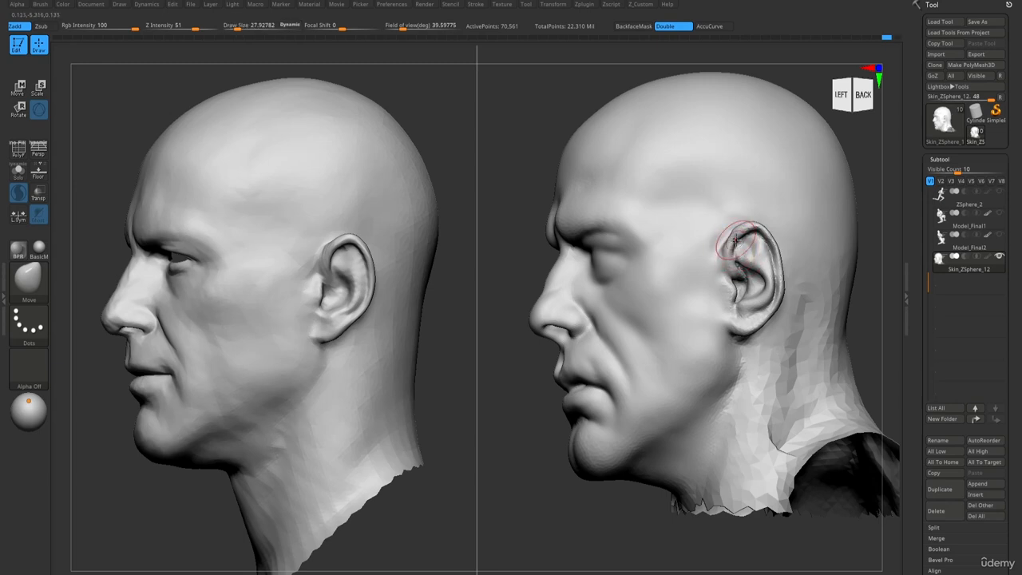
{"action": "key", "text": "["}
Build up the lower concha behind the tragus with My_ClayBuildup, finishing at draw size about 17.
{"action": "mouse_move", "coordinate": [741, 306]}
{"action": "right_mouse_down", "text": "alt"}
{"action": "mouse_move", "coordinate": [747, 319]}
{"action": "mouse_move", "coordinate": [751, 305]}
{"action": "right_mouse_up", "text": "alt"}
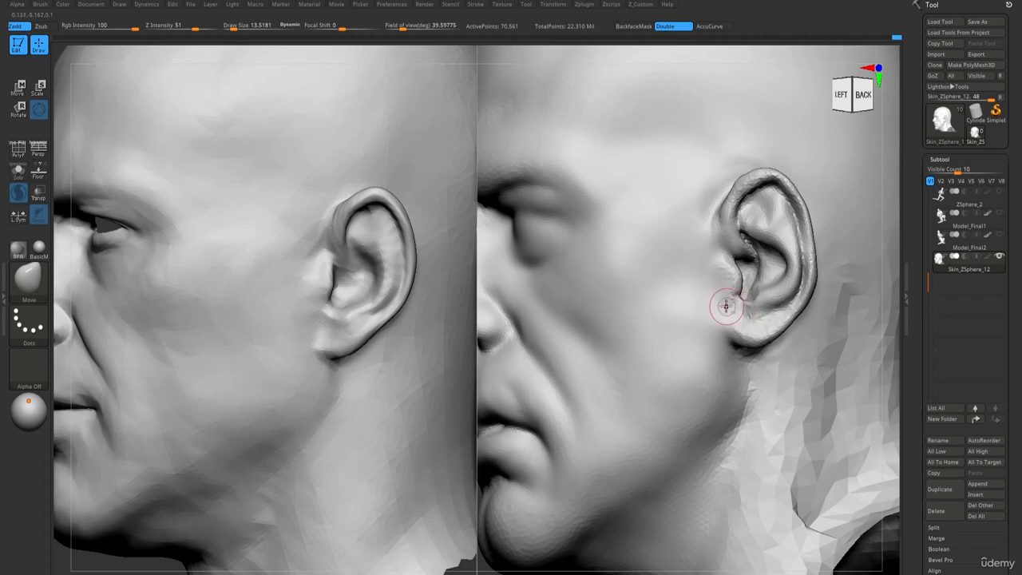
{"action": "key", "text": "1"}
{"action": "key", "text": "["}
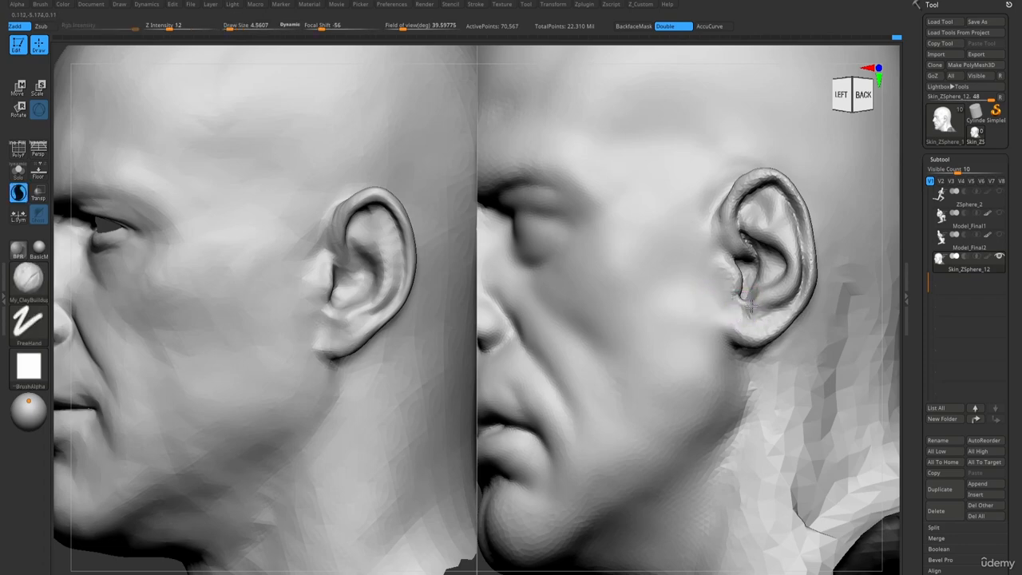
{"action": "key", "text": "]"}
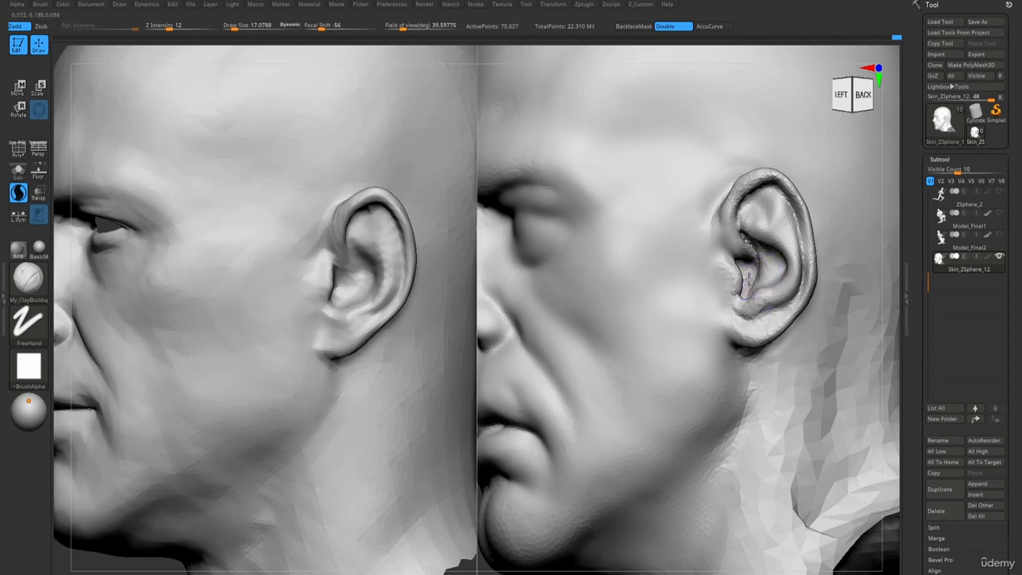
Deepen the concha around the ear canal with DamStandard at draw size about 17 and smooth the inner ridge.
{"action": "mouse_move", "coordinate": [749, 279]}
{"action": "right_mouse_down"}
{"action": "mouse_move", "coordinate": [766, 257]}
{"action": "mouse_move", "coordinate": [765, 312]}
{"action": "mouse_move", "coordinate": [779, 319]}
{"action": "mouse_move", "coordinate": [763, 328]}
{"action": "right_mouse_up"}
{"action": "key", "text": "b"}
{"action": "key", "text": "d"}
{"action": "key", "text": "s"}
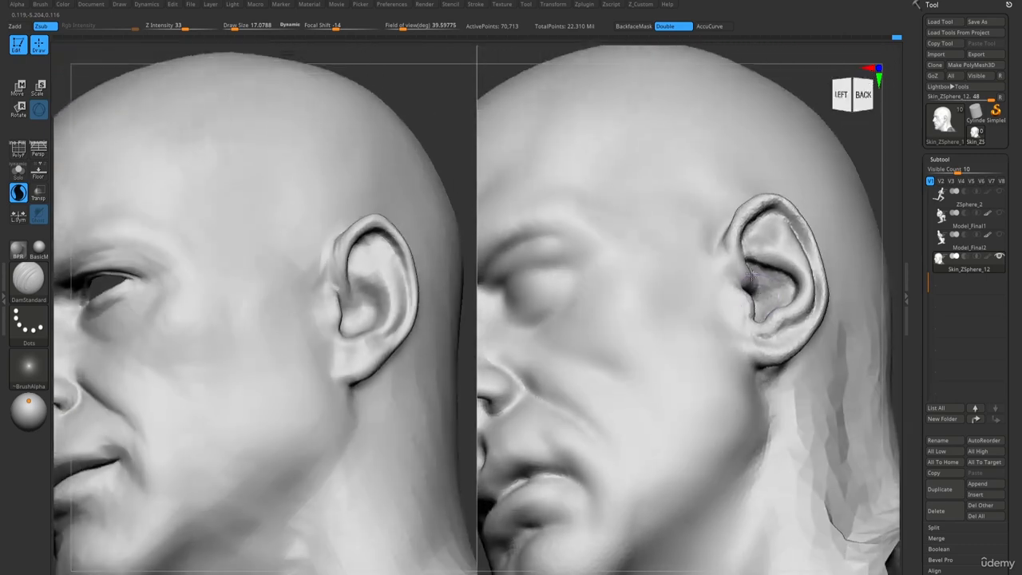
{"action": "key", "text": "shift"}
{"action": "left_click_drag", "start_coordinate": [807, 279], "coordinate": [789, 241], "text": "shift"}
{"action": "right_click_drag", "start_coordinate": [770, 292], "coordinate": [746, 252], "text": "ctrl"}
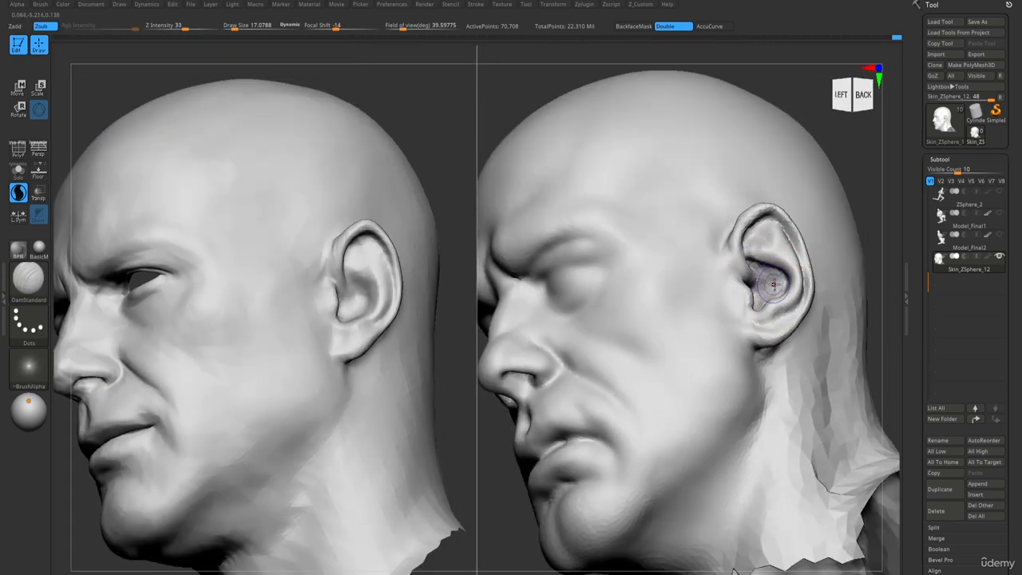
Pull the notch below the tragus into shape with the Move brush at draw size about 19.
{"action": "key", "text": "b"}
{"action": "key", "text": "m"}
{"action": "key", "text": "v"}
{"action": "key", "text": "s"}
{"action": "left_click_drag", "start_coordinate": [765, 300], "coordinate": [753, 307]}
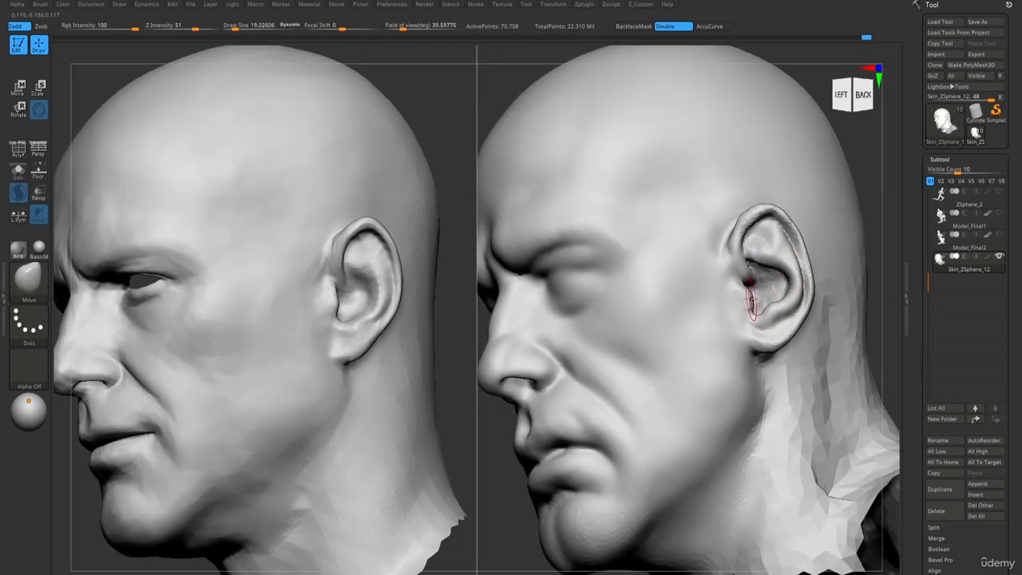
Add volume around the notch below the tragus with My_Standard at draw size about 19 and smooth it.
{"action": "key", "text": "b"}
{"action": "key", "text": "c"}
{"action": "key", "text": "b"}
{"action": "key", "text": "b"}
{"action": "key", "text": "s"}
{"action": "key", "text": "t"}
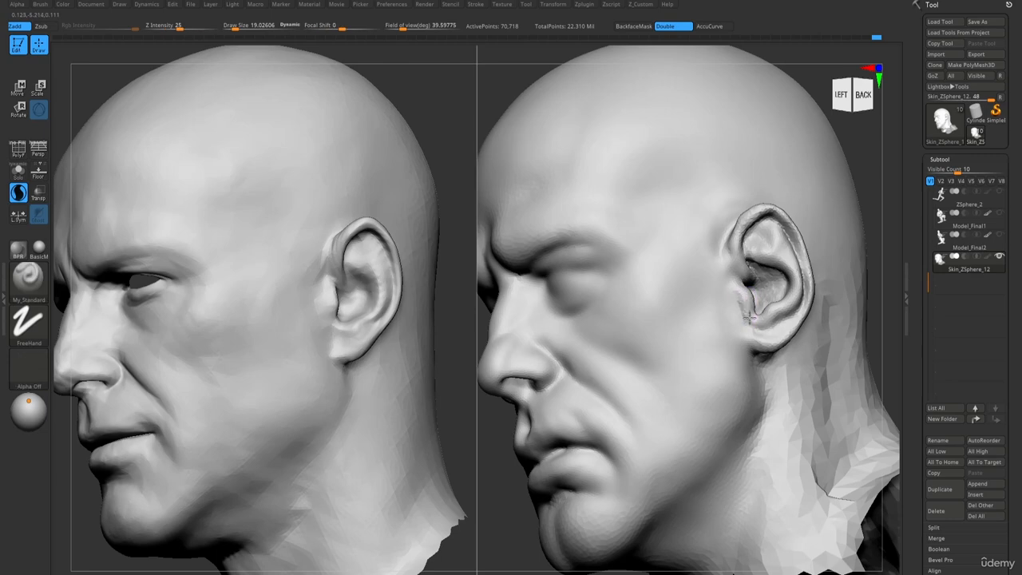
{"action": "left_click_drag", "start_coordinate": [751, 311], "coordinate": [750, 333], "text": "shift"}
Fine-tune the notch above the earlobe with the Move brush at draw size about 14.
{"action": "right_click_drag", "start_coordinate": [748, 333], "coordinate": [741, 338]}
{"action": "key", "text": "b"}
{"action": "key", "text": "m"}
{"action": "key", "text": "v"}
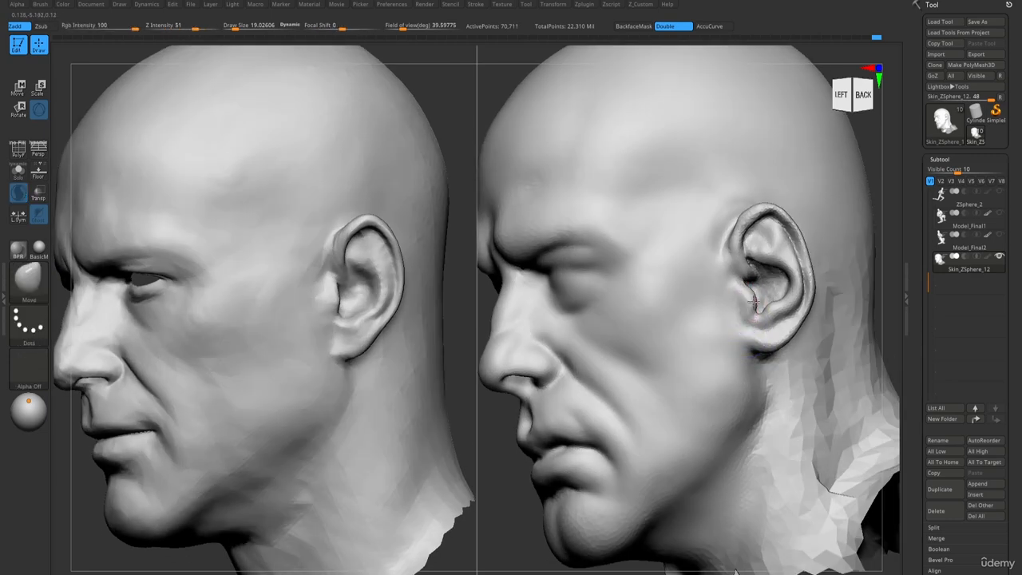
{"action": "key", "text": "s"}
{"action": "key", "text": "s"}
{"action": "left_click_drag", "start_coordinate": [757, 323], "coordinate": [755, 312]}
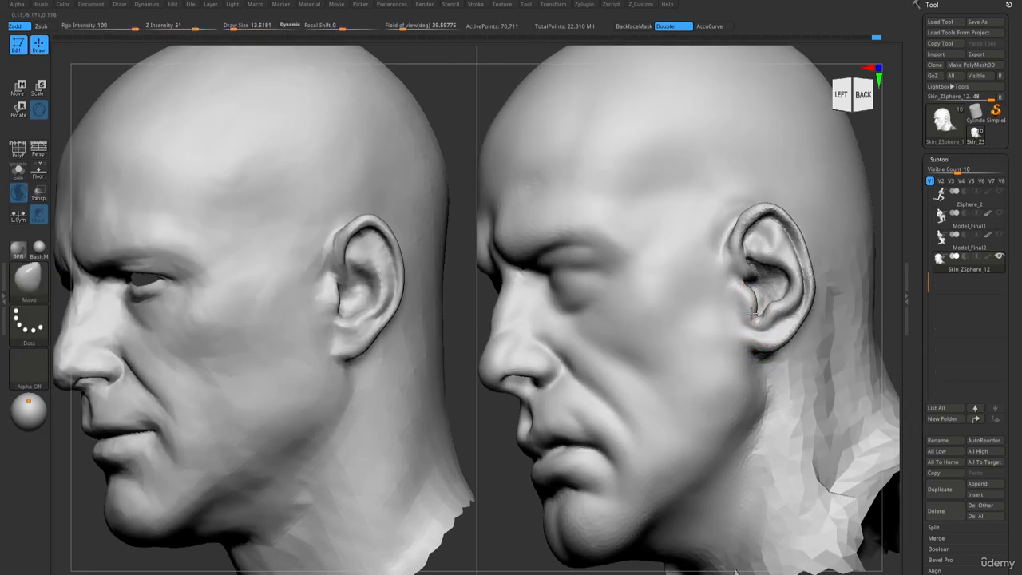
Smooth the notch above the earlobe with the ear viewed up close.
{"action": "right_click_drag", "start_coordinate": [757, 312], "coordinate": [762, 313], "text": "ctrl"}
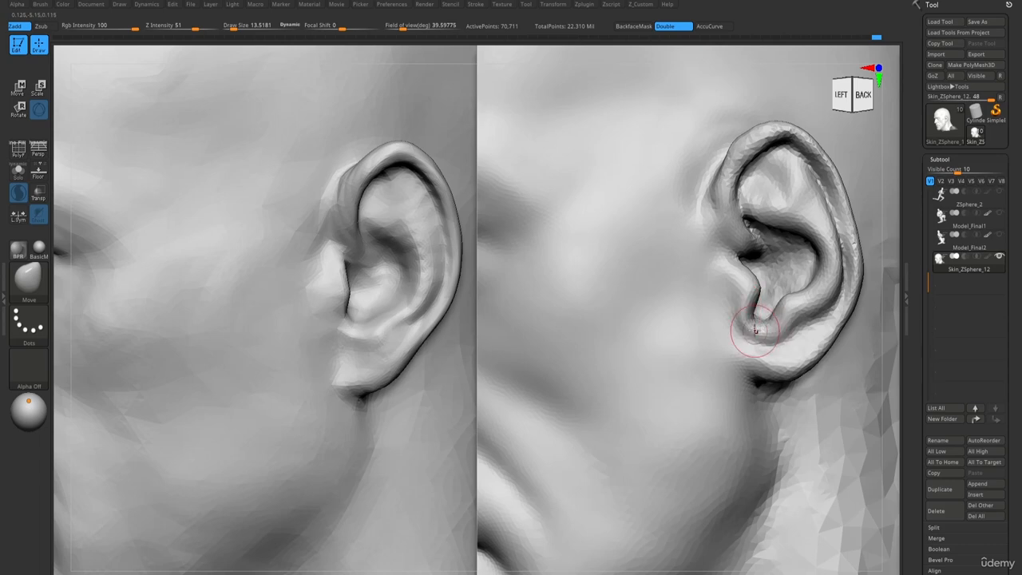
{"action": "left_click_drag", "start_coordinate": [765, 341], "coordinate": [810, 327], "text": "shift"}
{"action": "right_click_drag", "start_coordinate": [757, 341], "coordinate": [767, 346], "text": "ctrl"}
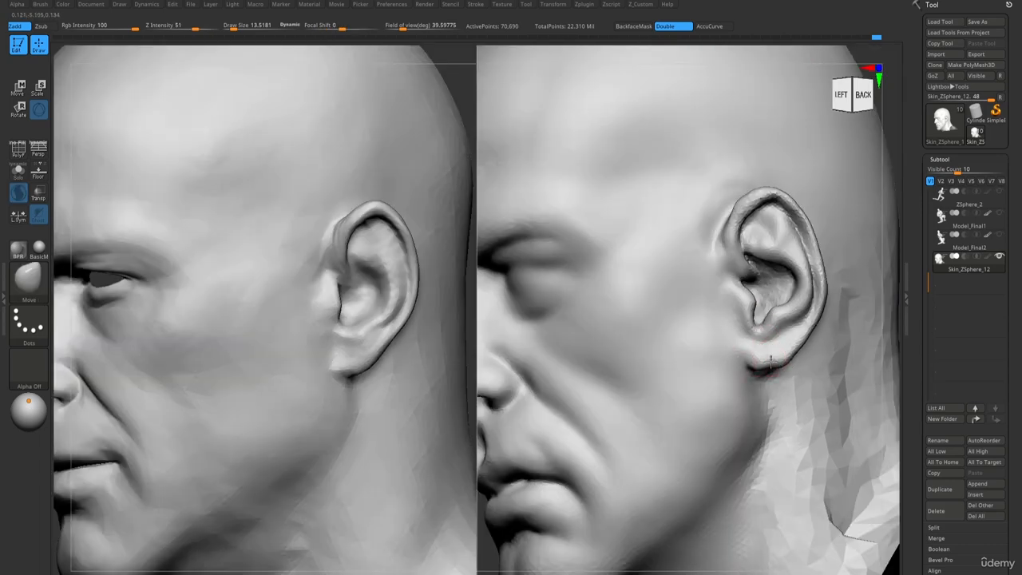
{"action": "key", "text": "f"}
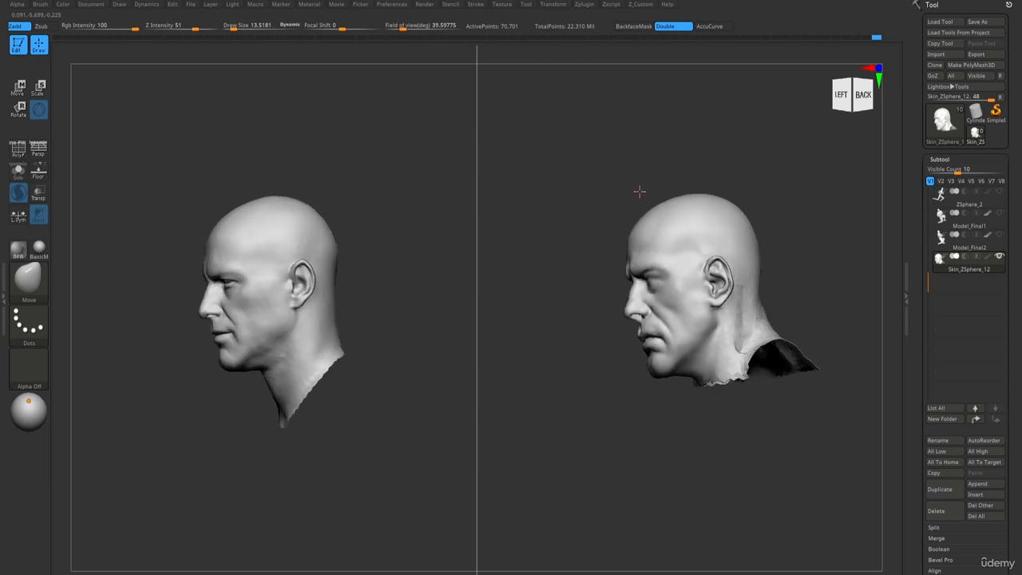
Adjust the earlobe and the ear's outer contour with the Move brush, varying the draw size between strokes.
{"action": "right_click_drag", "start_coordinate": [662, 205], "coordinate": [725, 323], "text": "ctrl"}
{"action": "key", "text": "s"}
{"action": "left_click_drag", "start_coordinate": [742, 358], "coordinate": [747, 359]}
{"action": "mouse_move", "coordinate": [778, 408]}
{"action": "left_mouse_down"}
{"action": "mouse_move", "coordinate": [800, 409]}
{"action": "mouse_move", "coordinate": [791, 416]}
{"action": "left_mouse_up"}
{"action": "key", "text": "s"}
{"action": "key", "text": "s"}
{"action": "key", "text": "s"}
{"action": "mouse_move", "coordinate": [801, 372]}
{"action": "left_mouse_down"}
{"action": "mouse_move", "coordinate": [811, 348]}
{"action": "mouse_move", "coordinate": [758, 329]}
{"action": "left_mouse_up"}
{"action": "key", "text": "s"}
{"action": "key", "text": "s"}
Reshape the lower rim of the ear on the head's other side with the Move brush.
{"action": "mouse_move", "coordinate": [751, 327]}
{"action": "right_mouse_down", "text": "ctrl"}
{"action": "mouse_move", "coordinate": [632, 180]}
{"action": "mouse_move", "coordinate": [673, 231]}
{"action": "mouse_move", "coordinate": [666, 246]}
{"action": "mouse_move", "coordinate": [682, 236]}
{"action": "right_mouse_up", "text": "ctrl"}
{"action": "mouse_move", "coordinate": [596, 349]}
{"action": "right_mouse_down"}
{"action": "mouse_move", "coordinate": [585, 380]}
{"action": "mouse_move", "coordinate": [609, 411]}
{"action": "right_mouse_up"}
{"action": "key", "text": "s"}
{"action": "left_click_drag", "start_coordinate": [669, 385], "coordinate": [629, 423]}
{"action": "mouse_move", "coordinate": [629, 422]}
{"action": "right_mouse_down"}
{"action": "mouse_move", "coordinate": [599, 410]}
{"action": "mouse_move", "coordinate": [628, 385]}
{"action": "mouse_move", "coordinate": [682, 382]}
{"action": "right_mouse_up"}
Carve the groove inside the ear's rear rim with DamStandard at draw size about 10 and smooth it.
{"action": "right_click_drag", "start_coordinate": [646, 331], "coordinate": [640, 359], "text": "ctrl"}
{"action": "key", "text": "b"}
{"action": "key", "text": "d"}
{"action": "key", "text": "s"}
{"action": "key", "text": "s"}
{"action": "left_click_drag", "start_coordinate": [641, 344], "coordinate": [633, 344]}
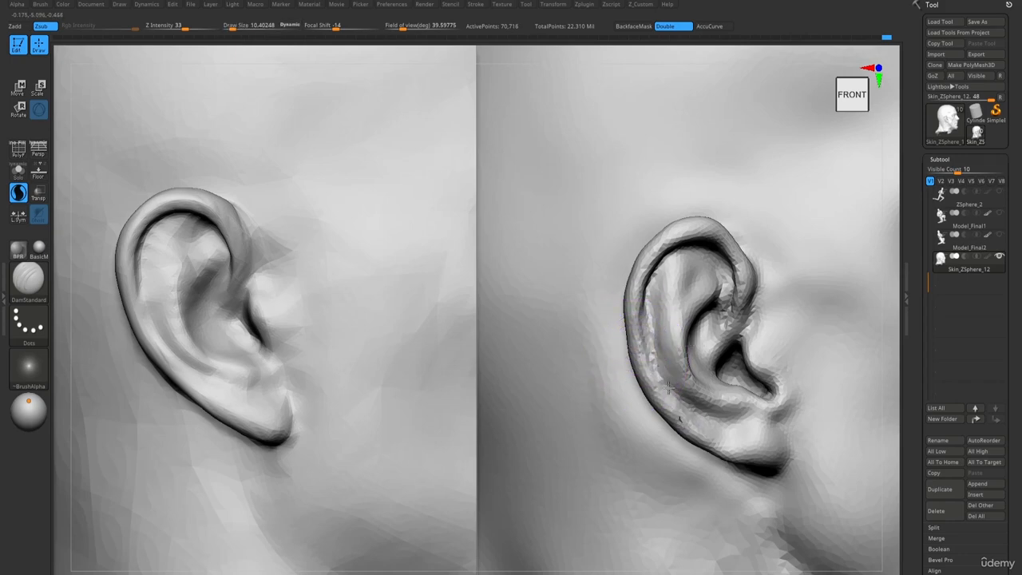
{"action": "mouse_move", "coordinate": [658, 384]}
{"action": "left_mouse_down", "text": "shift"}
{"action": "mouse_move", "coordinate": [704, 441]}
{"action": "mouse_move", "coordinate": [648, 319]}
{"action": "left_mouse_up", "text": "shift"}
Build up the inner ridge along the ear's rim with My_ClayBuildup at draw size about 15.
{"action": "key", "text": "1"}
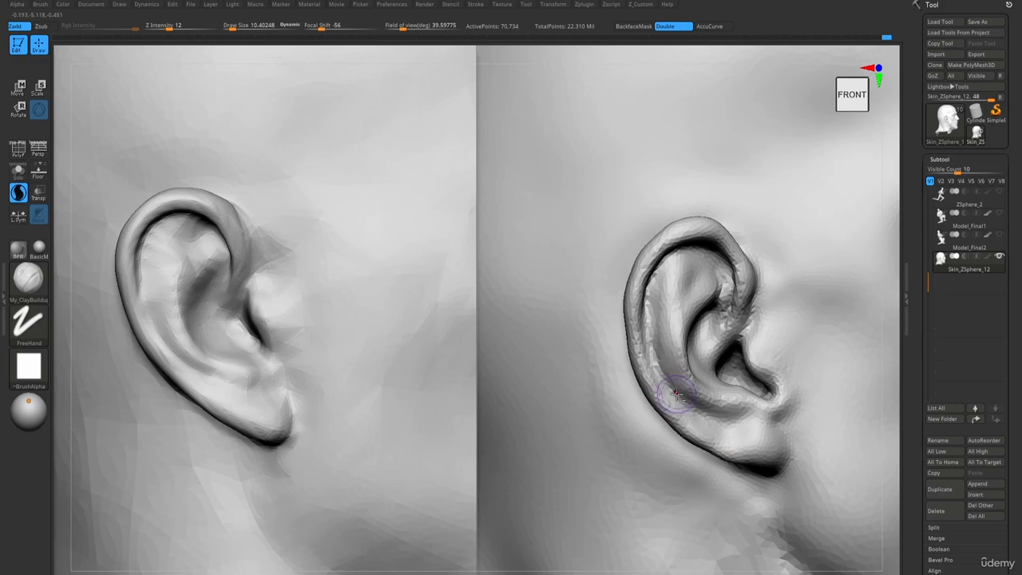
{"action": "mouse_move", "coordinate": [676, 394]}
{"action": "right_mouse_down", "text": "ctrl"}
{"action": "mouse_move", "coordinate": [652, 333]}
{"action": "mouse_move", "coordinate": [700, 422]}
{"action": "mouse_move", "coordinate": [655, 342]}
{"action": "mouse_move", "coordinate": [685, 377]}
{"action": "right_mouse_up", "text": "ctrl"}
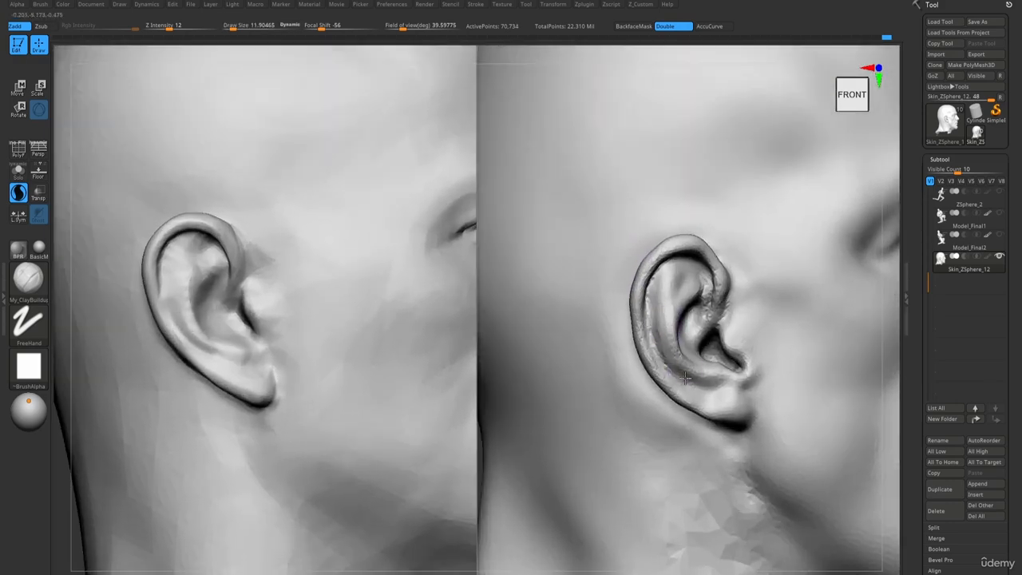
{"action": "key", "text": "s"}
{"action": "left_click_drag", "start_coordinate": [661, 313], "coordinate": [664, 321]}
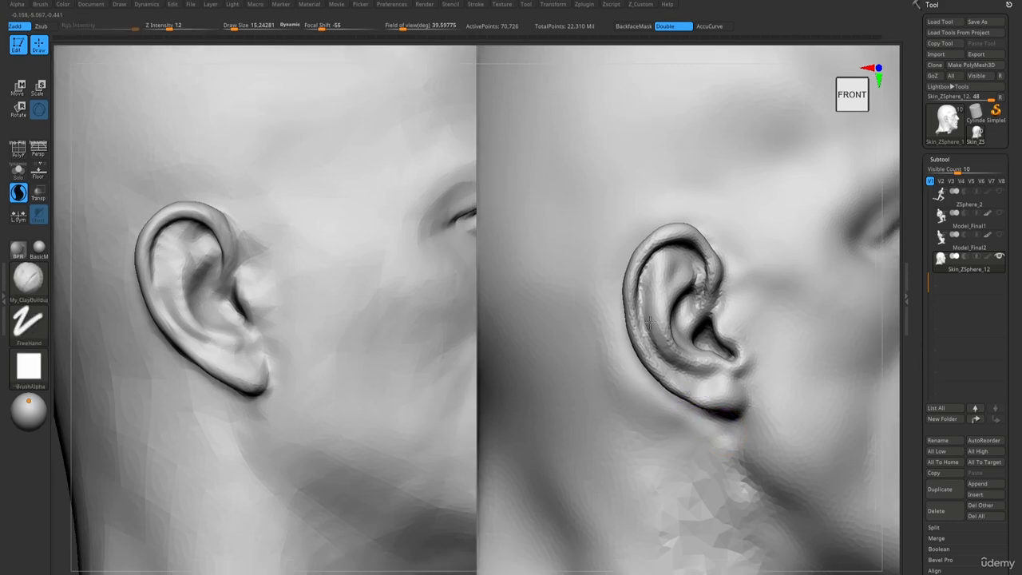
Refine the ear's overall shape with the Move brush at draw size about 58.
{"action": "key", "text": "f"}
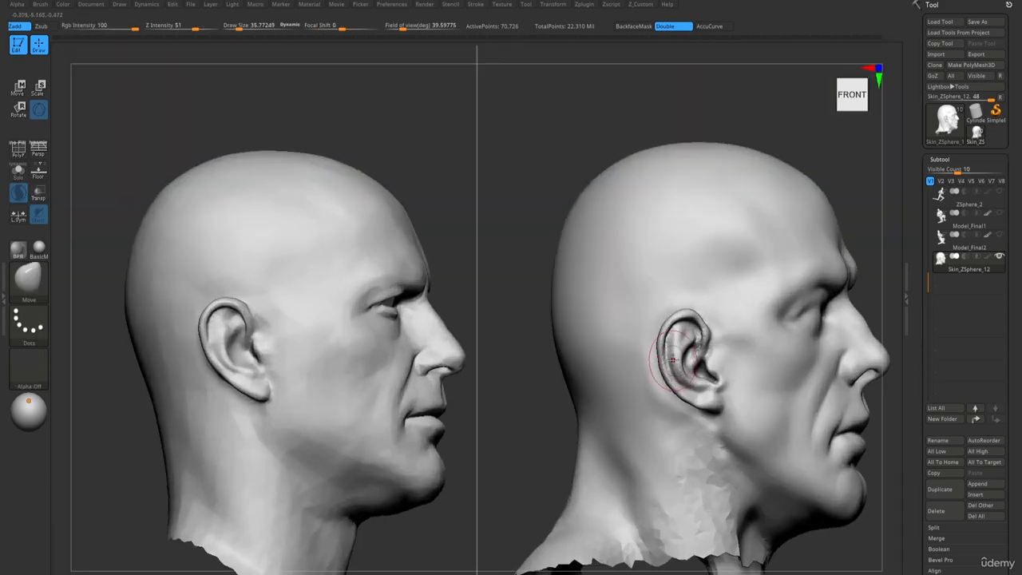
{"action": "mouse_move", "coordinate": [674, 361]}
{"action": "right_mouse_down", "text": "ctrl"}
{"action": "mouse_move", "coordinate": [615, 215]}
{"action": "mouse_move", "coordinate": [687, 409]}
{"action": "mouse_move", "coordinate": [648, 288]}
{"action": "mouse_move", "coordinate": [616, 279]}
{"action": "mouse_move", "coordinate": [729, 360]}
{"action": "mouse_move", "coordinate": [718, 364]}
{"action": "mouse_move", "coordinate": [671, 253]}
{"action": "mouse_move", "coordinate": [678, 468]}
{"action": "right_mouse_up", "text": "ctrl"}
{"action": "key", "text": "s"}
{"action": "left_click_drag", "start_coordinate": [647, 401], "coordinate": [655, 402]}
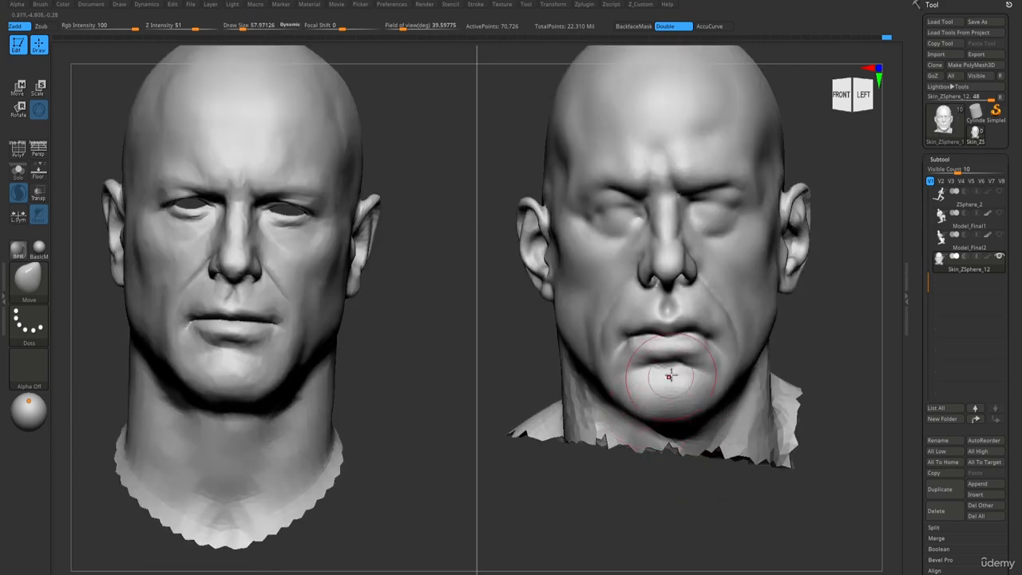
Add fullness to the lips with the Inflat brush.
{"action": "right_click_drag", "start_coordinate": [670, 375], "coordinate": [675, 316], "text": "ctrl"}
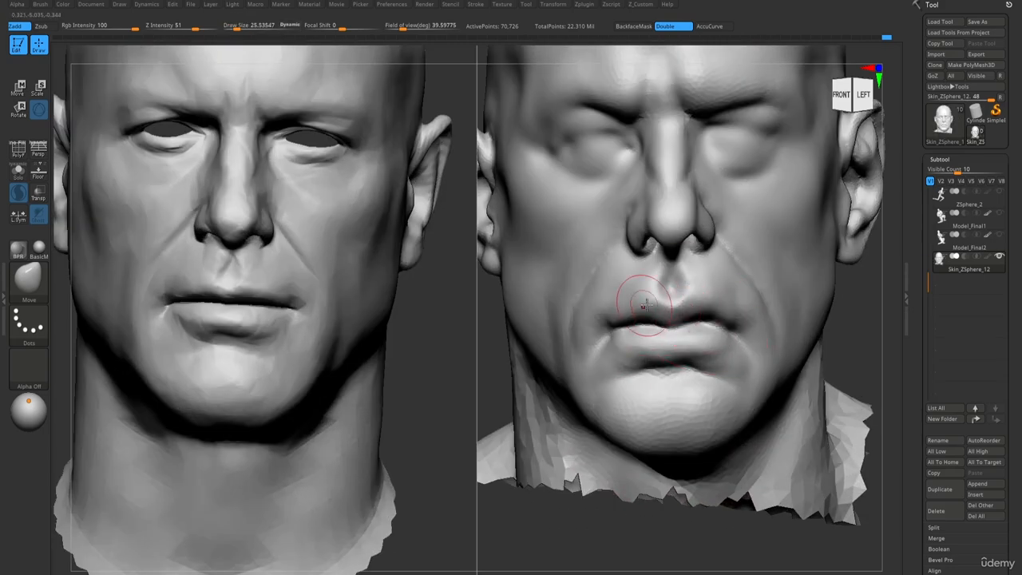
{"action": "right_click_drag", "start_coordinate": [708, 300], "coordinate": [677, 290]}
{"action": "key", "text": "b"}
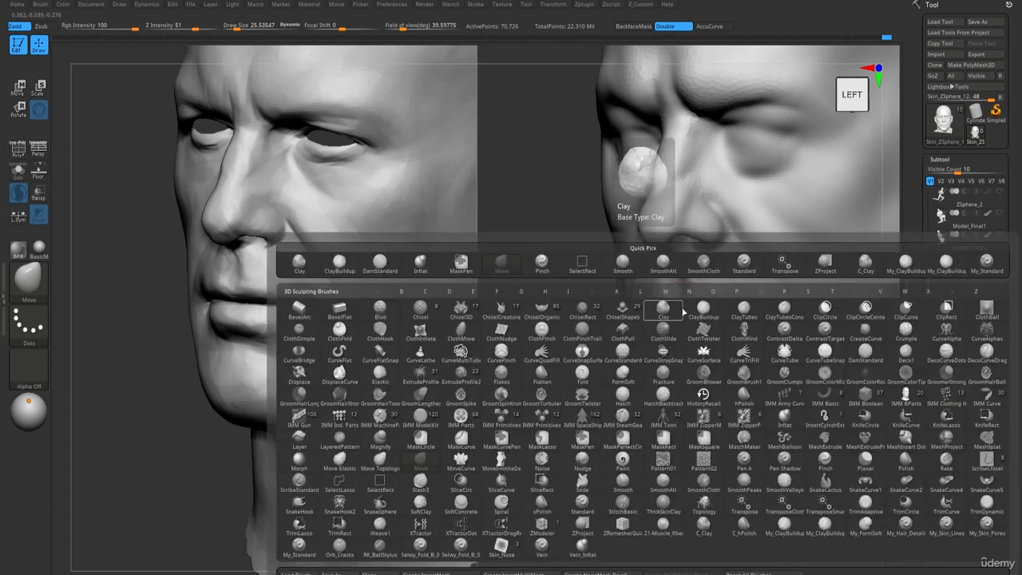
{"action": "key", "text": "i"}
{"action": "key", "text": "n"}
{"action": "mouse_move", "coordinate": [699, 327]}
{"action": "right_mouse_down"}
{"action": "mouse_move", "coordinate": [650, 322]}
{"action": "mouse_move", "coordinate": [688, 338]}
{"action": "right_mouse_up"}
Sharpen the line between the lips with DamStandard at draw size about 19 and smooth the mouth corner.
{"action": "key", "text": "b"}
{"action": "key", "text": "d"}
{"action": "key", "text": "s"}
{"action": "key", "text": "["}
{"action": "left_click_drag", "start_coordinate": [677, 332], "coordinate": [675, 323]}
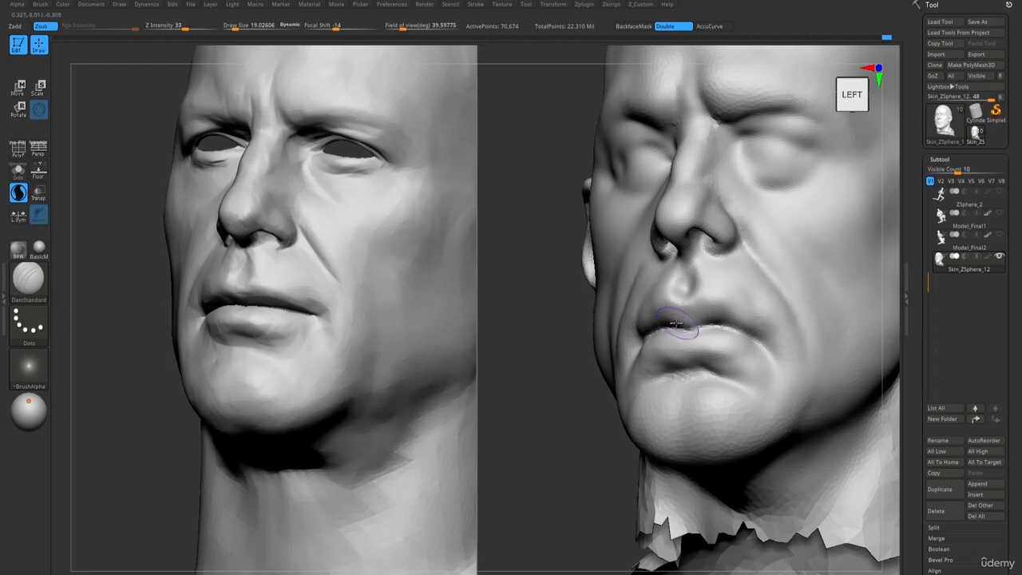
{"action": "right_click_drag", "start_coordinate": [707, 322], "coordinate": [688, 334]}
{"action": "key", "text": "s"}
{"action": "left_click_drag", "start_coordinate": [708, 326], "coordinate": [734, 339]}
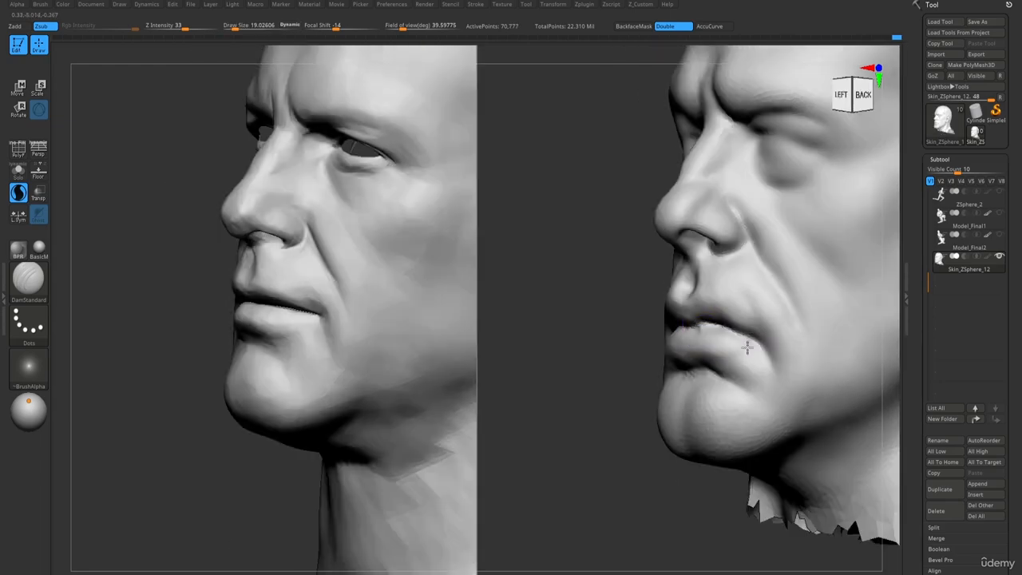
{"action": "mouse_move", "coordinate": [683, 343]}
{"action": "right_mouse_down"}
{"action": "mouse_move", "coordinate": [715, 341]}
{"action": "mouse_move", "coordinate": [712, 330]}
{"action": "mouse_move", "coordinate": [690, 351]}
{"action": "mouse_move", "coordinate": [655, 337]}
{"action": "right_mouse_up"}
{"action": "left_click_drag", "start_coordinate": [727, 327], "coordinate": [730, 339], "text": "shift"}
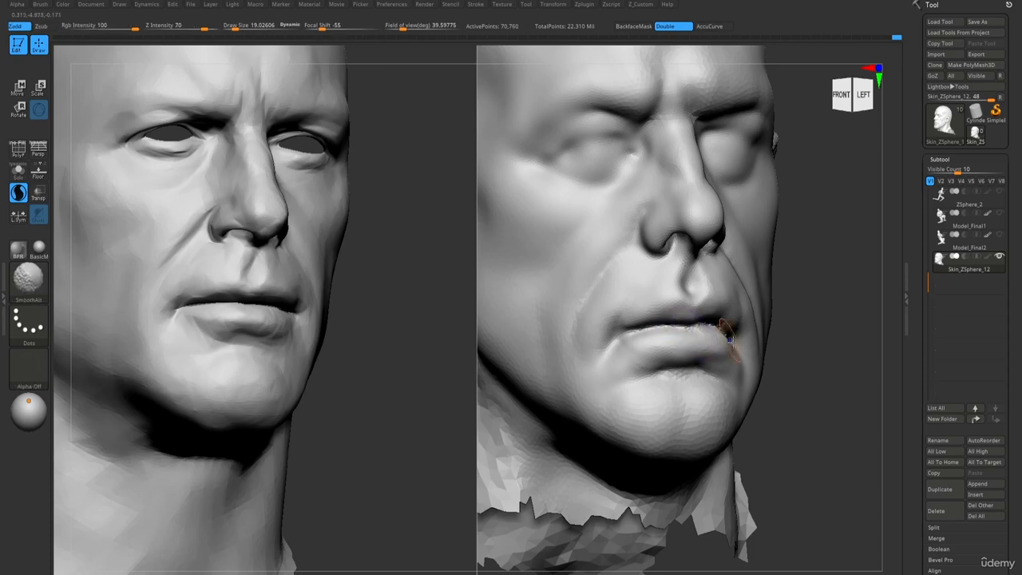
Unhide the whole body and soften the side of the neck below the jaw at draw size about 62.
{"action": "mouse_move", "coordinate": [710, 335]}
{"action": "right_mouse_down", "text": "ctrl"}
{"action": "mouse_move", "coordinate": [650, 267]}
{"action": "mouse_move", "coordinate": [642, 274]}
{"action": "mouse_move", "coordinate": [636, 201]}
{"action": "mouse_move", "coordinate": [673, 191]}
{"action": "mouse_move", "coordinate": [644, 192]}
{"action": "mouse_move", "coordinate": [726, 358]}
{"action": "right_mouse_up", "text": "ctrl"}
{"action": "left_click", "coordinate": [673, 192], "text": "ctrl+shift"}
{"action": "left_click_drag", "start_coordinate": [739, 355], "coordinate": [743, 360], "text": "shift"}
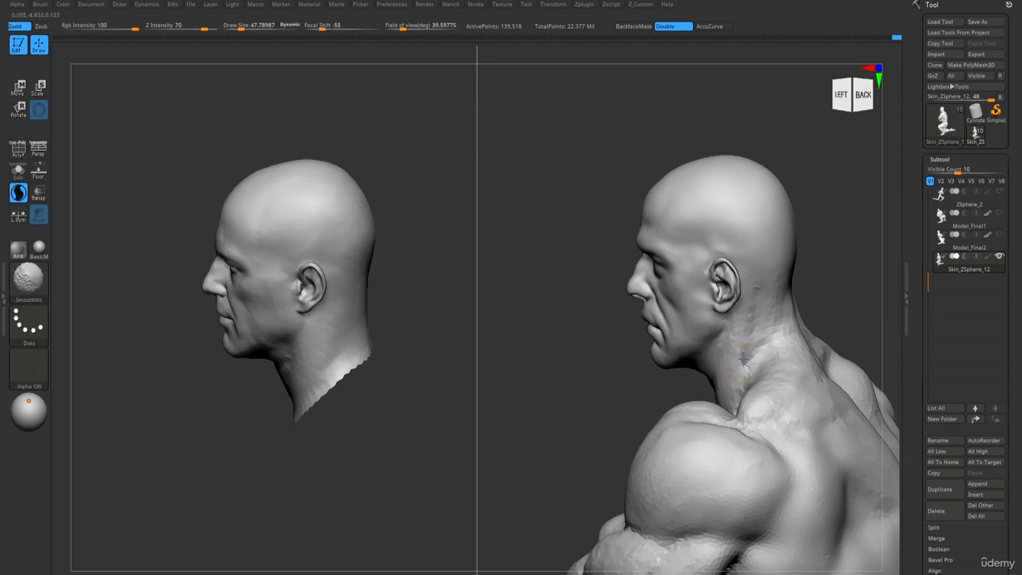
{"action": "right_click_drag", "start_coordinate": [743, 366], "coordinate": [738, 362]}
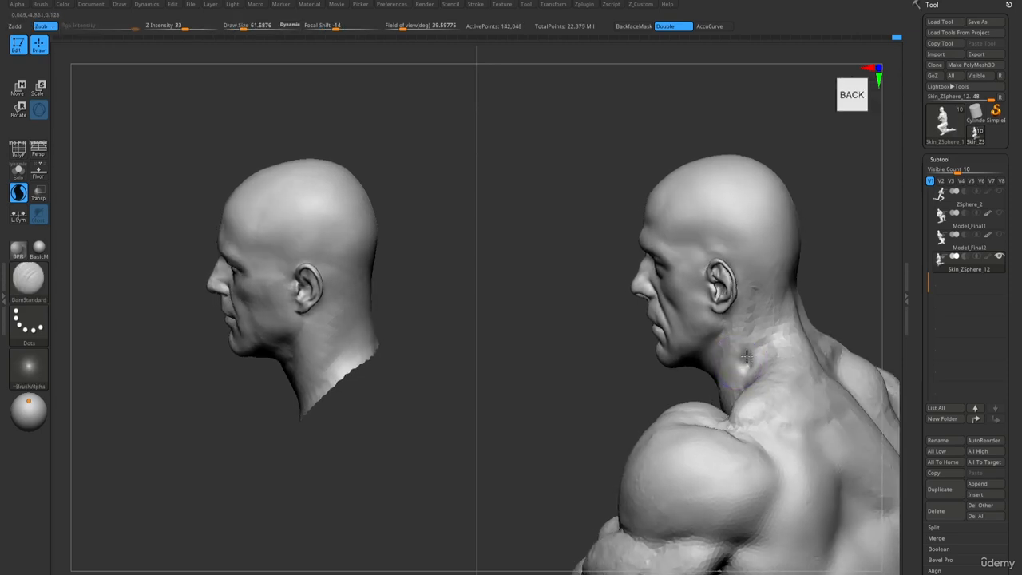
{"action": "key", "text": "1"}
{"action": "left_click_drag", "start_coordinate": [734, 367], "coordinate": [744, 350], "text": "shift"}
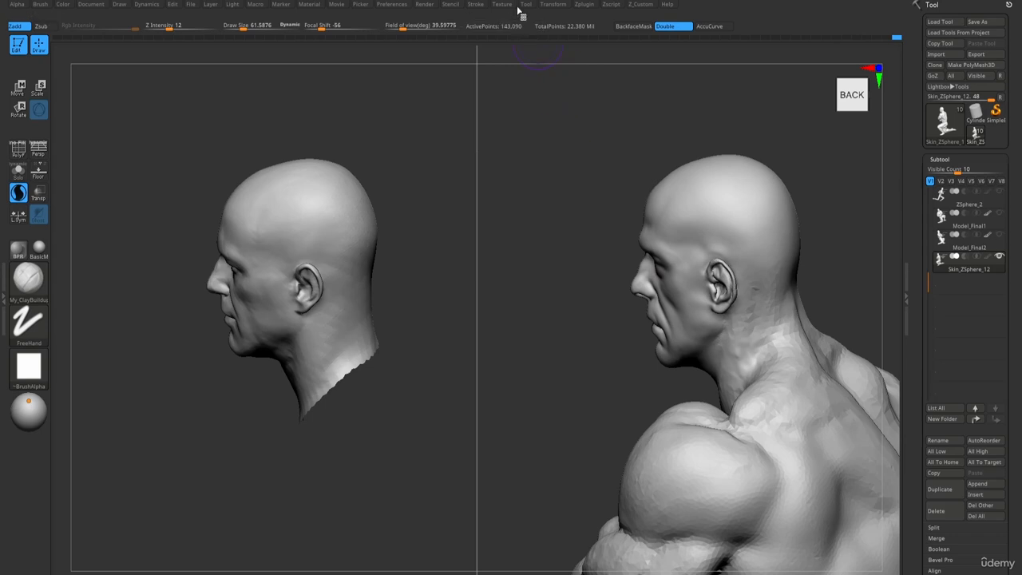
Adjust the Sculptris Pro subdivide size and smooth the side of the neck with the wireframe displayed.
{"action": "left_click", "coordinate": [474, 5]}
{"action": "left_click_drag", "start_coordinate": [511, 175], "coordinate": [509, 175]}
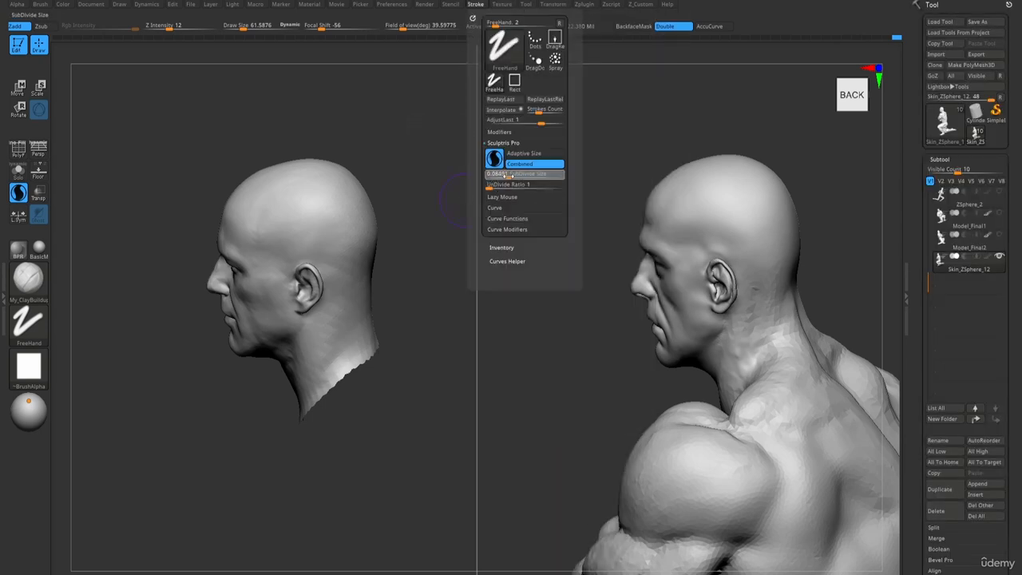
{"action": "left_click", "coordinate": [516, 176]}
{"action": "key", "text": "shift+f"}
{"action": "left_click_drag", "start_coordinate": [730, 367], "coordinate": [745, 355], "text": "shift"}
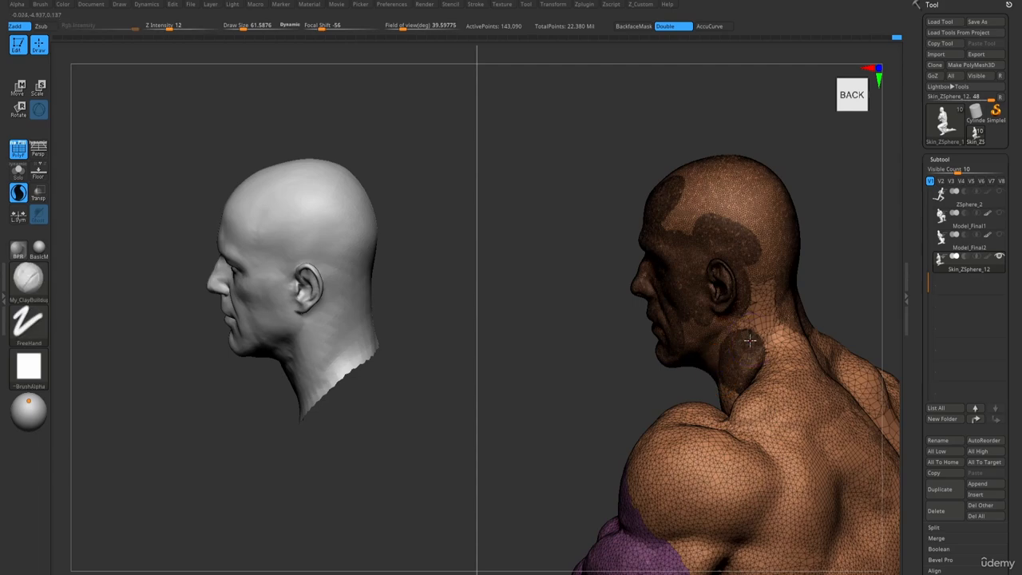
{"action": "right_click_drag", "start_coordinate": [742, 351], "coordinate": [742, 399], "text": "ctrl"}
{"action": "left_click_drag", "start_coordinate": [747, 323], "coordinate": [762, 350], "text": "shift"}
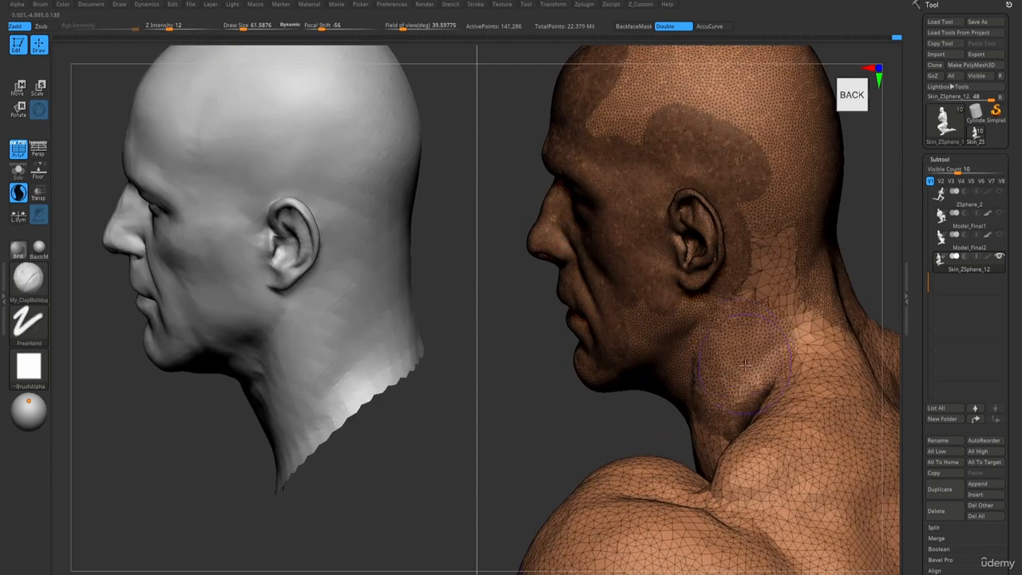
Hide the wireframe and smooth the neck below the ear and jaw with SmoothAlt at draw size about 62.
{"action": "key", "text": "shift+f"}
{"action": "right_click_drag", "start_coordinate": [716, 363], "coordinate": [749, 367]}
{"action": "left_click_drag", "start_coordinate": [748, 367], "coordinate": [707, 392], "text": "shift"}
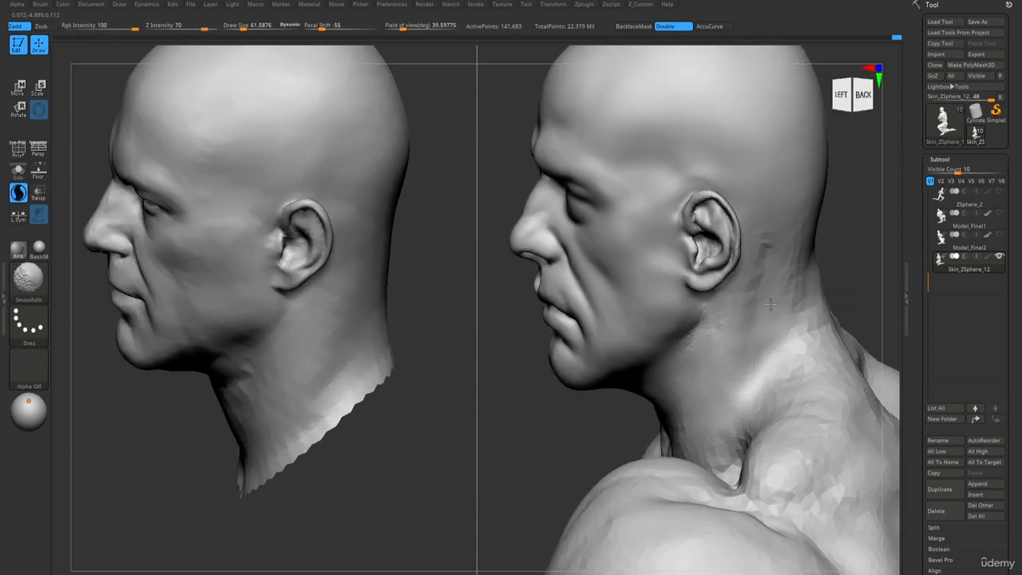
{"action": "right_click_drag", "start_coordinate": [779, 359], "coordinate": [750, 263], "text": "ctrl"}
{"action": "mouse_move", "coordinate": [668, 187]}
{"action": "right_mouse_down"}
{"action": "mouse_move", "coordinate": [691, 189]}
{"action": "mouse_move", "coordinate": [674, 189]}
{"action": "right_mouse_up"}
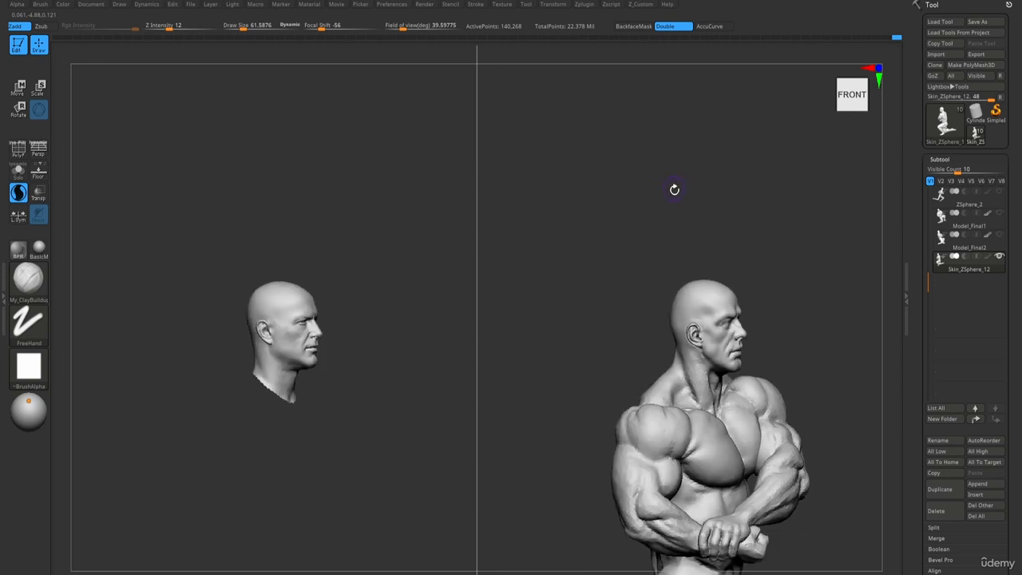
Smooth the opposite side and front of the neck down to the collarbones at draw size about 62.
{"action": "right_click_drag", "start_coordinate": [661, 368], "coordinate": [678, 427], "text": "ctrl"}
{"action": "key", "text": "shift"}
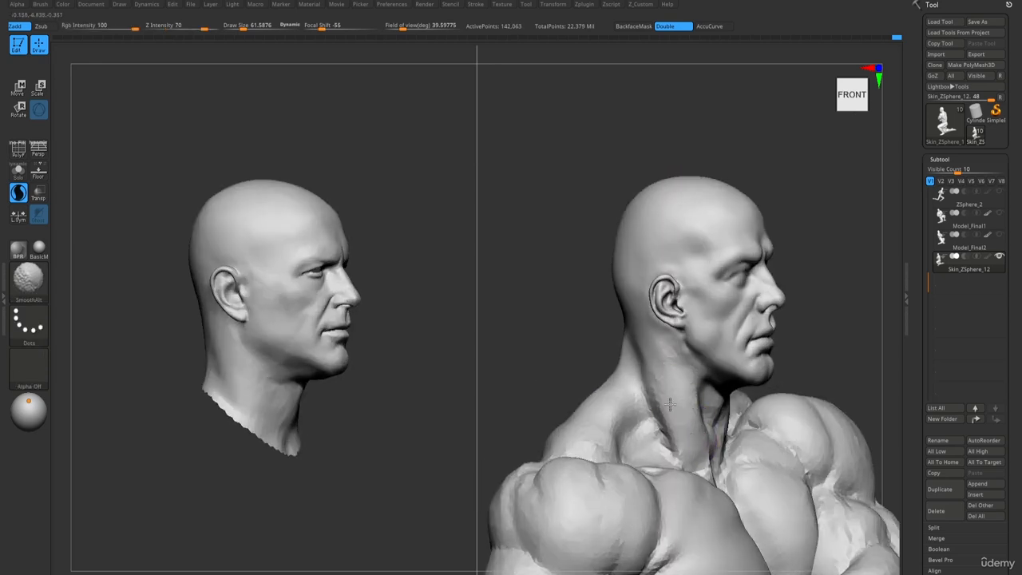
{"action": "right_click_drag", "start_coordinate": [669, 372], "coordinate": [674, 308], "text": "ctrl"}
{"action": "right_click_drag", "start_coordinate": [675, 308], "coordinate": [641, 312]}
{"action": "right_click_drag", "start_coordinate": [648, 356], "coordinate": [682, 445], "text": "ctrl"}
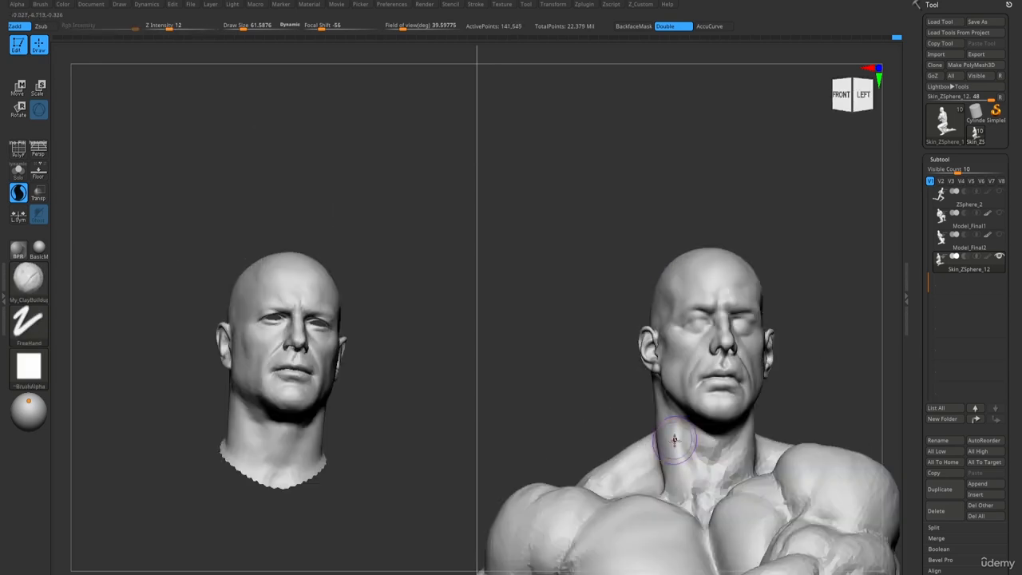
{"action": "mouse_move", "coordinate": [682, 447]}
{"action": "left_mouse_down", "text": "shift"}
{"action": "mouse_move", "coordinate": [716, 472]}
{"action": "mouse_move", "coordinate": [688, 480]}
{"action": "mouse_move", "coordinate": [698, 498]}
{"action": "mouse_move", "coordinate": [687, 444]}
{"action": "mouse_move", "coordinate": [695, 498]}
{"action": "left_mouse_up", "text": "shift"}
{"action": "right_click_drag", "start_coordinate": [644, 387], "coordinate": [654, 313], "text": "ctrl"}
Build up the base of the throat between the collarbones with My_ClayBuildup at draw size about 62 and smooth it.
{"action": "right_click_drag", "start_coordinate": [688, 218], "coordinate": [688, 330], "text": "alt"}
{"action": "right_click_drag", "start_coordinate": [688, 330], "coordinate": [702, 374], "text": "ctrl"}
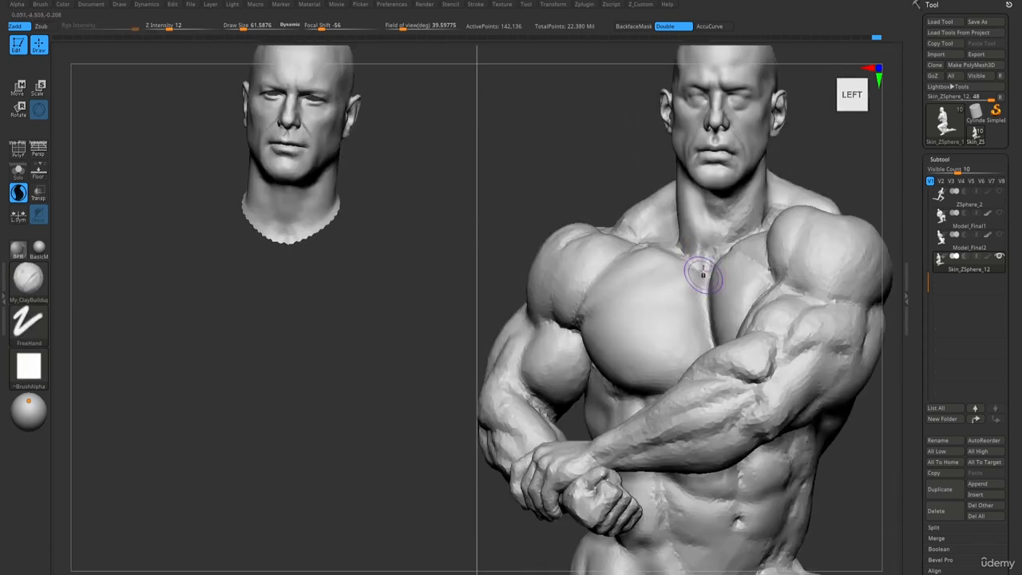
{"action": "left_click_drag", "start_coordinate": [707, 222], "coordinate": [706, 244]}
{"action": "right_click_drag", "start_coordinate": [712, 240], "coordinate": [719, 228]}
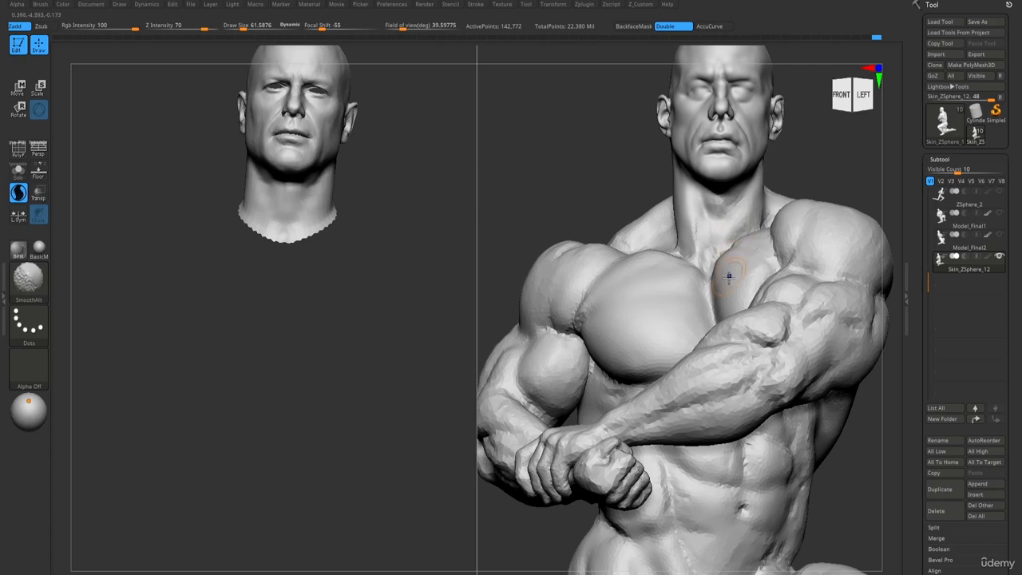
{"action": "key", "text": "shift+f"}
{"action": "key", "text": "shift+f"}
Adjust the shape of the front of the neck with the Move brush.
{"action": "mouse_move", "coordinate": [707, 272]}
{"action": "right_mouse_down"}
{"action": "mouse_move", "coordinate": [723, 262]}
{"action": "mouse_move", "coordinate": [676, 190]}
{"action": "right_mouse_up"}
{"action": "mouse_move", "coordinate": [675, 190]}
{"action": "right_mouse_down", "text": "alt"}
{"action": "mouse_move", "coordinate": [712, 276]}
{"action": "mouse_move", "coordinate": [720, 268]}
{"action": "right_mouse_up", "text": "alt"}
{"action": "key", "text": "b"}
{"action": "key", "text": "m"}
{"action": "key", "text": "v"}
{"action": "key", "text": "s"}
{"action": "left_click_drag", "start_coordinate": [717, 202], "coordinate": [721, 202]}
{"action": "mouse_move", "coordinate": [728, 205]}
{"action": "right_mouse_down"}
{"action": "mouse_move", "coordinate": [712, 213]}
{"action": "mouse_move", "coordinate": [699, 178]}
{"action": "mouse_move", "coordinate": [711, 175]}
{"action": "mouse_move", "coordinate": [706, 204]}
{"action": "mouse_move", "coordinate": [711, 192]}
{"action": "mouse_move", "coordinate": [696, 186]}
{"action": "mouse_move", "coordinate": [703, 199]}
{"action": "mouse_move", "coordinate": [718, 216]}
{"action": "mouse_move", "coordinate": [707, 165]}
{"action": "mouse_move", "coordinate": [672, 200]}
{"action": "mouse_move", "coordinate": [683, 244]}
{"action": "mouse_move", "coordinate": [664, 292]}
{"action": "mouse_move", "coordinate": [641, 289]}
{"action": "mouse_move", "coordinate": [644, 266]}
{"action": "mouse_move", "coordinate": [630, 252]}
{"action": "right_mouse_up"}
Define the neck muscles around the throat with My_ClayBuildup and DamStandard at draw size about 69.
{"action": "key", "text": "1"}
{"action": "key", "text": "shift"}
{"action": "key", "text": "b"}
{"action": "key", "text": "d"}
{"action": "key", "text": "s"}
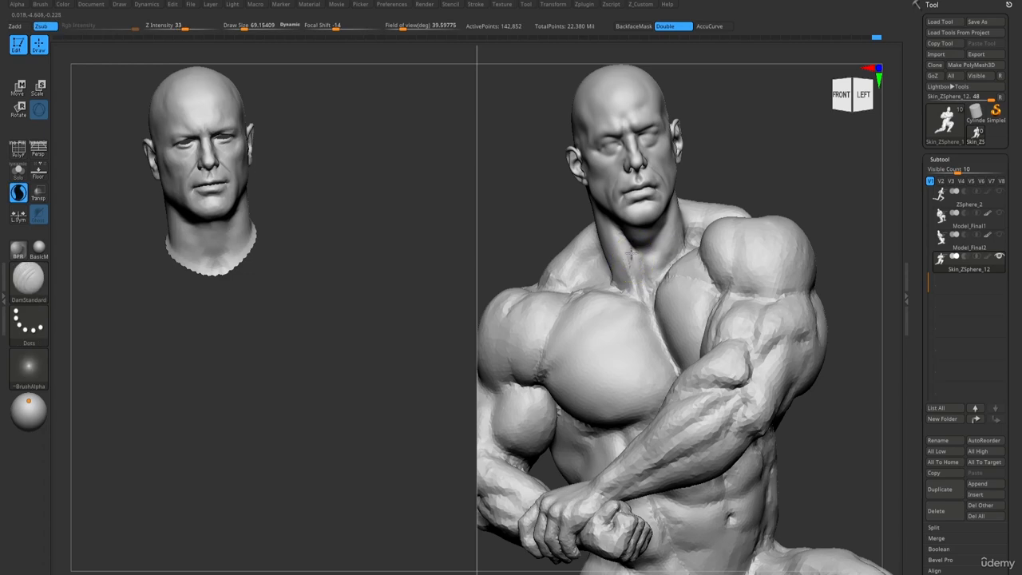
{"action": "mouse_move", "coordinate": [663, 220]}
{"action": "right_mouse_down"}
{"action": "mouse_move", "coordinate": [647, 263]}
{"action": "mouse_move", "coordinate": [656, 275]}
{"action": "right_mouse_up"}
Reshape the base of the neck above the chest with the Move brush at draw size about 77 and smooth it.
{"action": "key", "text": "b"}
{"action": "key", "text": "m"}
{"action": "key", "text": "v"}
{"action": "key", "text": "s"}
{"action": "left_click_drag", "start_coordinate": [680, 260], "coordinate": [650, 269]}
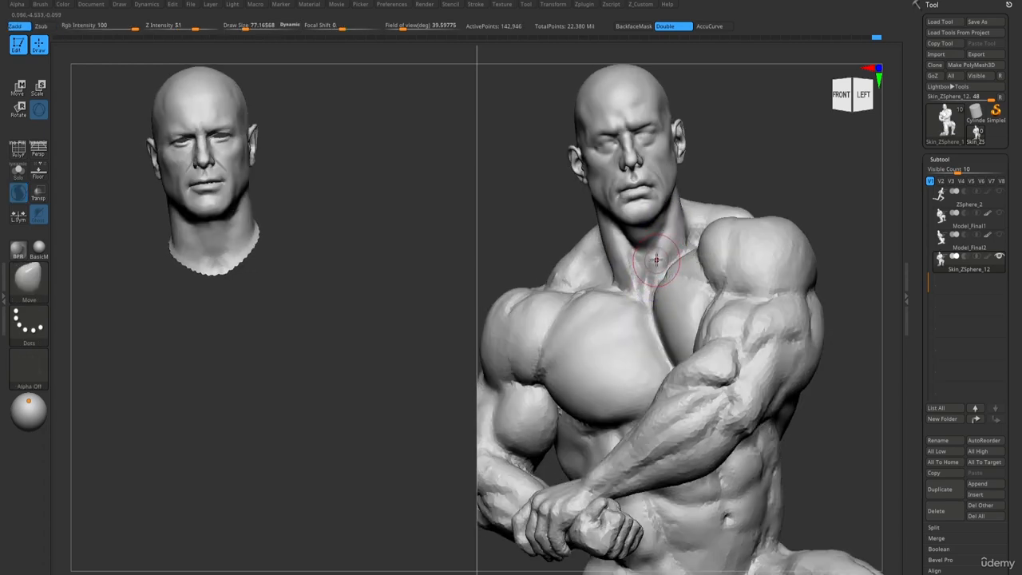
{"action": "right_click_drag", "start_coordinate": [660, 275], "coordinate": [661, 246]}
{"action": "left_click_drag", "start_coordinate": [654, 251], "coordinate": [656, 276], "text": "shift"}
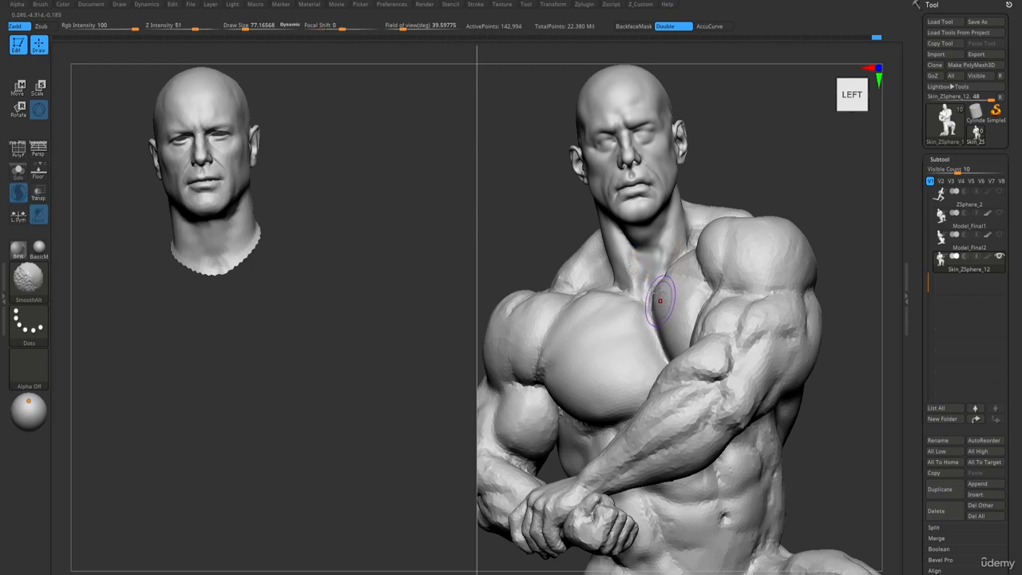
{"action": "mouse_move", "coordinate": [663, 297]}
{"action": "right_mouse_down", "text": "ctrl"}
{"action": "mouse_move", "coordinate": [645, 174]}
{"action": "mouse_move", "coordinate": [699, 427]}
{"action": "right_mouse_up", "text": "ctrl"}
Carve the hollow at the base of the throat with DamStandard at draw size about 77 and smooth it.
{"action": "key", "text": "b"}
{"action": "key", "text": "d"}
{"action": "key", "text": "s"}
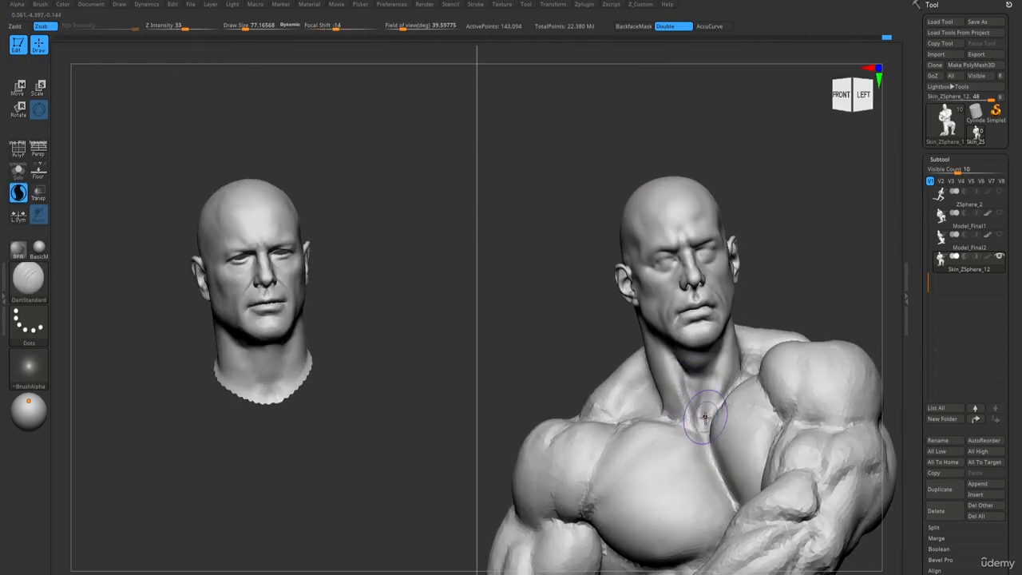
{"action": "left_click_drag", "start_coordinate": [695, 393], "coordinate": [697, 408], "text": "shift"}
Build up the throat and front neck muscles with My_ClayBuildup at draw size about 77, smoothing between strokes.
{"action": "key", "text": "b"}
{"action": "key", "text": "c"}
{"action": "key", "text": "b"}
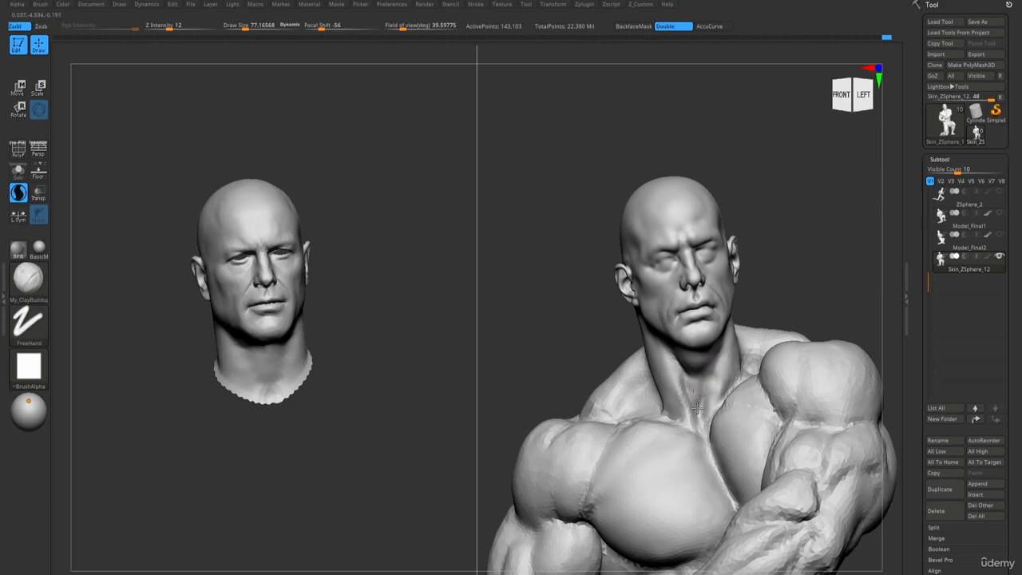
{"action": "right_click_drag", "start_coordinate": [693, 375], "coordinate": [695, 391]}
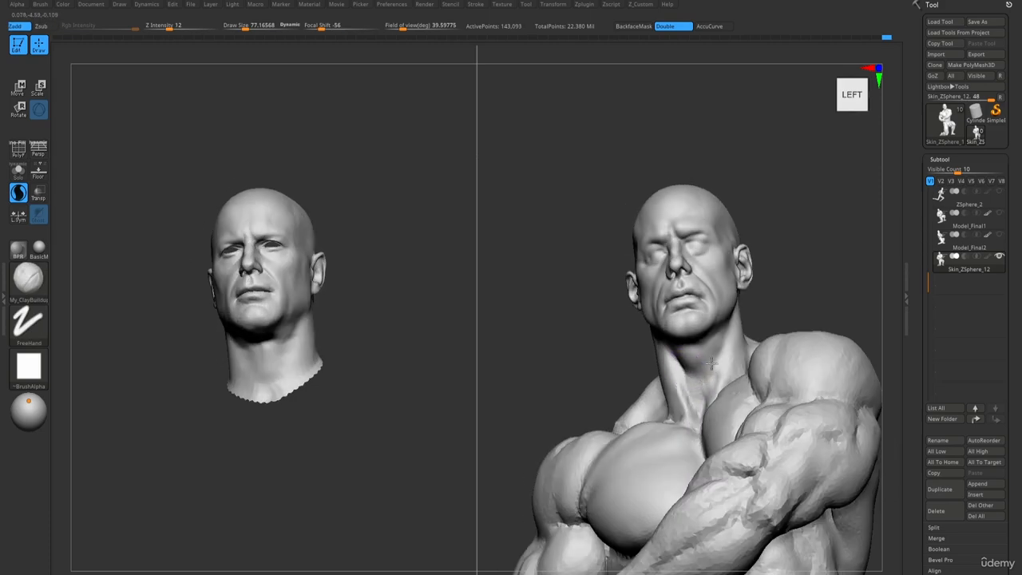
{"action": "right_click_drag", "start_coordinate": [716, 344], "coordinate": [692, 373]}
{"action": "left_click_drag", "start_coordinate": [691, 373], "coordinate": [689, 382], "text": "shift"}
{"action": "mouse_move", "coordinate": [689, 382]}
{"action": "right_mouse_down", "text": "ctrl"}
{"action": "mouse_move", "coordinate": [658, 356]}
{"action": "mouse_move", "coordinate": [672, 379]}
{"action": "right_mouse_up", "text": "ctrl"}
{"action": "right_click_drag", "start_coordinate": [672, 379], "coordinate": [684, 377]}
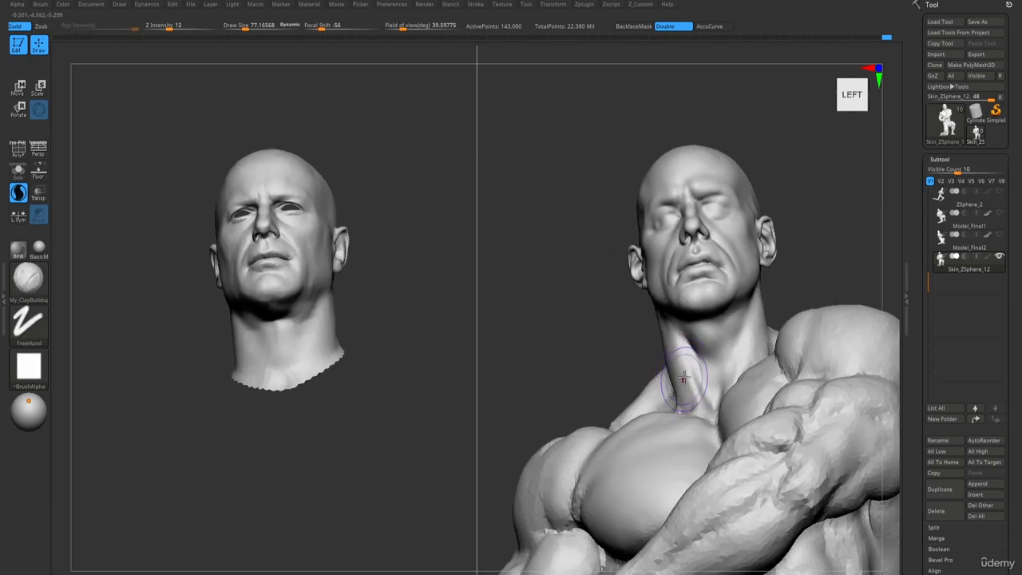
{"action": "mouse_move", "coordinate": [684, 377]}
{"action": "left_mouse_down"}
{"action": "mouse_move", "coordinate": [692, 367]}
{"action": "mouse_move", "coordinate": [694, 375]}
{"action": "left_mouse_up"}
{"action": "mouse_move", "coordinate": [693, 375]}
{"action": "right_mouse_down", "text": "ctrl"}
{"action": "mouse_move", "coordinate": [640, 234]}
{"action": "mouse_move", "coordinate": [657, 237]}
{"action": "mouse_move", "coordinate": [657, 171]}
{"action": "mouse_move", "coordinate": [663, 183]}
{"action": "mouse_move", "coordinate": [681, 178]}
{"action": "mouse_move", "coordinate": [659, 201]}
{"action": "mouse_move", "coordinate": [679, 267]}
{"action": "right_mouse_up", "text": "ctrl"}
Define the back of the neck below the skull with DamStandard at draw size about 81 and smooth it toward the shoulder.
{"action": "key", "text": "b"}
{"action": "key", "text": "d"}
{"action": "key", "text": "s"}
{"action": "mouse_move", "coordinate": [661, 216]}
{"action": "right_mouse_down"}
{"action": "mouse_move", "coordinate": [650, 212]}
{"action": "mouse_move", "coordinate": [662, 211]}
{"action": "right_mouse_up"}
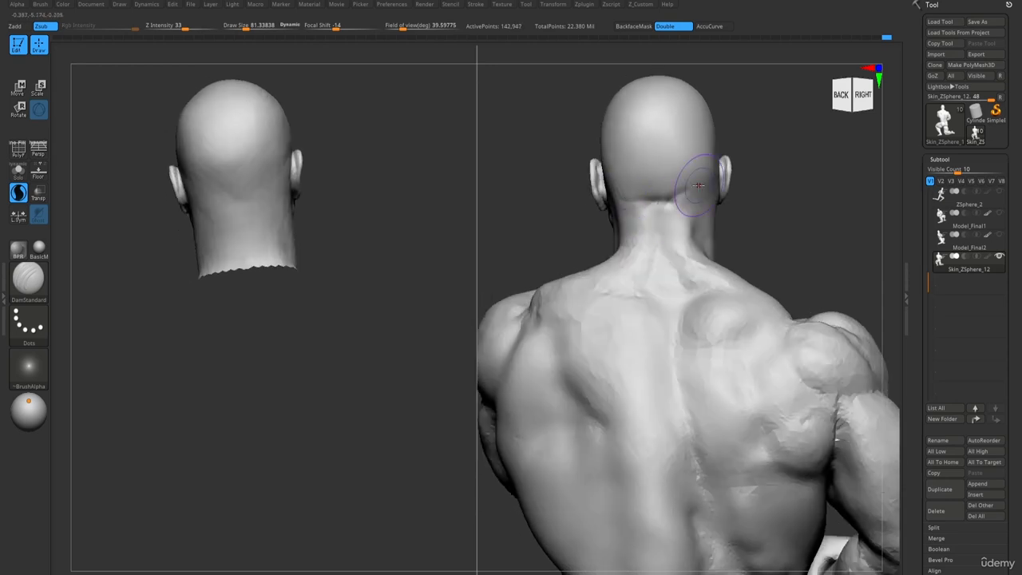
{"action": "key", "text": "shift"}
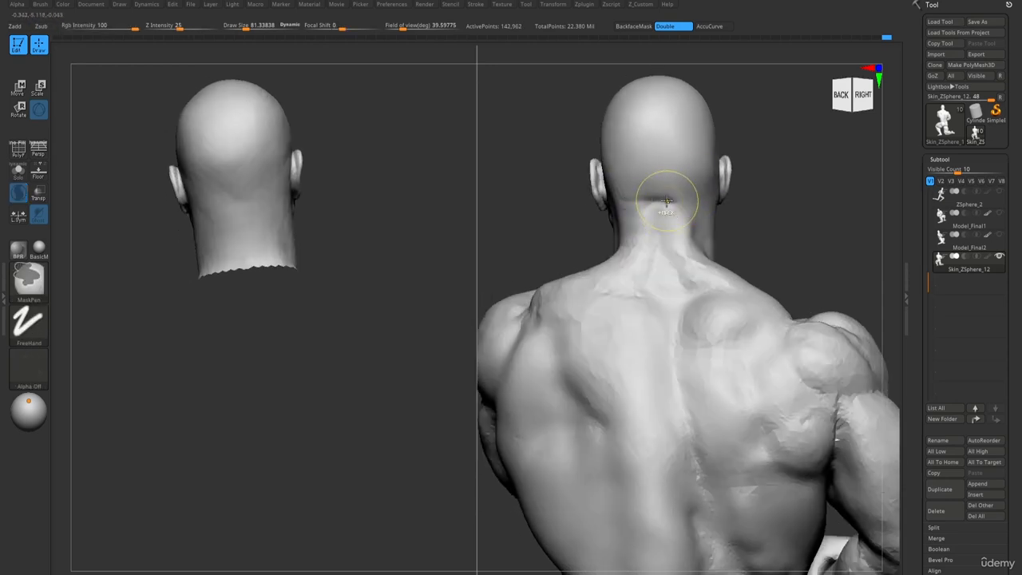
{"action": "right_click_drag", "start_coordinate": [684, 170], "coordinate": [689, 188]}
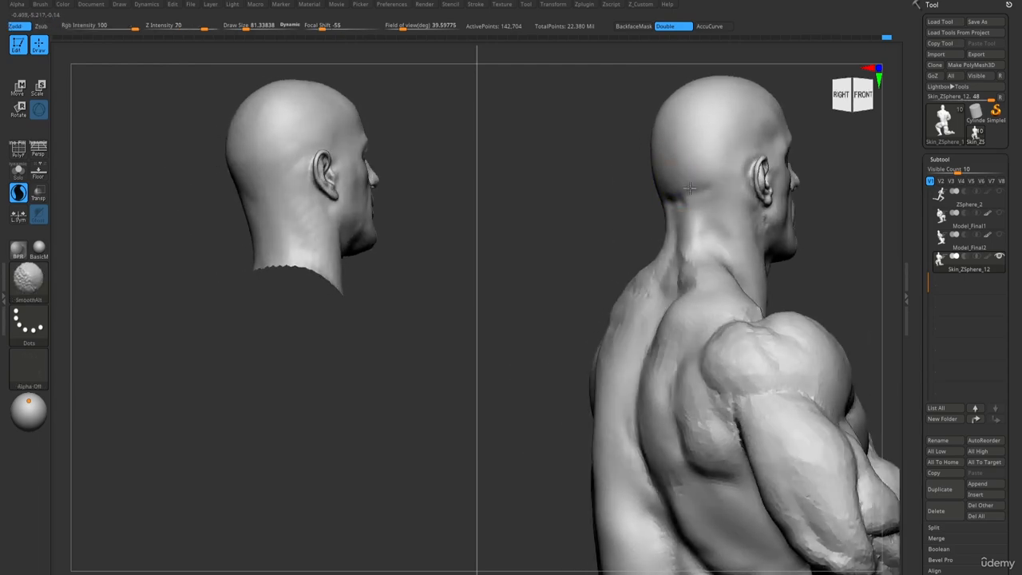
{"action": "right_click_drag", "start_coordinate": [665, 220], "coordinate": [688, 223]}
{"action": "left_click_drag", "start_coordinate": [689, 223], "coordinate": [684, 248], "text": "shift"}
{"action": "right_click_drag", "start_coordinate": [684, 248], "coordinate": [673, 280]}
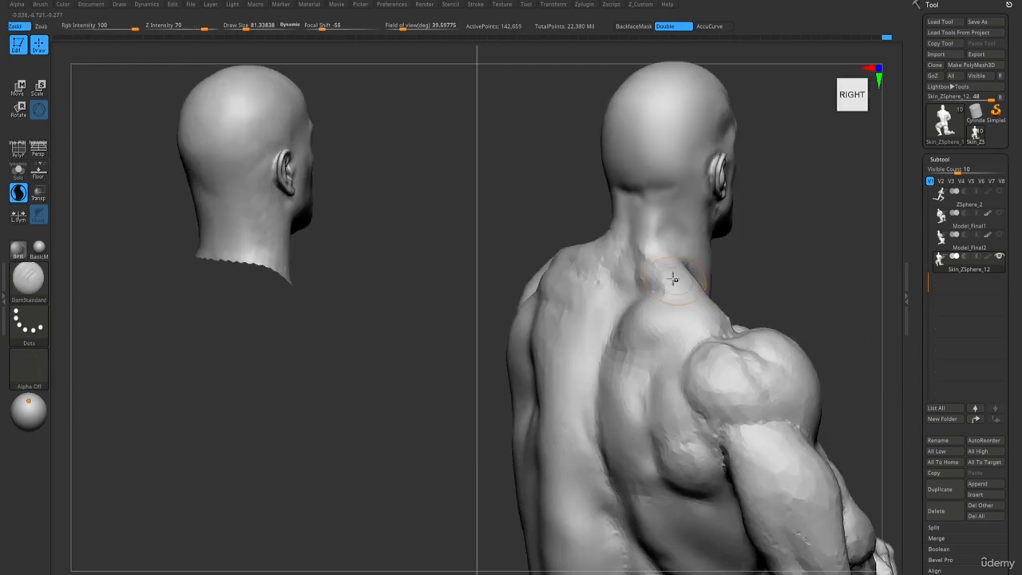
{"action": "left_click_drag", "start_coordinate": [673, 280], "coordinate": [695, 337], "text": "shift"}
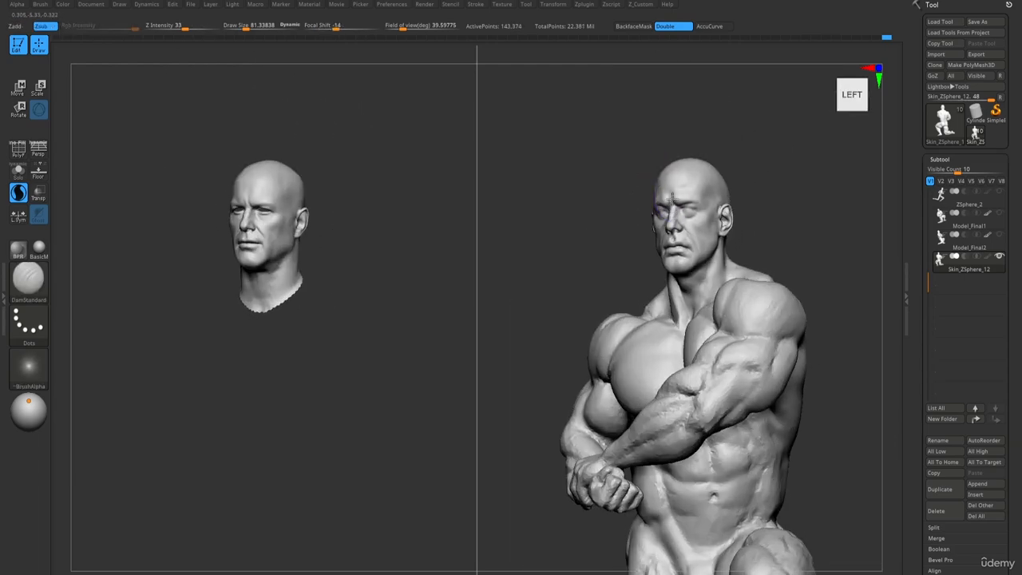
Tighten the forms around the mouth with the Pinch brush at draw size about 54.
{"action": "right_click_drag", "start_coordinate": [689, 261], "coordinate": [691, 300], "text": "ctrl"}
{"action": "mouse_move", "coordinate": [691, 300]}
{"action": "right_mouse_down"}
{"action": "mouse_move", "coordinate": [676, 300]}
{"action": "mouse_move", "coordinate": [716, 314]}
{"action": "right_mouse_up"}
{"action": "key", "text": "b"}
{"action": "key", "text": "p"}
{"action": "key", "text": "i"}
{"action": "key", "text": "s"}
{"action": "left_click_drag", "start_coordinate": [716, 314], "coordinate": [727, 350]}
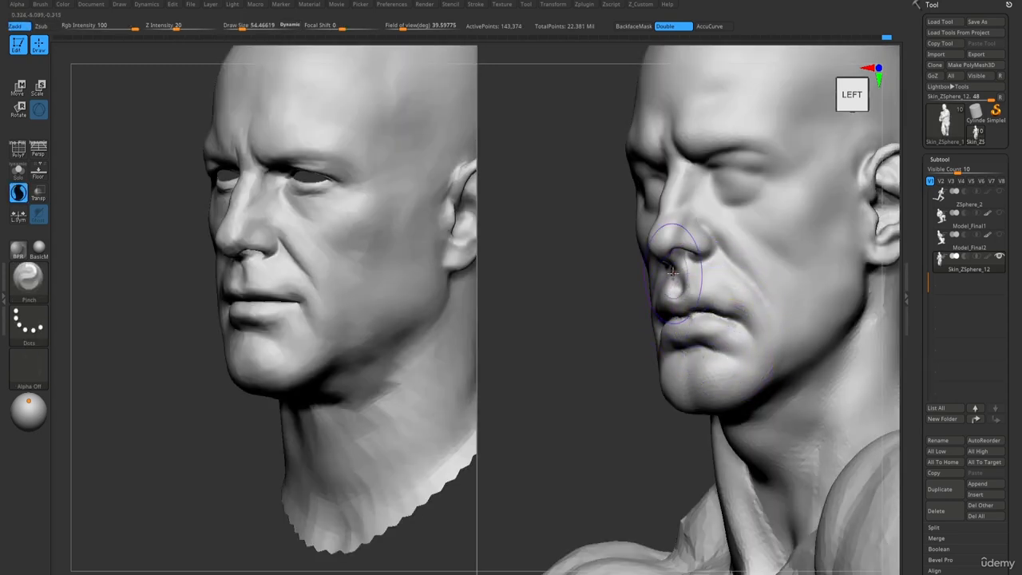
Mask the upper lip, reshape the lower lip and mouth corner with the Move brush, and clear the mask.
{"action": "key", "text": "b"}
{"action": "key", "text": "m"}
{"action": "key", "text": "v"}
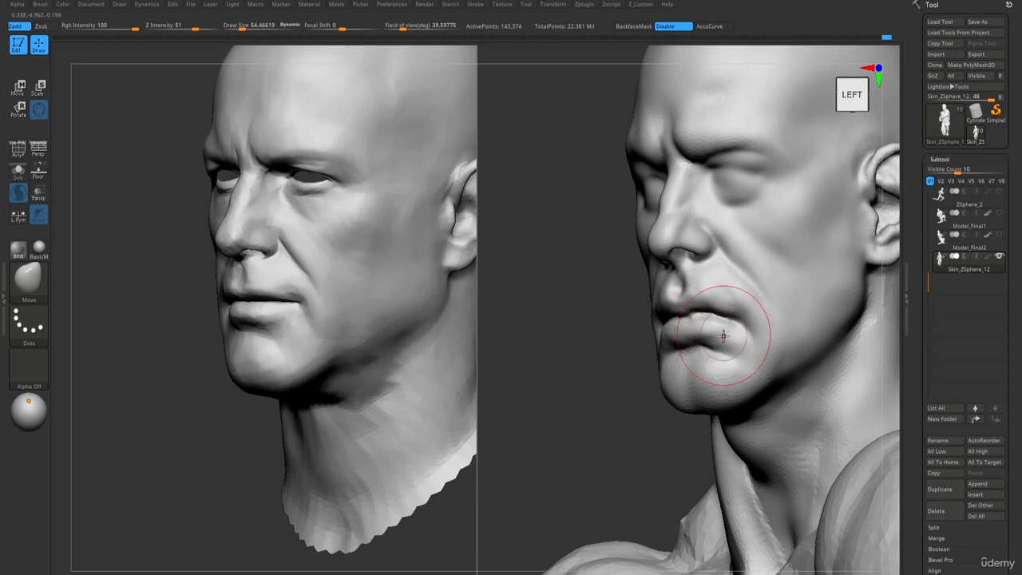
{"action": "key", "text": "ctrl"}
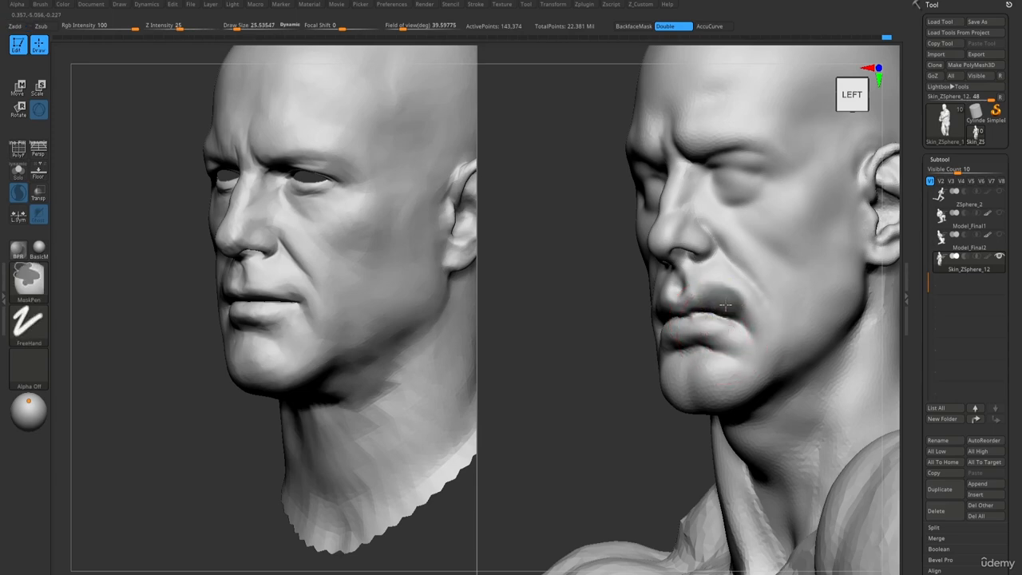
{"action": "right_click_drag", "start_coordinate": [750, 344], "coordinate": [715, 343]}
{"action": "key", "text": "ctrl"}
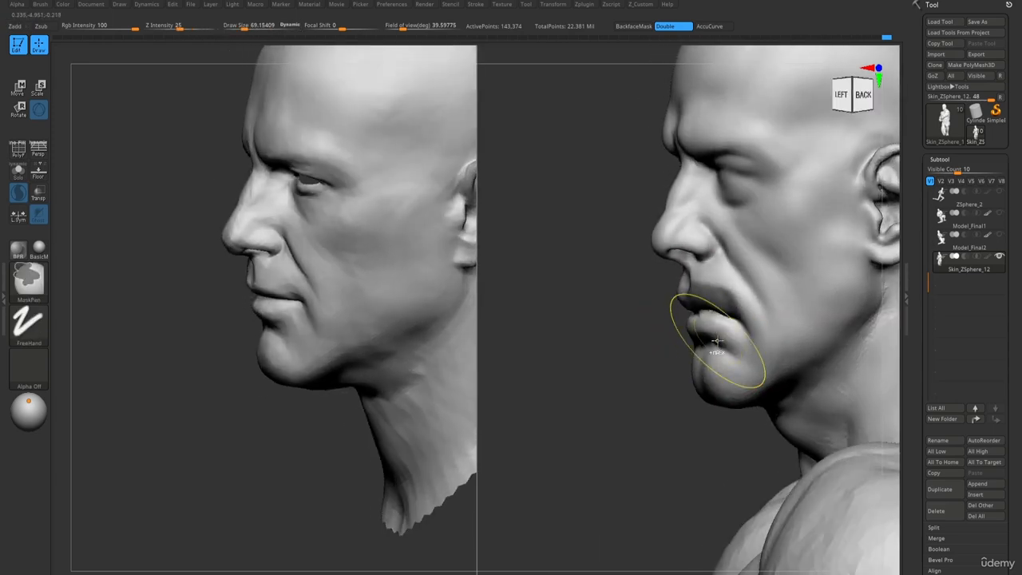
{"action": "left_click_drag", "start_coordinate": [655, 360], "coordinate": [664, 369], "text": "ctrl"}
Reshape the lower lip and chin area with the Move brush at draw size about 58.
{"action": "right_click_drag", "start_coordinate": [668, 335], "coordinate": [730, 309]}
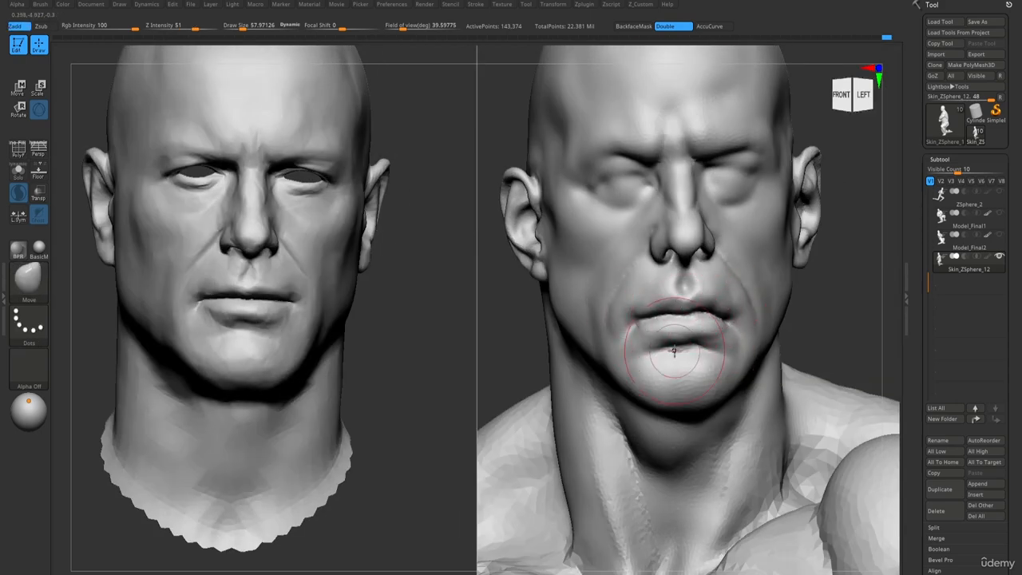
{"action": "right_click_drag", "start_coordinate": [685, 322], "coordinate": [753, 296]}
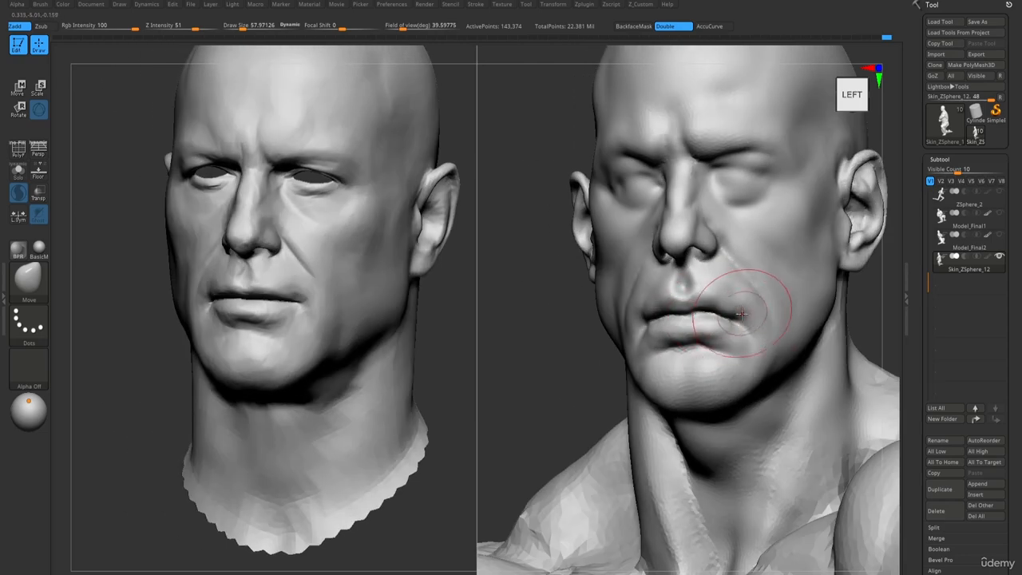
{"action": "mouse_move", "coordinate": [741, 343]}
{"action": "right_mouse_down"}
{"action": "mouse_move", "coordinate": [676, 342]}
{"action": "mouse_move", "coordinate": [720, 349]}
{"action": "mouse_move", "coordinate": [645, 215]}
{"action": "mouse_move", "coordinate": [699, 300]}
{"action": "mouse_move", "coordinate": [724, 317]}
{"action": "mouse_move", "coordinate": [679, 286]}
{"action": "mouse_move", "coordinate": [696, 287]}
{"action": "right_mouse_up"}
{"action": "key", "text": "b"}
{"action": "key", "text": "d"}
{"action": "key", "text": "s"}
Refine the lip contours and the upper lip profile with the Move brush at draw size about 28 to 30.
{"action": "key", "text": "b"}
{"action": "key", "text": "m"}
{"action": "key", "text": "v"}
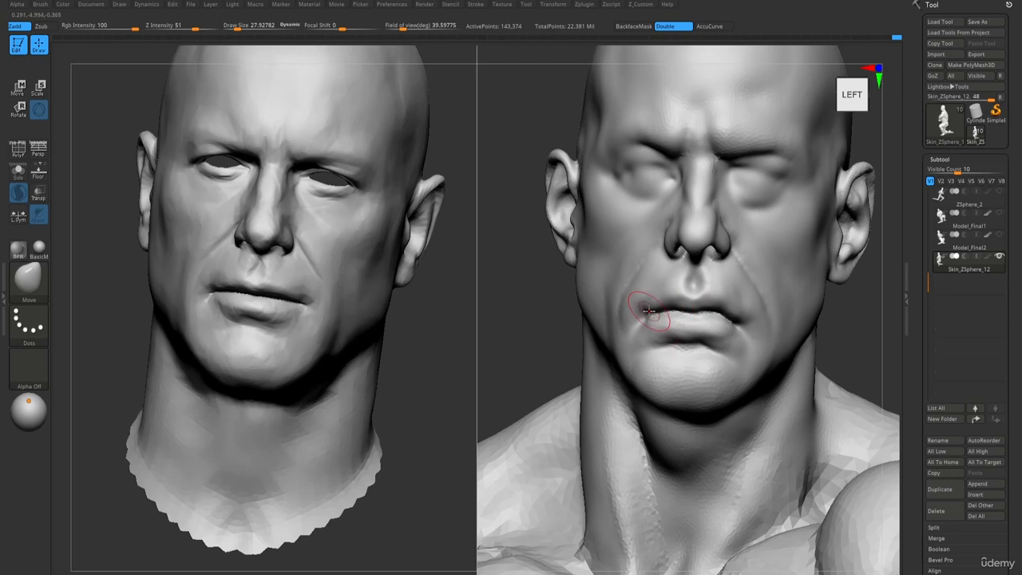
{"action": "right_click_drag", "start_coordinate": [644, 301], "coordinate": [674, 324], "text": "ctrl"}
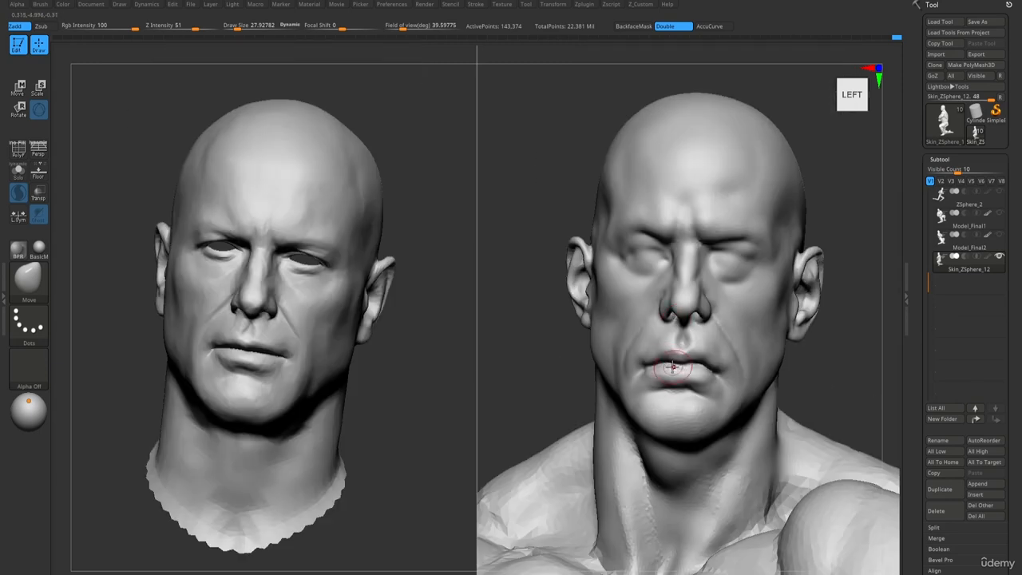
{"action": "right_click_drag", "start_coordinate": [691, 387], "coordinate": [653, 397], "text": "ctrl"}
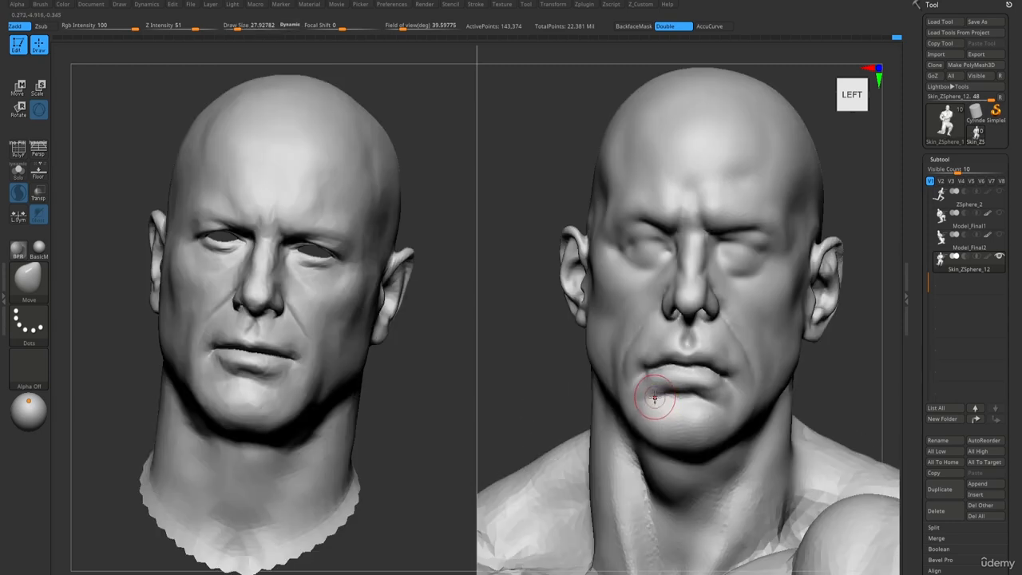
{"action": "mouse_move", "coordinate": [652, 362]}
{"action": "right_mouse_down", "text": "ctrl"}
{"action": "mouse_move", "coordinate": [641, 205]}
{"action": "mouse_move", "coordinate": [654, 207]}
{"action": "mouse_move", "coordinate": [663, 384]}
{"action": "mouse_move", "coordinate": [671, 363]}
{"action": "mouse_move", "coordinate": [675, 383]}
{"action": "right_mouse_up", "text": "ctrl"}
{"action": "key", "text": "s"}
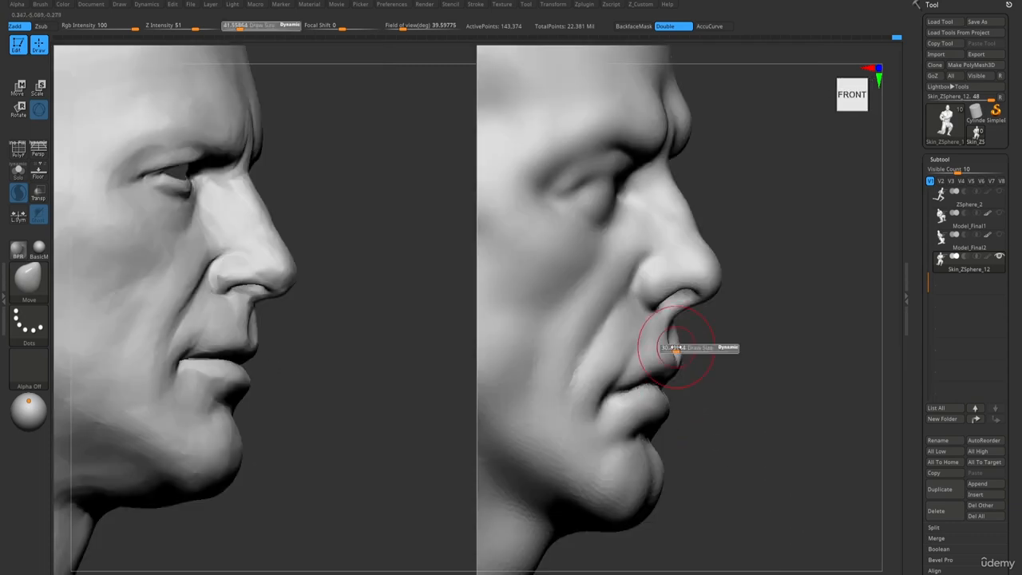
{"action": "left_click_drag", "start_coordinate": [677, 349], "coordinate": [672, 349]}
{"action": "right_click_drag", "start_coordinate": [669, 342], "coordinate": [626, 280]}
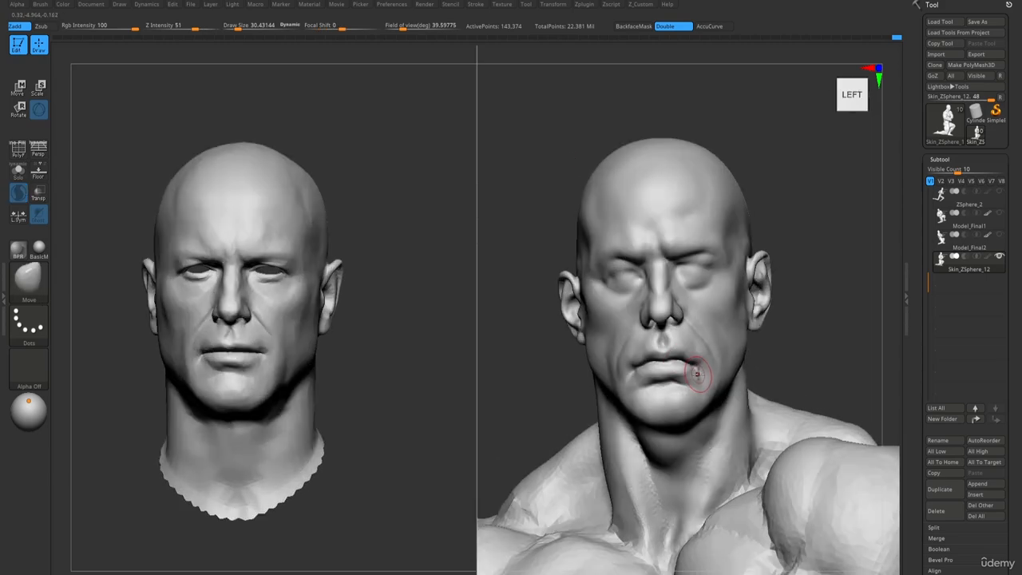
Try to carve the crease at the mouth corner with DamStandard.
{"action": "mouse_move", "coordinate": [697, 374]}
{"action": "right_mouse_down", "text": "ctrl"}
{"action": "mouse_move", "coordinate": [711, 372]}
{"action": "mouse_move", "coordinate": [679, 350]}
{"action": "mouse_move", "coordinate": [662, 359]}
{"action": "mouse_move", "coordinate": [617, 345]}
{"action": "mouse_move", "coordinate": [605, 288]}
{"action": "mouse_move", "coordinate": [611, 219]}
{"action": "mouse_move", "coordinate": [588, 221]}
{"action": "mouse_move", "coordinate": [595, 261]}
{"action": "mouse_move", "coordinate": [699, 435]}
{"action": "right_mouse_up", "text": "ctrl"}
{"action": "right_click_drag", "start_coordinate": [699, 435], "coordinate": [683, 358]}
{"action": "key", "text": "b"}
{"action": "key", "text": "d"}
{"action": "key", "text": "s"}
{"action": "key", "text": "ctrl+z"}
{"action": "left_click_drag", "start_coordinate": [693, 375], "coordinate": [712, 401]}
{"action": "mouse_move", "coordinate": [712, 401]}
{"action": "right_mouse_down"}
{"action": "mouse_move", "coordinate": [691, 378]}
{"action": "mouse_move", "coordinate": [693, 399]}
{"action": "mouse_move", "coordinate": [615, 180]}
{"action": "mouse_move", "coordinate": [606, 210]}
{"action": "mouse_move", "coordinate": [672, 358]}
{"action": "mouse_move", "coordinate": [637, 343]}
{"action": "right_mouse_up"}
Reshape the cheek and the area beside the mouth corner with the Move brush at draw size about 51 and 39.
{"action": "key", "text": "b"}
{"action": "key", "text": "m"}
{"action": "key", "text": "v"}
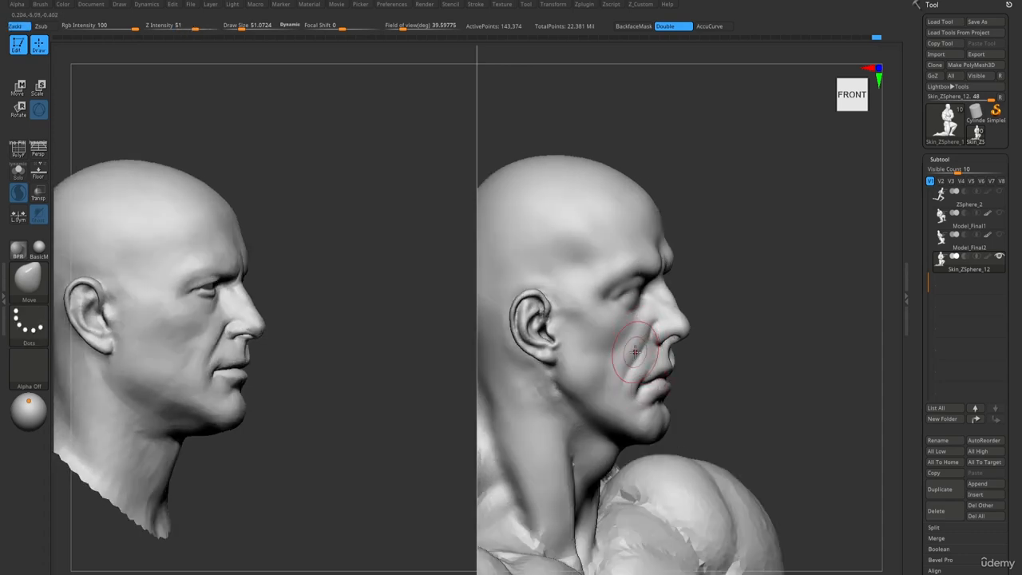
{"action": "mouse_move", "coordinate": [627, 345]}
{"action": "right_mouse_down"}
{"action": "mouse_move", "coordinate": [612, 355]}
{"action": "mouse_move", "coordinate": [654, 347]}
{"action": "mouse_move", "coordinate": [599, 223]}
{"action": "mouse_move", "coordinate": [616, 263]}
{"action": "right_mouse_up"}
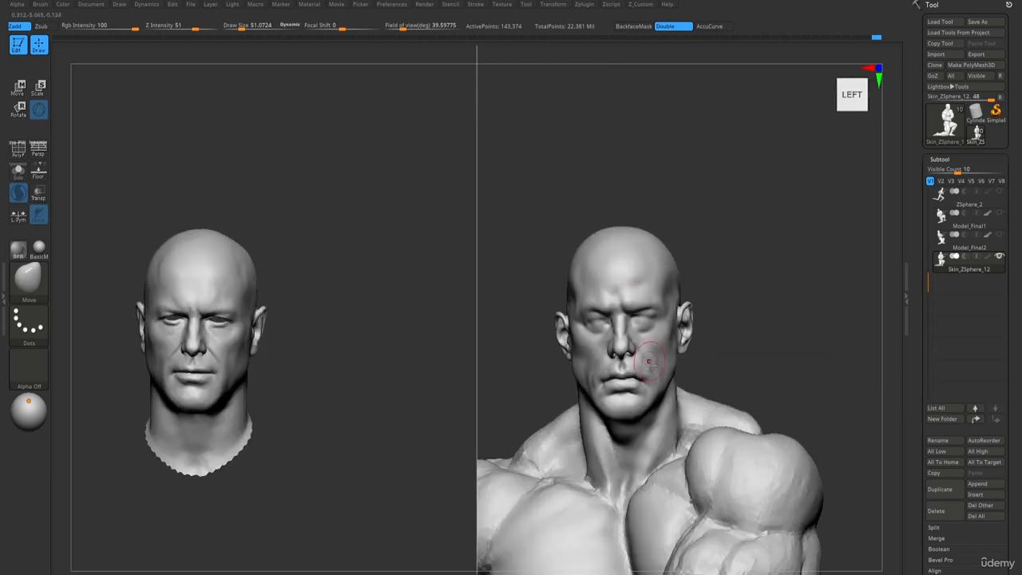
{"action": "right_click_drag", "start_coordinate": [653, 378], "coordinate": [646, 358], "text": "ctrl"}
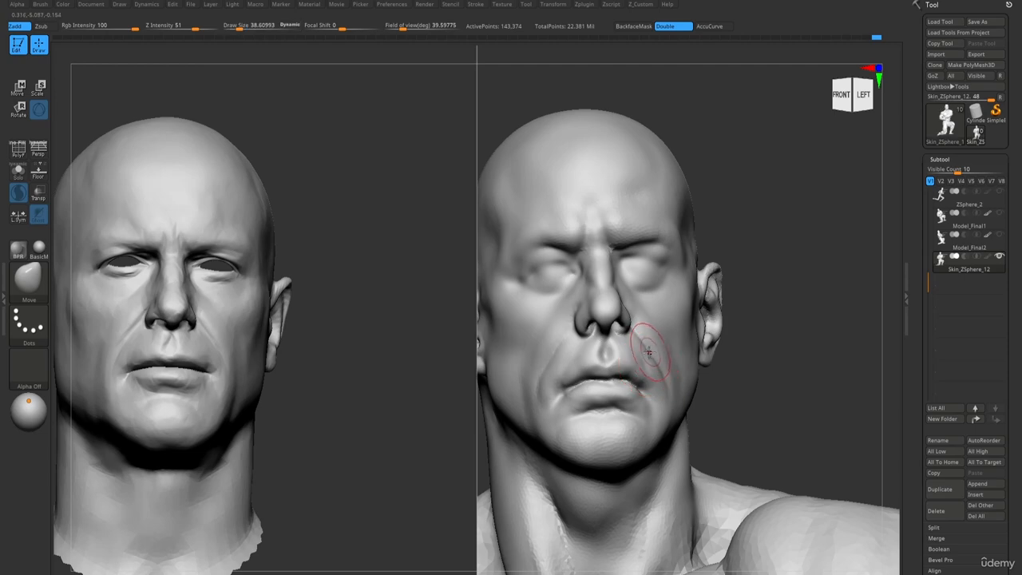
{"action": "right_click_drag", "start_coordinate": [662, 393], "coordinate": [662, 368], "text": "ctrl"}
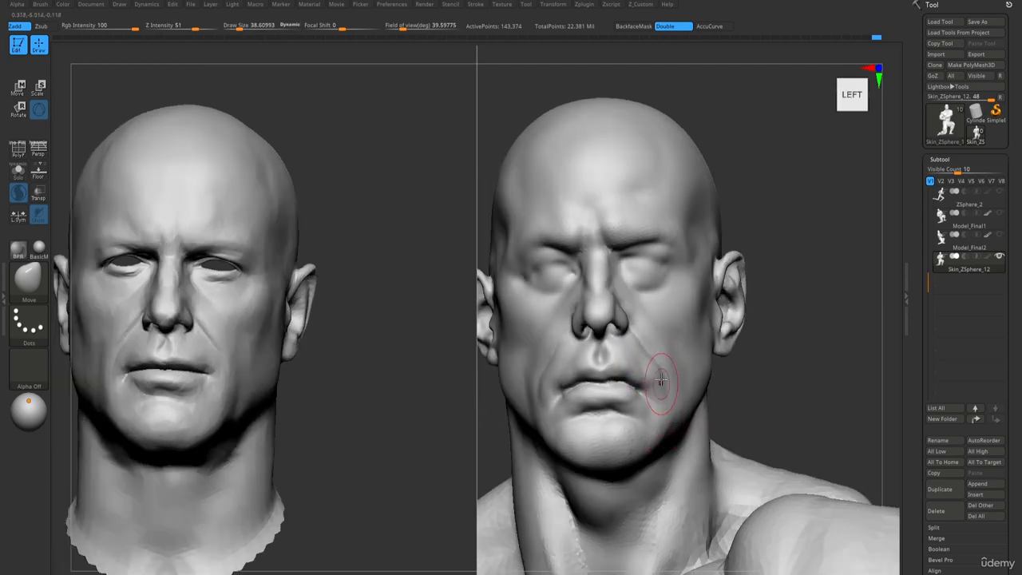
{"action": "right_click_drag", "start_coordinate": [661, 382], "coordinate": [645, 310]}
Set up Sculptris Pro for the My_Standard brush and display the mesh wireframe.
{"action": "mouse_move", "coordinate": [634, 236]}
{"action": "right_mouse_down"}
{"action": "mouse_move", "coordinate": [643, 207]}
{"action": "mouse_move", "coordinate": [637, 218]}
{"action": "mouse_move", "coordinate": [632, 138]}
{"action": "mouse_move", "coordinate": [612, 141]}
{"action": "mouse_move", "coordinate": [607, 117]}
{"action": "mouse_move", "coordinate": [620, 130]}
{"action": "mouse_move", "coordinate": [639, 128]}
{"action": "right_mouse_up"}
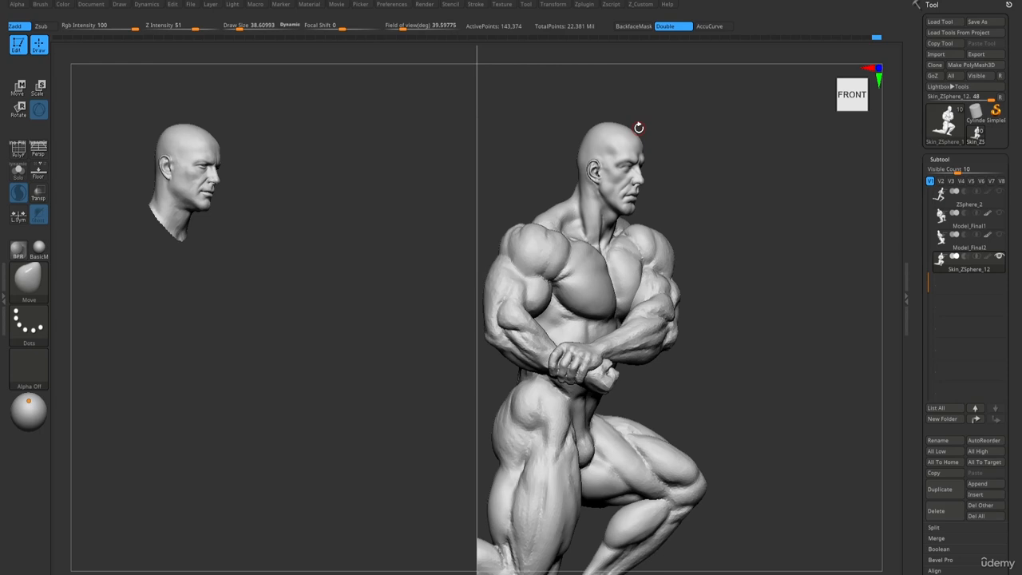
{"action": "right_click_drag", "start_coordinate": [680, 180], "coordinate": [619, 160], "text": "alt"}
{"action": "left_click", "coordinate": [479, 5]}
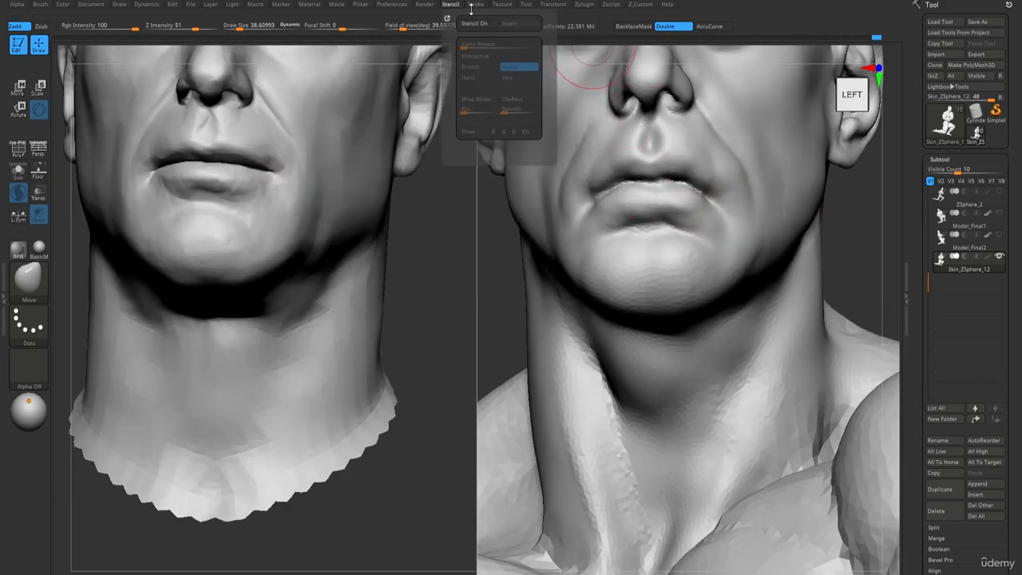
{"action": "left_click", "coordinate": [497, 160]}
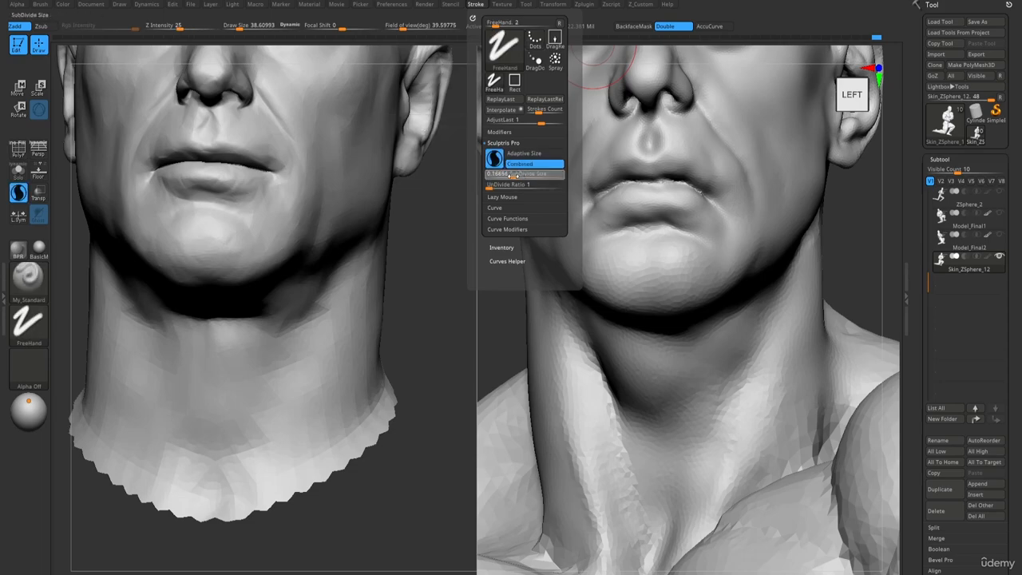
{"action": "key", "text": "shift+f"}
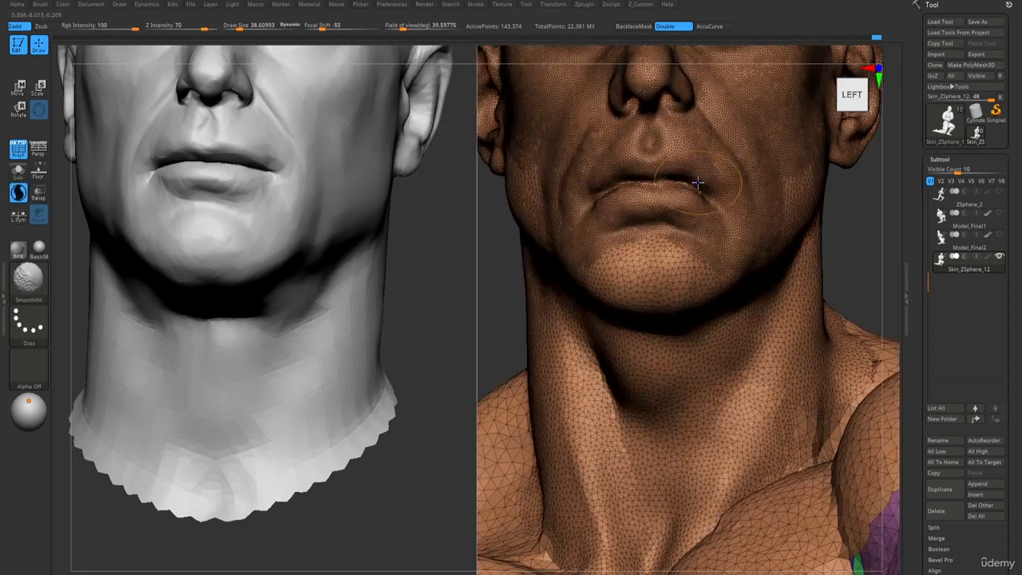
Smooth the line between the lips at draw size about 39 and hide the wireframe.
{"action": "right_click_drag", "start_coordinate": [697, 183], "coordinate": [691, 207], "text": "ctrl"}
{"action": "left_click_drag", "start_coordinate": [692, 182], "coordinate": [691, 184]}
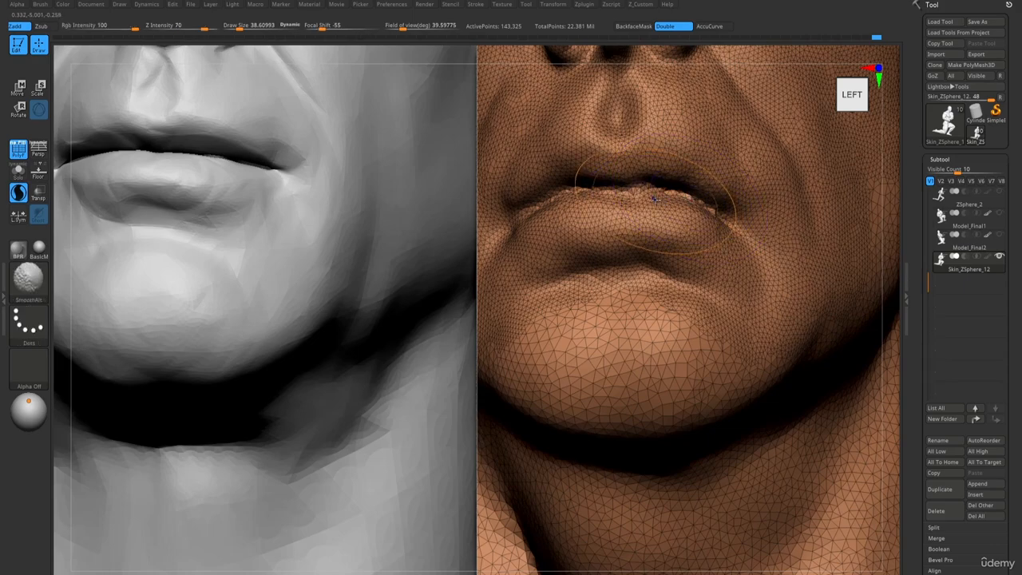
{"action": "key", "text": "shift+f"}
Refine the parting line of the lips and the area below it at draw size about 23.
{"action": "right_click_drag", "start_coordinate": [666, 182], "coordinate": [635, 200]}
{"action": "key", "text": "s"}
{"action": "left_click_drag", "start_coordinate": [659, 182], "coordinate": [656, 181]}
{"action": "left_click_drag", "start_coordinate": [666, 183], "coordinate": [695, 198]}
{"action": "mouse_move", "coordinate": [693, 197]}
{"action": "right_mouse_down", "text": "ctrl"}
{"action": "mouse_move", "coordinate": [599, 130]}
{"action": "mouse_move", "coordinate": [647, 151]}
{"action": "mouse_move", "coordinate": [583, 120]}
{"action": "mouse_move", "coordinate": [580, 98]}
{"action": "mouse_move", "coordinate": [593, 104]}
{"action": "mouse_move", "coordinate": [610, 190]}
{"action": "right_mouse_up", "text": "ctrl"}
{"action": "right_click_drag", "start_coordinate": [686, 251], "coordinate": [713, 257]}
{"action": "left_click_drag", "start_coordinate": [712, 252], "coordinate": [688, 262]}
{"action": "mouse_move", "coordinate": [688, 262]}
{"action": "right_mouse_down", "text": "ctrl"}
{"action": "mouse_move", "coordinate": [660, 240]}
{"action": "mouse_move", "coordinate": [653, 253]}
{"action": "mouse_move", "coordinate": [669, 303]}
{"action": "mouse_move", "coordinate": [700, 346]}
{"action": "right_mouse_up", "text": "ctrl"}
Build up the area above the upper lip with My_ClayBuildup at draw size about 23 and smooth around the mouth corner.
{"action": "key", "text": "b"}
{"action": "key", "text": "c"}
{"action": "key", "text": "b"}
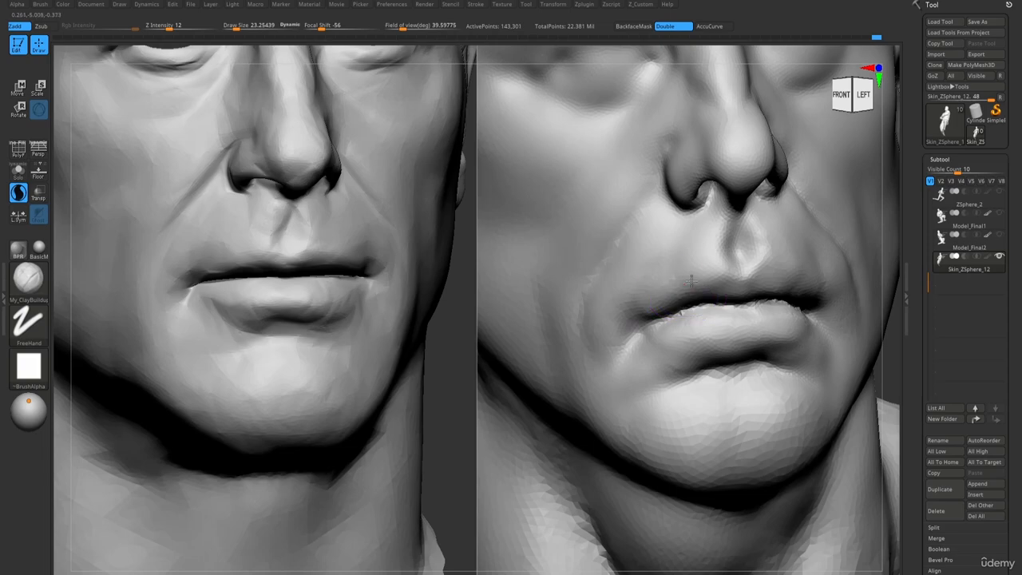
{"action": "left_click_drag", "start_coordinate": [684, 279], "coordinate": [677, 284], "text": "shift"}
{"action": "mouse_move", "coordinate": [677, 281]}
{"action": "right_mouse_down", "text": "ctrl"}
{"action": "mouse_move", "coordinate": [577, 130]}
{"action": "mouse_move", "coordinate": [579, 148]}
{"action": "mouse_move", "coordinate": [698, 320]}
{"action": "right_mouse_up", "text": "ctrl"}
{"action": "left_click_drag", "start_coordinate": [709, 336], "coordinate": [702, 346], "text": "shift"}
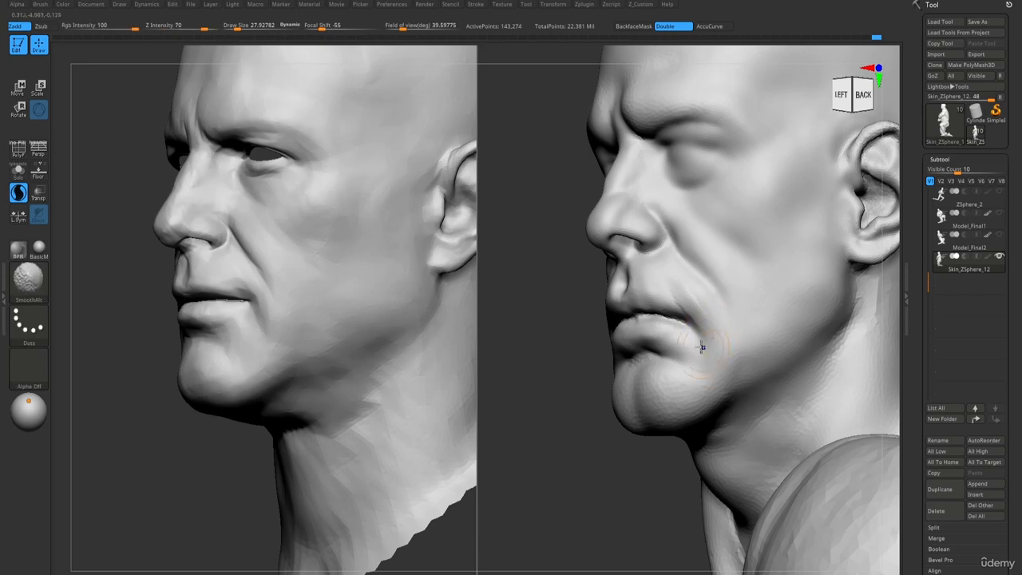
Carve the fold above the mouth corner with DamStandard at draw size about 28 and smooth it.
{"action": "key", "text": "b"}
{"action": "key", "text": "d"}
{"action": "key", "text": "s"}
{"action": "left_click_drag", "start_coordinate": [664, 280], "coordinate": [693, 321]}
{"action": "right_click_drag", "start_coordinate": [731, 391], "coordinate": [606, 249], "text": "ctrl"}
{"action": "right_click_drag", "start_coordinate": [606, 249], "coordinate": [719, 381]}
{"action": "mouse_move", "coordinate": [702, 356]}
{"action": "left_mouse_down", "text": "shift"}
{"action": "mouse_move", "coordinate": [692, 343]}
{"action": "mouse_move", "coordinate": [652, 383]}
{"action": "left_mouse_up", "text": "shift"}
Build up beside the opposite mouth corner with My_ClayBuildup and cut its crease with DamStandard at draw size about 28.
{"action": "key", "text": "b"}
{"action": "key", "text": "c"}
{"action": "key", "text": "b"}
{"action": "right_click_drag", "start_coordinate": [652, 383], "coordinate": [702, 385]}
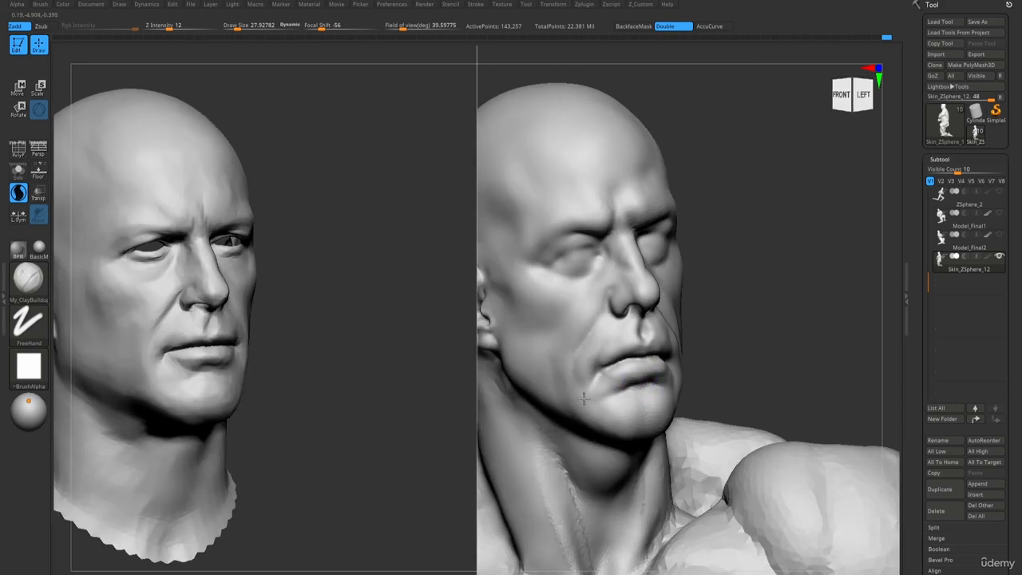
{"action": "right_click_drag", "start_coordinate": [584, 399], "coordinate": [610, 431], "text": "ctrl"}
{"action": "key", "text": "b"}
{"action": "key", "text": "d"}
{"action": "key", "text": "s"}
{"action": "mouse_move", "coordinate": [598, 381]}
{"action": "left_mouse_down"}
{"action": "mouse_move", "coordinate": [590, 347]}
{"action": "mouse_move", "coordinate": [592, 356]}
{"action": "left_mouse_up"}
Fill out the cheek fold beside the mouth with My_ClayBuildup at draw size about 19 and smooth it toward the nostril.
{"action": "key", "text": "b"}
{"action": "key", "text": "c"}
{"action": "key", "text": "b"}
{"action": "mouse_move", "coordinate": [576, 413]}
{"action": "right_mouse_down", "text": "ctrl"}
{"action": "mouse_move", "coordinate": [584, 185]}
{"action": "mouse_move", "coordinate": [575, 266]}
{"action": "mouse_move", "coordinate": [588, 396]}
{"action": "mouse_move", "coordinate": [598, 238]}
{"action": "right_mouse_up", "text": "ctrl"}
{"action": "mouse_move", "coordinate": [631, 397]}
{"action": "right_mouse_down"}
{"action": "mouse_move", "coordinate": [627, 370]}
{"action": "mouse_move", "coordinate": [627, 449]}
{"action": "mouse_move", "coordinate": [631, 431]}
{"action": "right_mouse_up"}
{"action": "key", "text": "s"}
{"action": "left_click_drag", "start_coordinate": [629, 451], "coordinate": [643, 396]}
{"action": "left_click_drag", "start_coordinate": [627, 442], "coordinate": [648, 343], "text": "shift"}
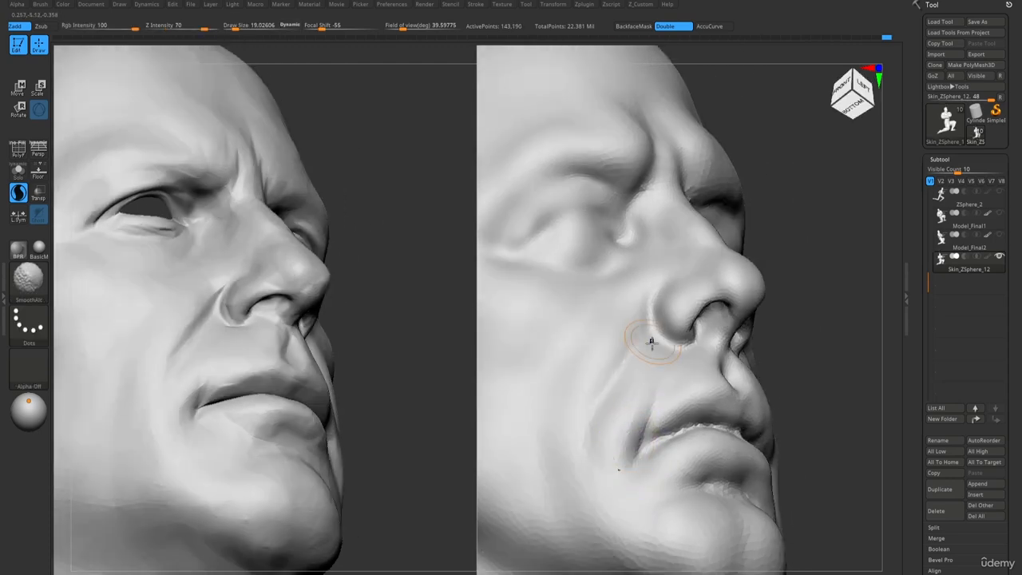
Deepen the creases at the mouth corners with DamStandard at draw size about 19 and soften them.
{"action": "key", "text": "b"}
{"action": "key", "text": "d"}
{"action": "key", "text": "s"}
{"action": "left_click_drag", "start_coordinate": [641, 460], "coordinate": [655, 381]}
{"action": "right_click_drag", "start_coordinate": [641, 380], "coordinate": [618, 262], "text": "ctrl"}
{"action": "mouse_move", "coordinate": [646, 431]}
{"action": "right_mouse_down", "text": "ctrl"}
{"action": "mouse_move", "coordinate": [667, 439]}
{"action": "mouse_move", "coordinate": [614, 192]}
{"action": "mouse_move", "coordinate": [631, 260]}
{"action": "mouse_move", "coordinate": [701, 357]}
{"action": "right_mouse_up", "text": "ctrl"}
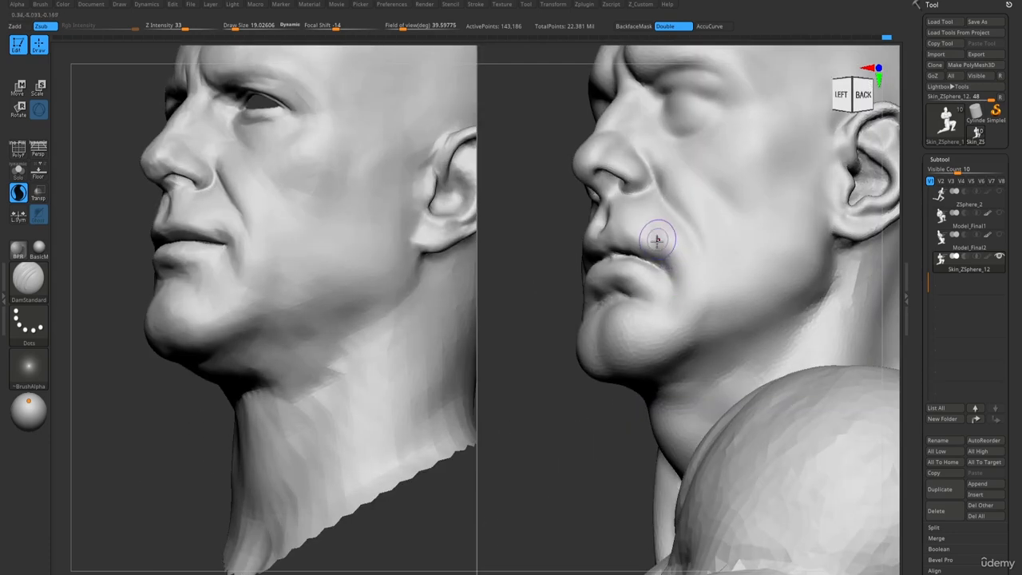
{"action": "mouse_move", "coordinate": [667, 289]}
{"action": "left_mouse_down", "text": "shift"}
{"action": "mouse_move", "coordinate": [660, 254]}
{"action": "mouse_move", "coordinate": [669, 284]}
{"action": "left_mouse_up", "text": "shift"}
{"action": "right_click_drag", "start_coordinate": [644, 262], "coordinate": [640, 254], "text": "alt"}
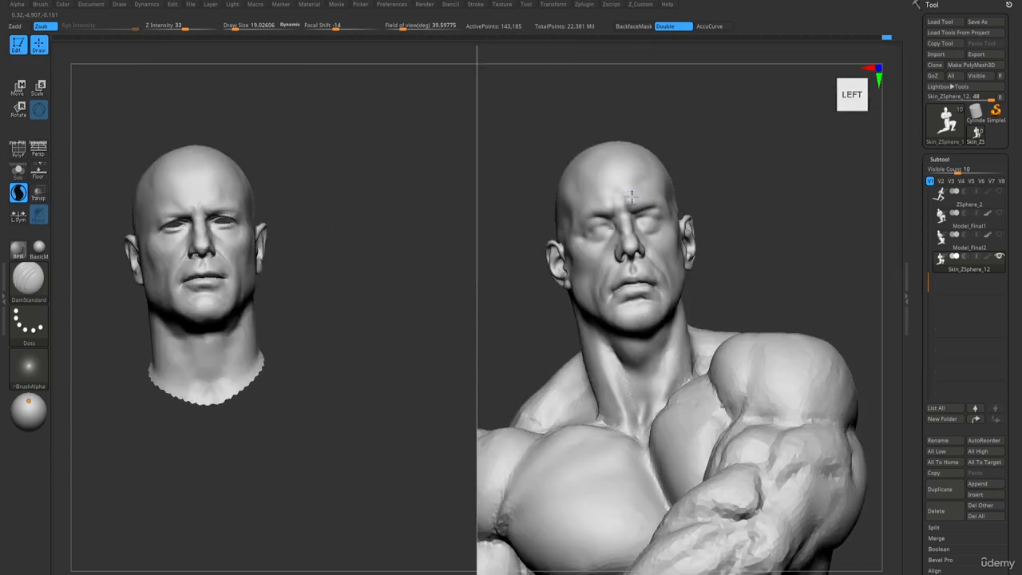
Refine the mouth corners with My_ClayBuildup at draw size about 19 and smooth the corner beside the lower lip.
{"action": "right_click_drag", "start_coordinate": [636, 232], "coordinate": [678, 305], "text": "ctrl"}
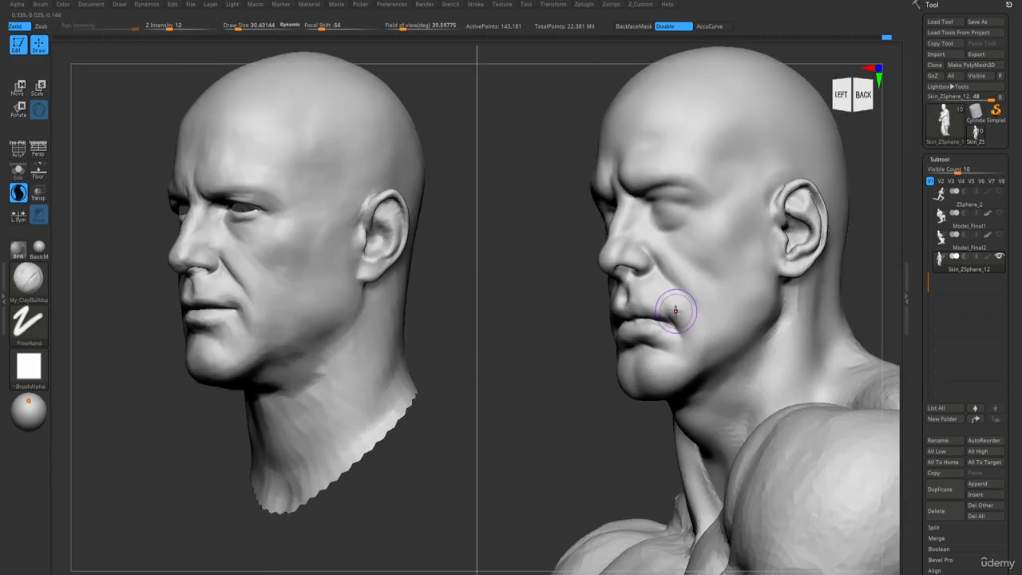
{"action": "right_click_drag", "start_coordinate": [675, 363], "coordinate": [672, 301], "text": "ctrl"}
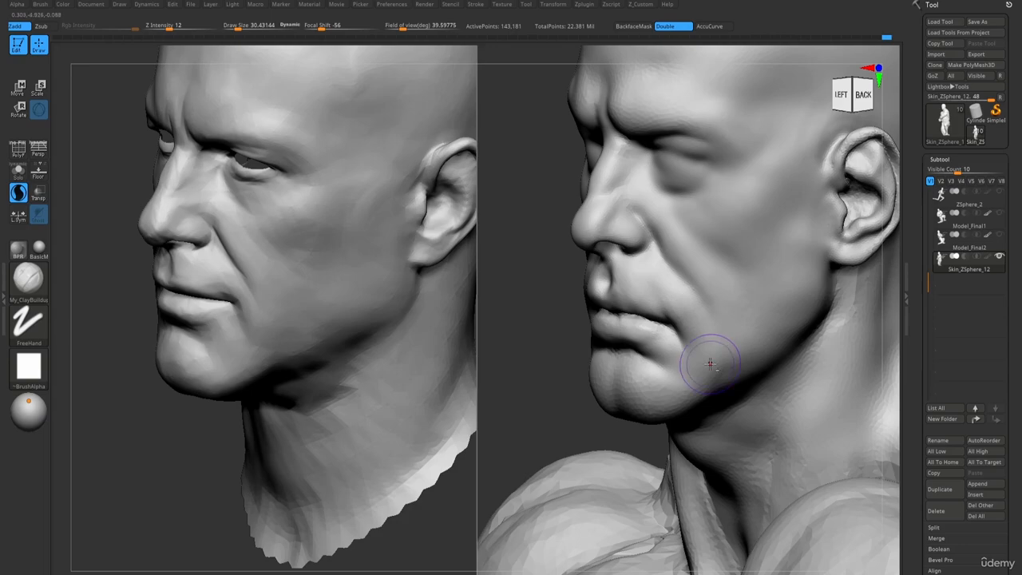
{"action": "mouse_move", "coordinate": [686, 383]}
{"action": "right_mouse_down"}
{"action": "mouse_move", "coordinate": [678, 332]}
{"action": "mouse_move", "coordinate": [657, 326]}
{"action": "right_mouse_up"}
{"action": "key", "text": "s"}
{"action": "left_click_drag", "start_coordinate": [657, 330], "coordinate": [655, 331]}
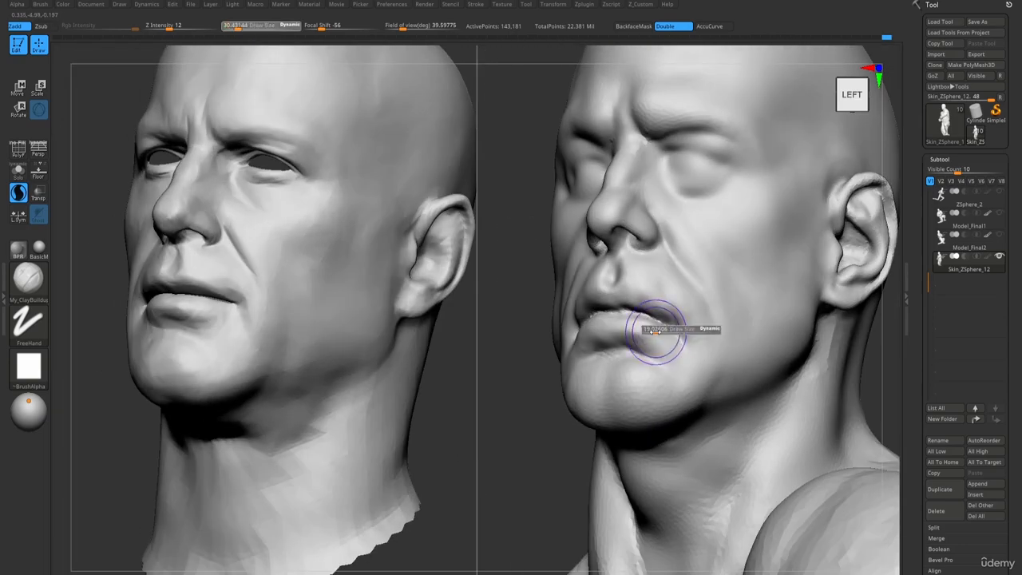
{"action": "mouse_move", "coordinate": [655, 331]}
{"action": "right_mouse_down"}
{"action": "mouse_move", "coordinate": [660, 320]}
{"action": "mouse_move", "coordinate": [556, 322]}
{"action": "right_mouse_up"}
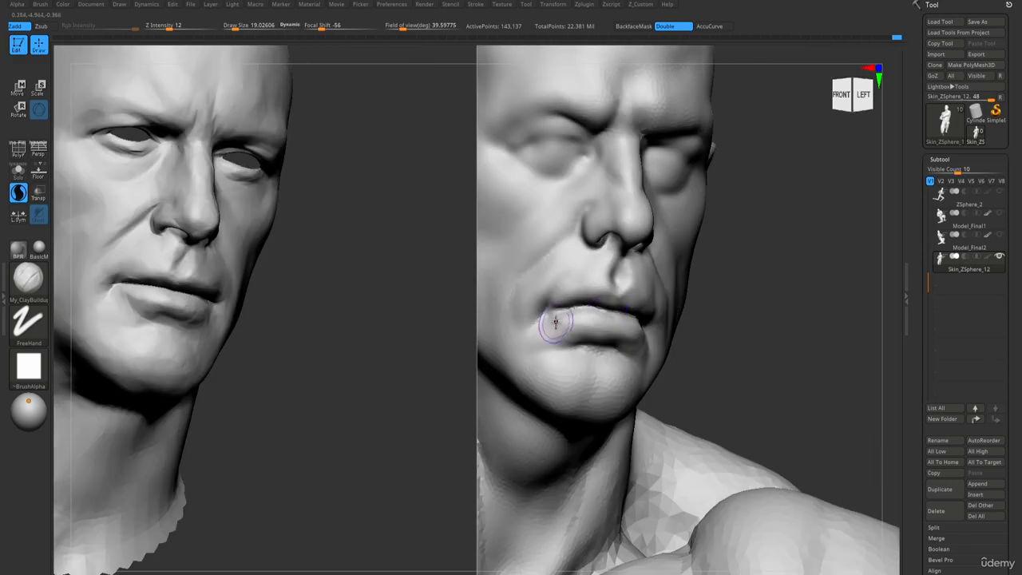
{"action": "left_click_drag", "start_coordinate": [565, 332], "coordinate": [563, 326], "text": "shift"}
{"action": "right_click_drag", "start_coordinate": [563, 326], "coordinate": [561, 321]}
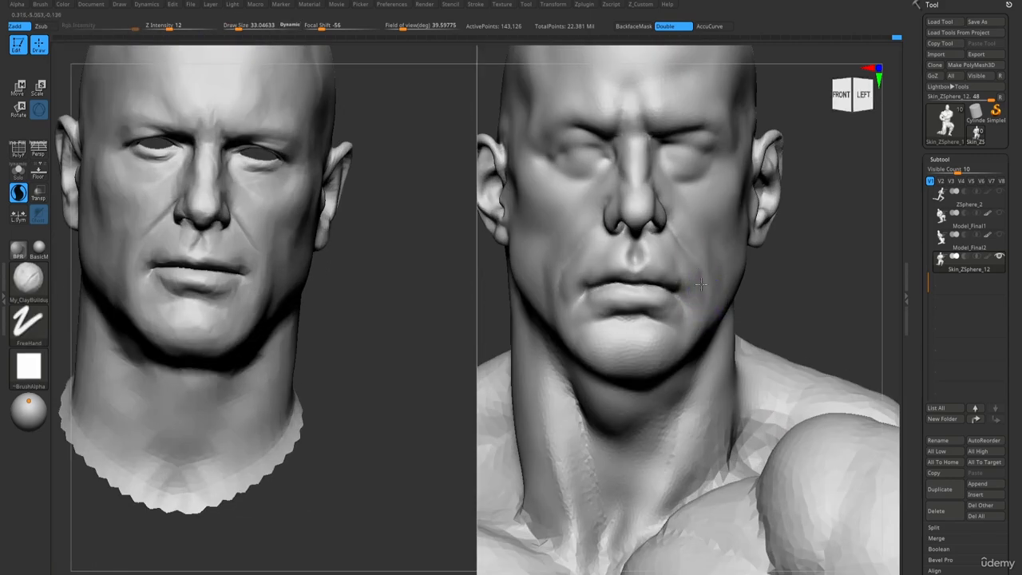
Carve the folds beside the mouth with DamStandard at draw size about 33 and smooth them.
{"action": "mouse_move", "coordinate": [686, 313]}
{"action": "right_mouse_down"}
{"action": "mouse_move", "coordinate": [700, 299]}
{"action": "mouse_move", "coordinate": [637, 167]}
{"action": "mouse_move", "coordinate": [638, 280]}
{"action": "right_mouse_up"}
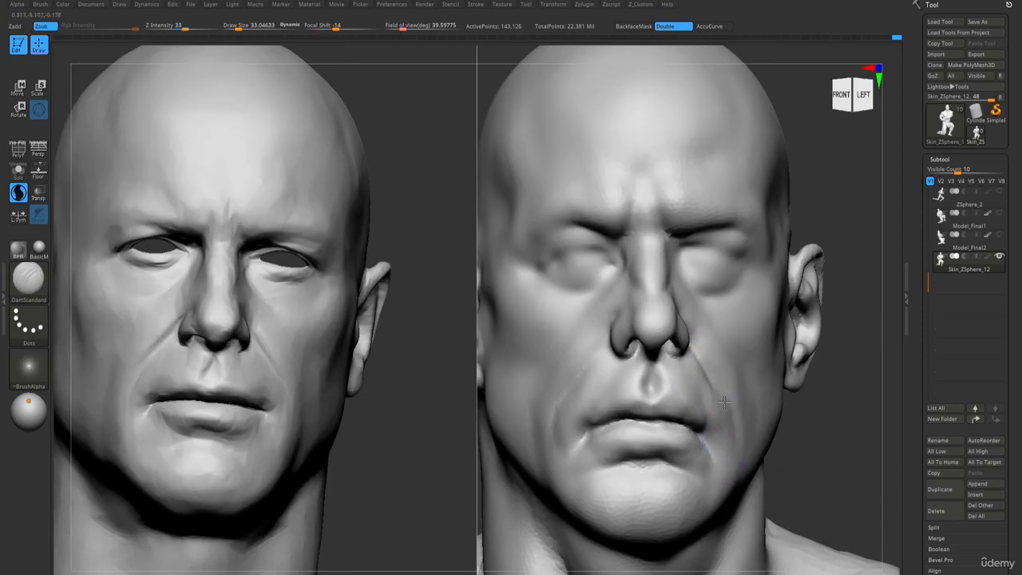
{"action": "right_click_drag", "start_coordinate": [724, 402], "coordinate": [721, 397]}
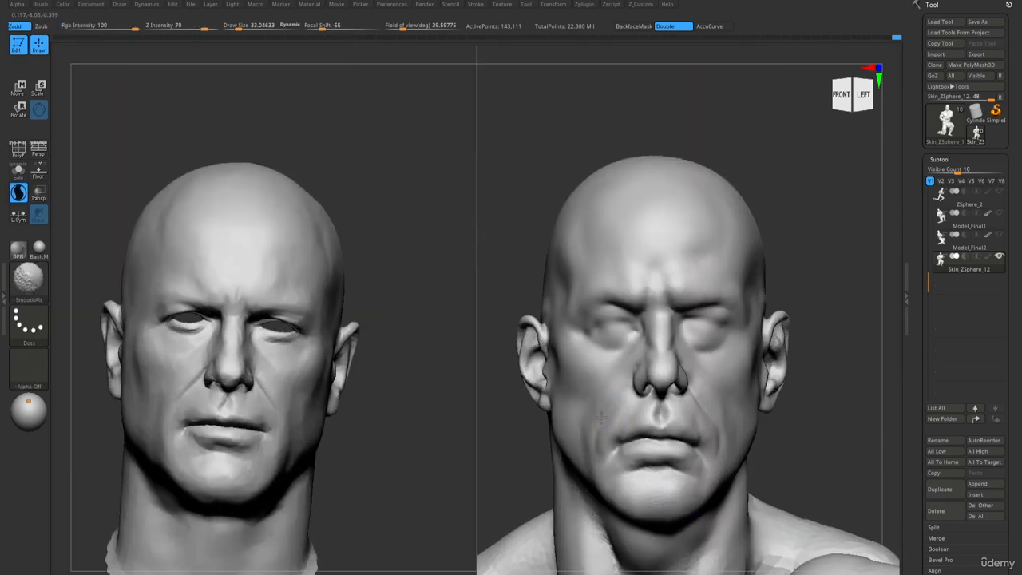
{"action": "mouse_move", "coordinate": [656, 369]}
{"action": "right_mouse_down"}
{"action": "mouse_move", "coordinate": [677, 409]}
{"action": "mouse_move", "coordinate": [707, 406]}
{"action": "mouse_move", "coordinate": [666, 332]}
{"action": "mouse_move", "coordinate": [683, 322]}
{"action": "mouse_move", "coordinate": [638, 328]}
{"action": "right_mouse_up"}
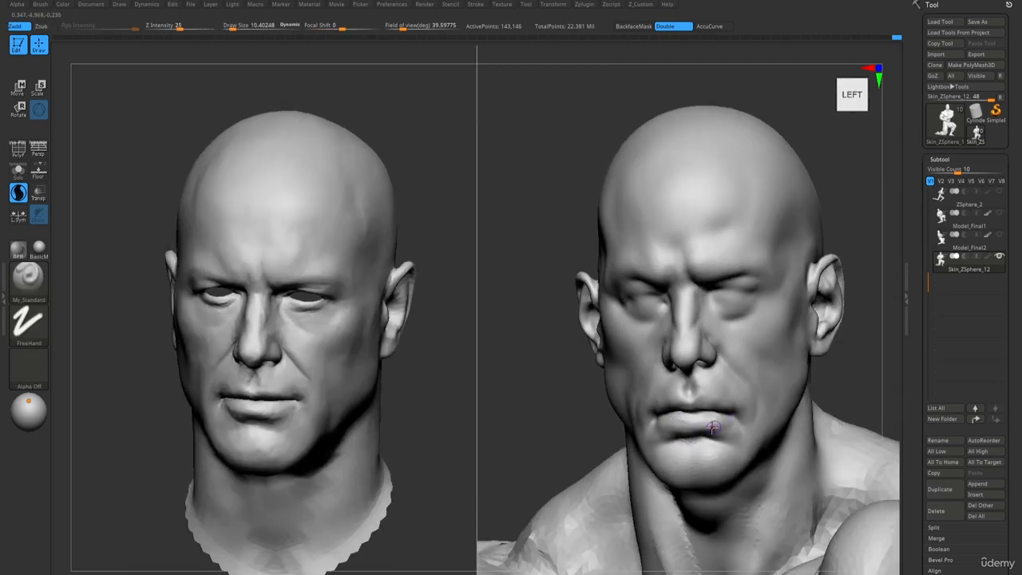
Shape the lower lip with My_Standard at draw size about 17 and smooth the mouth corner.
{"action": "mouse_move", "coordinate": [712, 427]}
{"action": "right_mouse_down", "text": "alt"}
{"action": "mouse_move", "coordinate": [722, 438]}
{"action": "mouse_move", "coordinate": [703, 483]}
{"action": "right_mouse_up", "text": "alt"}
{"action": "key", "text": "s"}
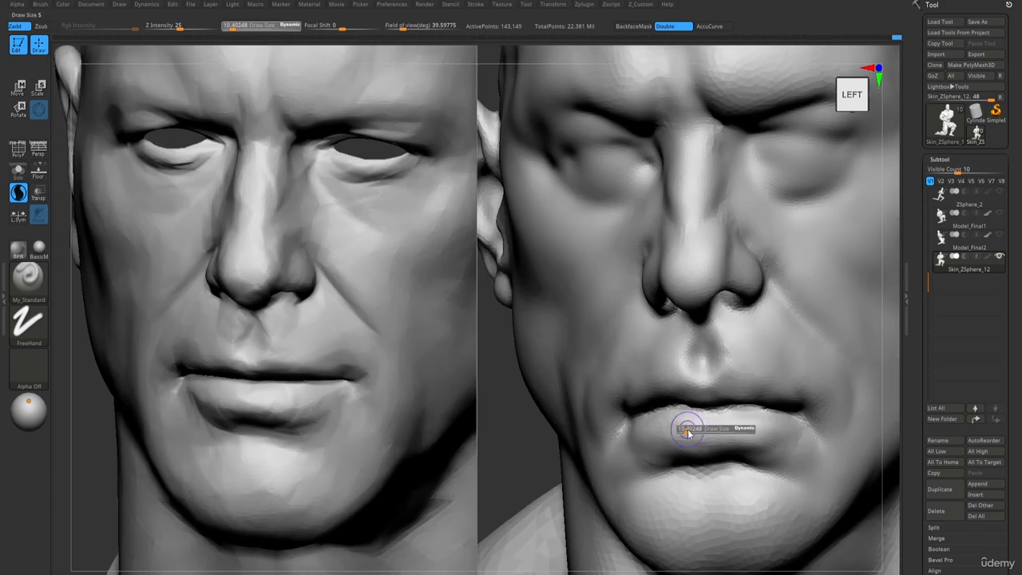
{"action": "left_click_drag", "start_coordinate": [688, 429], "coordinate": [693, 429]}
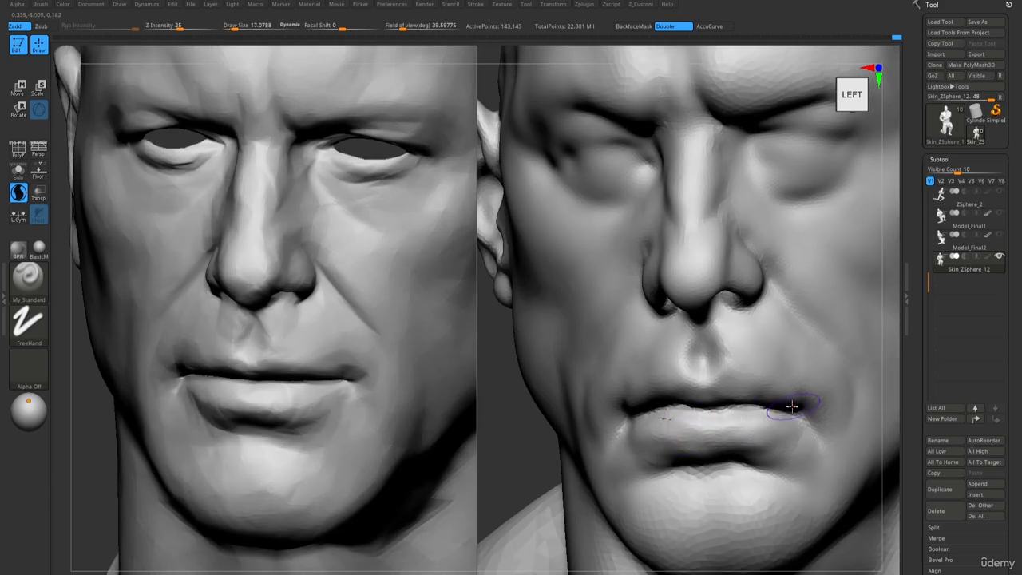
{"action": "left_click_drag", "start_coordinate": [792, 406], "coordinate": [788, 413], "text": "shift"}
Smooth the side of the nose and the area around the ear at draw size about 17.
{"action": "mouse_move", "coordinate": [789, 413]}
{"action": "right_mouse_down", "text": "ctrl"}
{"action": "mouse_move", "coordinate": [639, 292]}
{"action": "mouse_move", "coordinate": [639, 256]}
{"action": "mouse_move", "coordinate": [663, 254]}
{"action": "right_mouse_up", "text": "ctrl"}
{"action": "right_click_drag", "start_coordinate": [662, 254], "coordinate": [716, 387], "text": "ctrl"}
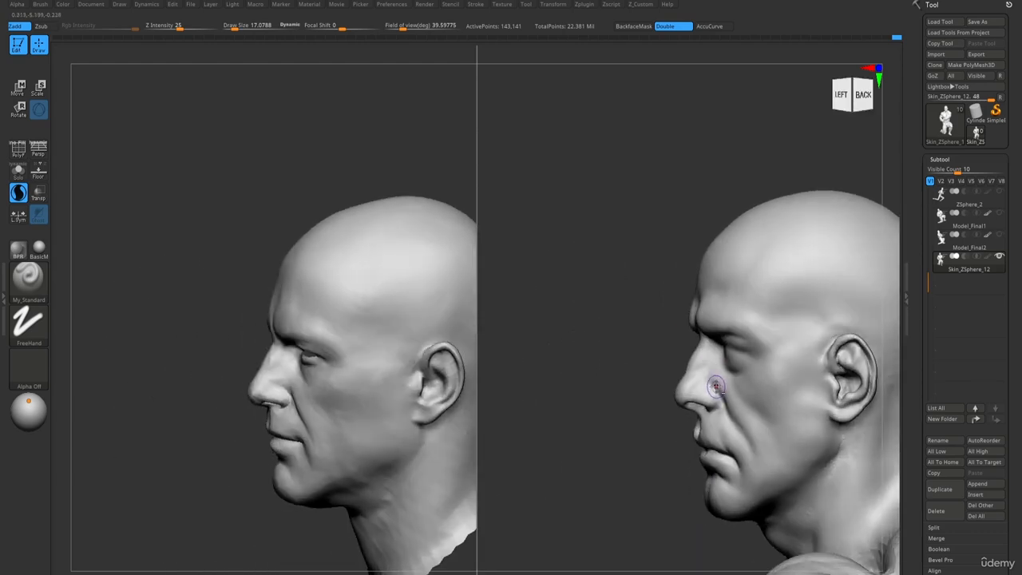
{"action": "left_click_drag", "start_coordinate": [716, 386], "coordinate": [726, 381], "text": "shift"}
{"action": "right_click_drag", "start_coordinate": [726, 381], "coordinate": [667, 322], "text": "alt"}
{"action": "left_click_drag", "start_coordinate": [795, 314], "coordinate": [785, 279], "text": "shift"}
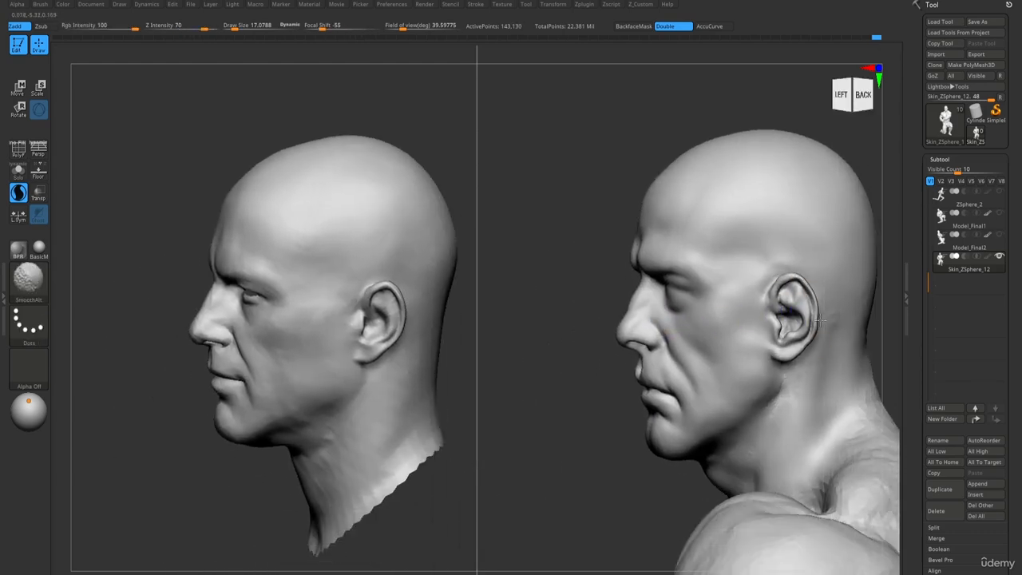
Adjust the cheek and jaw shape with the Move brush at draw size about 99, comparing against the reference head.
{"action": "mouse_move", "coordinate": [820, 320]}
{"action": "right_mouse_down", "text": "ctrl"}
{"action": "mouse_move", "coordinate": [666, 212]}
{"action": "mouse_move", "coordinate": [678, 206]}
{"action": "mouse_move", "coordinate": [648, 351]}
{"action": "right_mouse_up", "text": "ctrl"}
{"action": "key", "text": "b"}
{"action": "key", "text": "m"}
{"action": "key", "text": "v"}
{"action": "key", "text": "s"}
{"action": "left_click_drag", "start_coordinate": [629, 373], "coordinate": [655, 372]}
{"action": "mouse_move", "coordinate": [591, 380]}
{"action": "right_mouse_down"}
{"action": "mouse_move", "coordinate": [602, 376]}
{"action": "mouse_move", "coordinate": [593, 363]}
{"action": "mouse_move", "coordinate": [597, 382]}
{"action": "mouse_move", "coordinate": [559, 387]}
{"action": "right_mouse_up"}
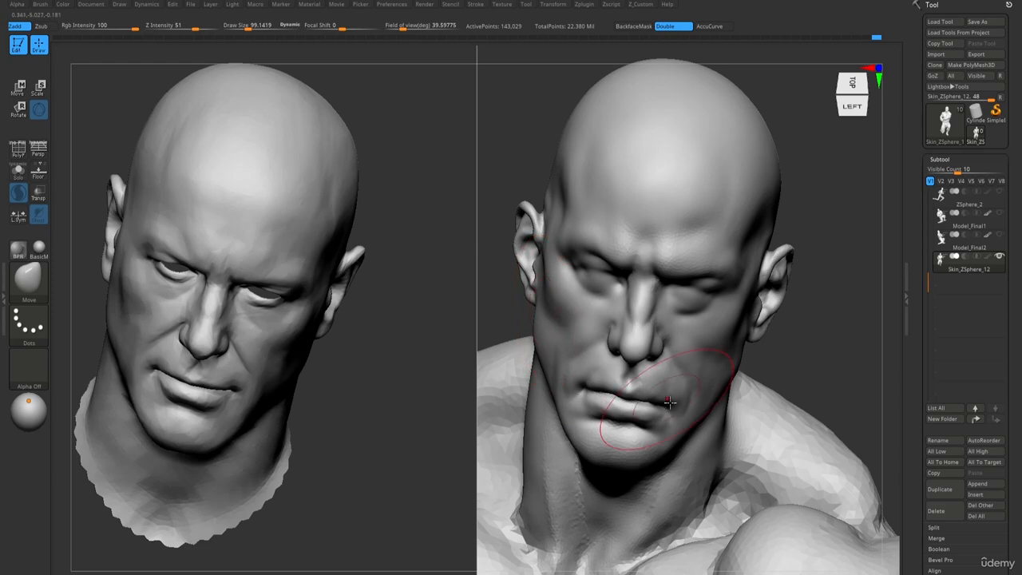
{"action": "mouse_move", "coordinate": [693, 419]}
{"action": "right_mouse_down"}
{"action": "mouse_move", "coordinate": [598, 253]}
{"action": "mouse_move", "coordinate": [622, 359]}
{"action": "mouse_move", "coordinate": [656, 336]}
{"action": "mouse_move", "coordinate": [684, 375]}
{"action": "right_mouse_up"}
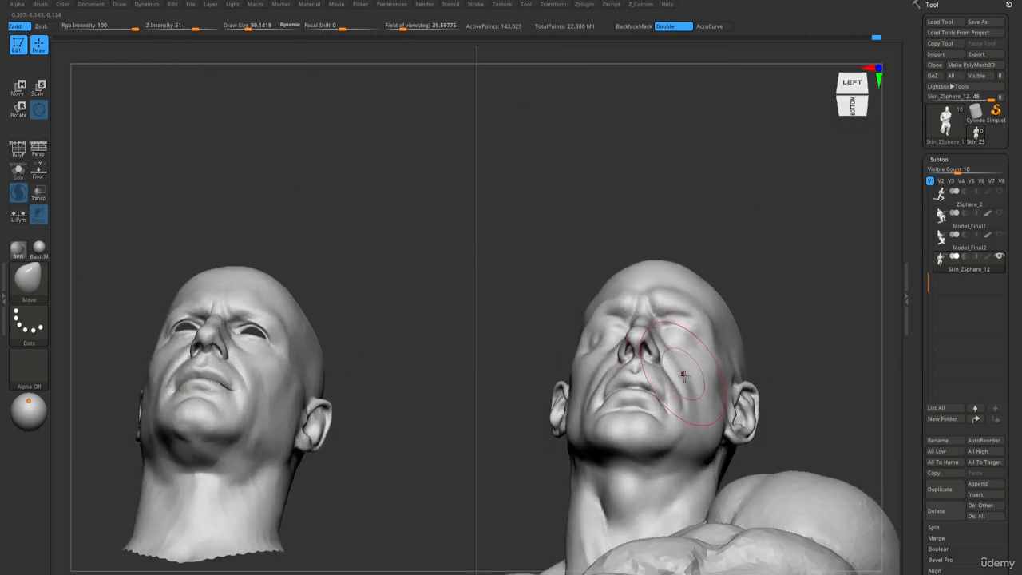
{"action": "mouse_move", "coordinate": [696, 442]}
{"action": "right_mouse_down"}
{"action": "mouse_move", "coordinate": [684, 427]}
{"action": "mouse_move", "coordinate": [701, 434]}
{"action": "mouse_move", "coordinate": [708, 325]}
{"action": "right_mouse_up"}
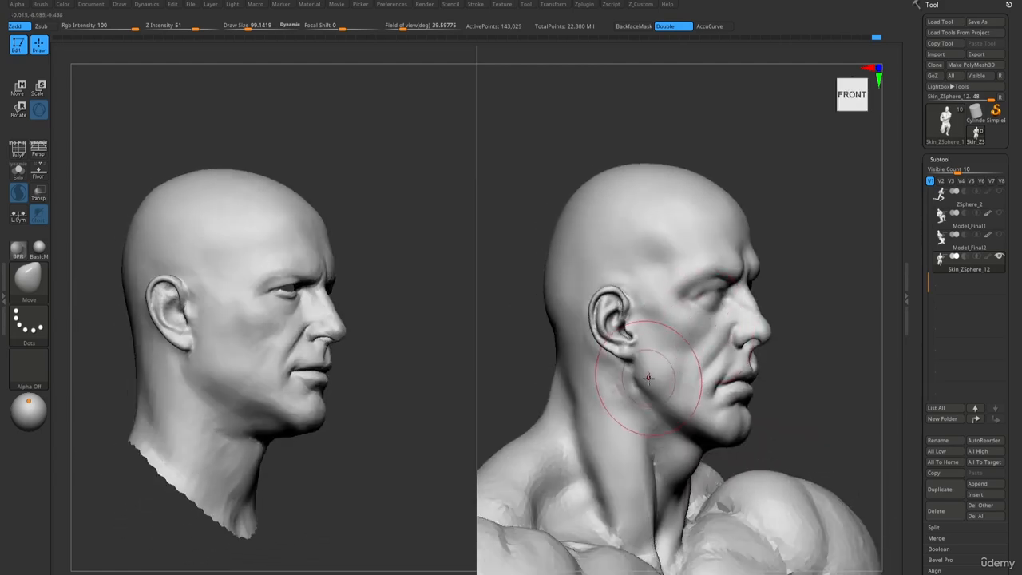
Smooth below the jaw and build up the side of the face with My_ClayBuildup at draw size about 99.
{"action": "left_click_drag", "start_coordinate": [658, 427], "coordinate": [664, 450], "text": "shift"}
{"action": "mouse_move", "coordinate": [664, 450]}
{"action": "right_mouse_down", "text": "ctrl"}
{"action": "mouse_move", "coordinate": [580, 221]}
{"action": "mouse_move", "coordinate": [554, 221]}
{"action": "mouse_move", "coordinate": [602, 281]}
{"action": "right_mouse_up", "text": "ctrl"}
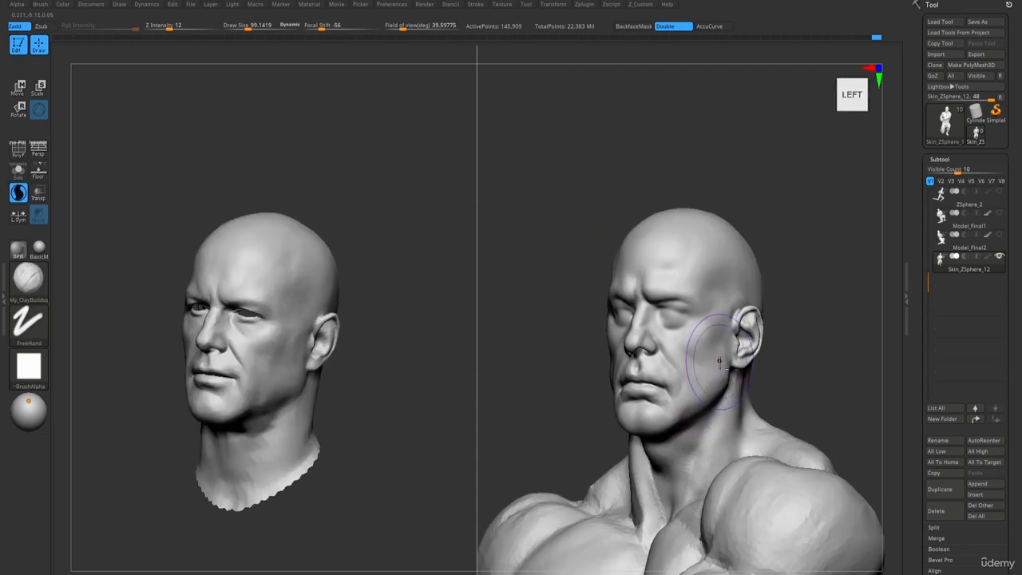
{"action": "right_click_drag", "start_coordinate": [712, 410], "coordinate": [576, 280]}
{"action": "right_click_drag", "start_coordinate": [576, 281], "coordinate": [617, 378]}
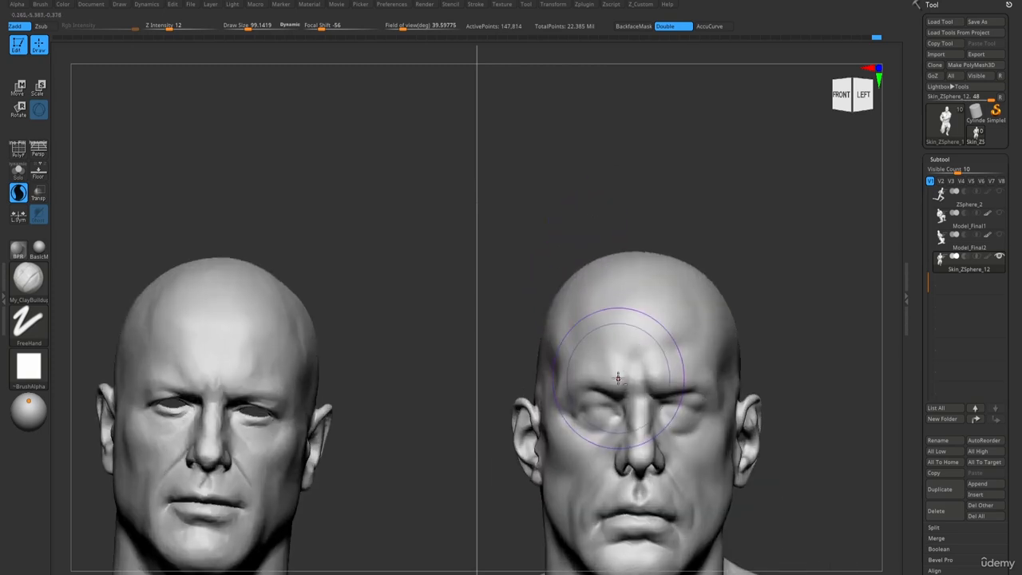
Reshape the brow and eye area with the Move brush at draw size about 36.
{"action": "key", "text": "b"}
{"action": "key", "text": "m"}
{"action": "key", "text": "v"}
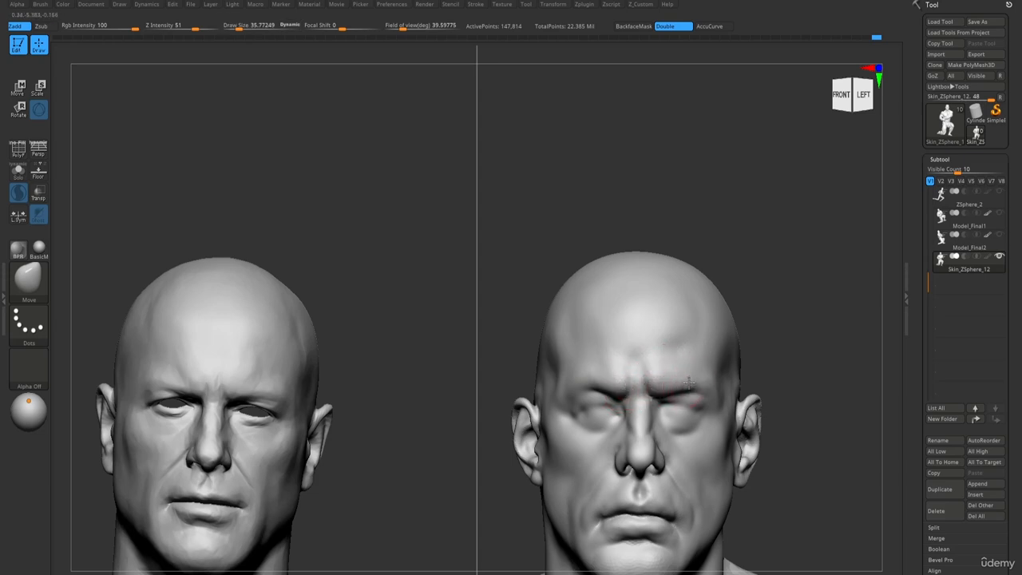
{"action": "right_click_drag", "start_coordinate": [616, 374], "coordinate": [638, 383], "text": "ctrl"}
{"action": "right_click_drag", "start_coordinate": [637, 341], "coordinate": [610, 161], "text": "ctrl"}
{"action": "right_click_drag", "start_coordinate": [610, 161], "coordinate": [661, 224], "text": "alt"}
{"action": "key", "text": "s"}
{"action": "left_click_drag", "start_coordinate": [673, 256], "coordinate": [654, 251]}
Build up the jaw and lower cheek with My_ClayBuildup at draw size about 62 and smooth the forms.
{"action": "right_click_drag", "start_coordinate": [652, 251], "coordinate": [610, 161], "text": "ctrl"}
{"action": "mouse_move", "coordinate": [609, 161]}
{"action": "right_mouse_down"}
{"action": "mouse_move", "coordinate": [643, 157]}
{"action": "mouse_move", "coordinate": [633, 157]}
{"action": "mouse_move", "coordinate": [724, 406]}
{"action": "mouse_move", "coordinate": [657, 285]}
{"action": "right_mouse_up"}
{"action": "key", "text": "1"}
{"action": "key", "text": "s"}
{"action": "left_click_drag", "start_coordinate": [657, 285], "coordinate": [651, 284]}
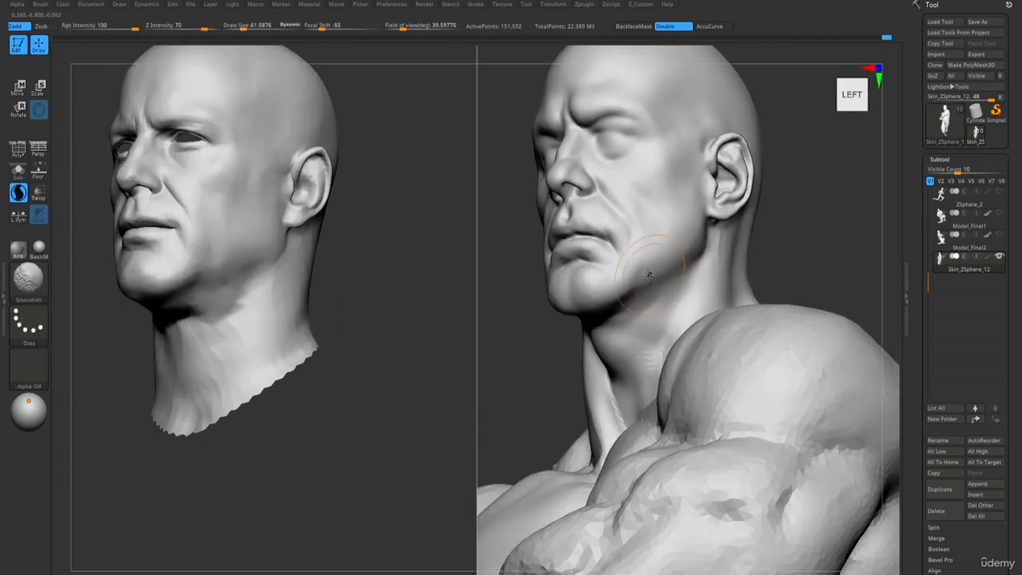
{"action": "mouse_move", "coordinate": [668, 236]}
{"action": "right_mouse_down"}
{"action": "mouse_move", "coordinate": [615, 319]}
{"action": "mouse_move", "coordinate": [540, 349]}
{"action": "right_mouse_up"}
{"action": "left_click_drag", "start_coordinate": [562, 276], "coordinate": [611, 297]}
{"action": "right_click_drag", "start_coordinate": [611, 297], "coordinate": [570, 244]}
{"action": "mouse_move", "coordinate": [571, 244]}
{"action": "right_mouse_down", "text": "ctrl"}
{"action": "mouse_move", "coordinate": [566, 212]}
{"action": "mouse_move", "coordinate": [591, 206]}
{"action": "mouse_move", "coordinate": [599, 187]}
{"action": "mouse_move", "coordinate": [617, 299]}
{"action": "right_mouse_up", "text": "ctrl"}
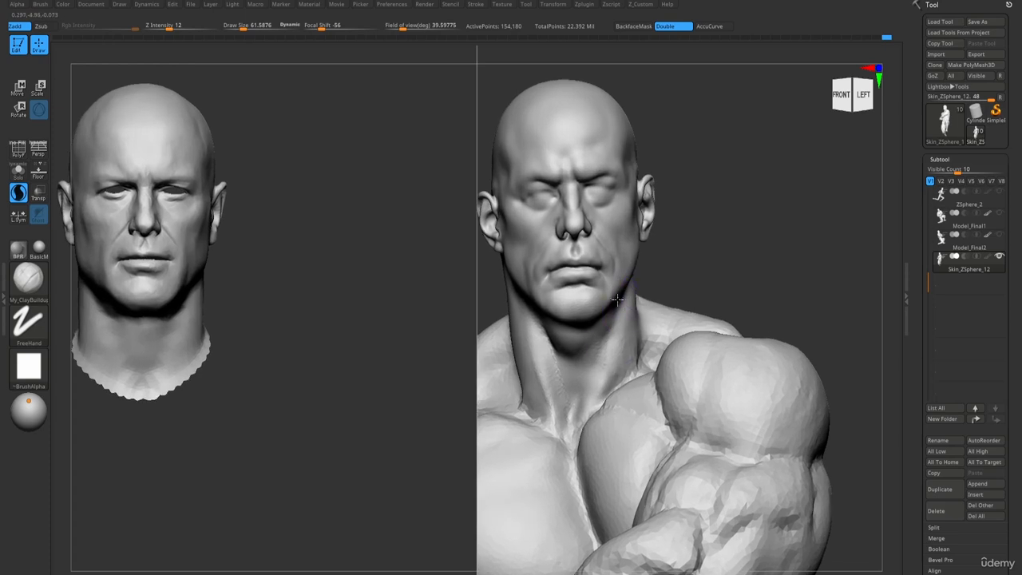
{"action": "mouse_move", "coordinate": [606, 356]}
{"action": "right_mouse_down", "text": "ctrl"}
{"action": "mouse_move", "coordinate": [618, 191]}
{"action": "mouse_move", "coordinate": [628, 186]}
{"action": "mouse_move", "coordinate": [628, 198]}
{"action": "right_mouse_up", "text": "ctrl"}
Adjust the chin and overall head proportions with the Move brush at draw sizes of about 151 and 140.
{"action": "key", "text": "b"}
{"action": "key", "text": "m"}
{"action": "key", "text": "v"}
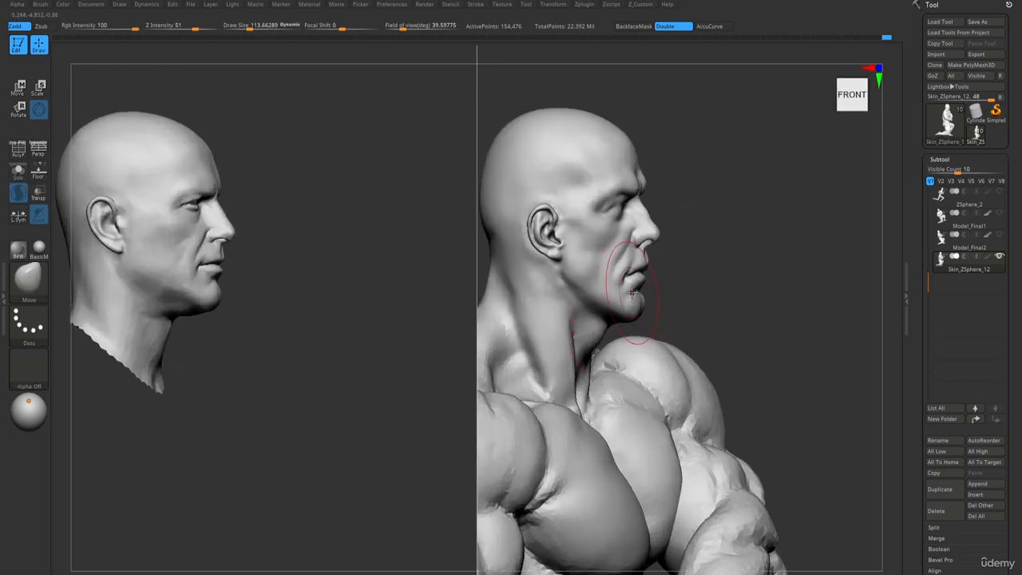
{"action": "key", "text": "bracketright"}
{"action": "key", "text": "bracketright"}
{"action": "key", "text": "bracketright"}
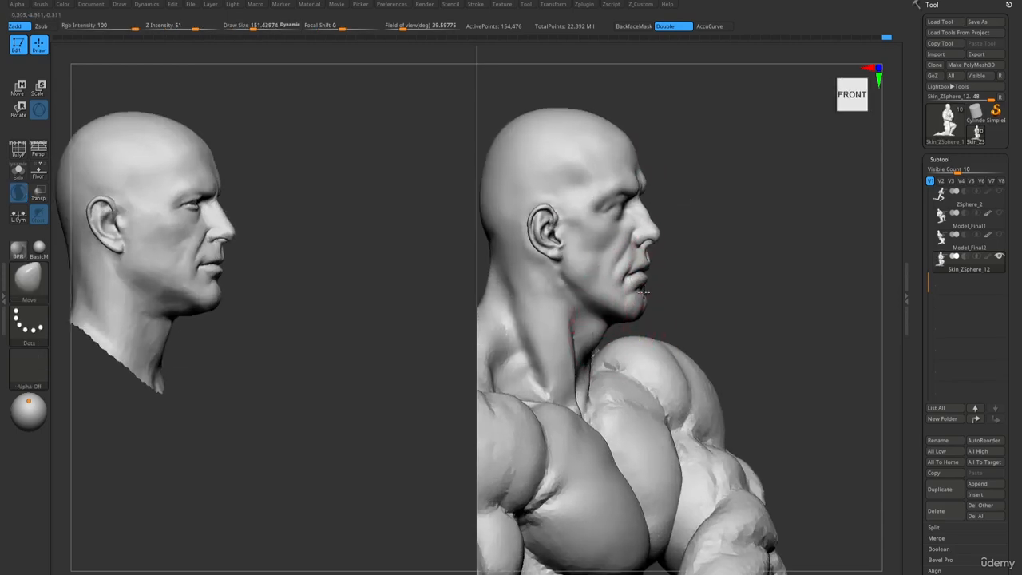
{"action": "mouse_move", "coordinate": [658, 239]}
{"action": "left_mouse_down", "text": "alt"}
{"action": "mouse_move", "coordinate": [646, 137]}
{"action": "mouse_move", "coordinate": [619, 152]}
{"action": "mouse_move", "coordinate": [641, 269]}
{"action": "mouse_move", "coordinate": [590, 201]}
{"action": "mouse_move", "coordinate": [657, 269]}
{"action": "mouse_move", "coordinate": [575, 196]}
{"action": "mouse_move", "coordinate": [618, 162]}
{"action": "left_mouse_up", "text": "alt"}
{"action": "key", "text": "s"}
{"action": "right_click_drag", "start_coordinate": [618, 162], "coordinate": [701, 234]}
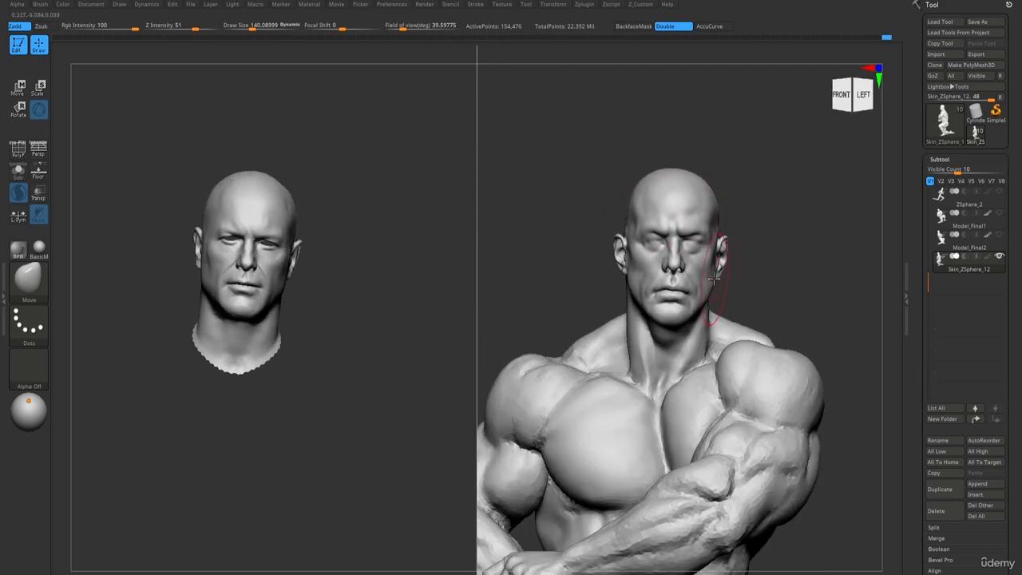
Carve the area beneath the chin with DamStandard at draw size about 104 and smooth it.
{"action": "mouse_move", "coordinate": [712, 290]}
{"action": "right_mouse_down", "text": "ctrl"}
{"action": "mouse_move", "coordinate": [646, 155]}
{"action": "mouse_move", "coordinate": [649, 173]}
{"action": "mouse_move", "coordinate": [673, 152]}
{"action": "mouse_move", "coordinate": [667, 139]}
{"action": "mouse_move", "coordinate": [664, 341]}
{"action": "right_mouse_up", "text": "ctrl"}
{"action": "key", "text": "b"}
{"action": "key", "text": "d"}
{"action": "key", "text": "s"}
{"action": "key", "text": "s"}
{"action": "left_click_drag", "start_coordinate": [664, 341], "coordinate": [664, 342]}
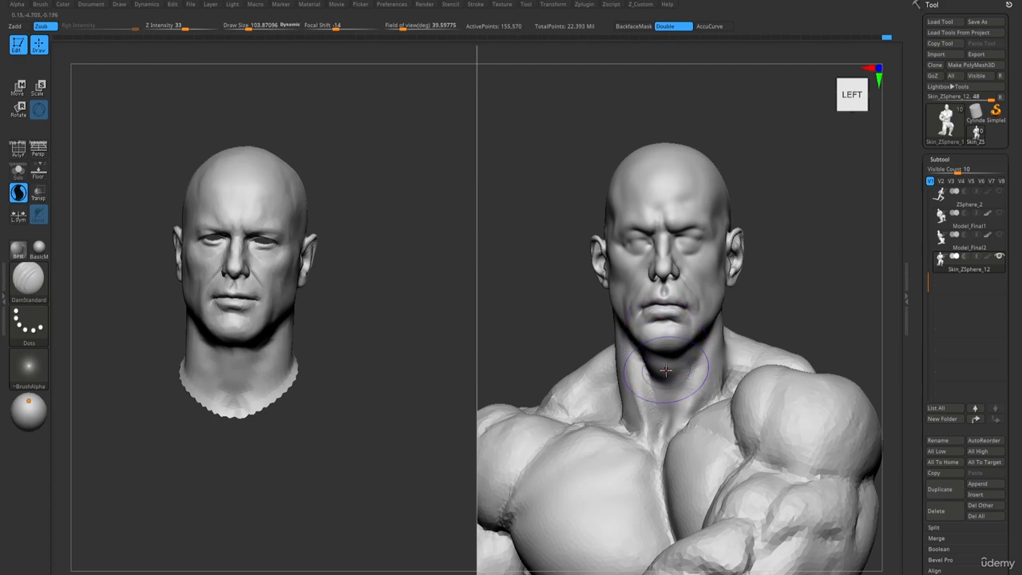
{"action": "right_click_drag", "start_coordinate": [664, 367], "coordinate": [662, 332]}
{"action": "left_click_drag", "start_coordinate": [660, 360], "coordinate": [673, 363], "text": "shift"}
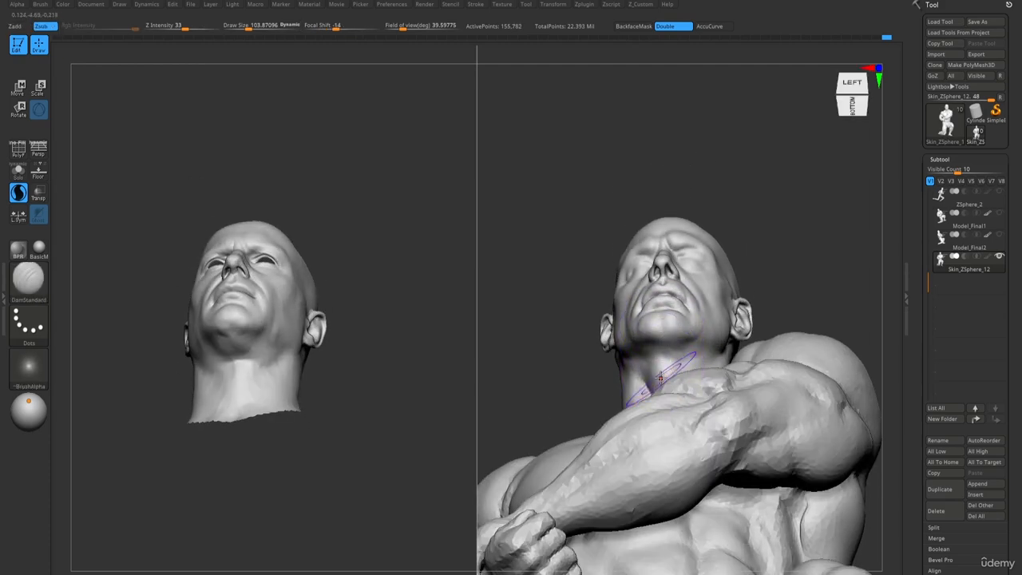
Build up the underside of the chin with My_ClayBuildup at draw size about 73 and smooth it into the neck.
{"action": "key", "text": "b"}
{"action": "key", "text": "c"}
{"action": "key", "text": "b"}
{"action": "mouse_move", "coordinate": [673, 363]}
{"action": "right_mouse_down"}
{"action": "mouse_move", "coordinate": [618, 341]}
{"action": "mouse_move", "coordinate": [655, 343]}
{"action": "right_mouse_up"}
{"action": "key", "text": "s"}
{"action": "left_click_drag", "start_coordinate": [655, 344], "coordinate": [656, 343]}
{"action": "right_click_drag", "start_coordinate": [664, 337], "coordinate": [660, 354]}
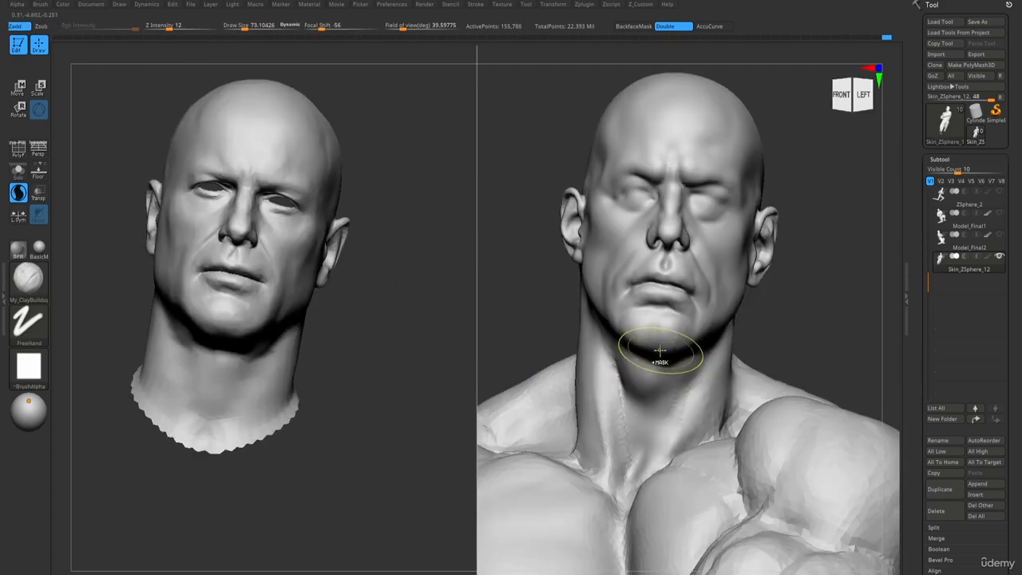
{"action": "right_click_drag", "start_coordinate": [634, 386], "coordinate": [648, 364]}
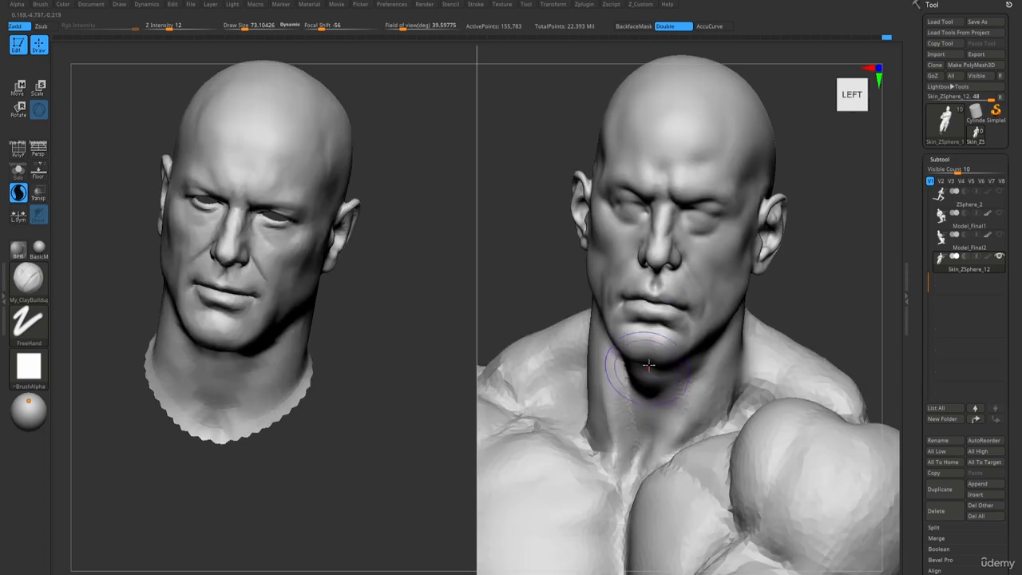
{"action": "left_click_drag", "start_coordinate": [658, 407], "coordinate": [656, 391], "text": "shift"}
{"action": "mouse_move", "coordinate": [656, 391]}
{"action": "right_mouse_down"}
{"action": "mouse_move", "coordinate": [568, 361]}
{"action": "mouse_move", "coordinate": [585, 172]}
{"action": "mouse_move", "coordinate": [667, 142]}
{"action": "mouse_move", "coordinate": [650, 233]}
{"action": "right_mouse_up"}
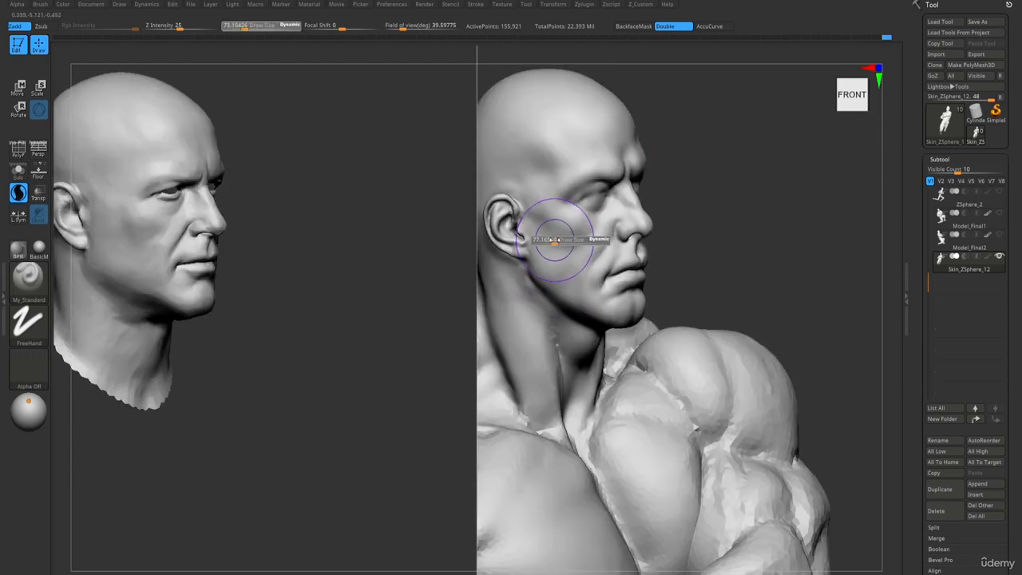
Shape the cheek below the cheekbone with My_Standard at draw size about 51 and smooth it.
{"action": "left_click_drag", "start_coordinate": [547, 228], "coordinate": [551, 231], "text": "ctrl"}
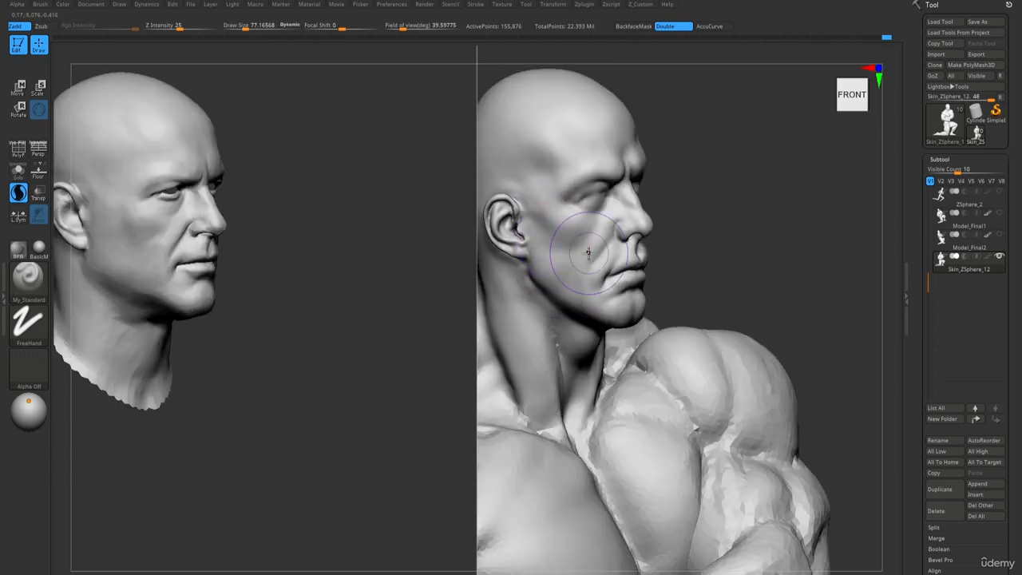
{"action": "right_click_drag", "start_coordinate": [551, 234], "coordinate": [548, 232]}
{"action": "key", "text": "s"}
{"action": "left_click_drag", "start_coordinate": [547, 232], "coordinate": [541, 232]}
{"action": "mouse_move", "coordinate": [590, 274]}
{"action": "right_mouse_down"}
{"action": "mouse_move", "coordinate": [553, 256]}
{"action": "mouse_move", "coordinate": [556, 231]}
{"action": "right_mouse_up"}
{"action": "right_click_drag", "start_coordinate": [600, 284], "coordinate": [587, 275]}
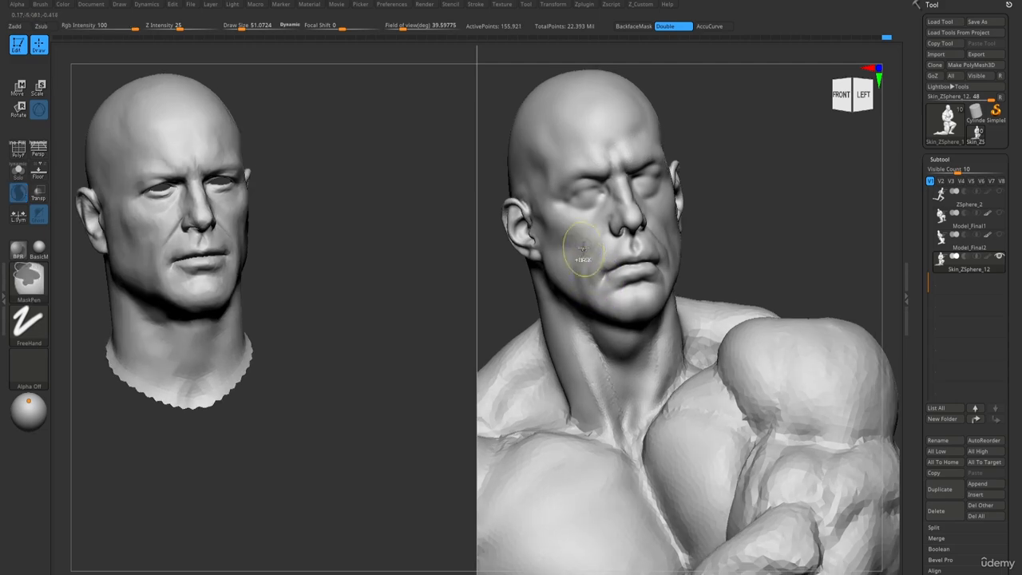
{"action": "left_click_drag", "start_coordinate": [582, 257], "coordinate": [580, 232], "text": "shift"}
Shape the opposite cheek and the area near the ear with My_Standard at draw size about 51, smoothing the strokes.
{"action": "right_click_drag", "start_coordinate": [620, 217], "coordinate": [643, 209]}
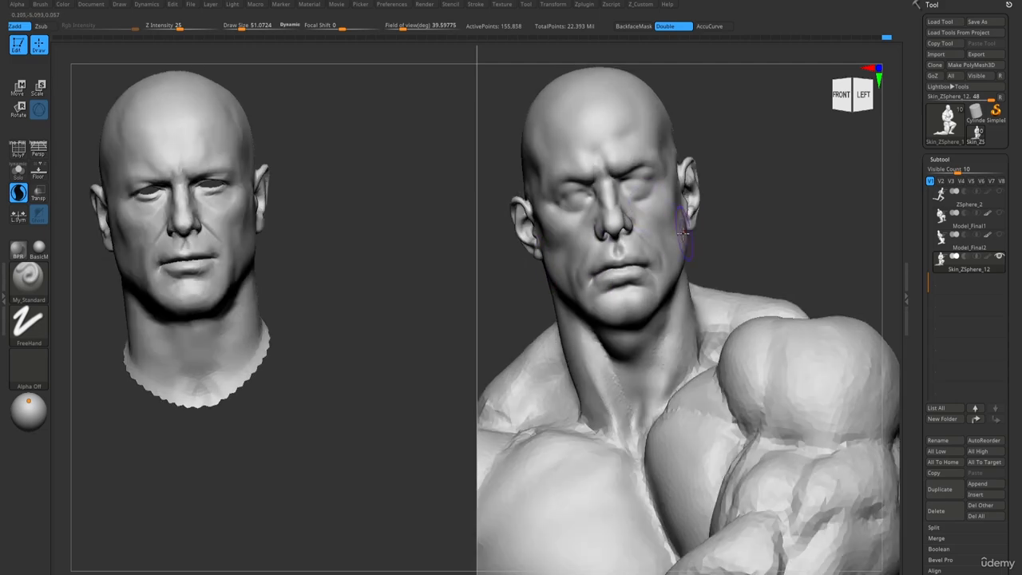
{"action": "left_click_drag", "start_coordinate": [669, 231], "coordinate": [653, 223], "text": "shift"}
{"action": "right_click_drag", "start_coordinate": [662, 219], "coordinate": [640, 204]}
{"action": "left_click_drag", "start_coordinate": [684, 188], "coordinate": [693, 160]}
{"action": "right_click_drag", "start_coordinate": [678, 171], "coordinate": [710, 190]}
{"action": "left_click_drag", "start_coordinate": [699, 187], "coordinate": [696, 180], "text": "shift"}
{"action": "mouse_move", "coordinate": [695, 180]}
{"action": "right_mouse_down", "text": "ctrl"}
{"action": "mouse_move", "coordinate": [661, 72]}
{"action": "mouse_move", "coordinate": [595, 241]}
{"action": "mouse_move", "coordinate": [618, 205]}
{"action": "mouse_move", "coordinate": [693, 202]}
{"action": "mouse_move", "coordinate": [661, 87]}
{"action": "mouse_move", "coordinate": [675, 104]}
{"action": "mouse_move", "coordinate": [684, 206]}
{"action": "mouse_move", "coordinate": [643, 164]}
{"action": "mouse_move", "coordinate": [698, 194]}
{"action": "right_mouse_up", "text": "ctrl"}
Refine the cheekbones on both sides with My_ClayBuildup at draw size about 51 and smooth them toward the cheeks.
{"action": "key", "text": "1"}
{"action": "key", "text": "shift"}
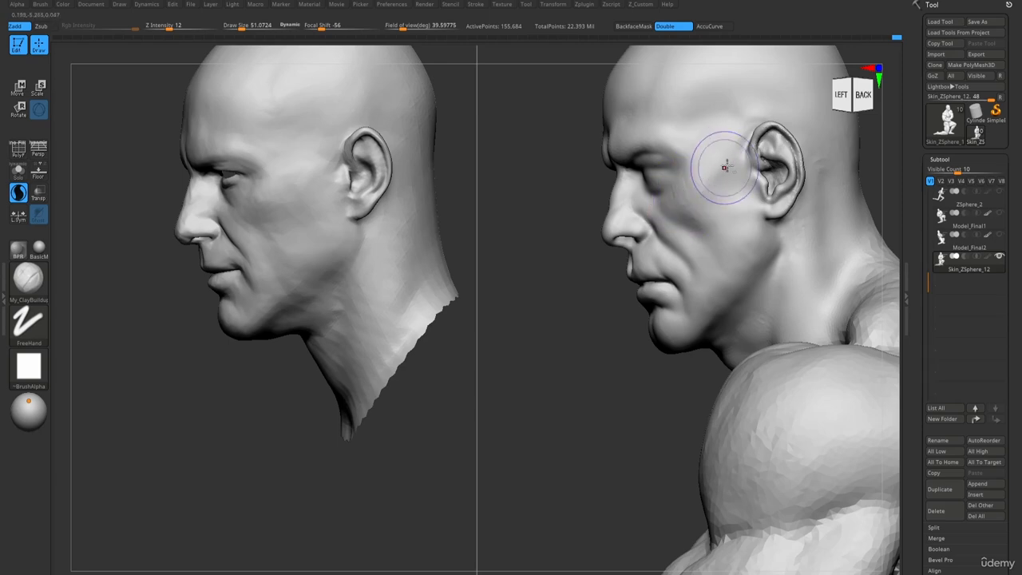
{"action": "left_click_drag", "start_coordinate": [691, 196], "coordinate": [667, 213], "text": "shift"}
{"action": "mouse_move", "coordinate": [665, 212]}
{"action": "right_mouse_down"}
{"action": "mouse_move", "coordinate": [668, 190]}
{"action": "mouse_move", "coordinate": [688, 185]}
{"action": "right_mouse_up"}
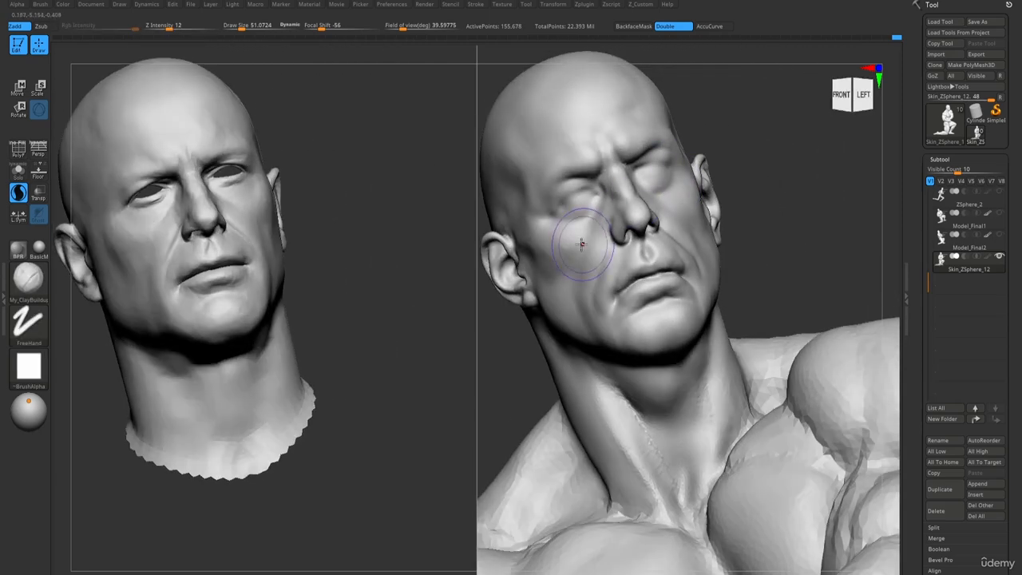
{"action": "mouse_move", "coordinate": [526, 245]}
{"action": "right_mouse_down"}
{"action": "mouse_move", "coordinate": [547, 248]}
{"action": "mouse_move", "coordinate": [529, 235]}
{"action": "right_mouse_up"}
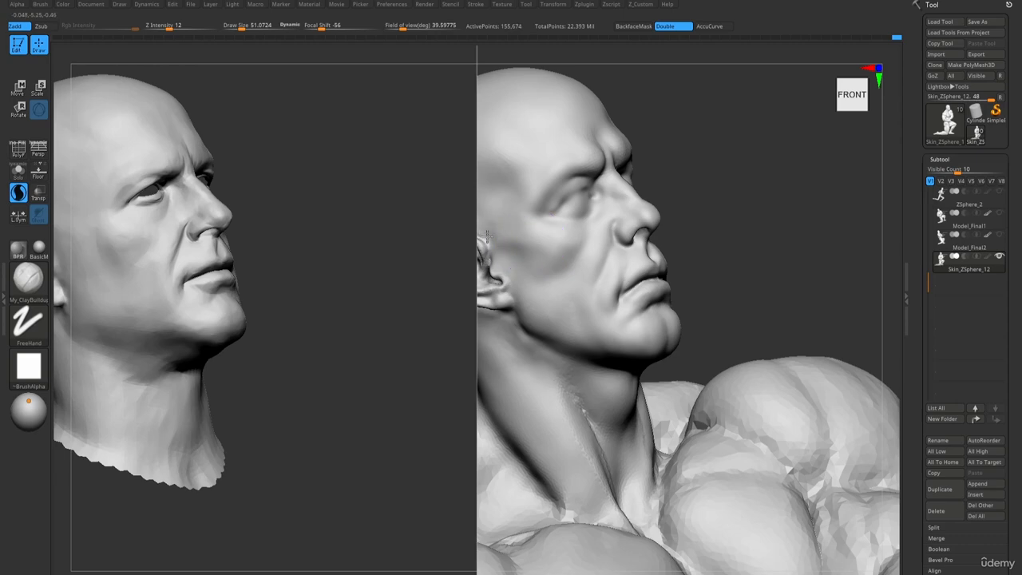
{"action": "right_click_drag", "start_coordinate": [557, 286], "coordinate": [622, 306], "text": "ctrl"}
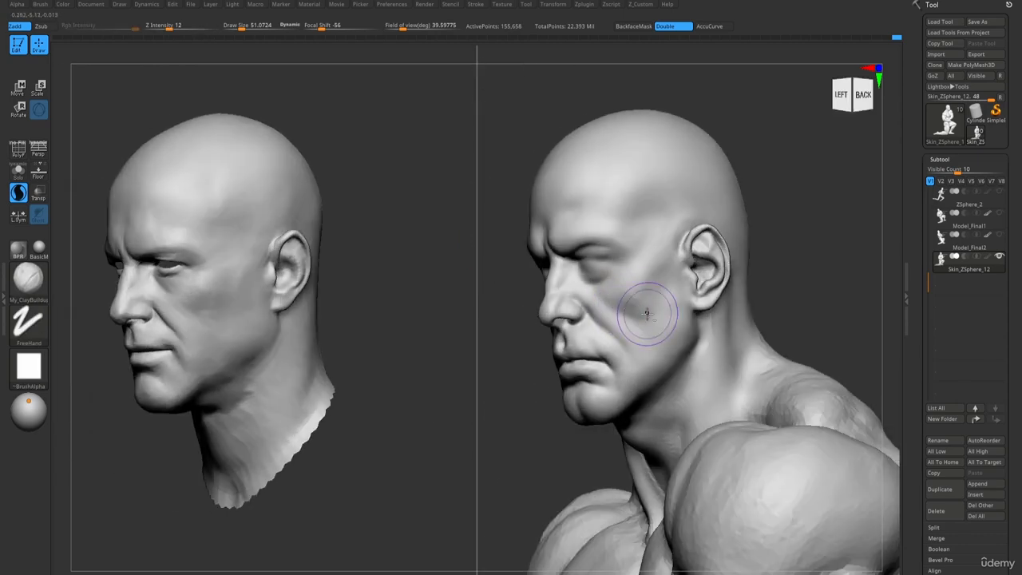
Smooth the cheek on one side and the area in front of the ear on the other side.
{"action": "left_click_drag", "start_coordinate": [647, 313], "coordinate": [629, 300], "text": "shift"}
{"action": "mouse_move", "coordinate": [630, 301]}
{"action": "right_mouse_down", "text": "alt"}
{"action": "mouse_move", "coordinate": [634, 217]}
{"action": "mouse_move", "coordinate": [589, 137]}
{"action": "right_mouse_up", "text": "alt"}
{"action": "mouse_move", "coordinate": [589, 138]}
{"action": "right_mouse_down"}
{"action": "mouse_move", "coordinate": [618, 133]}
{"action": "mouse_move", "coordinate": [575, 319]}
{"action": "mouse_move", "coordinate": [512, 306]}
{"action": "mouse_move", "coordinate": [518, 320]}
{"action": "mouse_move", "coordinate": [524, 312]}
{"action": "right_mouse_up"}
{"action": "left_click_drag", "start_coordinate": [515, 313], "coordinate": [513, 304], "text": "shift"}
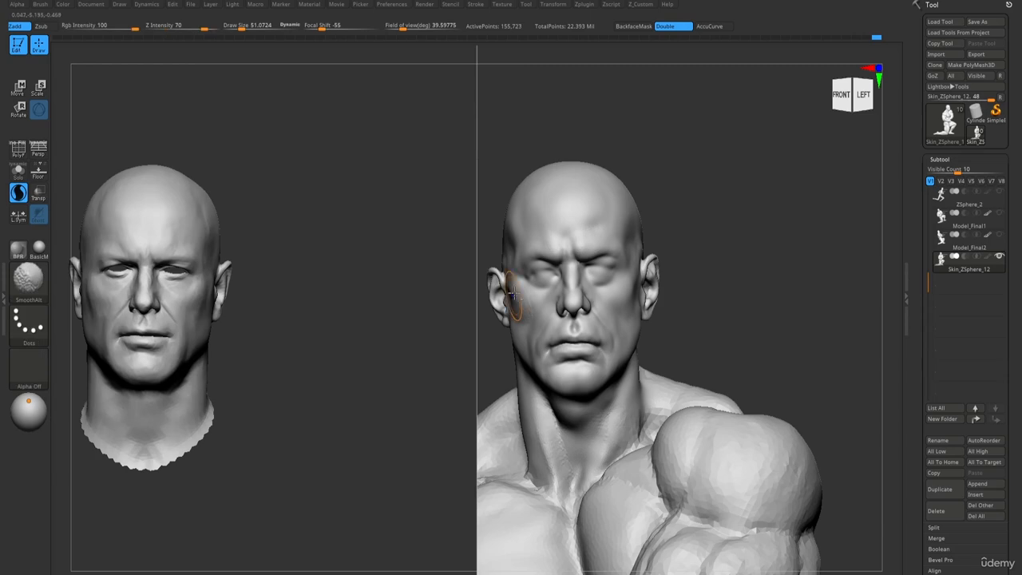
Carve the hollow below the eyes on both sides with DamStandard at draw size about 51, and smooth it toward the cheek.
{"action": "mouse_move", "coordinate": [538, 230]}
{"action": "right_mouse_down", "text": "alt"}
{"action": "mouse_move", "coordinate": [627, 152]}
{"action": "mouse_move", "coordinate": [611, 154]}
{"action": "mouse_move", "coordinate": [611, 258]}
{"action": "mouse_move", "coordinate": [631, 253]}
{"action": "right_mouse_up", "text": "alt"}
{"action": "key", "text": "b"}
{"action": "key", "text": "d"}
{"action": "key", "text": "s"}
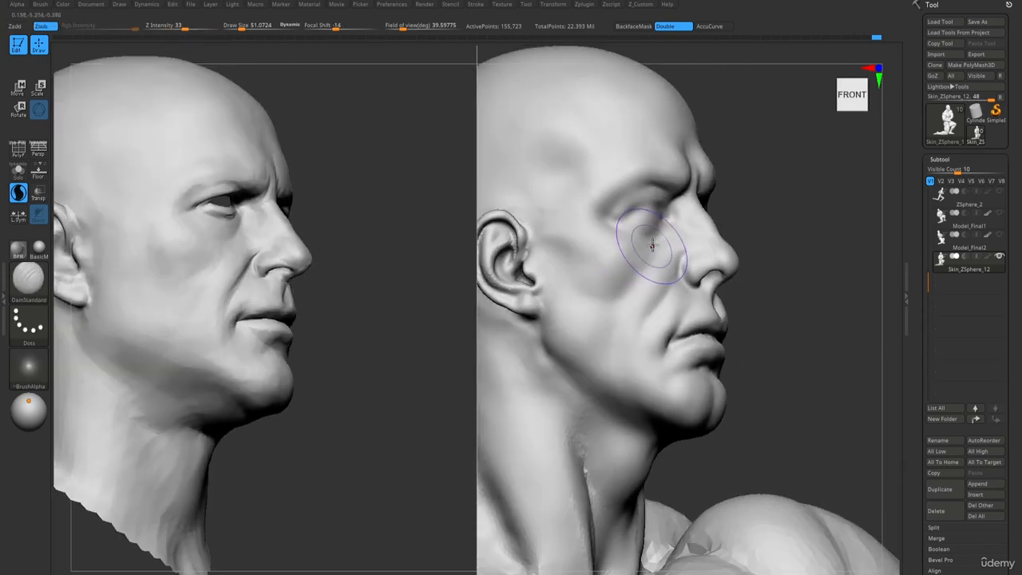
{"action": "left_click_drag", "start_coordinate": [652, 245], "coordinate": [630, 274]}
{"action": "right_click_drag", "start_coordinate": [763, 228], "coordinate": [675, 232]}
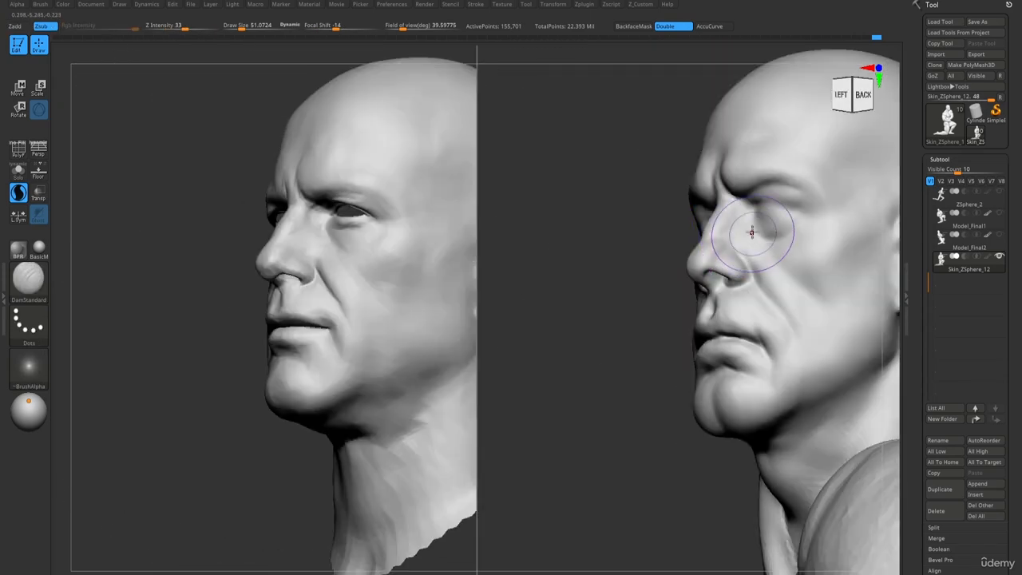
{"action": "left_click_drag", "start_coordinate": [753, 231], "coordinate": [780, 271]}
{"action": "right_click_drag", "start_coordinate": [780, 271], "coordinate": [748, 257]}
{"action": "left_click_drag", "start_coordinate": [759, 244], "coordinate": [784, 273], "text": "shift"}
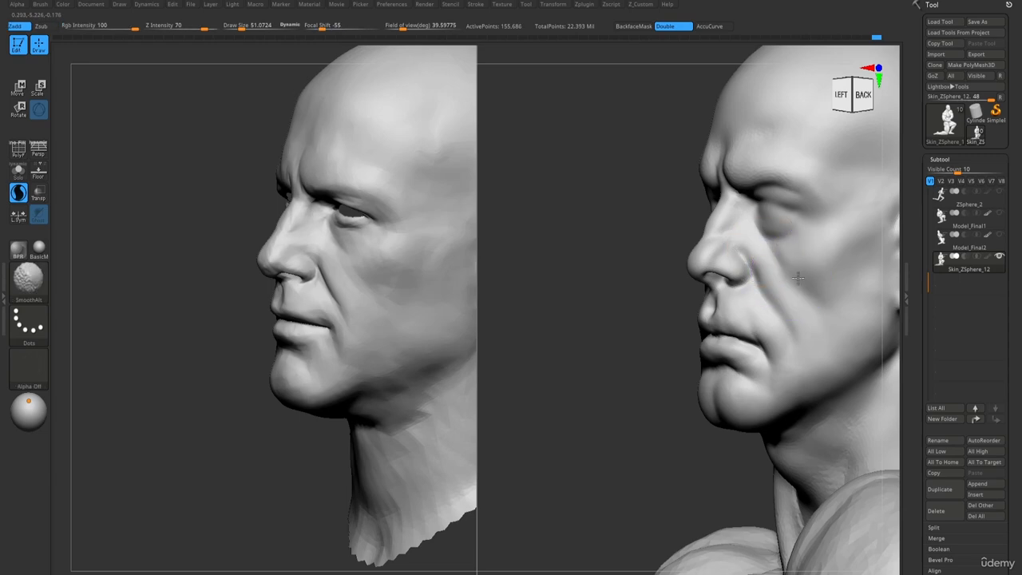
Soften the cheek between the eye and the mouth fold with DamStandard and smoothing at draw size about 51.
{"action": "right_click_drag", "start_coordinate": [758, 251], "coordinate": [651, 171], "text": "ctrl"}
{"action": "mouse_move", "coordinate": [651, 172]}
{"action": "right_mouse_down"}
{"action": "mouse_move", "coordinate": [664, 178]}
{"action": "mouse_move", "coordinate": [638, 114]}
{"action": "mouse_move", "coordinate": [659, 230]}
{"action": "mouse_move", "coordinate": [710, 280]}
{"action": "mouse_move", "coordinate": [699, 280]}
{"action": "right_mouse_up"}
{"action": "key", "text": "b"}
{"action": "key", "text": "m"}
{"action": "key", "text": "v"}
{"action": "key", "text": "shift"}
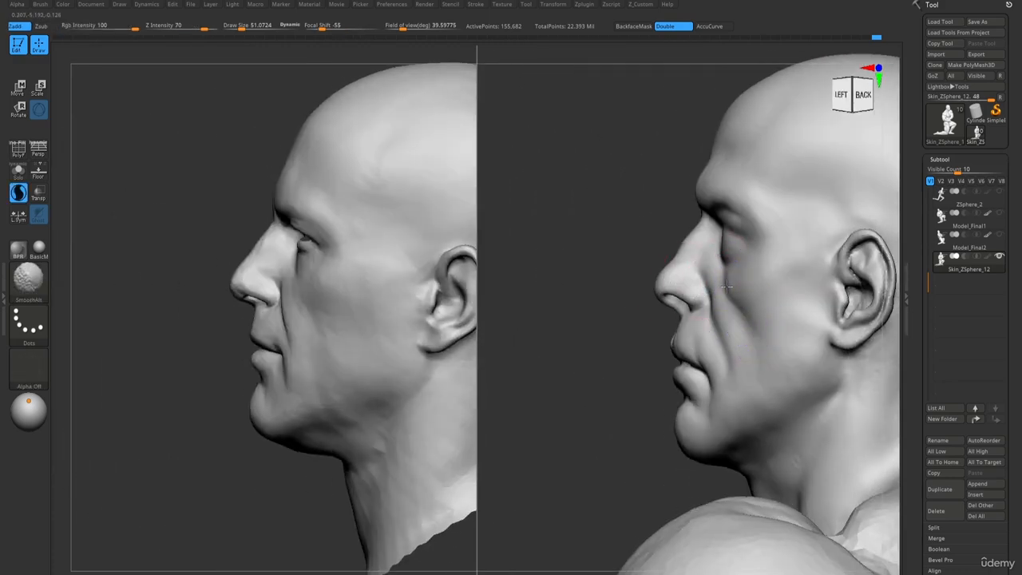
{"action": "left_click_drag", "start_coordinate": [738, 308], "coordinate": [720, 277], "text": "shift"}
{"action": "key", "text": "ctrl+2"}
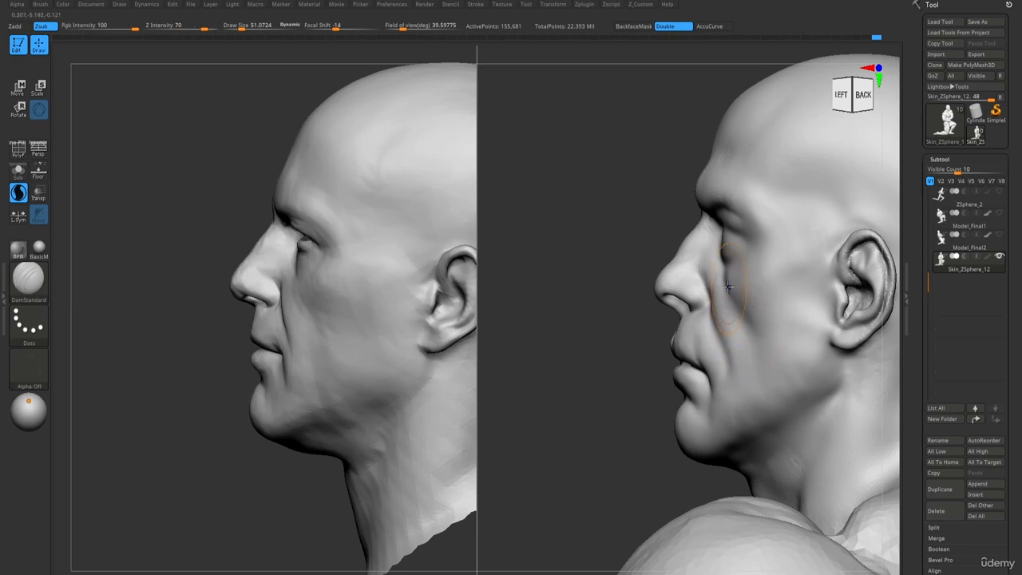
{"action": "mouse_move", "coordinate": [667, 203]}
{"action": "right_mouse_down", "text": "ctrl"}
{"action": "mouse_move", "coordinate": [663, 176]}
{"action": "mouse_move", "coordinate": [648, 211]}
{"action": "right_mouse_up", "text": "ctrl"}
{"action": "right_click_drag", "start_coordinate": [648, 211], "coordinate": [670, 209]}
{"action": "key", "text": "shift"}
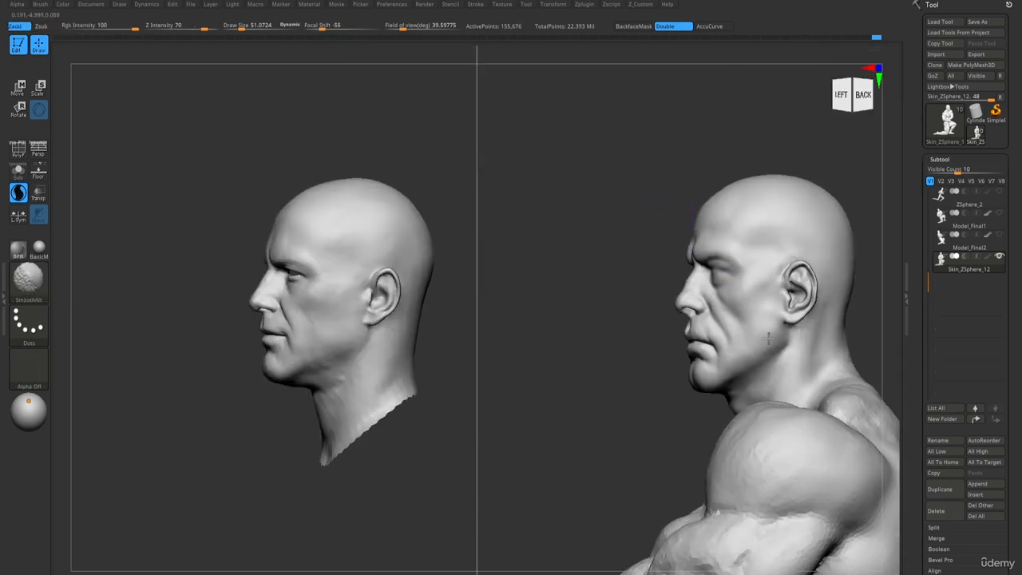
{"action": "mouse_move", "coordinate": [651, 319]}
{"action": "right_mouse_down"}
{"action": "mouse_move", "coordinate": [669, 317]}
{"action": "mouse_move", "coordinate": [646, 189]}
{"action": "mouse_move", "coordinate": [651, 263]}
{"action": "right_mouse_up"}
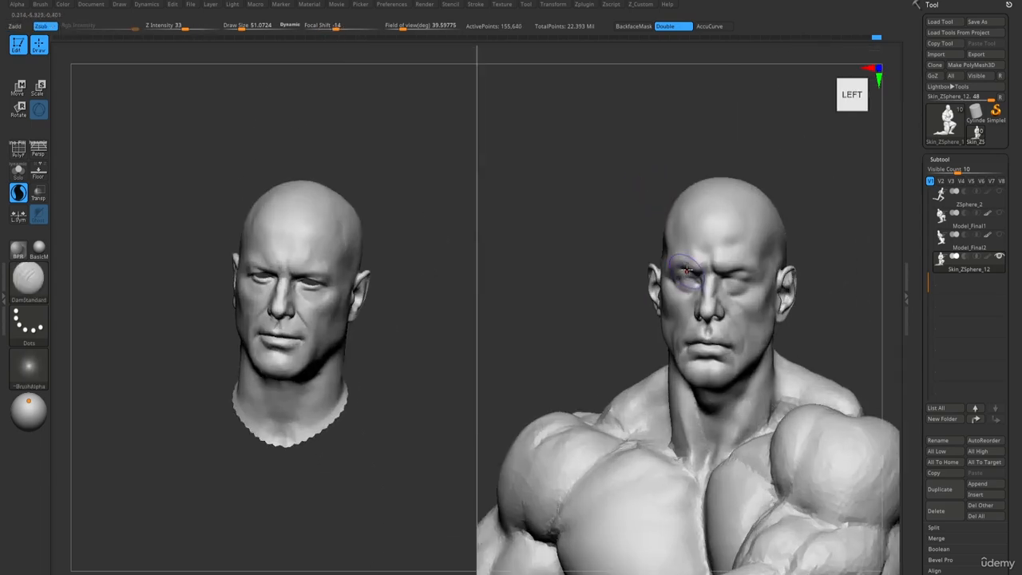
Refine the cheekbone beside the eye with My_ClayBuildup at draw size about 30 and smooth it.
{"action": "right_click_drag", "start_coordinate": [776, 321], "coordinate": [765, 341], "text": "ctrl"}
{"action": "key", "text": "ctrl+1"}
{"action": "key", "text": "s"}
{"action": "mouse_move", "coordinate": [757, 312]}
{"action": "left_mouse_down"}
{"action": "mouse_move", "coordinate": [767, 311]}
{"action": "mouse_move", "coordinate": [763, 295]}
{"action": "left_mouse_up"}
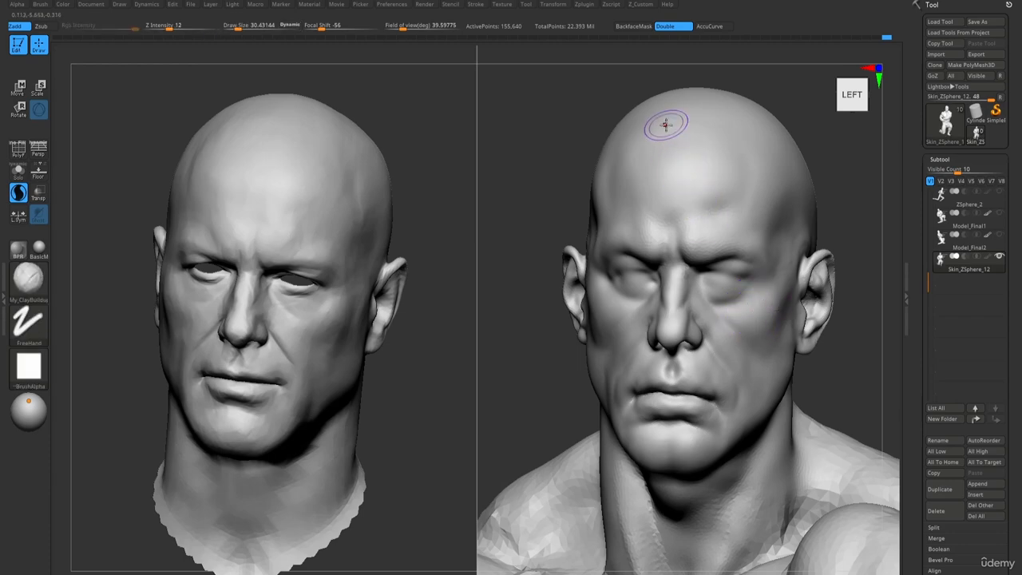
{"action": "right_click_drag", "start_coordinate": [664, 137], "coordinate": [656, 172]}
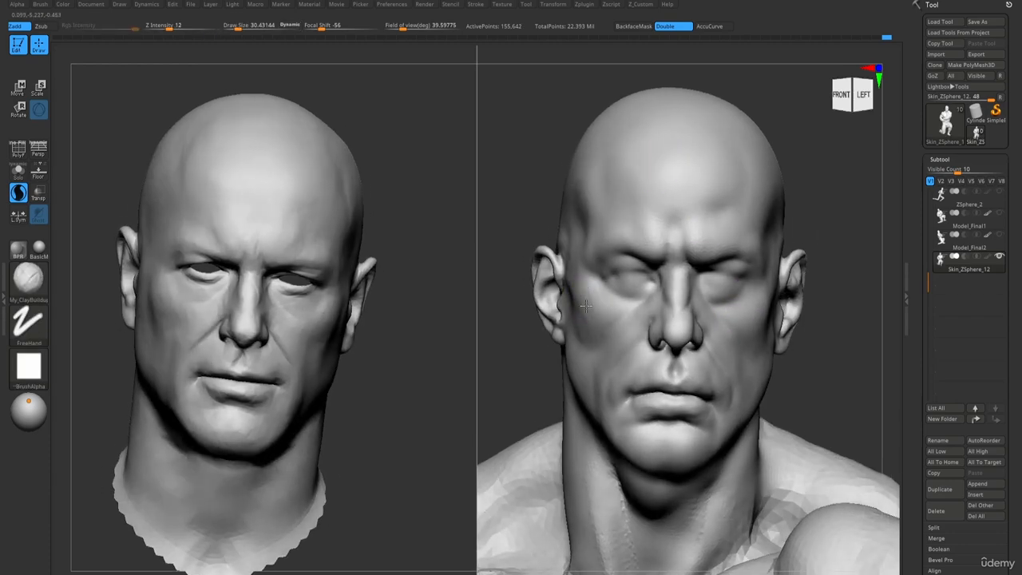
{"action": "left_click_drag", "start_coordinate": [585, 306], "coordinate": [586, 288], "text": "shift"}
{"action": "right_click_drag", "start_coordinate": [587, 283], "coordinate": [576, 152], "text": "ctrl"}
{"action": "right_click_drag", "start_coordinate": [576, 152], "coordinate": [584, 247], "text": "ctrl"}
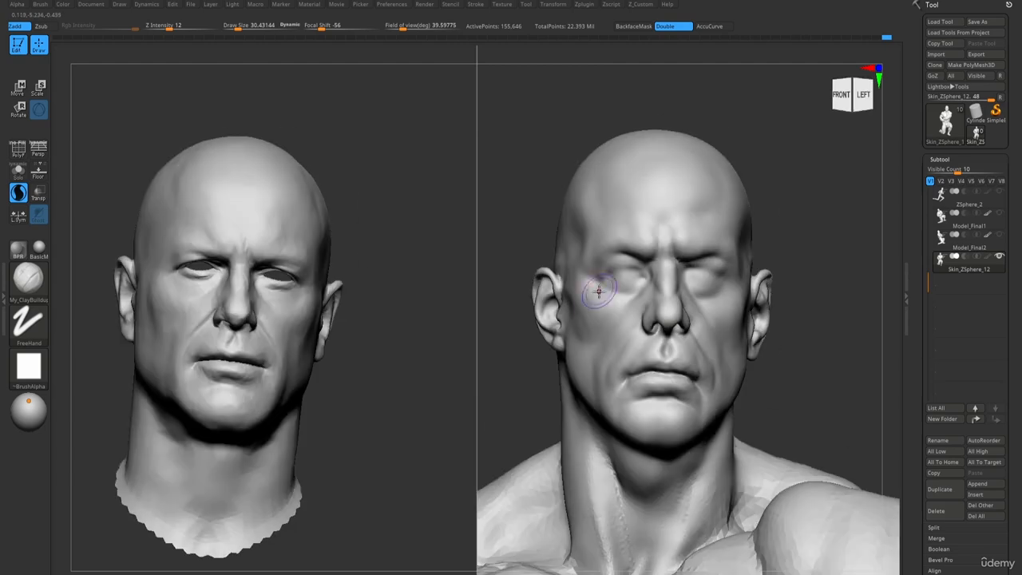
Blend the cheek below the cheekbone and in front of the ear at draw size about 62, smoothing the strokes.
{"action": "key", "text": "bracketright"}
{"action": "key", "text": "bracketright"}
{"action": "key", "text": "bracketright"}
{"action": "right_click_drag", "start_coordinate": [587, 331], "coordinate": [595, 344], "text": "shift"}
{"action": "key", "text": "ctrl+2"}
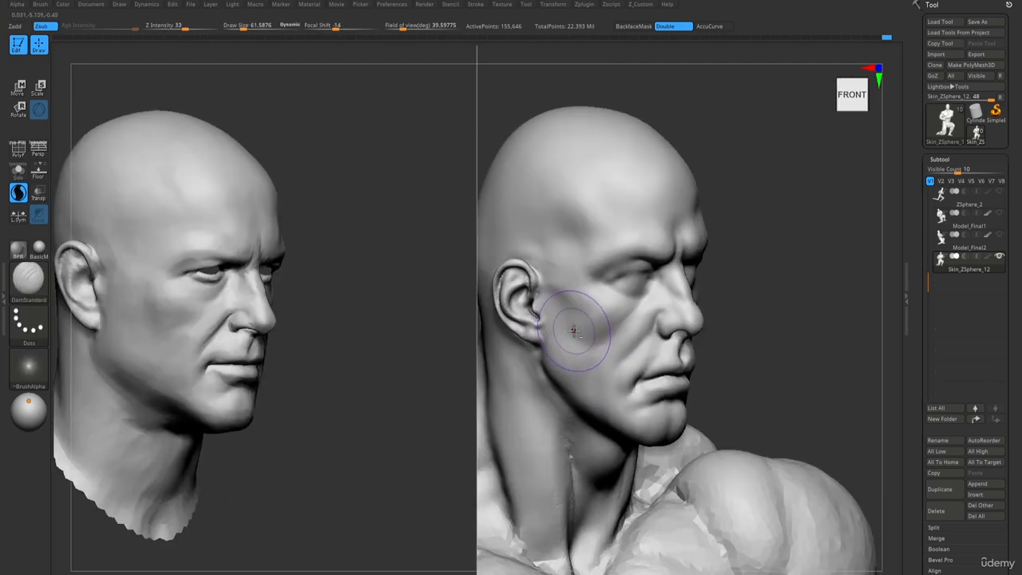
{"action": "key", "text": "ctrl+1"}
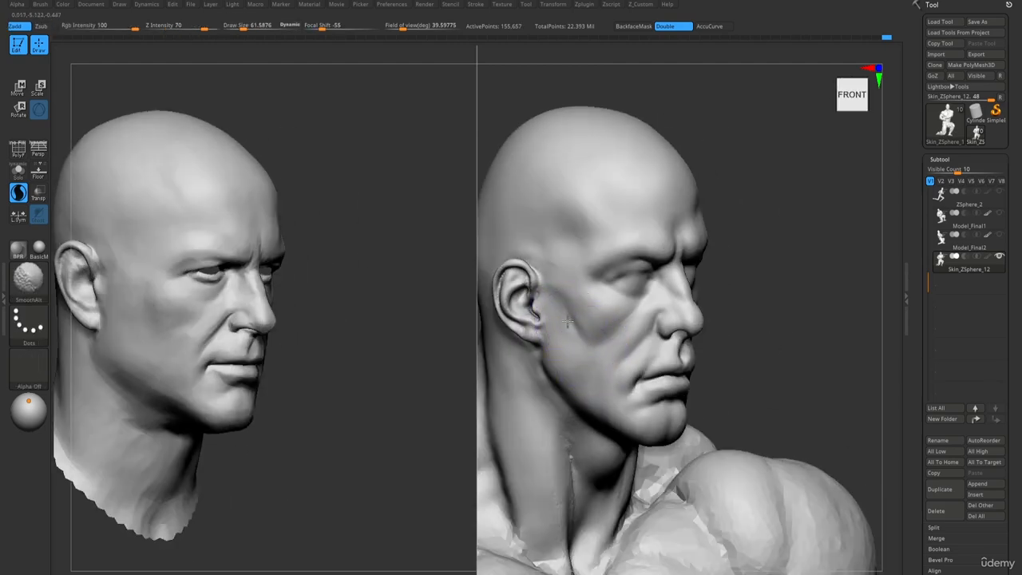
{"action": "mouse_move", "coordinate": [589, 340]}
{"action": "left_mouse_down", "text": "shift"}
{"action": "mouse_move", "coordinate": [588, 327]}
{"action": "mouse_move", "coordinate": [589, 351]}
{"action": "left_mouse_up", "text": "shift"}
{"action": "right_click_drag", "start_coordinate": [589, 351], "coordinate": [588, 335], "text": "ctrl"}
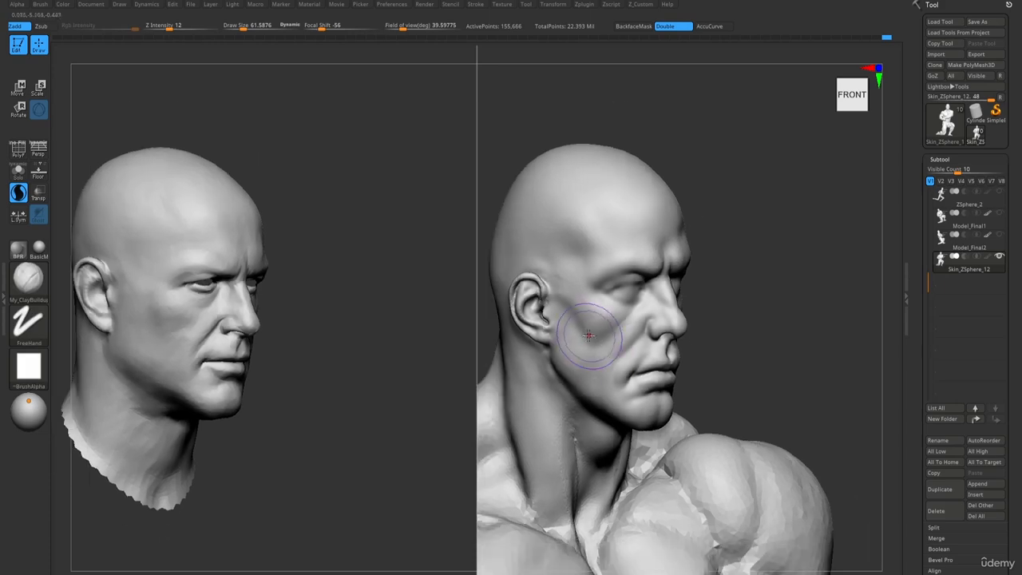
{"action": "left_click_drag", "start_coordinate": [608, 356], "coordinate": [577, 333], "text": "shift"}
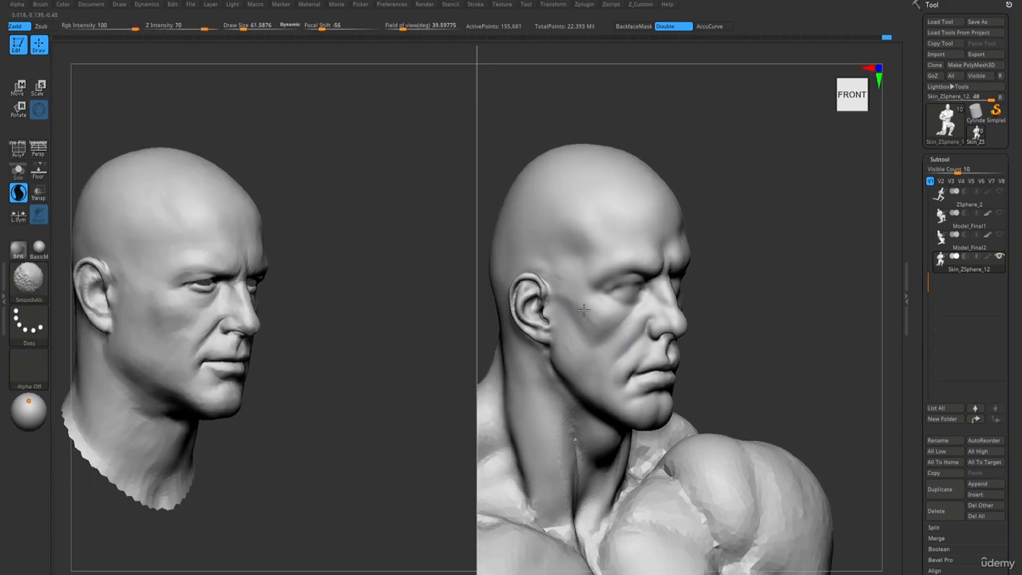
{"action": "mouse_move", "coordinate": [584, 351]}
{"action": "right_mouse_down", "text": "ctrl"}
{"action": "mouse_move", "coordinate": [581, 320]}
{"action": "mouse_move", "coordinate": [611, 346]}
{"action": "mouse_move", "coordinate": [593, 168]}
{"action": "mouse_move", "coordinate": [586, 346]}
{"action": "right_mouse_up", "text": "ctrl"}
Choose the C_Clay brush and adjust the Sculptris Pro SubDivide Size.
{"action": "key", "text": "2"}
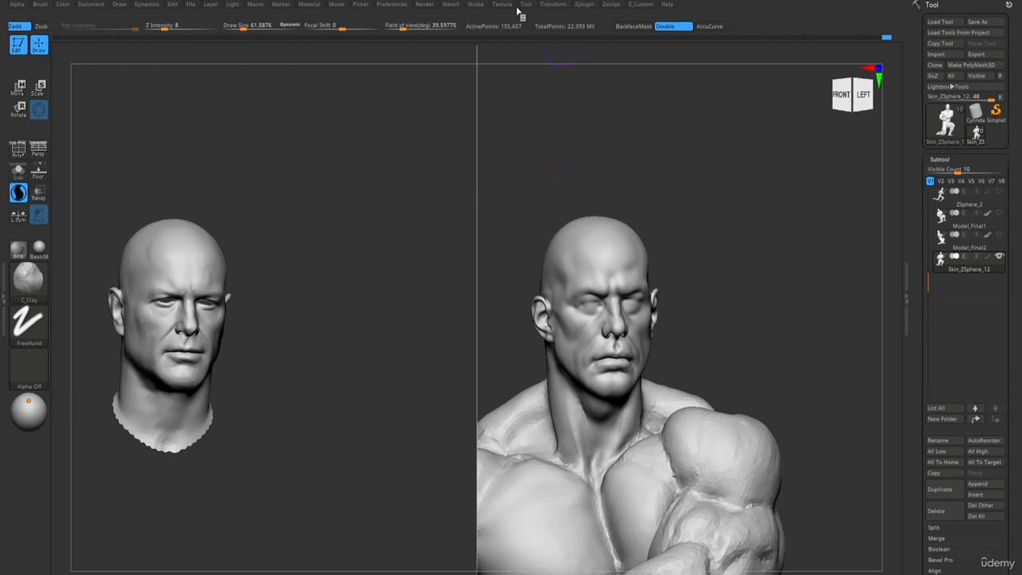
{"action": "left_click", "coordinate": [476, 5]}
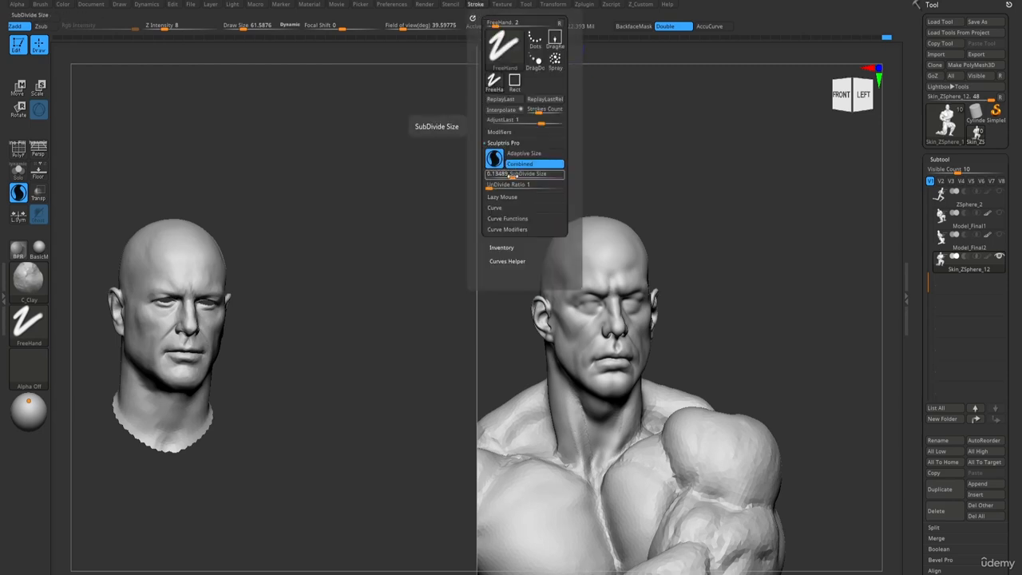
{"action": "left_click", "coordinate": [511, 174]}
Shape the cheeks and rear jaw in front of both ears with C_Clay at draw size about 62.
{"action": "mouse_move", "coordinate": [565, 327]}
{"action": "right_mouse_down", "text": "ctrl"}
{"action": "mouse_move", "coordinate": [572, 359]}
{"action": "mouse_move", "coordinate": [557, 316]}
{"action": "mouse_move", "coordinate": [583, 361]}
{"action": "right_mouse_up", "text": "ctrl"}
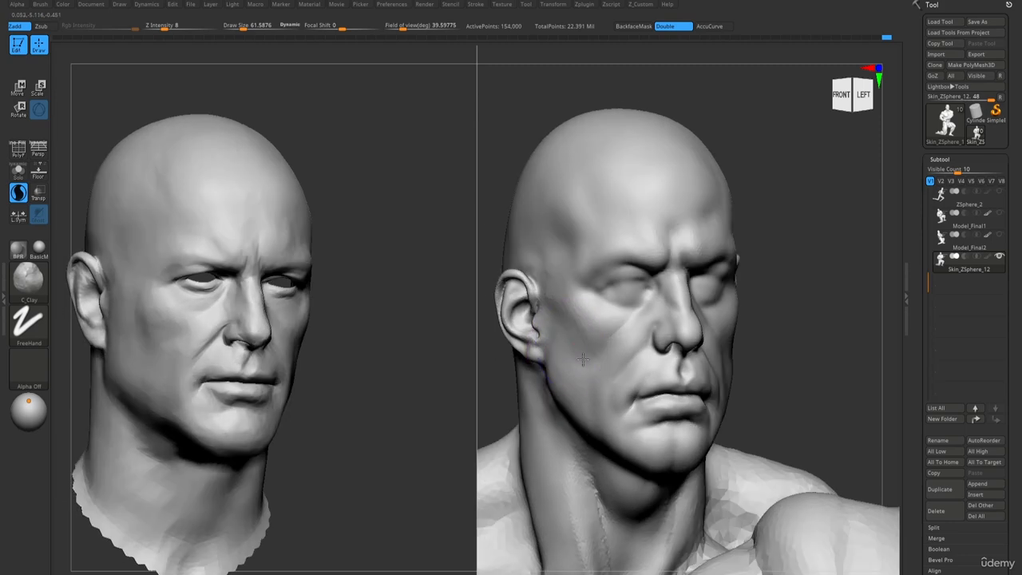
{"action": "left_click_drag", "start_coordinate": [552, 359], "coordinate": [559, 358]}
{"action": "mouse_move", "coordinate": [566, 360]}
{"action": "right_mouse_down"}
{"action": "mouse_move", "coordinate": [554, 402]}
{"action": "mouse_move", "coordinate": [569, 399]}
{"action": "mouse_move", "coordinate": [691, 285]}
{"action": "right_mouse_up"}
{"action": "right_click_drag", "start_coordinate": [673, 345], "coordinate": [654, 389], "text": "ctrl"}
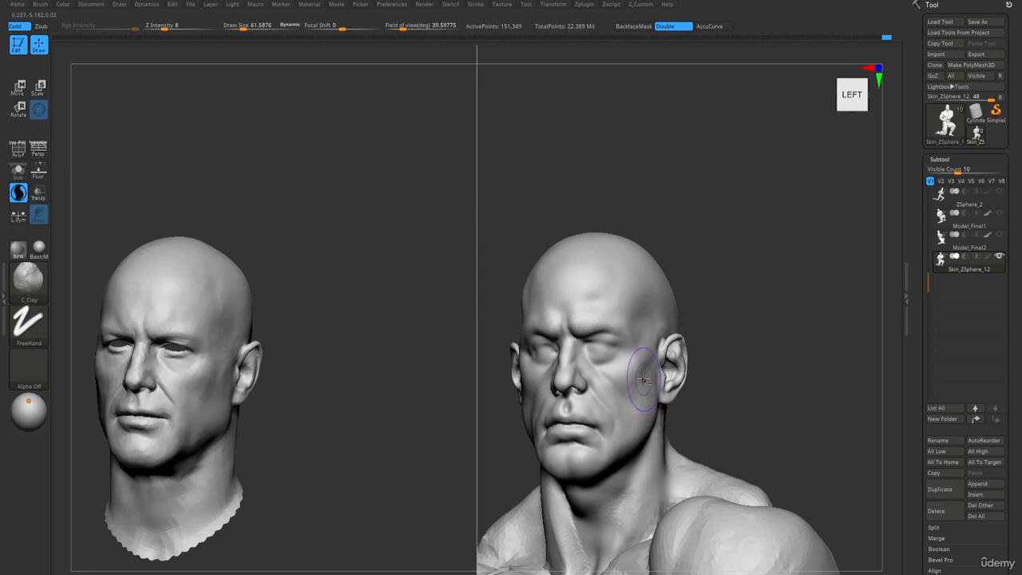
{"action": "right_click_drag", "start_coordinate": [655, 356], "coordinate": [607, 244], "text": "ctrl"}
{"action": "right_click_drag", "start_coordinate": [607, 243], "coordinate": [641, 369]}
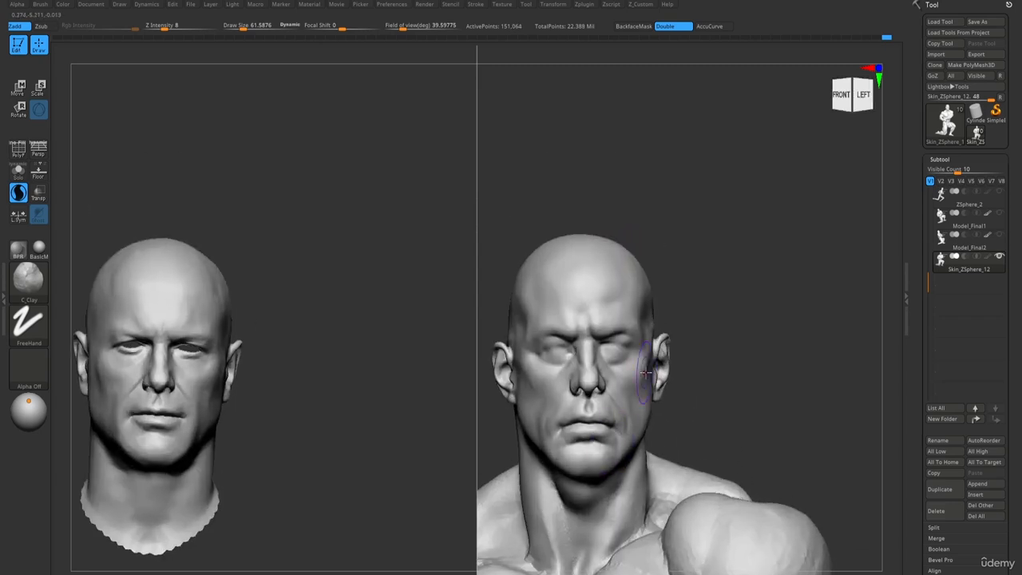
{"action": "right_click_drag", "start_coordinate": [633, 413], "coordinate": [625, 412]}
Adjust the outer contour of the cheek and jaw with the Move brush at draw size about 81.
{"action": "key", "text": "b"}
{"action": "key", "text": "m"}
{"action": "key", "text": "v"}
{"action": "mouse_move", "coordinate": [629, 411]}
{"action": "left_mouse_down"}
{"action": "mouse_move", "coordinate": [650, 411]}
{"action": "mouse_move", "coordinate": [649, 386]}
{"action": "left_mouse_up"}
{"action": "key", "text": "s"}
{"action": "key", "text": "s"}
{"action": "right_click_drag", "start_coordinate": [667, 351], "coordinate": [656, 359]}
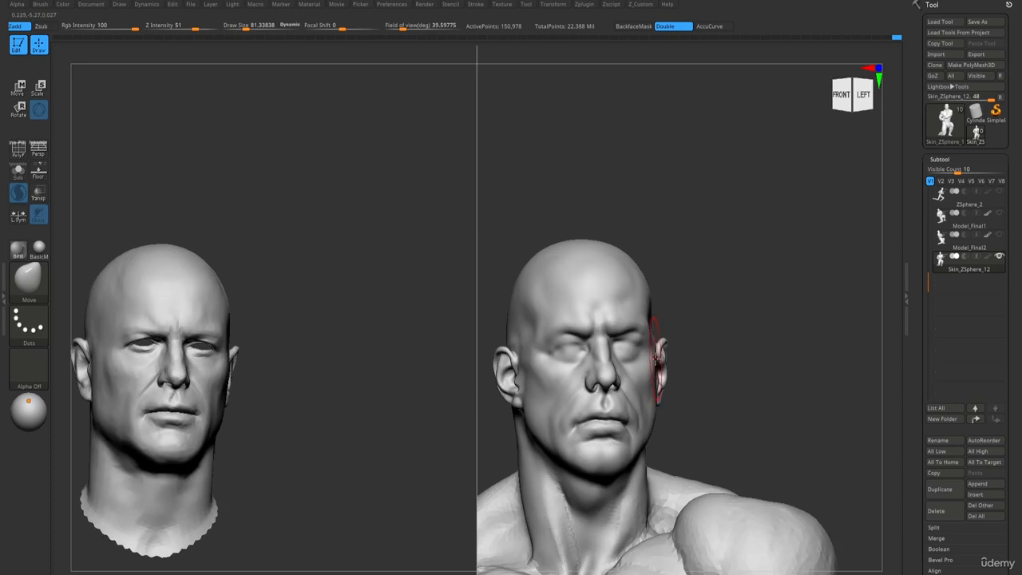
Adjust the jaw and cheek contours below both ears with the Move brush at draw size about 99.
{"action": "right_click_drag", "start_coordinate": [524, 423], "coordinate": [526, 373]}
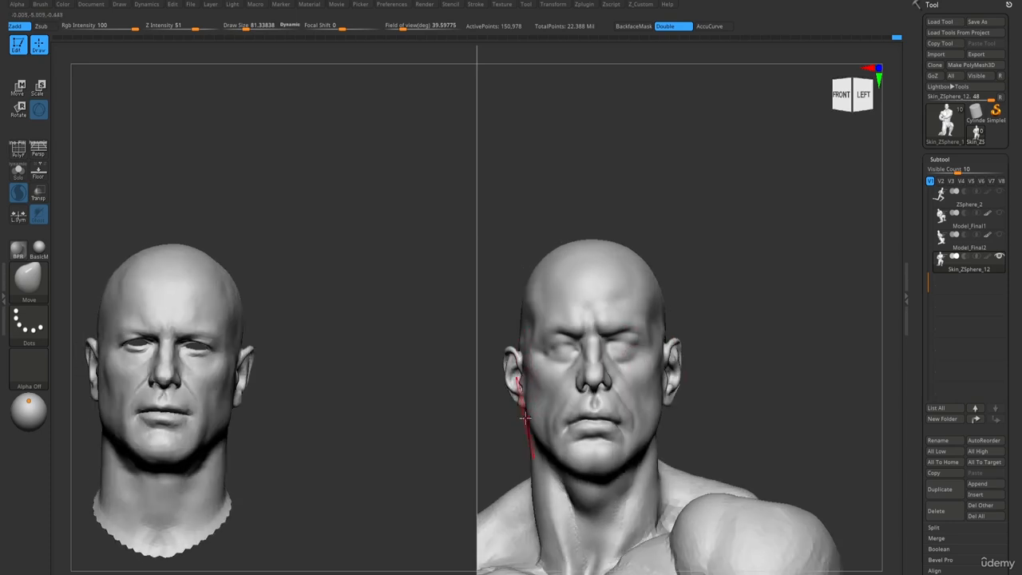
{"action": "key", "text": "s"}
{"action": "left_click_drag", "start_coordinate": [524, 416], "coordinate": [528, 413]}
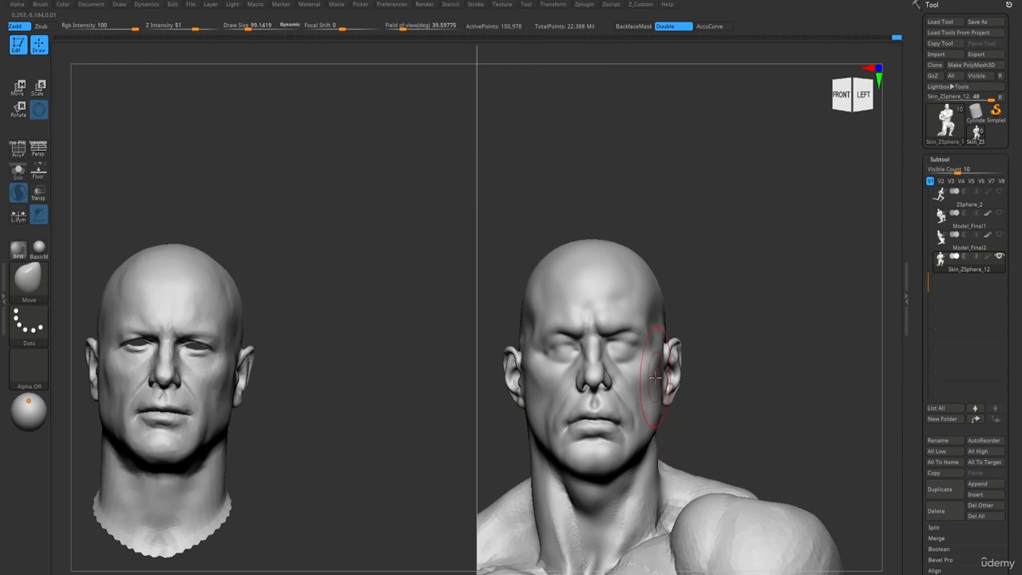
{"action": "mouse_move", "coordinate": [660, 393]}
{"action": "right_mouse_down", "text": "ctrl"}
{"action": "mouse_move", "coordinate": [625, 253]}
{"action": "mouse_move", "coordinate": [656, 381]}
{"action": "mouse_move", "coordinate": [718, 382]}
{"action": "right_mouse_up", "text": "ctrl"}
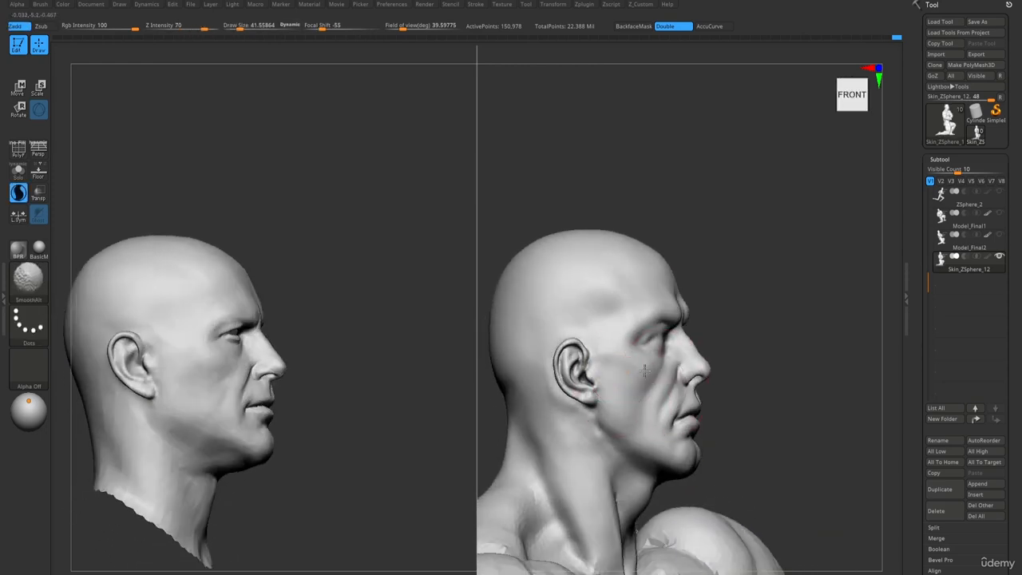
Build up the cheekbone in front of the ear with My_ClayBuildup at draw size about 42.
{"action": "mouse_move", "coordinate": [604, 313]}
{"action": "right_mouse_down", "text": "ctrl"}
{"action": "mouse_move", "coordinate": [607, 335]}
{"action": "mouse_move", "coordinate": [595, 254]}
{"action": "right_mouse_up", "text": "ctrl"}
{"action": "key", "text": "1"}
{"action": "right_click_drag", "start_coordinate": [585, 306], "coordinate": [622, 410], "text": "ctrl"}
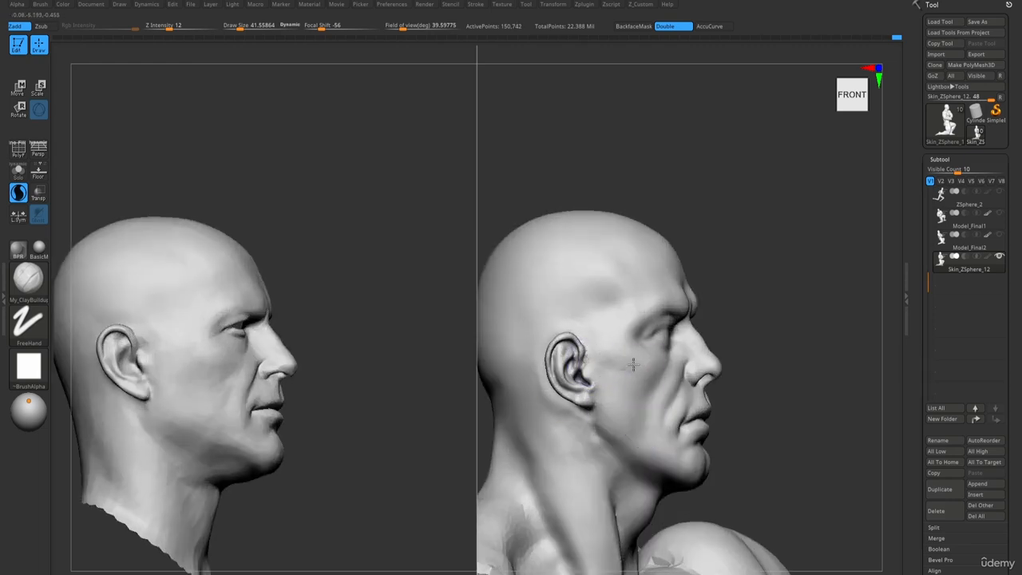
{"action": "right_click_drag", "start_coordinate": [633, 364], "coordinate": [746, 373], "text": "ctrl"}
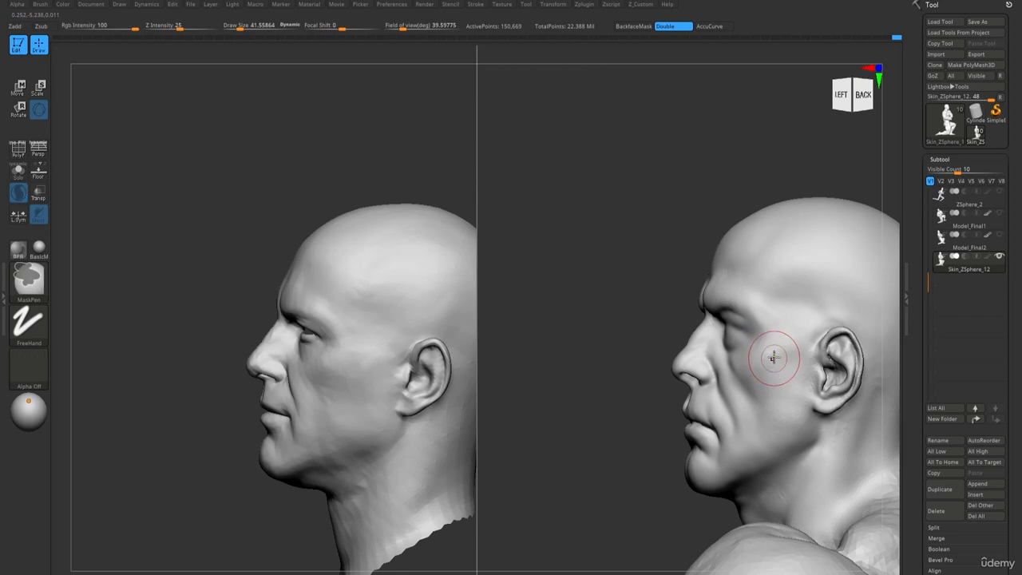
Undo the last stroke, then reshape the opposite cheekbone toward the ear at draw size about 42 and smooth it.
{"action": "key", "text": "ctrl+z"}
{"action": "key", "text": "2"}
{"action": "mouse_move", "coordinate": [755, 354]}
{"action": "left_mouse_down"}
{"action": "mouse_move", "coordinate": [813, 373]}
{"action": "mouse_move", "coordinate": [811, 361]}
{"action": "mouse_move", "coordinate": [782, 357]}
{"action": "left_mouse_up"}
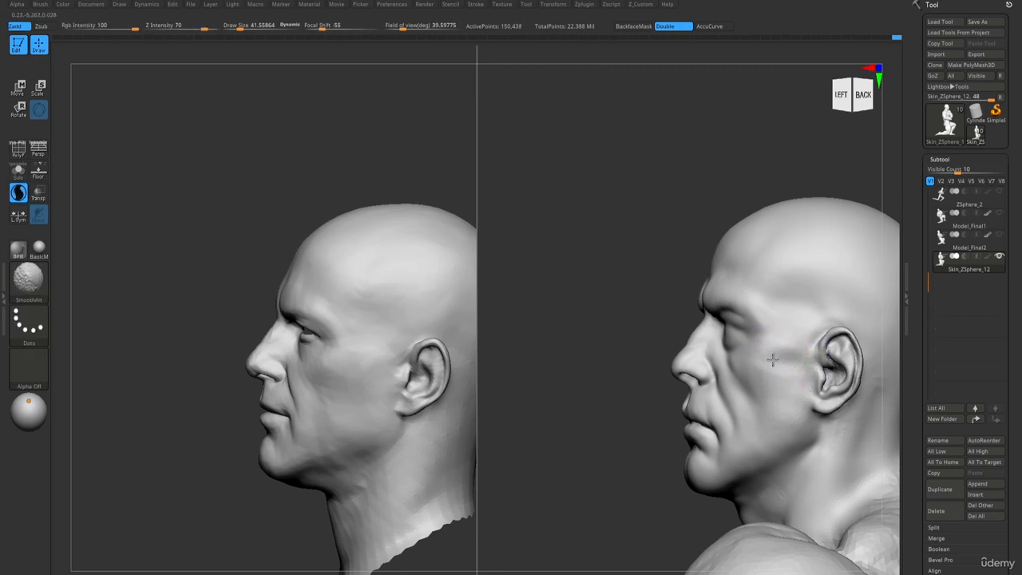
{"action": "right_click_drag", "start_coordinate": [768, 360], "coordinate": [773, 373]}
{"action": "left_click_drag", "start_coordinate": [773, 373], "coordinate": [792, 371], "text": "shift"}
{"action": "key", "text": "1"}
{"action": "mouse_move", "coordinate": [792, 371]}
{"action": "right_mouse_down", "text": "ctrl"}
{"action": "mouse_move", "coordinate": [645, 245]}
{"action": "mouse_move", "coordinate": [655, 245]}
{"action": "mouse_move", "coordinate": [668, 360]}
{"action": "right_mouse_up", "text": "ctrl"}
{"action": "key", "text": "2"}
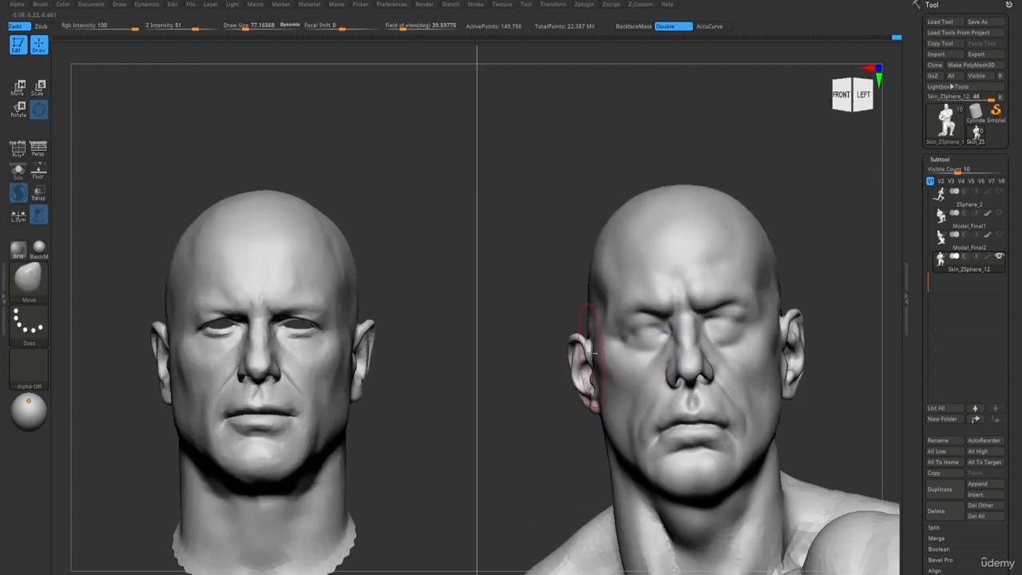
Refine the side contour of the face beside the ear with the Move brush at draw size about 77.
{"action": "left_click_drag", "start_coordinate": [602, 333], "coordinate": [599, 356], "text": "shift"}
{"action": "right_click_drag", "start_coordinate": [568, 339], "coordinate": [590, 338]}
{"action": "mouse_move", "coordinate": [663, 391]}
{"action": "right_mouse_down"}
{"action": "mouse_move", "coordinate": [639, 389]}
{"action": "mouse_move", "coordinate": [678, 390]}
{"action": "mouse_move", "coordinate": [579, 226]}
{"action": "mouse_move", "coordinate": [670, 363]}
{"action": "mouse_move", "coordinate": [607, 257]}
{"action": "mouse_move", "coordinate": [620, 258]}
{"action": "mouse_move", "coordinate": [596, 153]}
{"action": "mouse_move", "coordinate": [597, 187]}
{"action": "mouse_move", "coordinate": [615, 205]}
{"action": "mouse_move", "coordinate": [644, 200]}
{"action": "mouse_move", "coordinate": [652, 178]}
{"action": "mouse_move", "coordinate": [651, 186]}
{"action": "mouse_move", "coordinate": [677, 179]}
{"action": "mouse_move", "coordinate": [646, 181]}
{"action": "mouse_move", "coordinate": [655, 171]}
{"action": "mouse_move", "coordinate": [646, 171]}
{"action": "mouse_move", "coordinate": [669, 337]}
{"action": "mouse_move", "coordinate": [628, 251]}
{"action": "mouse_move", "coordinate": [702, 307]}
{"action": "mouse_move", "coordinate": [684, 315]}
{"action": "right_mouse_up"}
Build up the lower lip toward the mouth corner with My_ClayBuildup at draw size about 30.
{"action": "key", "text": "1"}
{"action": "key", "text": "s"}
{"action": "left_click_drag", "start_coordinate": [684, 315], "coordinate": [681, 315]}
{"action": "mouse_move", "coordinate": [681, 316]}
{"action": "right_mouse_down", "text": "ctrl"}
{"action": "mouse_move", "coordinate": [668, 316]}
{"action": "mouse_move", "coordinate": [635, 275]}
{"action": "mouse_move", "coordinate": [627, 295]}
{"action": "right_mouse_up", "text": "ctrl"}
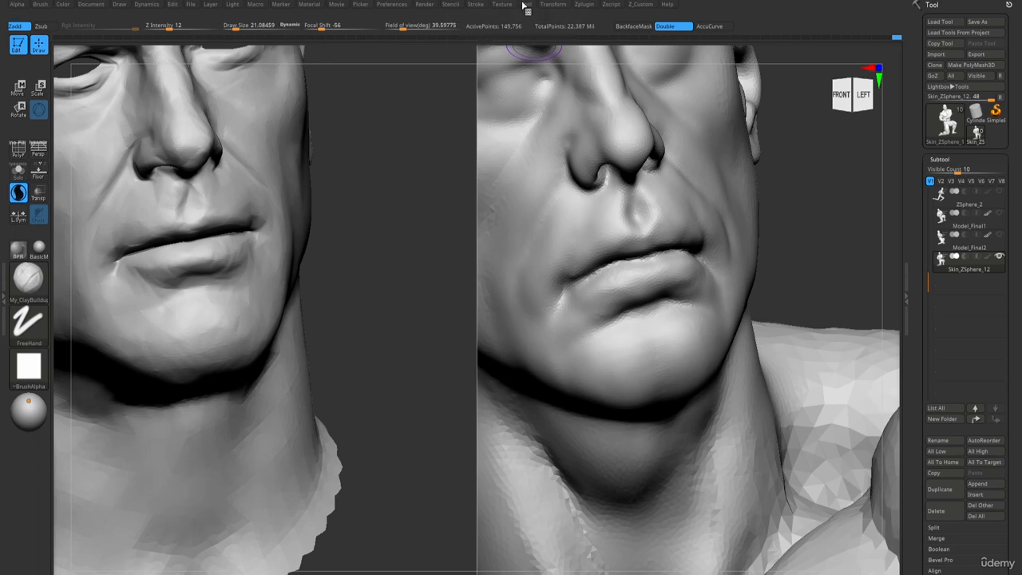
{"action": "mouse_move", "coordinate": [480, 5]}
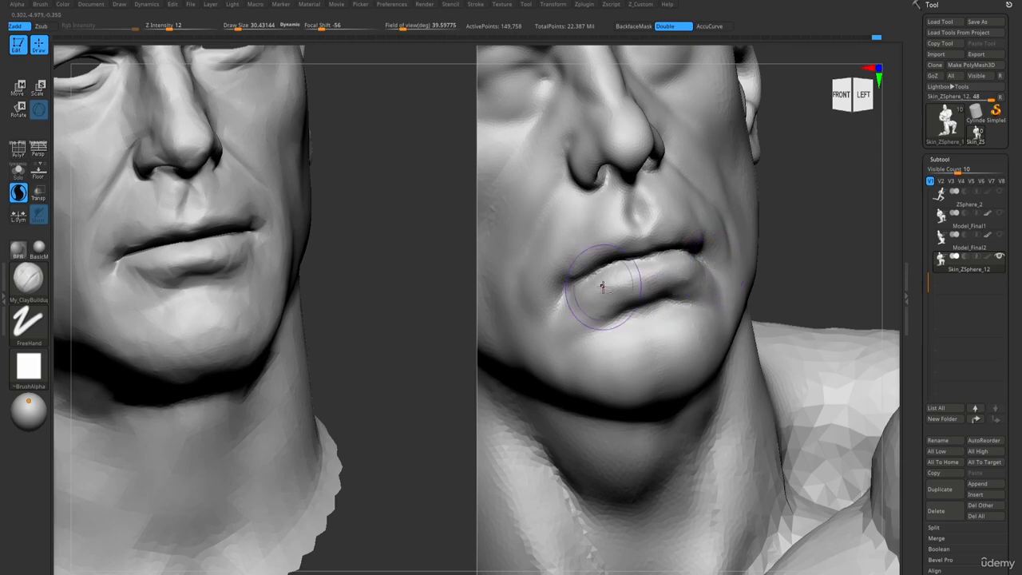
{"action": "right_click_drag", "start_coordinate": [680, 261], "coordinate": [711, 271]}
{"action": "mouse_move", "coordinate": [671, 272]}
{"action": "right_mouse_down"}
{"action": "mouse_move", "coordinate": [646, 293]}
{"action": "mouse_move", "coordinate": [660, 300]}
{"action": "mouse_move", "coordinate": [645, 291]}
{"action": "right_mouse_up"}
Refine the lower lip and mouth corners with My_Standard at draw size about 30.
{"action": "key", "text": "1"}
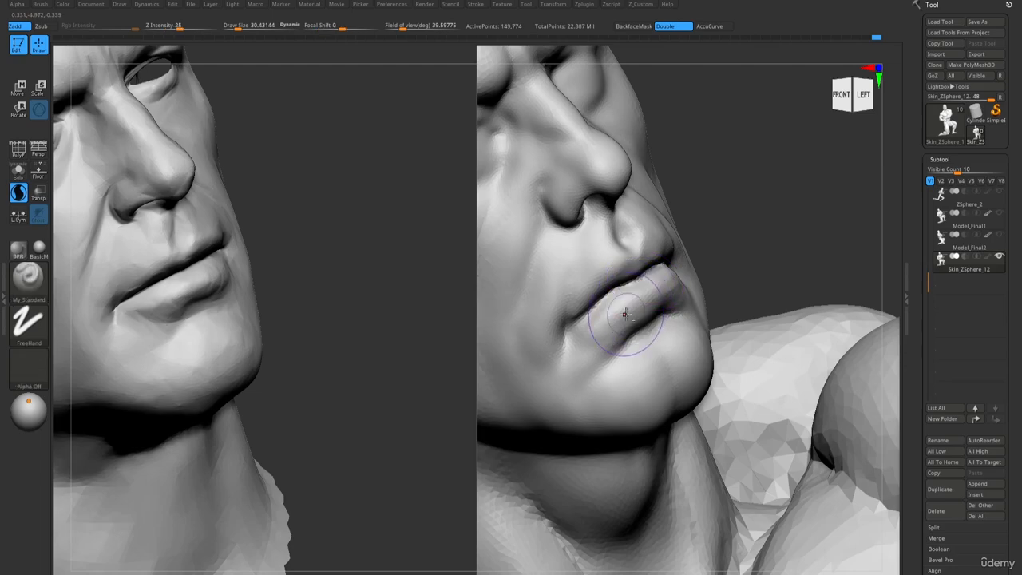
{"action": "right_click_drag", "start_coordinate": [683, 262], "coordinate": [649, 297]}
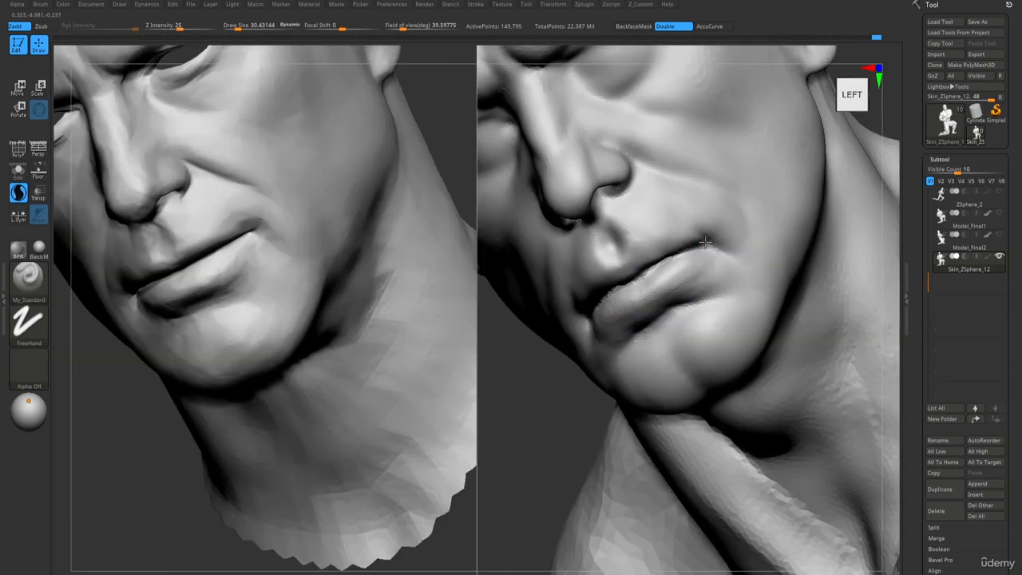
{"action": "right_click_drag", "start_coordinate": [705, 242], "coordinate": [599, 411]}
{"action": "key", "text": "f"}
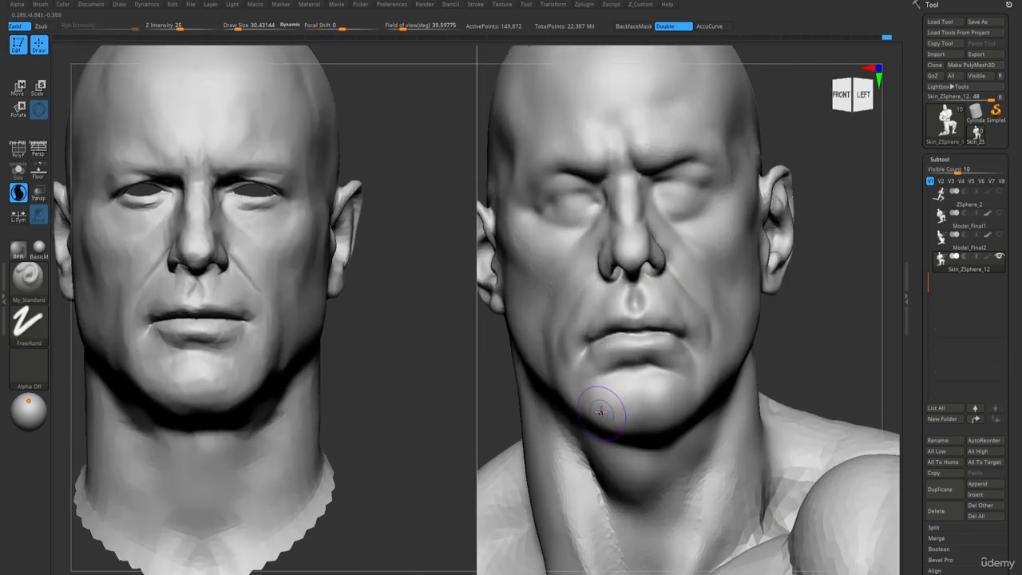
Adjust the shape of the upper lip and mouth corner with the Move brush at draw size about 19.
{"action": "right_click_drag", "start_coordinate": [611, 232], "coordinate": [609, 322], "text": "ctrl"}
{"action": "key", "text": "b"}
{"action": "key", "text": "m"}
{"action": "key", "text": "v"}
{"action": "key", "text": "s"}
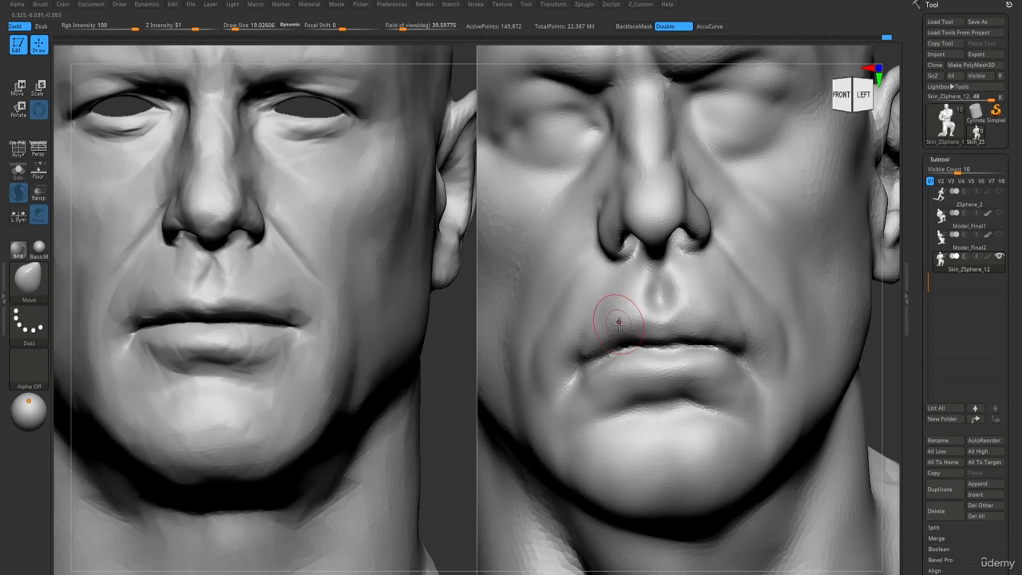
{"action": "mouse_move", "coordinate": [608, 382]}
{"action": "right_mouse_down"}
{"action": "mouse_move", "coordinate": [620, 347]}
{"action": "mouse_move", "coordinate": [588, 375]}
{"action": "mouse_move", "coordinate": [593, 362]}
{"action": "right_mouse_up"}
Build up and smooth the lip area near the mouth corner with My_ClayBuildup at draw size about 19.
{"action": "key", "text": "b"}
{"action": "key", "text": "c"}
{"action": "key", "text": "b"}
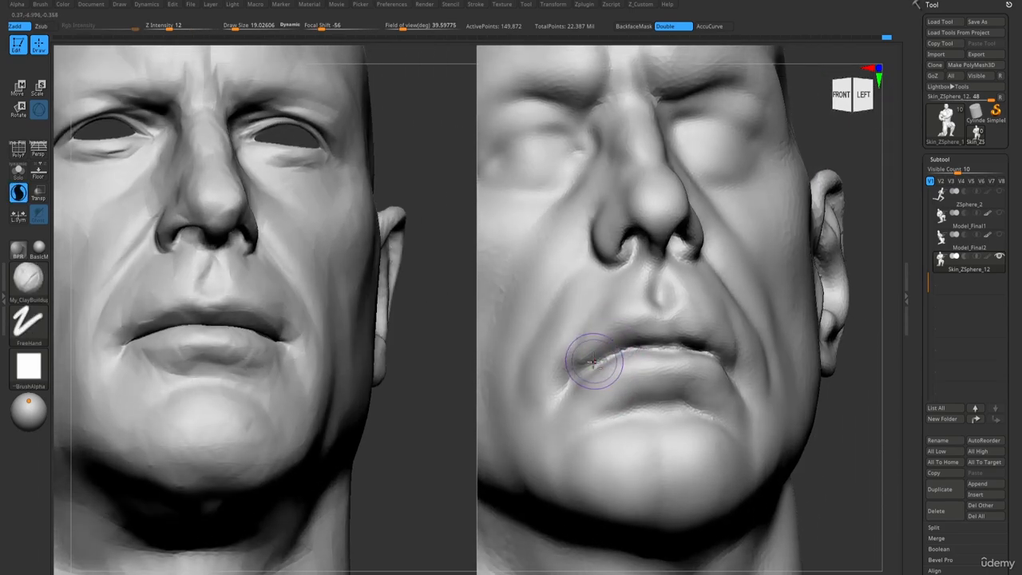
{"action": "mouse_move", "coordinate": [652, 326]}
{"action": "right_mouse_down"}
{"action": "mouse_move", "coordinate": [623, 343]}
{"action": "mouse_move", "coordinate": [702, 336]}
{"action": "mouse_move", "coordinate": [755, 346]}
{"action": "mouse_move", "coordinate": [678, 327]}
{"action": "right_mouse_up"}
{"action": "mouse_move", "coordinate": [677, 326]}
{"action": "left_mouse_down", "text": "shift"}
{"action": "mouse_move", "coordinate": [723, 351]}
{"action": "mouse_move", "coordinate": [740, 388]}
{"action": "left_mouse_up", "text": "shift"}
{"action": "key", "text": "["}
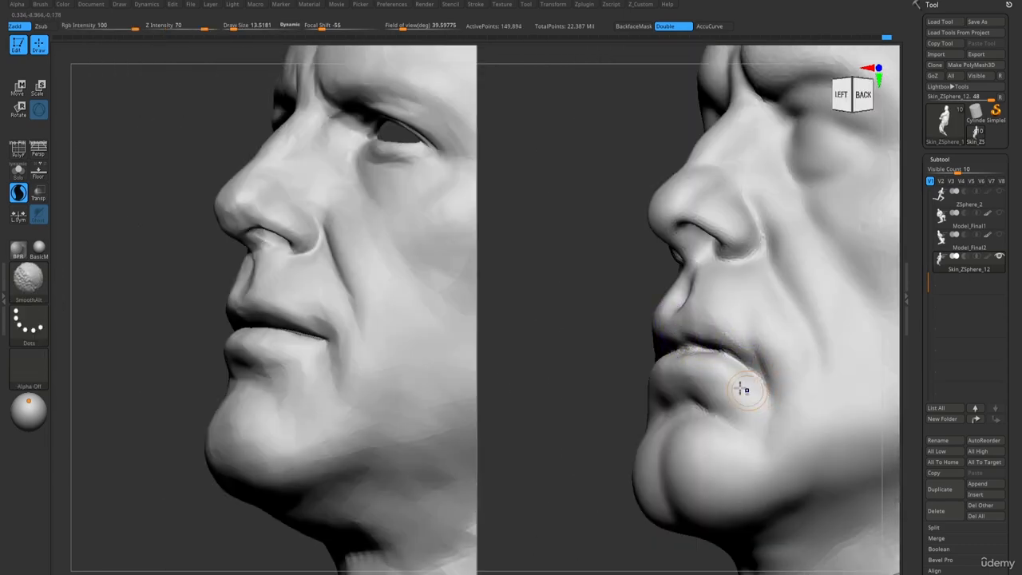
{"action": "mouse_move", "coordinate": [740, 388]}
{"action": "right_mouse_down", "text": "ctrl"}
{"action": "mouse_move", "coordinate": [662, 263]}
{"action": "mouse_move", "coordinate": [699, 342]}
{"action": "mouse_move", "coordinate": [767, 438]}
{"action": "right_mouse_up", "text": "ctrl"}
{"action": "right_click_drag", "start_coordinate": [767, 437], "coordinate": [737, 378]}
{"action": "key", "text": "]"}
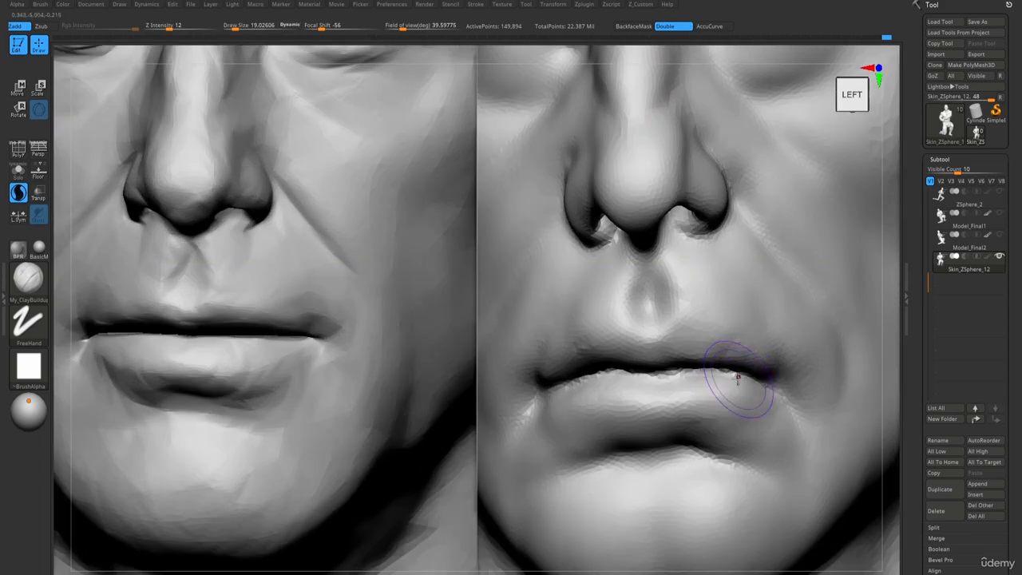
{"action": "left_click_drag", "start_coordinate": [725, 348], "coordinate": [737, 383], "text": "shift"}
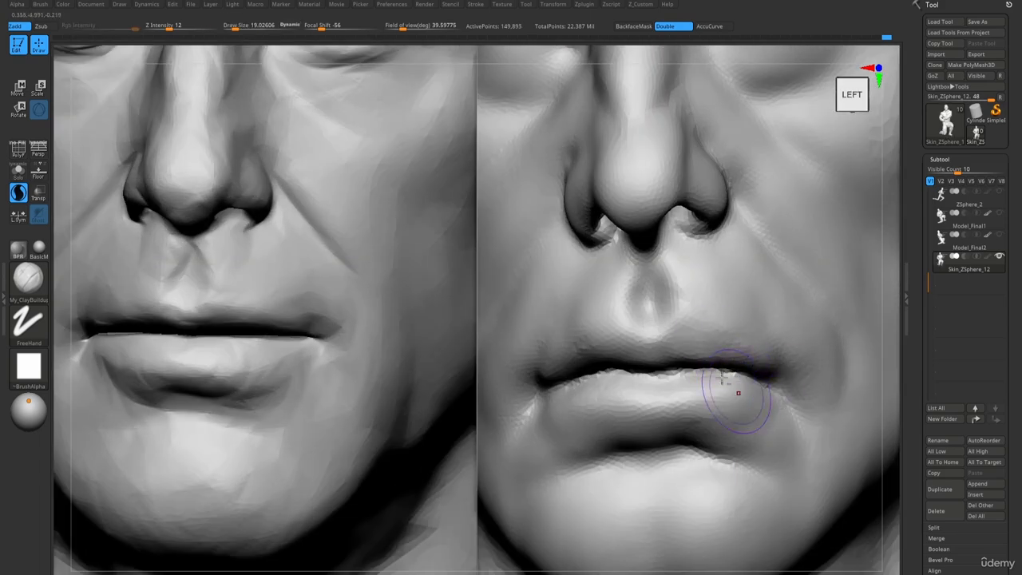
Carve and soften the crease at the mouth corner with DamStandard at draw size about 13.5.
{"action": "right_click_drag", "start_coordinate": [736, 391], "coordinate": [635, 225], "text": "ctrl"}
{"action": "right_click_drag", "start_coordinate": [636, 225], "coordinate": [660, 235]}
{"action": "right_click_drag", "start_coordinate": [655, 289], "coordinate": [669, 298], "text": "alt"}
{"action": "mouse_move", "coordinate": [668, 298]}
{"action": "right_mouse_down", "text": "ctrl"}
{"action": "mouse_move", "coordinate": [696, 386]}
{"action": "mouse_move", "coordinate": [661, 446]}
{"action": "right_mouse_up", "text": "ctrl"}
{"action": "key", "text": "b"}
{"action": "key", "text": "d"}
{"action": "key", "text": "s"}
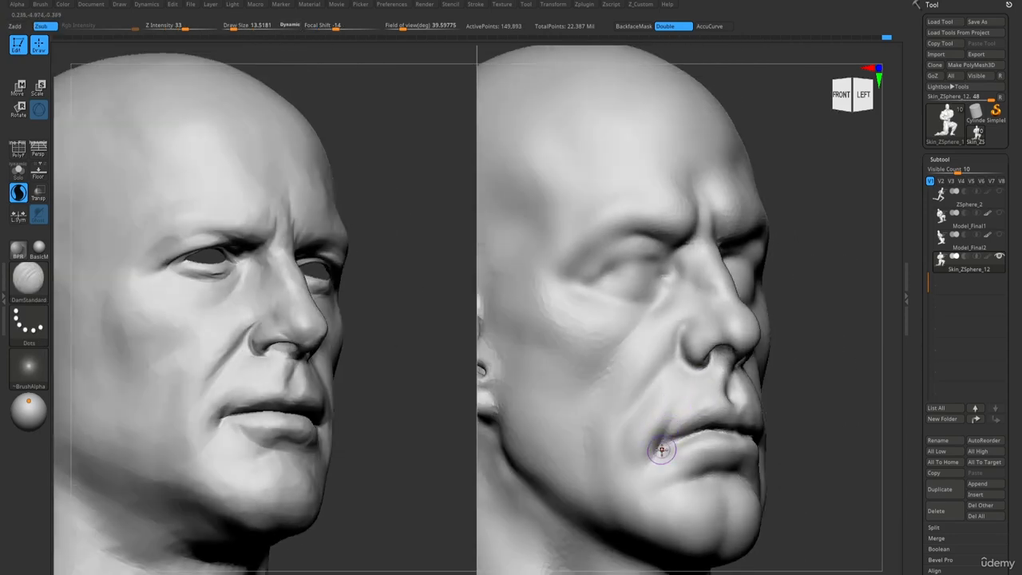
{"action": "right_click_drag", "start_coordinate": [688, 380], "coordinate": [684, 396]}
{"action": "right_click_drag", "start_coordinate": [743, 448], "coordinate": [758, 449]}
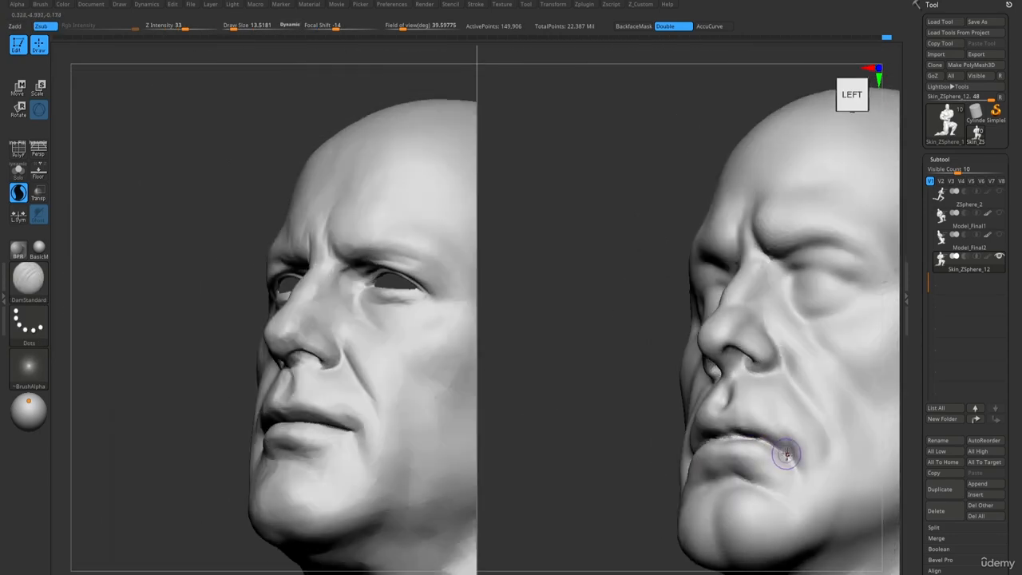
{"action": "left_click_drag", "start_coordinate": [783, 453], "coordinate": [790, 458]}
{"action": "left_click_drag", "start_coordinate": [748, 403], "coordinate": [773, 419], "text": "alt"}
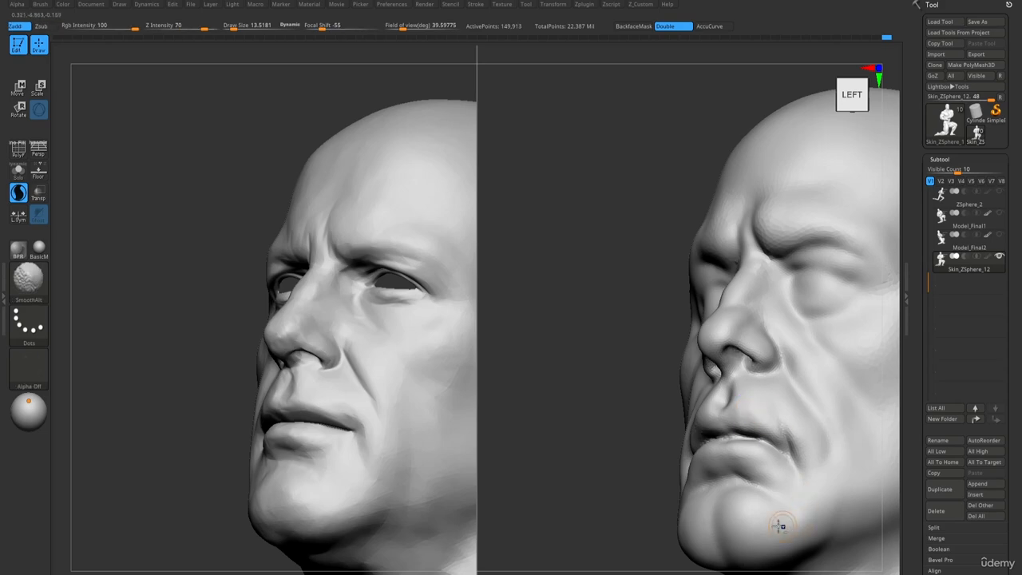
Build up the area below the mouth corner beside the chin with My_ClayBuildup.
{"action": "right_click_drag", "start_coordinate": [777, 525], "coordinate": [599, 343], "text": "ctrl"}
{"action": "right_click_drag", "start_coordinate": [599, 343], "coordinate": [660, 348]}
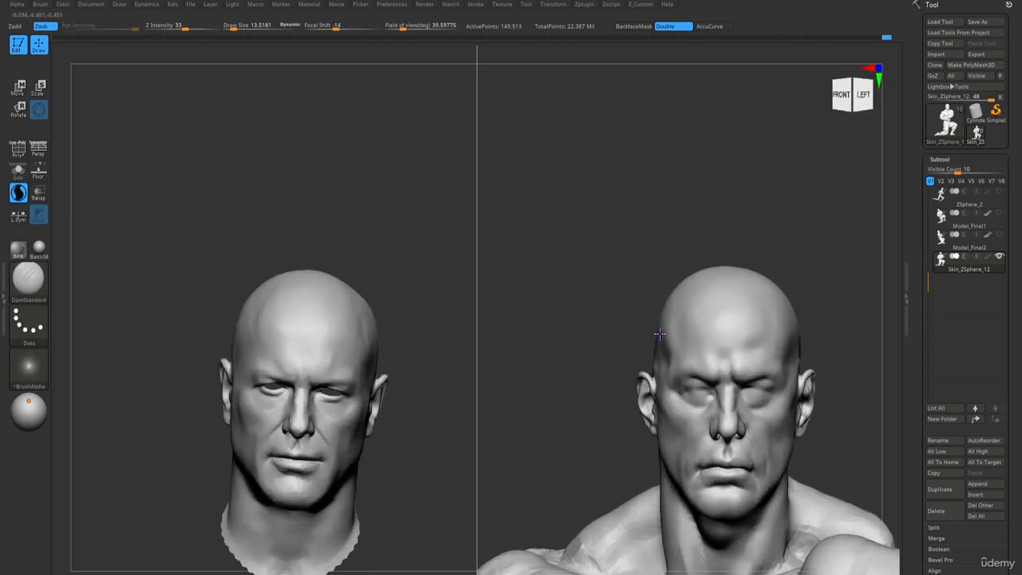
{"action": "right_click_drag", "start_coordinate": [702, 392], "coordinate": [822, 494], "text": "alt"}
{"action": "right_click_drag", "start_coordinate": [822, 495], "coordinate": [759, 499]}
{"action": "key", "text": "b"}
{"action": "key", "text": "c"}
{"action": "key", "text": "b"}
{"action": "left_click_drag", "start_coordinate": [749, 457], "coordinate": [771, 503]}
Adjust the shape of the lower lip and mouth with the Move brush at draw size about 17.
{"action": "right_click_drag", "start_coordinate": [773, 506], "coordinate": [623, 328], "text": "ctrl"}
{"action": "mouse_move", "coordinate": [622, 327]}
{"action": "right_mouse_down"}
{"action": "mouse_move", "coordinate": [679, 319]}
{"action": "mouse_move", "coordinate": [673, 338]}
{"action": "right_mouse_up"}
{"action": "mouse_move", "coordinate": [672, 339]}
{"action": "right_mouse_down", "text": "alt"}
{"action": "mouse_move", "coordinate": [652, 271]}
{"action": "mouse_move", "coordinate": [661, 426]}
{"action": "right_mouse_up", "text": "alt"}
{"action": "key", "text": "b"}
{"action": "key", "text": "m"}
{"action": "key", "text": "v"}
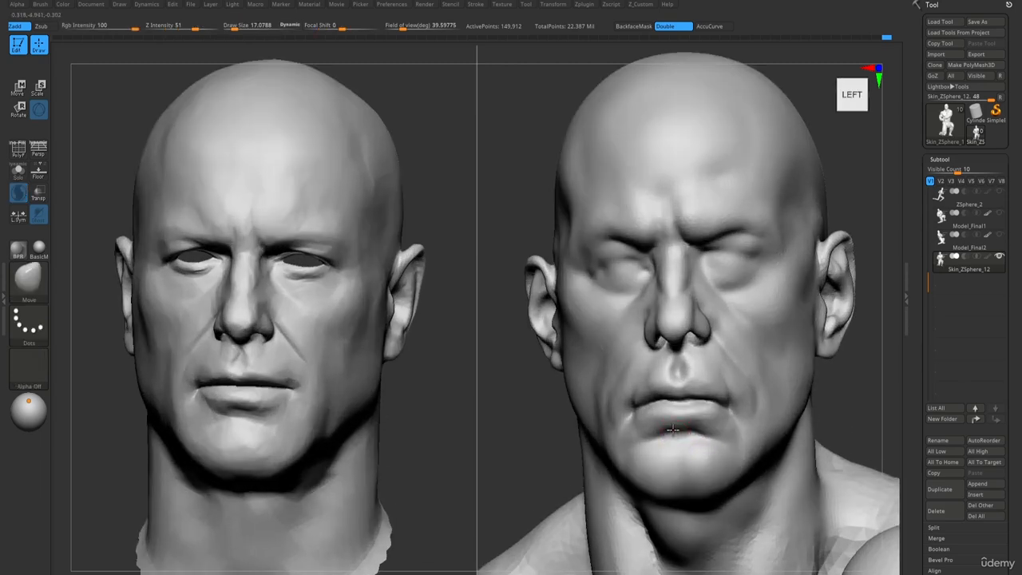
Add volume between the mouth corner and chin with My_ClayBuildup at draw size about 25.
{"action": "mouse_move", "coordinate": [706, 437]}
{"action": "right_mouse_down"}
{"action": "mouse_move", "coordinate": [700, 453]}
{"action": "mouse_move", "coordinate": [628, 263]}
{"action": "mouse_move", "coordinate": [659, 483]}
{"action": "right_mouse_up"}
{"action": "key", "text": "b"}
{"action": "key", "text": "c"}
{"action": "key", "text": "b"}
{"action": "key", "text": "s"}
{"action": "left_click_drag", "start_coordinate": [652, 474], "coordinate": [653, 474]}
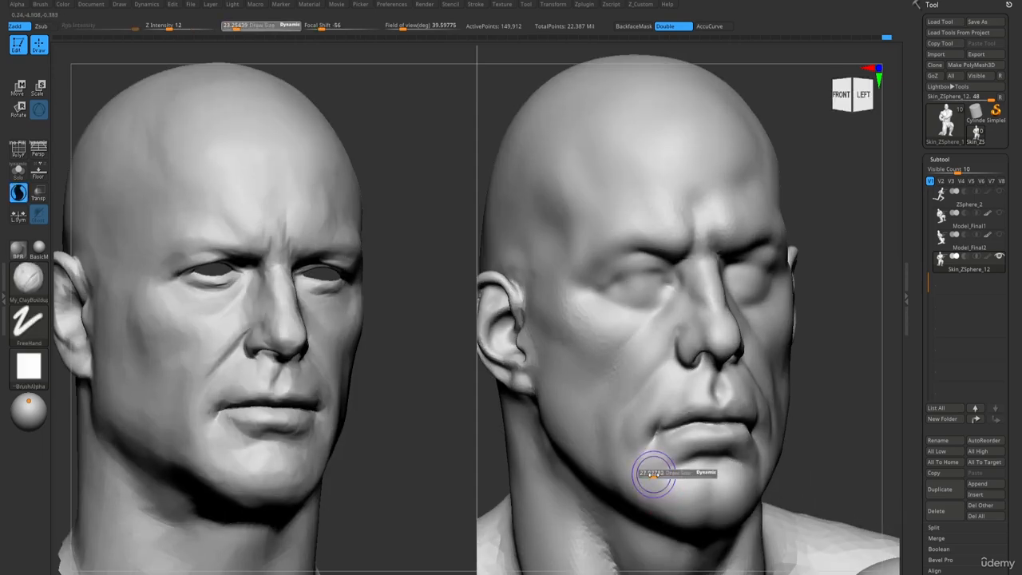
Refine the transition under the lower lip with My_Standard at draw size about 25.5.
{"action": "right_click_drag", "start_coordinate": [654, 473], "coordinate": [668, 511], "text": "ctrl"}
{"action": "key", "text": "b"}
{"action": "key", "text": "s"}
{"action": "key", "text": "t"}
{"action": "key", "text": "s"}
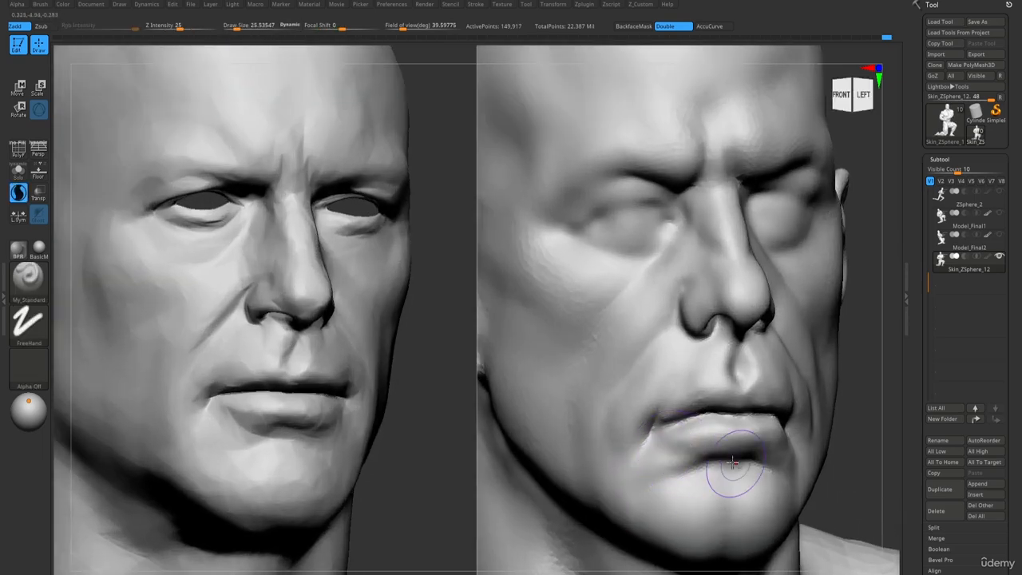
{"action": "right_click_drag", "start_coordinate": [748, 461], "coordinate": [763, 465]}
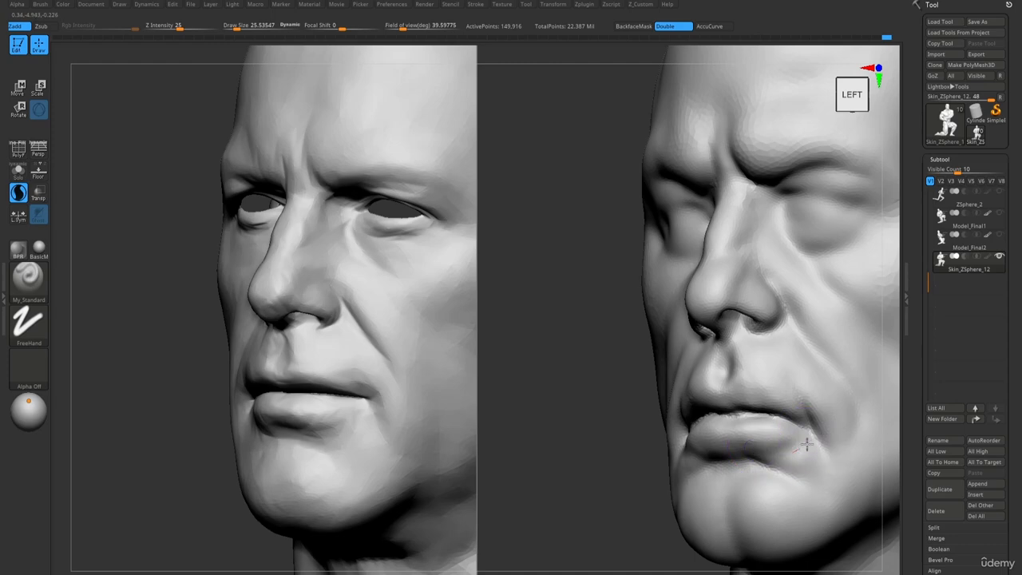
Fill and smooth the area just below the mouth corner with My_ClayBuildup at draw size about 25.5.
{"action": "key", "text": "b"}
{"action": "key", "text": "c"}
{"action": "key", "text": "b"}
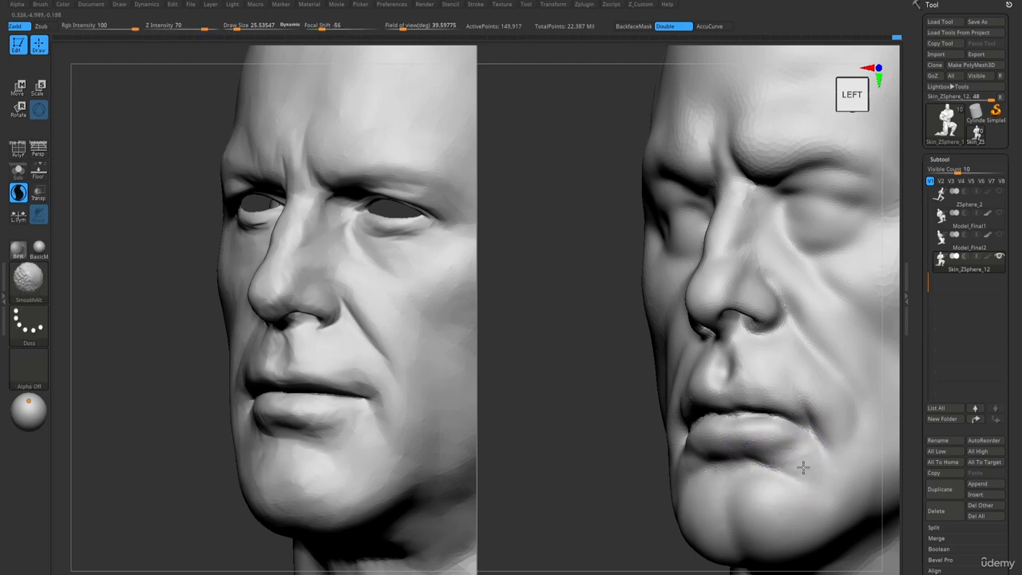
{"action": "mouse_move", "coordinate": [803, 468]}
{"action": "right_mouse_down"}
{"action": "mouse_move", "coordinate": [753, 479]}
{"action": "mouse_move", "coordinate": [701, 471]}
{"action": "mouse_move", "coordinate": [627, 285]}
{"action": "mouse_move", "coordinate": [609, 290]}
{"action": "mouse_move", "coordinate": [716, 454]}
{"action": "mouse_move", "coordinate": [684, 455]}
{"action": "right_mouse_up"}
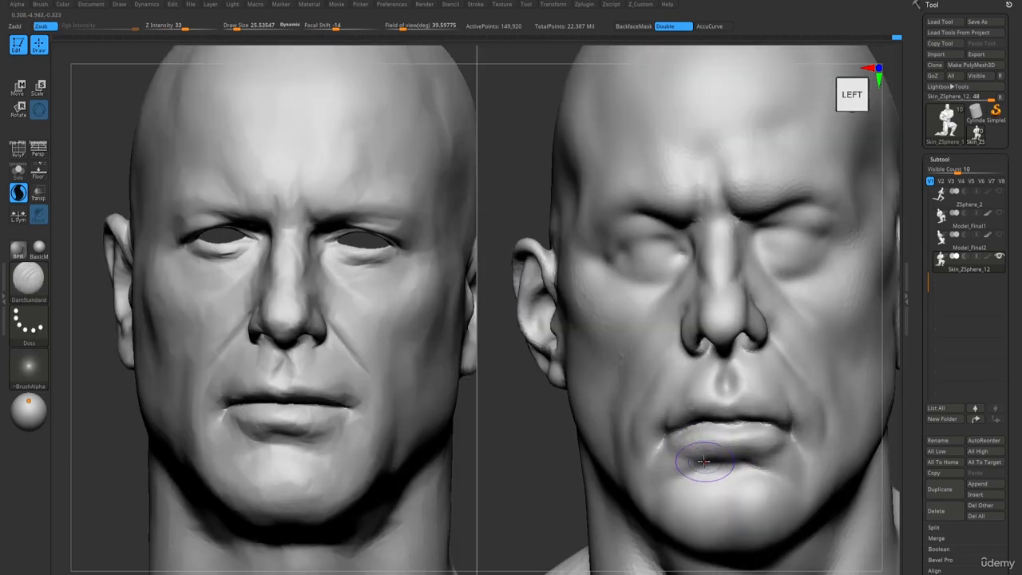
Define the groove under the lower lip with DamStandard at draw size about 25.5.
{"action": "key", "text": "b"}
{"action": "key", "text": "d"}
{"action": "key", "text": "s"}
{"action": "right_click_drag", "start_coordinate": [785, 468], "coordinate": [671, 482], "text": "ctrl"}
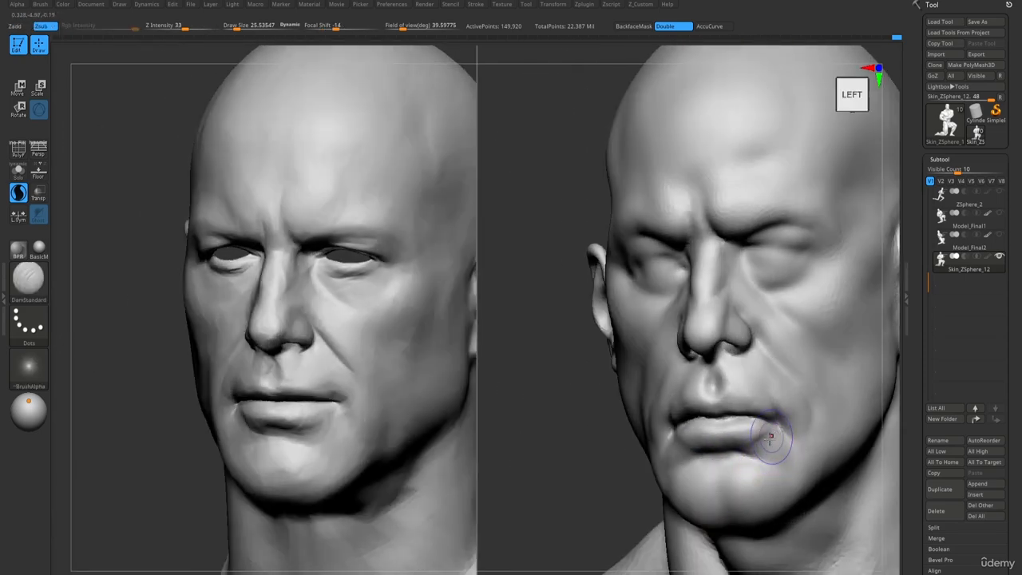
Rework the lower lip's outer end with My_ClayBuildup at draw size about 25.5, undoing the last two strokes.
{"action": "key", "text": "b"}
{"action": "key", "text": "c"}
{"action": "key", "text": "b"}
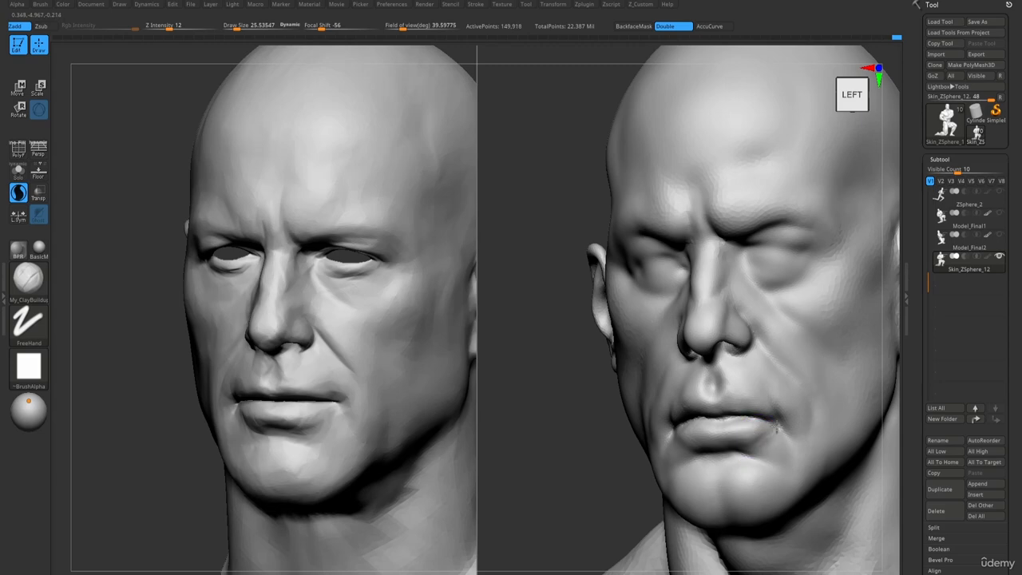
{"action": "key", "text": "ctrl+z"}
{"action": "key", "text": "ctrl+z"}
{"action": "right_click_drag", "start_coordinate": [776, 427], "coordinate": [630, 231], "text": "ctrl"}
{"action": "mouse_move", "coordinate": [630, 231]}
{"action": "right_mouse_down"}
{"action": "mouse_move", "coordinate": [652, 228]}
{"action": "mouse_move", "coordinate": [750, 424]}
{"action": "right_mouse_up"}
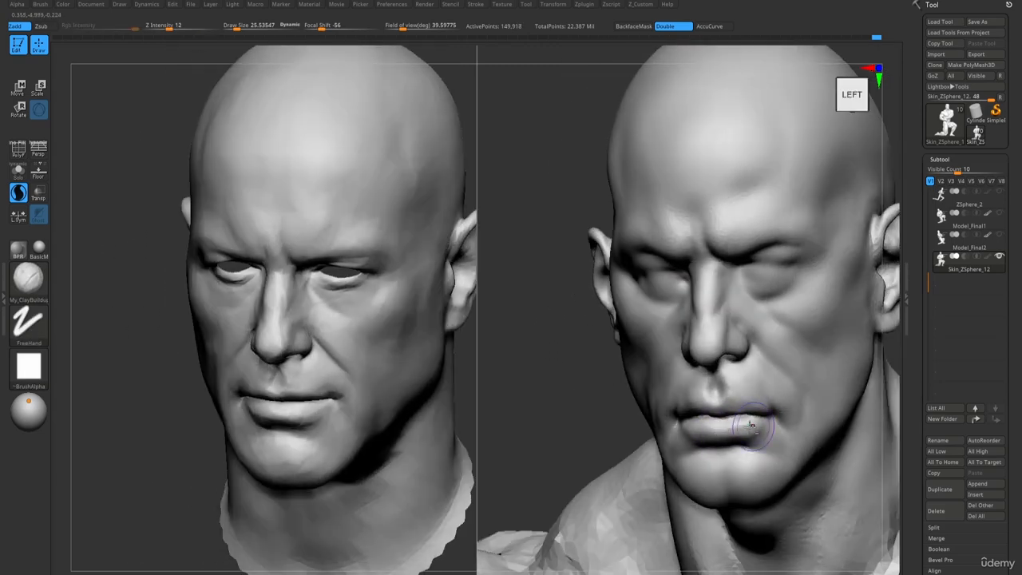
{"action": "mouse_move", "coordinate": [705, 384]}
{"action": "right_mouse_down", "text": "ctrl"}
{"action": "mouse_move", "coordinate": [625, 262]}
{"action": "mouse_move", "coordinate": [582, 265]}
{"action": "right_mouse_up", "text": "ctrl"}
{"action": "right_click_drag", "start_coordinate": [582, 265], "coordinate": [678, 439], "text": "ctrl"}
{"action": "right_click_drag", "start_coordinate": [679, 439], "coordinate": [714, 442]}
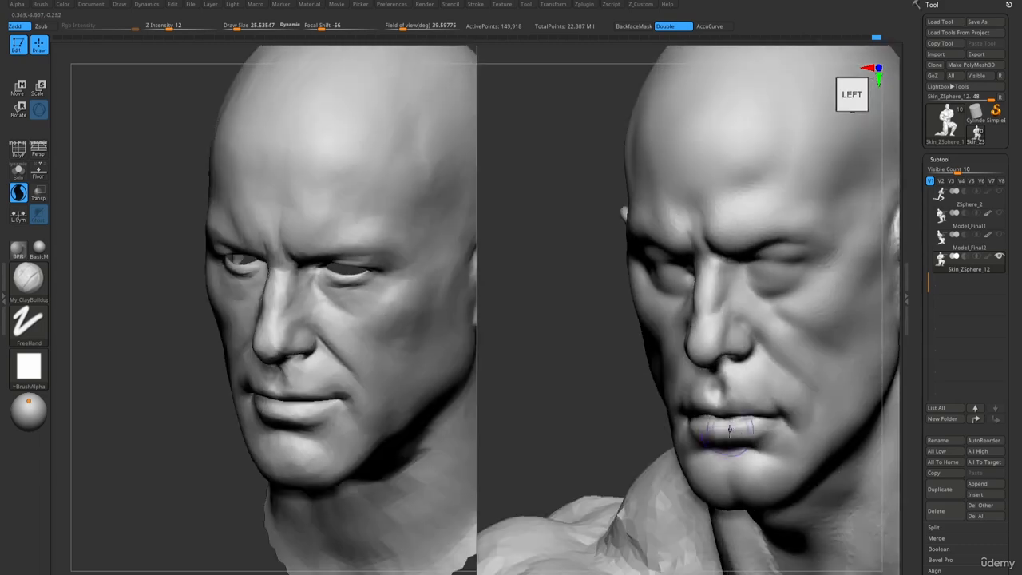
Refine the lower lip near the mouth corner with the My_Standard brush.
{"action": "key", "text": "b"}
{"action": "key", "text": "s"}
{"action": "key", "text": "t"}
{"action": "mouse_move", "coordinate": [776, 429]}
{"action": "right_mouse_down", "text": "ctrl"}
{"action": "mouse_move", "coordinate": [620, 256]}
{"action": "mouse_move", "coordinate": [688, 388]}
{"action": "mouse_move", "coordinate": [699, 375]}
{"action": "mouse_move", "coordinate": [744, 447]}
{"action": "mouse_move", "coordinate": [713, 424]}
{"action": "right_mouse_up", "text": "ctrl"}
Adjust the curvature of the mouth corner from below with the Move brush at draw size about 33, smoothing the area.
{"action": "key", "text": "b"}
{"action": "key", "text": "m"}
{"action": "key", "text": "v"}
{"action": "left_click_drag", "start_coordinate": [751, 413], "coordinate": [770, 439], "text": "shift"}
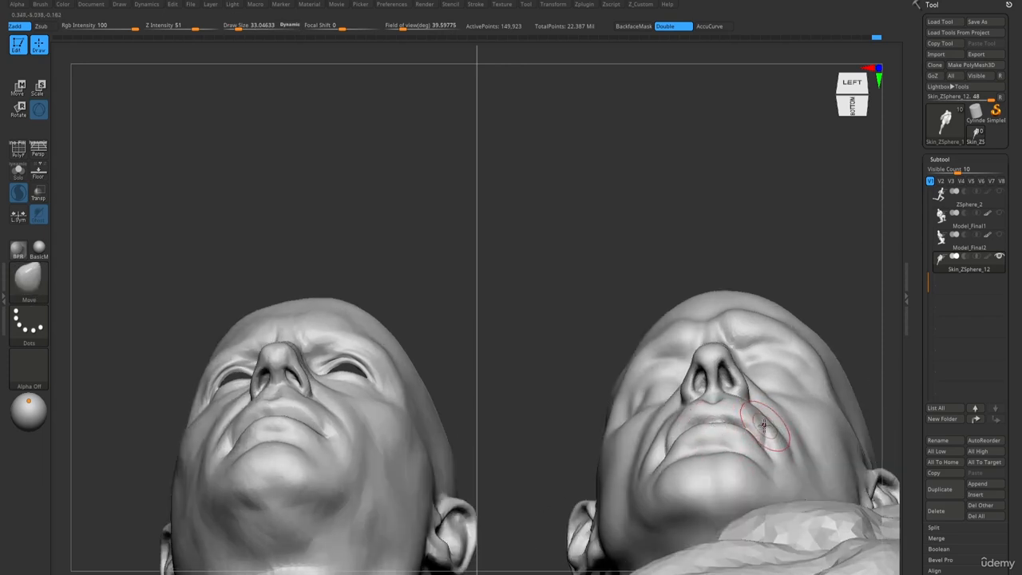
{"action": "right_click_drag", "start_coordinate": [695, 443], "coordinate": [691, 439]}
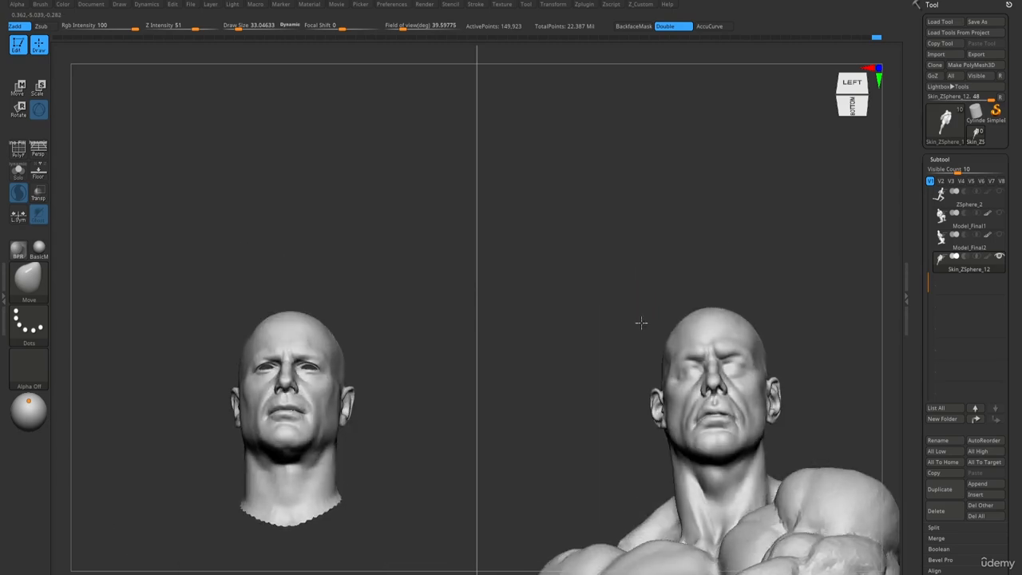
Build up the lips and surrounding mouth area with My_ClayBuildup at draw size about 33.
{"action": "key", "text": "b"}
{"action": "key", "text": "c"}
{"action": "key", "text": "b"}
{"action": "mouse_move", "coordinate": [641, 322]}
{"action": "right_mouse_down"}
{"action": "mouse_move", "coordinate": [609, 316]}
{"action": "mouse_move", "coordinate": [623, 351]}
{"action": "right_mouse_up"}
{"action": "right_click_drag", "start_coordinate": [622, 351], "coordinate": [639, 368]}
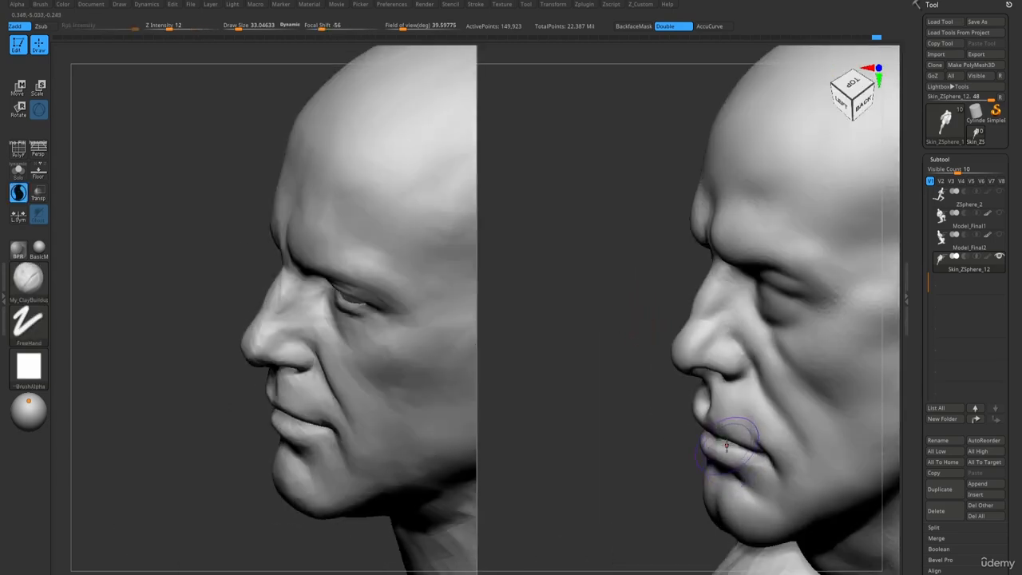
{"action": "mouse_move", "coordinate": [773, 462]}
{"action": "right_mouse_down"}
{"action": "mouse_move", "coordinate": [818, 447]}
{"action": "mouse_move", "coordinate": [750, 457]}
{"action": "mouse_move", "coordinate": [736, 470]}
{"action": "mouse_move", "coordinate": [683, 421]}
{"action": "mouse_move", "coordinate": [597, 258]}
{"action": "mouse_move", "coordinate": [614, 286]}
{"action": "right_mouse_up"}
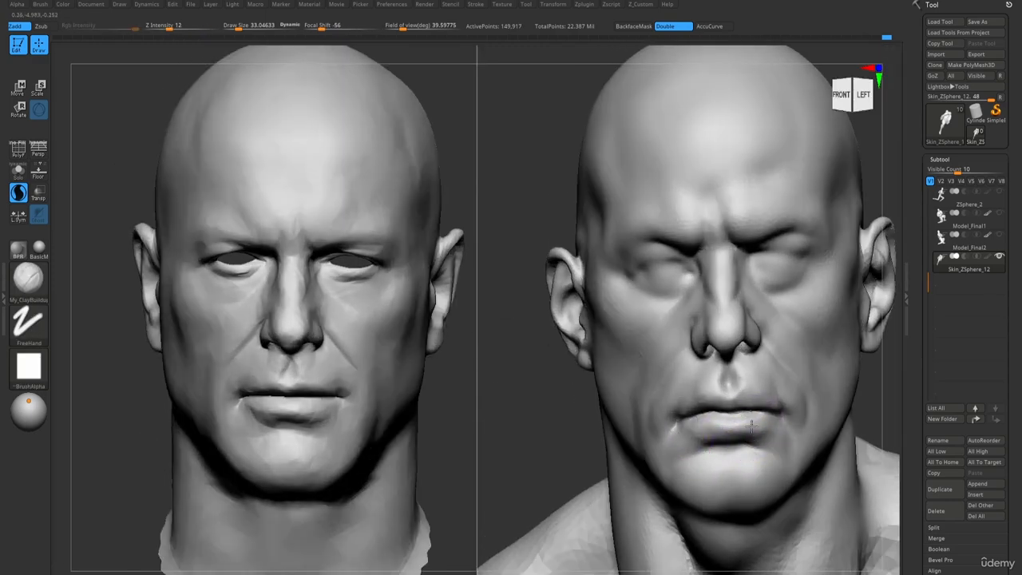
{"action": "right_click_drag", "start_coordinate": [770, 423], "coordinate": [621, 249]}
{"action": "right_click_drag", "start_coordinate": [621, 249], "coordinate": [630, 218]}
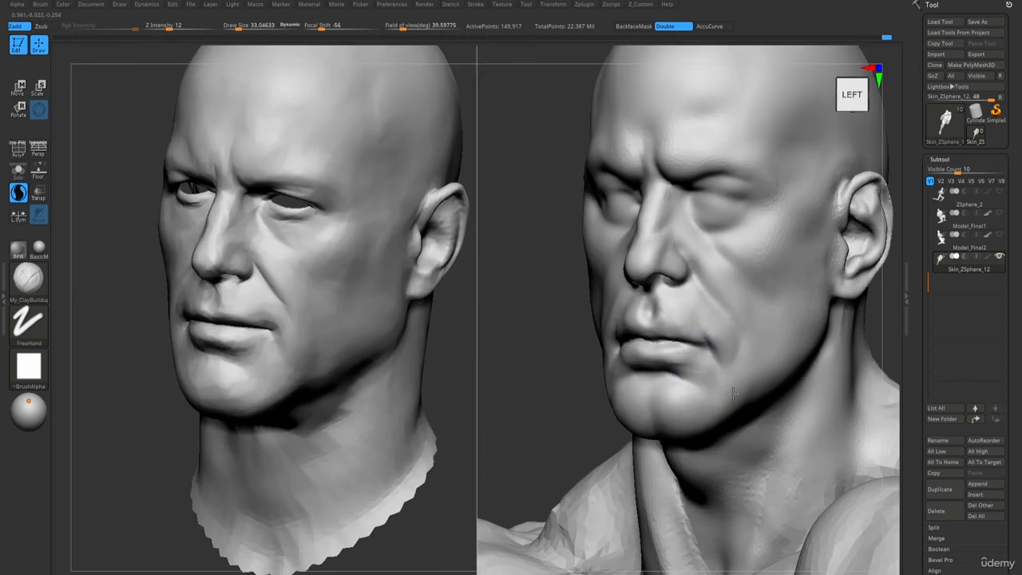
Detail and smooth the lower lip toward the mouth corner with My_ClayBuildup at draw size about 12.
{"action": "key", "text": "s"}
{"action": "left_click_drag", "start_coordinate": [674, 353], "coordinate": [678, 358]}
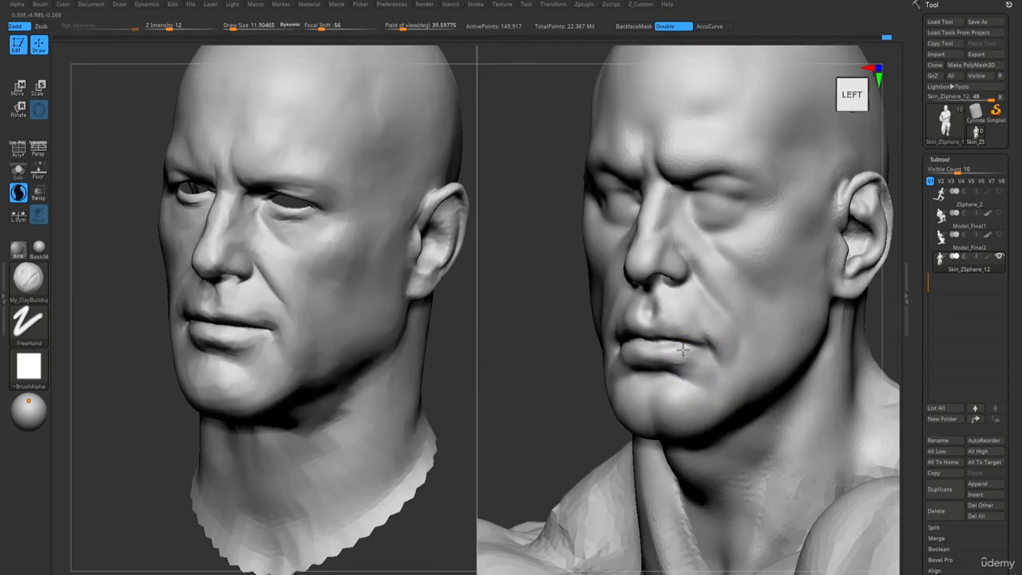
{"action": "key", "text": "shift"}
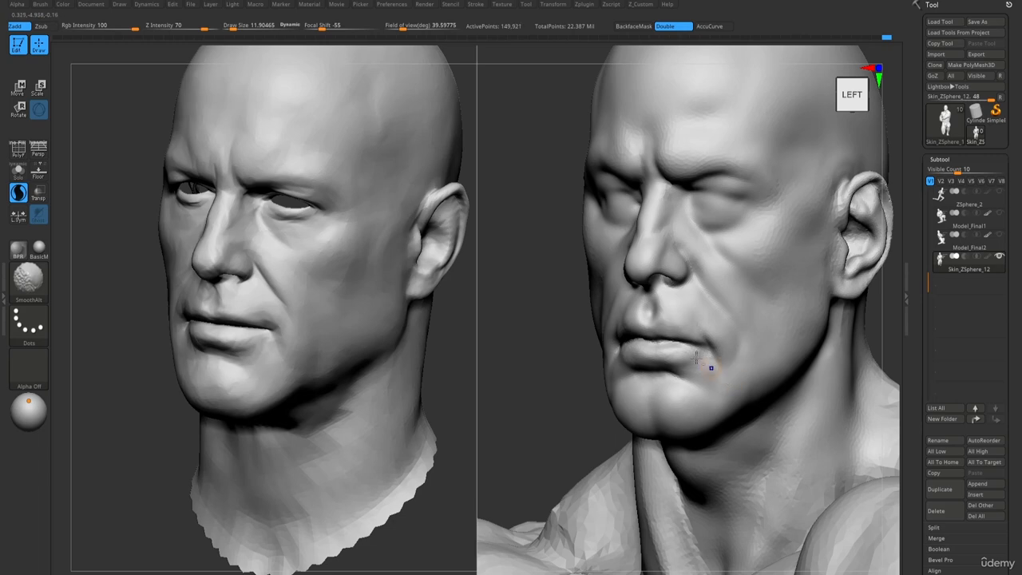
Add fullness to the outer lower lip with My_ClayBuildup at draw size about 25.5.
{"action": "mouse_move", "coordinate": [696, 358]}
{"action": "right_mouse_down", "text": "ctrl"}
{"action": "mouse_move", "coordinate": [575, 184]}
{"action": "mouse_move", "coordinate": [662, 335]}
{"action": "right_mouse_up", "text": "ctrl"}
{"action": "key", "text": "s"}
{"action": "left_click_drag", "start_coordinate": [668, 345], "coordinate": [685, 349]}
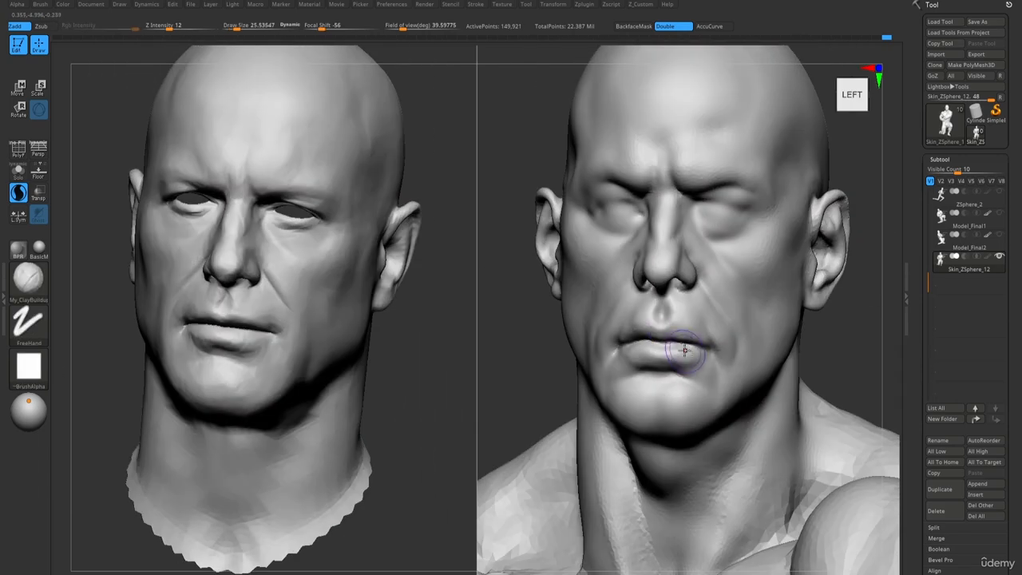
{"action": "mouse_move", "coordinate": [707, 355]}
{"action": "right_mouse_down"}
{"action": "mouse_move", "coordinate": [653, 348]}
{"action": "mouse_move", "coordinate": [577, 216]}
{"action": "mouse_move", "coordinate": [559, 206]}
{"action": "mouse_move", "coordinate": [665, 351]}
{"action": "mouse_move", "coordinate": [586, 202]}
{"action": "mouse_move", "coordinate": [675, 352]}
{"action": "right_mouse_up"}
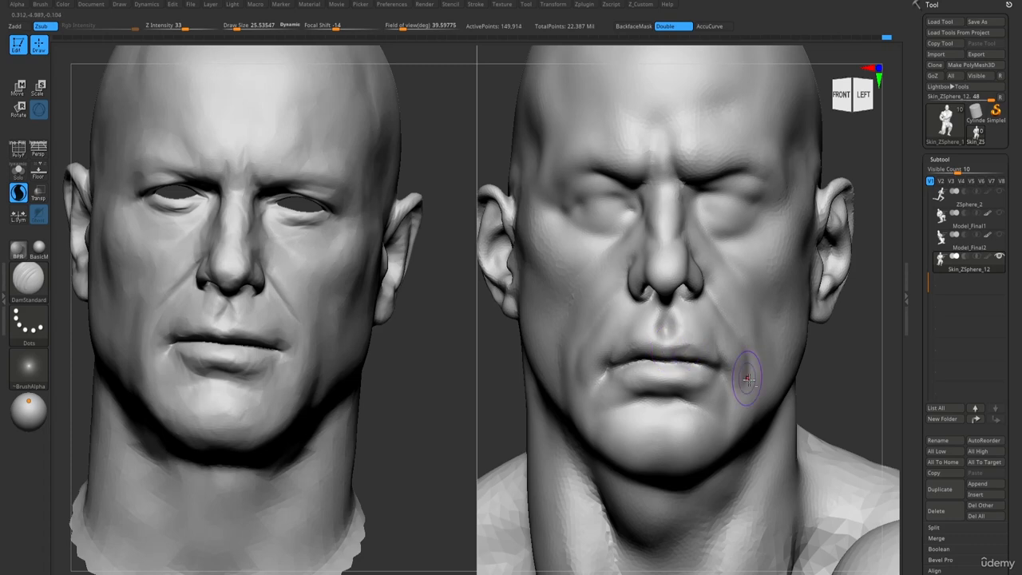
Sharpen the upper lip and mouth line with DamStandard at draw size about 25.5, undoing one stroke and smoothing the lip.
{"action": "right_click_drag", "start_coordinate": [746, 377], "coordinate": [669, 369]}
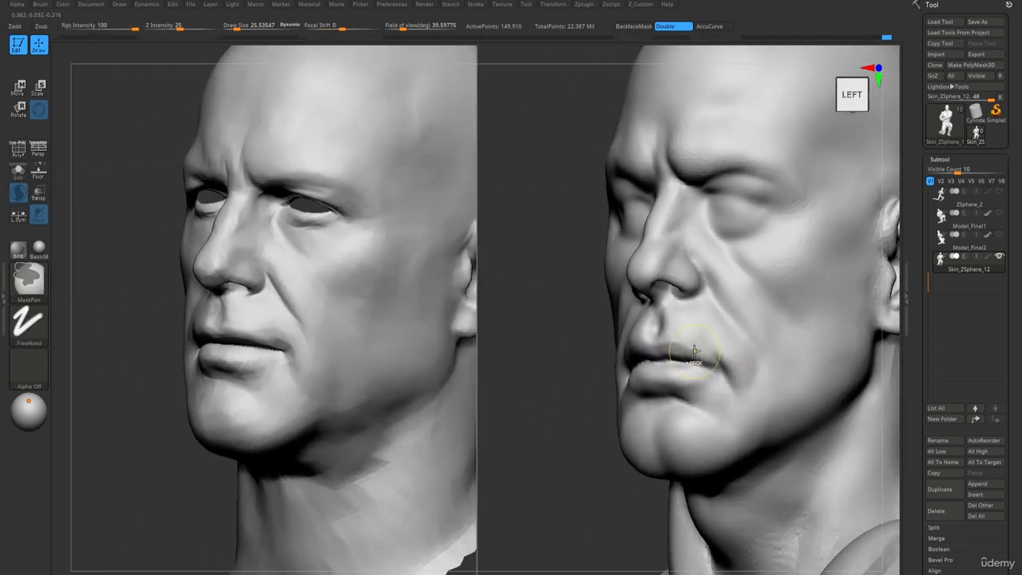
{"action": "left_click_drag", "start_coordinate": [703, 347], "coordinate": [723, 373]}
{"action": "mouse_move", "coordinate": [702, 359]}
{"action": "right_mouse_down", "text": "ctrl"}
{"action": "mouse_move", "coordinate": [590, 226]}
{"action": "mouse_move", "coordinate": [618, 352]}
{"action": "right_mouse_up", "text": "ctrl"}
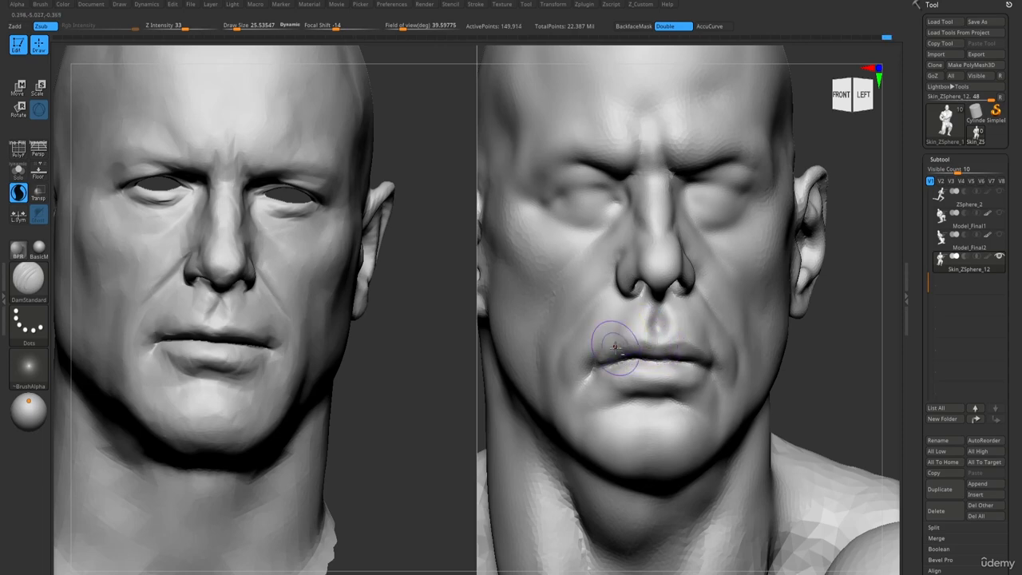
{"action": "key", "text": "ctrl+z"}
{"action": "left_click_drag", "start_coordinate": [618, 358], "coordinate": [649, 353], "text": "shift"}
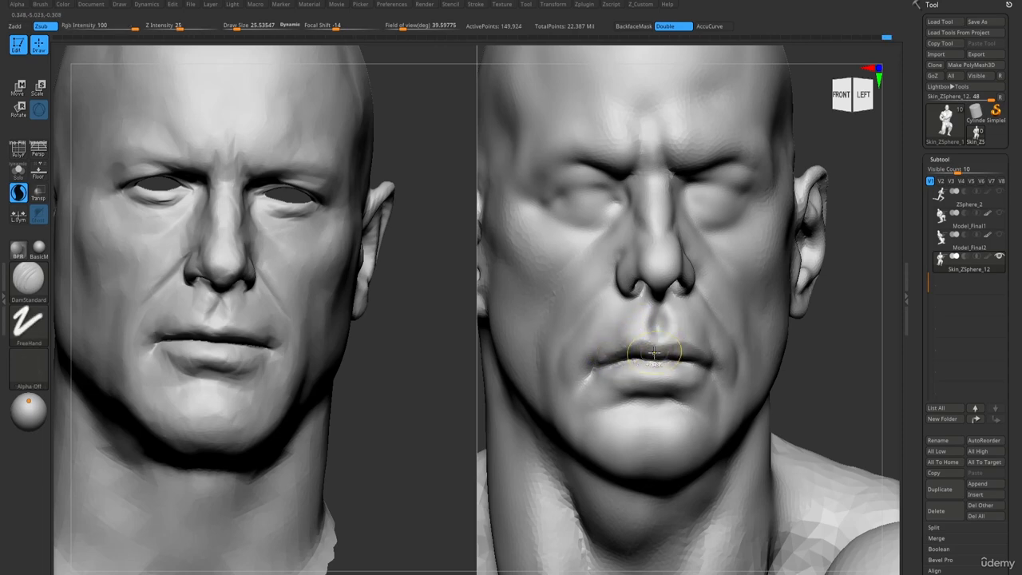
{"action": "right_click_drag", "start_coordinate": [669, 383], "coordinate": [613, 309], "text": "ctrl"}
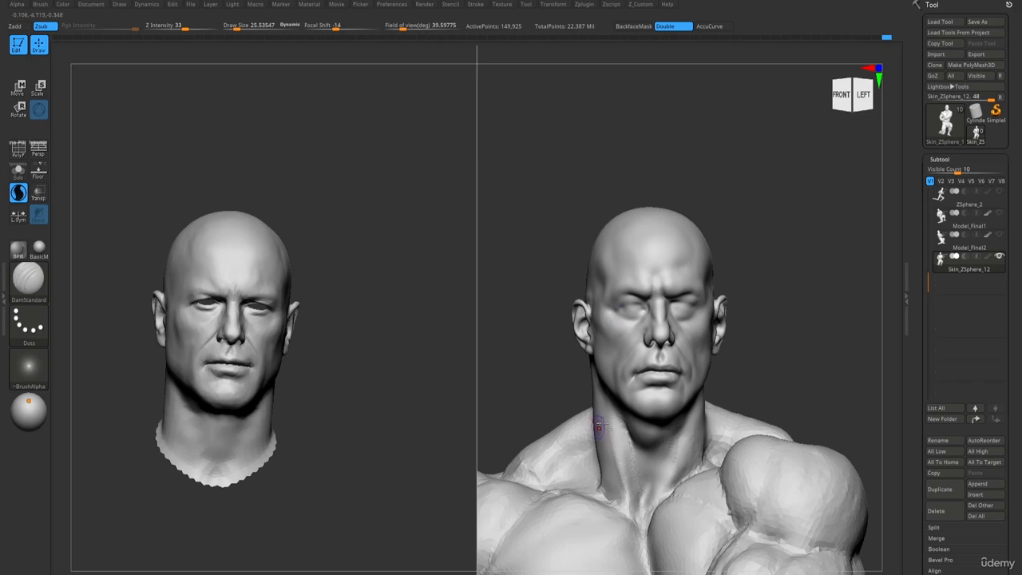
Carve the crease running down from the mouth corner with DamStandard at draw size about 25.5 and smooth it.
{"action": "right_click_drag", "start_coordinate": [598, 426], "coordinate": [657, 461], "text": "ctrl"}
{"action": "left_click_drag", "start_coordinate": [660, 411], "coordinate": [660, 447]}
{"action": "right_click_drag", "start_coordinate": [591, 399], "coordinate": [628, 396]}
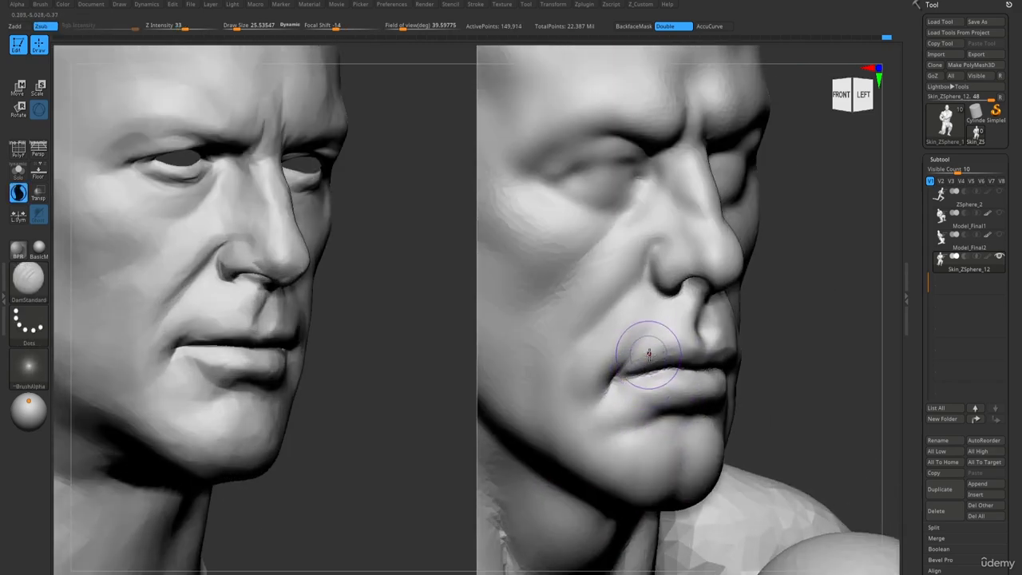
{"action": "left_click_drag", "start_coordinate": [609, 381], "coordinate": [604, 393]}
{"action": "mouse_move", "coordinate": [605, 392]}
{"action": "right_mouse_down"}
{"action": "mouse_move", "coordinate": [651, 383]}
{"action": "mouse_move", "coordinate": [620, 434]}
{"action": "mouse_move", "coordinate": [538, 298]}
{"action": "mouse_move", "coordinate": [651, 421]}
{"action": "right_mouse_up"}
{"action": "mouse_move", "coordinate": [631, 393]}
{"action": "left_mouse_down", "text": "shift"}
{"action": "mouse_move", "coordinate": [650, 412]}
{"action": "mouse_move", "coordinate": [616, 410]}
{"action": "left_mouse_up", "text": "shift"}
Soften the forms around the mouth with the C_Clay brush at draw size about 30.
{"action": "key", "text": "1"}
{"action": "key", "text": "2"}
{"action": "key", "text": "s"}
{"action": "key", "text": "s"}
{"action": "right_click_drag", "start_coordinate": [627, 391], "coordinate": [604, 175]}
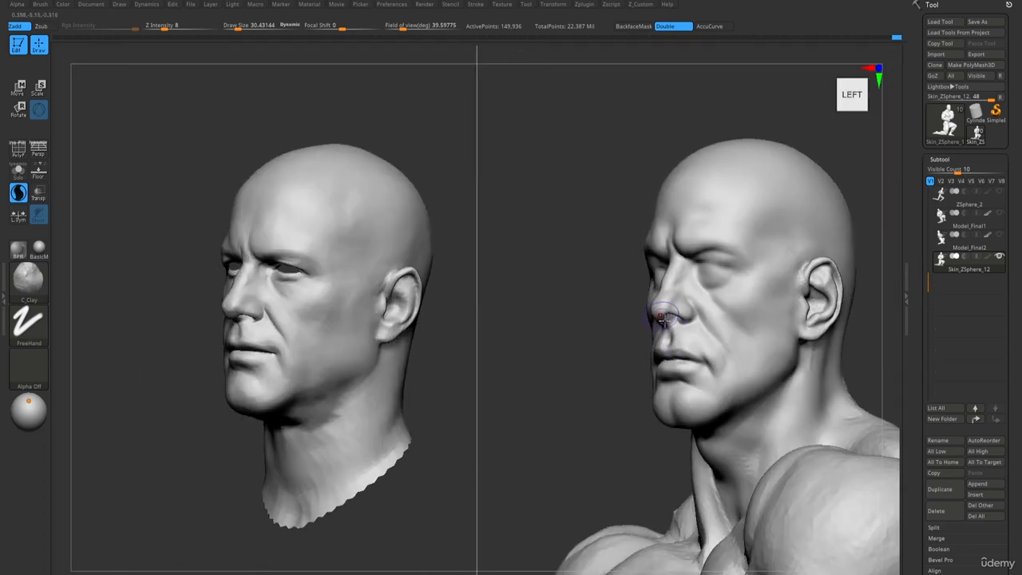
Define the underside of the chin with DamStandard at draw size about 30 and smooth the area.
{"action": "key", "text": "b"}
{"action": "key", "text": "d"}
{"action": "key", "text": "s"}
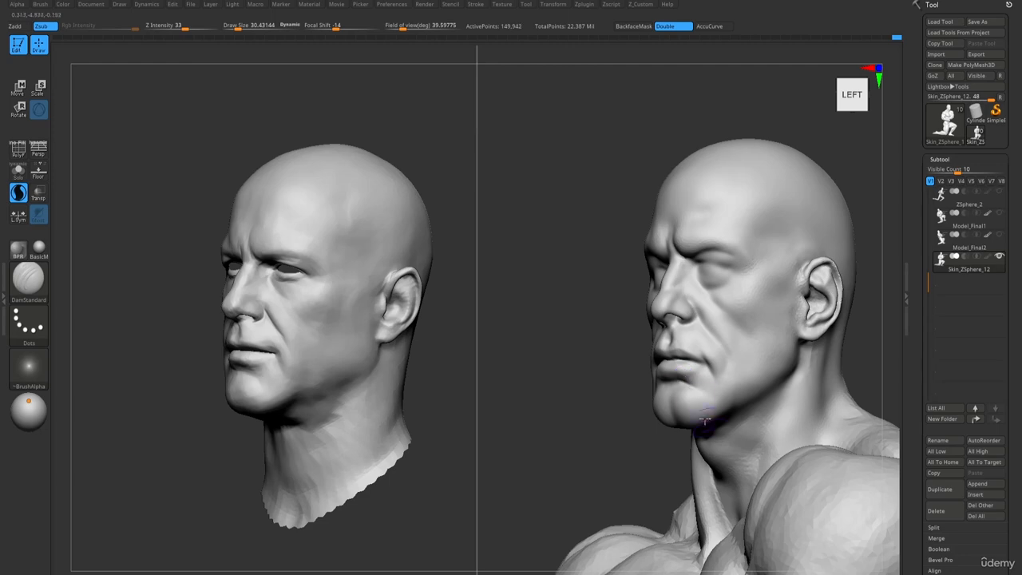
{"action": "right_click_drag", "start_coordinate": [705, 421], "coordinate": [684, 396]}
{"action": "left_click_drag", "start_coordinate": [684, 396], "coordinate": [700, 431], "text": "shift"}
Build up the cheek and jaw beside the mouth with the C_Clay brush at draw size about 41.6.
{"action": "mouse_move", "coordinate": [703, 440]}
{"action": "right_mouse_down"}
{"action": "mouse_move", "coordinate": [684, 346]}
{"action": "mouse_move", "coordinate": [636, 369]}
{"action": "right_mouse_up"}
{"action": "key", "text": "1"}
{"action": "right_click_drag", "start_coordinate": [644, 411], "coordinate": [679, 365], "text": "ctrl"}
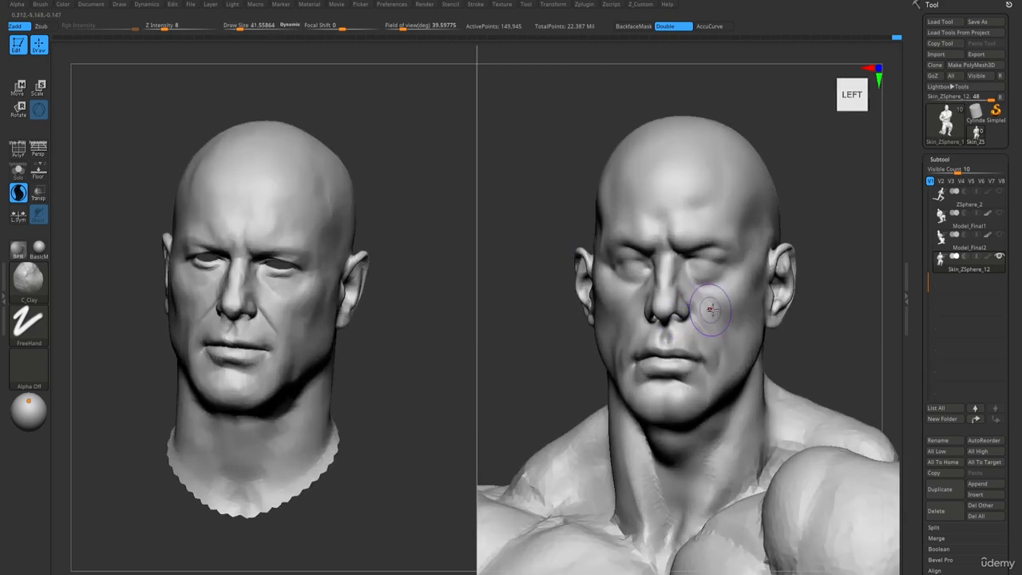
{"action": "mouse_move", "coordinate": [712, 292]}
{"action": "right_mouse_down", "text": "ctrl"}
{"action": "mouse_move", "coordinate": [618, 203]}
{"action": "mouse_move", "coordinate": [741, 400]}
{"action": "mouse_move", "coordinate": [715, 401]}
{"action": "right_mouse_up", "text": "ctrl"}
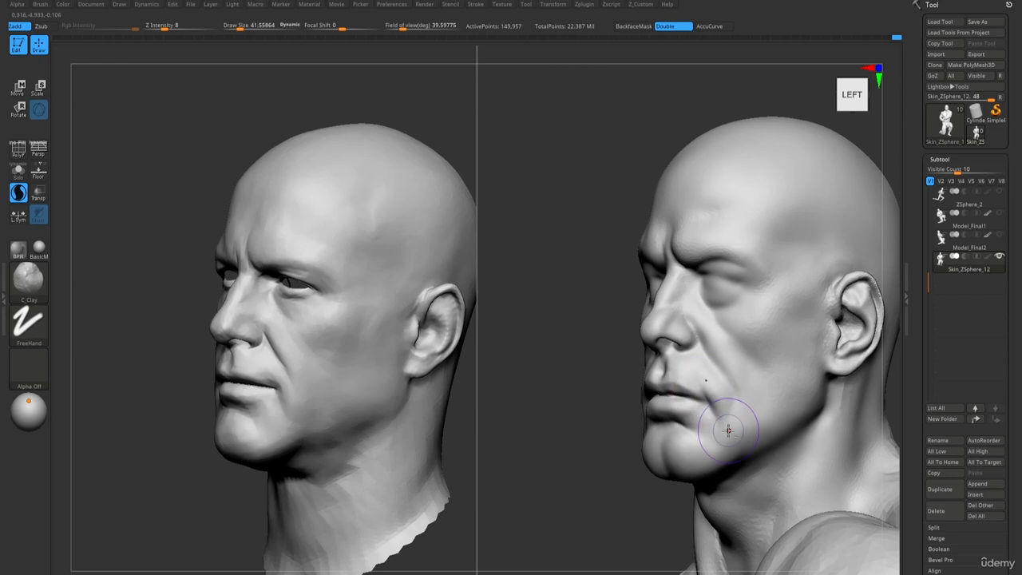
{"action": "left_click_drag", "start_coordinate": [728, 430], "coordinate": [759, 479]}
{"action": "mouse_move", "coordinate": [759, 479]}
{"action": "right_mouse_down", "text": "ctrl"}
{"action": "mouse_move", "coordinate": [623, 231]}
{"action": "mouse_move", "coordinate": [604, 226]}
{"action": "mouse_move", "coordinate": [598, 151]}
{"action": "mouse_move", "coordinate": [605, 165]}
{"action": "mouse_move", "coordinate": [640, 157]}
{"action": "mouse_move", "coordinate": [565, 129]}
{"action": "mouse_move", "coordinate": [581, 130]}
{"action": "right_mouse_up", "text": "ctrl"}
{"action": "right_click_drag", "start_coordinate": [581, 130], "coordinate": [631, 214], "text": "ctrl"}
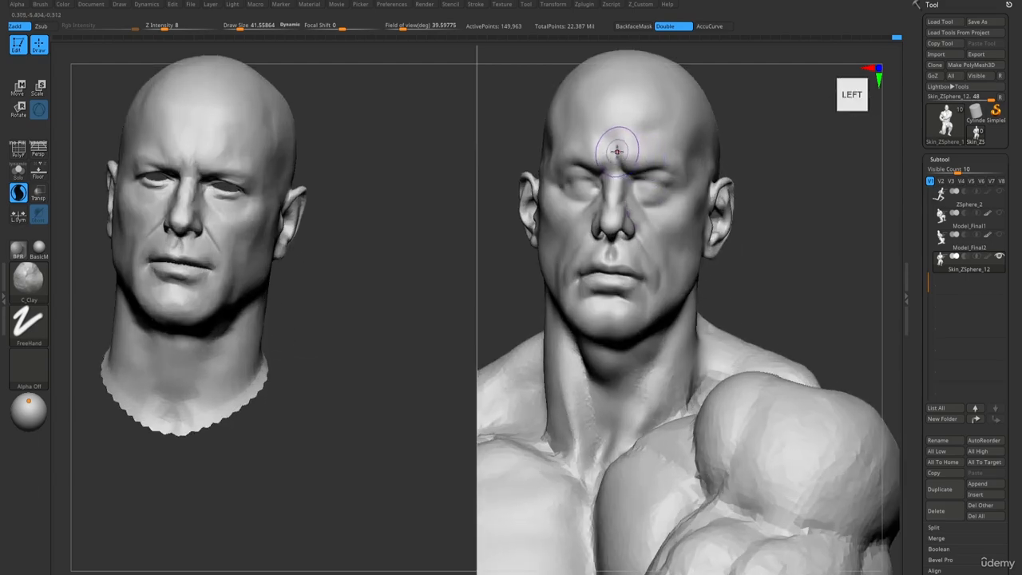
Add volume to the brow area between the eyes with the C_Clay brush at draw size about 41.6.
{"action": "right_click_drag", "start_coordinate": [633, 153], "coordinate": [629, 148]}
{"action": "mouse_move", "coordinate": [636, 187]}
{"action": "right_mouse_down"}
{"action": "mouse_move", "coordinate": [629, 153]}
{"action": "mouse_move", "coordinate": [596, 164]}
{"action": "right_mouse_up"}
{"action": "left_click_drag", "start_coordinate": [595, 153], "coordinate": [585, 168]}
{"action": "mouse_move", "coordinate": [592, 170]}
{"action": "right_mouse_down"}
{"action": "mouse_move", "coordinate": [609, 155]}
{"action": "mouse_move", "coordinate": [581, 177]}
{"action": "mouse_move", "coordinate": [624, 188]}
{"action": "right_mouse_up"}
Sharpen the nose bridge and inner eye corners with DamStandard at draw size about 28 and smooth the area.
{"action": "key", "text": "["}
{"action": "key", "text": "b"}
{"action": "key", "text": "d"}
{"action": "key", "text": "s"}
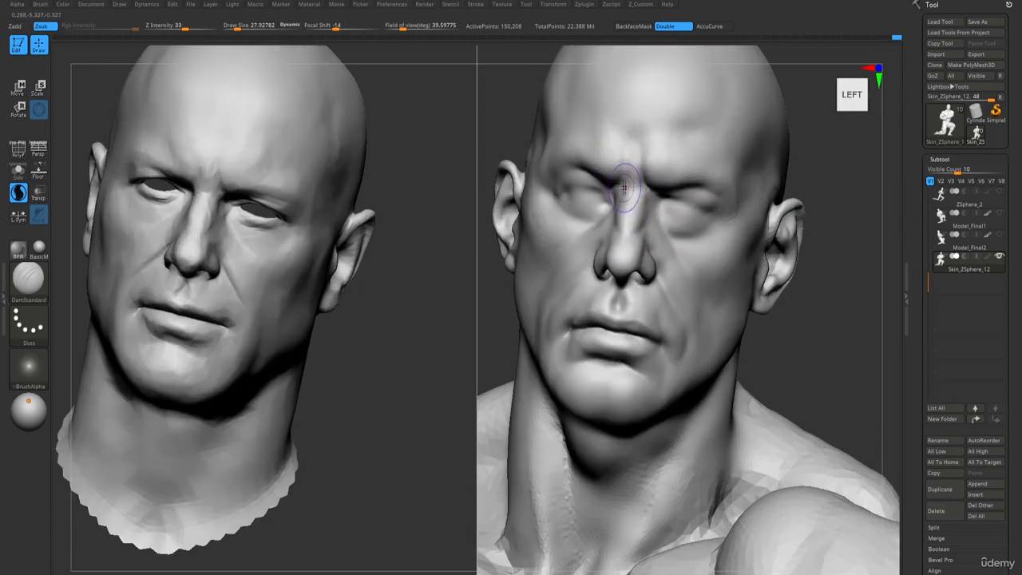
{"action": "left_click_drag", "start_coordinate": [644, 187], "coordinate": [637, 198], "text": "shift"}
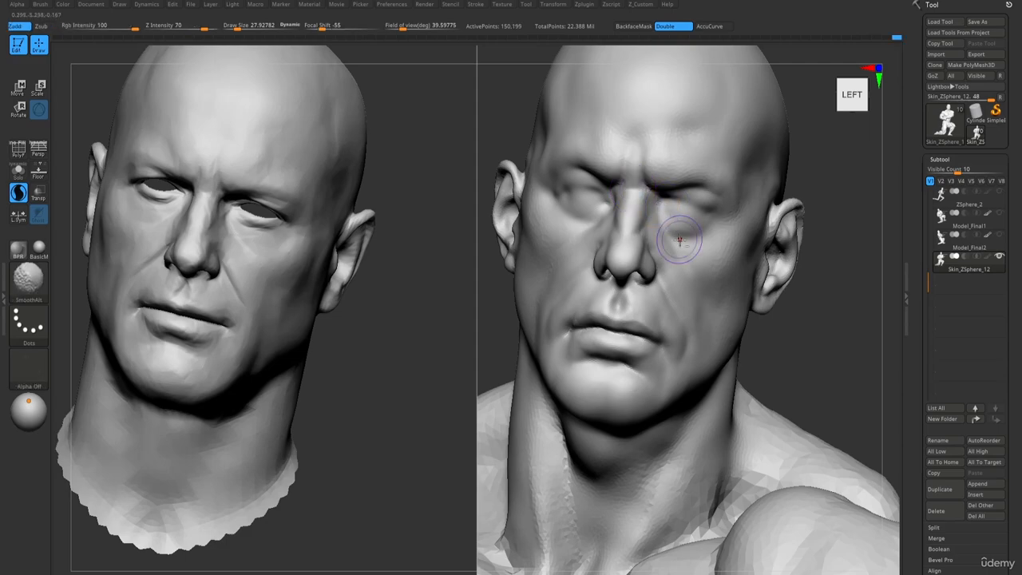
{"action": "mouse_move", "coordinate": [679, 235]}
{"action": "right_mouse_down", "text": "ctrl"}
{"action": "mouse_move", "coordinate": [592, 119]}
{"action": "mouse_move", "coordinate": [583, 152]}
{"action": "mouse_move", "coordinate": [617, 196]}
{"action": "right_mouse_up", "text": "ctrl"}
{"action": "left_click_drag", "start_coordinate": [619, 198], "coordinate": [622, 205], "text": "shift"}
{"action": "right_click_drag", "start_coordinate": [660, 247], "coordinate": [639, 177], "text": "ctrl"}
Soften the forms of the face from nose to mouth with the C_Clay brush at draw size about 28.
{"action": "mouse_move", "coordinate": [638, 178]}
{"action": "right_mouse_down"}
{"action": "mouse_move", "coordinate": [630, 164]}
{"action": "mouse_move", "coordinate": [653, 192]}
{"action": "mouse_move", "coordinate": [613, 160]}
{"action": "mouse_move", "coordinate": [628, 215]}
{"action": "right_mouse_up"}
{"action": "key", "text": "1"}
{"action": "mouse_move", "coordinate": [628, 275]}
{"action": "right_mouse_down", "text": "ctrl"}
{"action": "mouse_move", "coordinate": [648, 422]}
{"action": "mouse_move", "coordinate": [661, 402]}
{"action": "right_mouse_up", "text": "ctrl"}
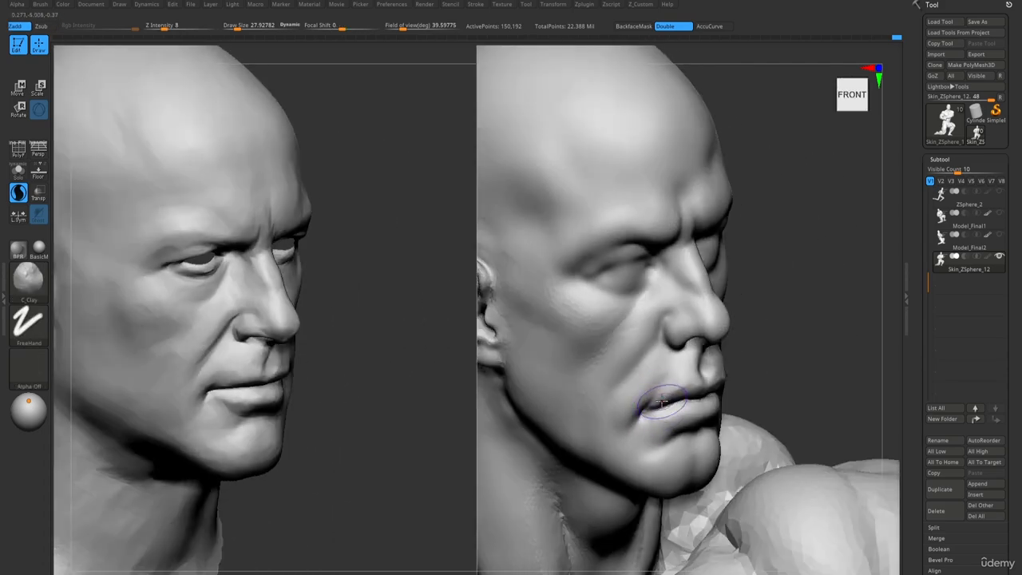
{"action": "right_click_drag", "start_coordinate": [672, 327], "coordinate": [645, 194], "text": "ctrl"}
{"action": "right_click_drag", "start_coordinate": [645, 194], "coordinate": [625, 202]}
{"action": "right_click_drag", "start_coordinate": [636, 283], "coordinate": [649, 264]}
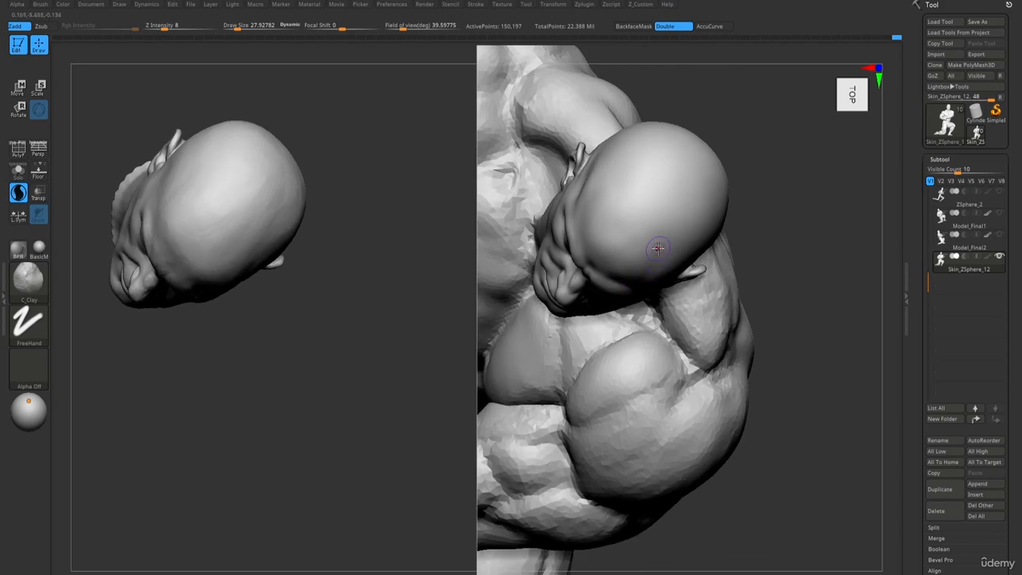
Adjust the skull's contour as seen from above with the Move brush.
{"action": "key", "text": "b"}
{"action": "key", "text": "m"}
{"action": "key", "text": "v"}
{"action": "left_click_drag", "start_coordinate": [599, 218], "coordinate": [602, 217]}
{"action": "mouse_move", "coordinate": [601, 218]}
{"action": "right_mouse_down"}
{"action": "mouse_move", "coordinate": [588, 203]}
{"action": "mouse_move", "coordinate": [588, 128]}
{"action": "mouse_move", "coordinate": [577, 128]}
{"action": "mouse_move", "coordinate": [621, 209]}
{"action": "mouse_move", "coordinate": [598, 186]}
{"action": "mouse_move", "coordinate": [628, 192]}
{"action": "mouse_move", "coordinate": [610, 188]}
{"action": "mouse_move", "coordinate": [585, 157]}
{"action": "right_mouse_up"}
{"action": "mouse_move", "coordinate": [585, 157]}
{"action": "right_mouse_down", "text": "ctrl"}
{"action": "mouse_move", "coordinate": [577, 109]}
{"action": "mouse_move", "coordinate": [563, 160]}
{"action": "mouse_move", "coordinate": [582, 162]}
{"action": "mouse_move", "coordinate": [598, 184]}
{"action": "mouse_move", "coordinate": [593, 173]}
{"action": "mouse_move", "coordinate": [586, 165]}
{"action": "mouse_move", "coordinate": [646, 278]}
{"action": "right_mouse_up", "text": "ctrl"}
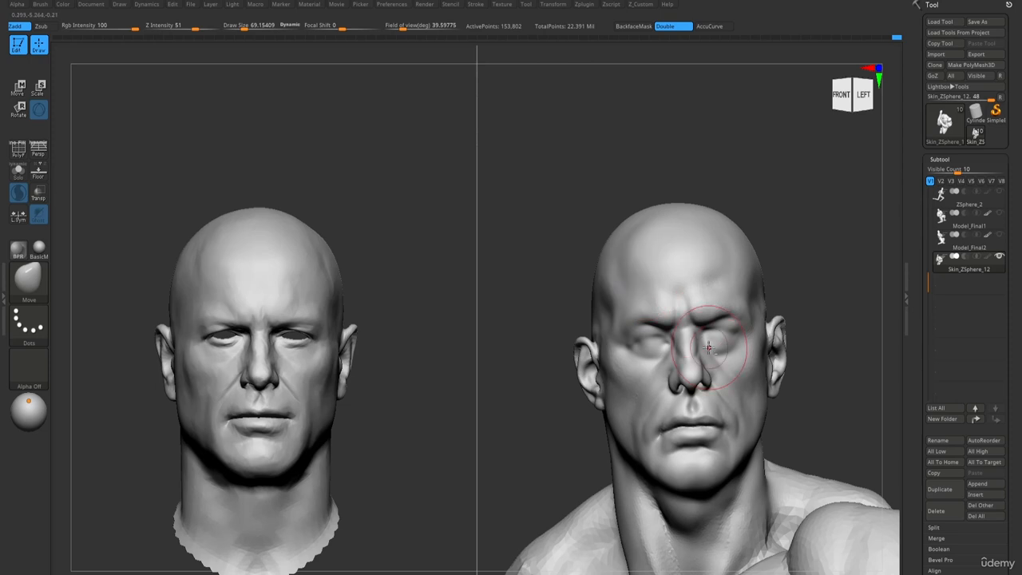
Carve the inner eye socket beside the nose bridge and refine the eye area with C_Clay at draw size about 23.
{"action": "key", "text": "1"}
{"action": "left_click_drag", "start_coordinate": [709, 335], "coordinate": [700, 329], "text": "alt"}
{"action": "key", "text": "2"}
{"action": "mouse_move", "coordinate": [706, 329]}
{"action": "right_mouse_down"}
{"action": "mouse_move", "coordinate": [691, 338]}
{"action": "mouse_move", "coordinate": [729, 338]}
{"action": "right_mouse_up"}
{"action": "key", "text": "s"}
{"action": "left_click_drag", "start_coordinate": [730, 337], "coordinate": [725, 336]}
{"action": "right_click_drag", "start_coordinate": [747, 329], "coordinate": [779, 339]}
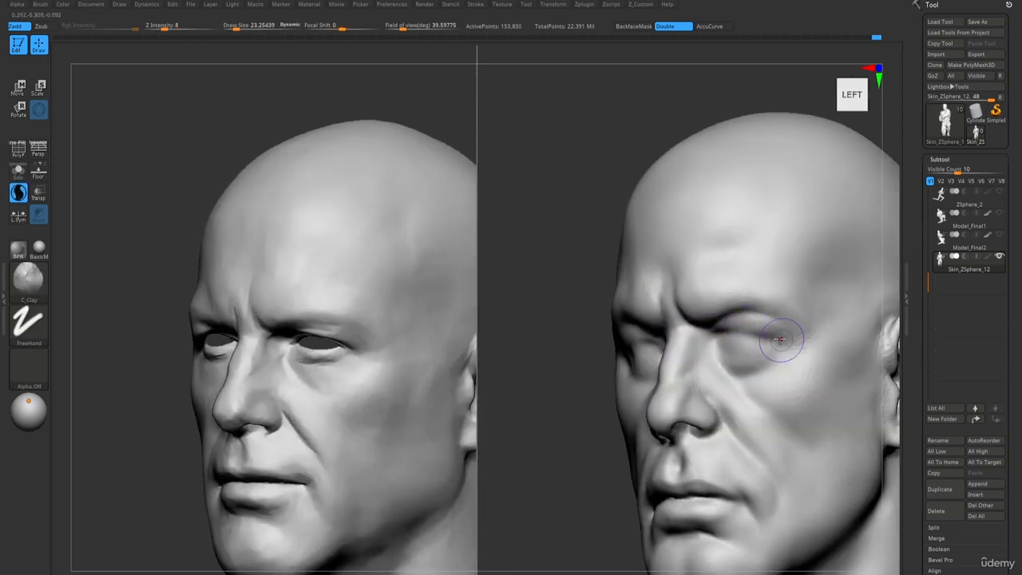
Smooth the brow and eye socket forms on both sides of the face.
{"action": "left_click_drag", "start_coordinate": [754, 327], "coordinate": [796, 356], "text": "shift"}
{"action": "right_click_drag", "start_coordinate": [796, 356], "coordinate": [894, 351]}
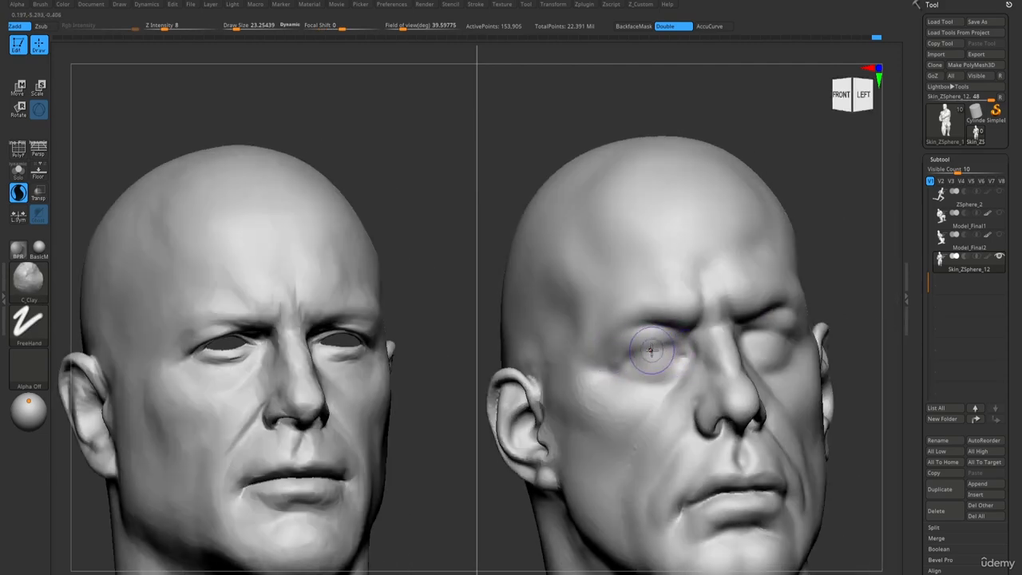
{"action": "left_click_drag", "start_coordinate": [650, 349], "coordinate": [619, 355], "text": "shift"}
{"action": "mouse_move", "coordinate": [688, 335]}
{"action": "right_mouse_down", "text": "ctrl"}
{"action": "mouse_move", "coordinate": [554, 152]}
{"action": "mouse_move", "coordinate": [589, 219]}
{"action": "mouse_move", "coordinate": [547, 160]}
{"action": "mouse_move", "coordinate": [545, 171]}
{"action": "mouse_move", "coordinate": [594, 165]}
{"action": "mouse_move", "coordinate": [614, 146]}
{"action": "mouse_move", "coordinate": [633, 239]}
{"action": "right_mouse_up", "text": "ctrl"}
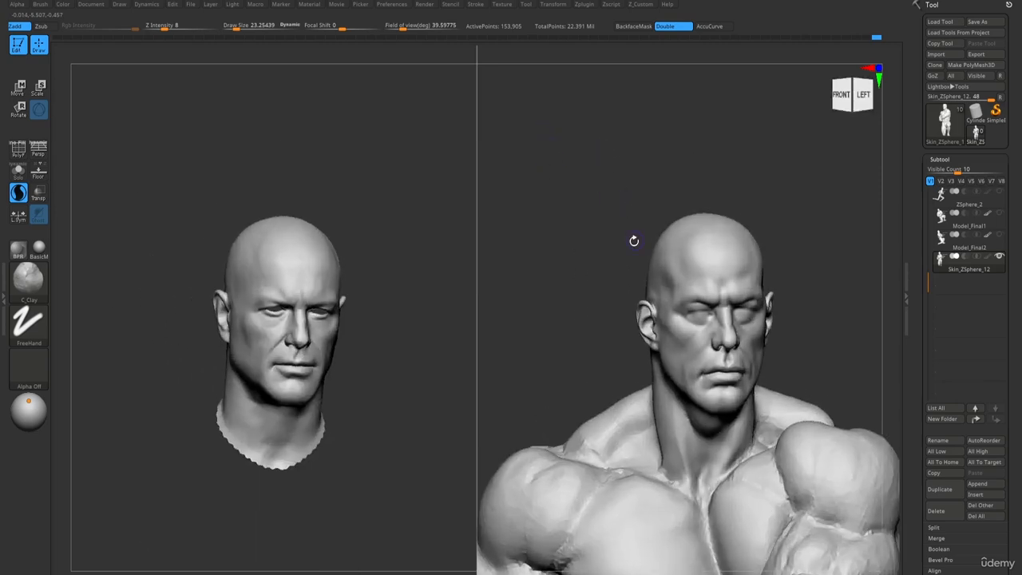
Reshape the outline of the head with an enlarged Move brush to match the reference.
{"action": "key", "text": "b"}
{"action": "key", "text": "m"}
{"action": "key", "text": "v"}
{"action": "key", "text": "s"}
{"action": "left_click_drag", "start_coordinate": [625, 229], "coordinate": [633, 229]}
{"action": "mouse_move", "coordinate": [639, 240]}
{"action": "right_mouse_down"}
{"action": "mouse_move", "coordinate": [615, 212]}
{"action": "mouse_move", "coordinate": [611, 221]}
{"action": "mouse_move", "coordinate": [618, 215]}
{"action": "mouse_move", "coordinate": [623, 228]}
{"action": "mouse_move", "coordinate": [661, 164]}
{"action": "mouse_move", "coordinate": [635, 205]}
{"action": "mouse_move", "coordinate": [620, 204]}
{"action": "mouse_move", "coordinate": [586, 126]}
{"action": "mouse_move", "coordinate": [591, 152]}
{"action": "mouse_move", "coordinate": [593, 137]}
{"action": "mouse_move", "coordinate": [630, 132]}
{"action": "mouse_move", "coordinate": [615, 125]}
{"action": "mouse_move", "coordinate": [624, 239]}
{"action": "right_mouse_up"}
Define the base of the skull above the nape with DamStandard at draw size about 58 and smooth it.
{"action": "key", "text": "1"}
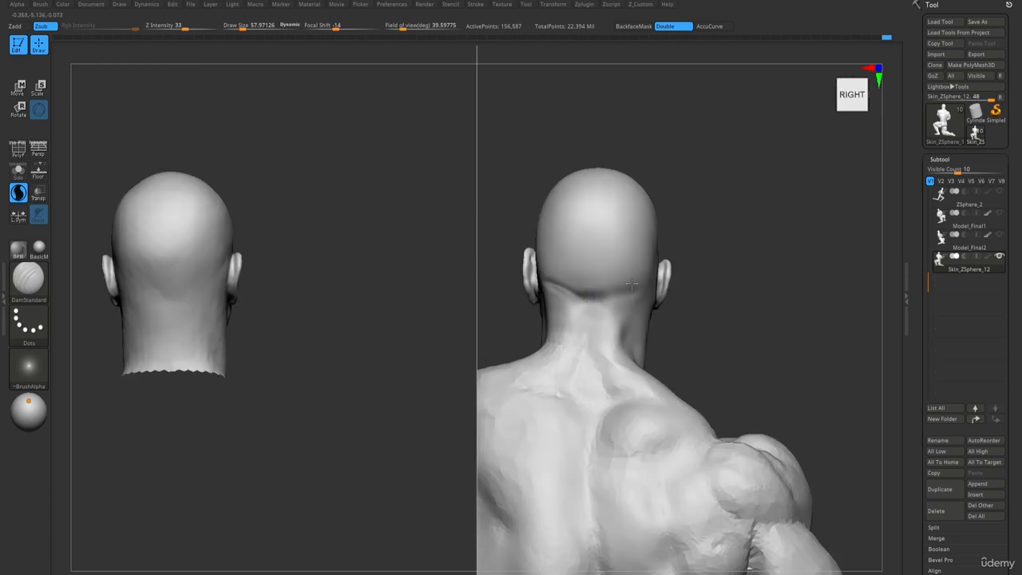
{"action": "left_click_drag", "start_coordinate": [606, 299], "coordinate": [629, 270], "text": "shift"}
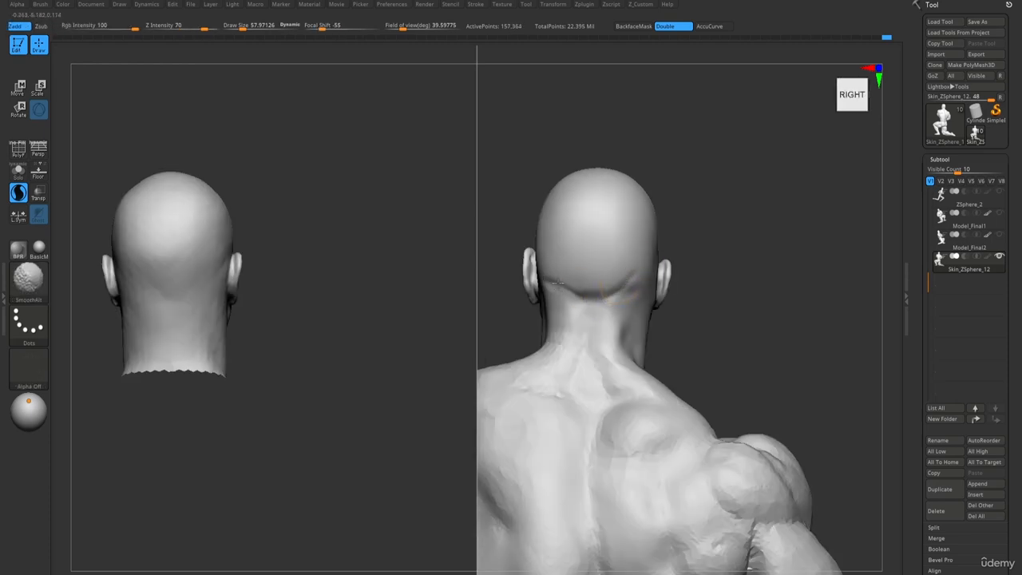
{"action": "mouse_move", "coordinate": [595, 226]}
{"action": "right_mouse_down", "text": "alt"}
{"action": "mouse_move", "coordinate": [589, 178]}
{"action": "mouse_move", "coordinate": [599, 144]}
{"action": "right_mouse_up", "text": "alt"}
{"action": "mouse_move", "coordinate": [599, 144]}
{"action": "right_mouse_down"}
{"action": "mouse_move", "coordinate": [621, 154]}
{"action": "mouse_move", "coordinate": [609, 139]}
{"action": "mouse_move", "coordinate": [607, 184]}
{"action": "right_mouse_up"}
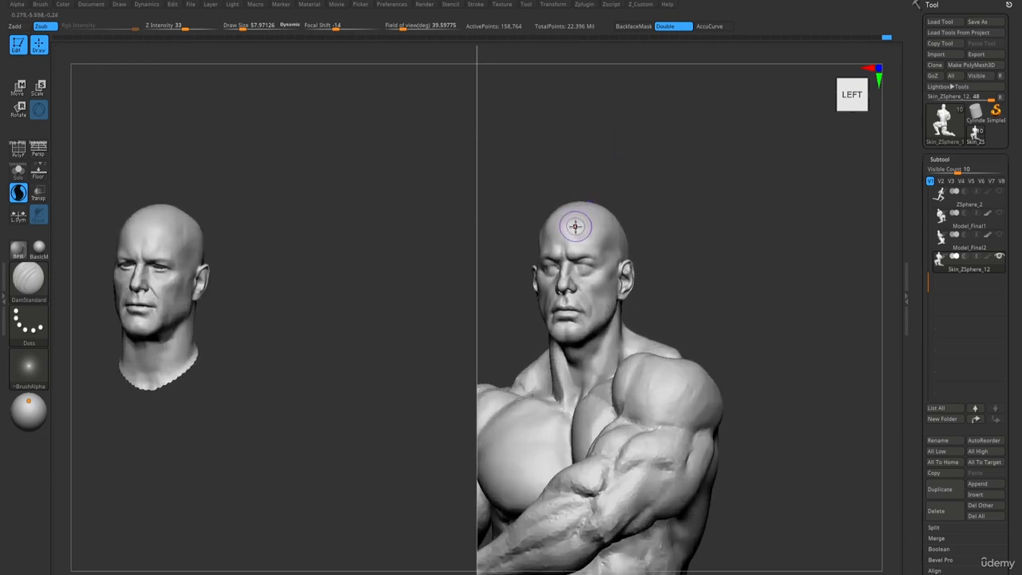
Smooth the forehead and enlarge the brush to a draw size of about 99.
{"action": "left_click_drag", "start_coordinate": [576, 228], "coordinate": [585, 234], "text": "shift"}
{"action": "left_click_drag", "start_coordinate": [599, 187], "coordinate": [614, 190]}
{"action": "left_click_drag", "start_coordinate": [596, 128], "coordinate": [593, 121]}
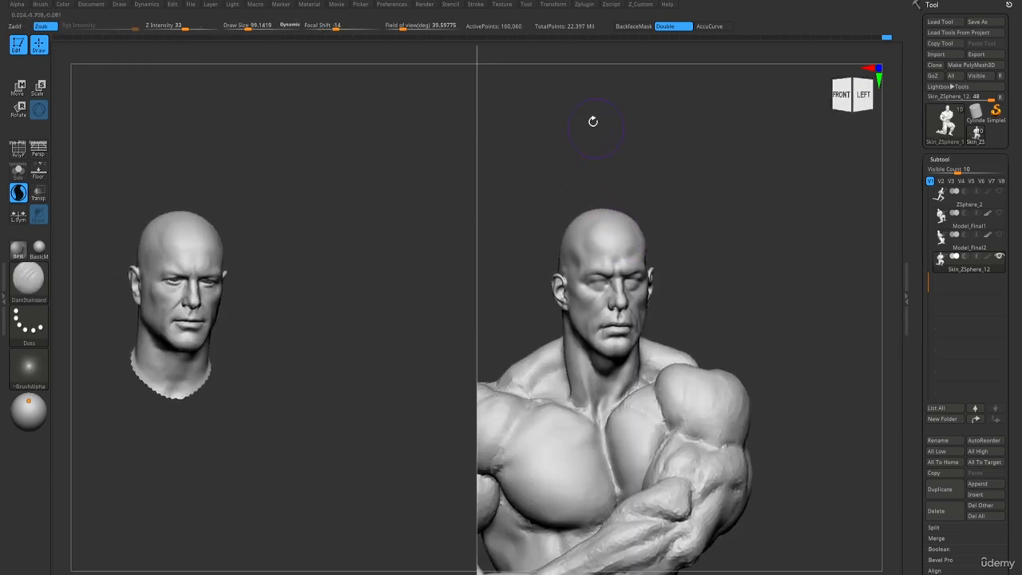
Set the Sculptris Pro subdivide size to about 0.12 and check the head's mesh density in wireframe.
{"action": "left_click", "coordinate": [481, 5]}
{"action": "left_click_drag", "start_coordinate": [510, 169], "coordinate": [511, 174]}
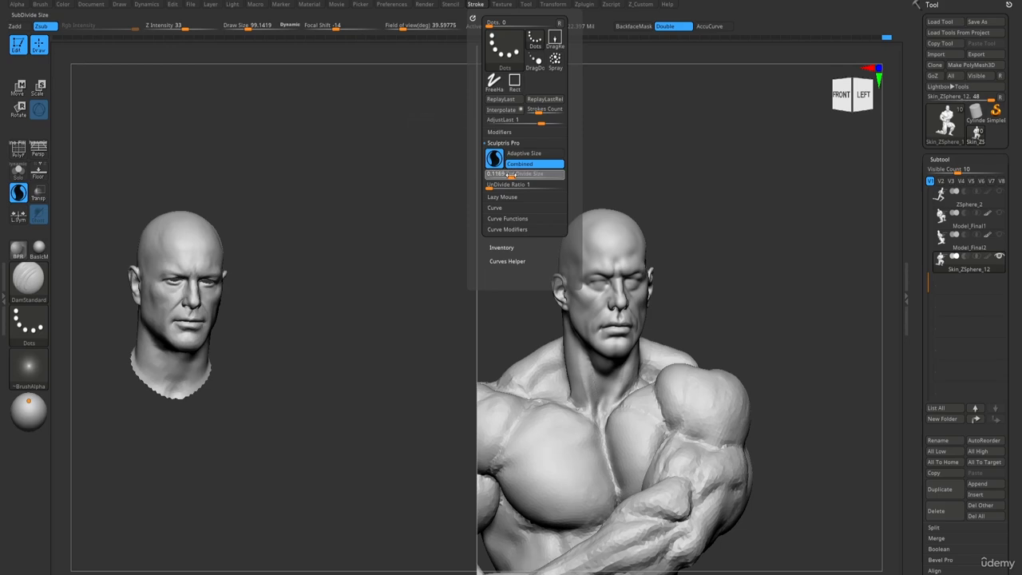
{"action": "right_click_drag", "start_coordinate": [630, 249], "coordinate": [646, 276], "text": "ctrl"}
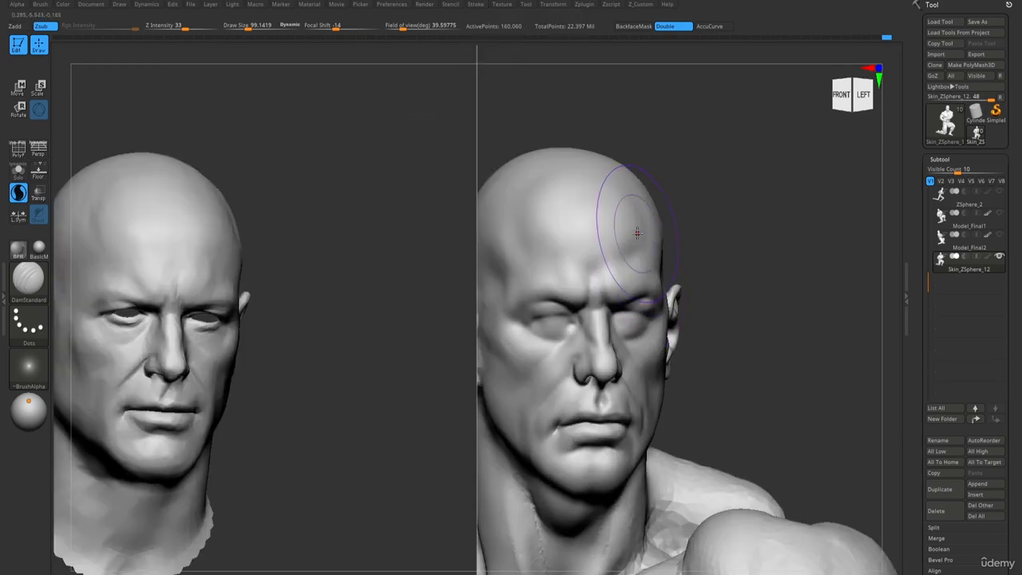
{"action": "mouse_move", "coordinate": [623, 221]}
{"action": "right_mouse_down", "text": "shift"}
{"action": "mouse_move", "coordinate": [651, 191]}
{"action": "mouse_move", "coordinate": [607, 180]}
{"action": "mouse_move", "coordinate": [528, 223]}
{"action": "right_mouse_up", "text": "shift"}
{"action": "key", "text": "shift+f"}
{"action": "key", "text": "shift+f"}
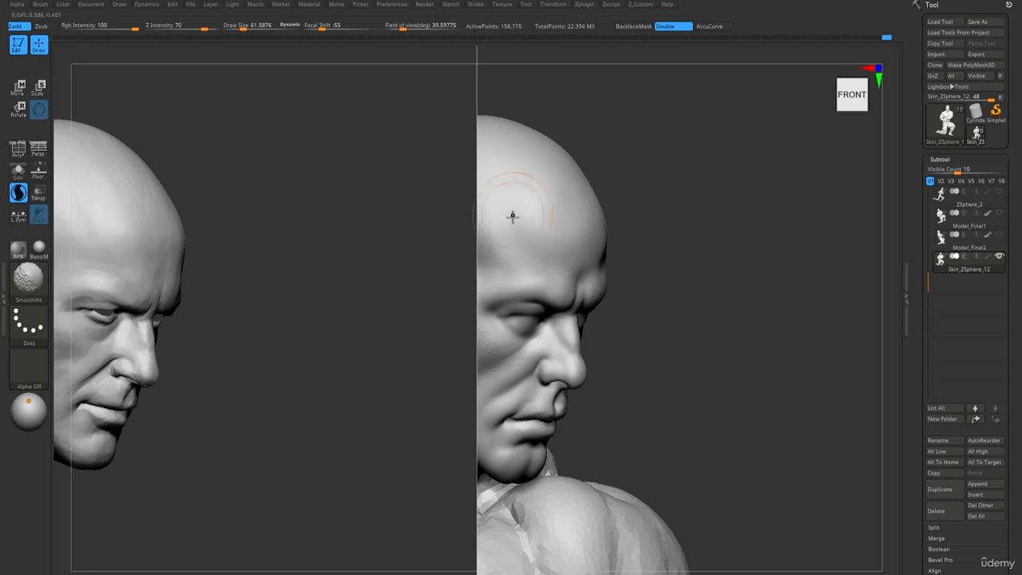
Smooth the top and back of the skull with SmoothAlt at draw size about 94.5.
{"action": "mouse_move", "coordinate": [539, 153]}
{"action": "right_mouse_down"}
{"action": "mouse_move", "coordinate": [572, 180]}
{"action": "mouse_move", "coordinate": [561, 157]}
{"action": "right_mouse_up"}
{"action": "mouse_move", "coordinate": [638, 281]}
{"action": "right_mouse_down", "text": "ctrl"}
{"action": "mouse_move", "coordinate": [652, 253]}
{"action": "mouse_move", "coordinate": [615, 191]}
{"action": "mouse_move", "coordinate": [611, 236]}
{"action": "right_mouse_up", "text": "ctrl"}
{"action": "key", "text": "1"}
{"action": "key", "text": "shift"}
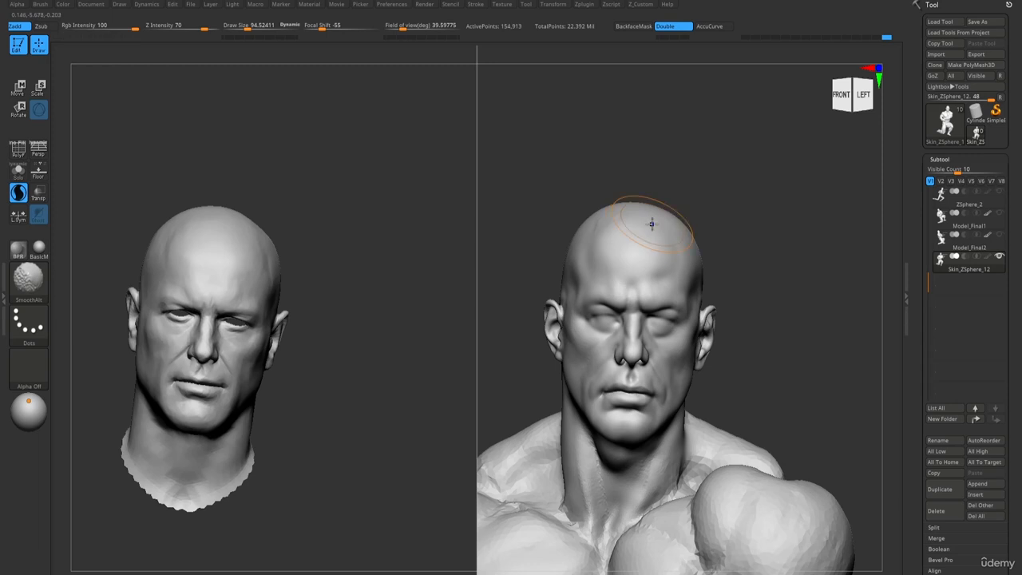
{"action": "mouse_move", "coordinate": [628, 181]}
{"action": "right_mouse_down", "text": "ctrl"}
{"action": "mouse_move", "coordinate": [615, 96]}
{"action": "mouse_move", "coordinate": [648, 112]}
{"action": "right_mouse_up", "text": "ctrl"}
{"action": "key", "text": "shift"}
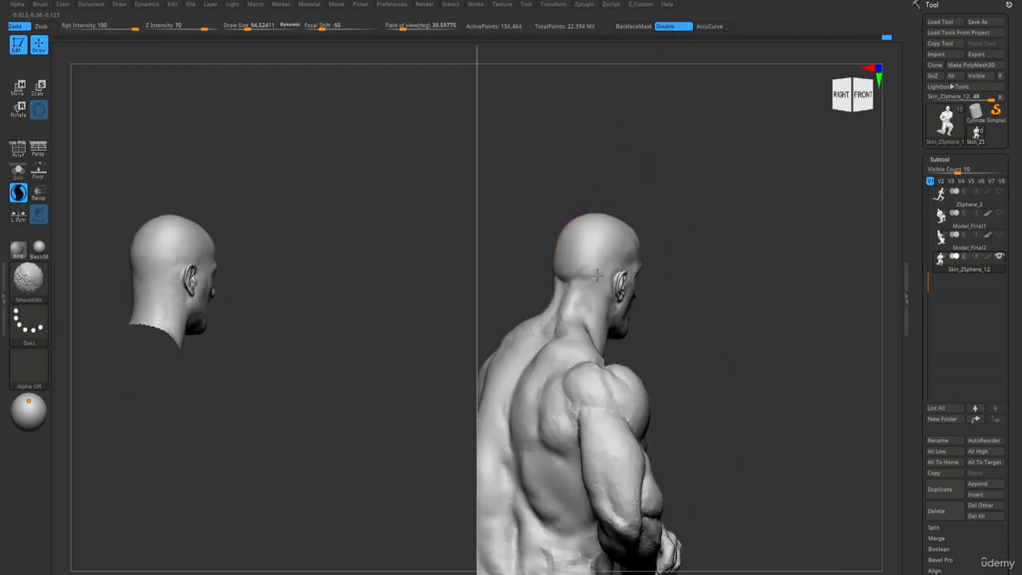
{"action": "mouse_move", "coordinate": [597, 275]}
{"action": "right_mouse_down"}
{"action": "mouse_move", "coordinate": [566, 264]}
{"action": "mouse_move", "coordinate": [571, 191]}
{"action": "mouse_move", "coordinate": [593, 134]}
{"action": "mouse_move", "coordinate": [628, 329]}
{"action": "mouse_move", "coordinate": [629, 292]}
{"action": "mouse_move", "coordinate": [592, 343]}
{"action": "right_mouse_up"}
Shape the forehead above the brows with the C_Clay brush at draw size about 62 and smooth the transitions.
{"action": "key", "text": "1"}
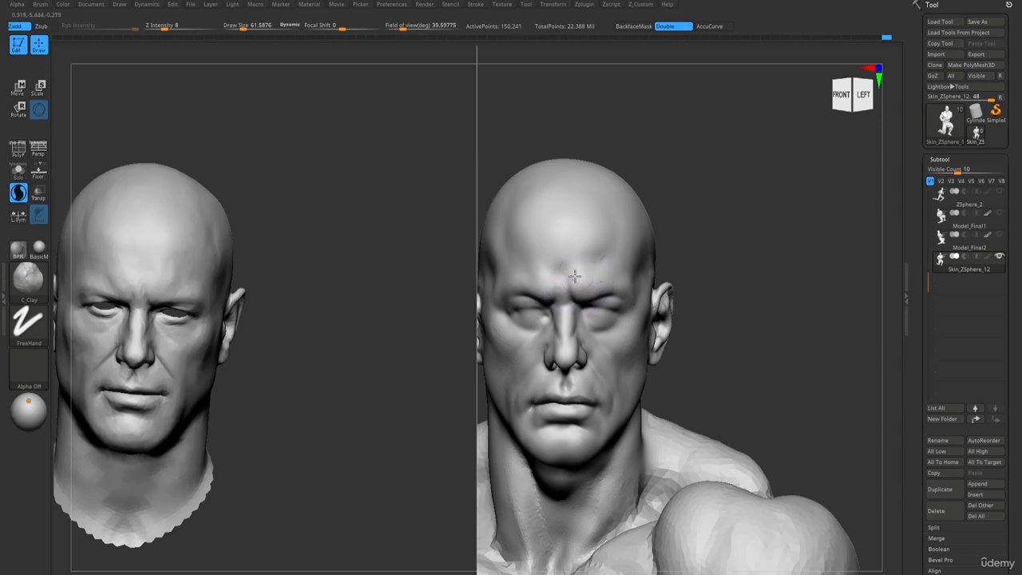
{"action": "mouse_move", "coordinate": [575, 275]}
{"action": "right_mouse_down", "text": "ctrl"}
{"action": "mouse_move", "coordinate": [597, 120]}
{"action": "mouse_move", "coordinate": [597, 224]}
{"action": "mouse_move", "coordinate": [586, 139]}
{"action": "mouse_move", "coordinate": [595, 225]}
{"action": "mouse_move", "coordinate": [611, 194]}
{"action": "mouse_move", "coordinate": [563, 137]}
{"action": "mouse_move", "coordinate": [588, 176]}
{"action": "mouse_move", "coordinate": [572, 280]}
{"action": "right_mouse_up", "text": "ctrl"}
{"action": "key", "text": "s"}
{"action": "key", "text": "s"}
{"action": "left_click", "coordinate": [592, 173]}
{"action": "mouse_move", "coordinate": [579, 241]}
{"action": "right_mouse_down", "text": "ctrl"}
{"action": "mouse_move", "coordinate": [567, 167]}
{"action": "mouse_move", "coordinate": [567, 292]}
{"action": "right_mouse_up", "text": "ctrl"}
{"action": "key", "text": "s"}
{"action": "mouse_move", "coordinate": [557, 241]}
{"action": "right_mouse_down", "text": "ctrl"}
{"action": "mouse_move", "coordinate": [545, 194]}
{"action": "mouse_move", "coordinate": [557, 234]}
{"action": "mouse_move", "coordinate": [541, 236]}
{"action": "right_mouse_up", "text": "ctrl"}
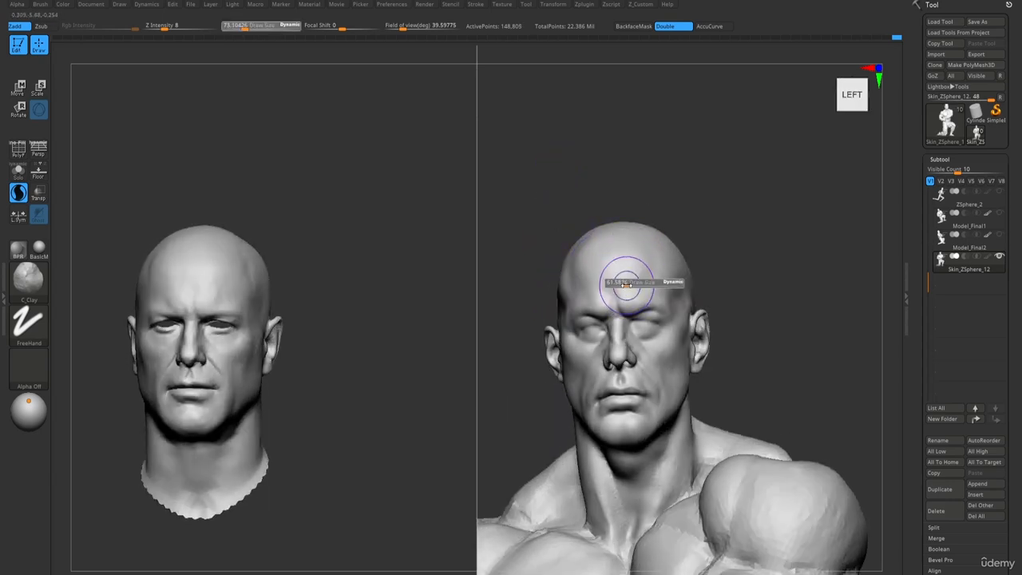
{"action": "mouse_move", "coordinate": [607, 322]}
{"action": "right_mouse_down"}
{"action": "mouse_move", "coordinate": [605, 286]}
{"action": "mouse_move", "coordinate": [550, 256]}
{"action": "right_mouse_up"}
{"action": "left_click_drag", "start_coordinate": [611, 279], "coordinate": [617, 290], "text": "shift"}
{"action": "mouse_move", "coordinate": [618, 290]}
{"action": "right_mouse_down"}
{"action": "mouse_move", "coordinate": [633, 292]}
{"action": "mouse_move", "coordinate": [595, 286]}
{"action": "right_mouse_up"}
Carve the forehead creases above the brows with DamStandard at draw size about 62 and smooth them.
{"action": "key", "text": "b"}
{"action": "key", "text": "d"}
{"action": "key", "text": "s"}
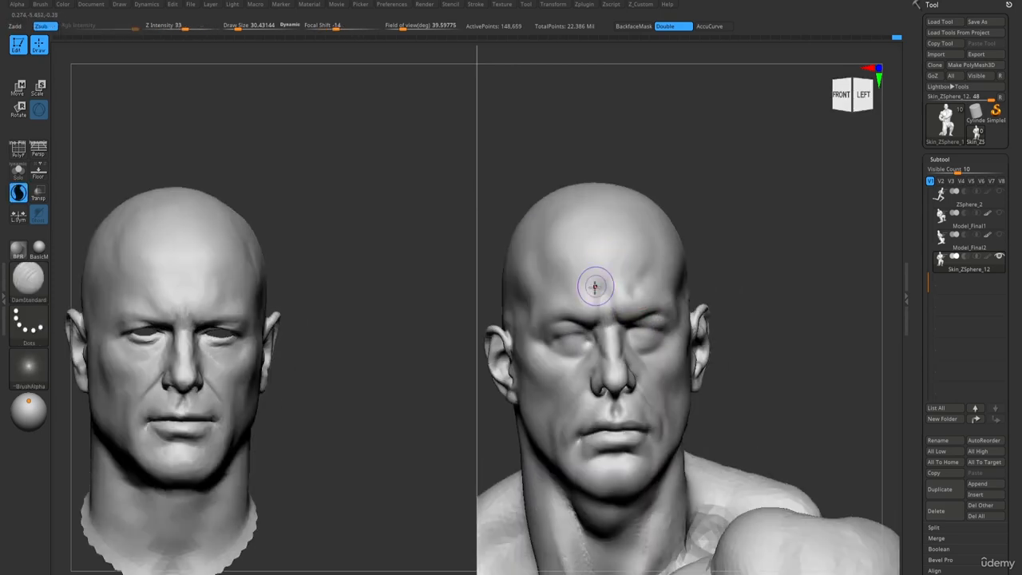
{"action": "mouse_move", "coordinate": [541, 246]}
{"action": "right_mouse_down", "text": "ctrl"}
{"action": "mouse_move", "coordinate": [554, 168]}
{"action": "mouse_move", "coordinate": [566, 220]}
{"action": "right_mouse_up", "text": "ctrl"}
{"action": "key", "text": "s"}
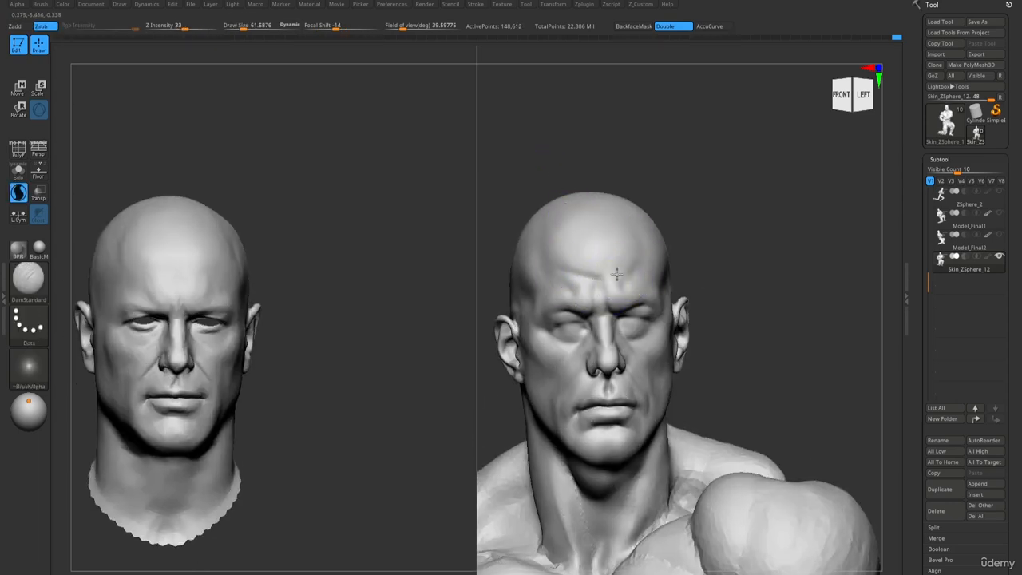
{"action": "key", "text": "shift"}
{"action": "left_click_drag", "start_coordinate": [626, 262], "coordinate": [621, 249], "text": "shift"}
Fill out the forehead with the My_ClayBuildup brush at draw size about 62 and smooth the strokes.
{"action": "mouse_move", "coordinate": [611, 228]}
{"action": "right_mouse_down", "text": "ctrl"}
{"action": "mouse_move", "coordinate": [577, 151]}
{"action": "mouse_move", "coordinate": [564, 173]}
{"action": "mouse_move", "coordinate": [605, 275]}
{"action": "mouse_move", "coordinate": [530, 273]}
{"action": "right_mouse_up", "text": "ctrl"}
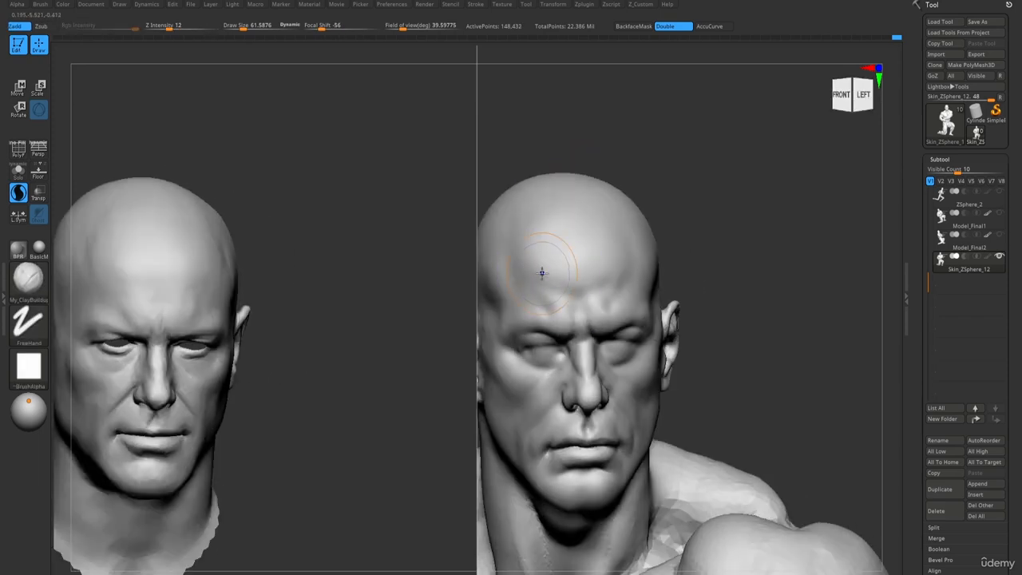
{"action": "left_click_drag", "start_coordinate": [593, 275], "coordinate": [582, 273], "text": "shift"}
{"action": "mouse_move", "coordinate": [582, 273]}
{"action": "right_mouse_down", "text": "ctrl"}
{"action": "mouse_move", "coordinate": [548, 123]}
{"action": "mouse_move", "coordinate": [557, 164]}
{"action": "mouse_move", "coordinate": [596, 202]}
{"action": "mouse_move", "coordinate": [588, 162]}
{"action": "mouse_move", "coordinate": [613, 232]}
{"action": "right_mouse_up", "text": "ctrl"}
Set the draw size to about 81 and smooth the forehead and brow ridge from several angles.
{"action": "key", "text": "s"}
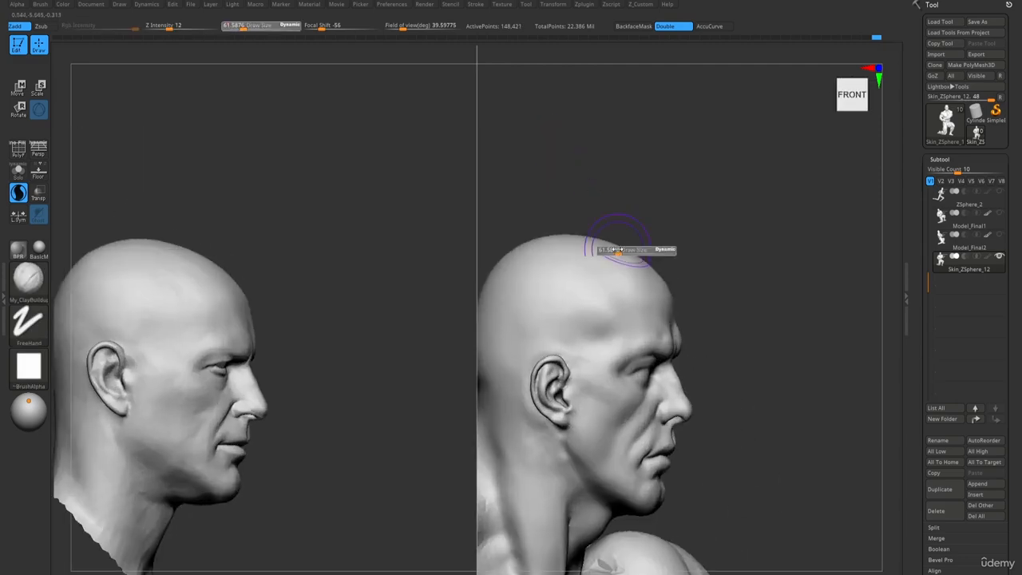
{"action": "left_click_drag", "start_coordinate": [617, 244], "coordinate": [621, 245]}
{"action": "left_click_drag", "start_coordinate": [656, 285], "coordinate": [660, 279], "text": "shift"}
{"action": "mouse_move", "coordinate": [595, 151]}
{"action": "right_mouse_down", "text": "alt"}
{"action": "mouse_move", "coordinate": [584, 98]}
{"action": "mouse_move", "coordinate": [592, 125]}
{"action": "mouse_move", "coordinate": [582, 125]}
{"action": "mouse_move", "coordinate": [616, 213]}
{"action": "right_mouse_up", "text": "alt"}
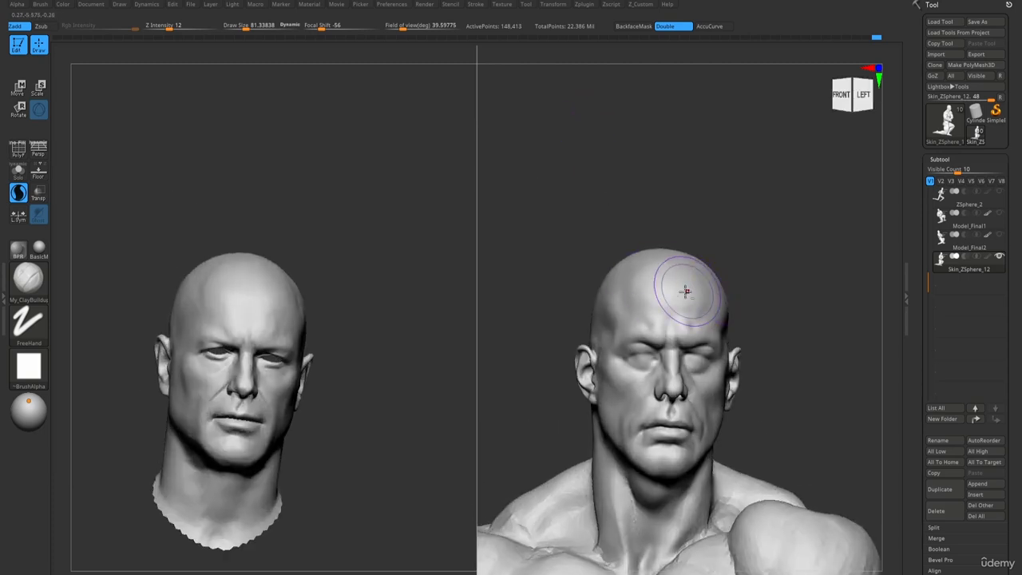
{"action": "left_click_drag", "start_coordinate": [684, 291], "coordinate": [666, 301], "text": "shift"}
{"action": "mouse_move", "coordinate": [604, 232]}
{"action": "right_mouse_down", "text": "ctrl"}
{"action": "mouse_move", "coordinate": [573, 158]}
{"action": "mouse_move", "coordinate": [557, 167]}
{"action": "right_mouse_up", "text": "ctrl"}
{"action": "right_click_drag", "start_coordinate": [557, 167], "coordinate": [616, 259], "text": "alt"}
{"action": "left_click_drag", "start_coordinate": [672, 296], "coordinate": [664, 301], "text": "shift"}
{"action": "mouse_move", "coordinate": [604, 228]}
{"action": "right_mouse_down", "text": "ctrl"}
{"action": "mouse_move", "coordinate": [561, 117]}
{"action": "mouse_move", "coordinate": [572, 160]}
{"action": "mouse_move", "coordinate": [621, 242]}
{"action": "mouse_move", "coordinate": [611, 294]}
{"action": "mouse_move", "coordinate": [593, 231]}
{"action": "mouse_move", "coordinate": [632, 275]}
{"action": "right_mouse_up", "text": "ctrl"}
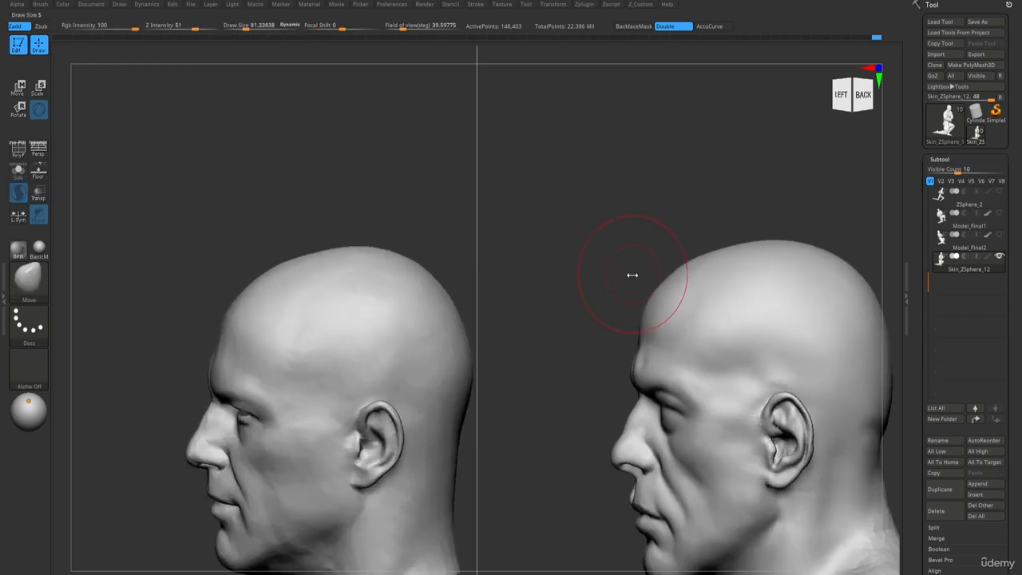